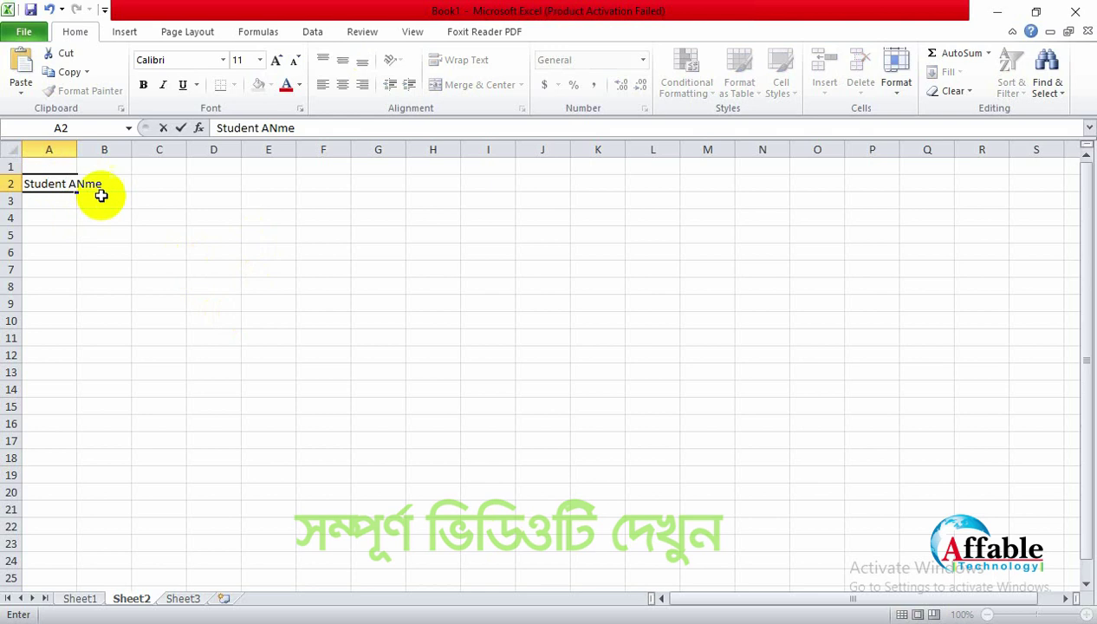
Step: Correct the A2 heading to 'Student Name' and autofit column A to fit it
{"action": "left_click_drag", "start_coordinate": [77, 183], "coordinate": [68, 183]}
{"action": "key", "text": "BackSpace"}
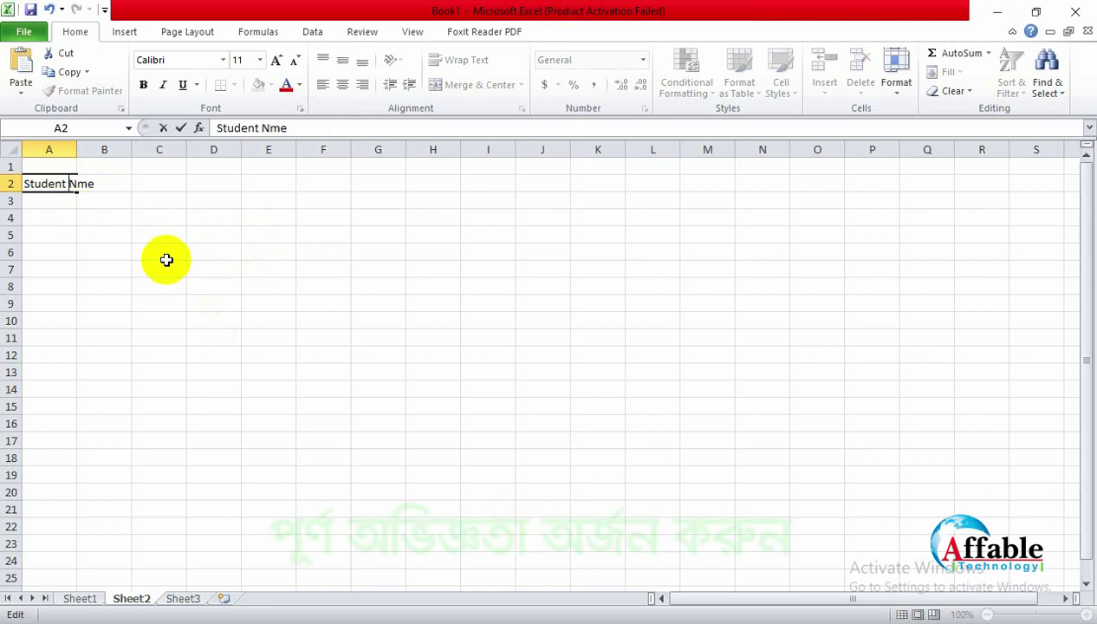
{"action": "type", "text": "a"}
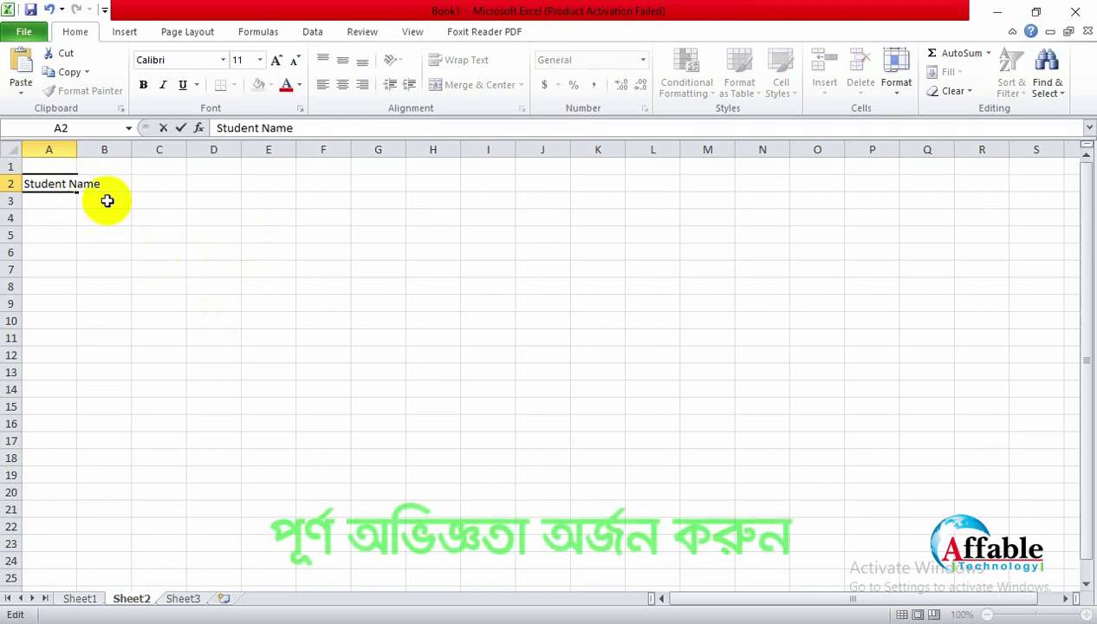
{"action": "left_click", "coordinate": [102, 164]}
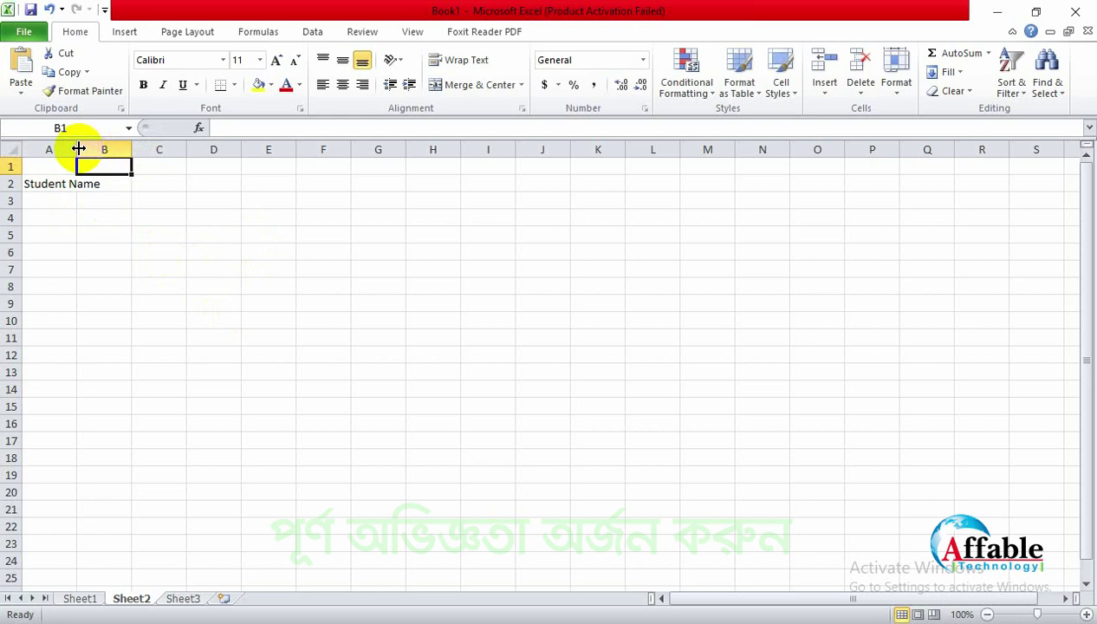
{"action": "double_click", "coordinate": [77, 147]}
Step: Enter the heading 'Bangla' in cell B2
{"action": "left_click", "coordinate": [132, 184]}
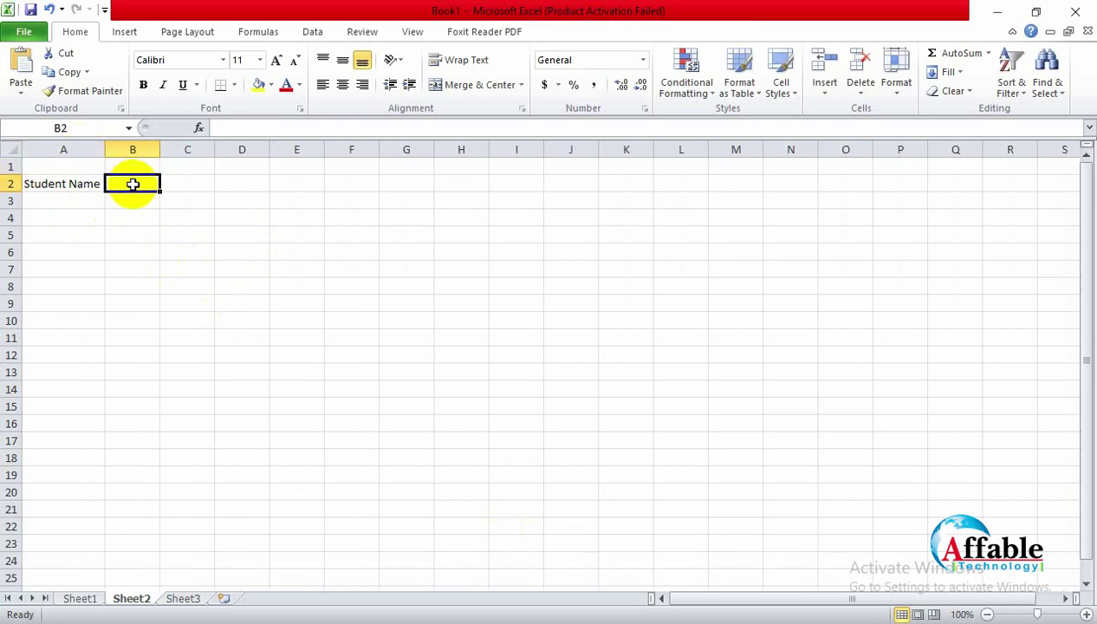
{"action": "type", "text": "Bangla"}
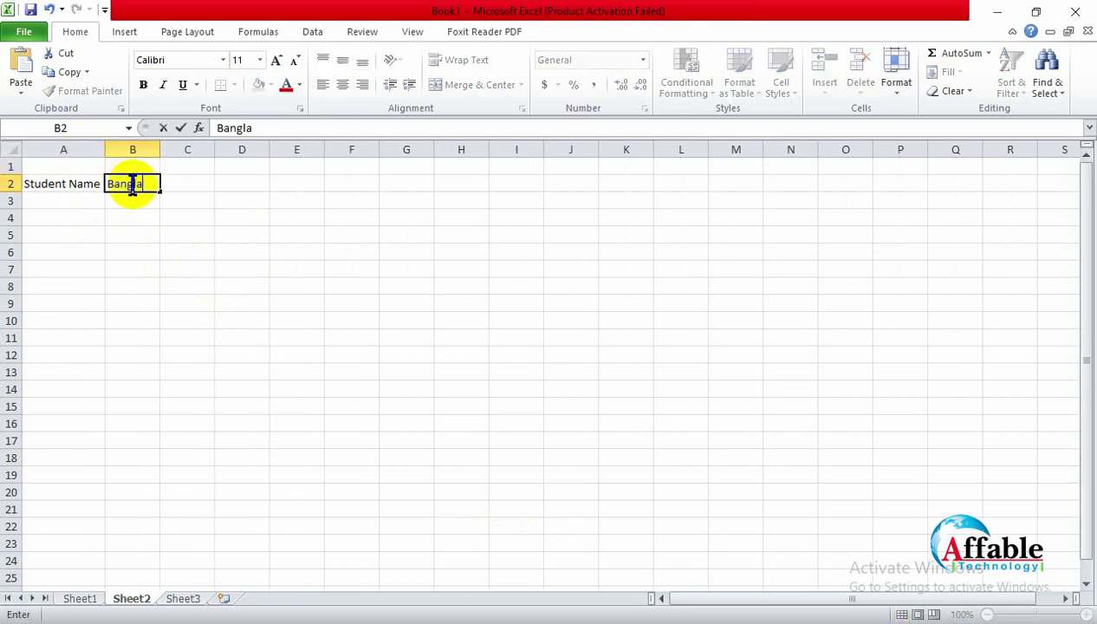
{"action": "left_click", "coordinate": [182, 185]}
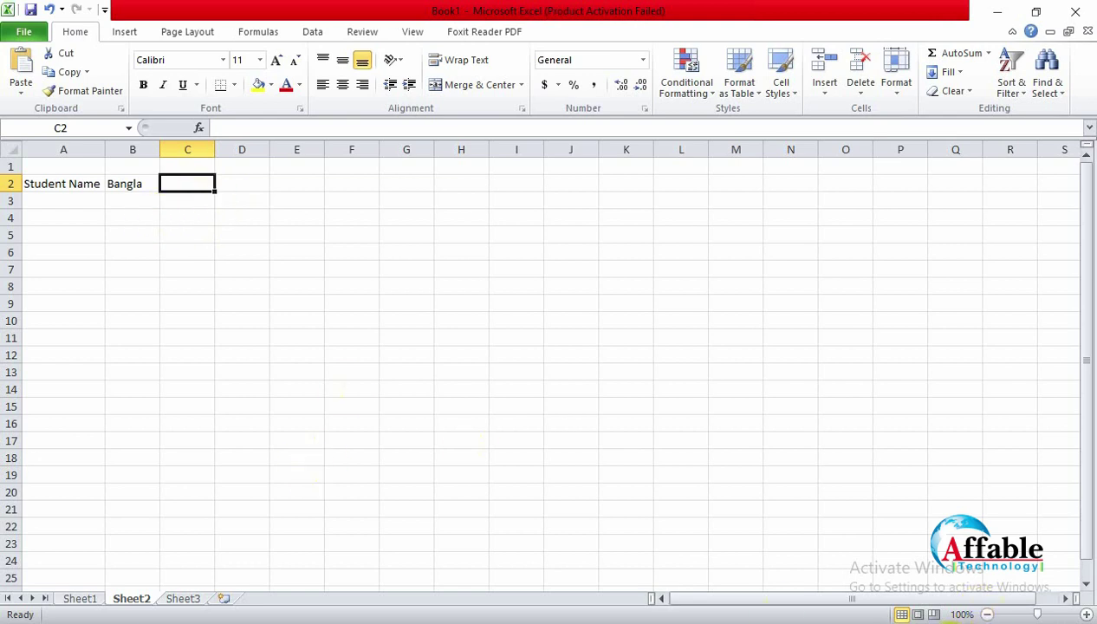
Step: Enter 'Bangla' in A3 and 'English' in A4
{"action": "left_click", "coordinate": [945, 623]}
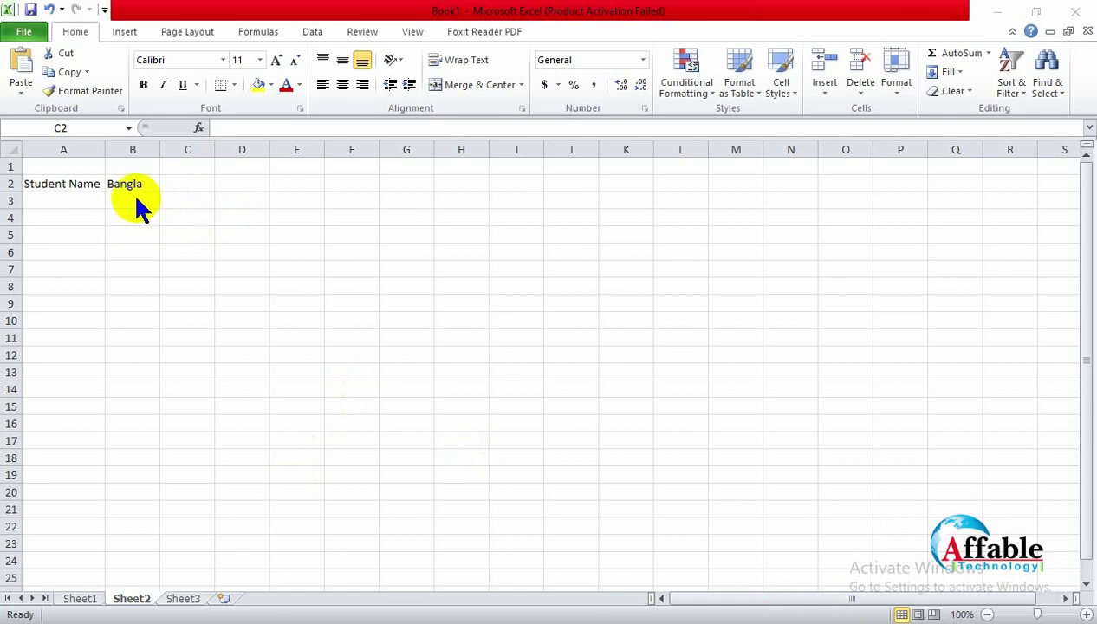
{"action": "left_click", "coordinate": [136, 199]}
{"action": "left_click", "coordinate": [136, 198]}
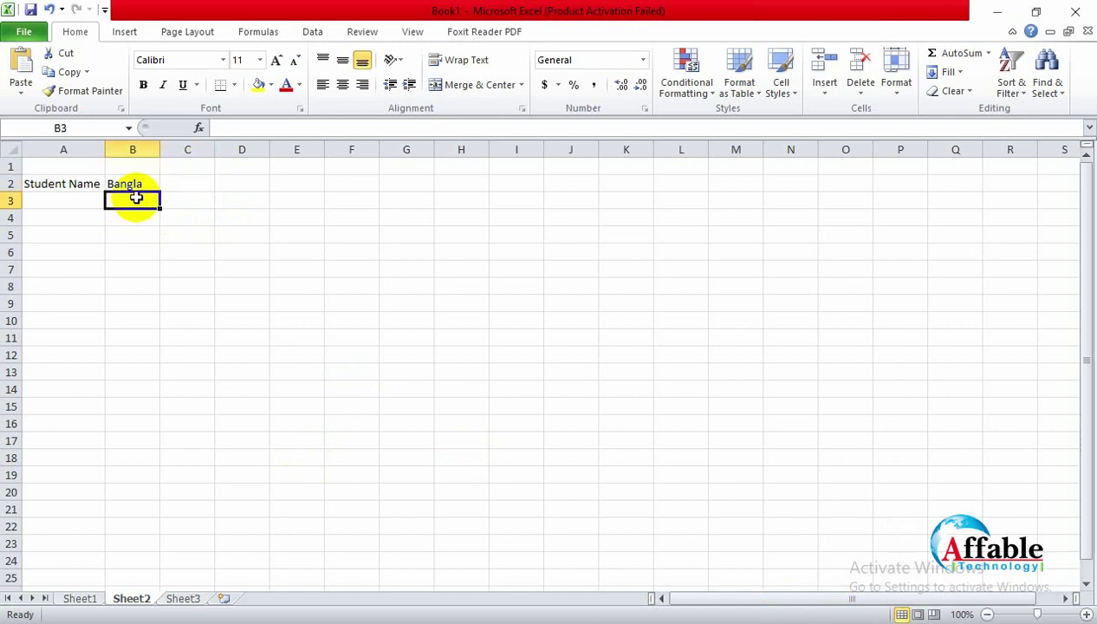
{"action": "left_click", "coordinate": [52, 200]}
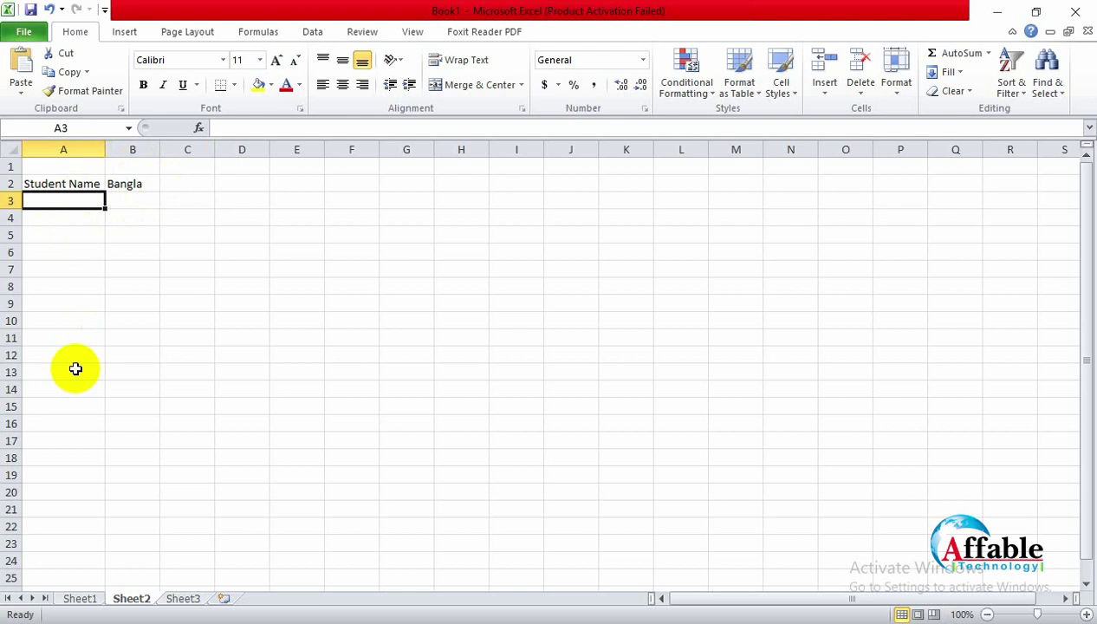
{"action": "left_click", "coordinate": [161, 242]}
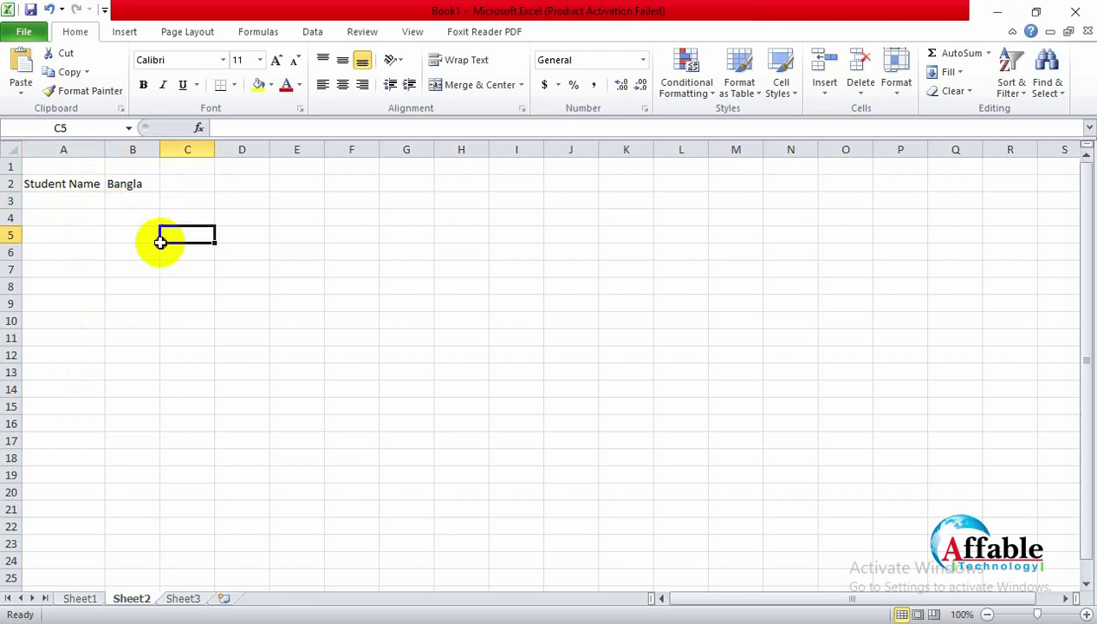
{"action": "left_click", "coordinate": [59, 199]}
{"action": "type", "text": "Bangla"}
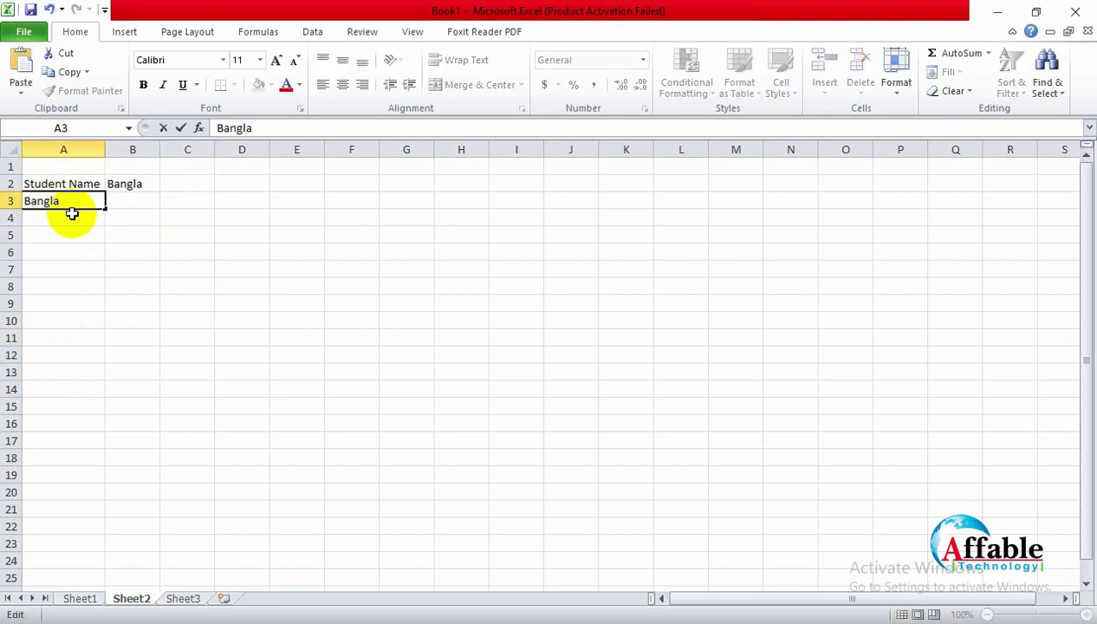
{"action": "key", "text": "Return"}
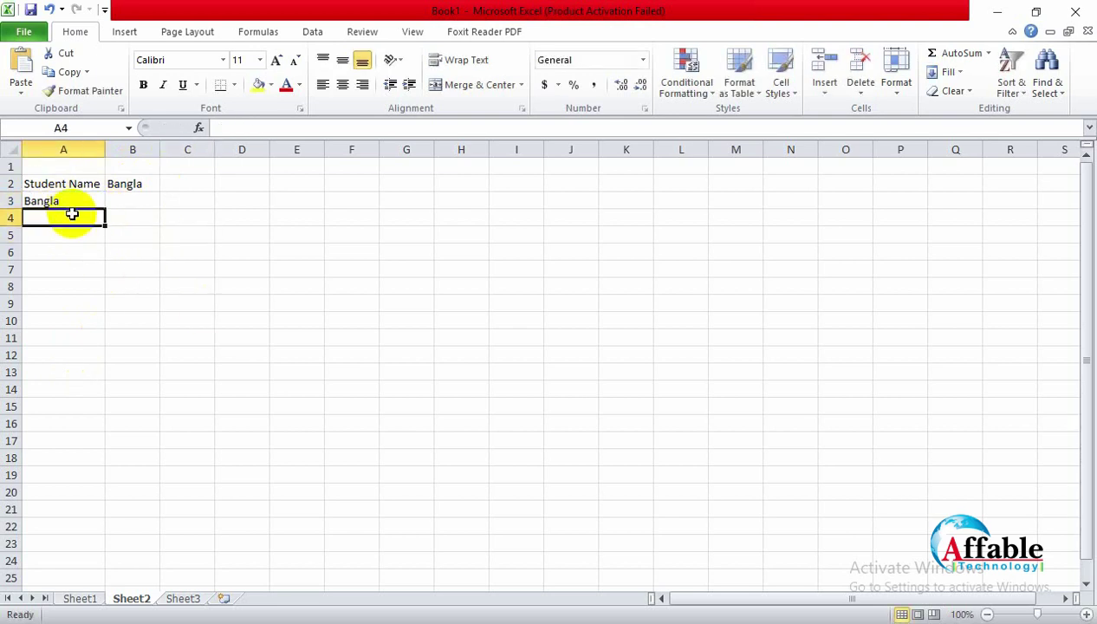
{"action": "type", "text": "Engli"}
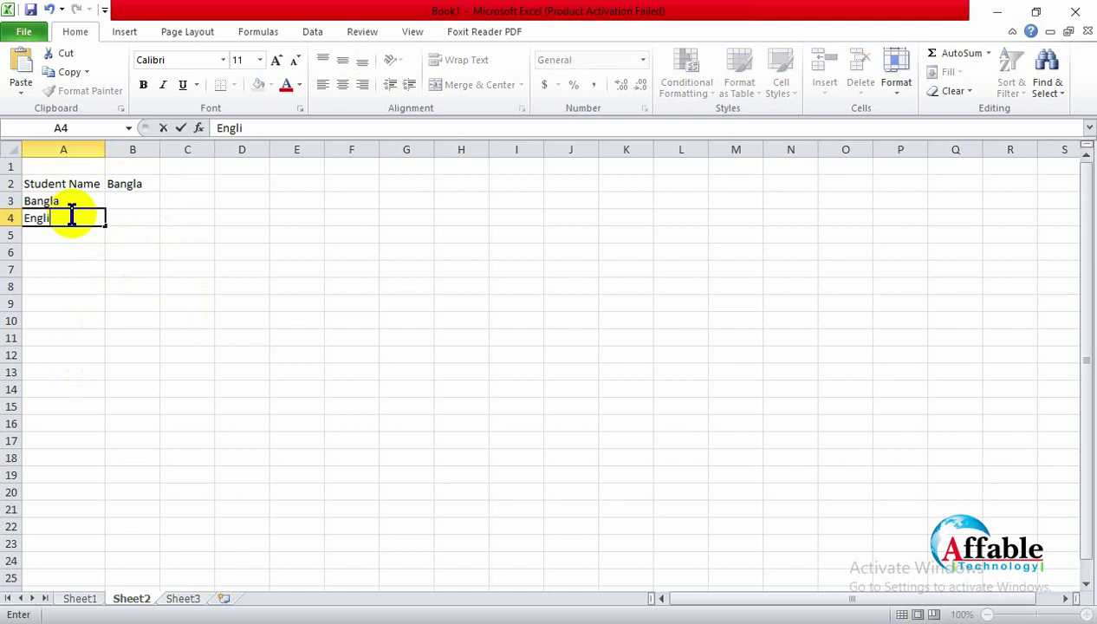
{"action": "type", "text": "sh"}
{"action": "left_click", "coordinate": [130, 216]}
Step: Insert a blank row 4 above the English entry
{"action": "left_click", "coordinate": [98, 237]}
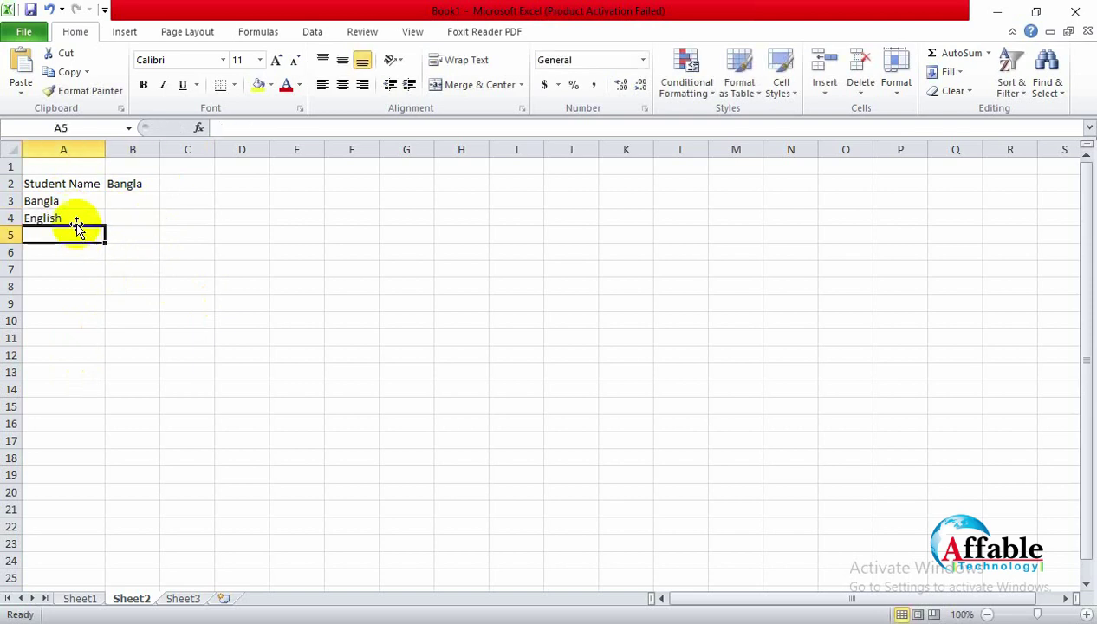
{"action": "left_click", "coordinate": [78, 218]}
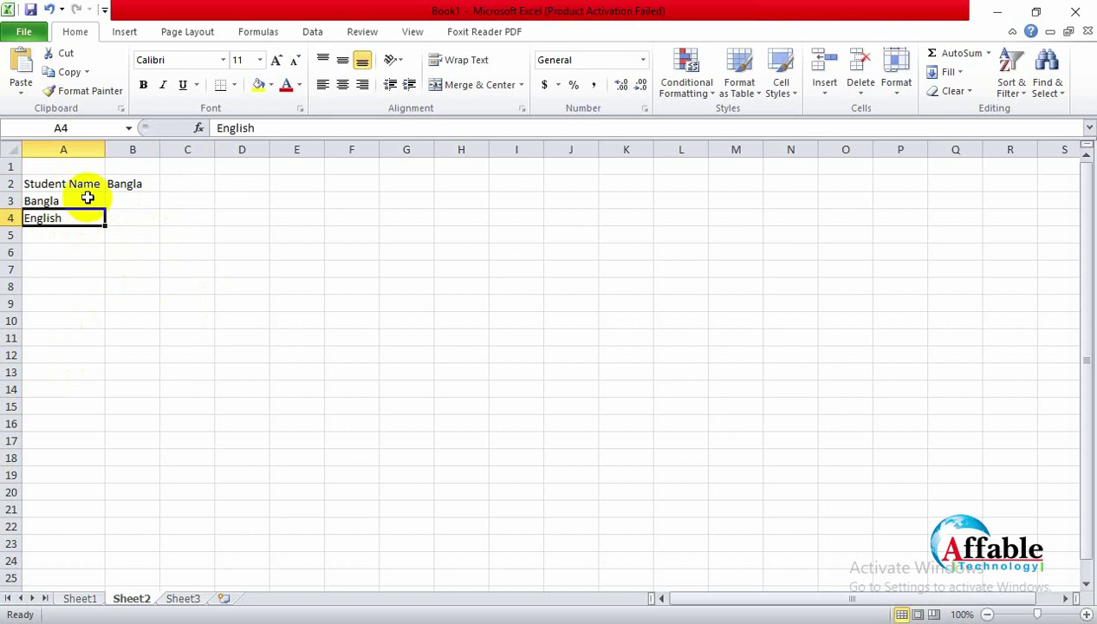
{"action": "right_click", "coordinate": [11, 217]}
{"action": "left_click", "coordinate": [59, 334]}
{"action": "left_click", "coordinate": [212, 370]}
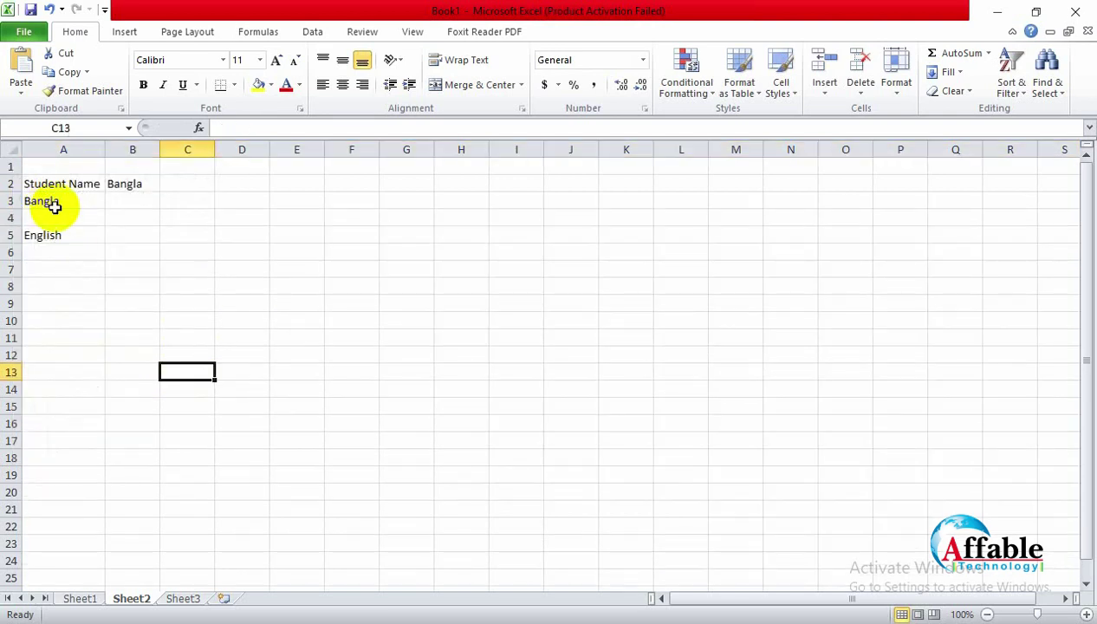
{"action": "left_click", "coordinate": [67, 217]}
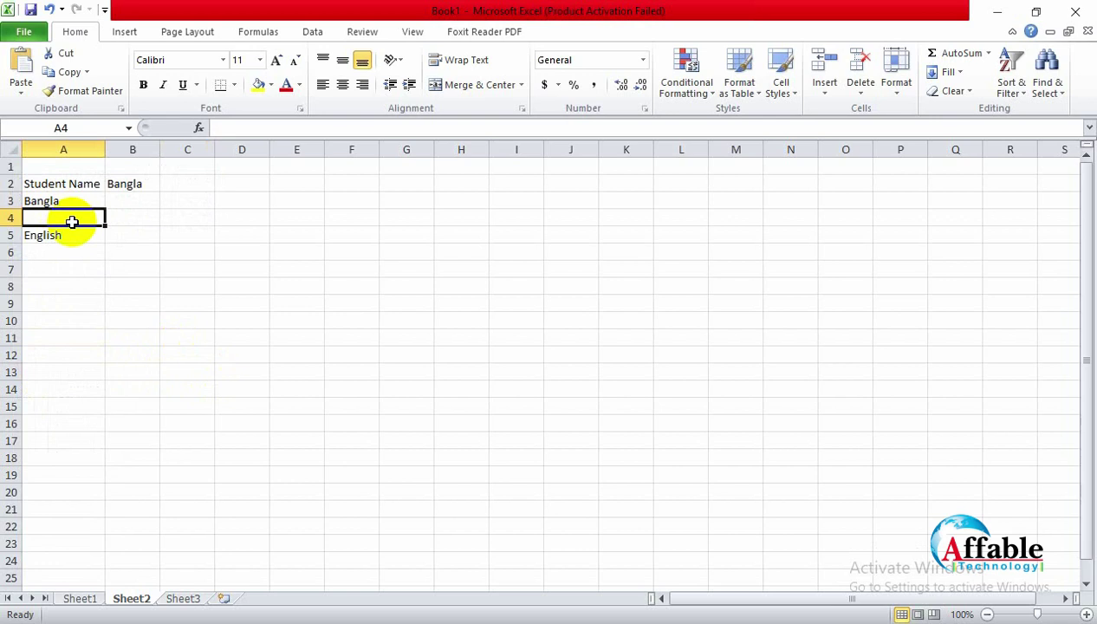
Step: Change A3 to 'Bangla (1st)' and copy it into A4 as 'Bangla (2nd)'
{"action": "double_click", "coordinate": [84, 201]}
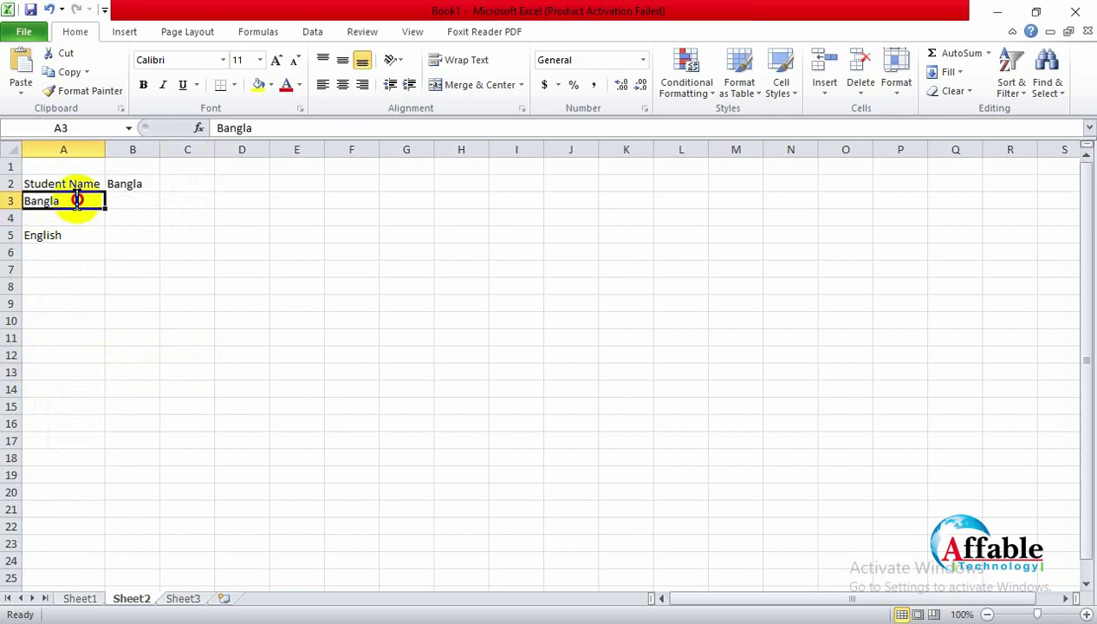
{"action": "type", "text": "("}
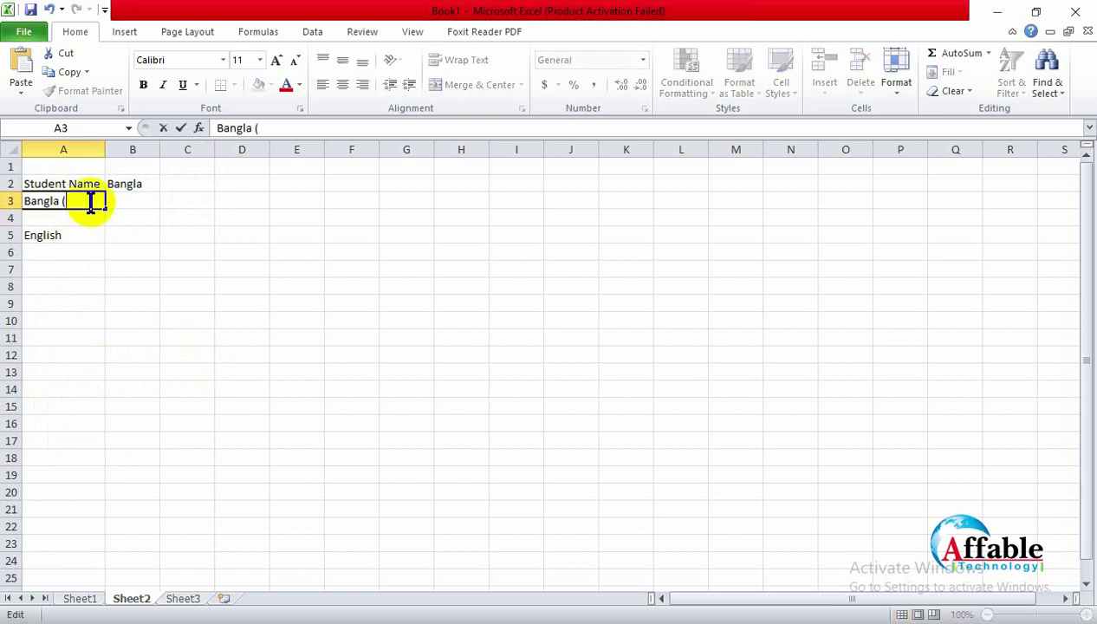
{"action": "type", "text": "1st)"}
{"action": "left_click_drag", "start_coordinate": [92, 202], "coordinate": [24, 184]}
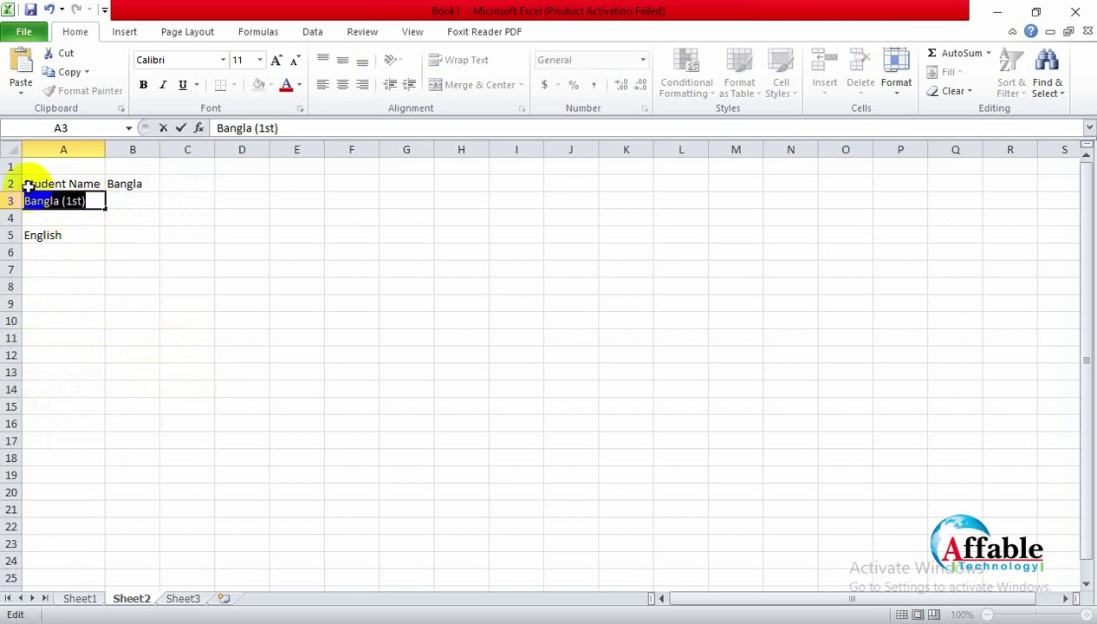
{"action": "key", "text": "ctrl+c"}
{"action": "left_click", "coordinate": [50, 219]}
{"action": "key", "text": "ctrl+v"}
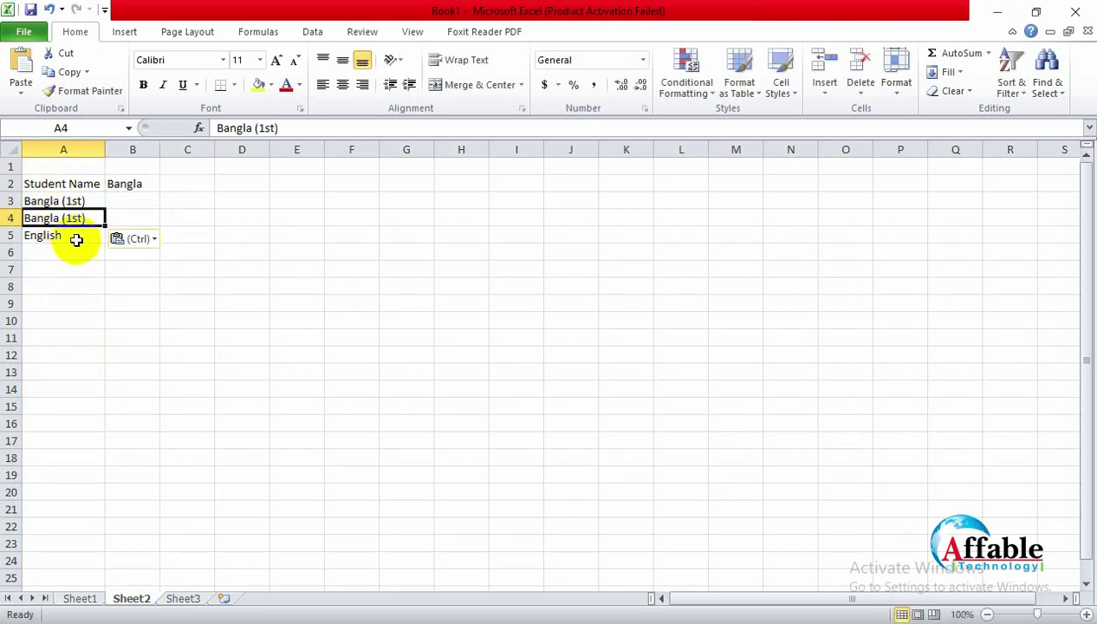
{"action": "left_click", "coordinate": [86, 237]}
{"action": "left_click", "coordinate": [71, 220]}
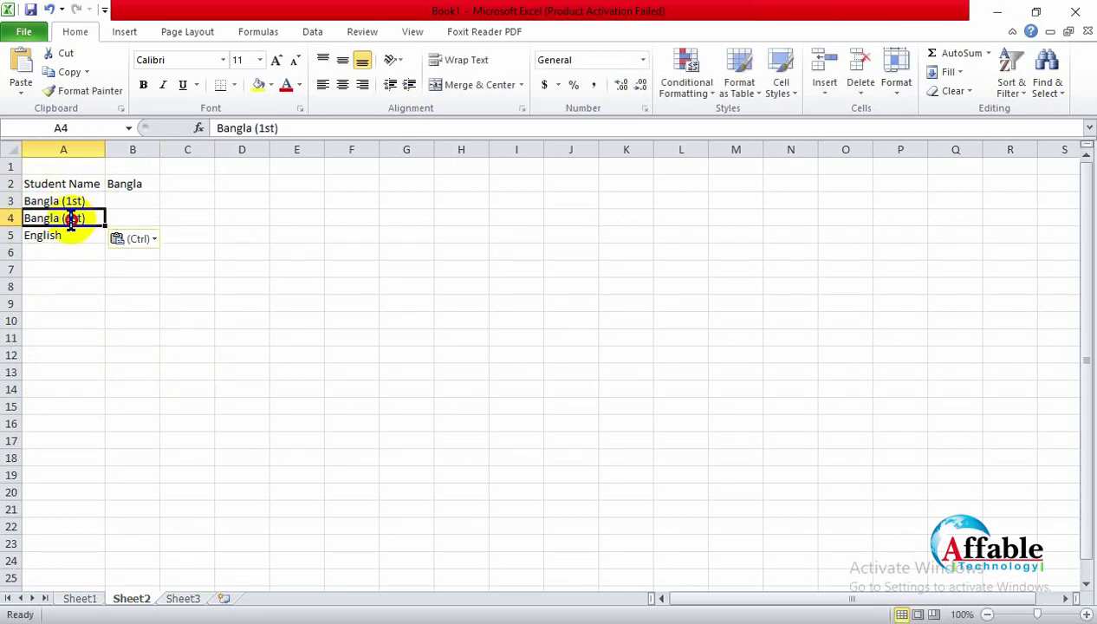
{"action": "double_click", "coordinate": [80, 219]}
{"action": "left_click_drag", "start_coordinate": [80, 218], "coordinate": [63, 207]}
{"action": "type", "text": "2n"}
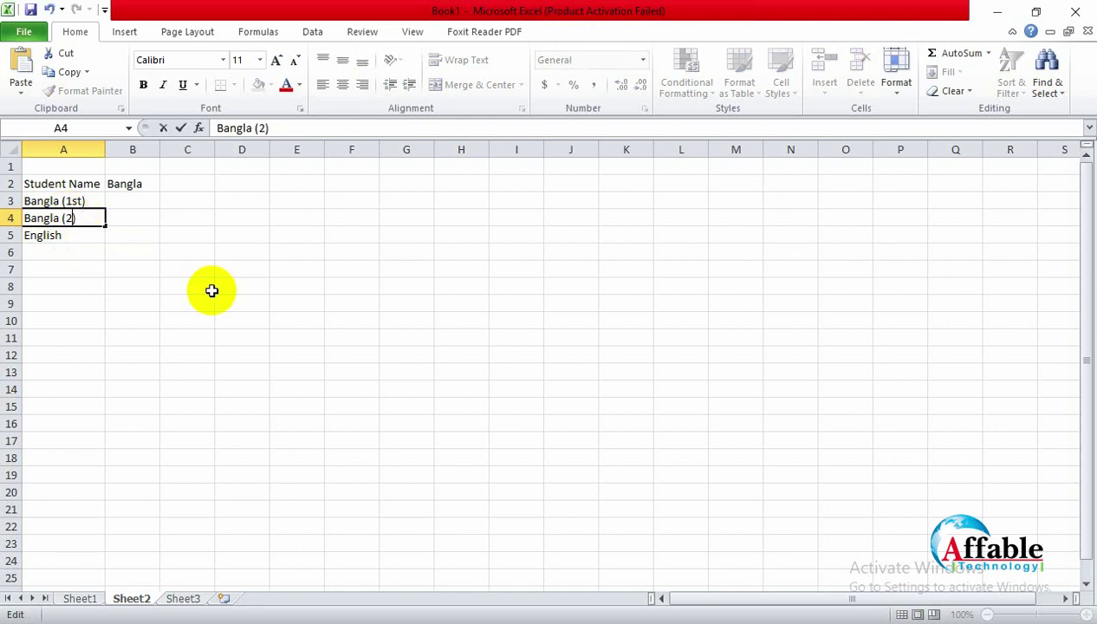
{"action": "type", "text": "e"}
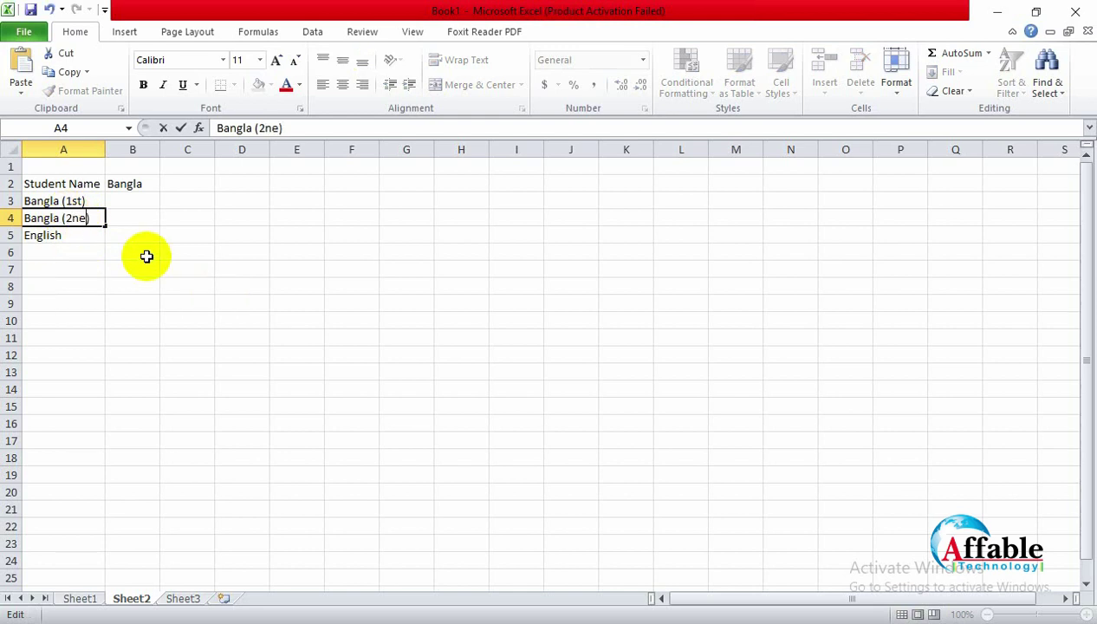
{"action": "key", "text": "BackSpace"}
{"action": "type", "text": "d"}
{"action": "left_click", "coordinate": [80, 237]}
Step: Enter 'English (1st)' in A5 and 'English(2nd)' in A6
{"action": "double_click", "coordinate": [95, 239]}
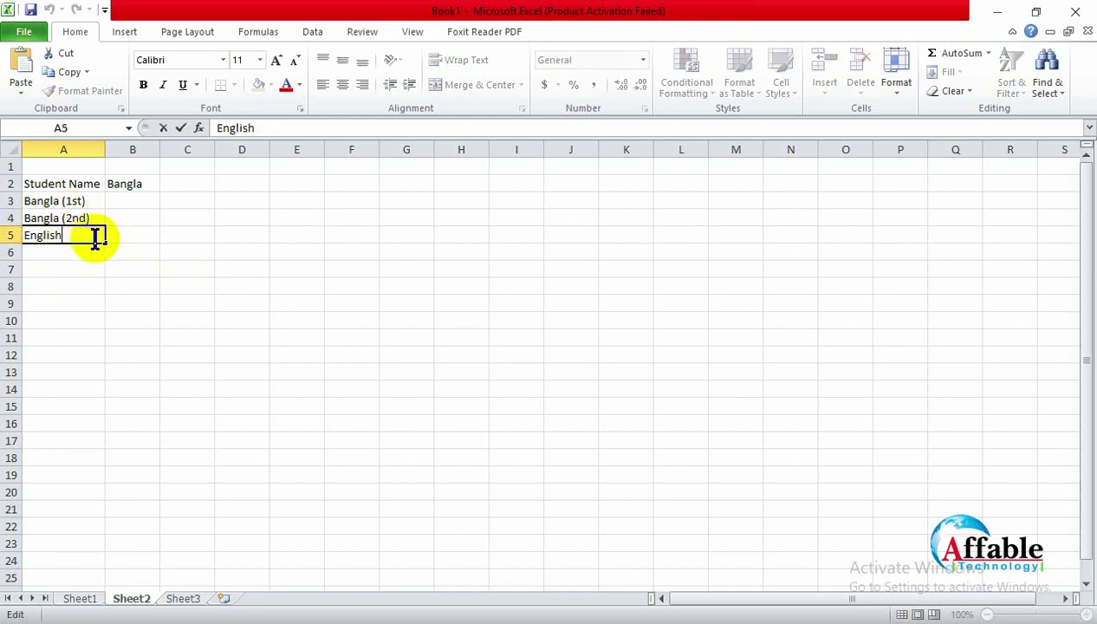
{"action": "type", "text": "(1st)"}
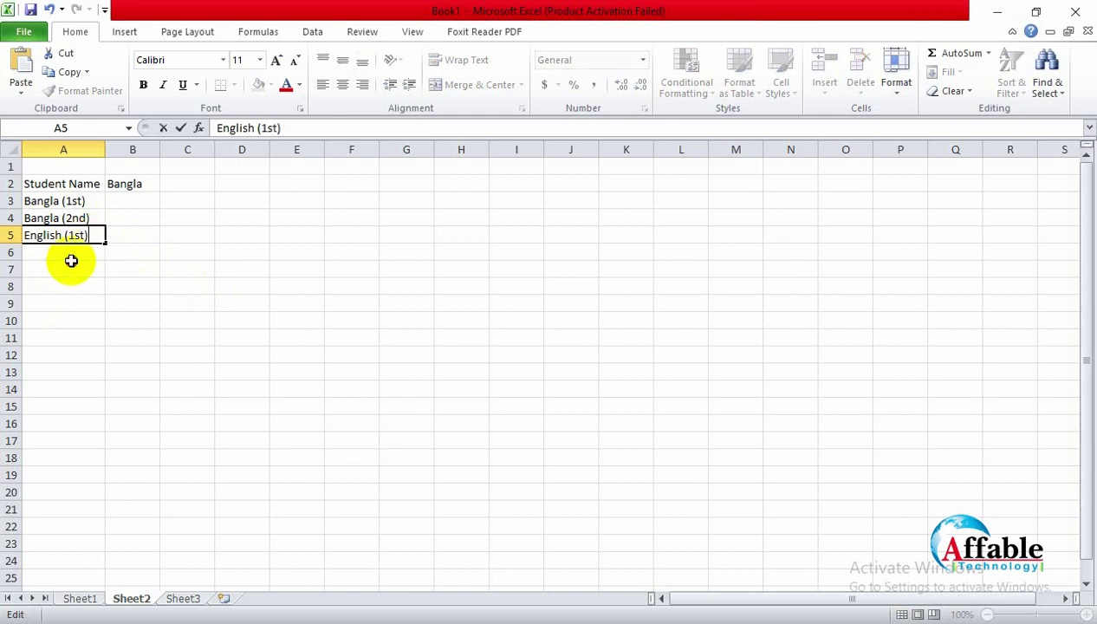
{"action": "left_click", "coordinate": [71, 265]}
{"action": "key", "text": "Up"}
{"action": "type", "text": "Eng"}
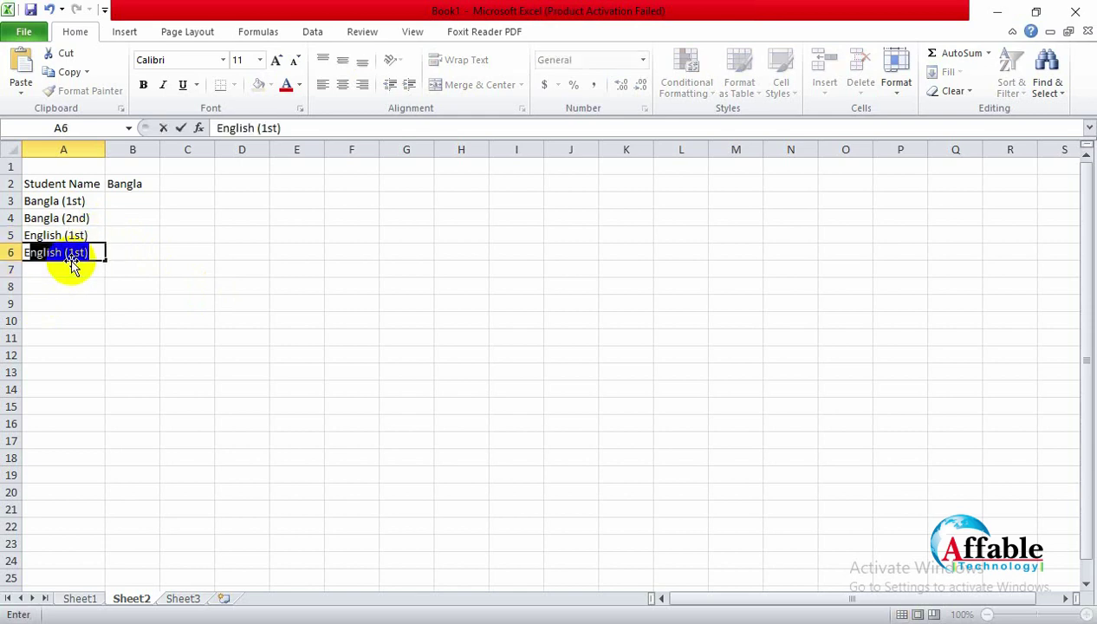
{"action": "key", "text": "BackSpace"}
{"action": "key", "text": "BackSpace"}
{"action": "type", "text": "glish(2ne)"}
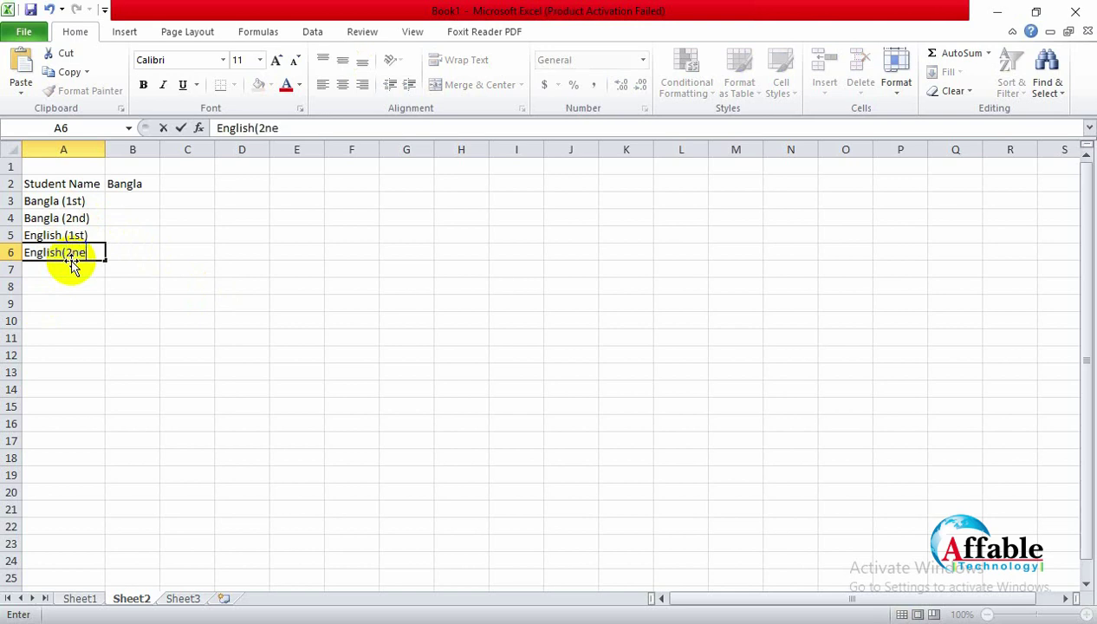
{"action": "key", "text": "BackSpace"}
{"action": "key", "text": "BackSpace"}
{"action": "type", "text": "d)"}
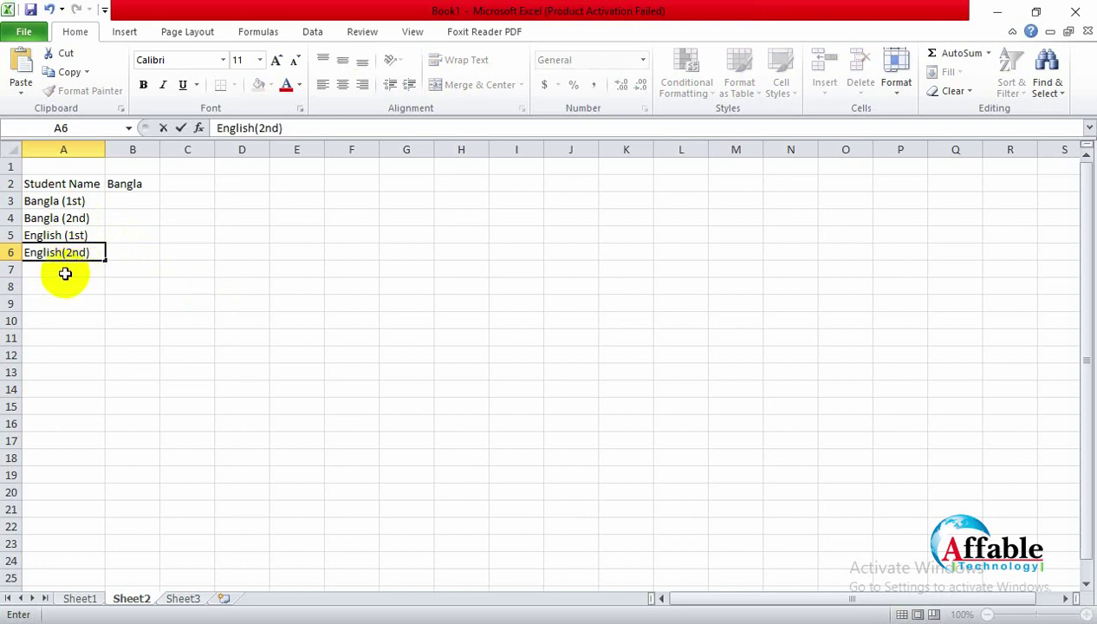
{"action": "key", "text": "Return"}
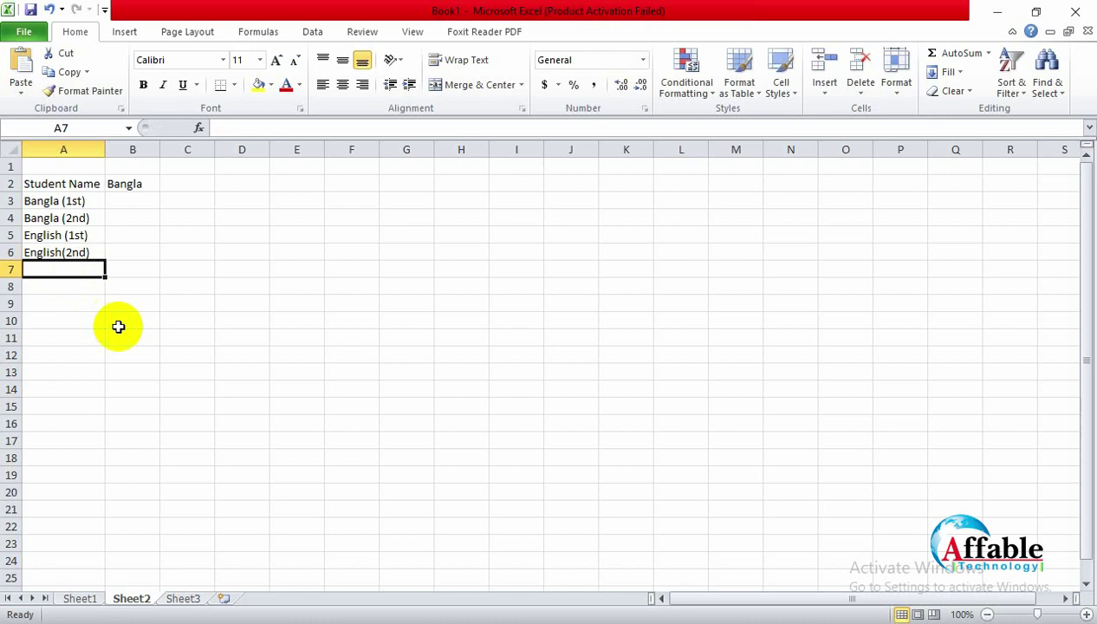
Step: Add Math, S.Science, Religion, G. Science and Computer in A7–A11
{"action": "type", "text": "MAth"}
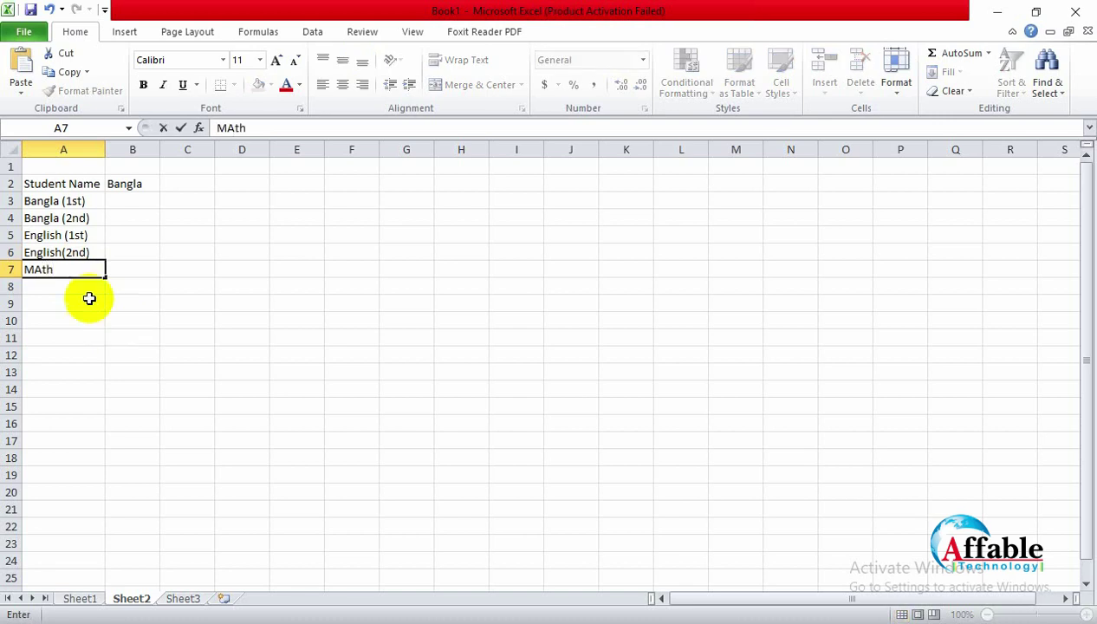
{"action": "key", "text": "BackSpace"}
{"action": "key", "text": "BackSpace"}
{"action": "key", "text": "BackSpace"}
{"action": "type", "text": "a"}
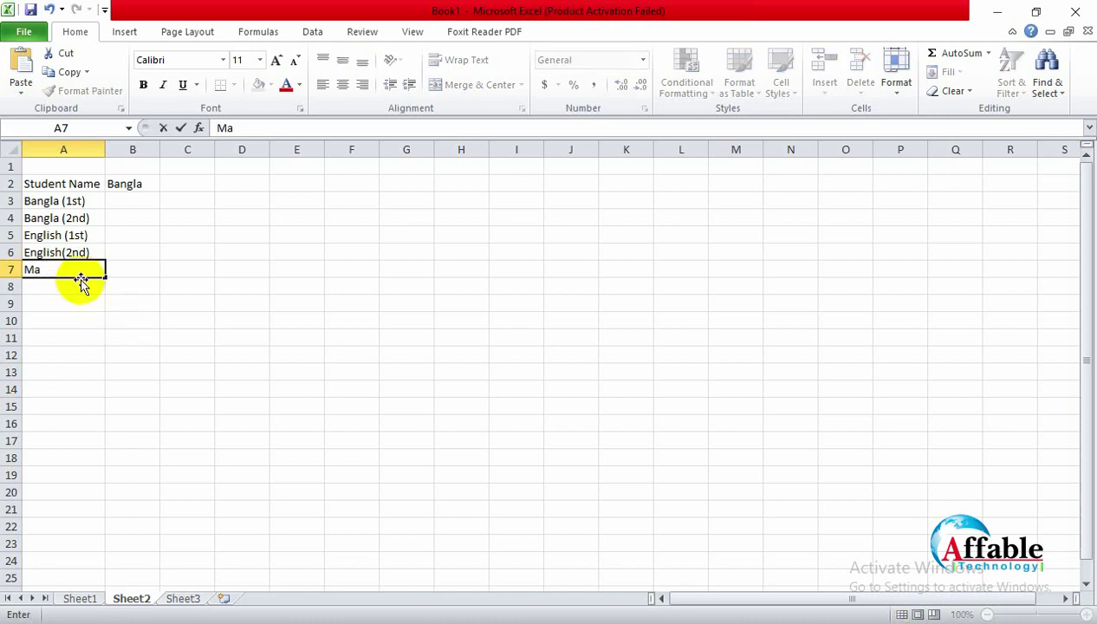
{"action": "type", "text": "th"}
{"action": "key", "text": "Return"}
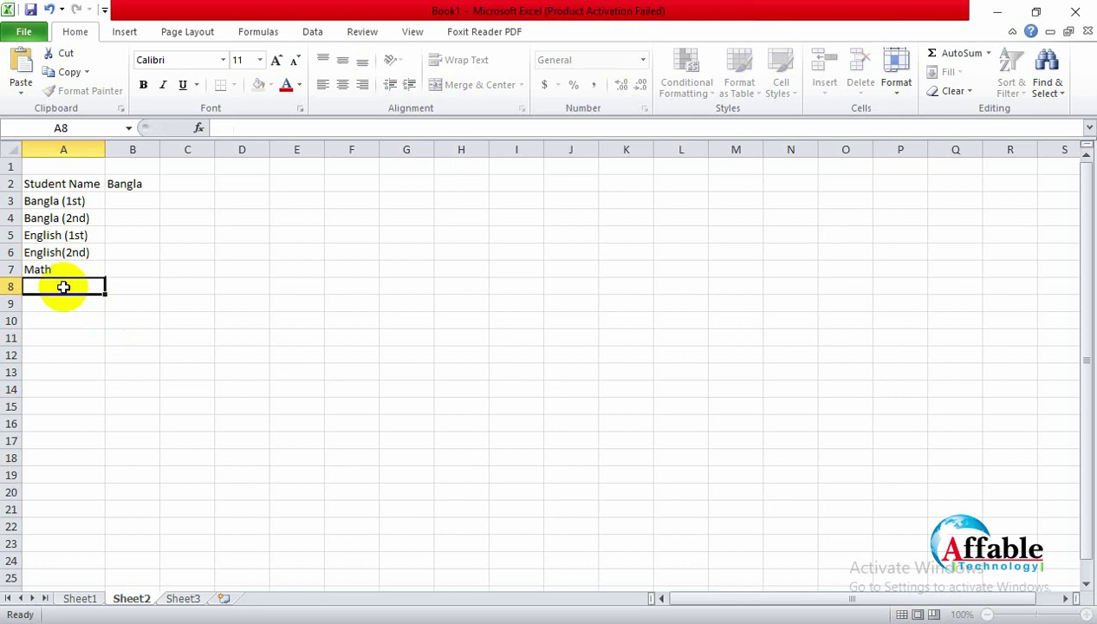
{"action": "type", "text": "S.S"}
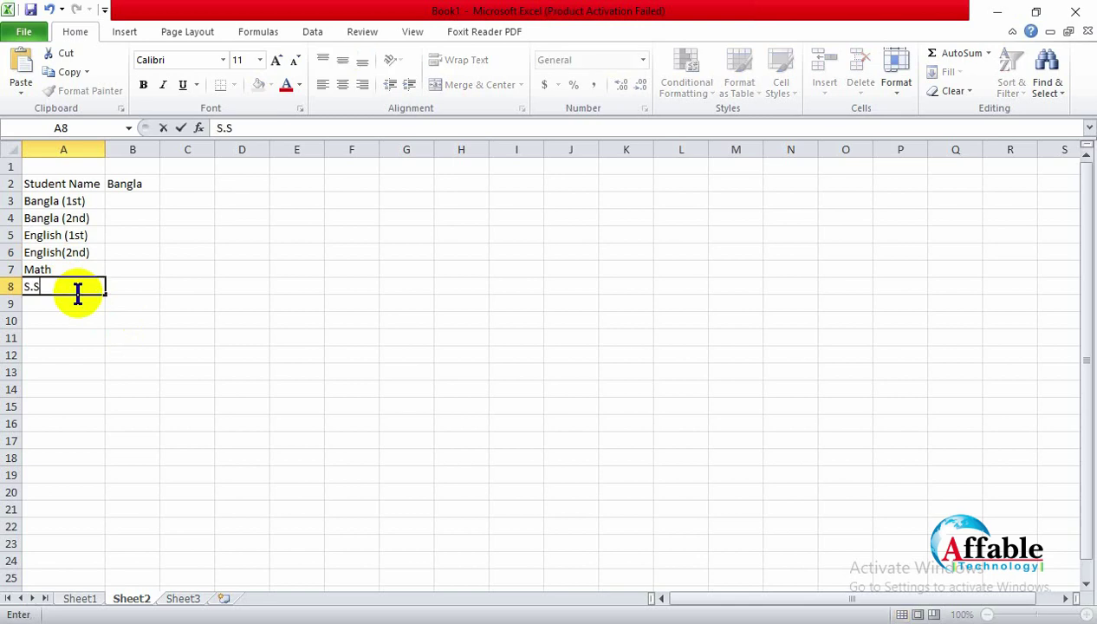
{"action": "type", "text": "cience"}
{"action": "left_click", "coordinate": [73, 309]}
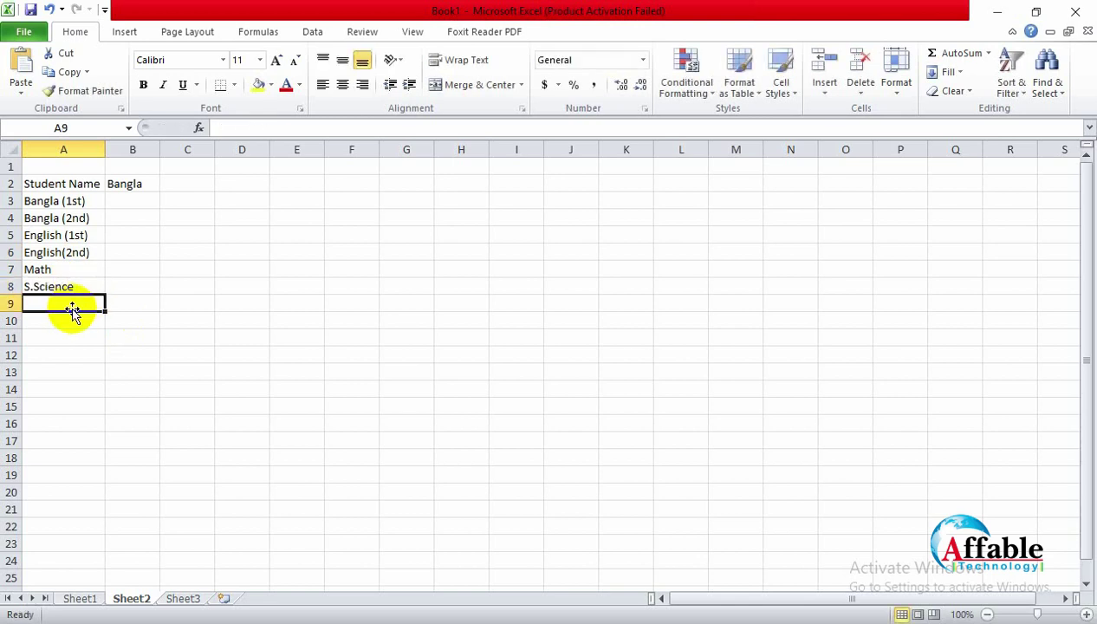
{"action": "type", "text": "Relig"}
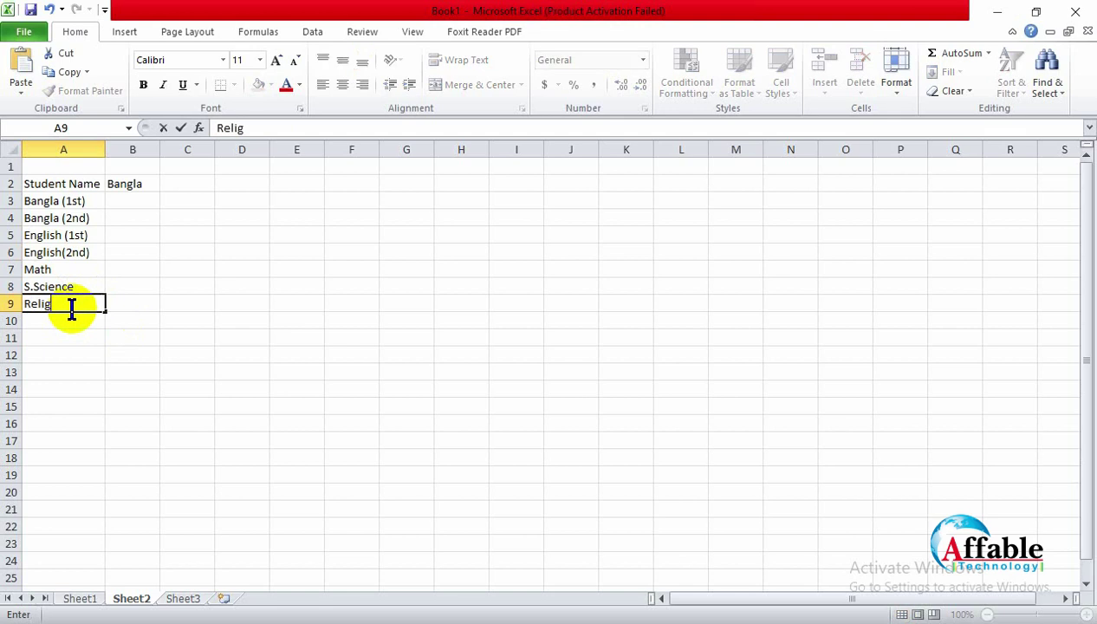
{"action": "type", "text": "ion"}
{"action": "left_click", "coordinate": [73, 321]}
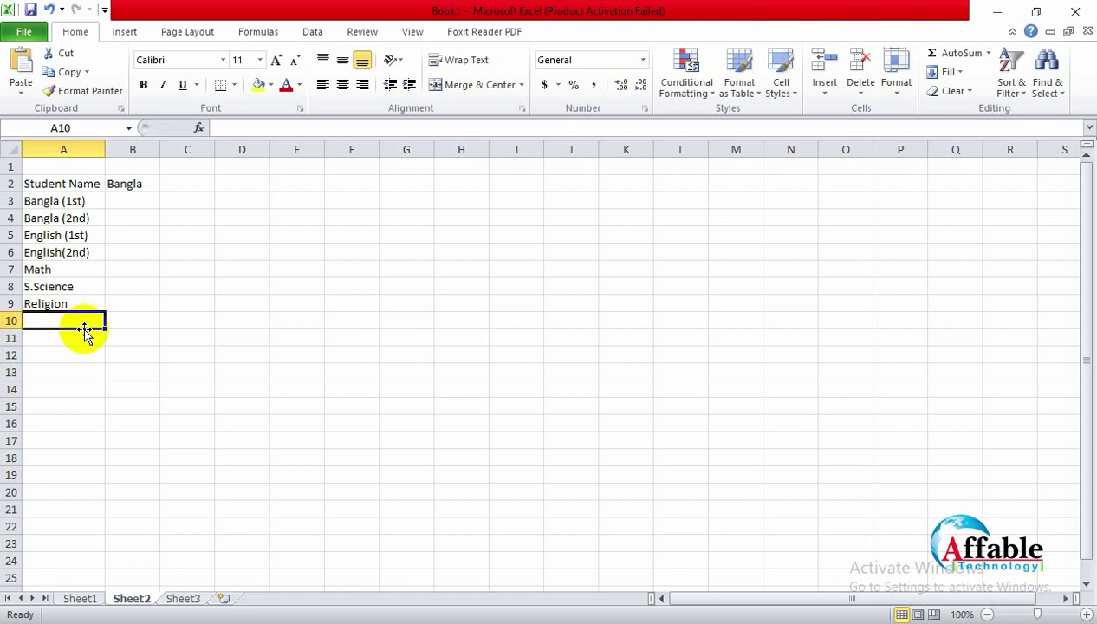
{"action": "type", "text": "G."}
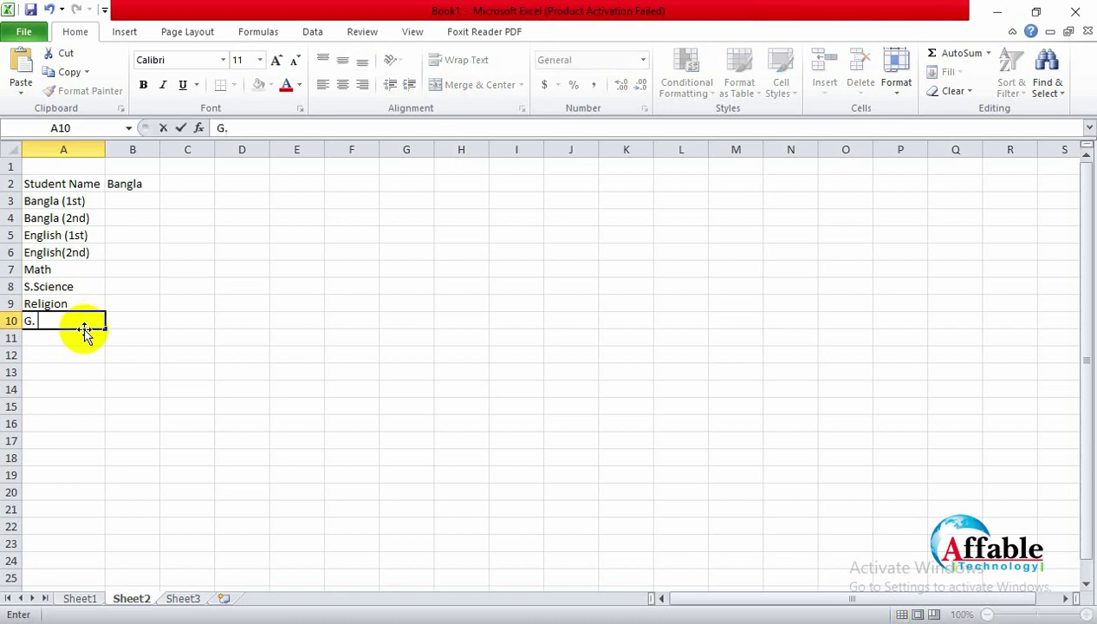
{"action": "type", "text": " Science"}
{"action": "key", "text": "Return"}
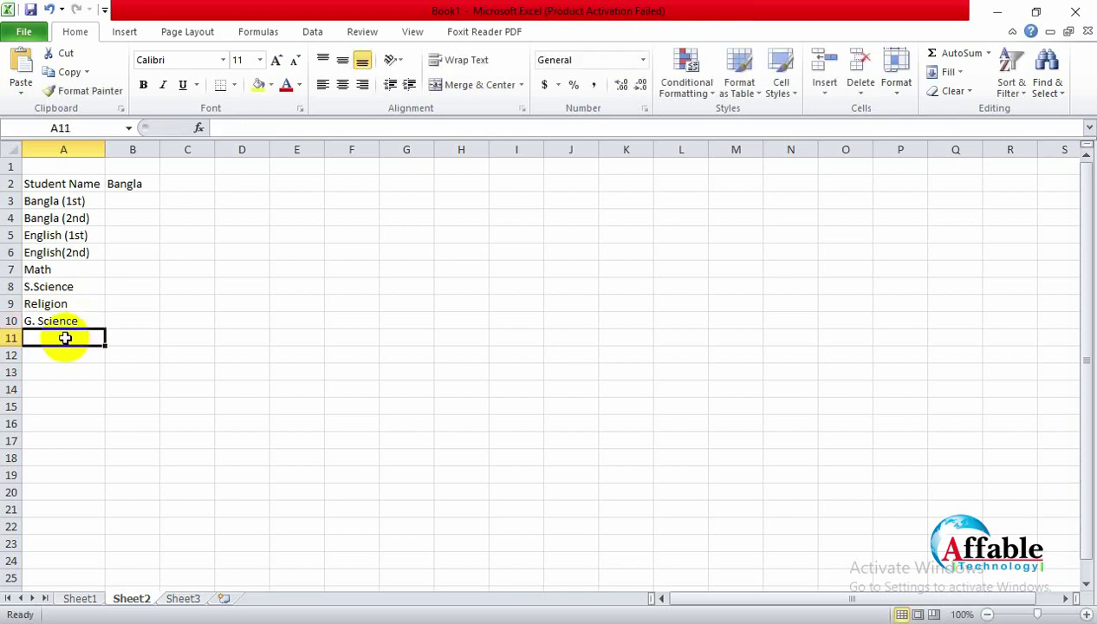
{"action": "type", "text": "Computer"}
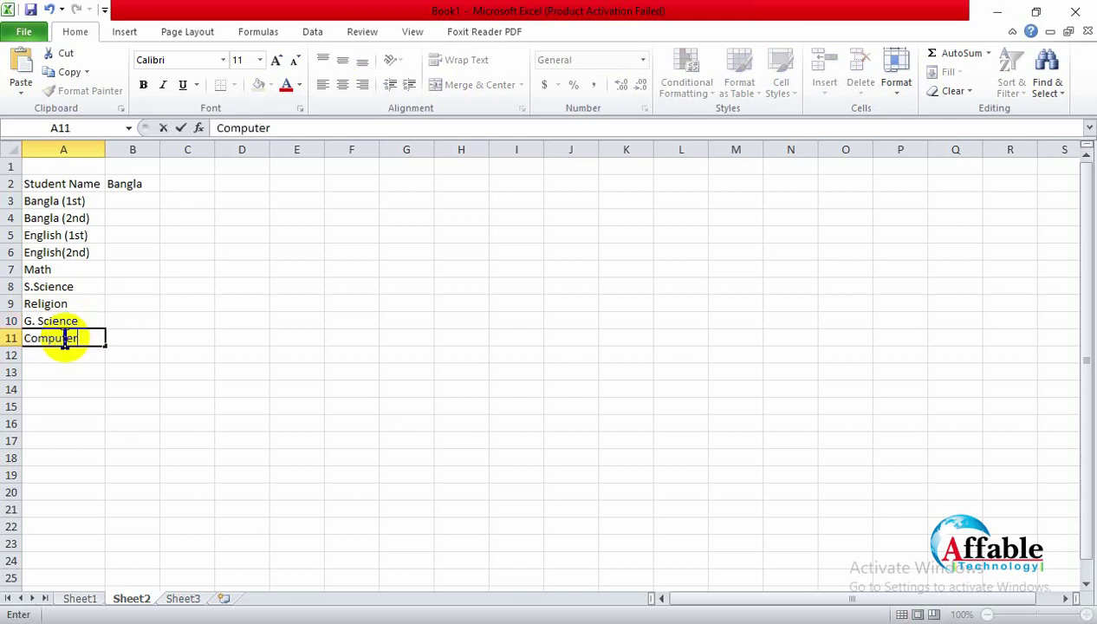
{"action": "left_click", "coordinate": [184, 369]}
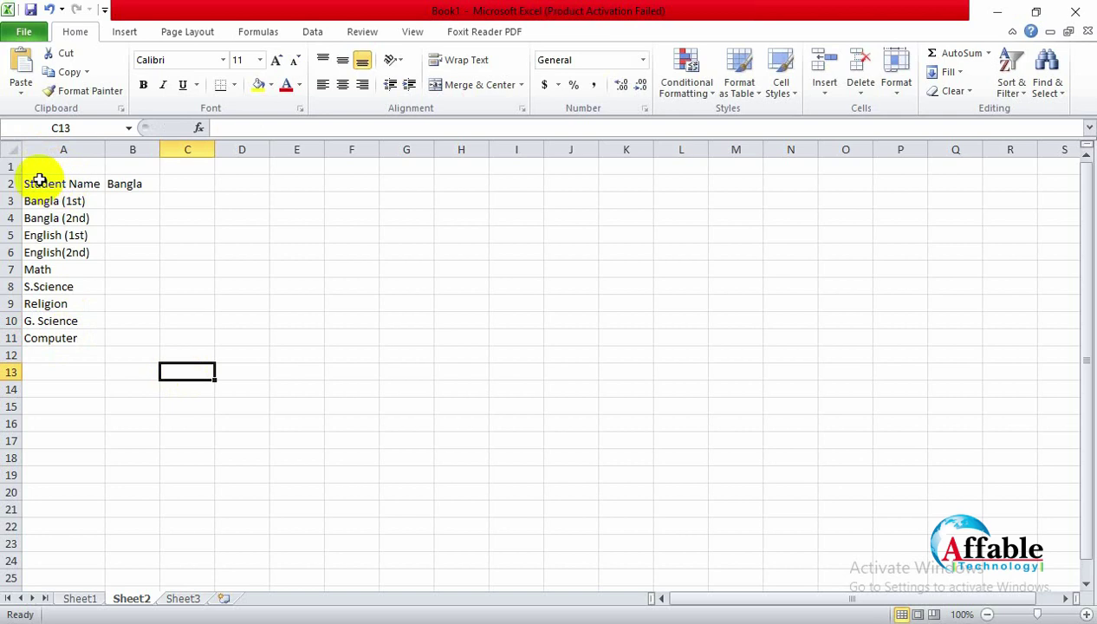
Step: Clear the Bangla heading from cell B2
{"action": "left_click", "coordinate": [139, 184]}
{"action": "key", "text": "Delete"}
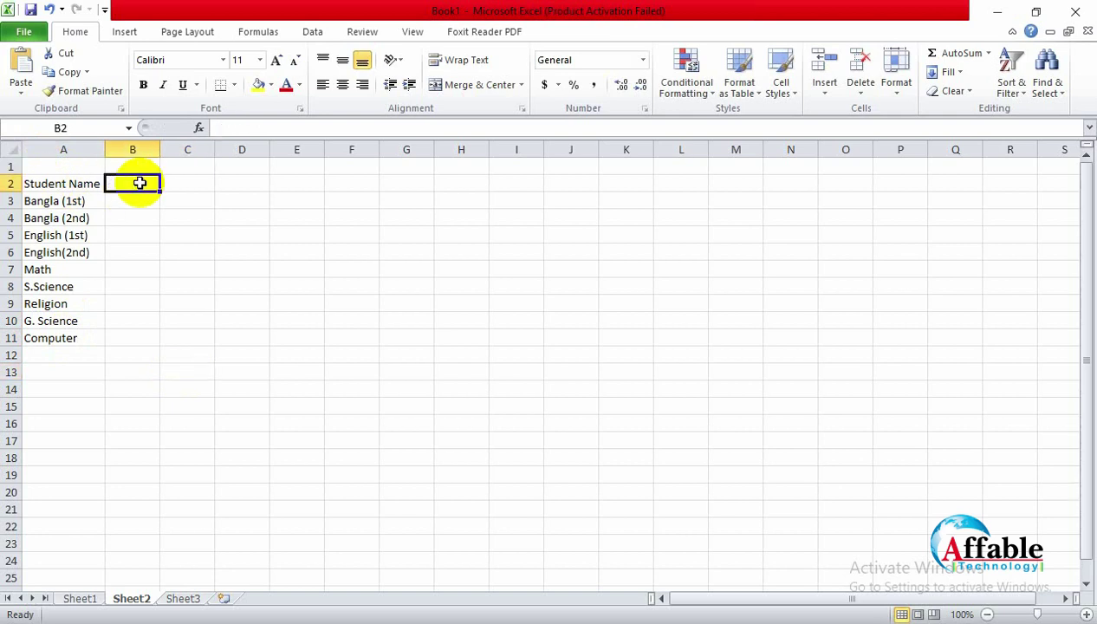
{"action": "left_click", "coordinate": [151, 250]}
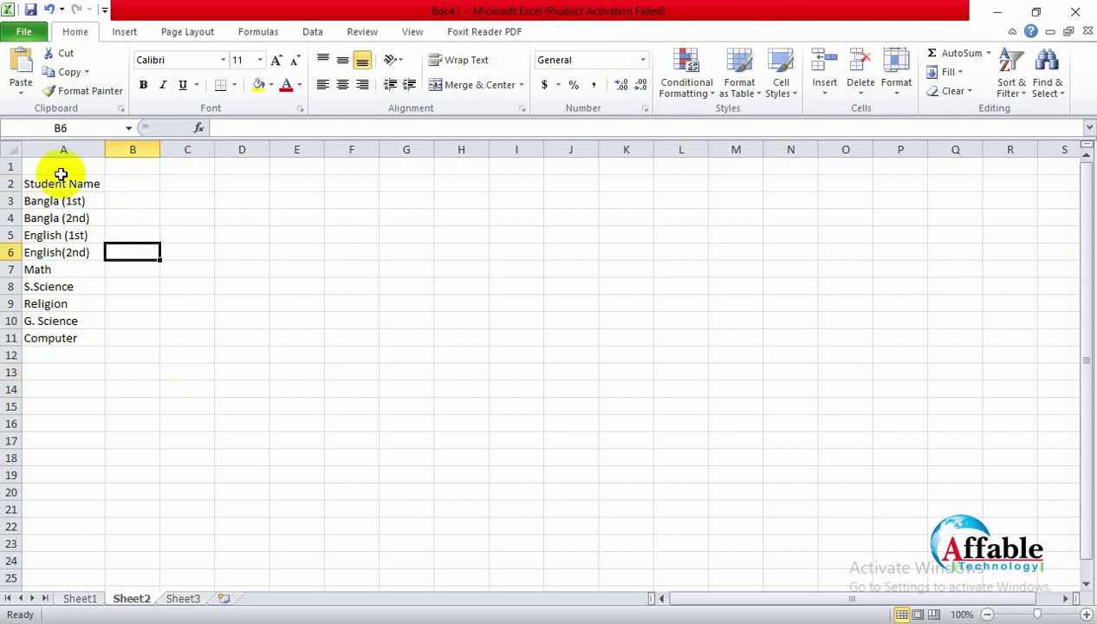
{"action": "left_click", "coordinate": [131, 200]}
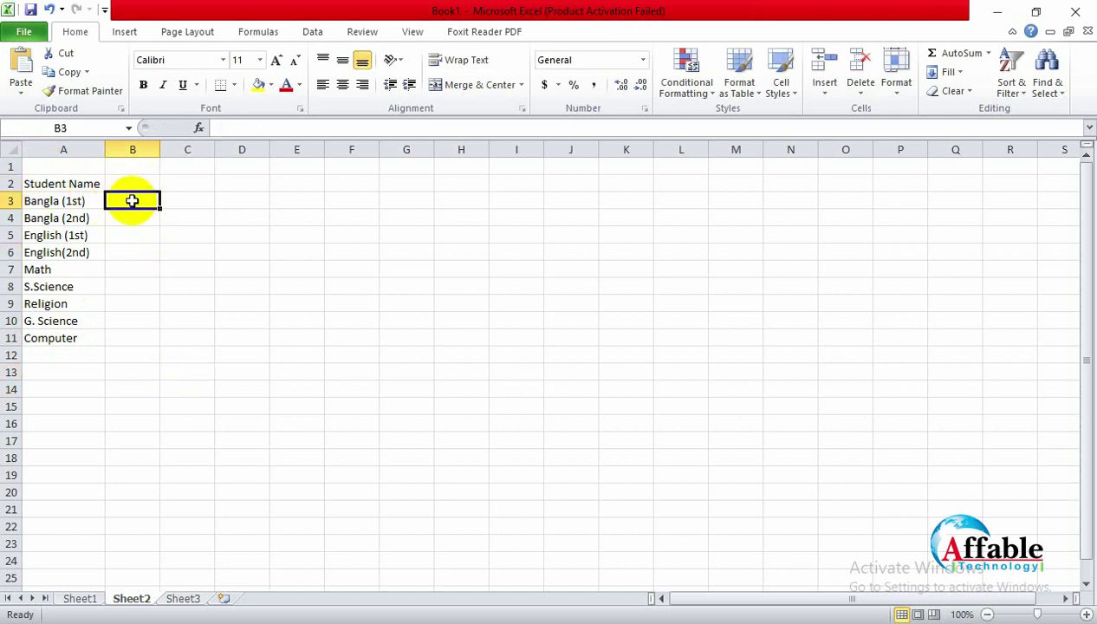
Step: Rename the A2 heading from 'Student Name' to 'Subject Name'
{"action": "left_click", "coordinate": [87, 178]}
{"action": "type", "text": "Sub"}
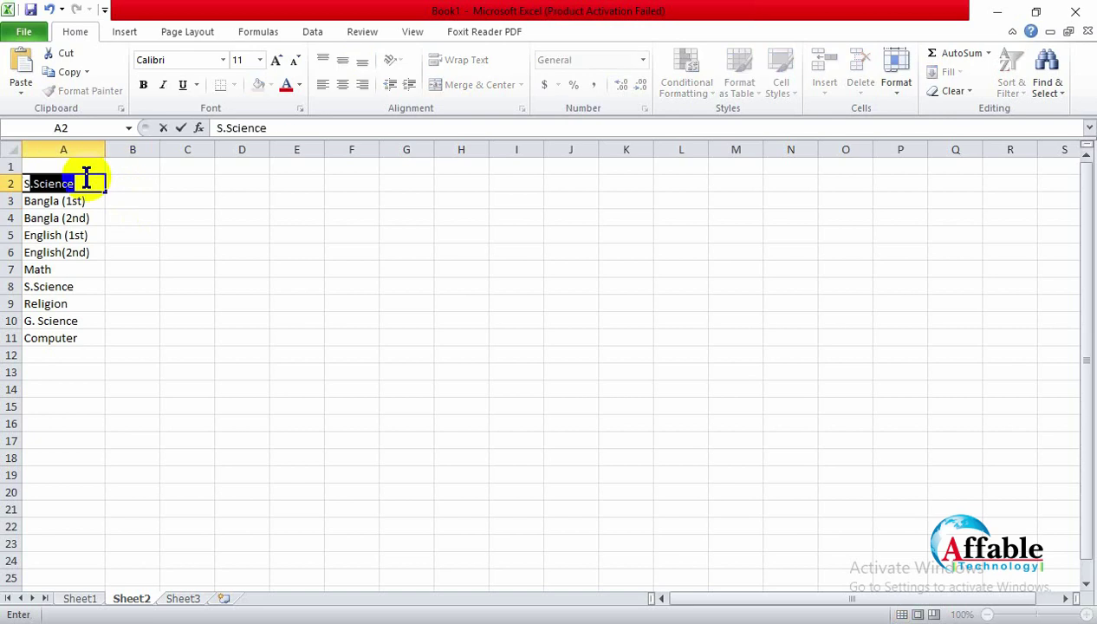
{"action": "type", "text": "je"}
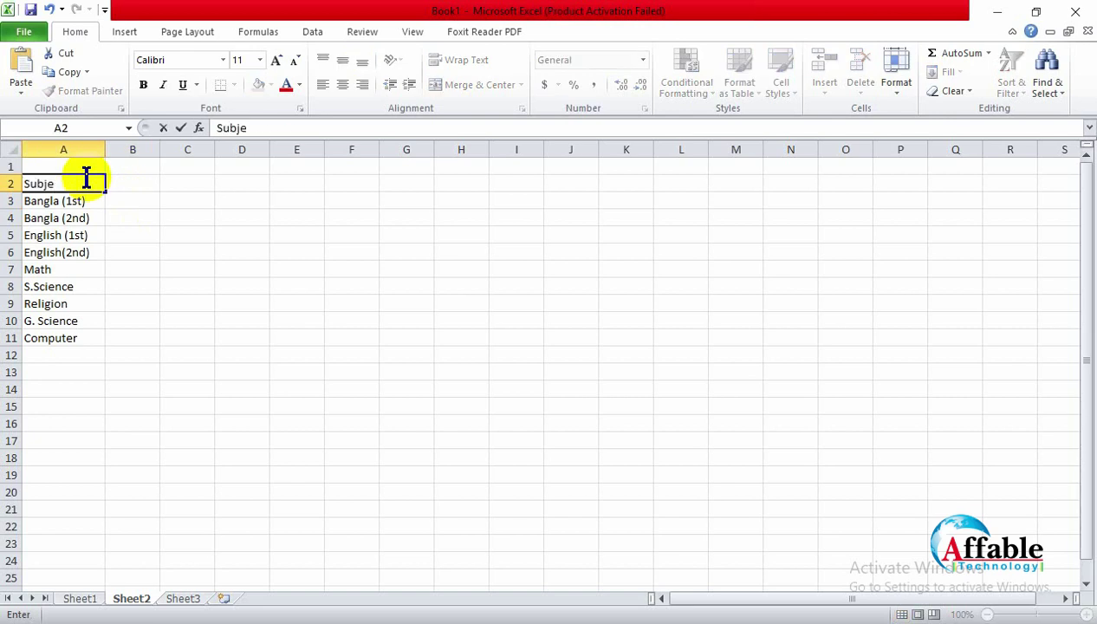
{"action": "type", "text": "ct Name"}
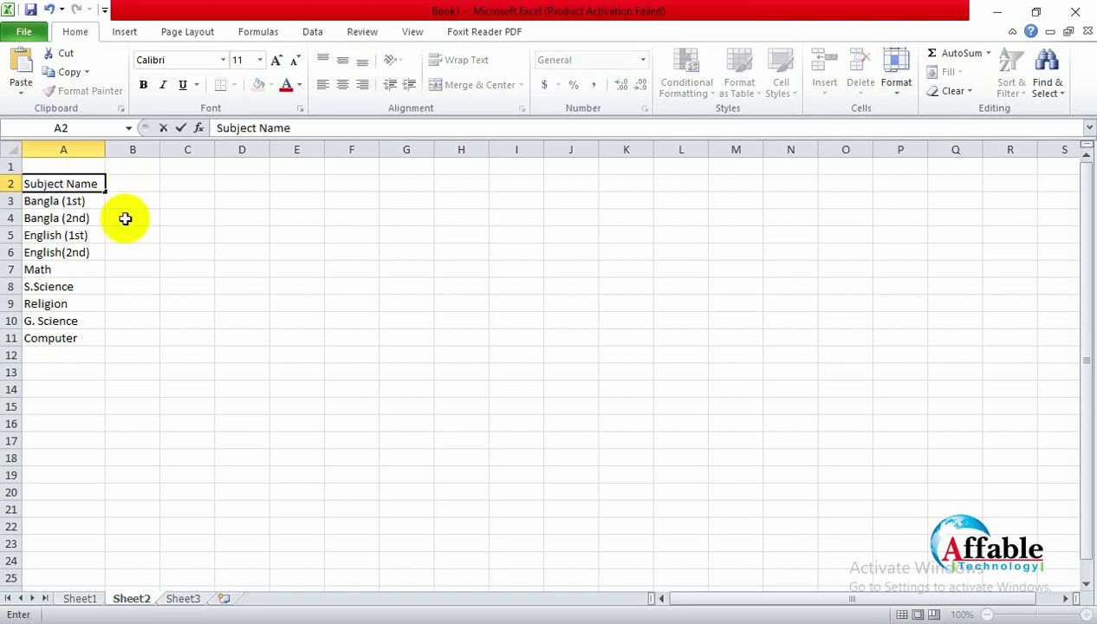
{"action": "left_click", "coordinate": [141, 183]}
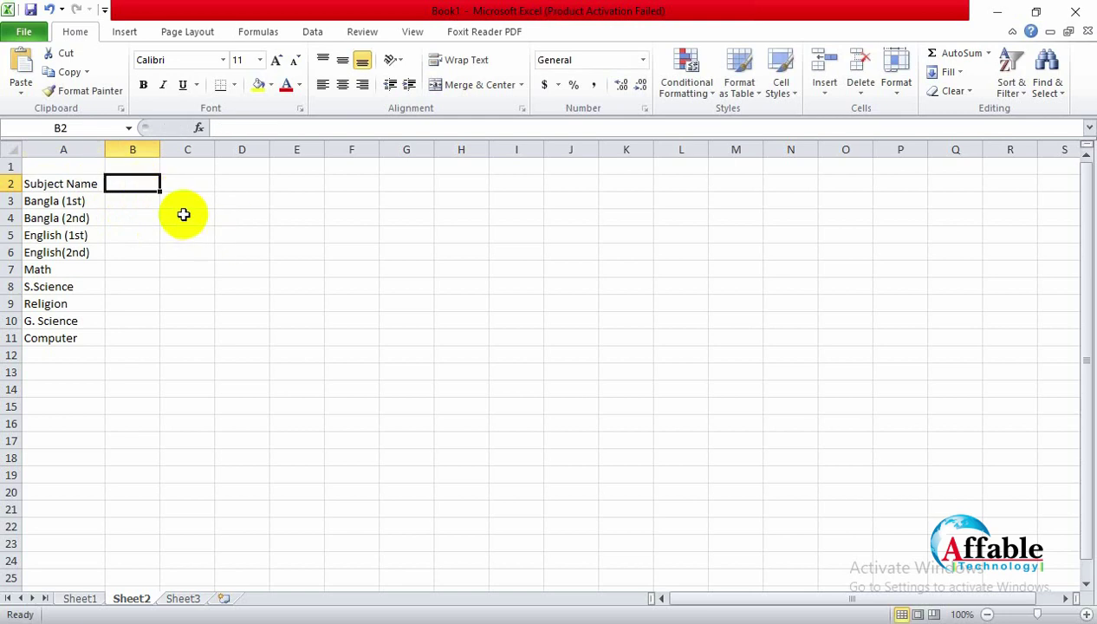
Step: Add the 'Subjet Code' heading in B2 and autofit column B
{"action": "type", "text": "Subje"}
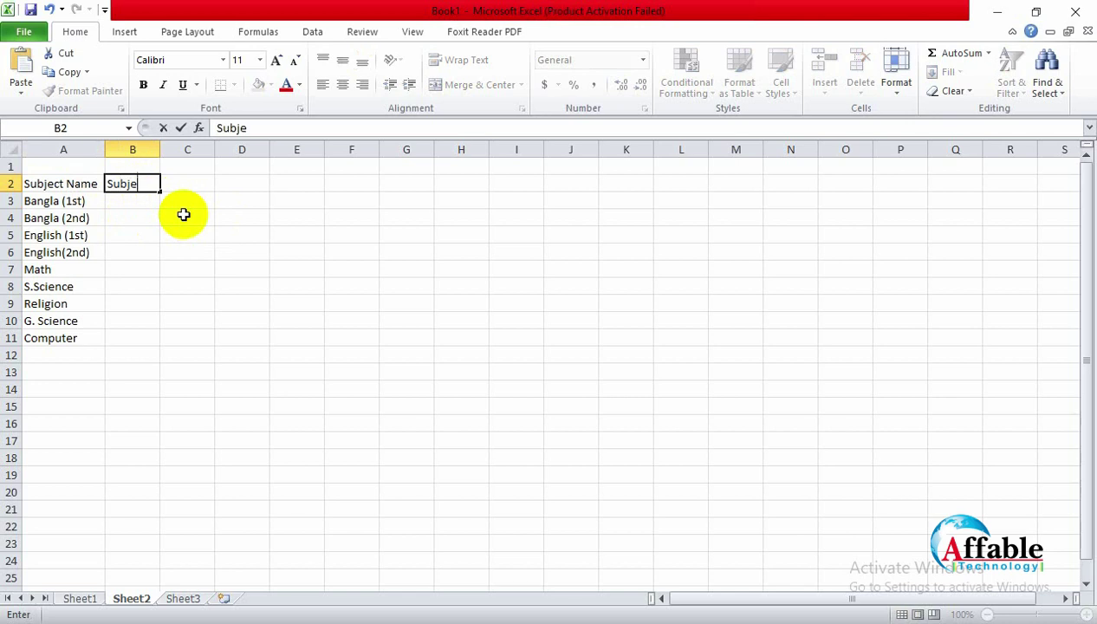
{"action": "type", "text": "t Code"}
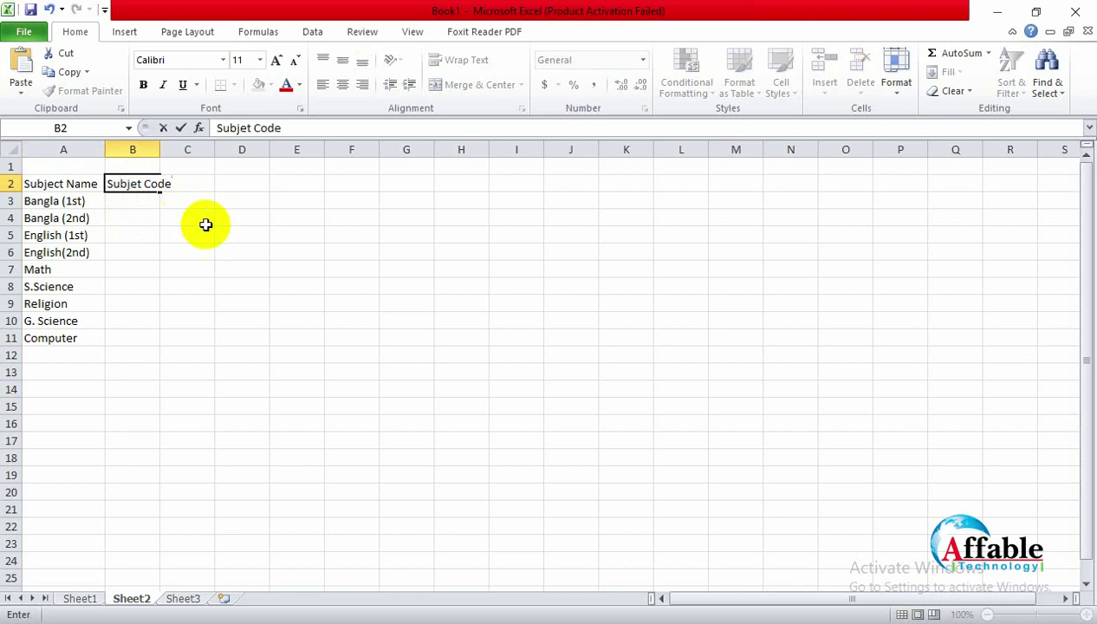
{"action": "left_click", "coordinate": [223, 232]}
{"action": "double_click", "coordinate": [158, 147]}
{"action": "left_click", "coordinate": [302, 289]}
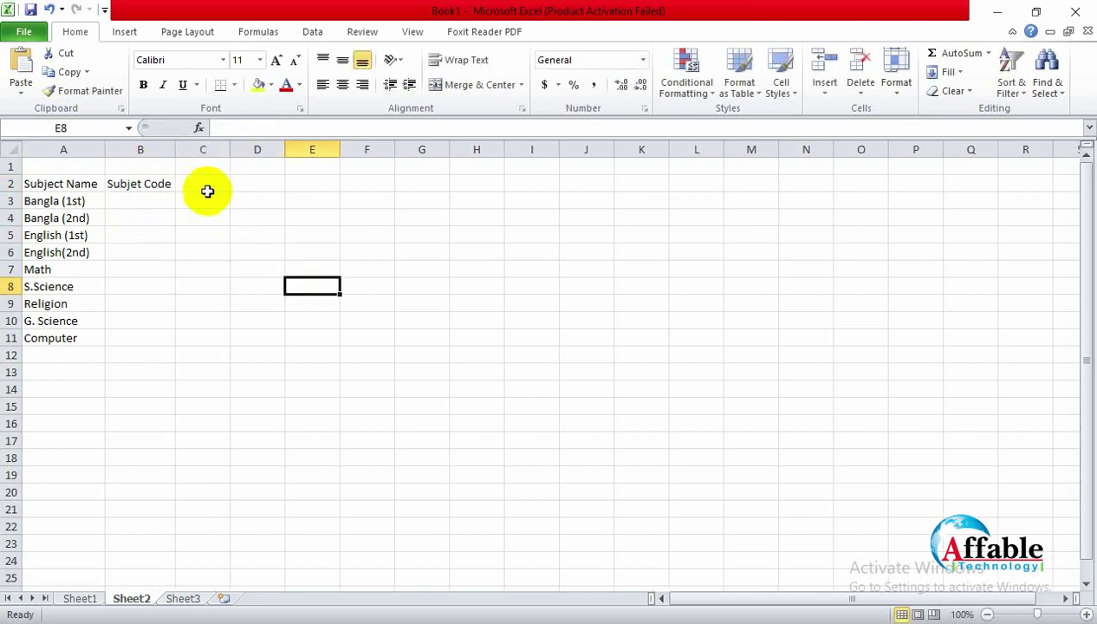
{"action": "left_click", "coordinate": [204, 184]}
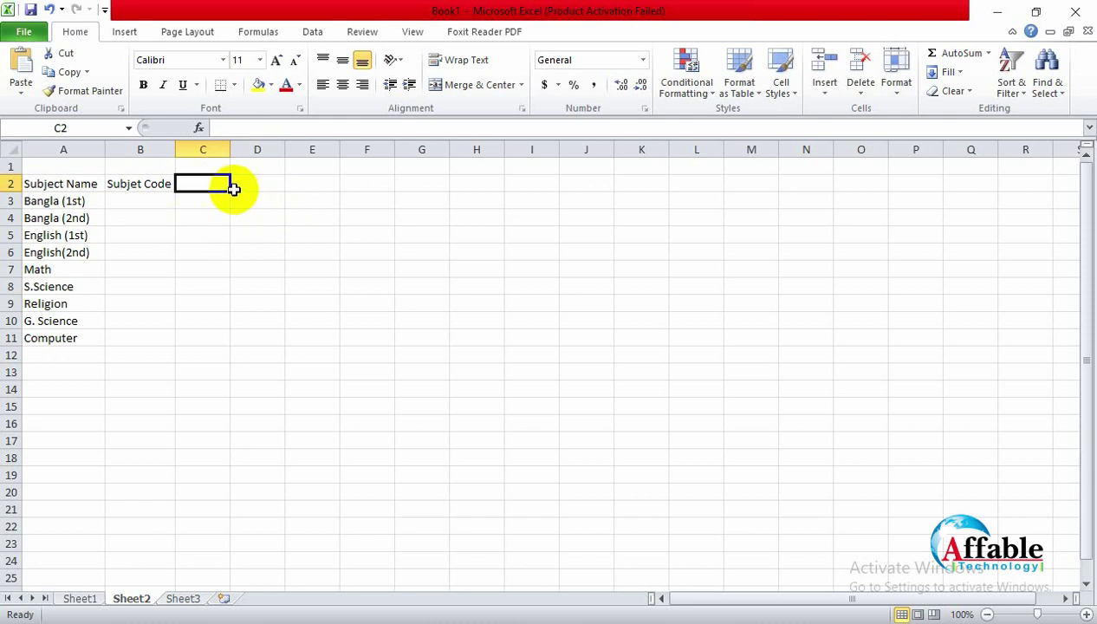
Step: Enter the headings 'Theory' in C2 and 'Practical' in D2
{"action": "type", "text": "Theory"}
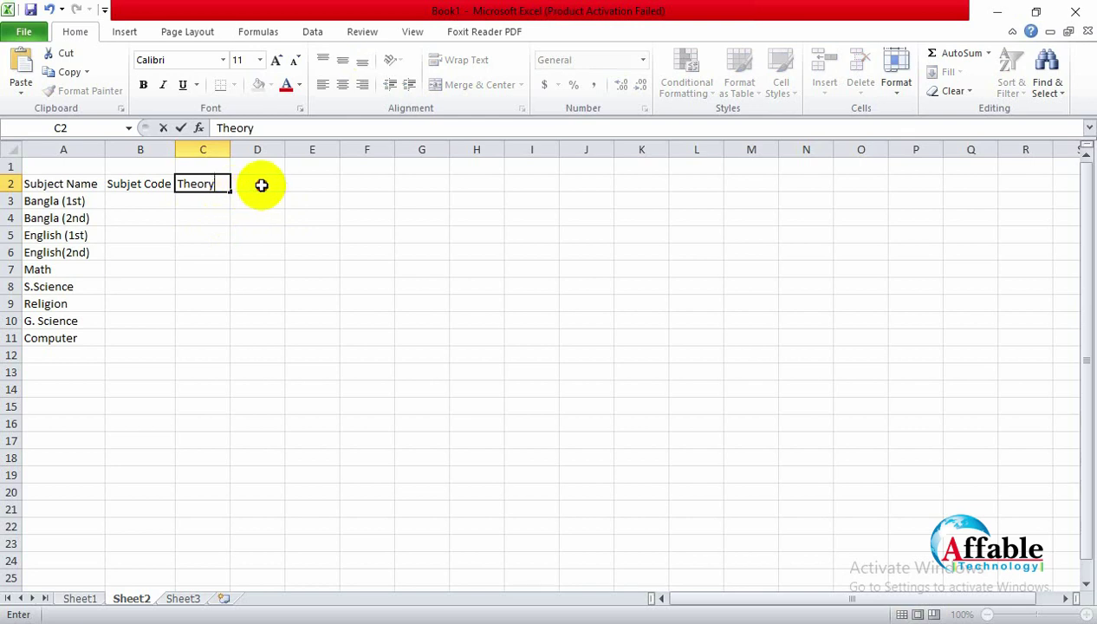
{"action": "left_click", "coordinate": [260, 184]}
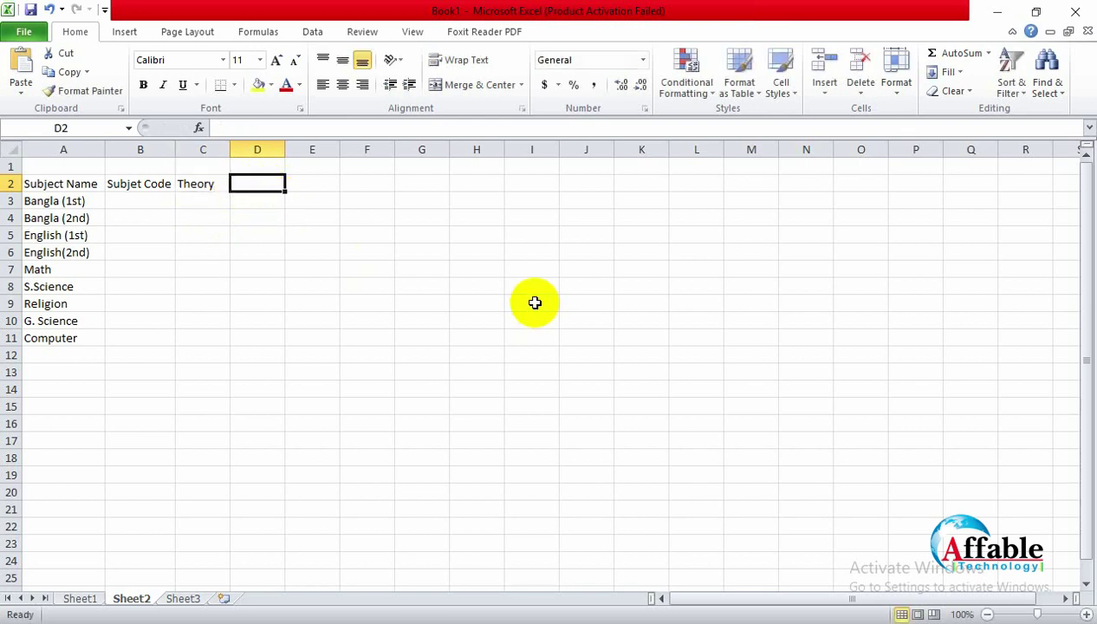
{"action": "type", "text": "Practi"}
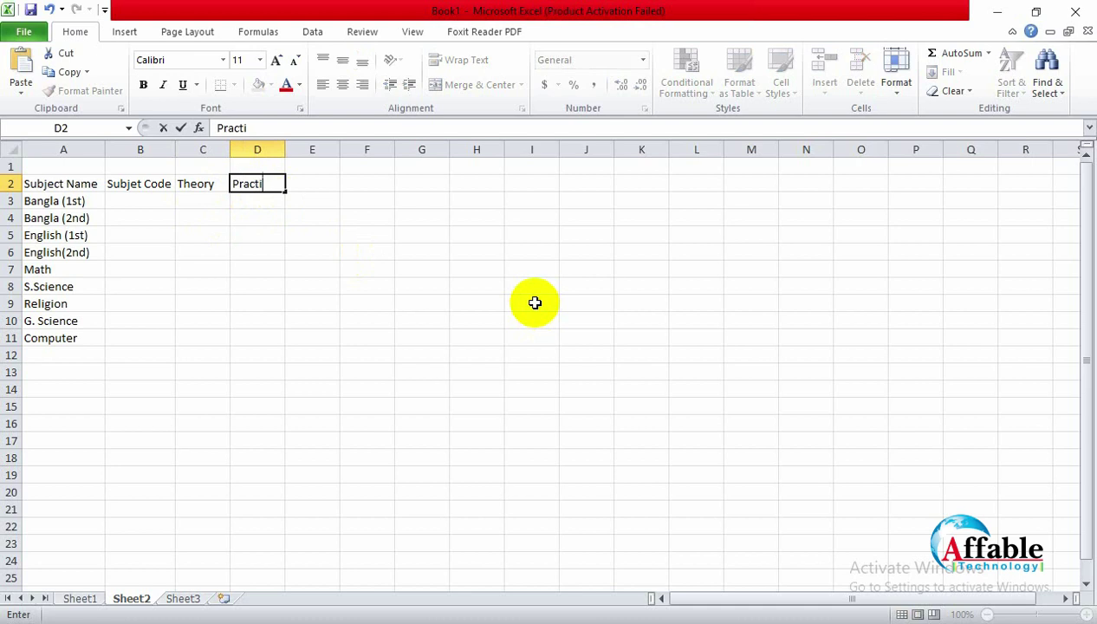
{"action": "type", "text": "cal"}
{"action": "left_click", "coordinate": [361, 239]}
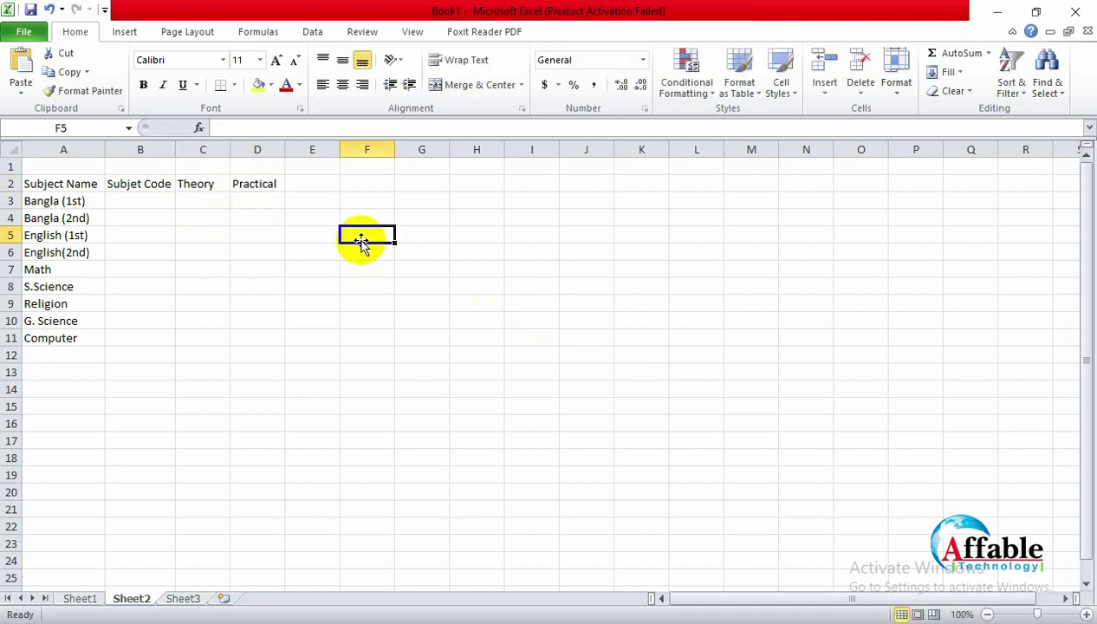
{"action": "left_click", "coordinate": [276, 184]}
{"action": "left_click", "coordinate": [213, 185]}
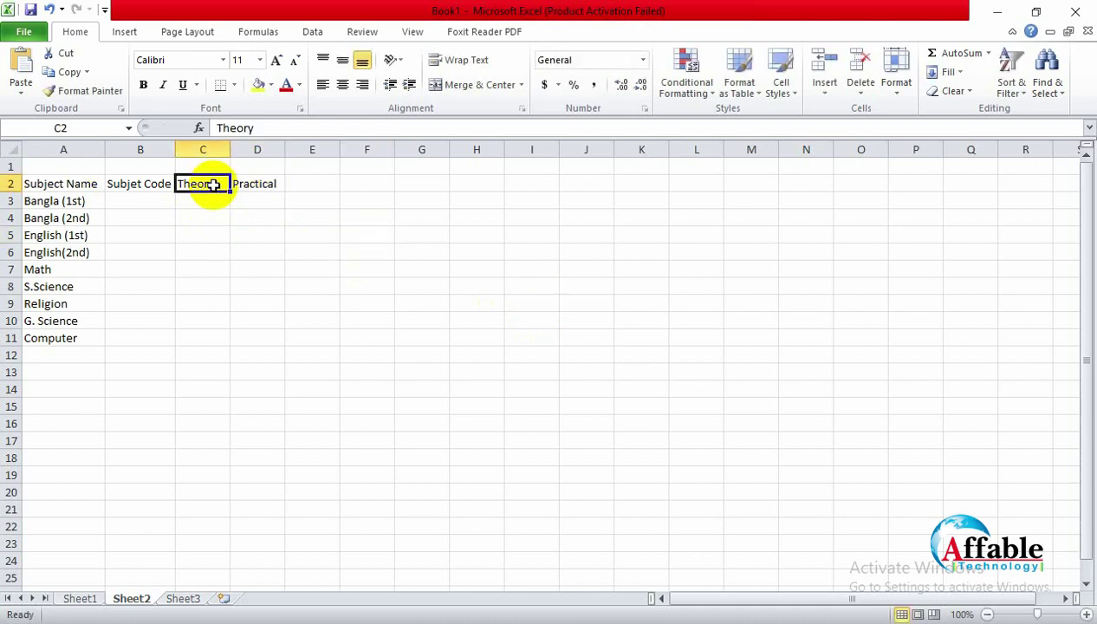
{"action": "left_click", "coordinate": [307, 182]}
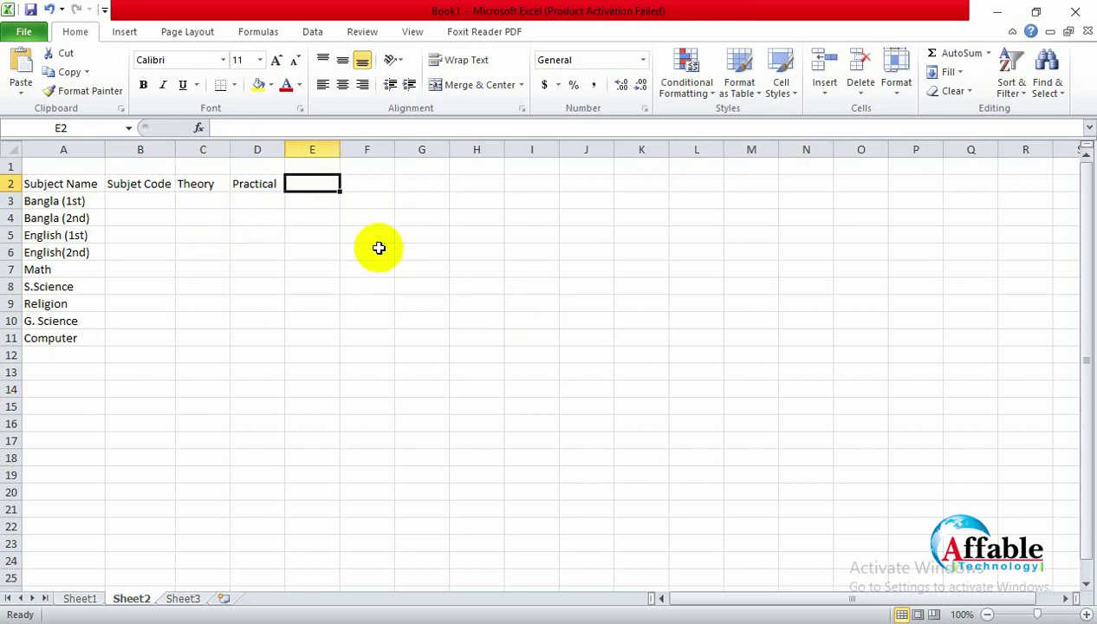
Step: Enter the headings 'Total' in E2 and 'GPA' in F2
{"action": "type", "text": "Total"}
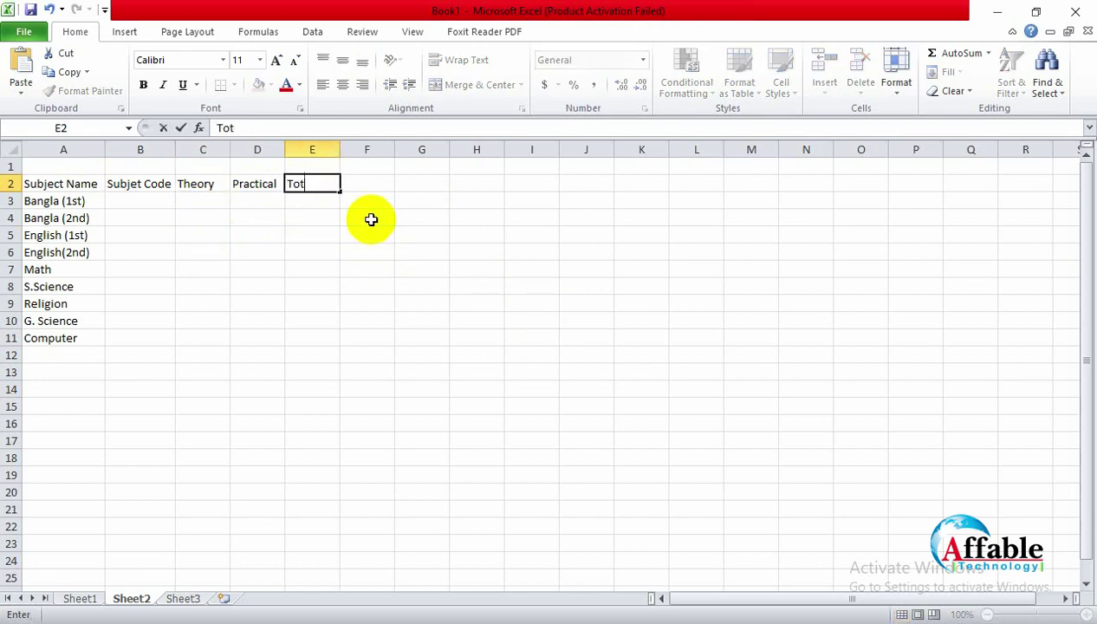
{"action": "left_click", "coordinate": [424, 246]}
{"action": "left_click", "coordinate": [386, 182]}
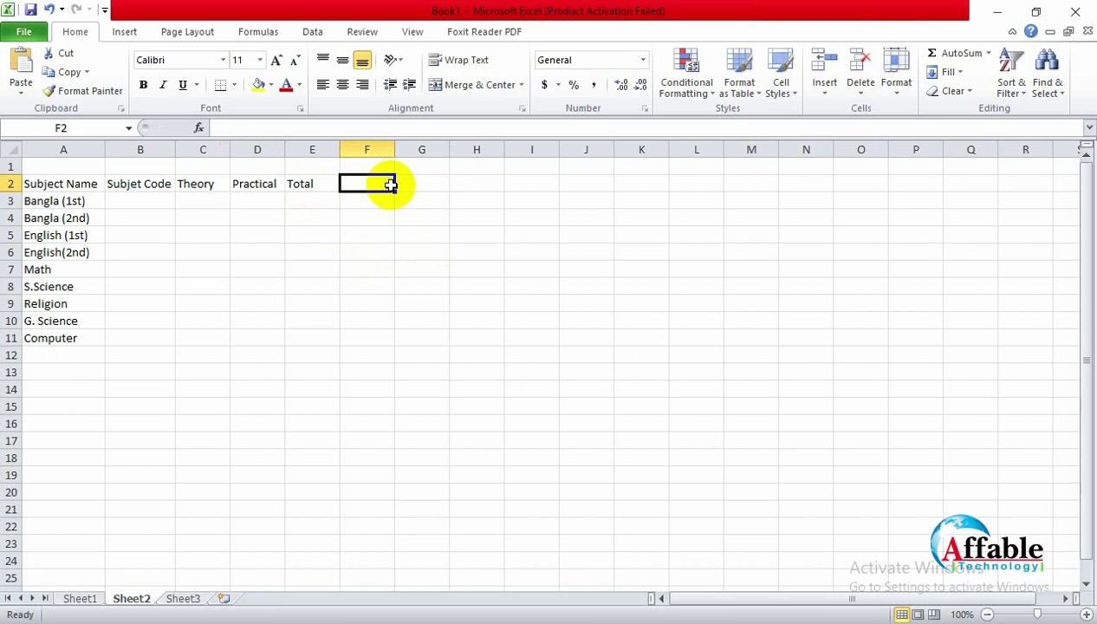
{"action": "type", "text": "GPA"}
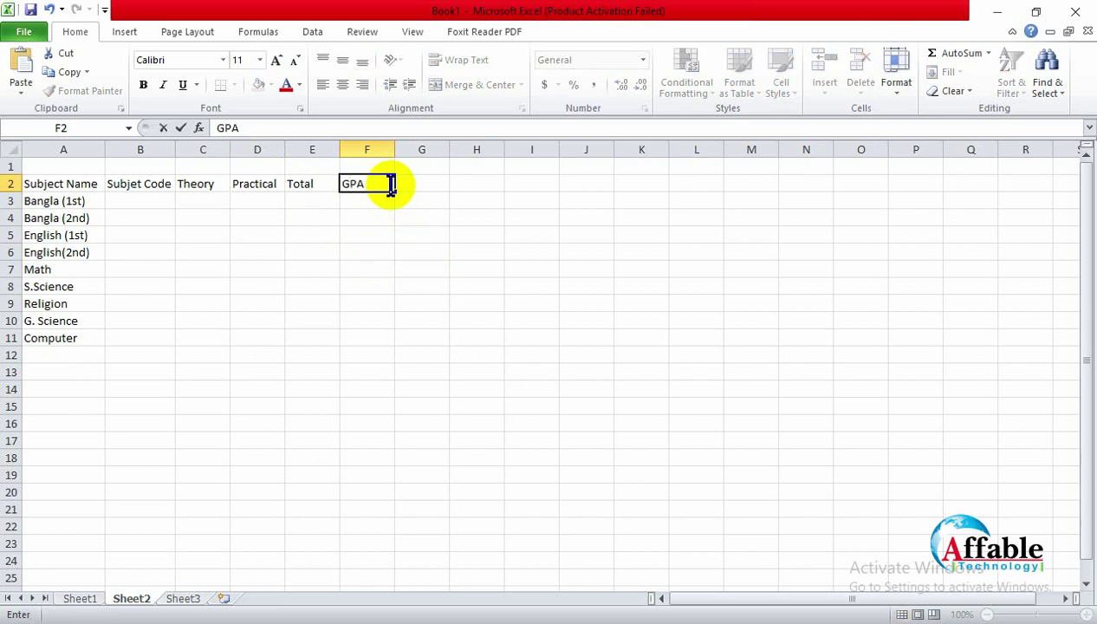
{"action": "left_click", "coordinate": [442, 187]}
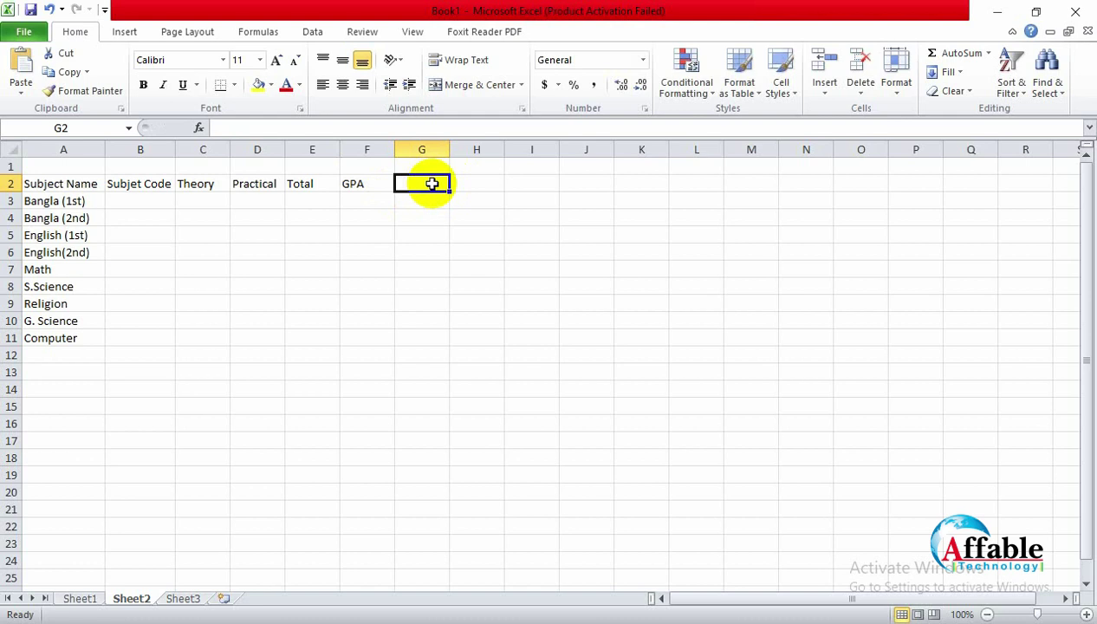
{"action": "left_click", "coordinate": [367, 196]}
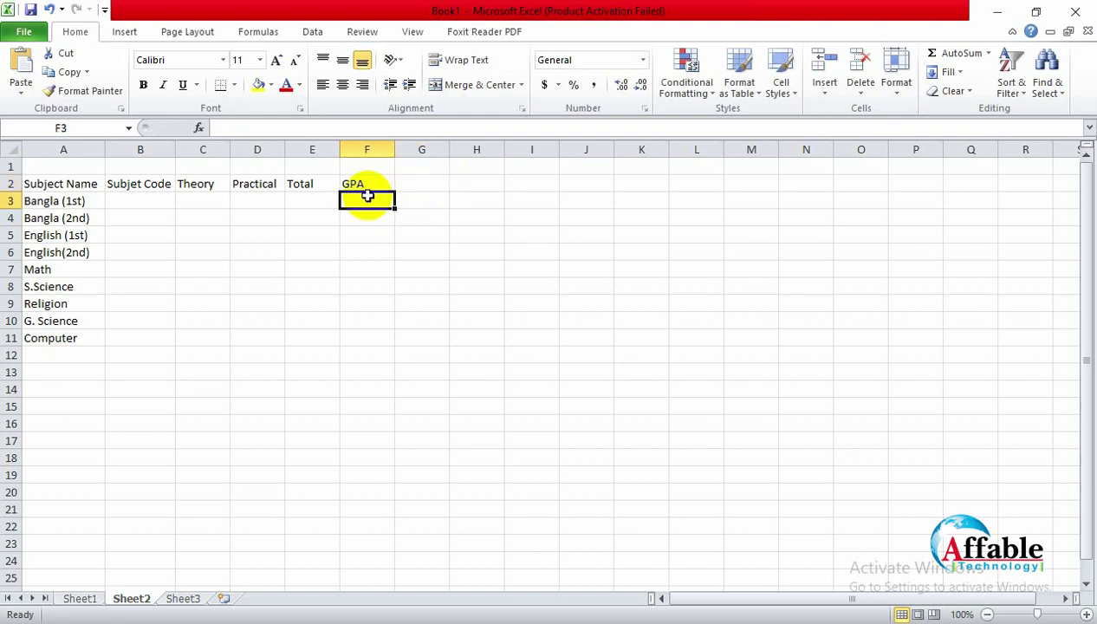
{"action": "left_click", "coordinate": [414, 182]}
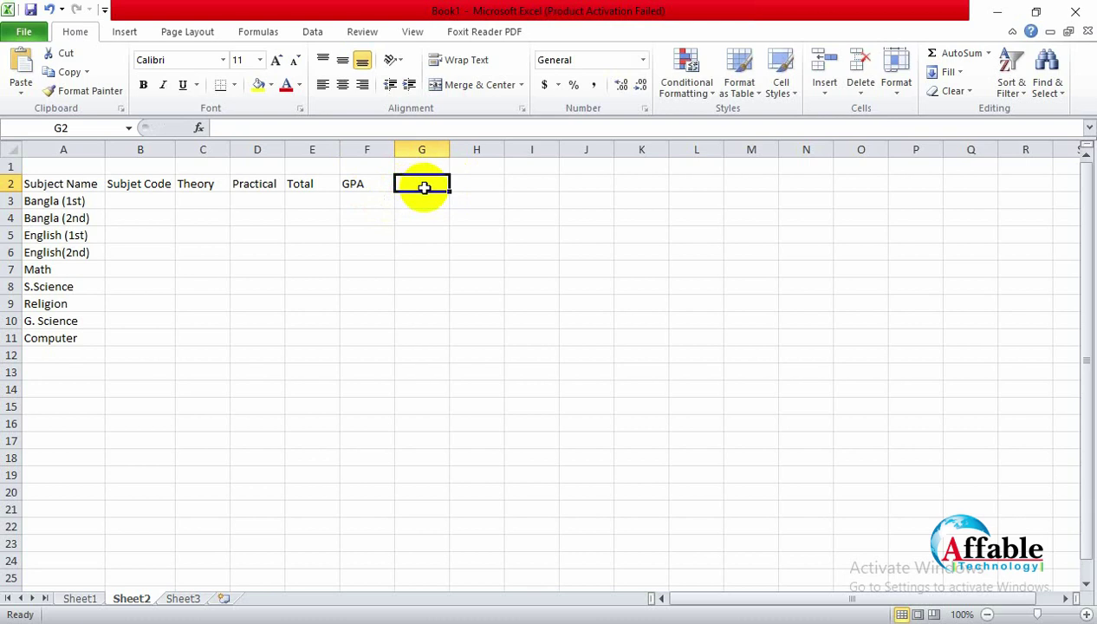
{"action": "left_click", "coordinate": [410, 201]}
{"action": "left_click", "coordinate": [426, 169]}
{"action": "left_click", "coordinate": [425, 186]}
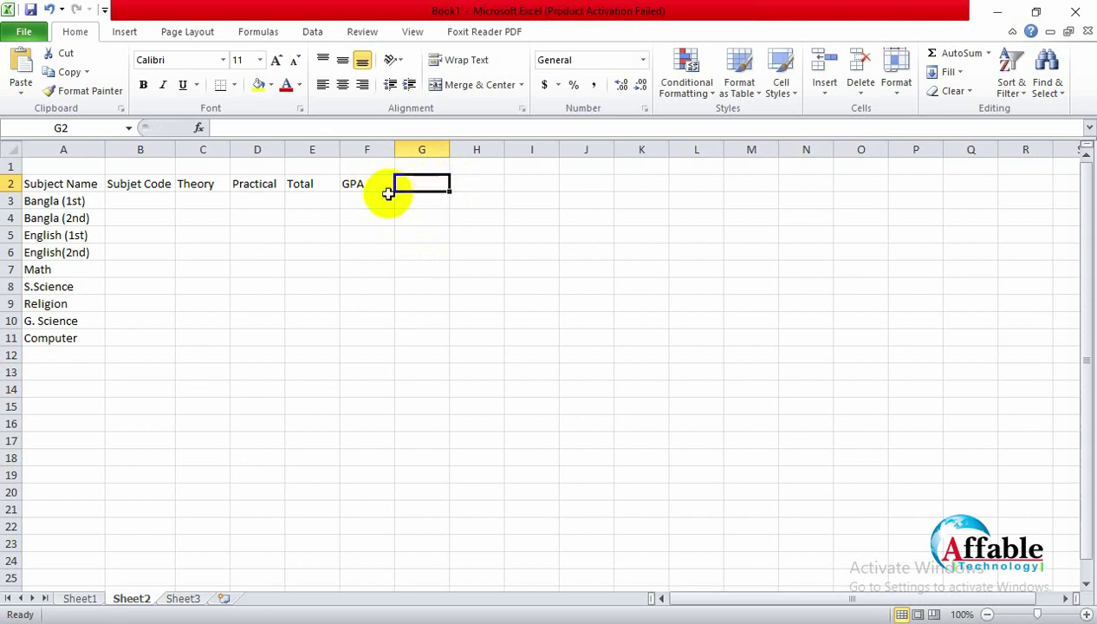
Step: Enter the heading 'Grade' in cell G2
{"action": "left_click", "coordinate": [79, 598]}
{"action": "left_click", "coordinate": [115, 603]}
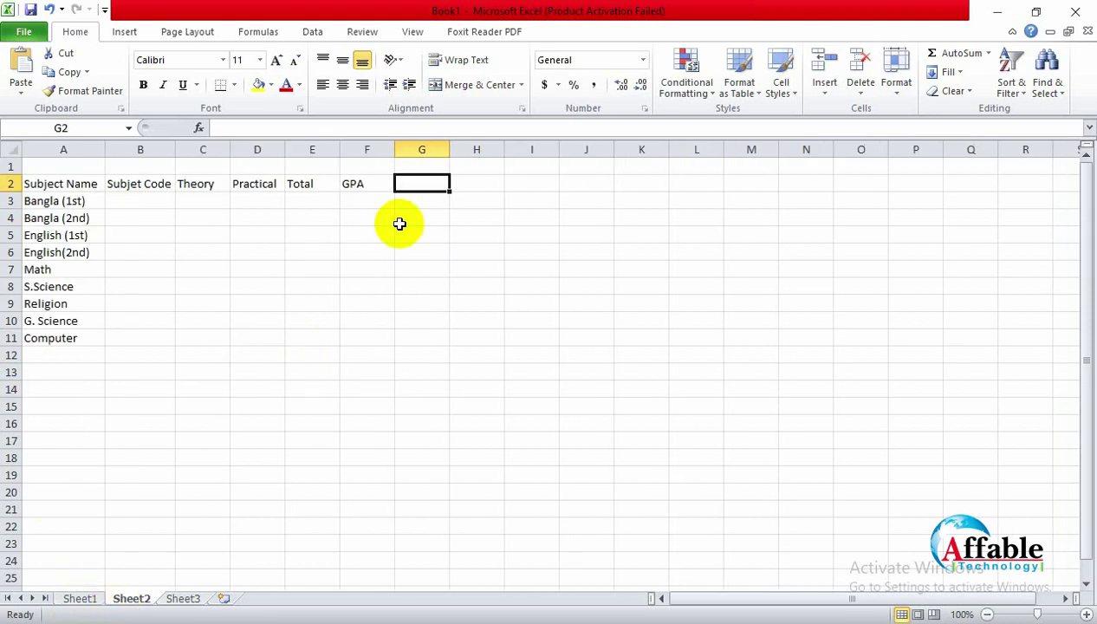
{"action": "type", "text": "Grade"}
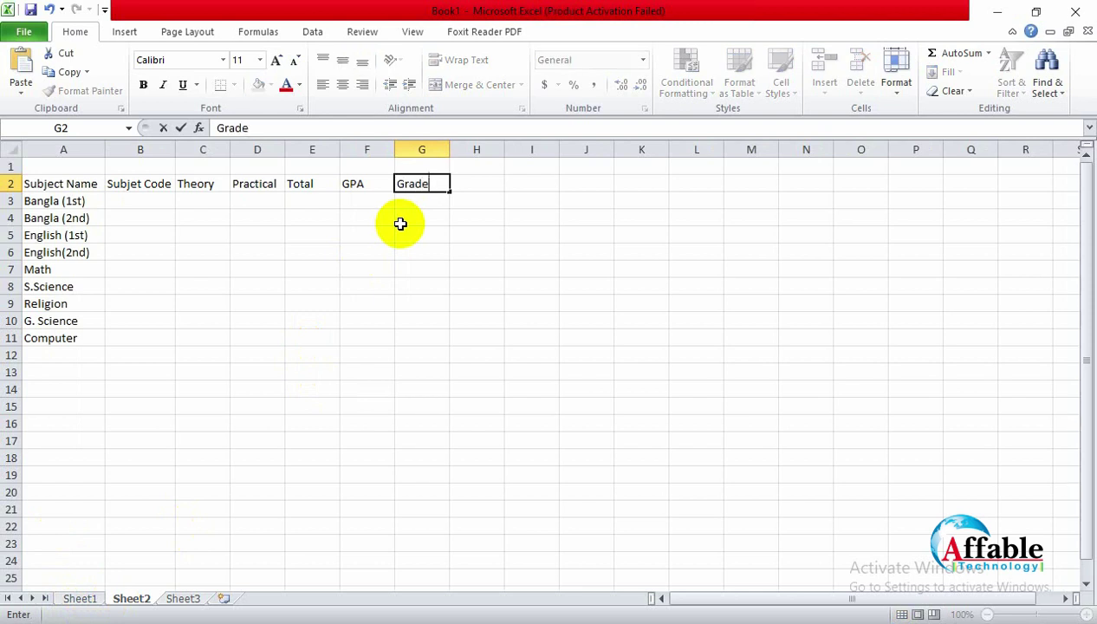
{"action": "left_click", "coordinate": [433, 249]}
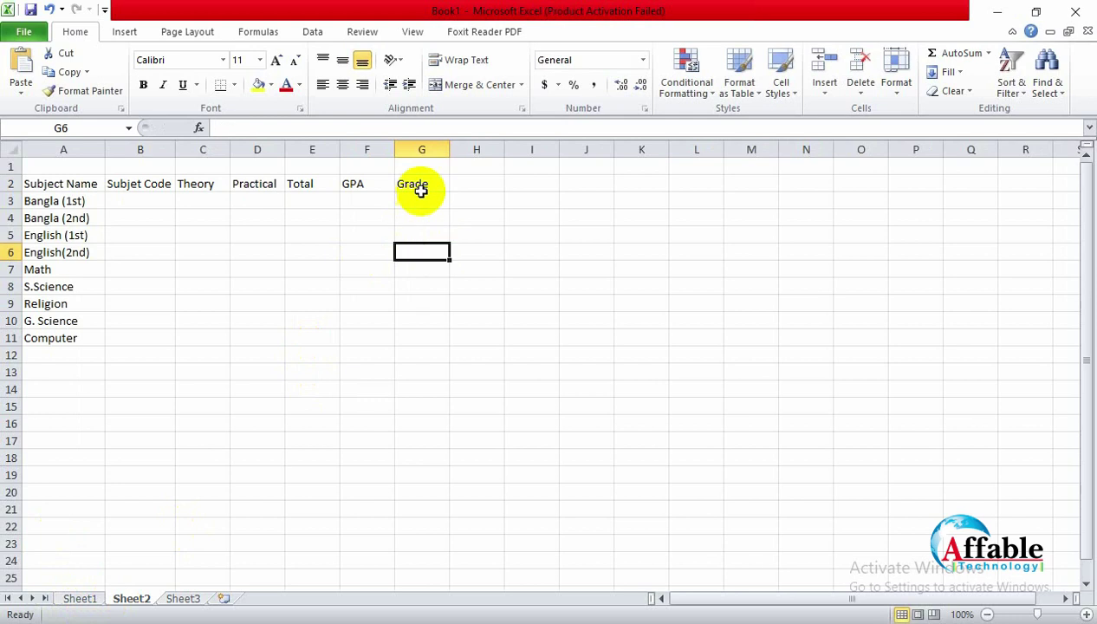
{"action": "left_click", "coordinate": [428, 186]}
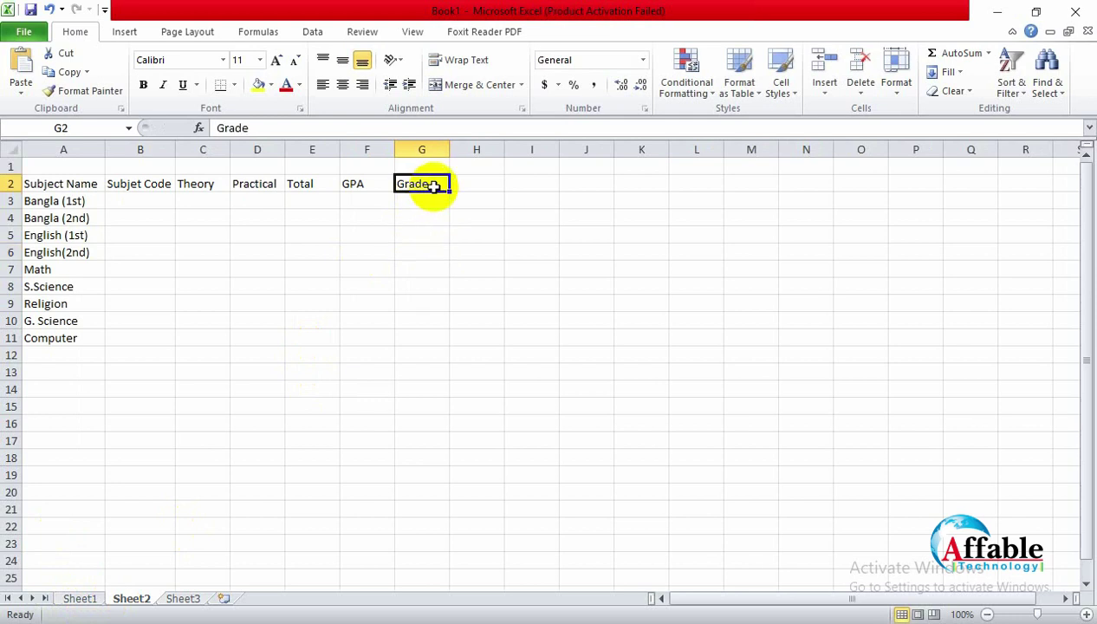
Step: Copy 'Grade' into F2 over GPA and retype 'GPA' in G2
{"action": "left_click", "coordinate": [372, 184]}
{"action": "left_click", "coordinate": [401, 184]}
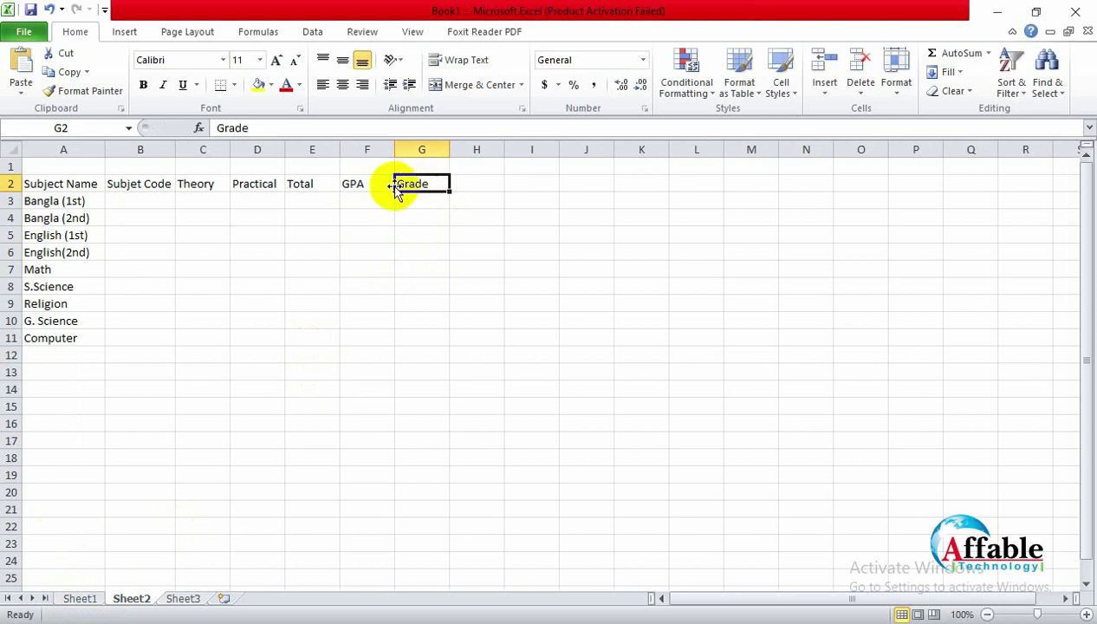
{"action": "key", "text": "ctrl+c"}
{"action": "left_click", "coordinate": [358, 184]}
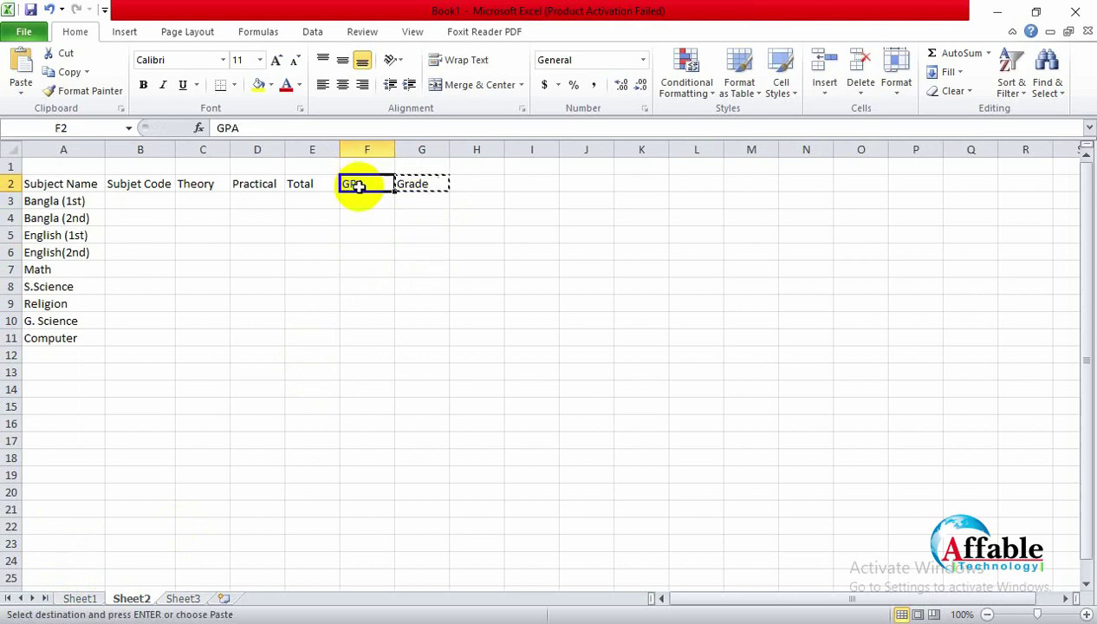
{"action": "key", "text": "ctrl+v"}
{"action": "left_click", "coordinate": [424, 184]}
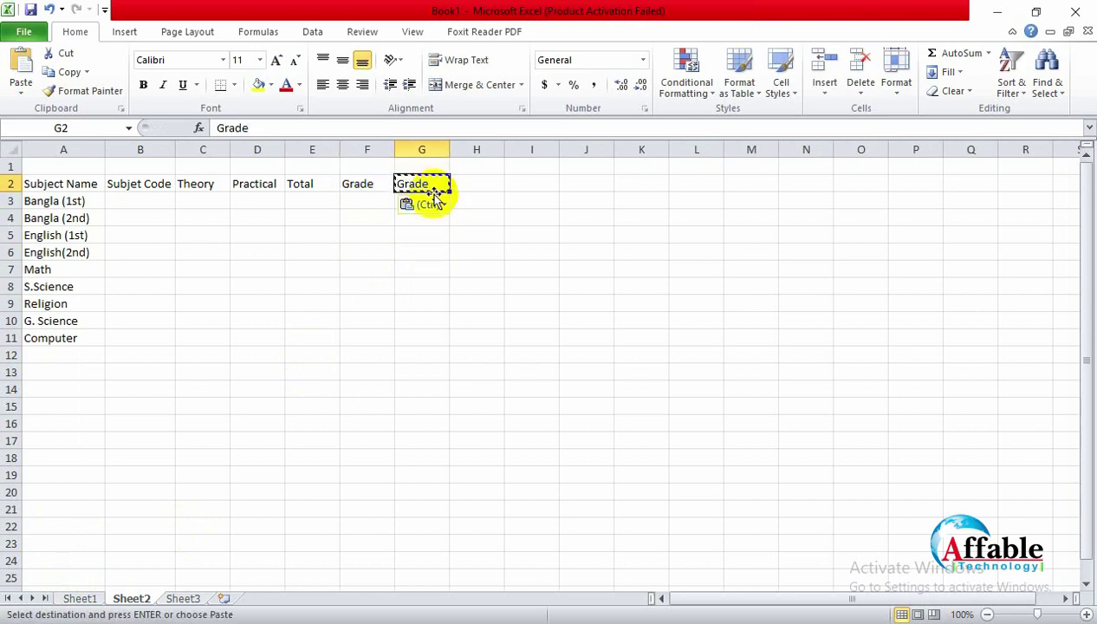
{"action": "left_click", "coordinate": [476, 229]}
{"action": "left_click", "coordinate": [475, 167]}
{"action": "left_click", "coordinate": [436, 187]}
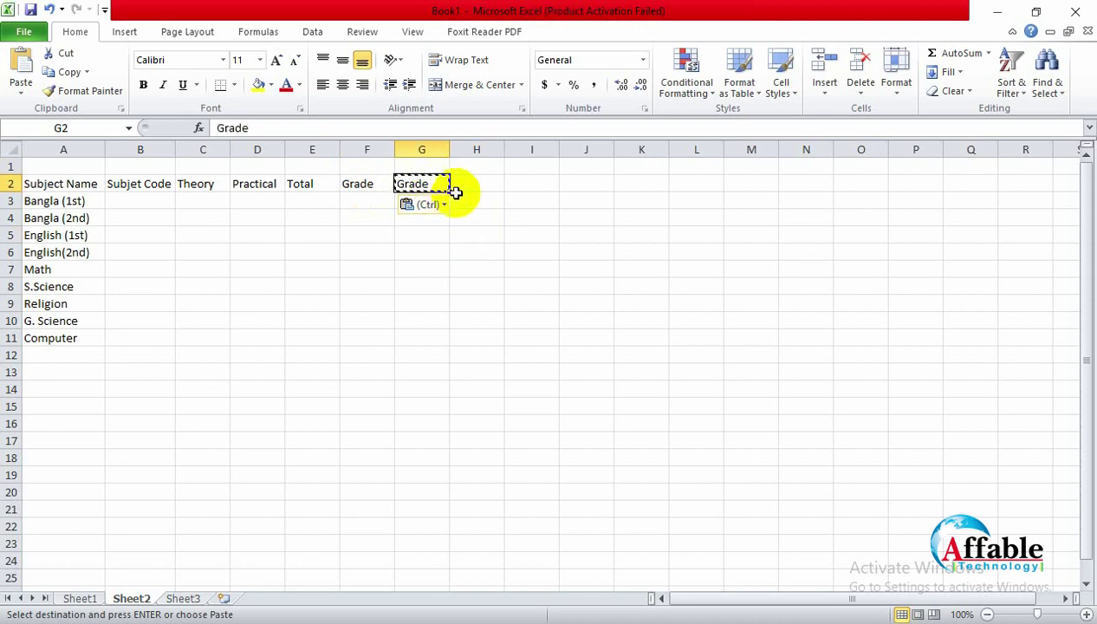
{"action": "type", "text": "GP"}
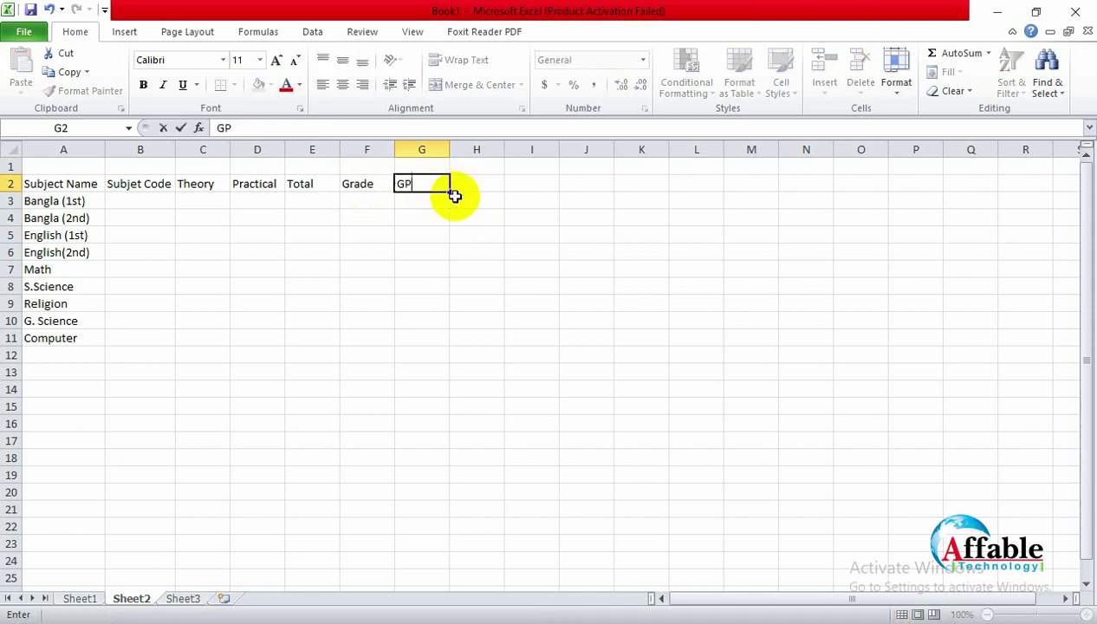
{"action": "type", "text": "A"}
{"action": "left_click", "coordinate": [484, 232]}
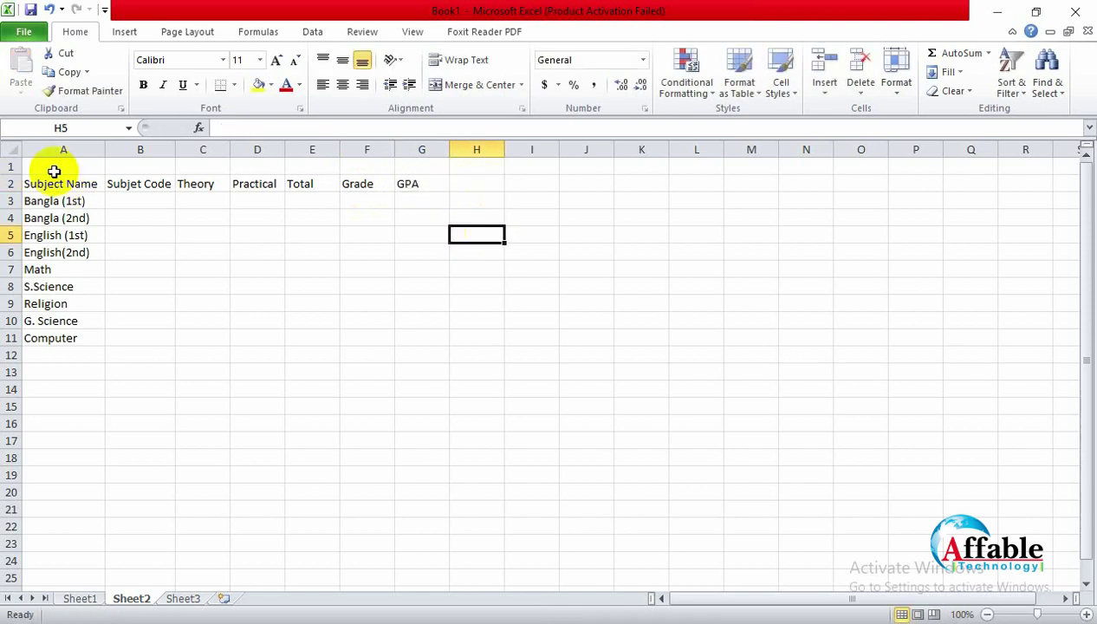
{"action": "left_click", "coordinate": [373, 184]}
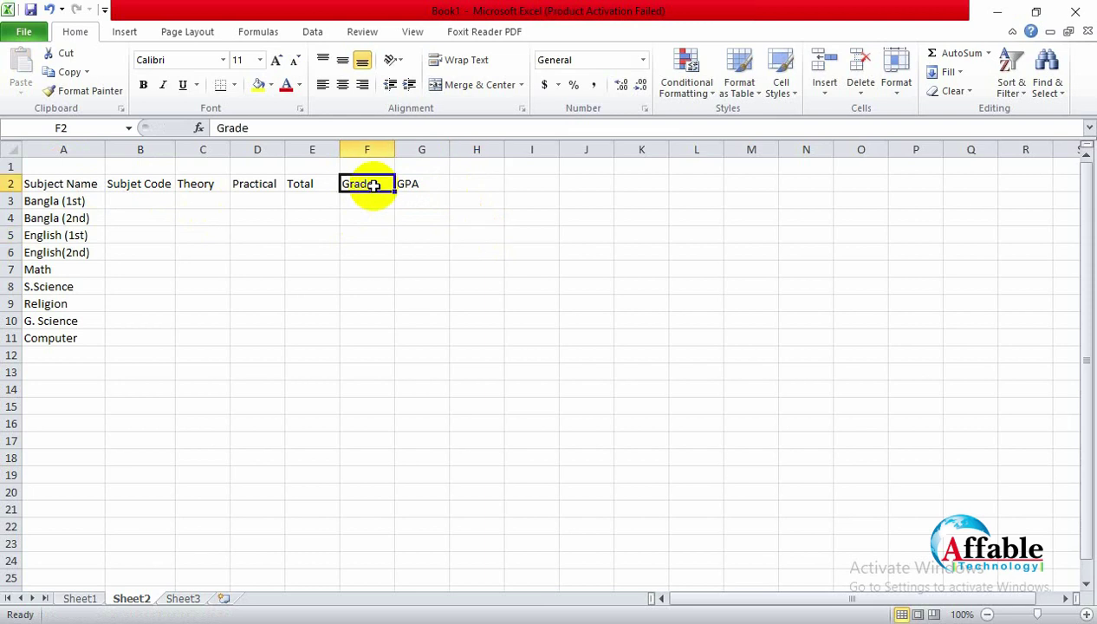
{"action": "left_click", "coordinate": [130, 203]}
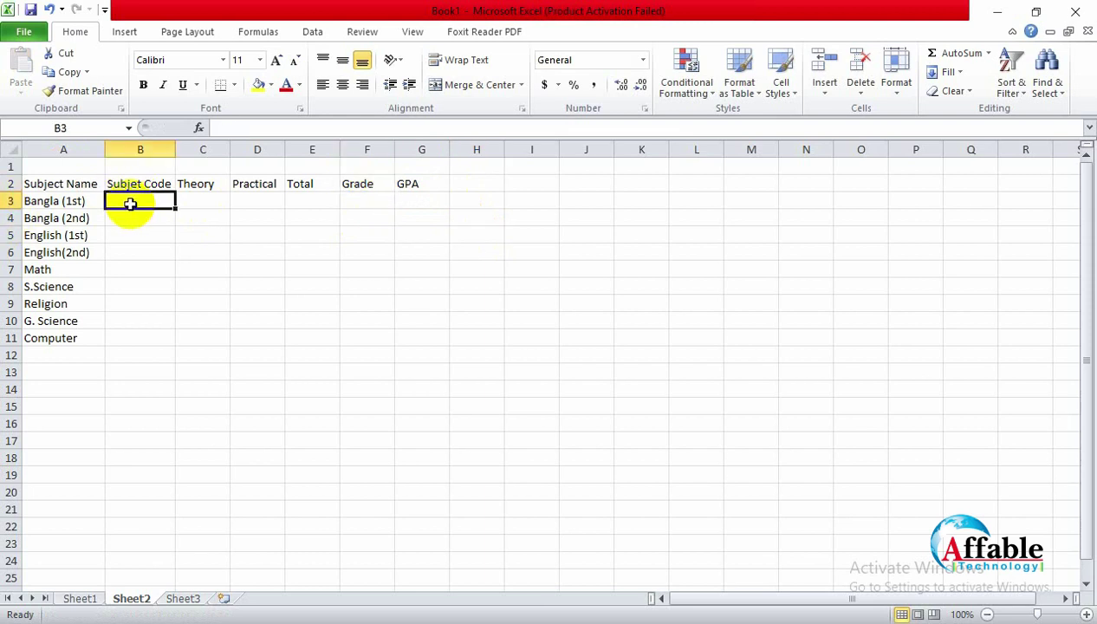
{"action": "left_click", "coordinate": [215, 201]}
{"action": "left_click", "coordinate": [257, 204]}
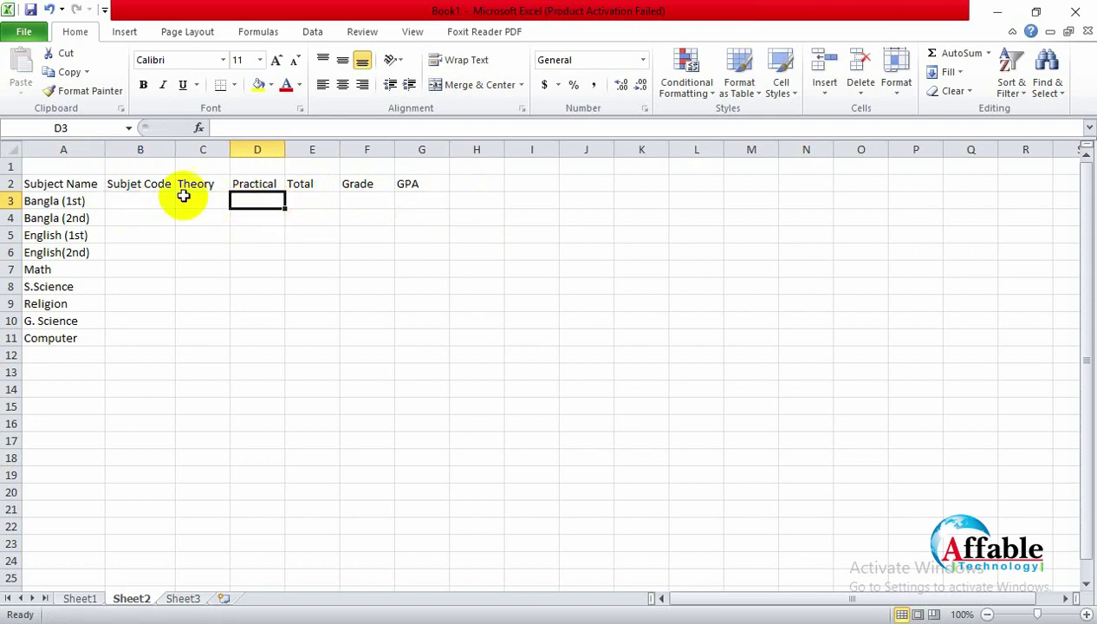
{"action": "left_click", "coordinate": [130, 206]}
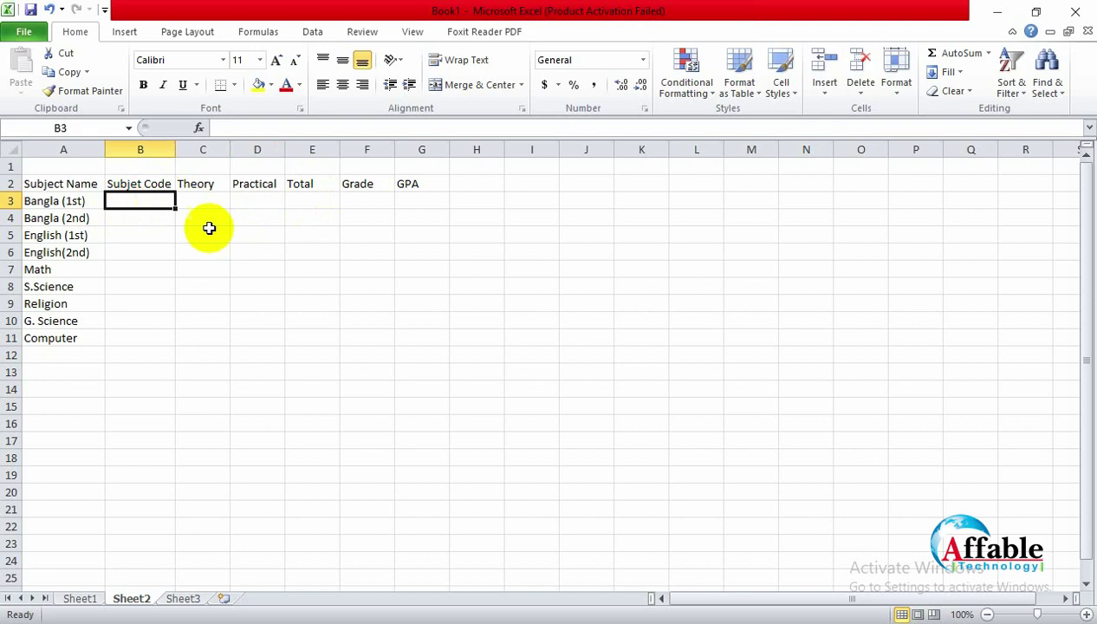
{"action": "left_click", "coordinate": [317, 220]}
{"action": "left_click", "coordinate": [320, 202]}
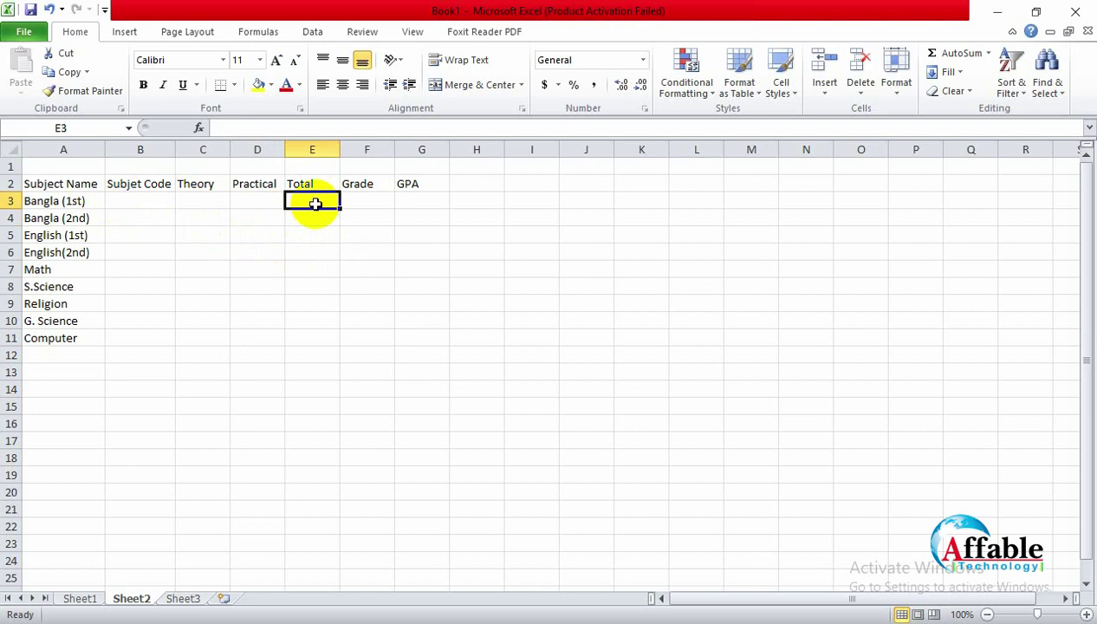
{"action": "left_click", "coordinate": [143, 201]}
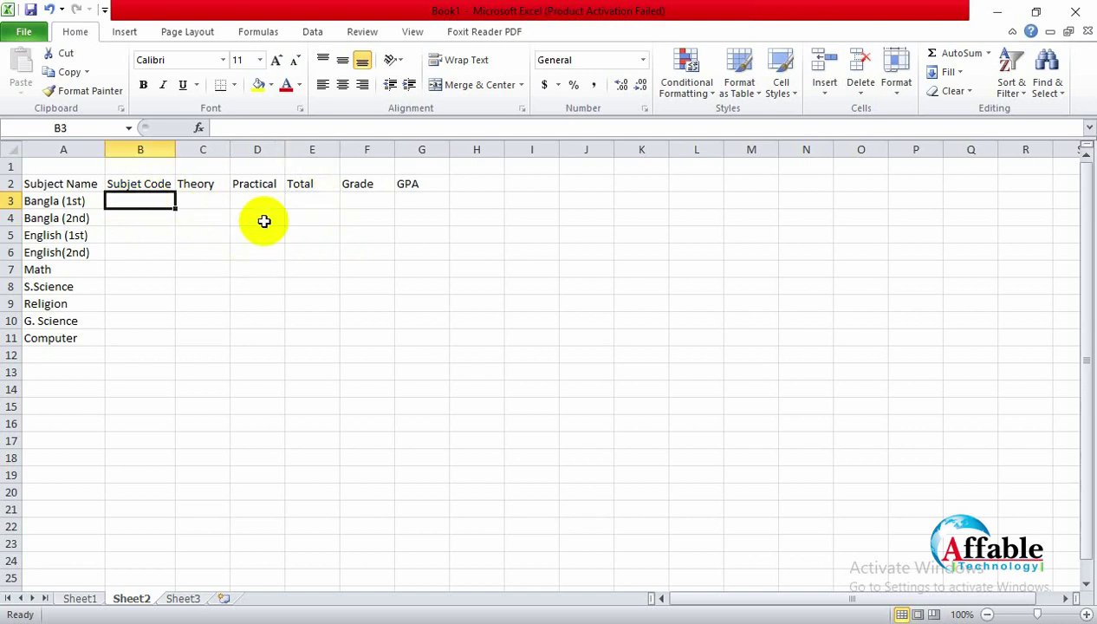
{"action": "left_click", "coordinate": [80, 220]}
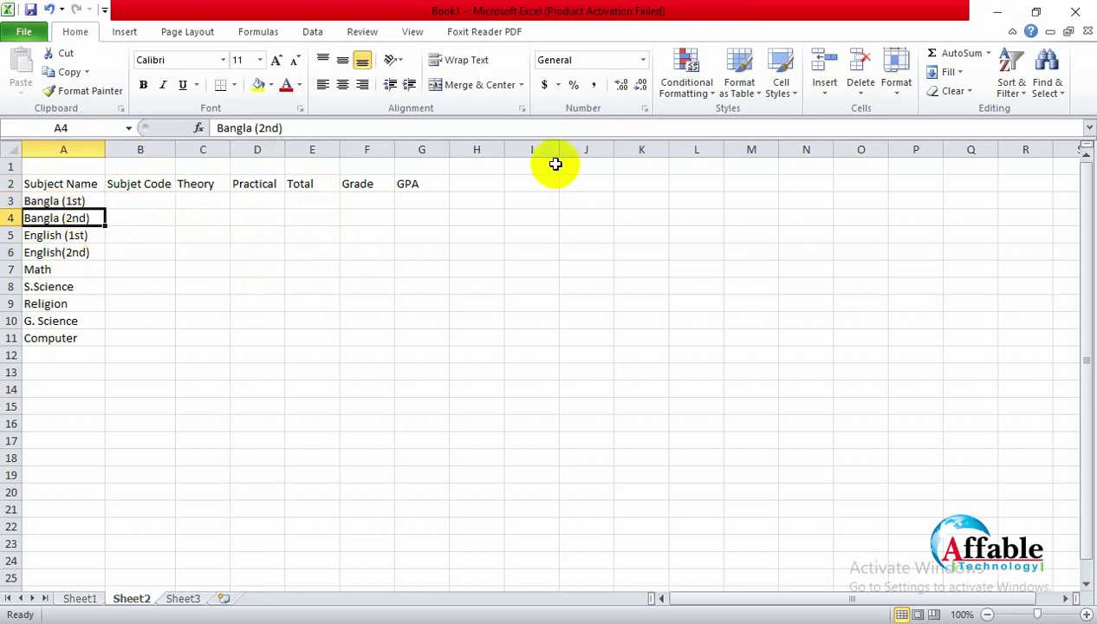
{"action": "left_click", "coordinate": [864, 75]}
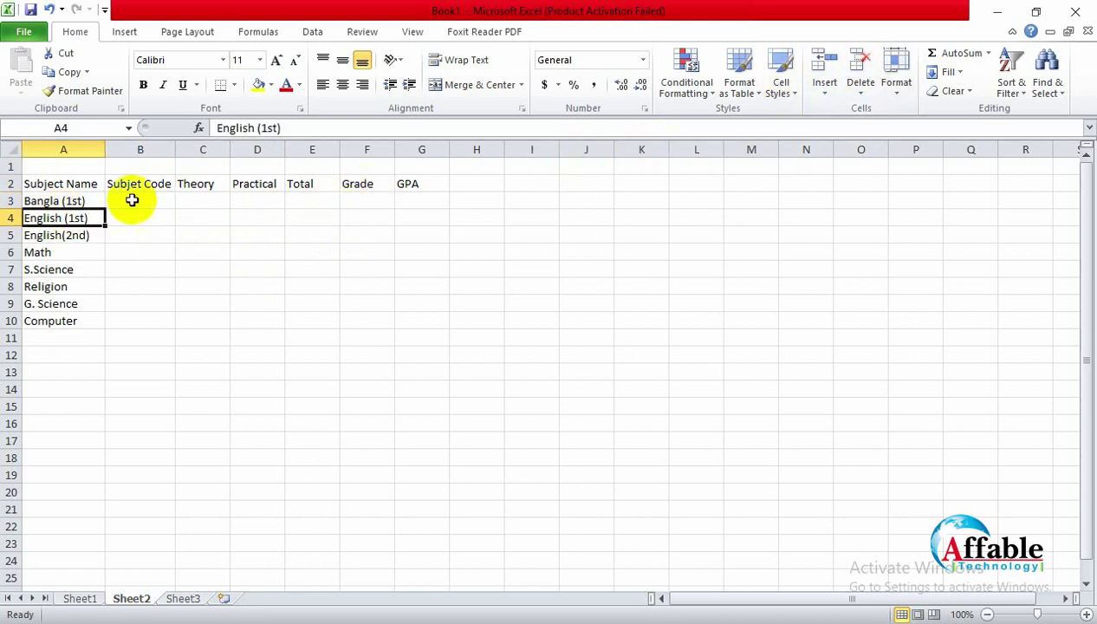
{"action": "left_click", "coordinate": [88, 235]}
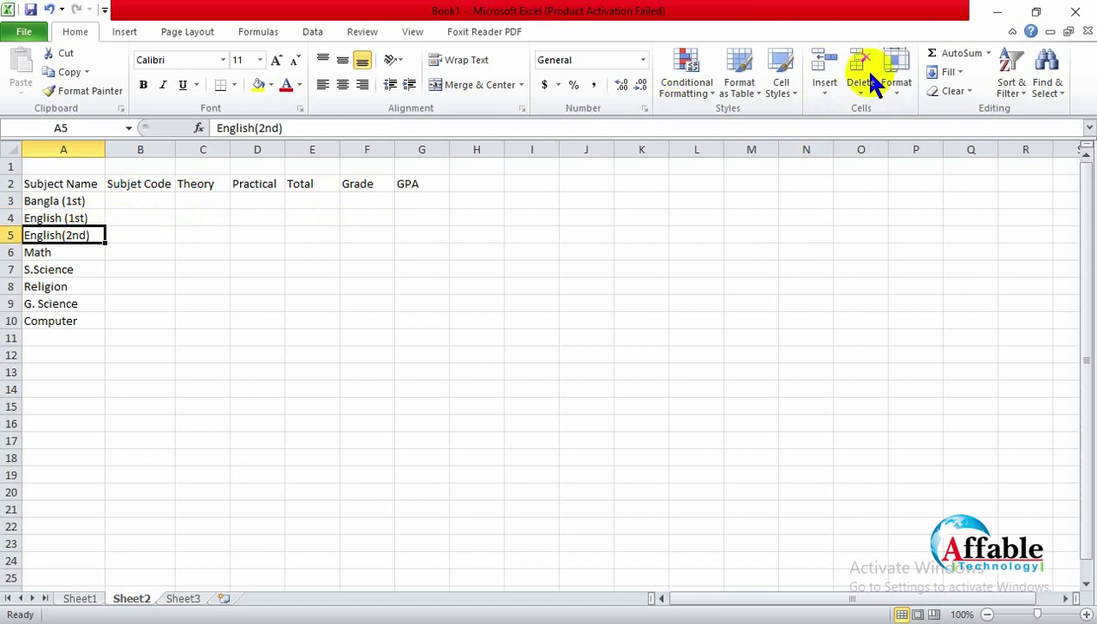
{"action": "left_click", "coordinate": [860, 84]}
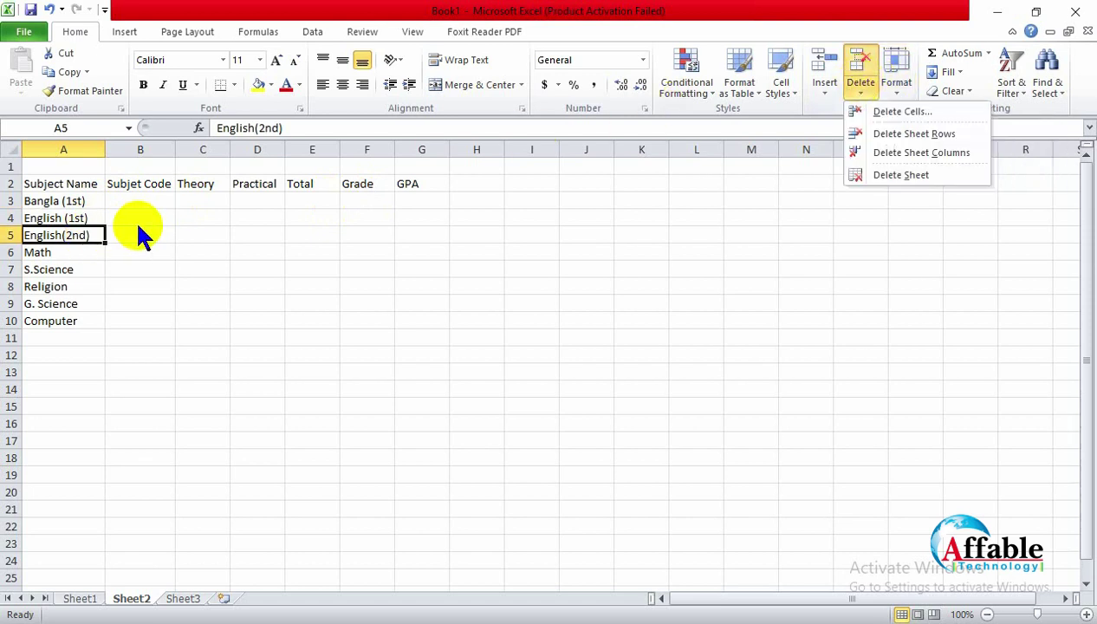
{"action": "left_click", "coordinate": [863, 69]}
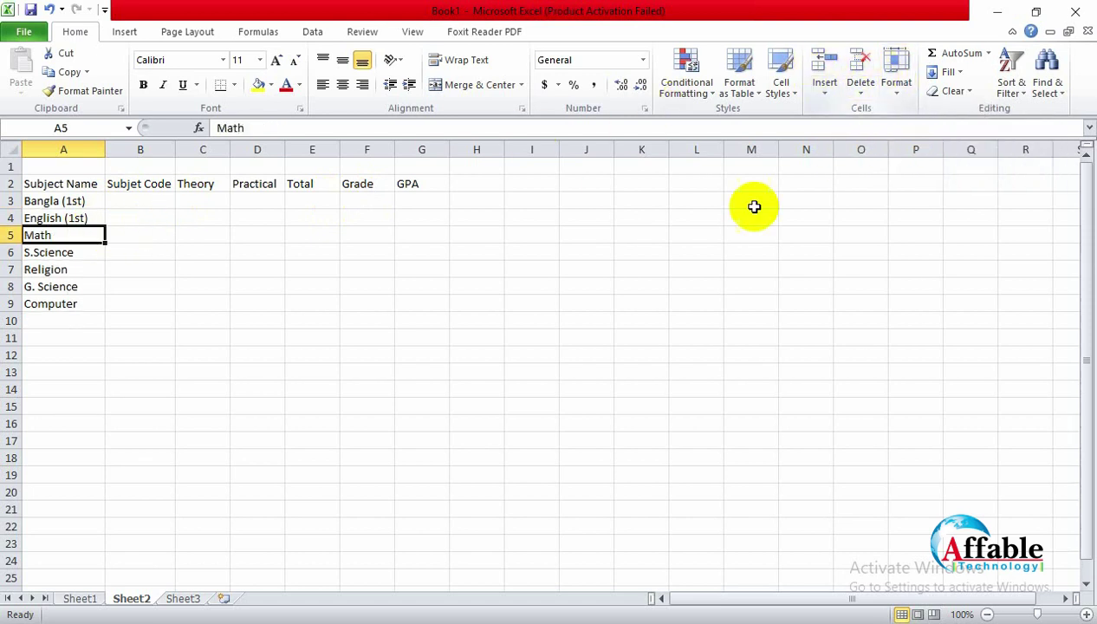
{"action": "left_click", "coordinate": [90, 250]}
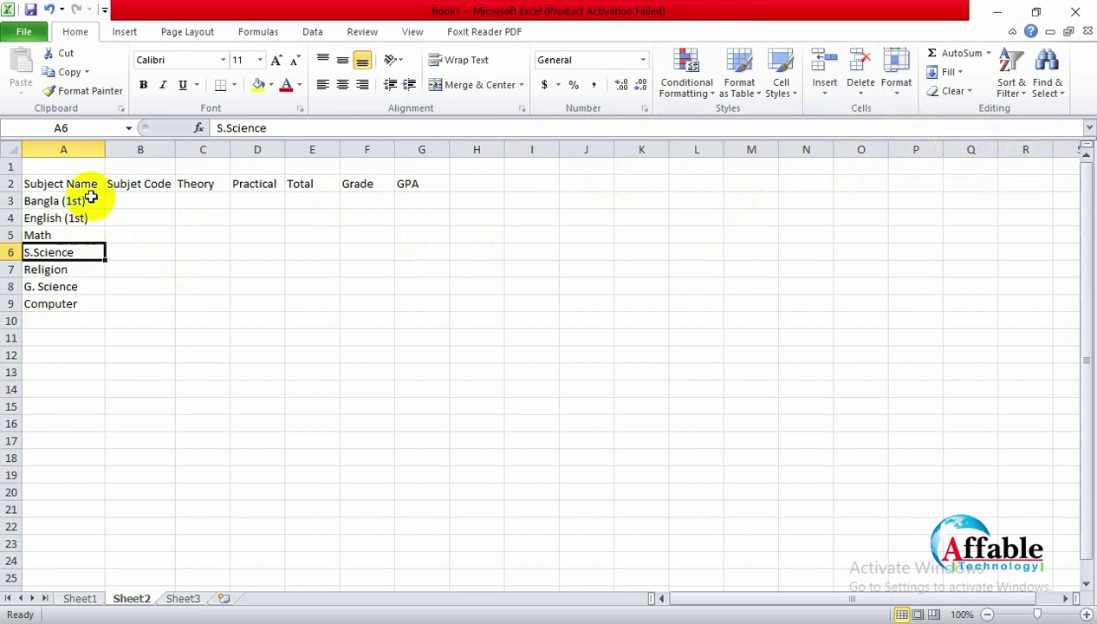
{"action": "left_click", "coordinate": [78, 201]}
Step: Remove '(1st)' from the Bangla and English subject entries
{"action": "double_click", "coordinate": [77, 201]}
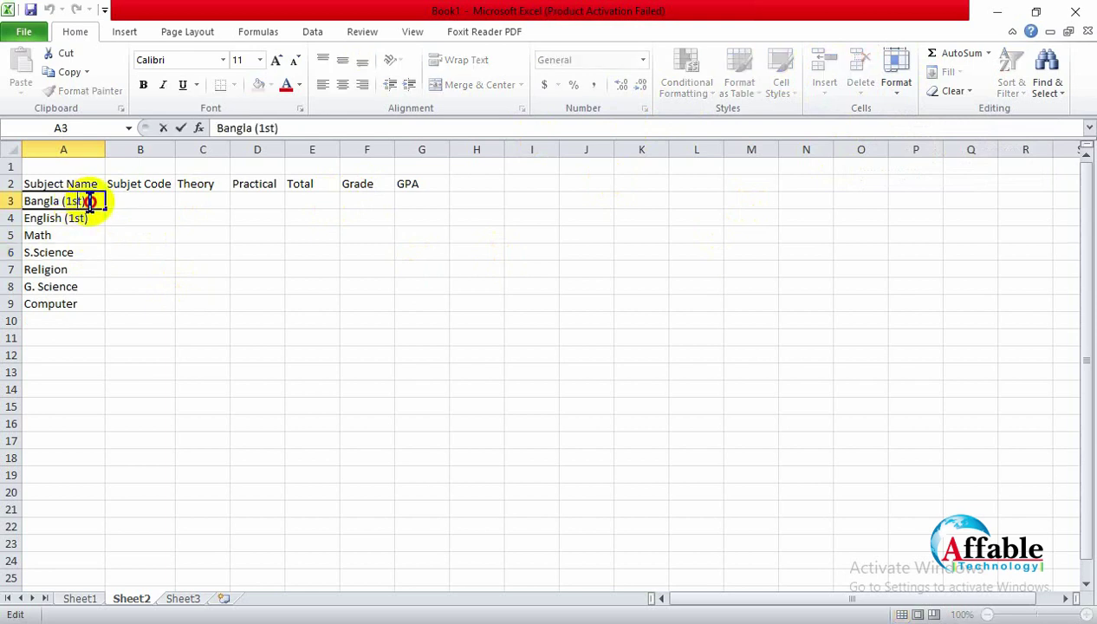
{"action": "left_click_drag", "start_coordinate": [87, 200], "coordinate": [61, 227]}
{"action": "key", "text": "Delete"}
{"action": "left_click", "coordinate": [90, 223]}
{"action": "double_click", "coordinate": [91, 222]}
{"action": "key", "text": "Delete"}
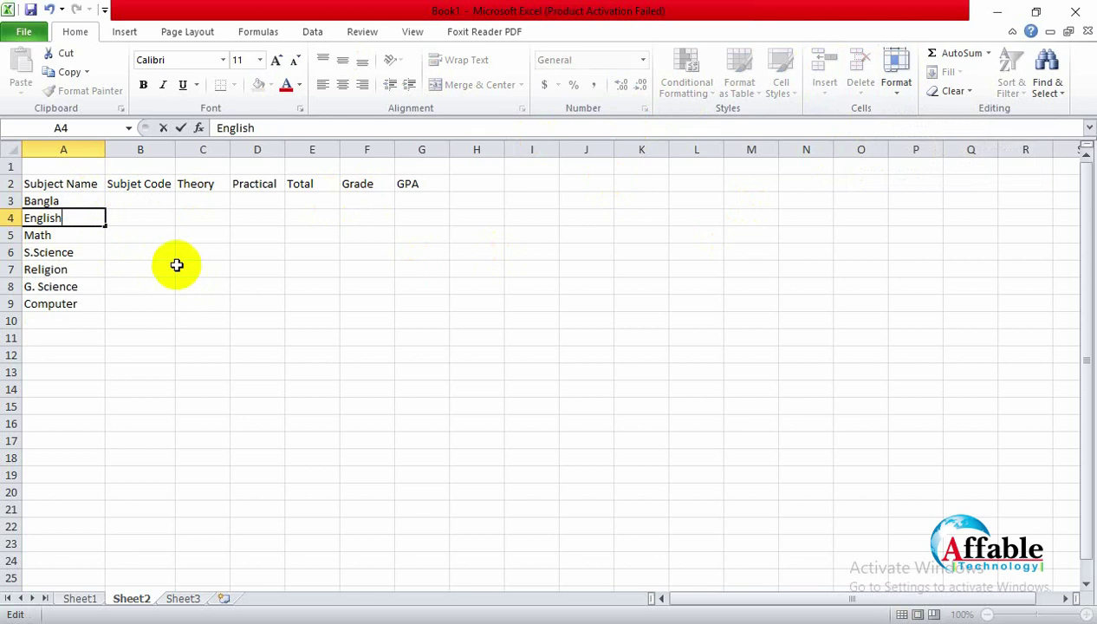
{"action": "left_click", "coordinate": [158, 254]}
Step: Fill the subject codes 1001 to 1007 down B3–B9
{"action": "left_click", "coordinate": [149, 202]}
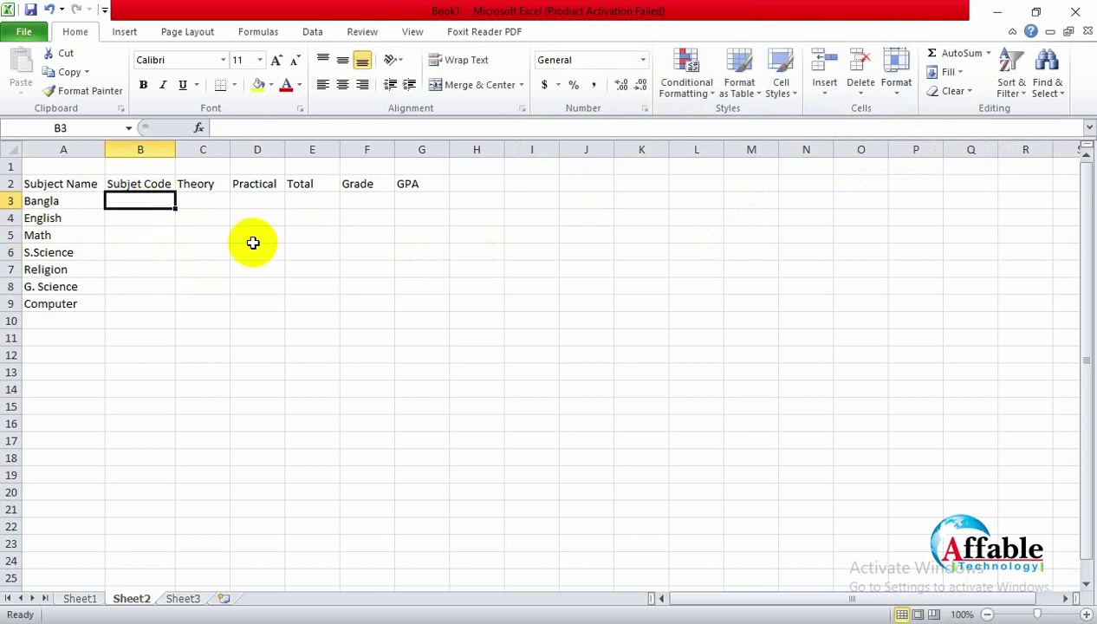
{"action": "type", "text": "1001"}
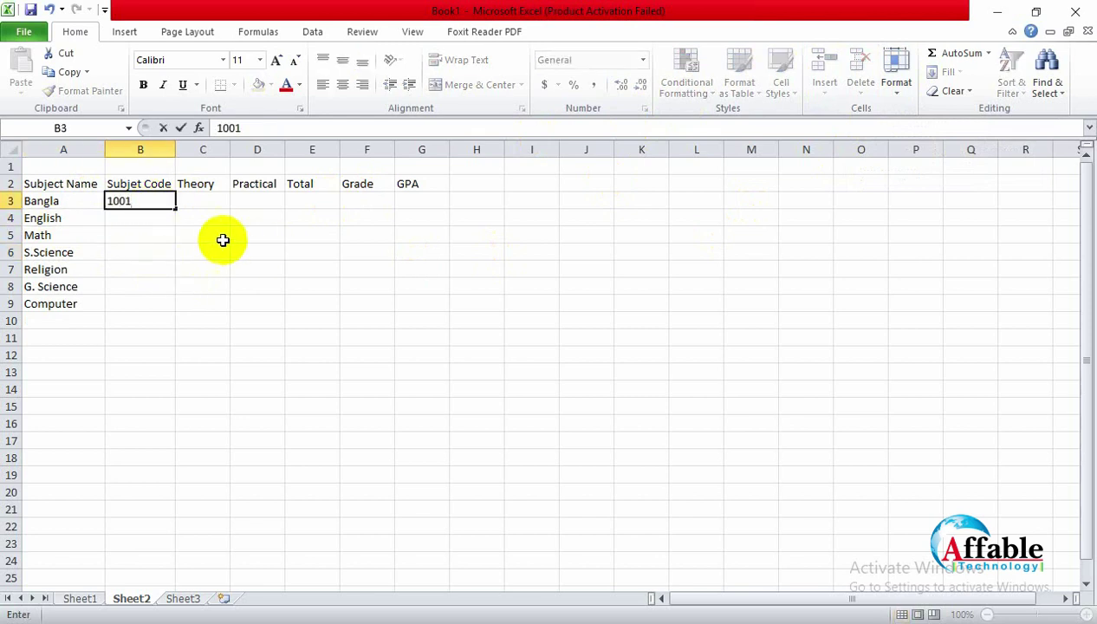
{"action": "left_click", "coordinate": [161, 217]}
{"action": "left_click", "coordinate": [171, 204]}
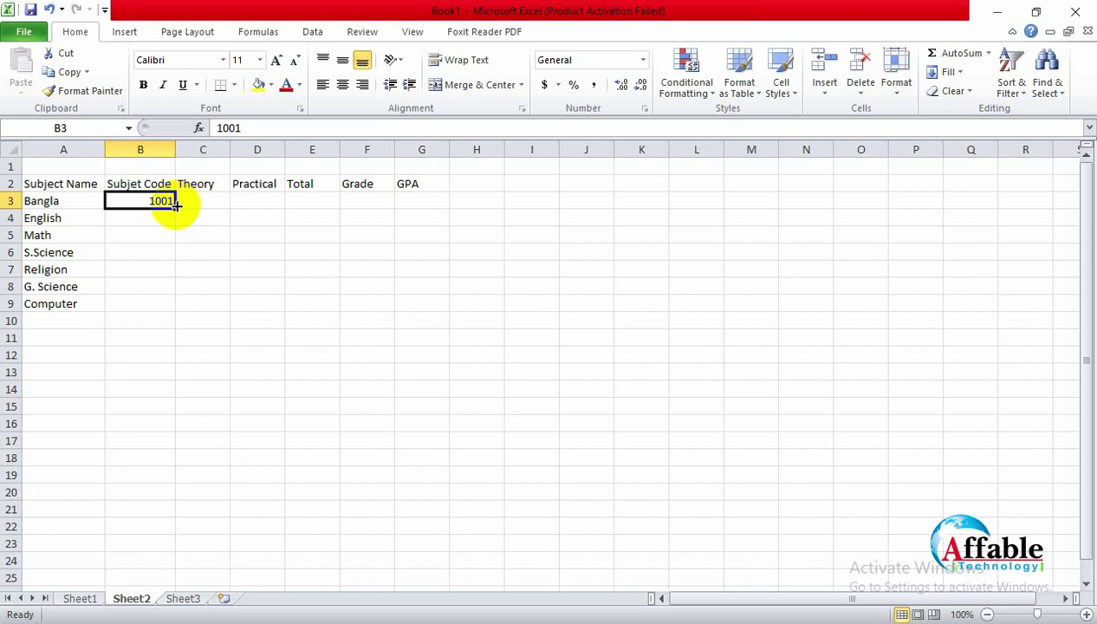
{"action": "left_click_drag", "start_coordinate": [174, 209], "coordinate": [174, 310]}
{"action": "left_click", "coordinate": [176, 204]}
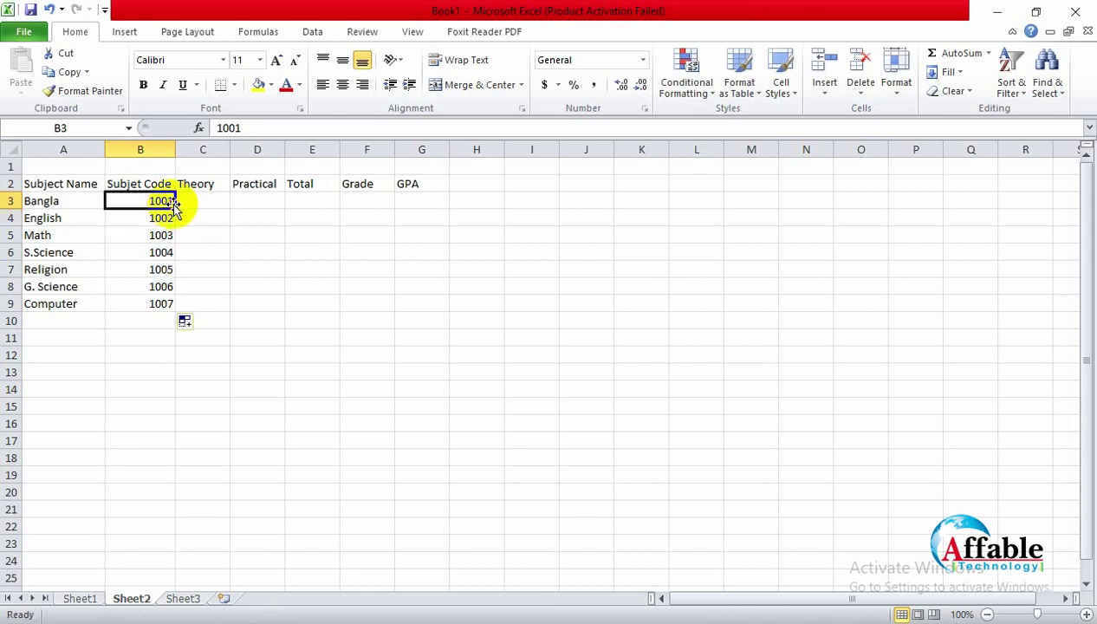
{"action": "double_click", "coordinate": [175, 205]}
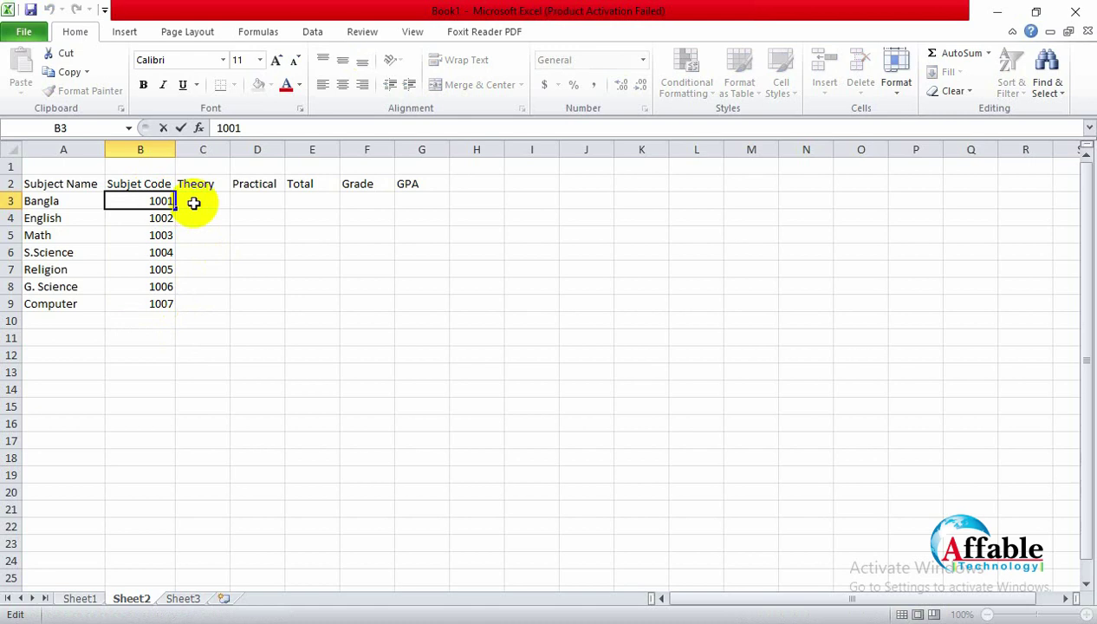
Step: Append E to each subject code, making B3–B9 read 1001E through 1007E
{"action": "type", "text": "E"}
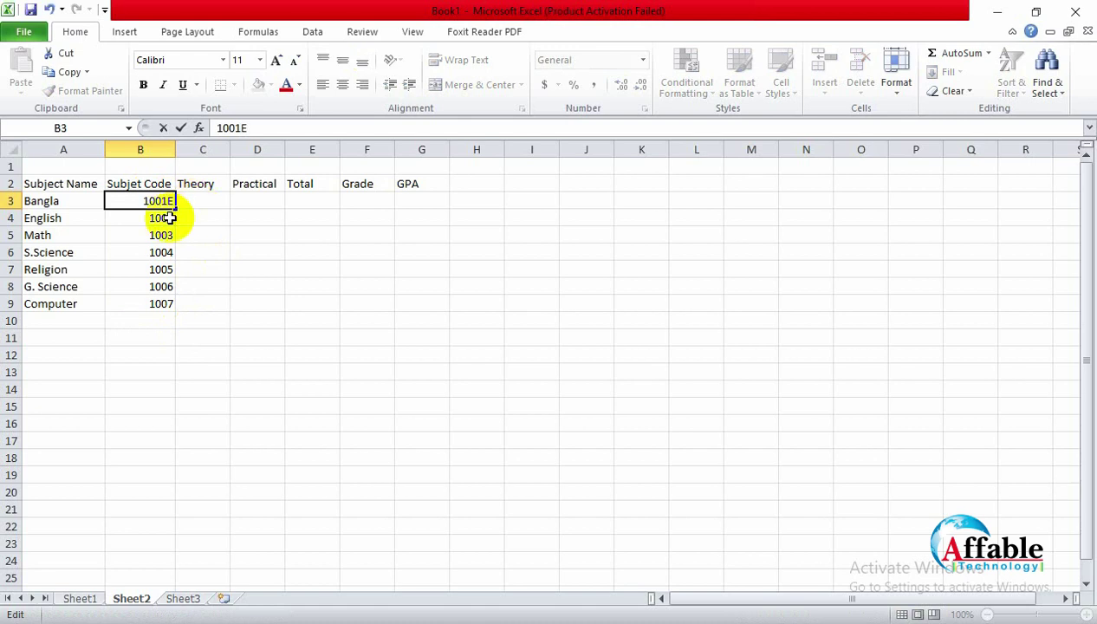
{"action": "key", "text": "Return"}
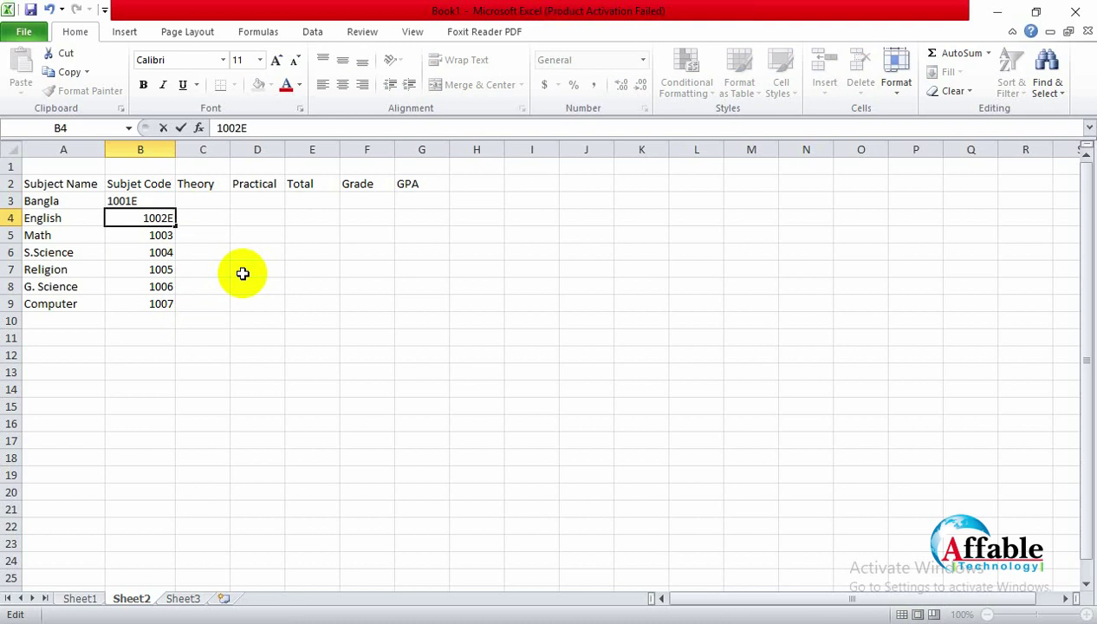
{"action": "double_click", "coordinate": [172, 235]}
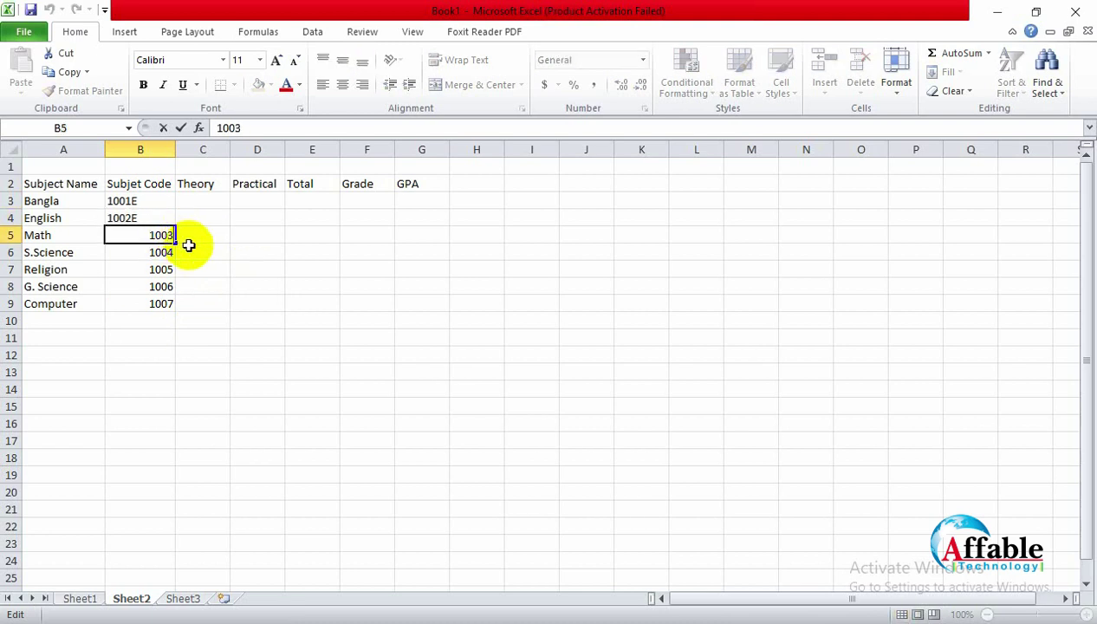
{"action": "type", "text": "E"}
{"action": "double_click", "coordinate": [173, 252]}
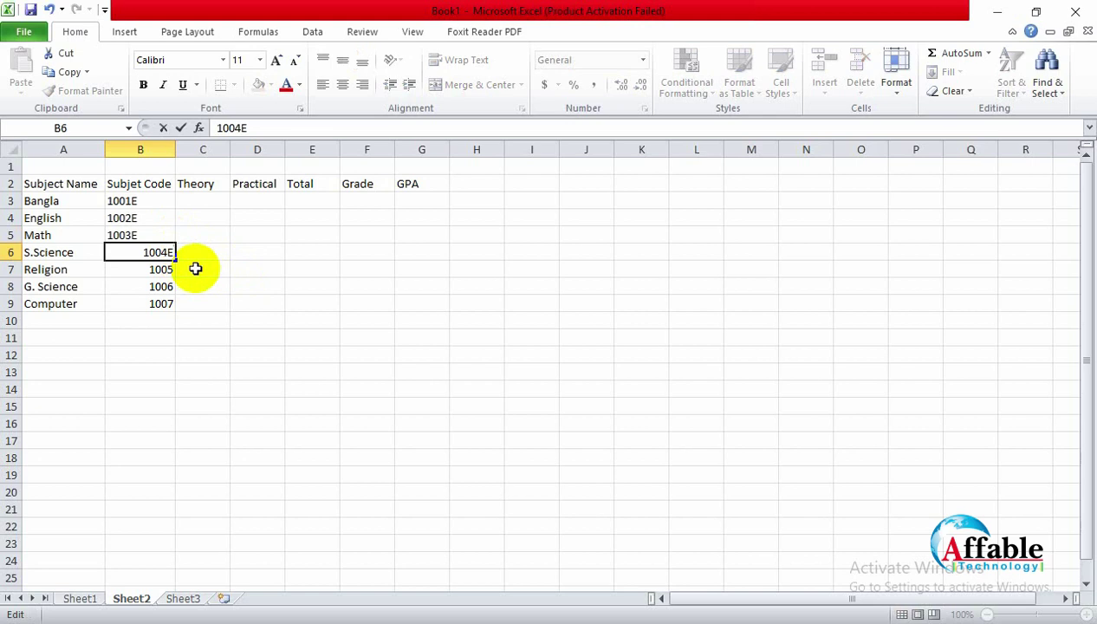
{"action": "type", "text": "E"}
{"action": "double_click", "coordinate": [163, 260]}
{"action": "double_click", "coordinate": [170, 269]}
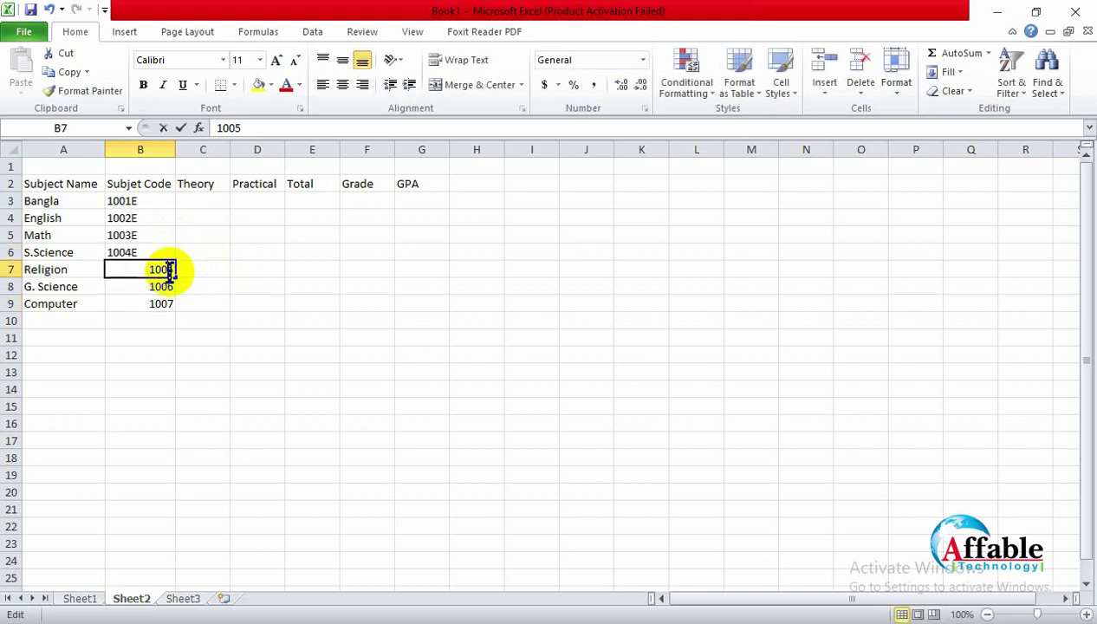
{"action": "type", "text": "E"}
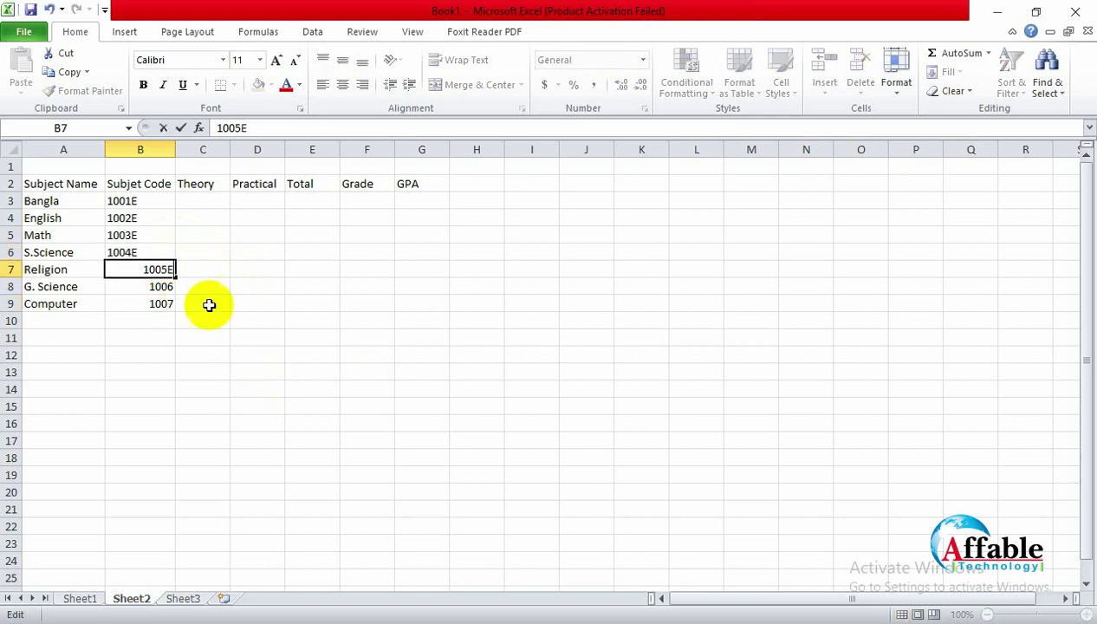
{"action": "double_click", "coordinate": [173, 287]}
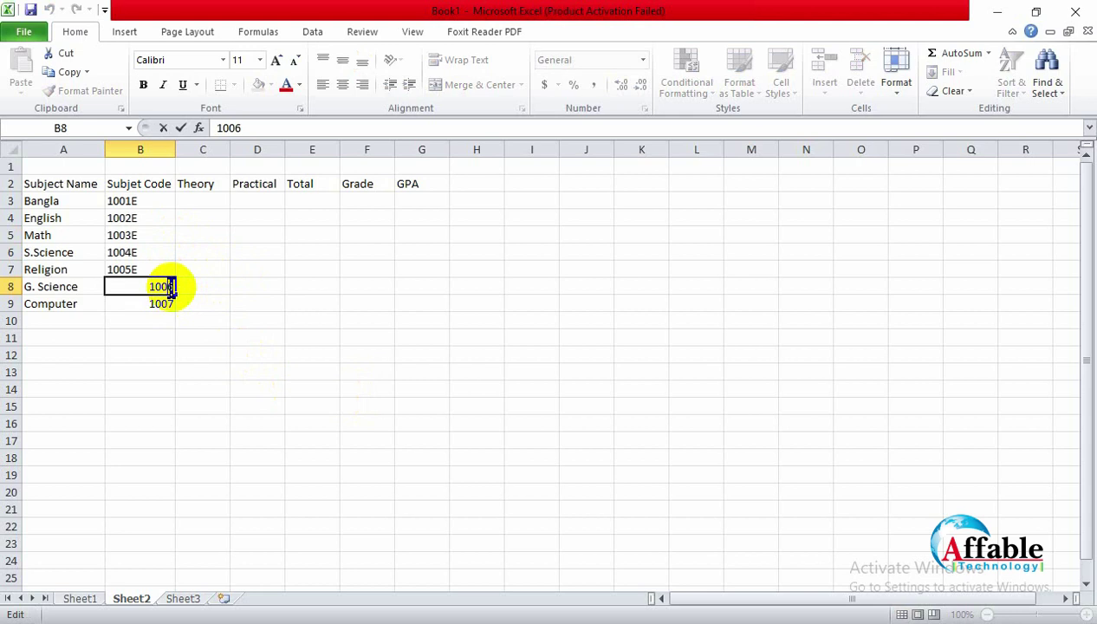
{"action": "type", "text": "E"}
{"action": "double_click", "coordinate": [163, 303]}
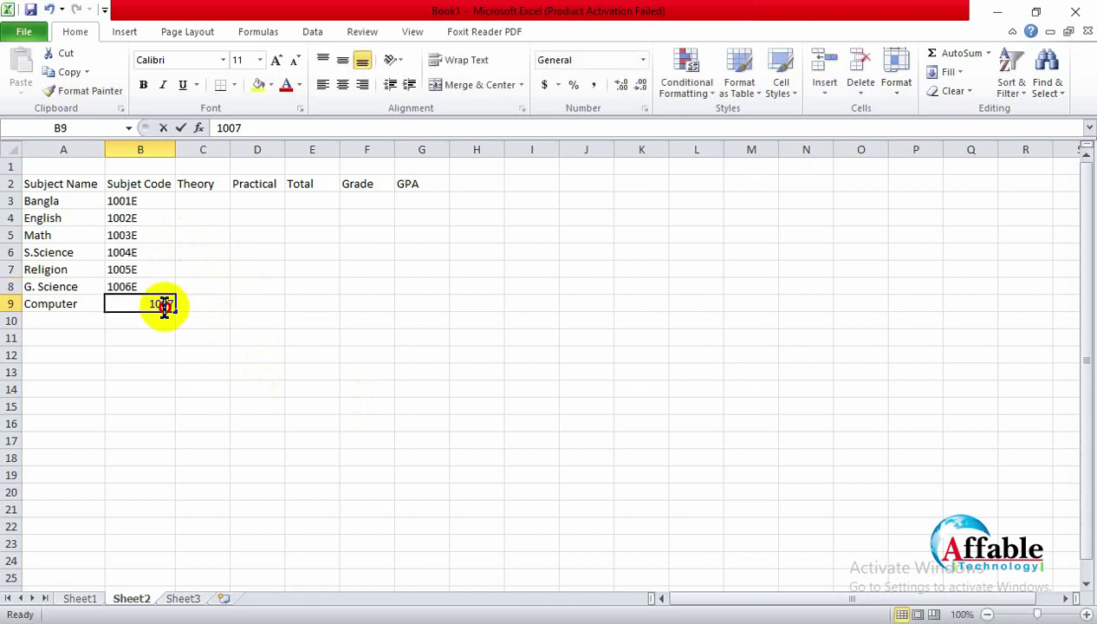
{"action": "type", "text": "E"}
{"action": "left_click", "coordinate": [232, 287]}
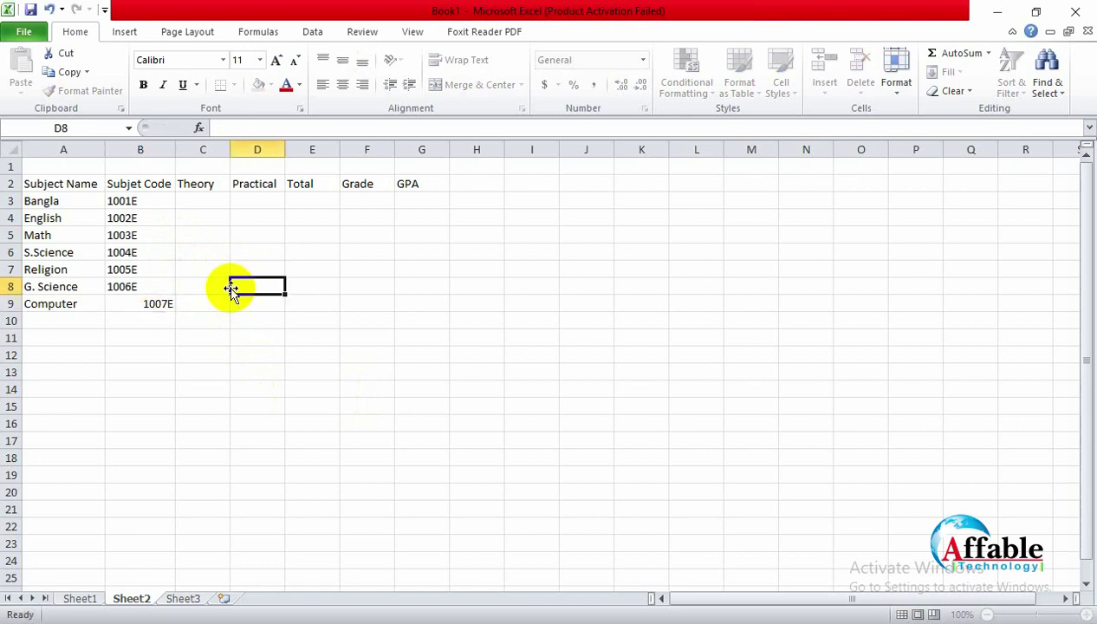
{"action": "left_click", "coordinate": [204, 201]}
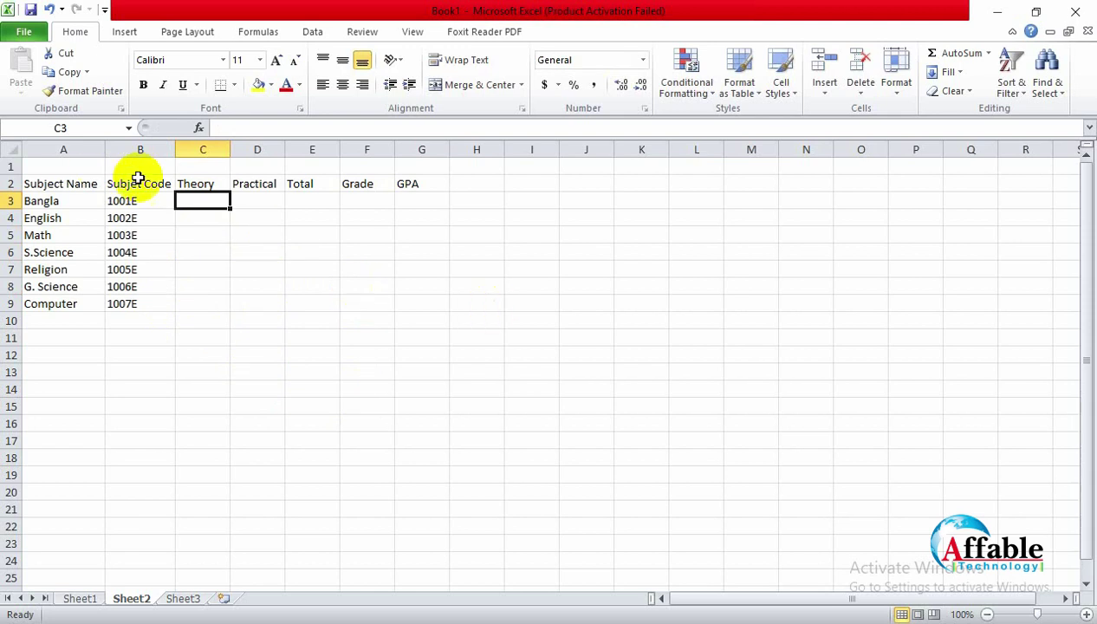
{"action": "double_click", "coordinate": [208, 185]}
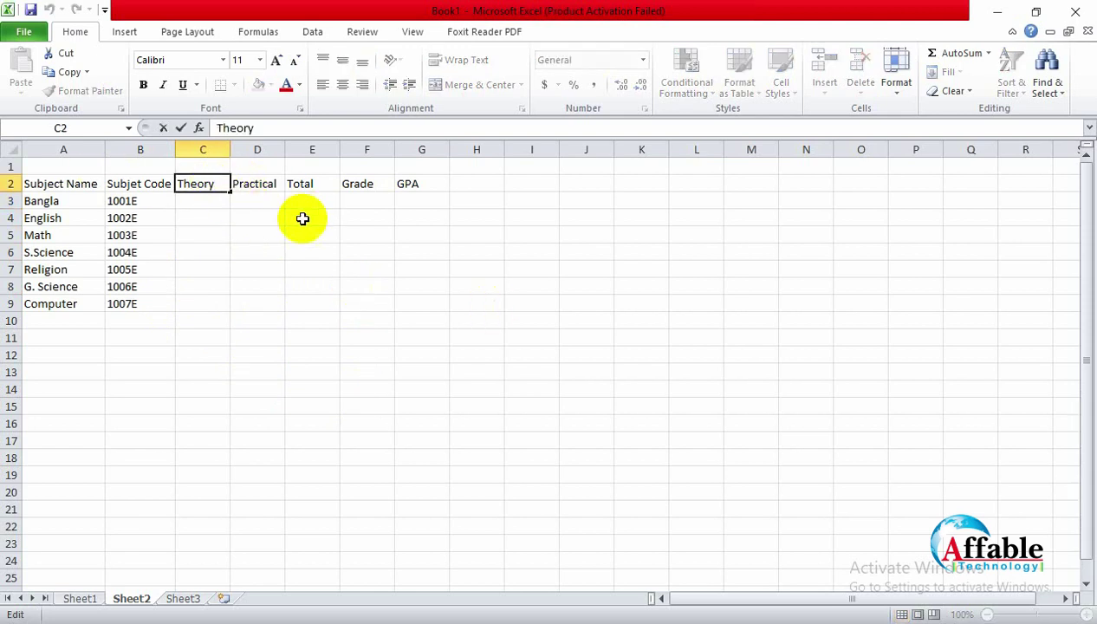
{"action": "type", "text": "(100"}
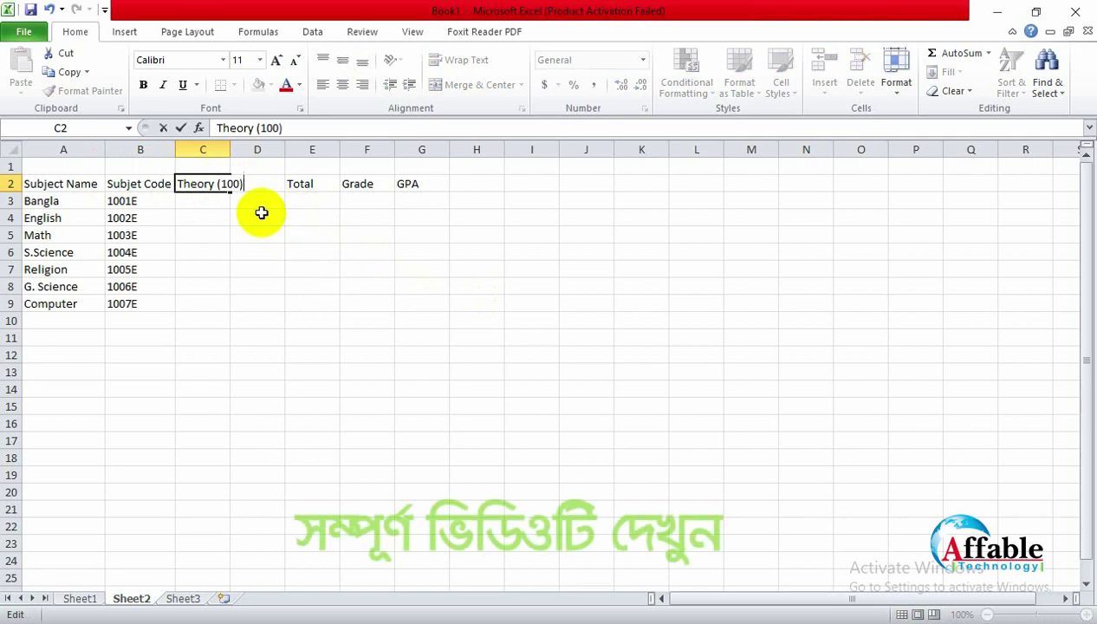
{"action": "key", "text": "BackSpace"}
{"action": "key", "text": "BackSpace"}
{"action": "key", "text": "BackSpace"}
{"action": "key", "text": "BackSpace"}
{"action": "key", "text": "BackSpace"}
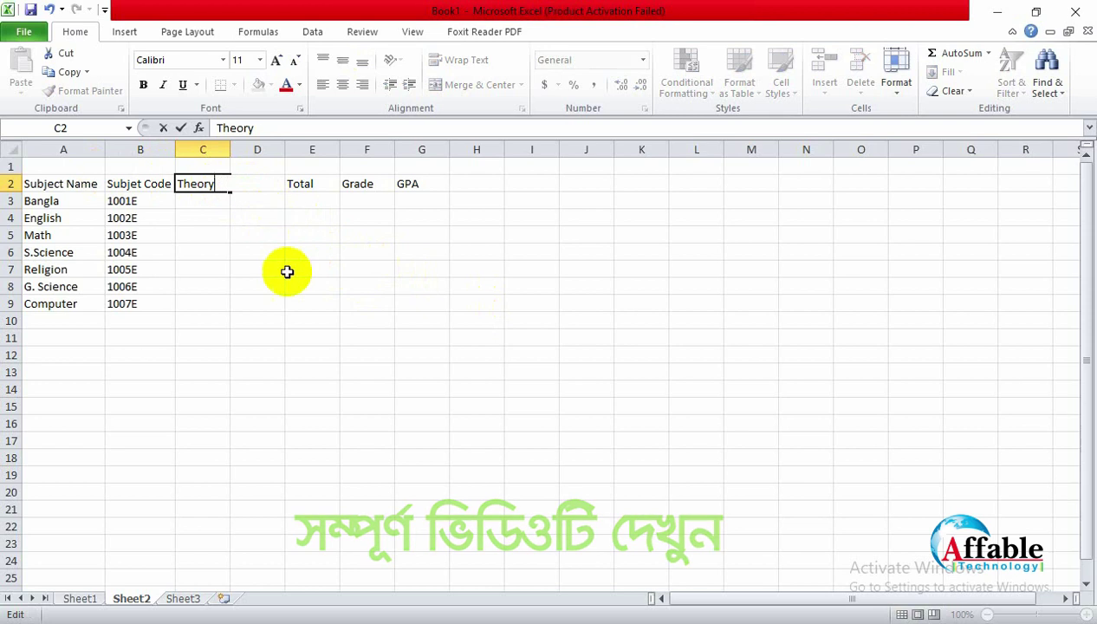
{"action": "left_click", "coordinate": [290, 270]}
{"action": "left_click", "coordinate": [545, 368]}
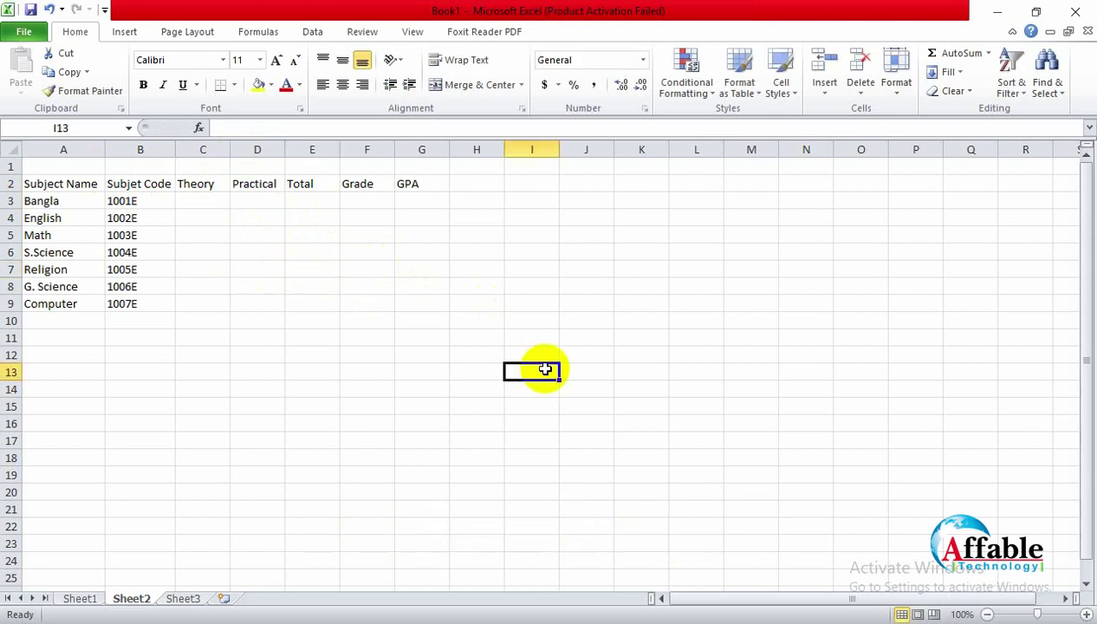
{"action": "left_click", "coordinate": [213, 200]}
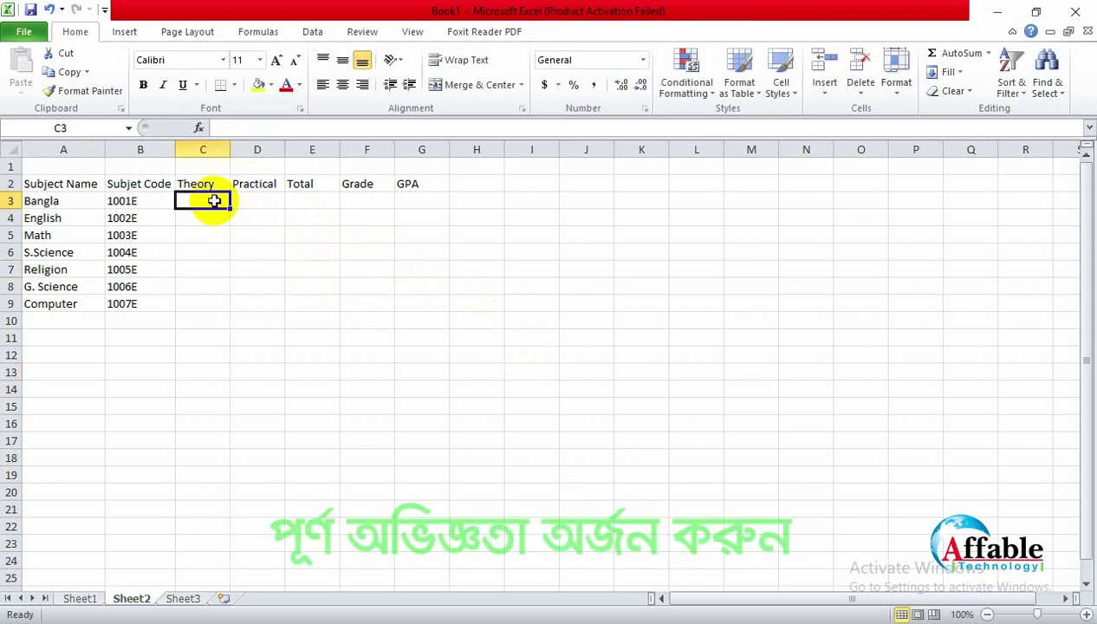
{"action": "left_click", "coordinate": [322, 186]}
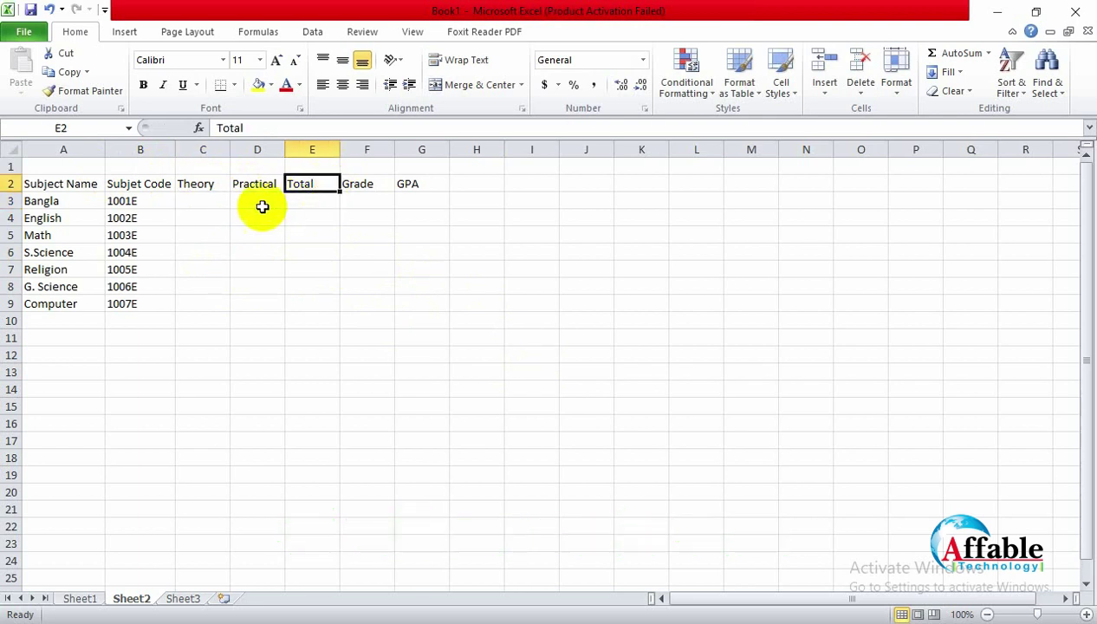
{"action": "left_click", "coordinate": [216, 198]}
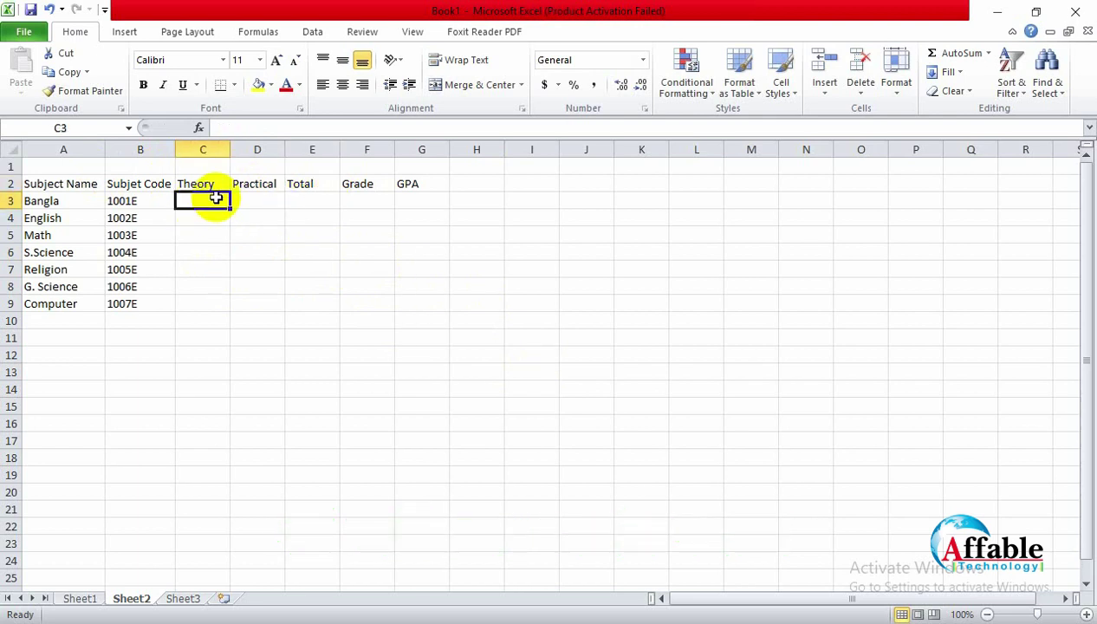
{"action": "double_click", "coordinate": [324, 185]}
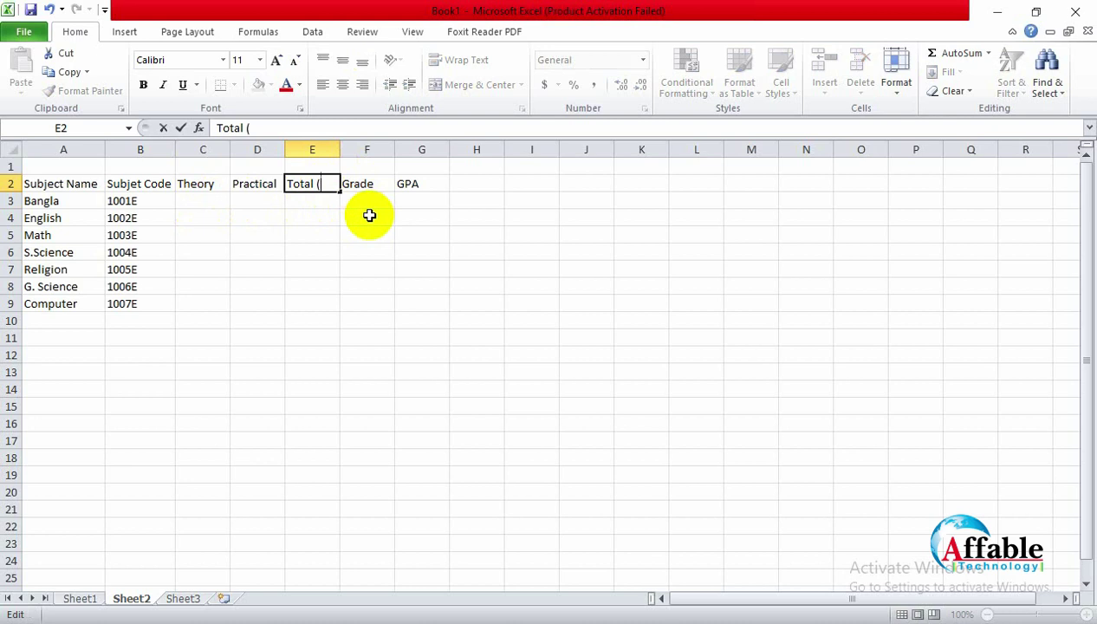
{"action": "type", "text": "(100)"}
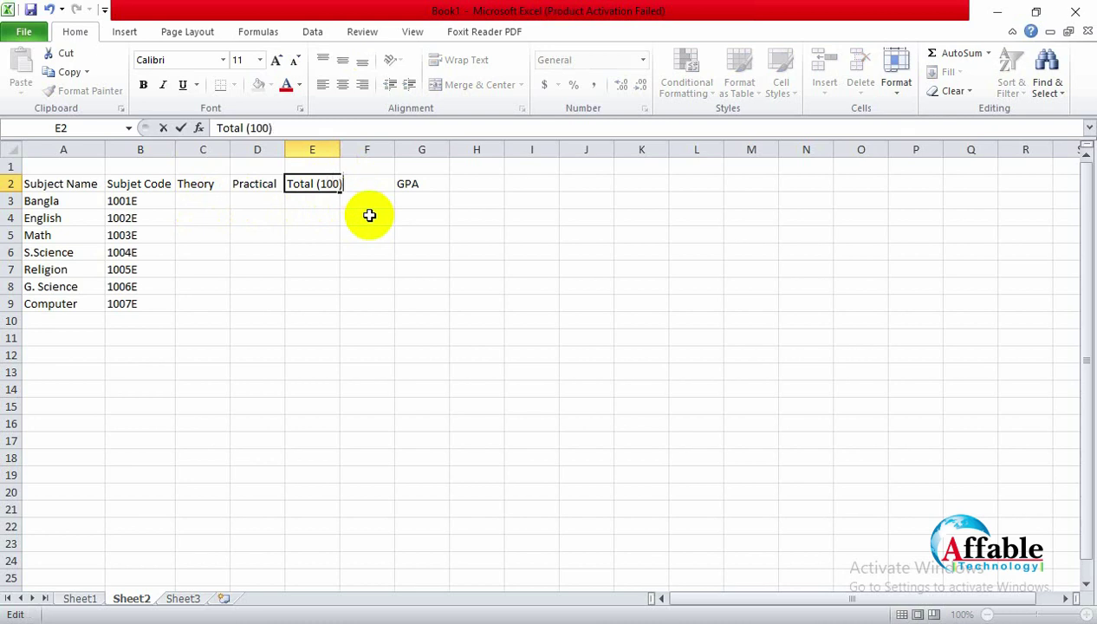
{"action": "left_click", "coordinate": [426, 267]}
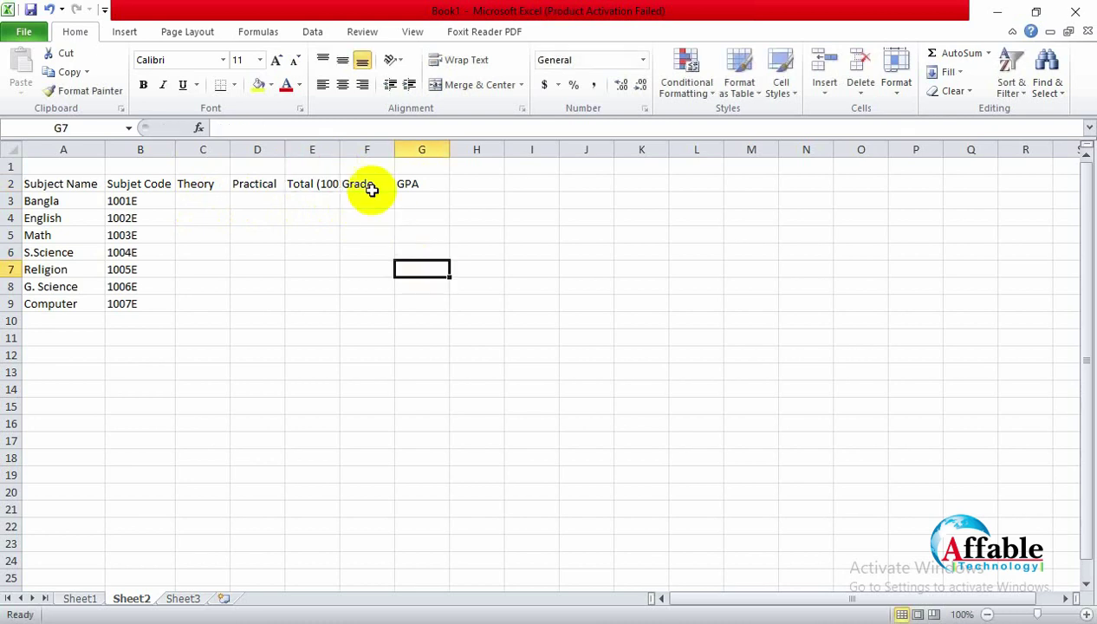
{"action": "double_click", "coordinate": [334, 150]}
{"action": "left_click", "coordinate": [374, 284]}
{"action": "left_click", "coordinate": [203, 203]}
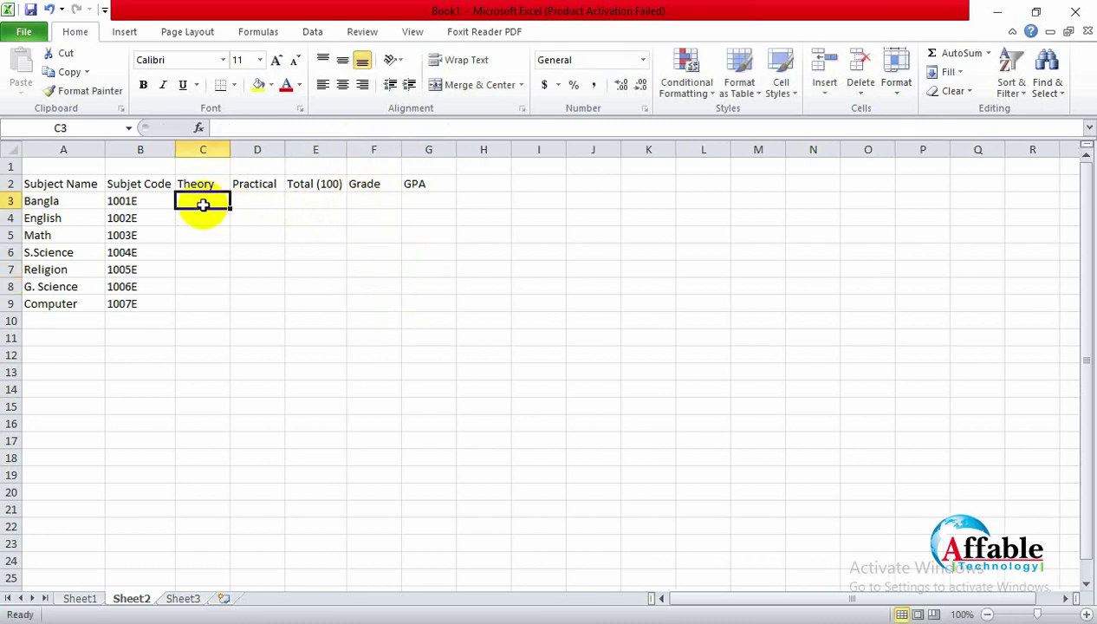
{"action": "left_click", "coordinate": [254, 202]}
{"action": "left_click", "coordinate": [210, 197]}
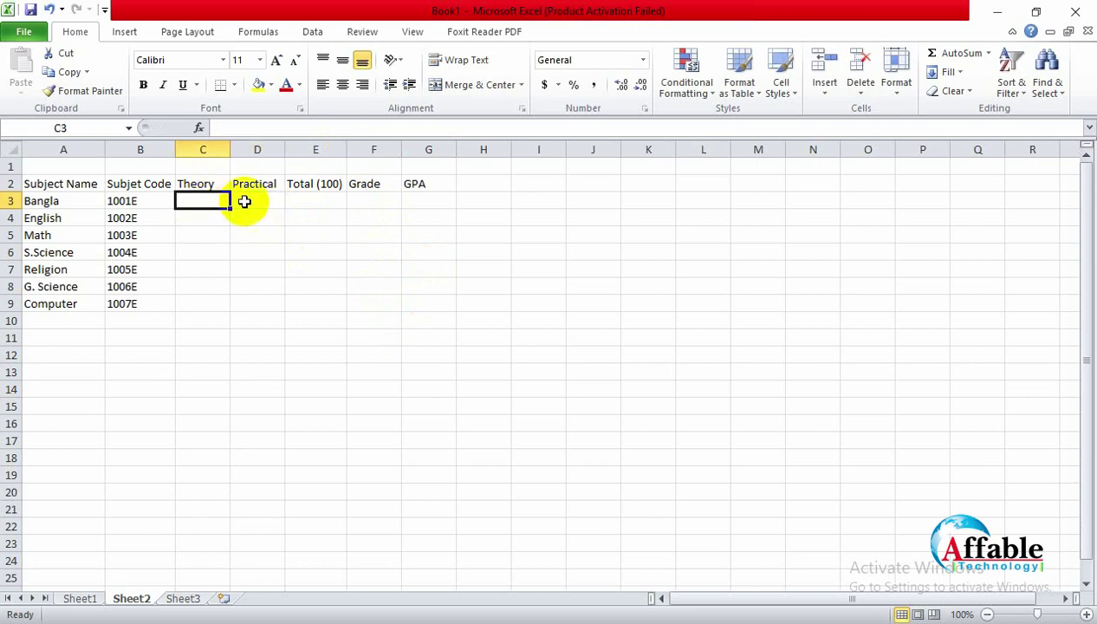
{"action": "left_click", "coordinate": [252, 197]}
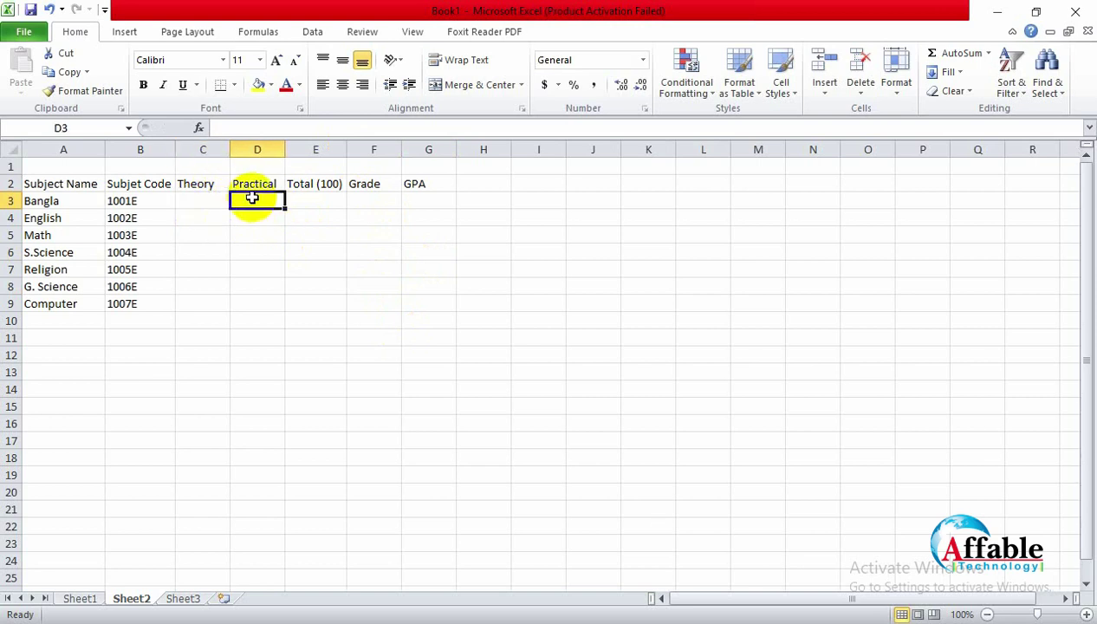
{"action": "left_click", "coordinate": [189, 198]}
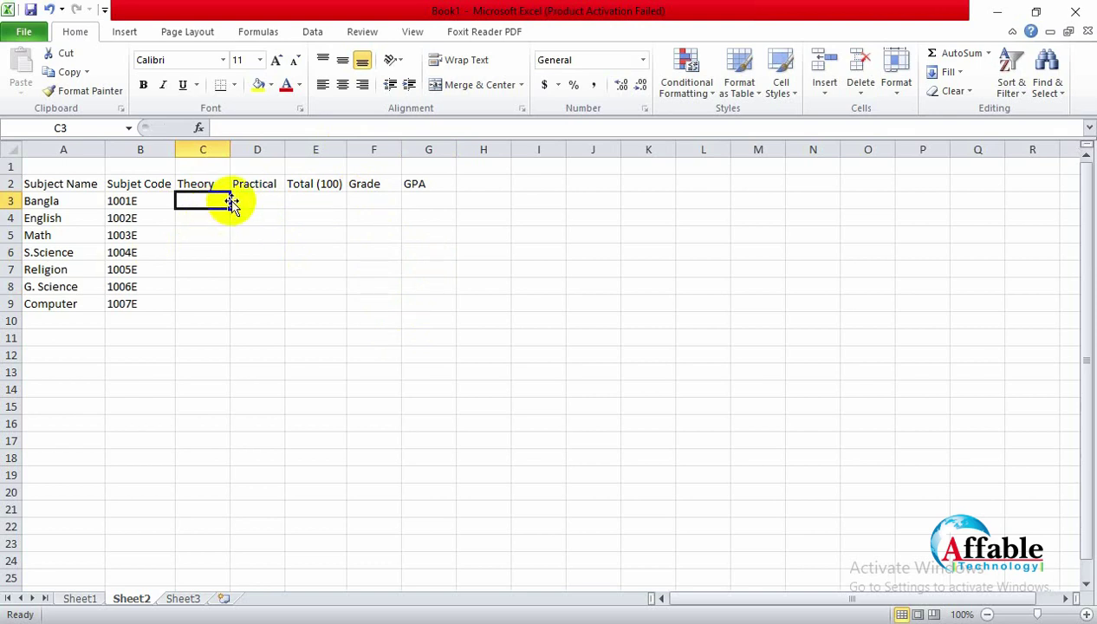
Step: Enter Theory marks 75, 82, 90, 65, 85, 76 and 83 for the seven subjects in C3:C9
{"action": "type", "text": "4"}
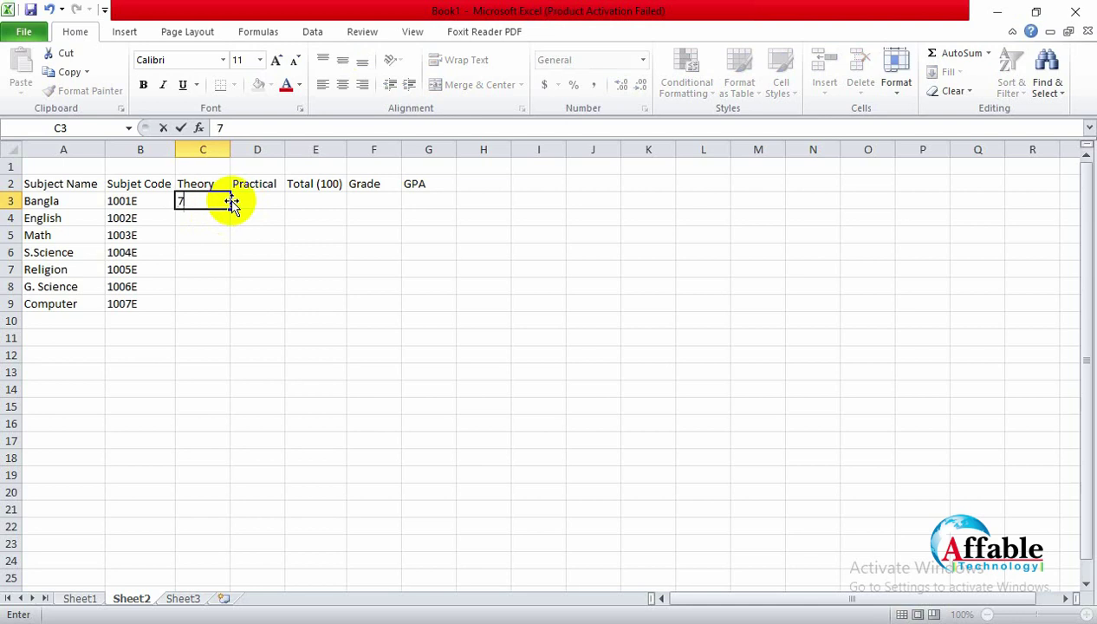
{"action": "type", "text": "5"}
{"action": "left_click", "coordinate": [214, 218]}
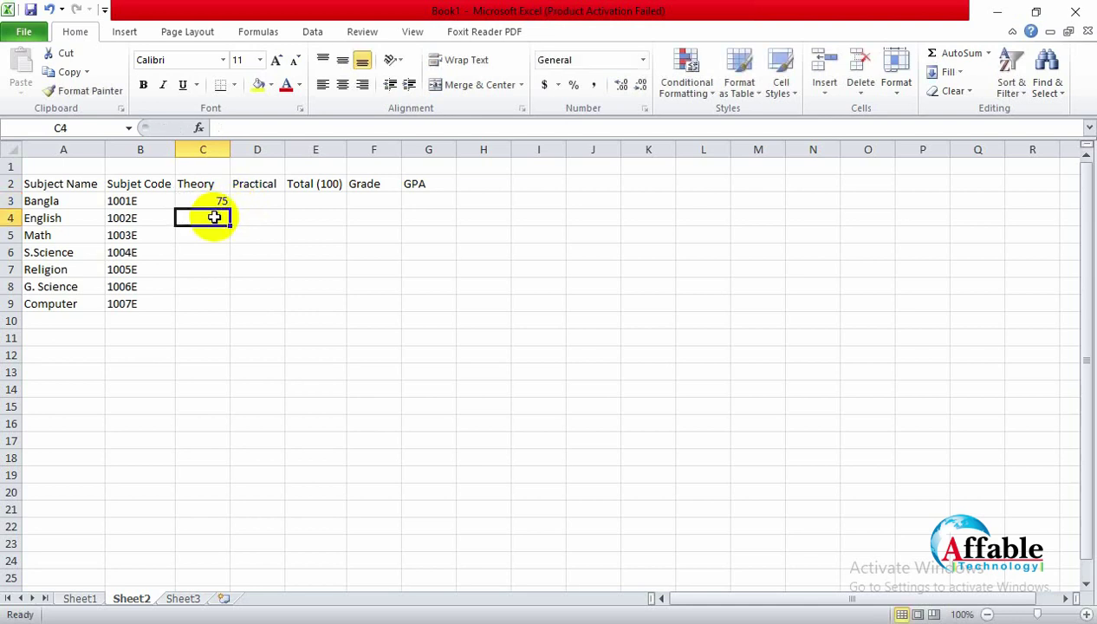
{"action": "type", "text": "80"}
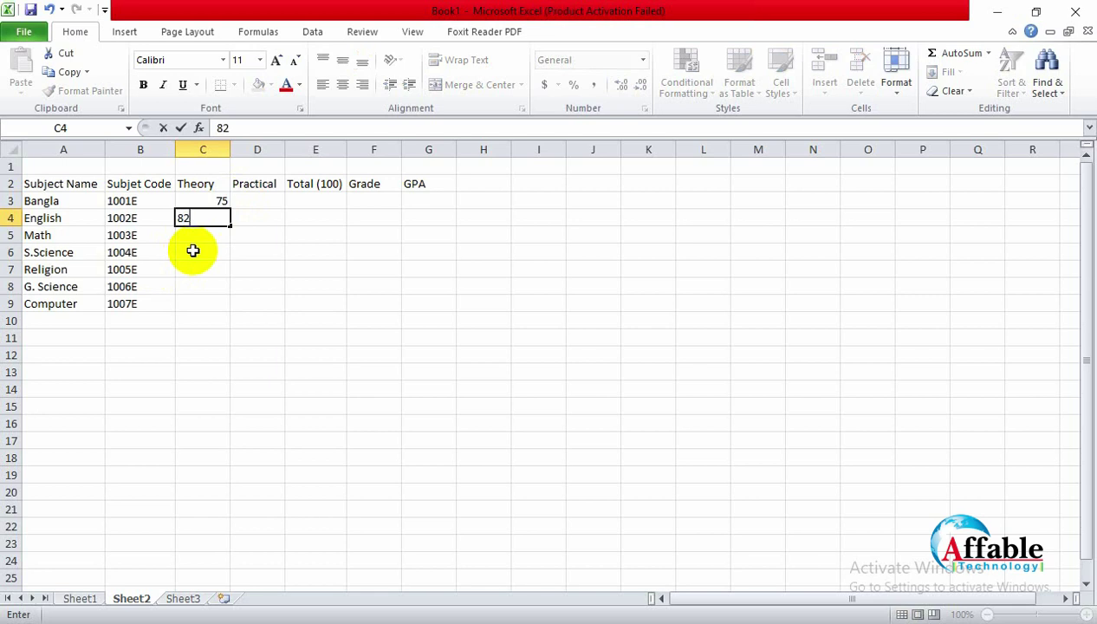
{"action": "left_click", "coordinate": [212, 234]}
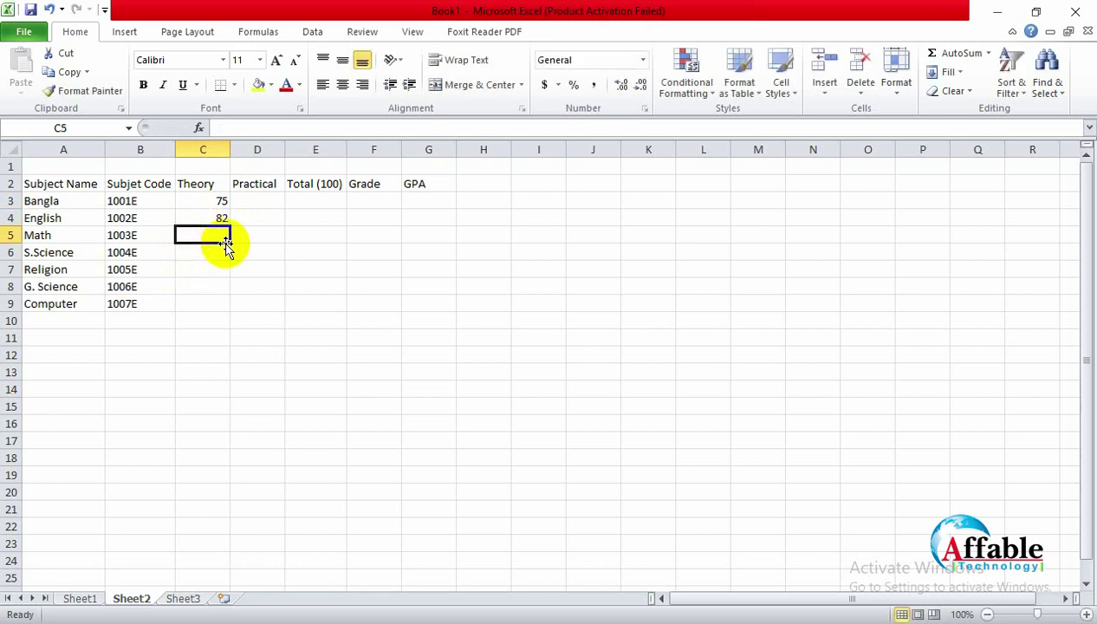
{"action": "type", "text": "90"}
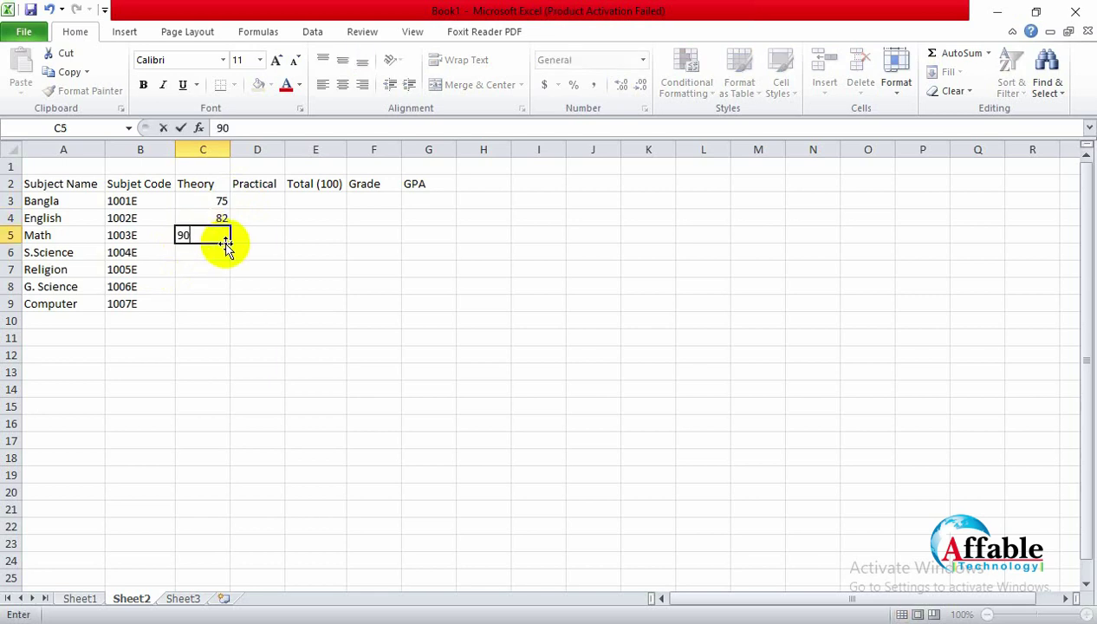
{"action": "left_click", "coordinate": [207, 251]}
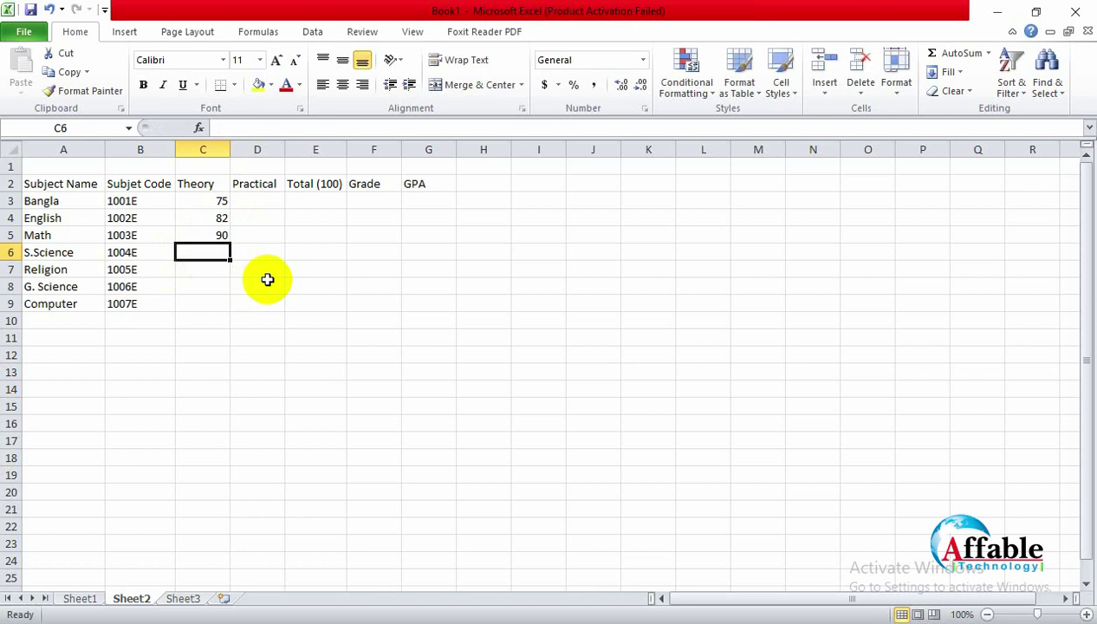
{"action": "type", "text": "65"}
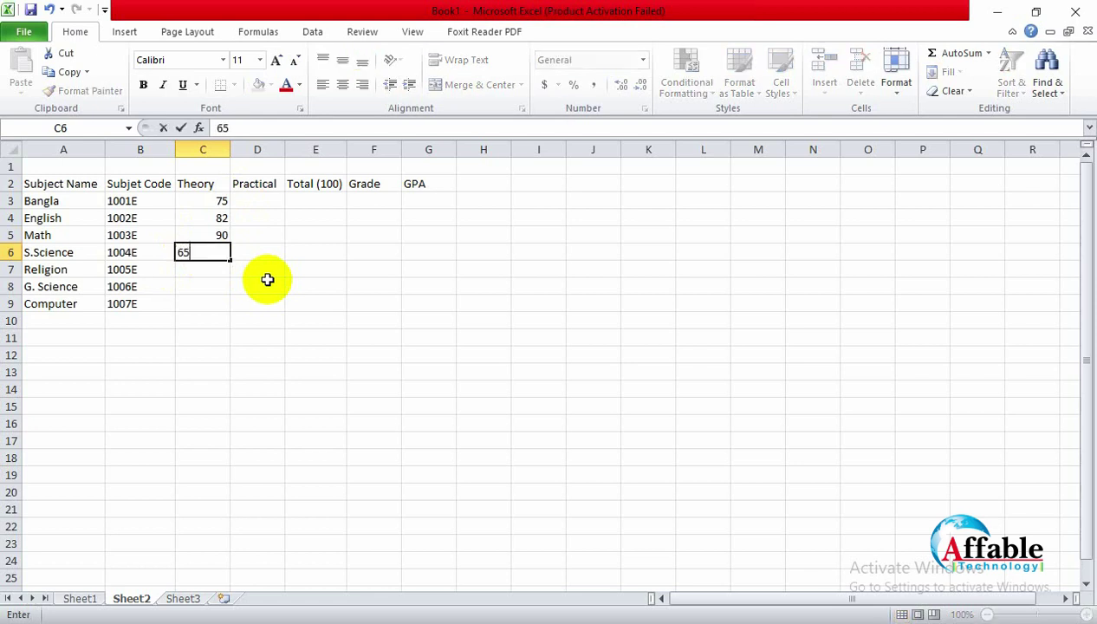
{"action": "left_click", "coordinate": [208, 270]}
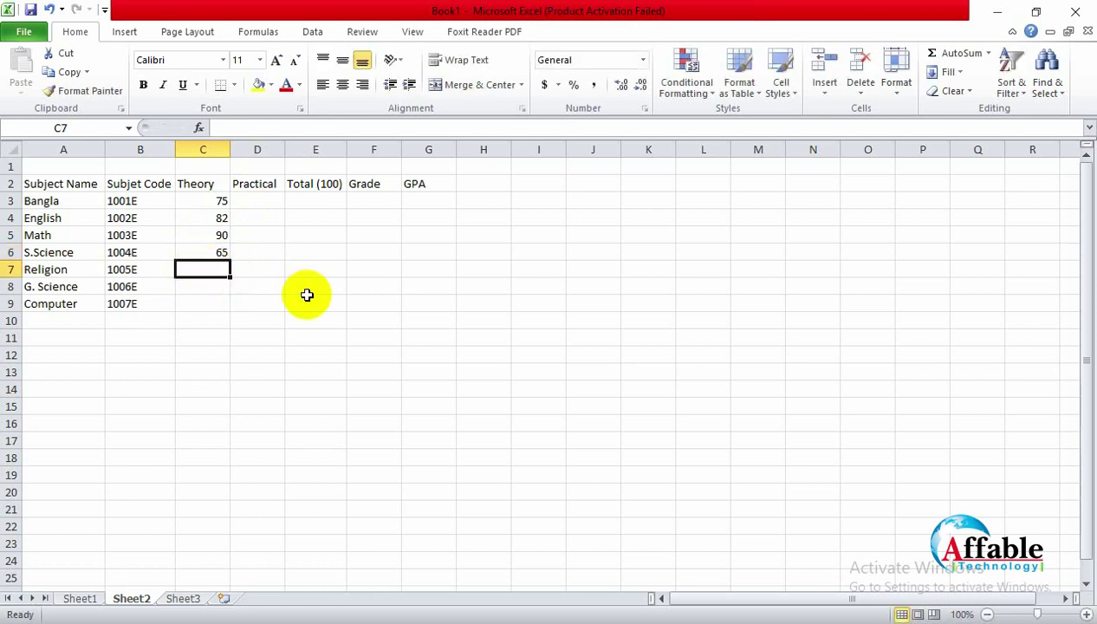
{"action": "type", "text": "85"}
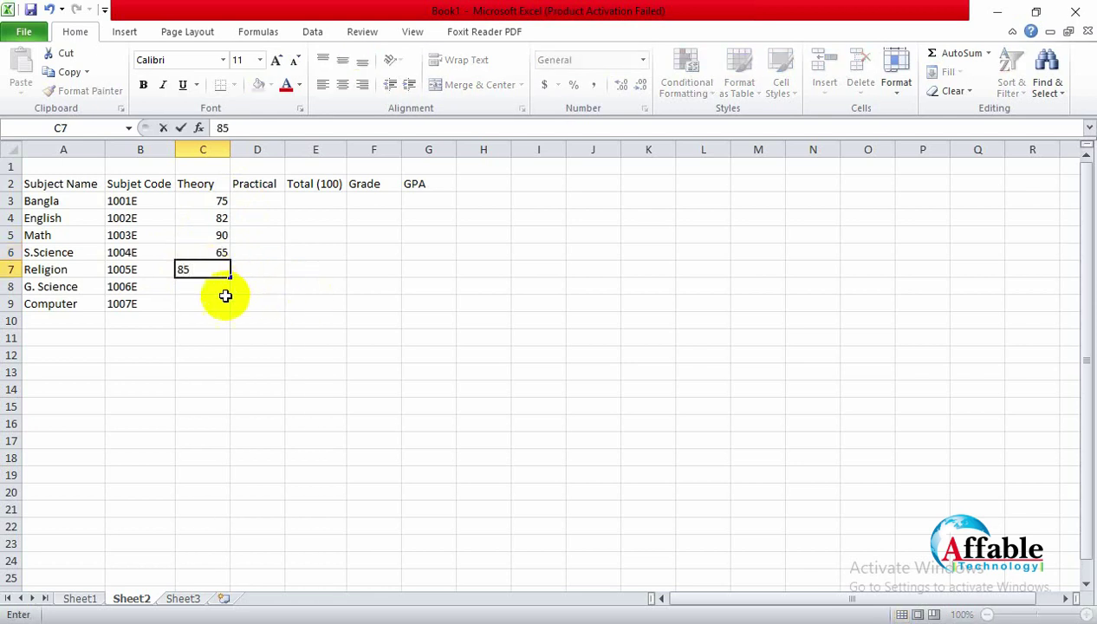
{"action": "left_click", "coordinate": [218, 292]}
{"action": "type", "text": "76"}
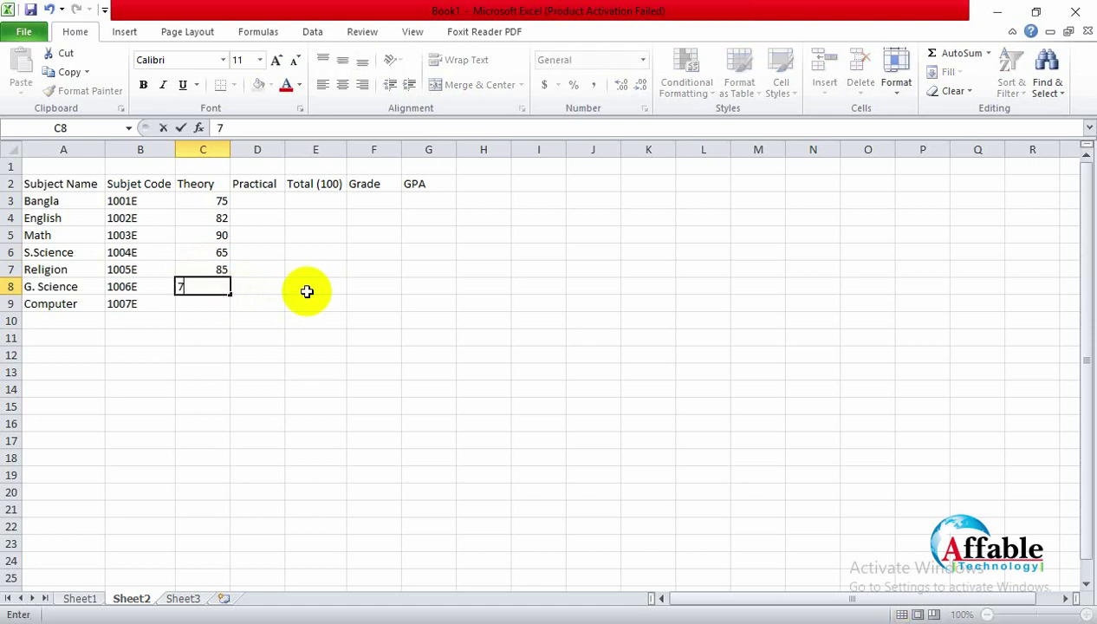
{"action": "left_click", "coordinate": [200, 303]}
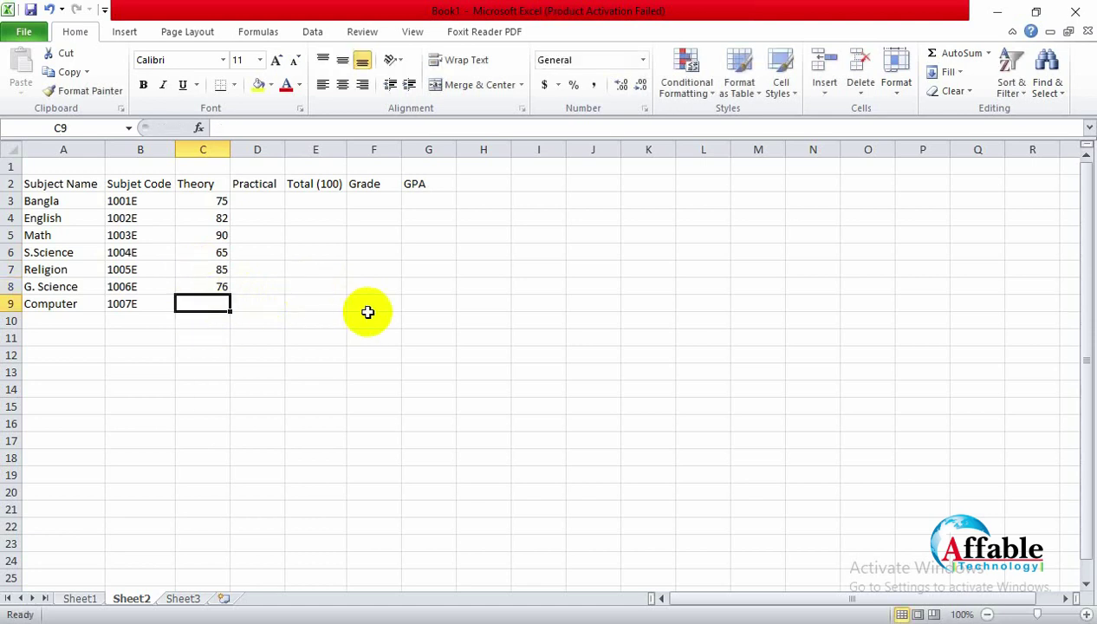
{"action": "type", "text": "8"}
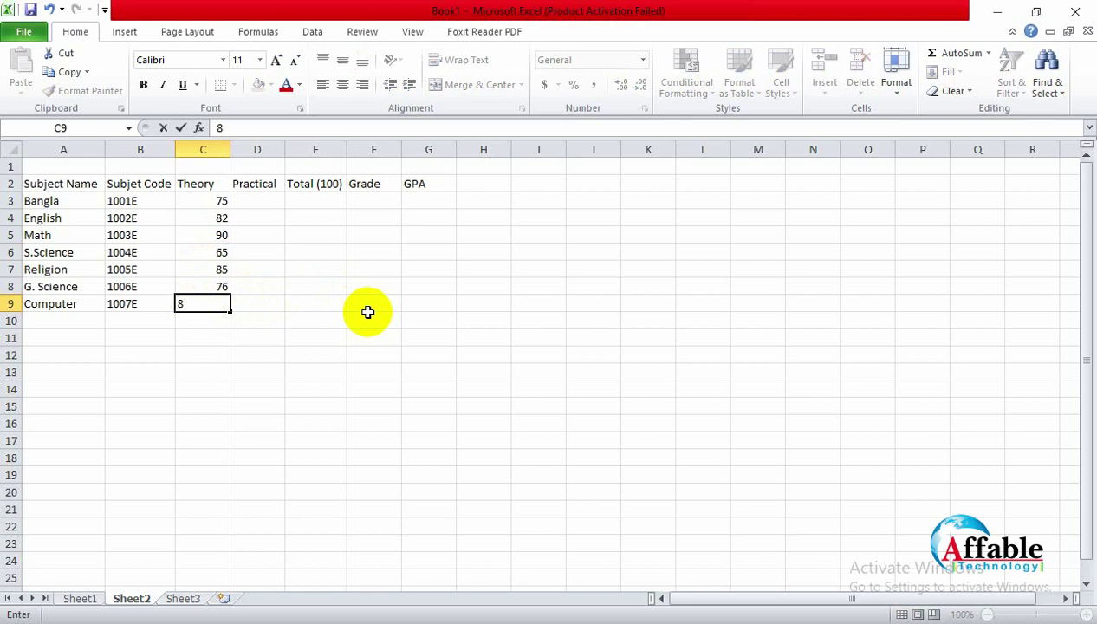
{"action": "type", "text": "3"}
{"action": "left_click", "coordinate": [367, 315]}
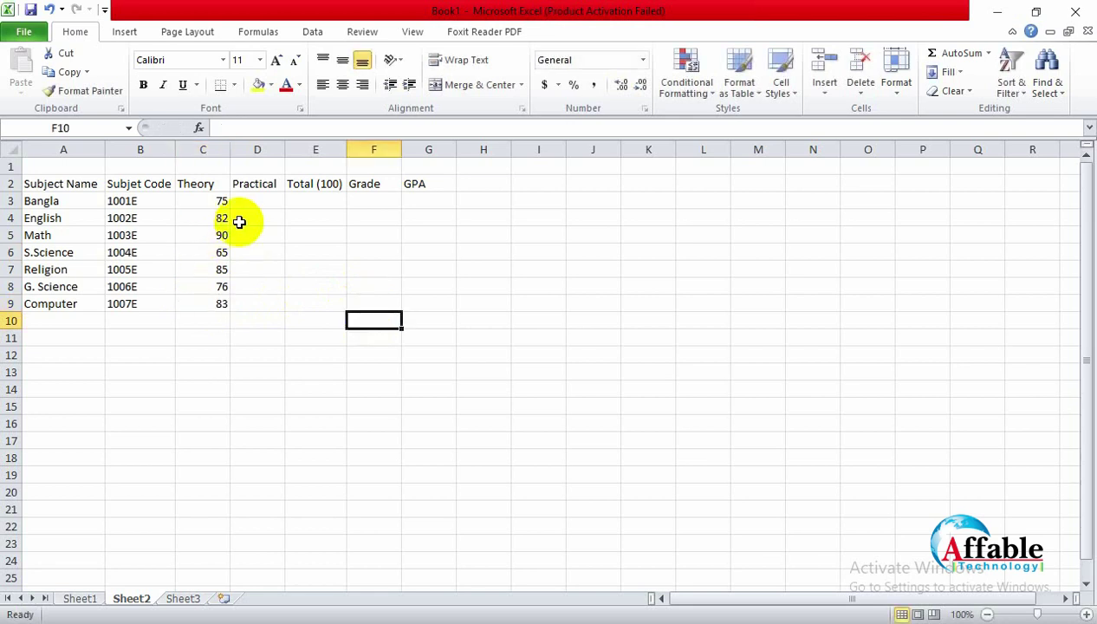
Step: Correct G. Science's Theory mark to 65 and give it a Practical mark of 20
{"action": "left_click", "coordinate": [261, 285]}
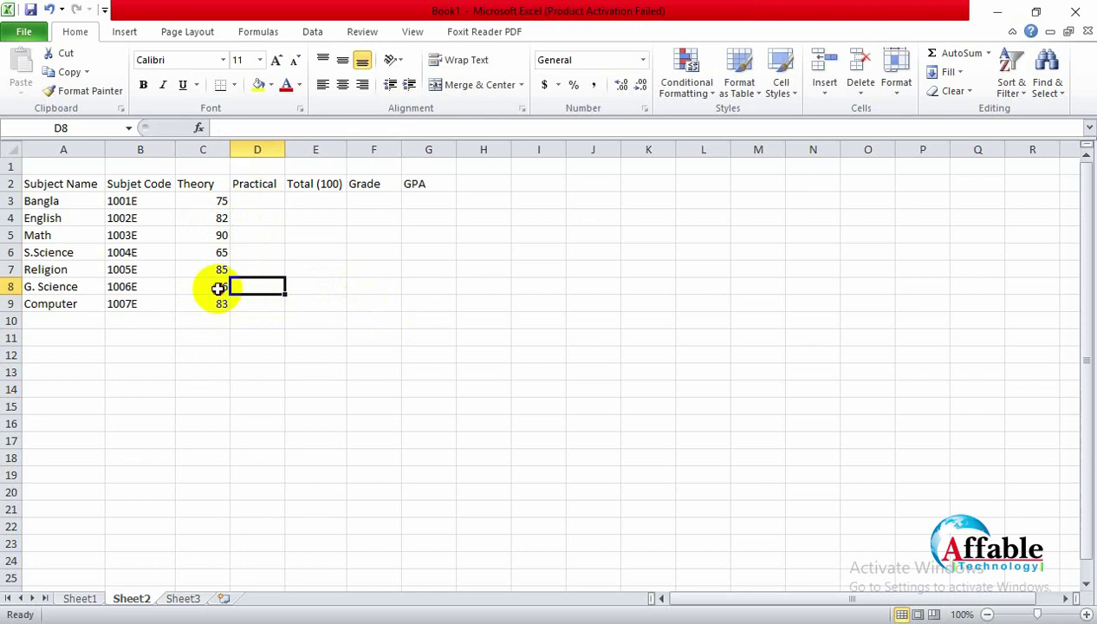
{"action": "left_click", "coordinate": [221, 287]}
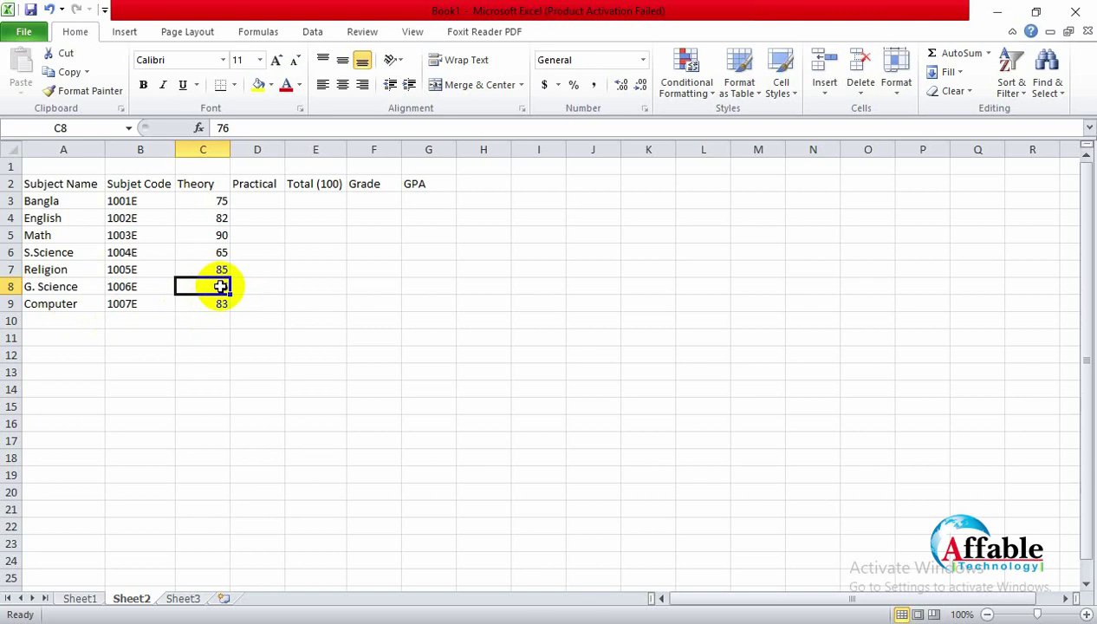
{"action": "type", "text": "45"}
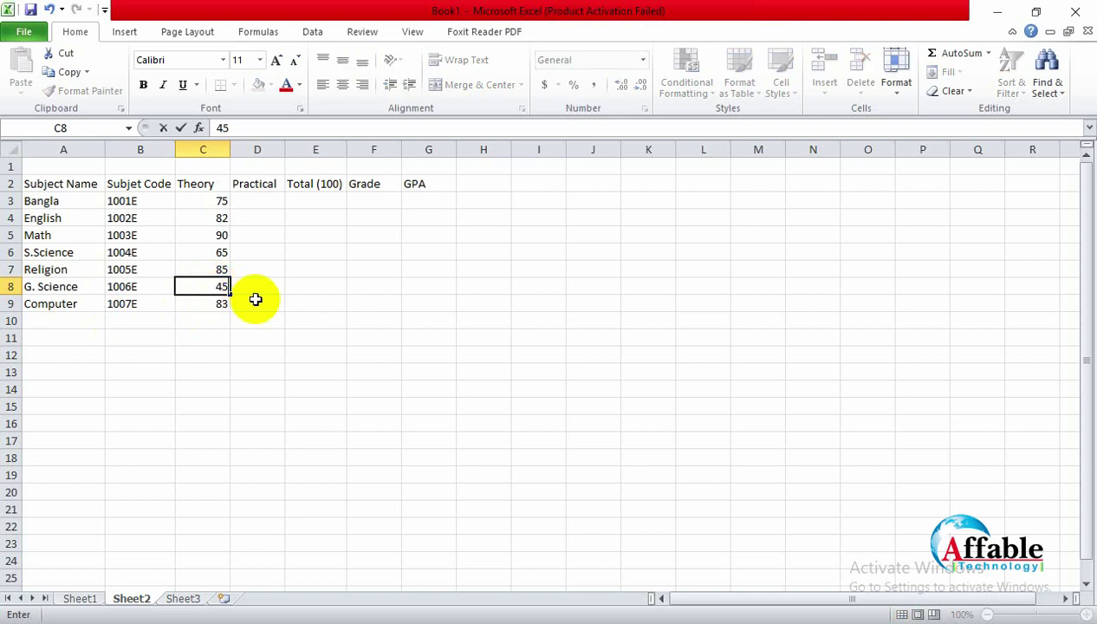
{"action": "left_click", "coordinate": [255, 291]}
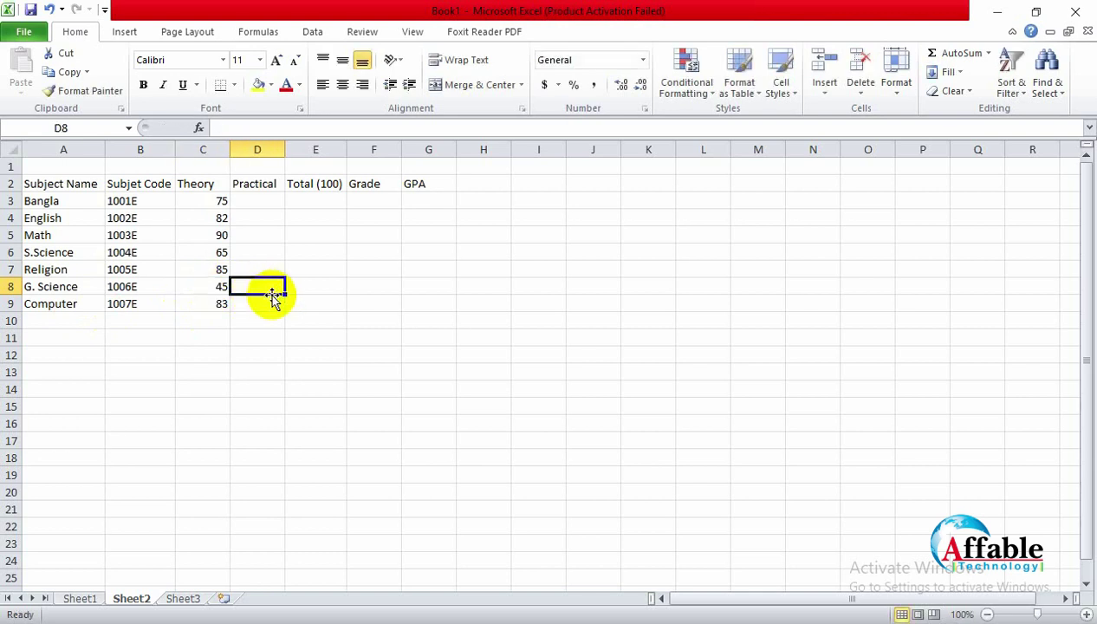
{"action": "left_click", "coordinate": [214, 288]}
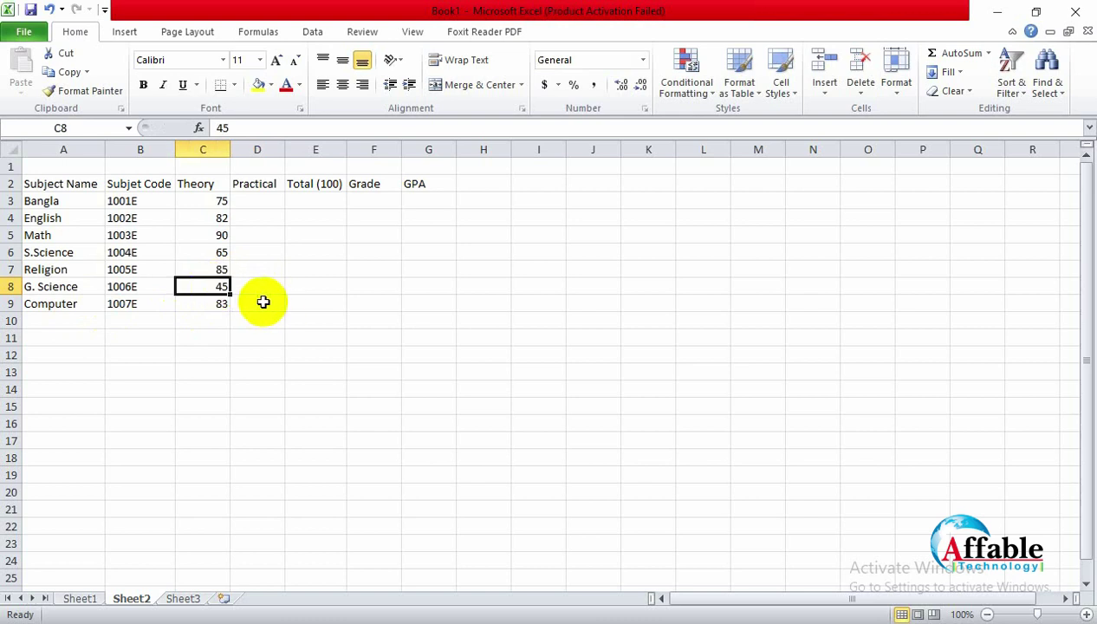
{"action": "type", "text": "65"}
{"action": "left_click", "coordinate": [261, 287]}
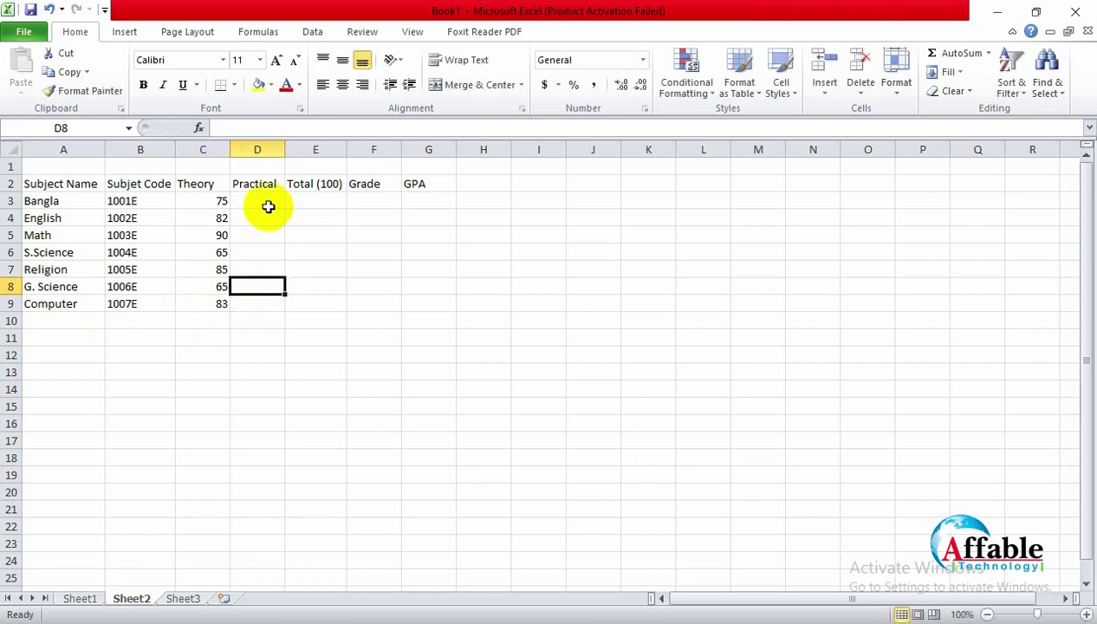
{"action": "type", "text": "20"}
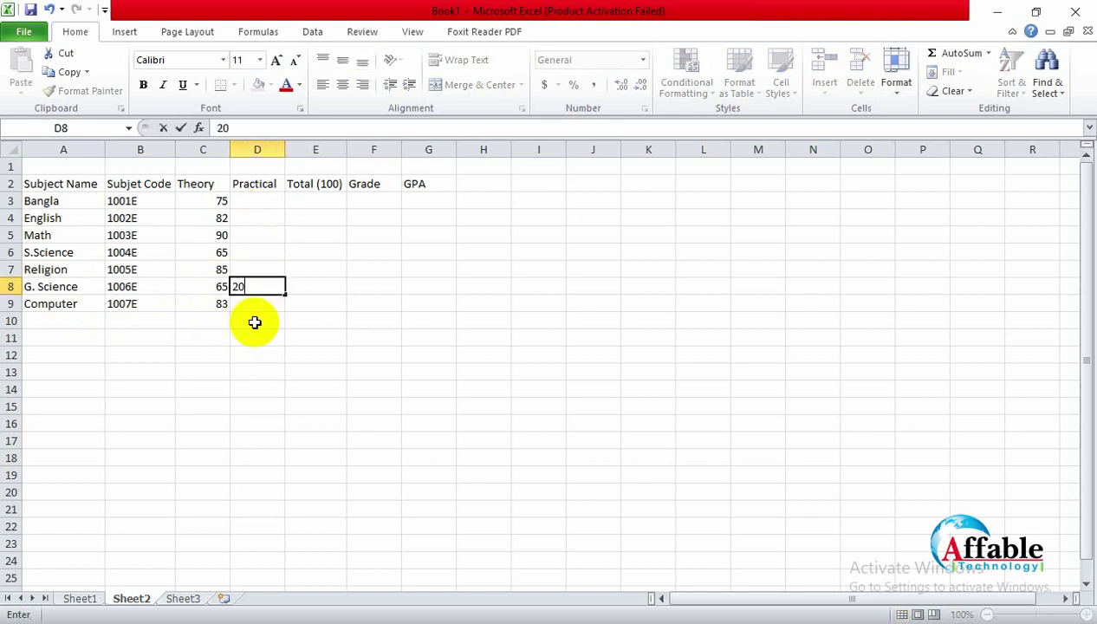
{"action": "left_click", "coordinate": [270, 322]}
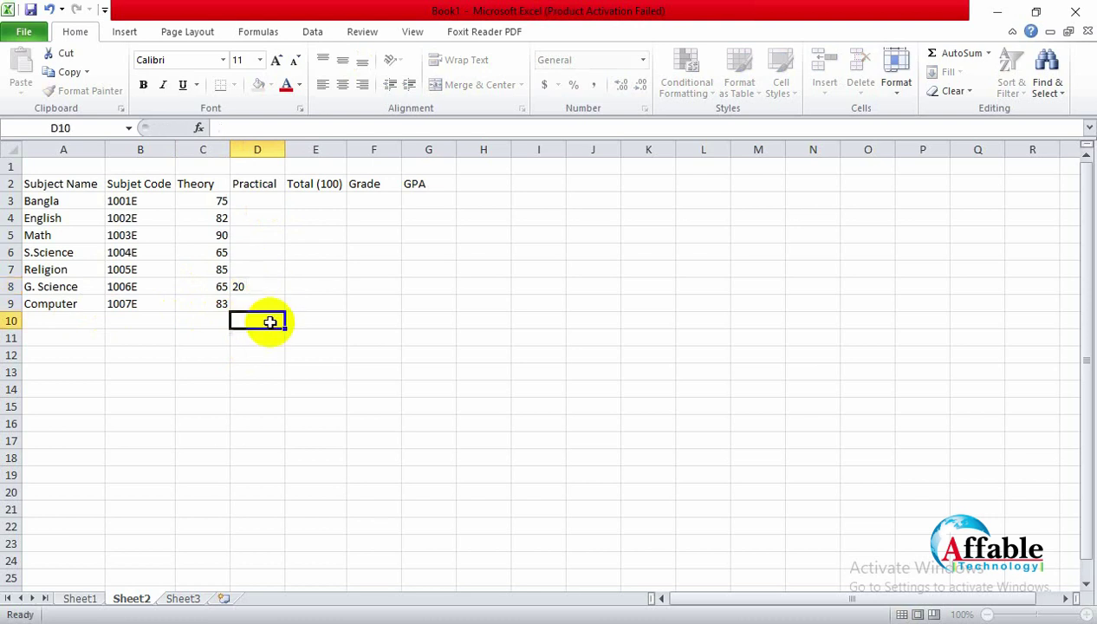
{"action": "left_click", "coordinate": [270, 284]}
{"action": "left_click", "coordinate": [309, 287]}
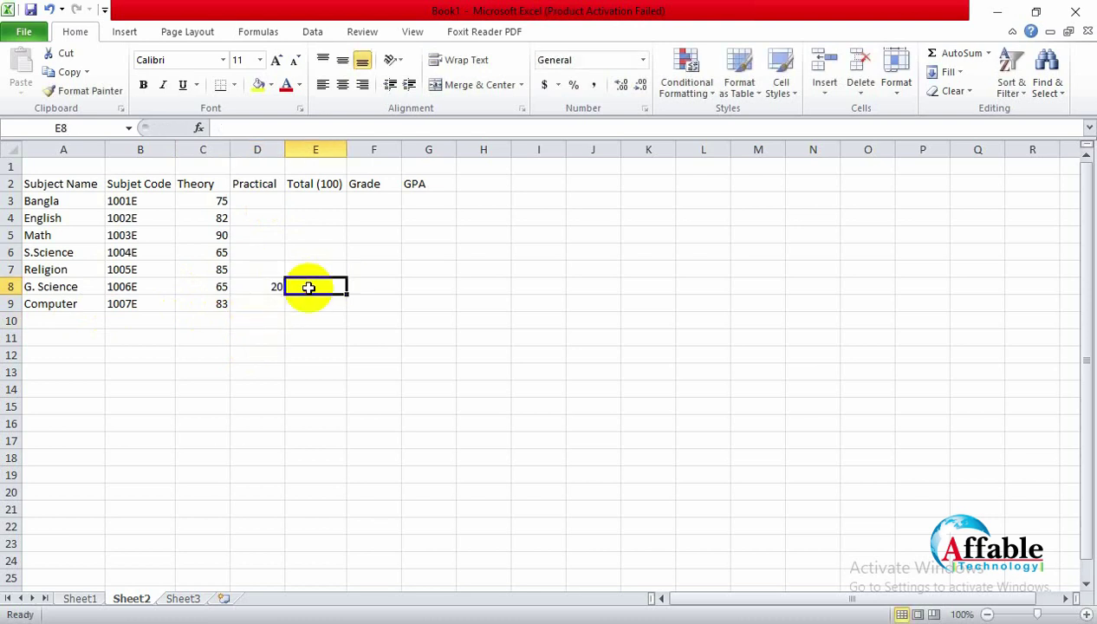
Step: Try AutoSum on Bangla's marks C3:D3, then undo the misplaced sum in D3
{"action": "left_click", "coordinate": [198, 198]}
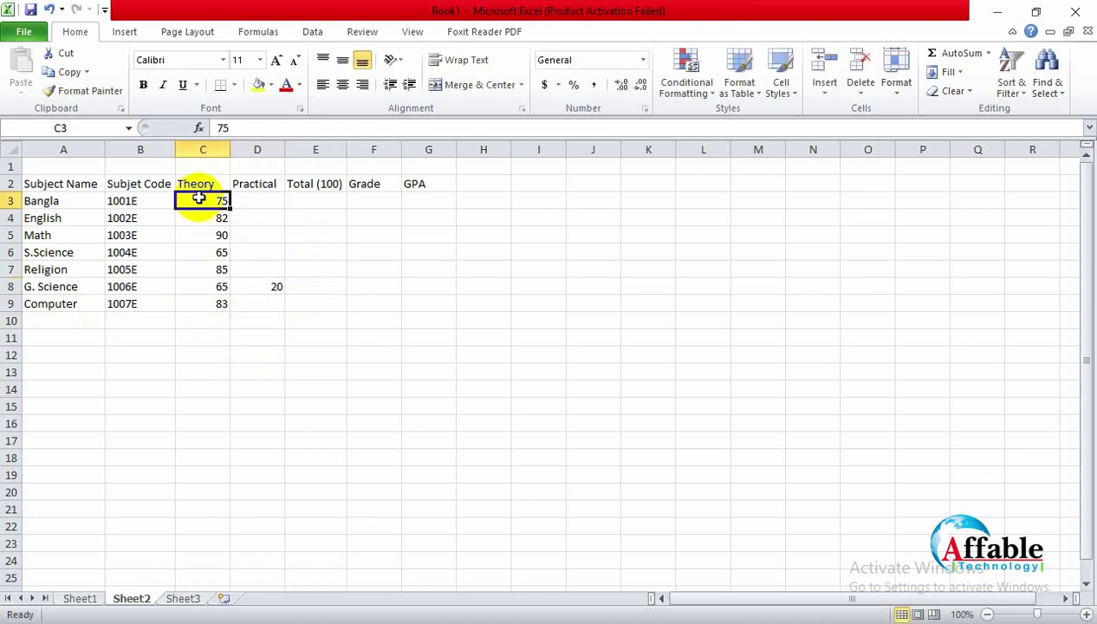
{"action": "left_click_drag", "start_coordinate": [199, 199], "coordinate": [257, 199]}
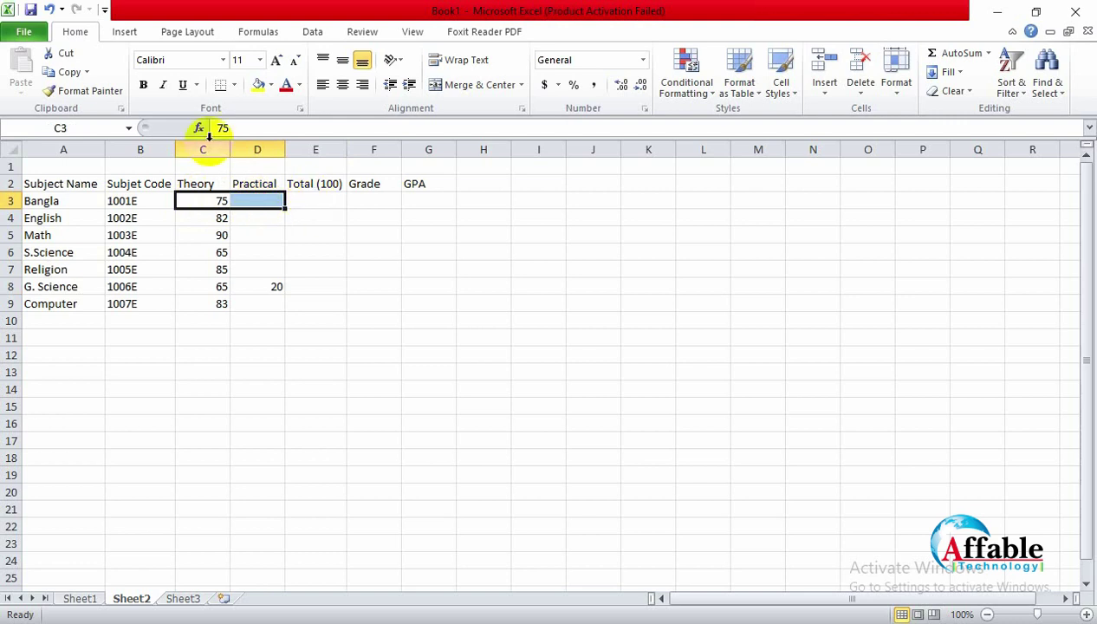
{"action": "left_click", "coordinate": [253, 33]}
{"action": "left_click", "coordinate": [87, 85]}
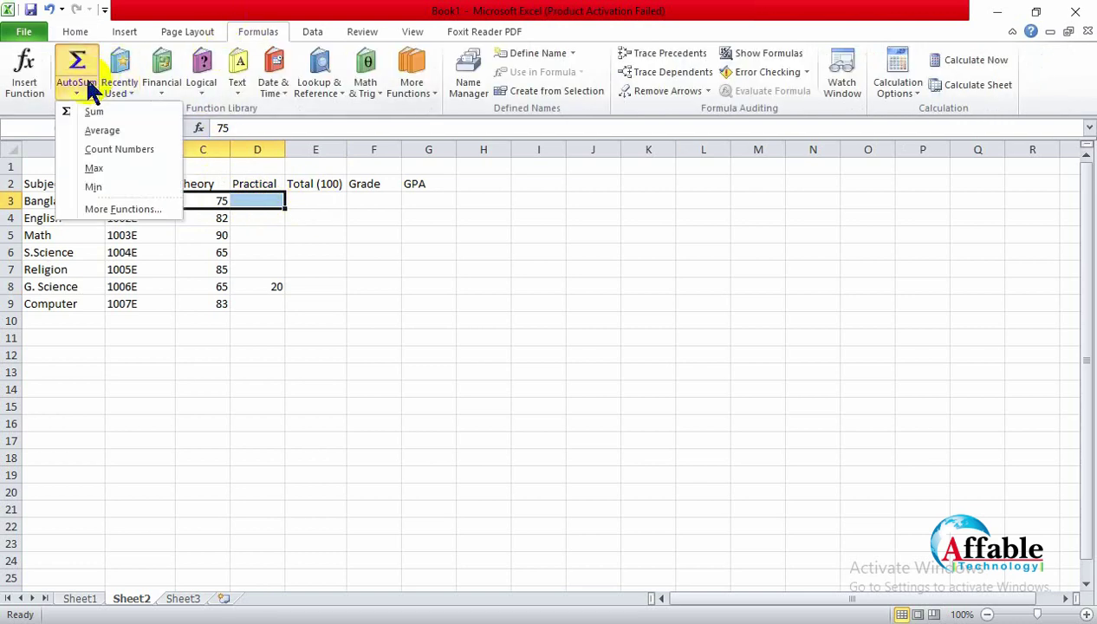
{"action": "left_click", "coordinate": [92, 111]}
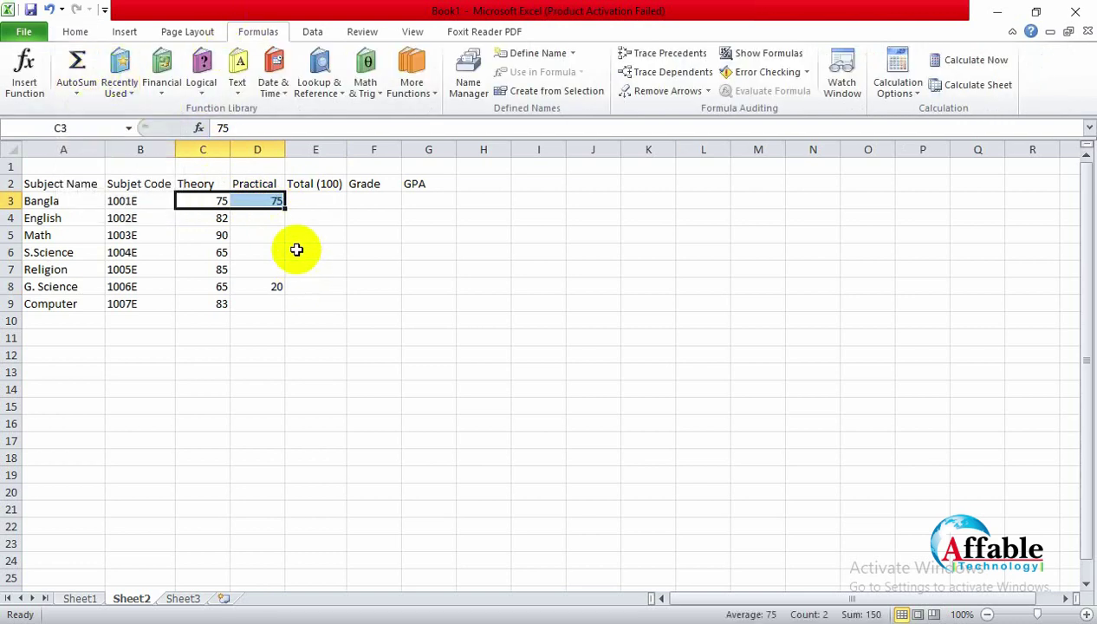
{"action": "key", "text": "ctrl+z"}
Step: Enter =SUM(C3:D3) in E3 to total Bangla's Theory and Practical marks
{"action": "left_click", "coordinate": [332, 335]}
{"action": "left_click", "coordinate": [326, 202]}
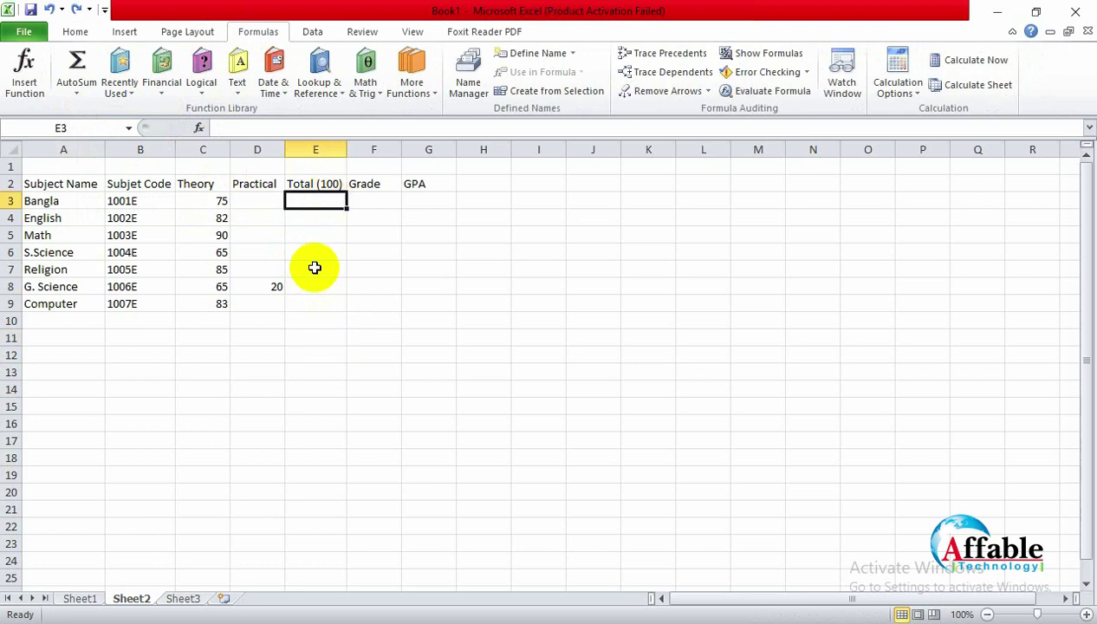
{"action": "type", "text": "="}
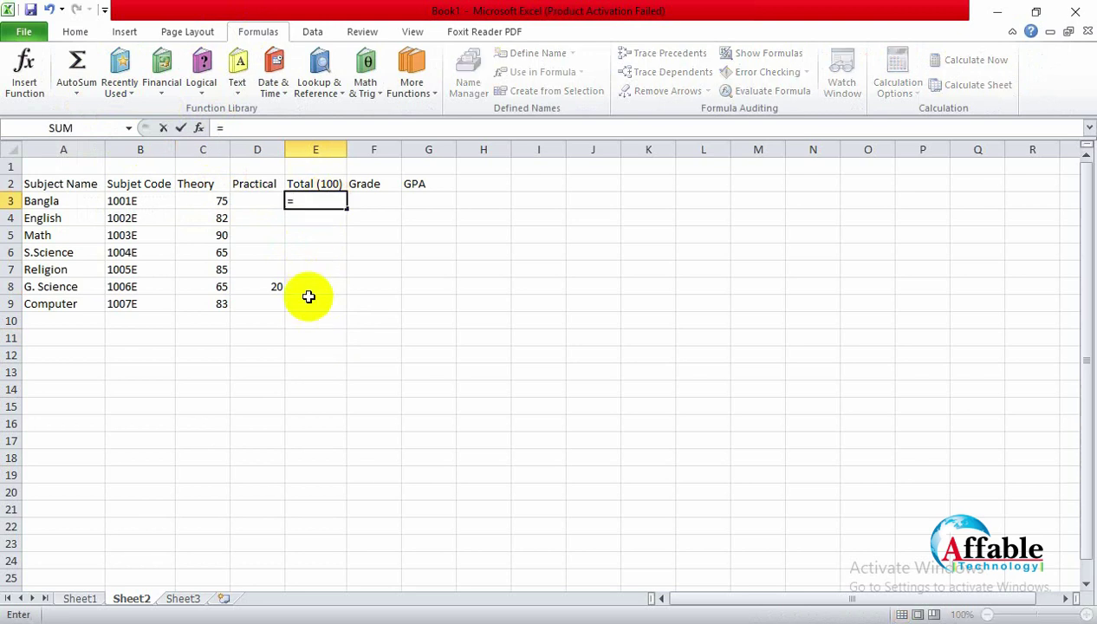
{"action": "type", "text": "("}
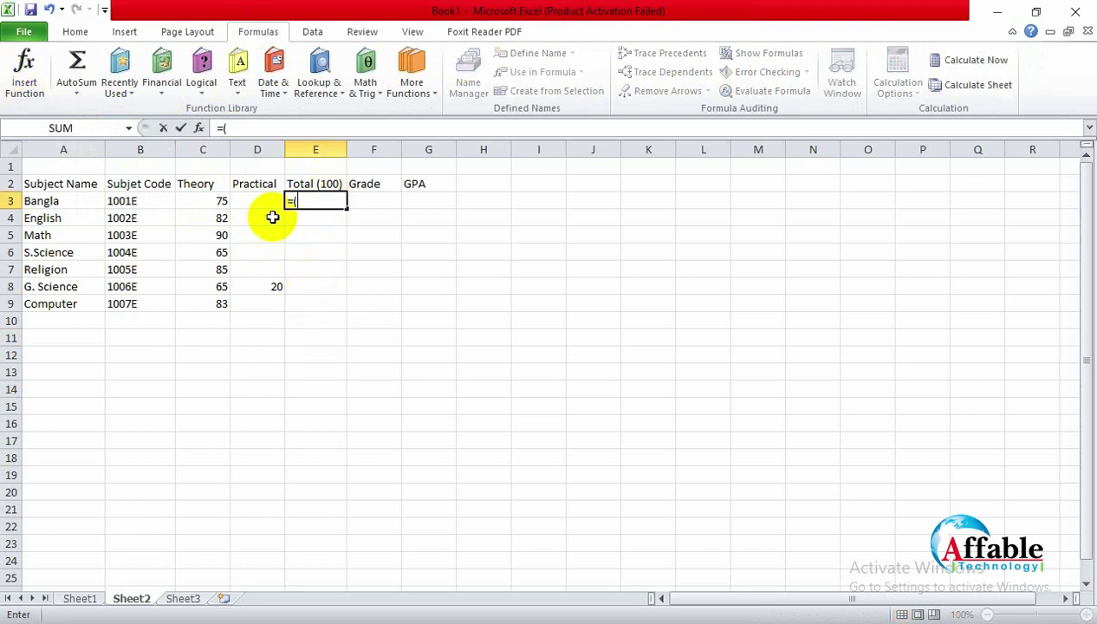
{"action": "key", "text": "BackSpace"}
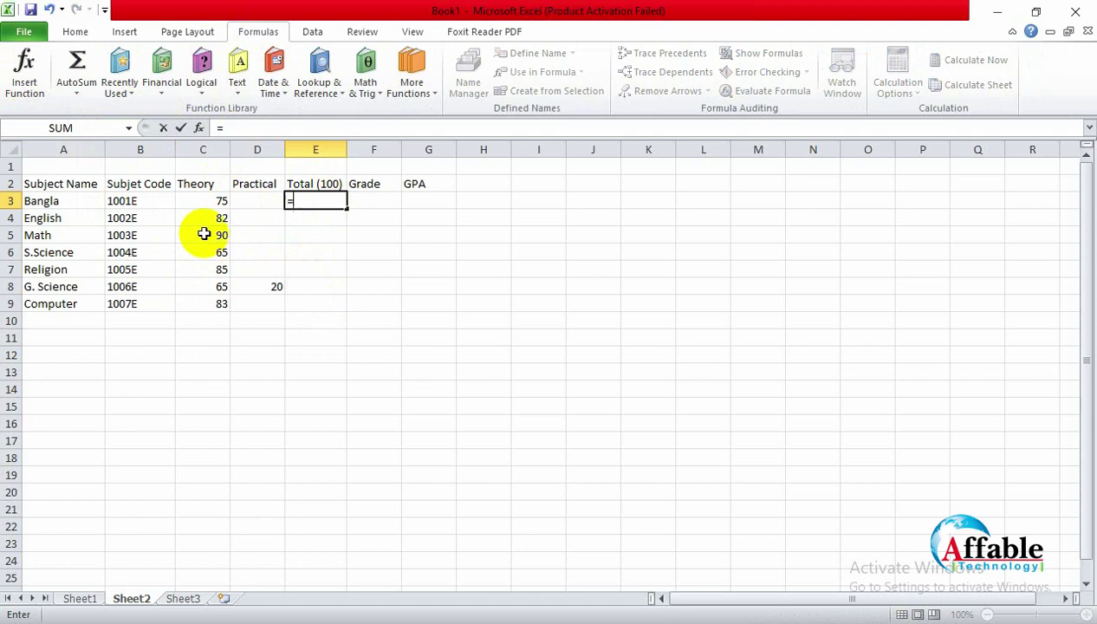
{"action": "type", "text": "sum("}
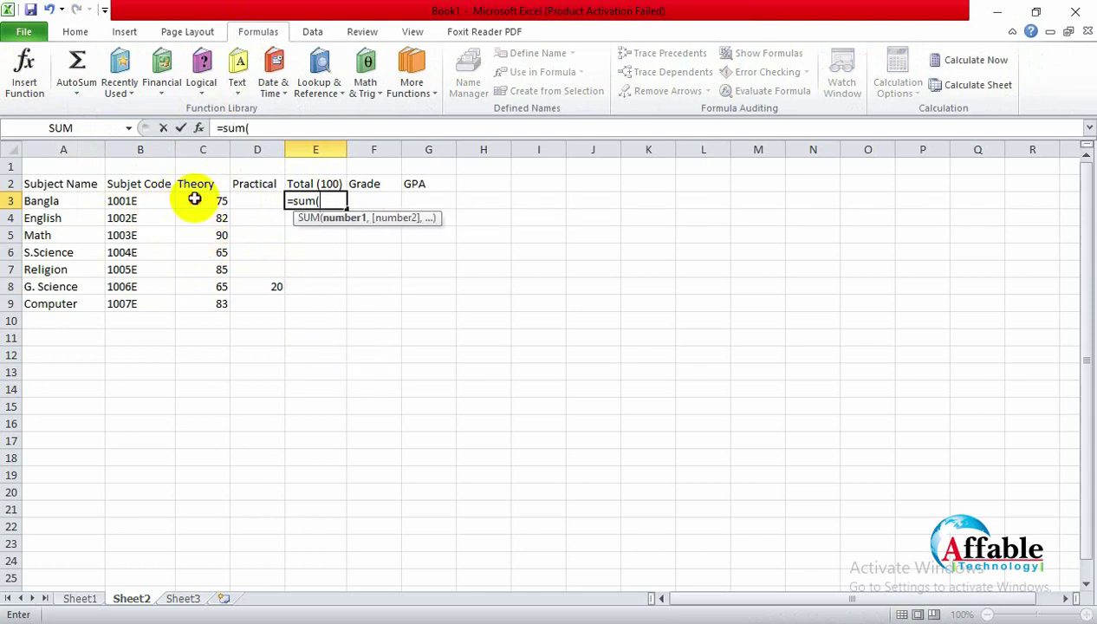
{"action": "left_click_drag", "start_coordinate": [195, 199], "coordinate": [274, 200]}
{"action": "type", "text": ")"}
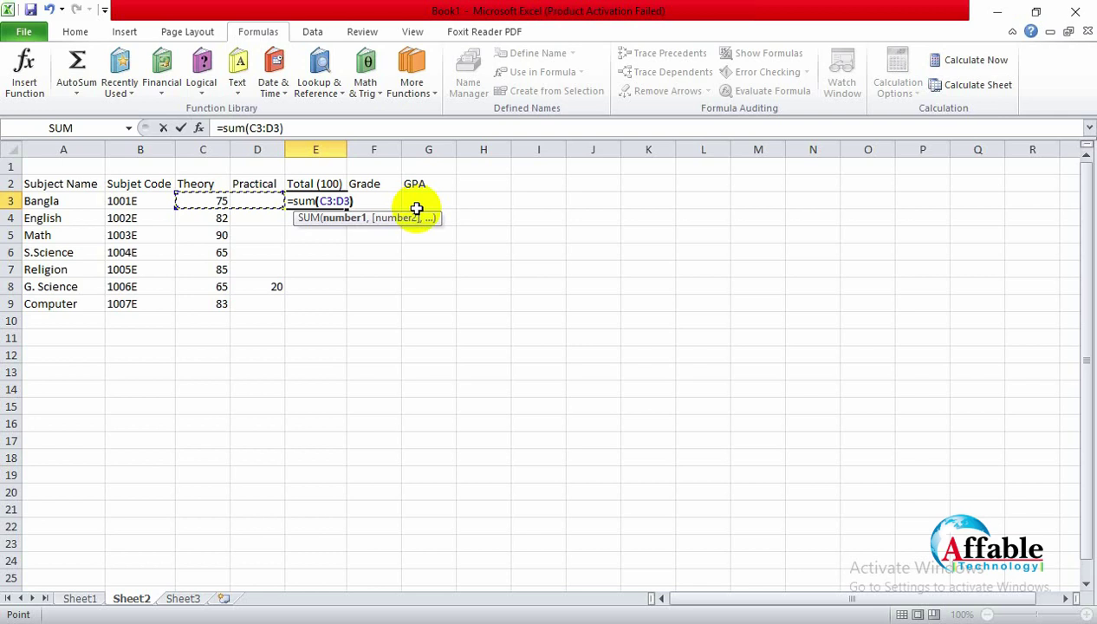
{"action": "key", "text": "Return"}
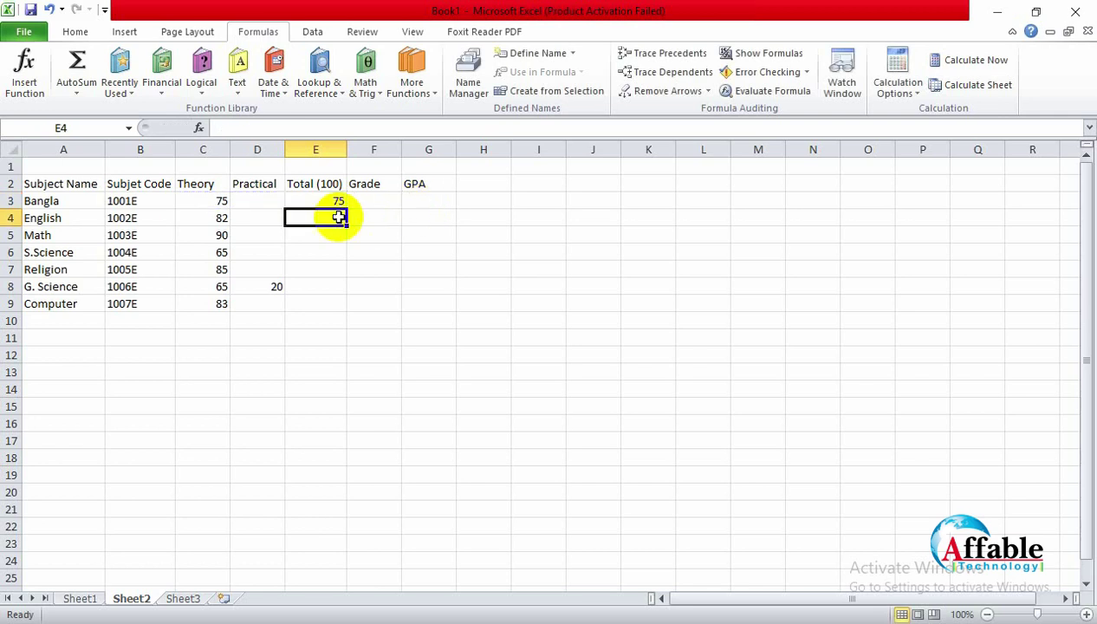
Step: Copy the E3 total formula down through E9 for all seven subjects
{"action": "left_click", "coordinate": [317, 198]}
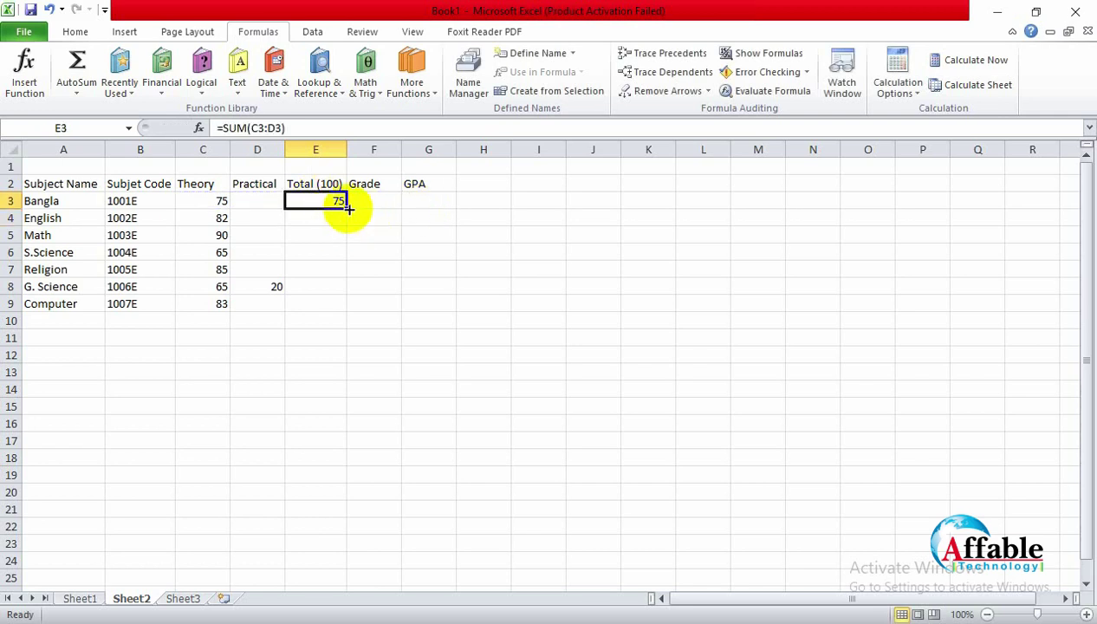
{"action": "left_click_drag", "start_coordinate": [347, 209], "coordinate": [335, 308]}
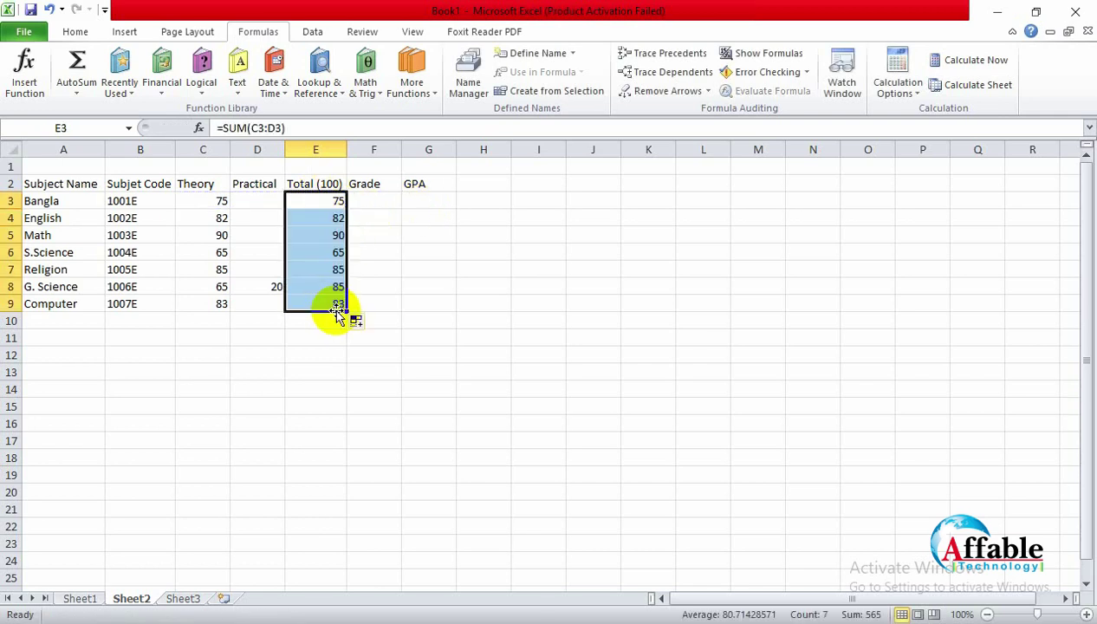
{"action": "left_click", "coordinate": [312, 351]}
{"action": "left_click_drag", "start_coordinate": [337, 202], "coordinate": [327, 310]}
{"action": "left_click", "coordinate": [327, 355]}
{"action": "left_click", "coordinate": [380, 201]}
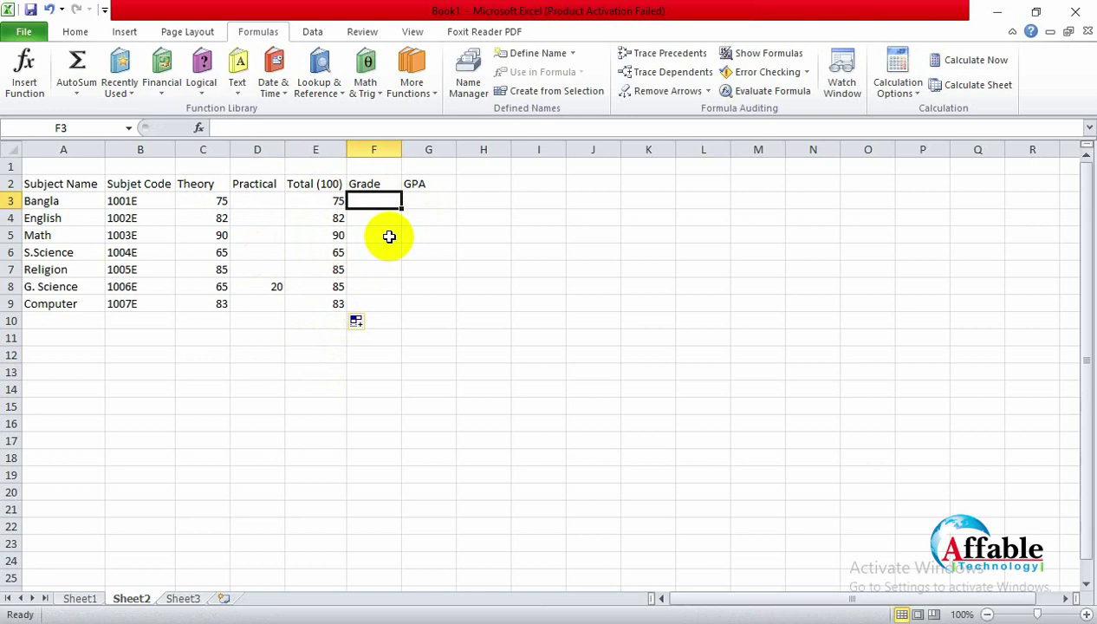
Step: Type =if into F3, inspect Sheet1's nested IF GPA formula in C3, then return to Sheet2
{"action": "type", "text": "="}
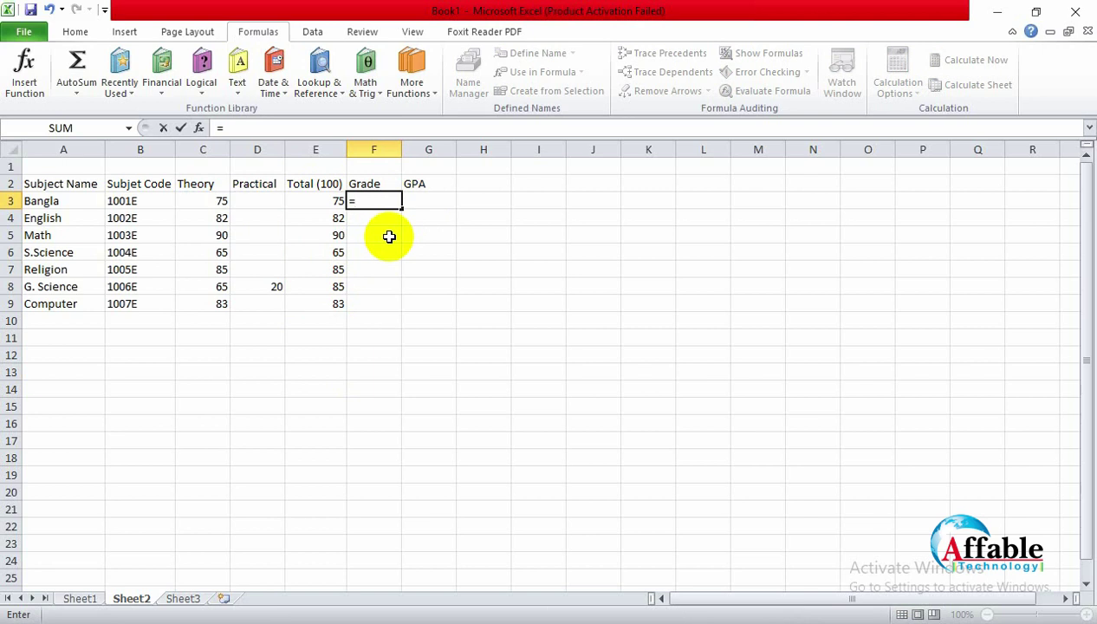
{"action": "type", "text": "if"}
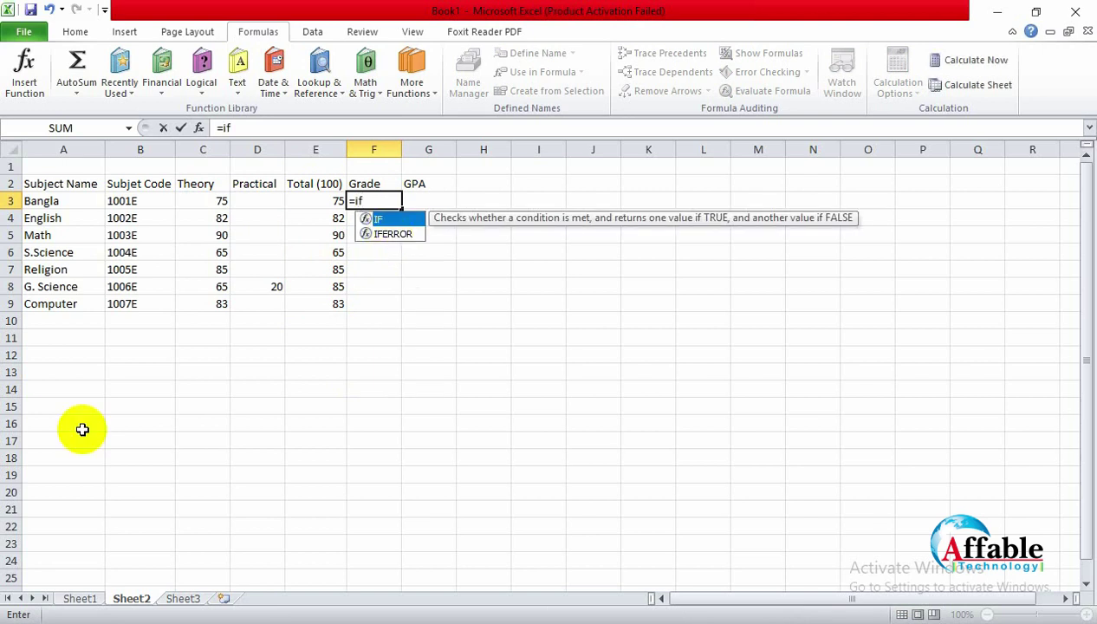
{"action": "left_click", "coordinate": [81, 599]}
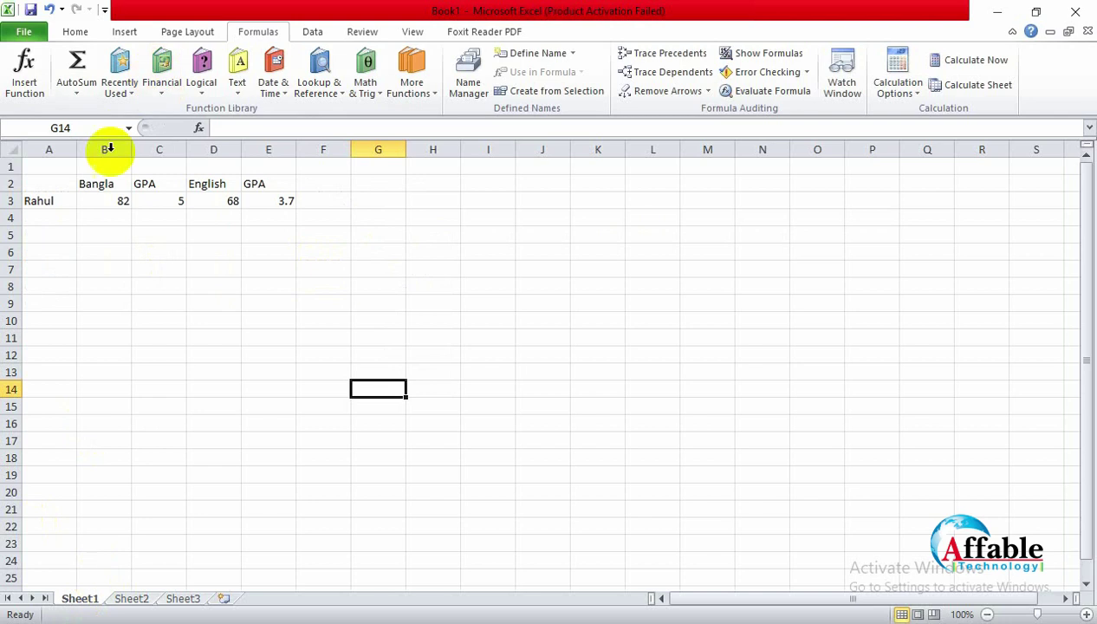
{"action": "left_click", "coordinate": [111, 201]}
{"action": "left_click", "coordinate": [150, 198]}
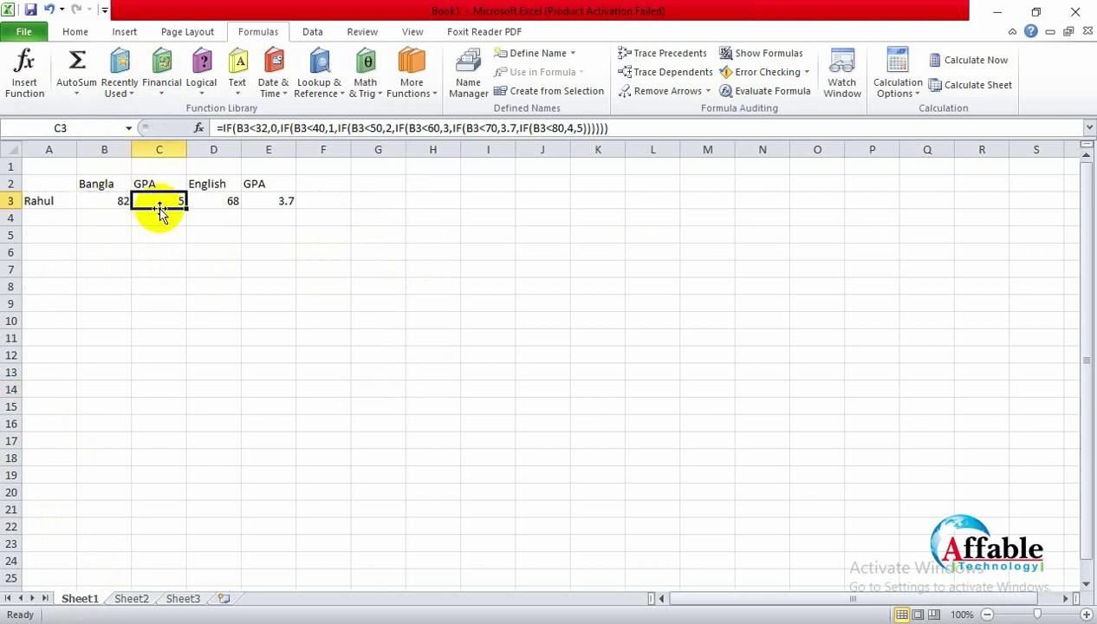
{"action": "scroll", "coordinate": [294, 220], "scroll_direction": "up", "scroll_amount": 3, "text": "ctrl"}
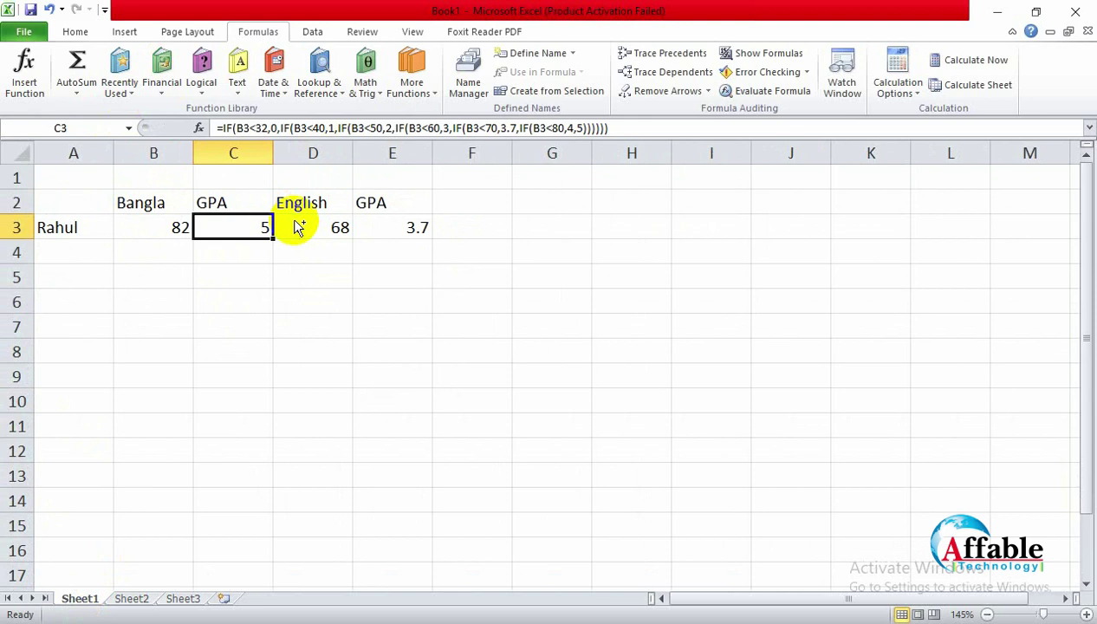
{"action": "scroll", "coordinate": [294, 220], "scroll_direction": "up", "scroll_amount": 2, "text": "ctrl"}
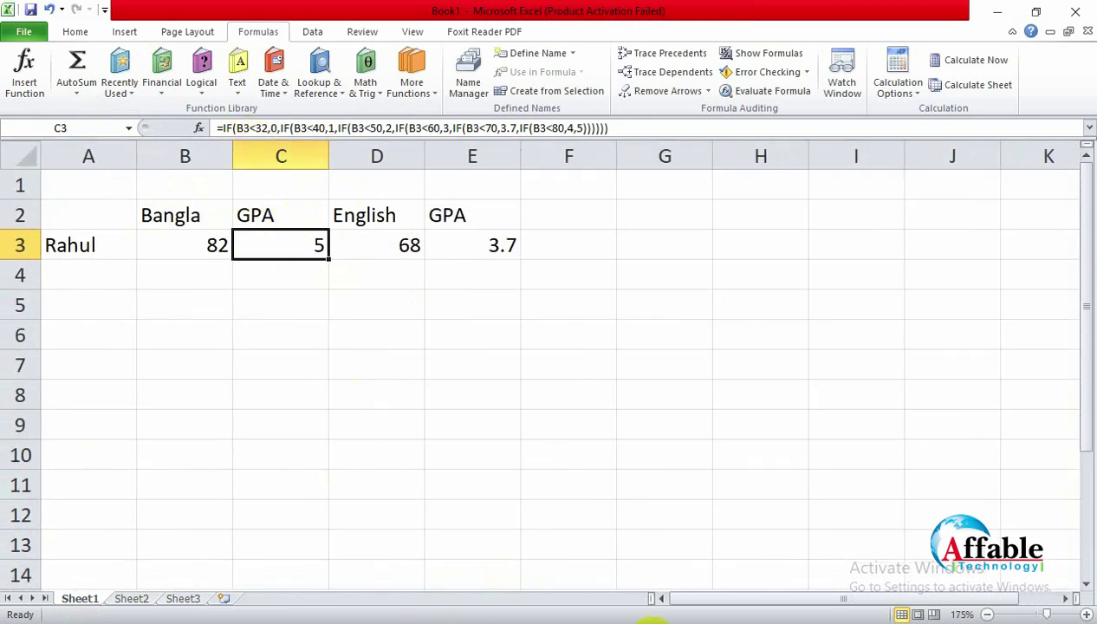
{"action": "mouse_move", "coordinate": [651, 621]}
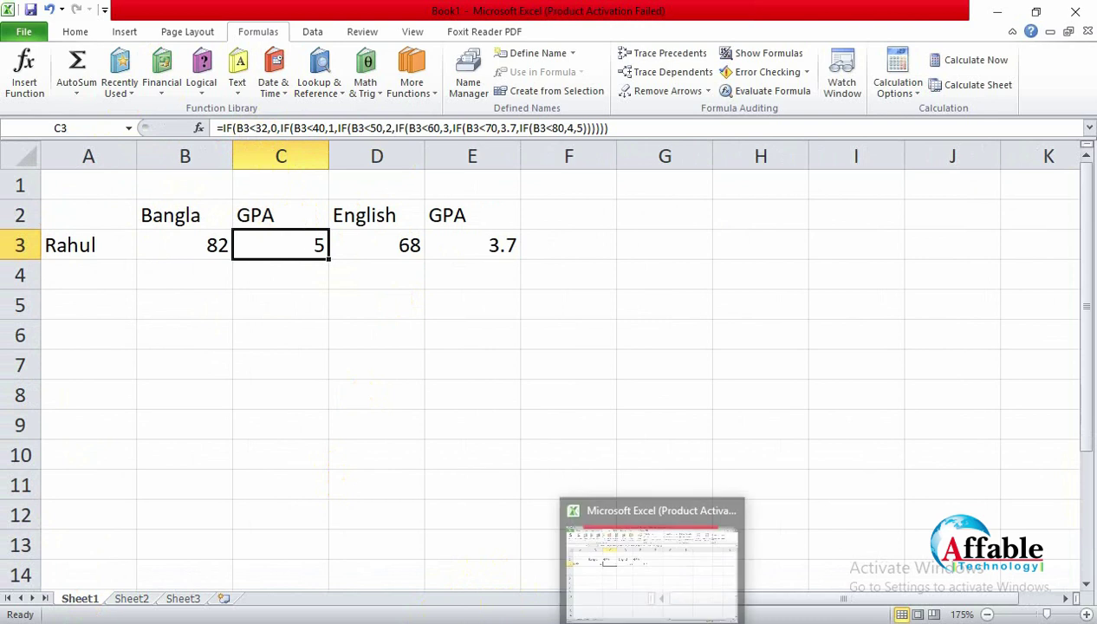
{"action": "left_click", "coordinate": [654, 569]}
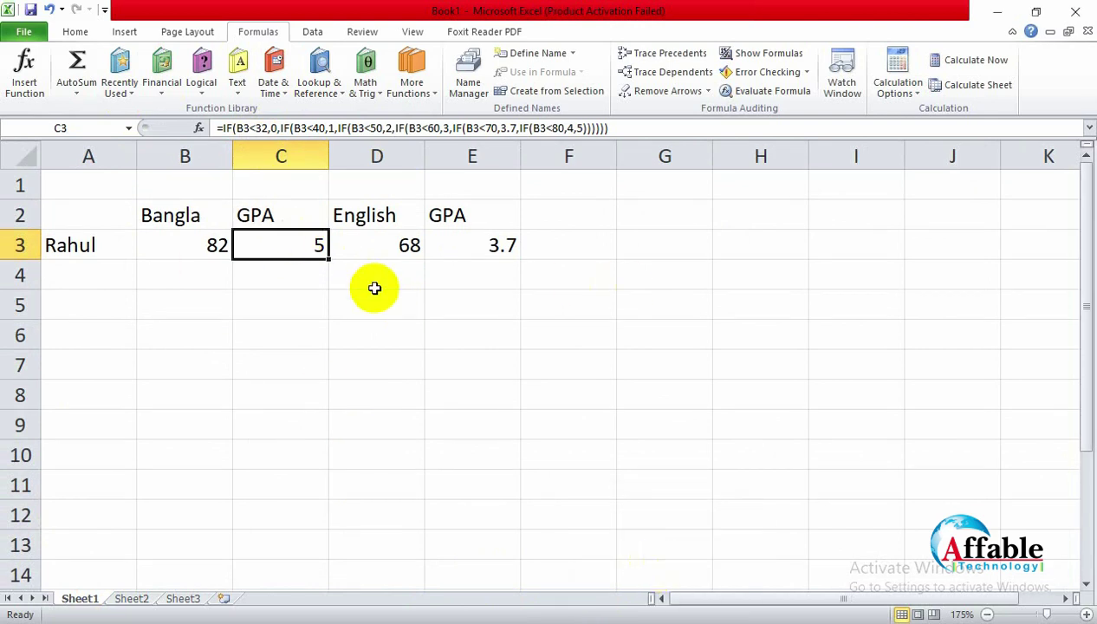
{"action": "left_click", "coordinate": [141, 601]}
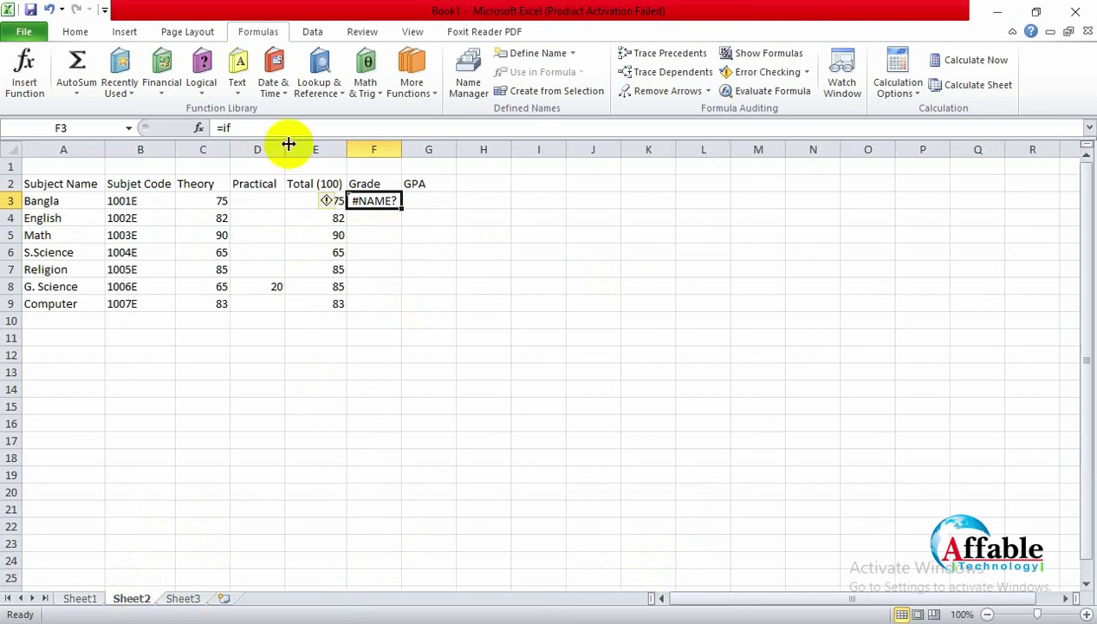
Step: Delete the broken #NAME? formula from Grade cell F3
{"action": "left_click", "coordinate": [436, 252]}
{"action": "left_click", "coordinate": [376, 203]}
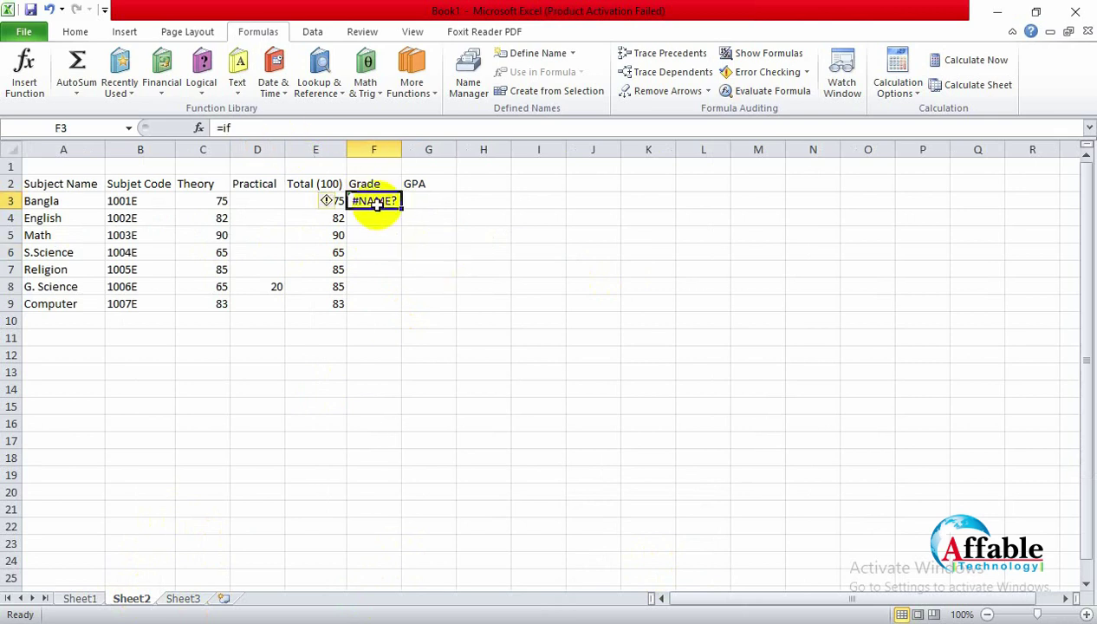
{"action": "key", "text": "Delete"}
Step: Start an =IF(E3 formula in F3, then cancel the unfinished entry
{"action": "left_click", "coordinate": [537, 355]}
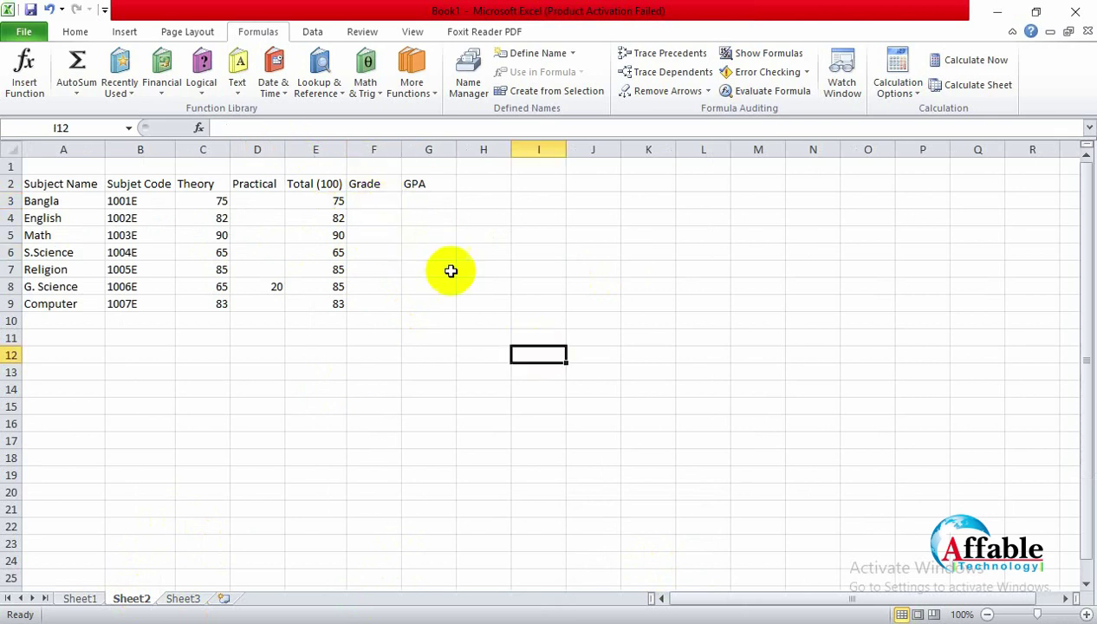
{"action": "left_click", "coordinate": [379, 200]}
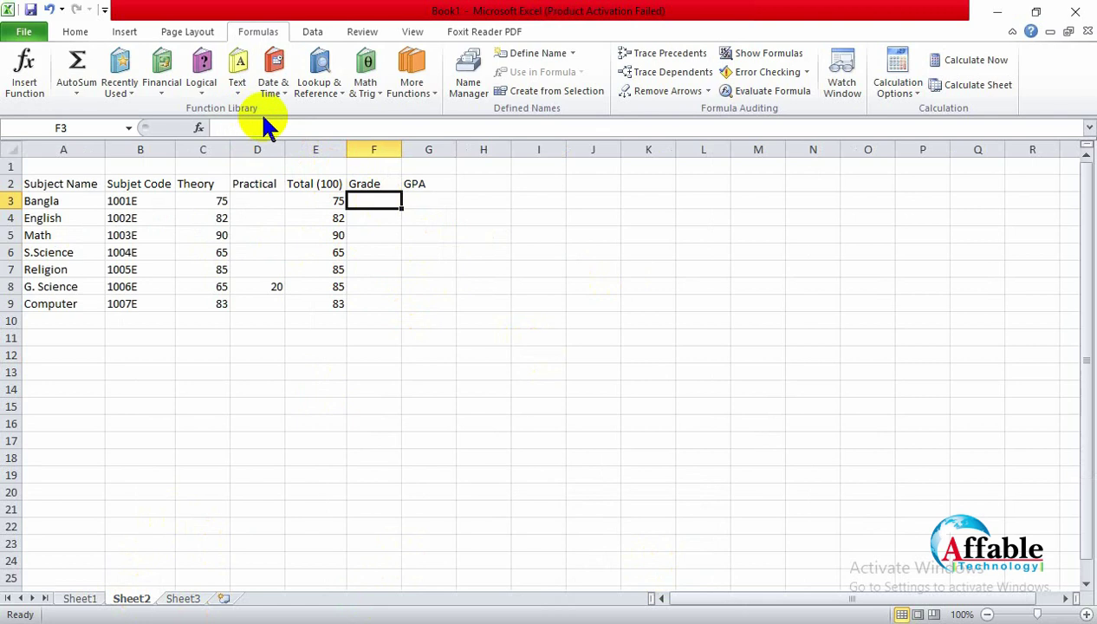
{"action": "type", "text": "=if"}
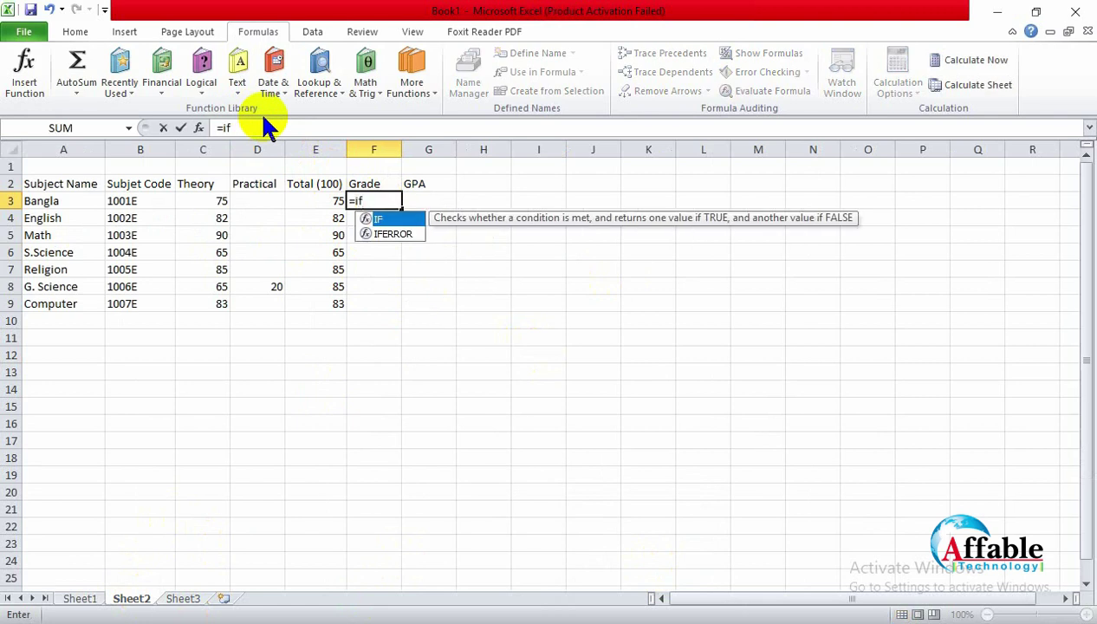
{"action": "type", "text": "("}
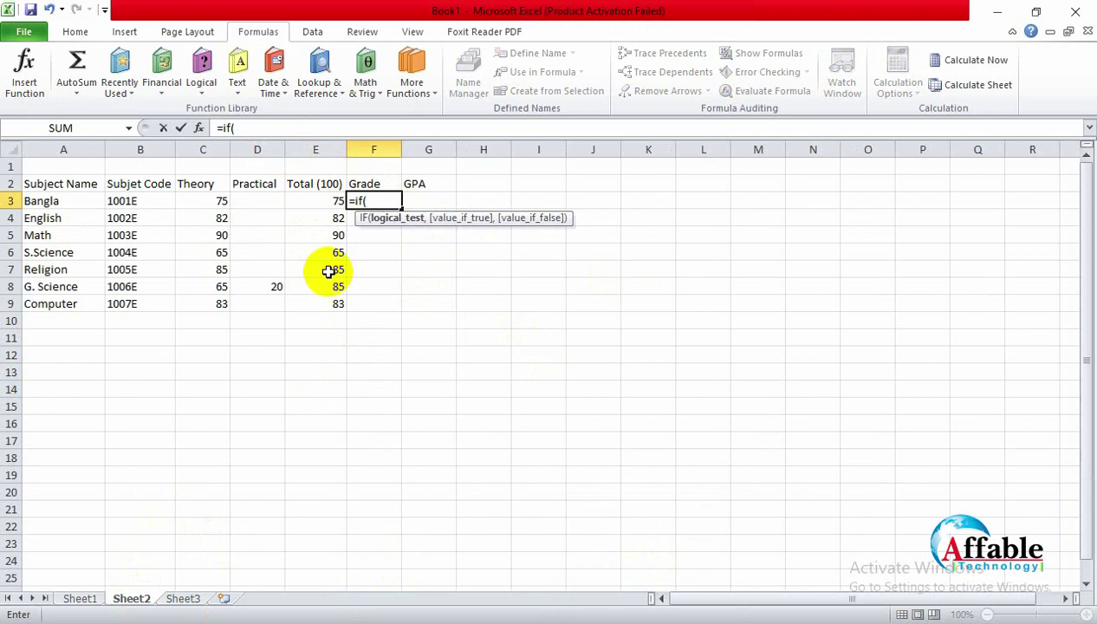
{"action": "left_click", "coordinate": [310, 199]}
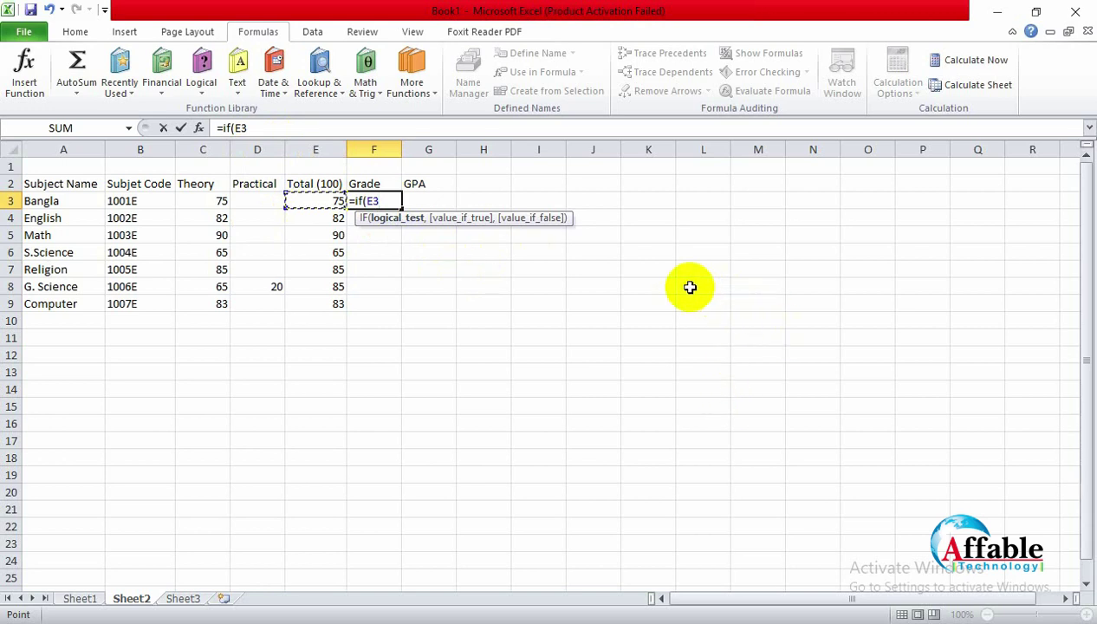
{"action": "key", "text": "Escape"}
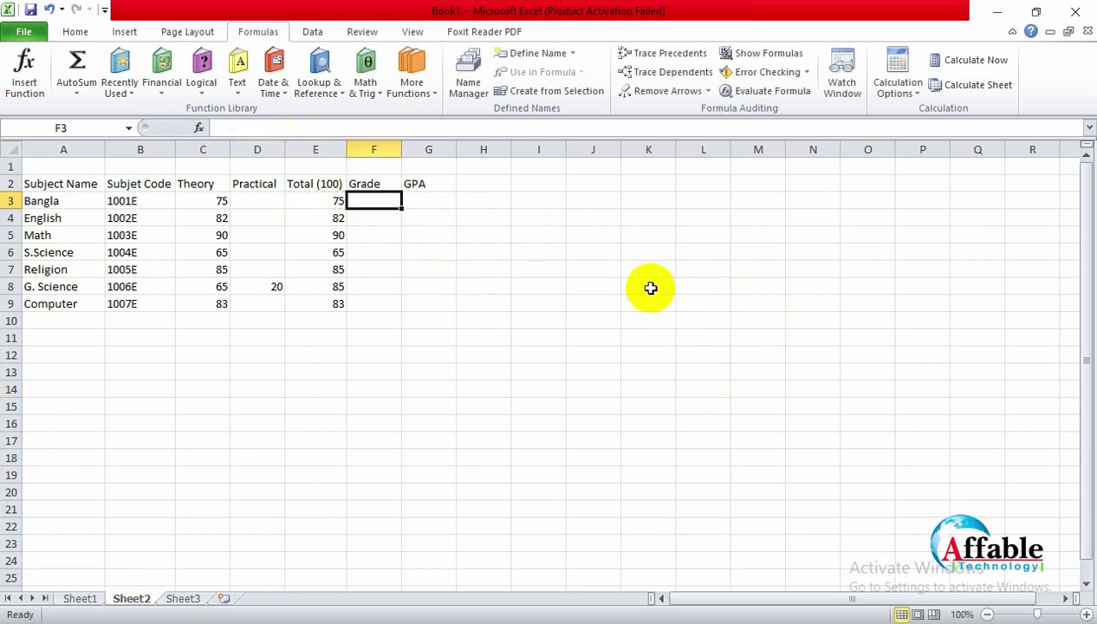
{"action": "left_click", "coordinate": [647, 287]}
{"action": "left_click", "coordinate": [692, 428]}
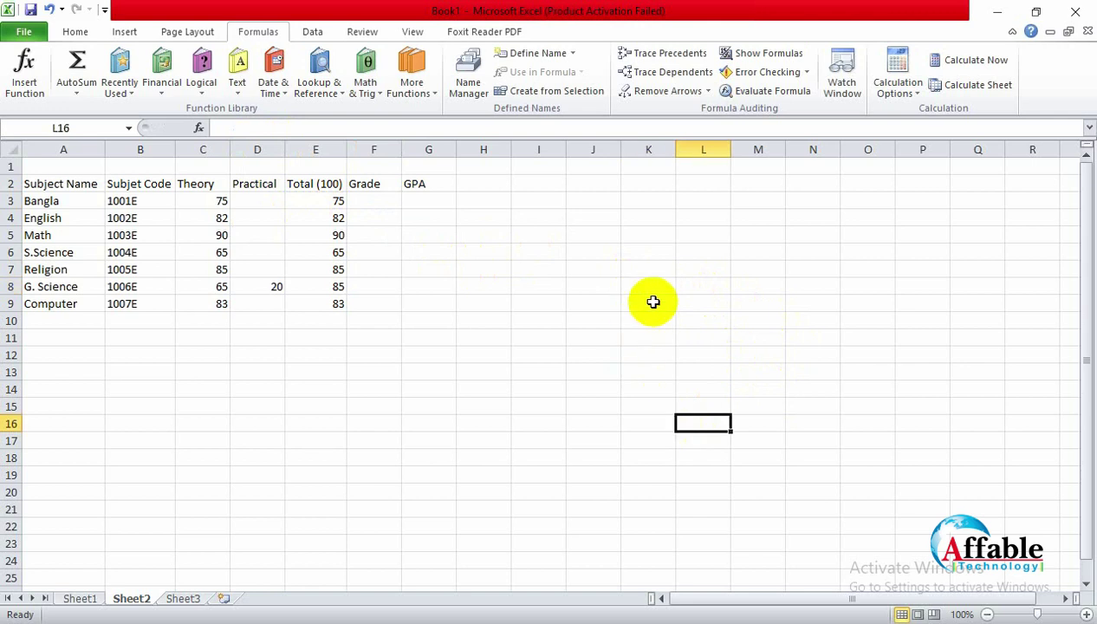
{"action": "left_click", "coordinate": [636, 303]}
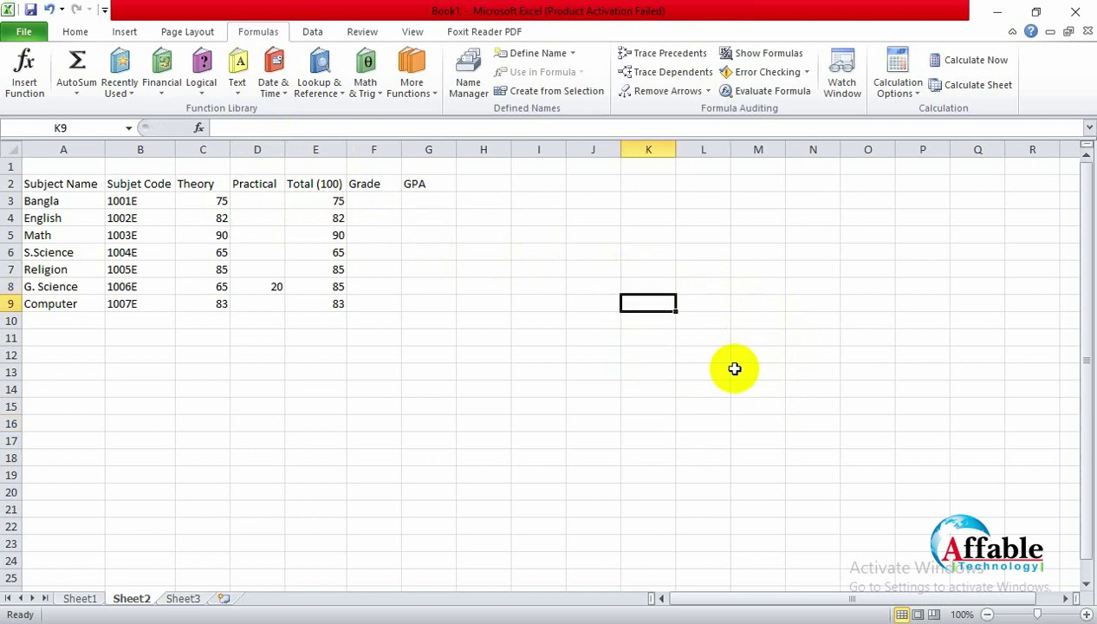
Step: Enter the first grade-scale row in K9:M9: 80-100, A+, 5.00
{"action": "type", "text": "80"}
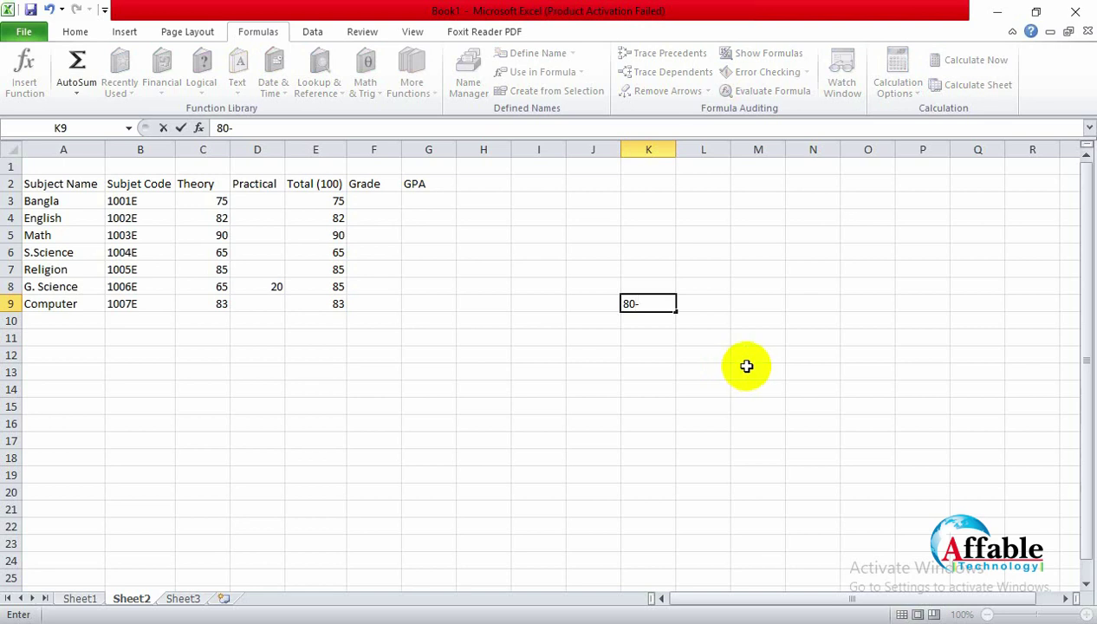
{"action": "type", "text": "-100"}
{"action": "left_click", "coordinate": [705, 299]}
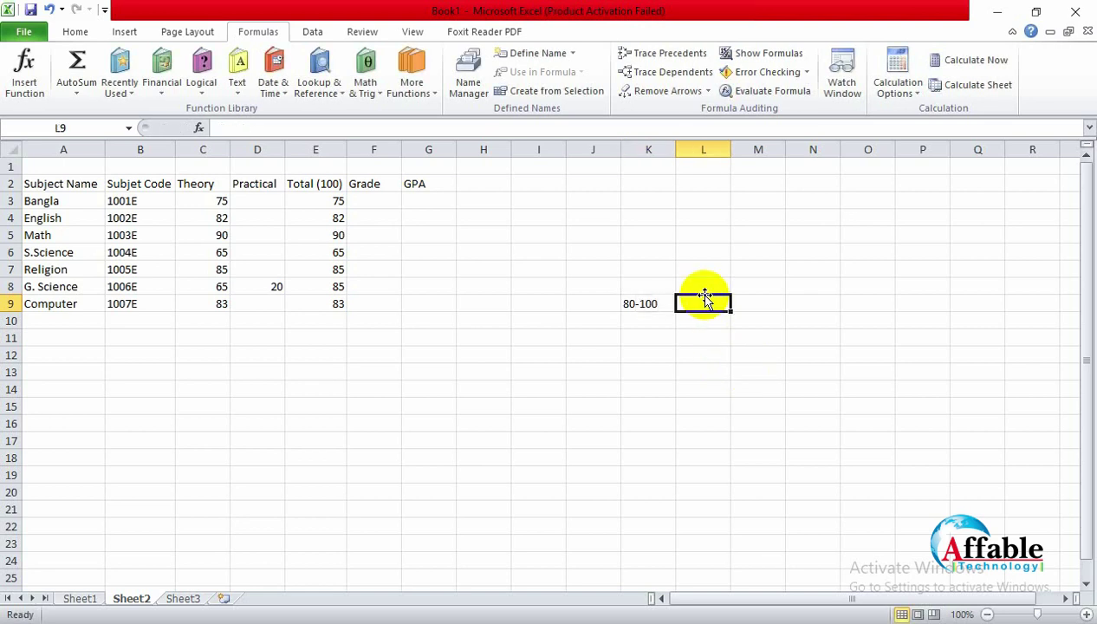
{"action": "type", "text": "A+"}
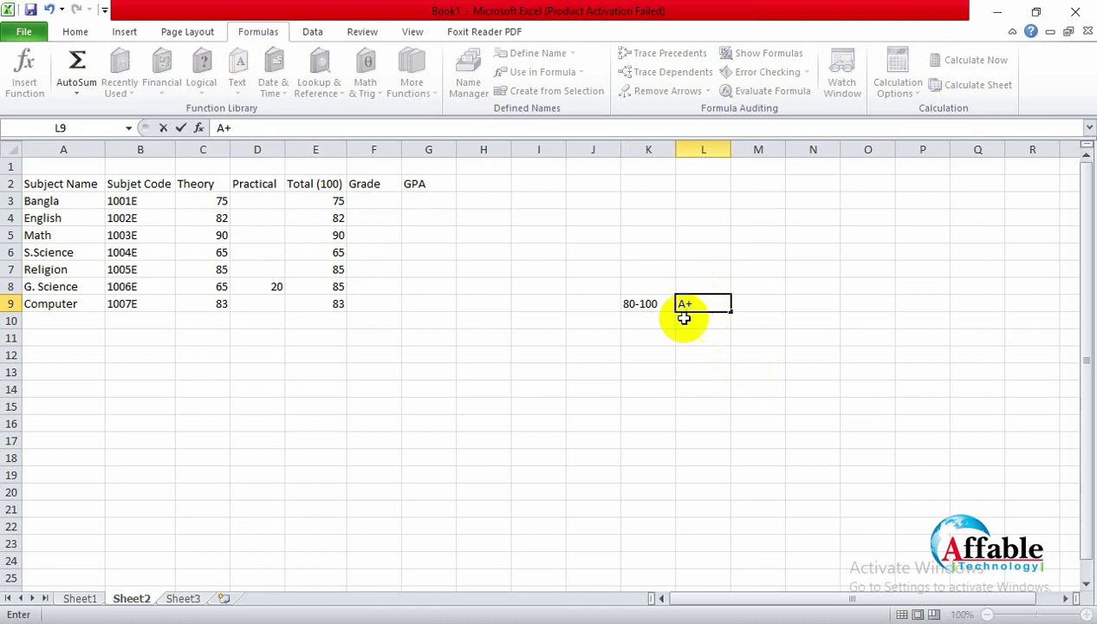
{"action": "left_click", "coordinate": [746, 307]}
{"action": "type", "text": "5"}
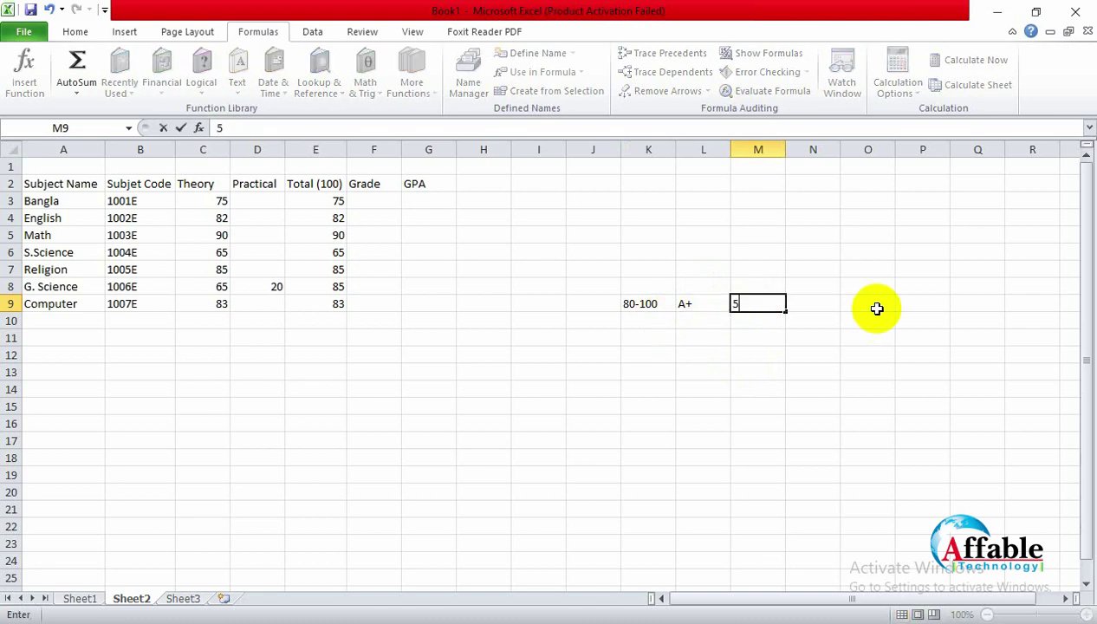
{"action": "type", "text": ".00"}
{"action": "left_click", "coordinate": [645, 317]}
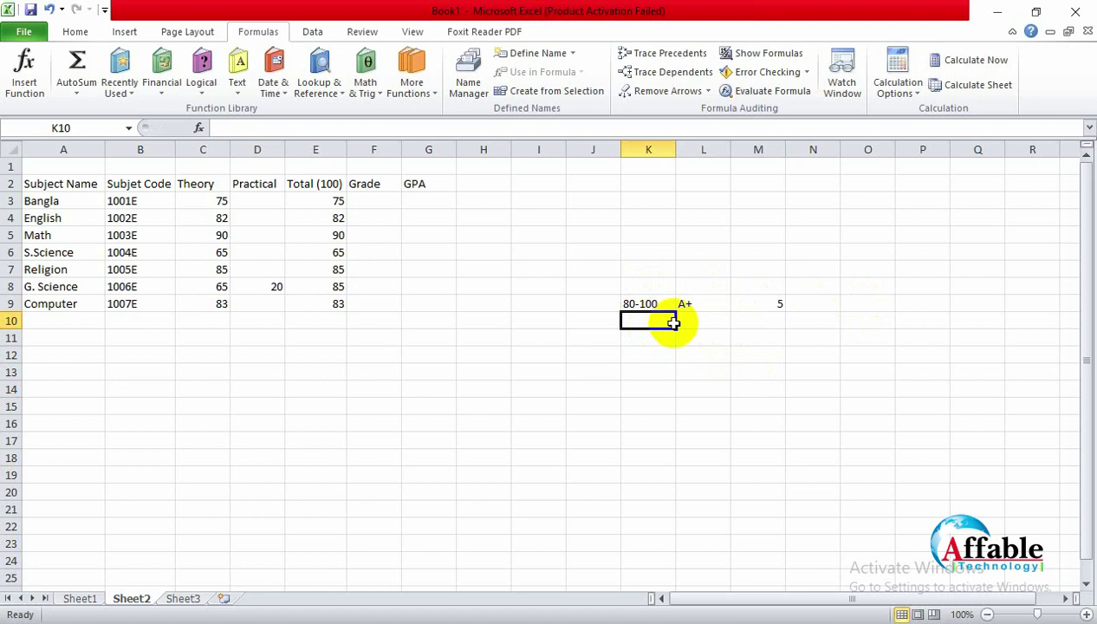
Step: Enter the second row in K10:M10: 60-79, grade A, 4.00 points
{"action": "type", "text": "60-7"}
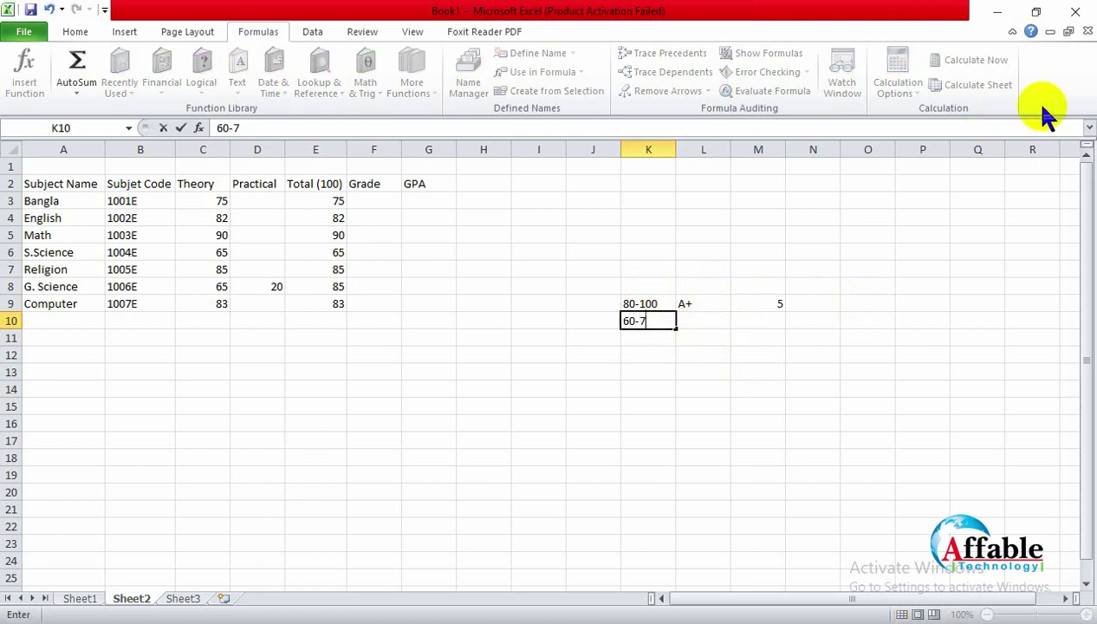
{"action": "type", "text": "9"}
{"action": "key", "text": "Tab"}
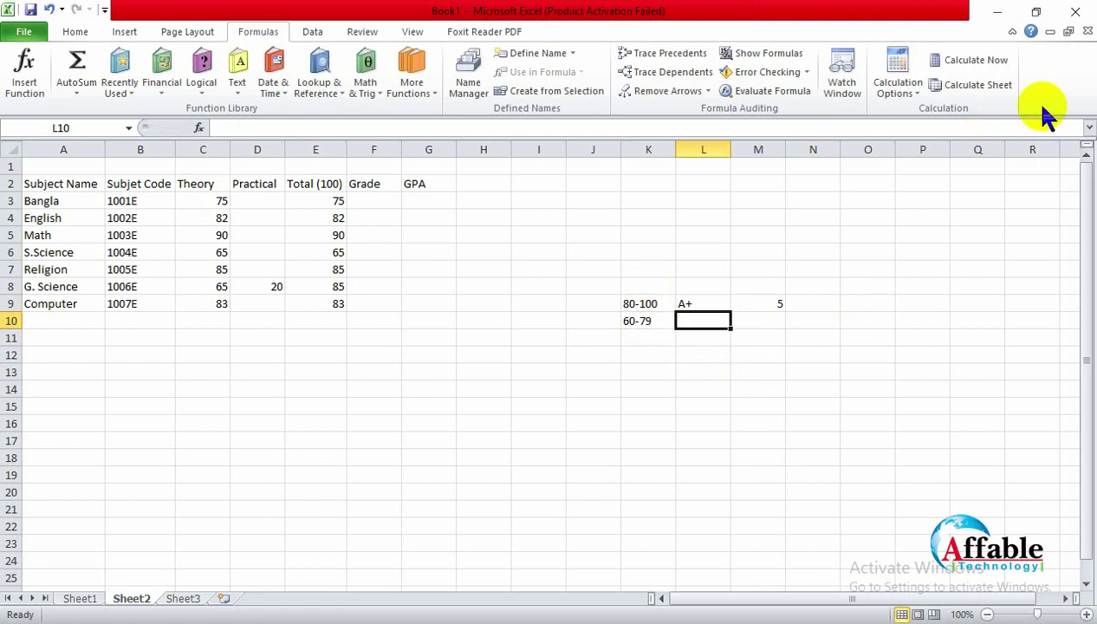
{"action": "type", "text": "A+"}
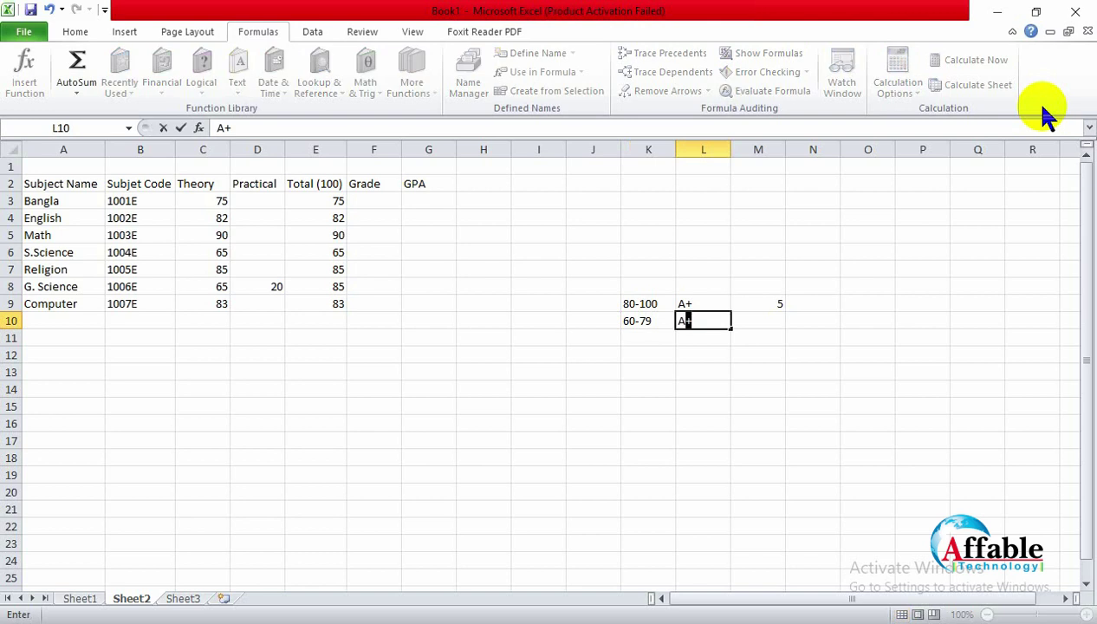
{"action": "key", "text": "Tab"}
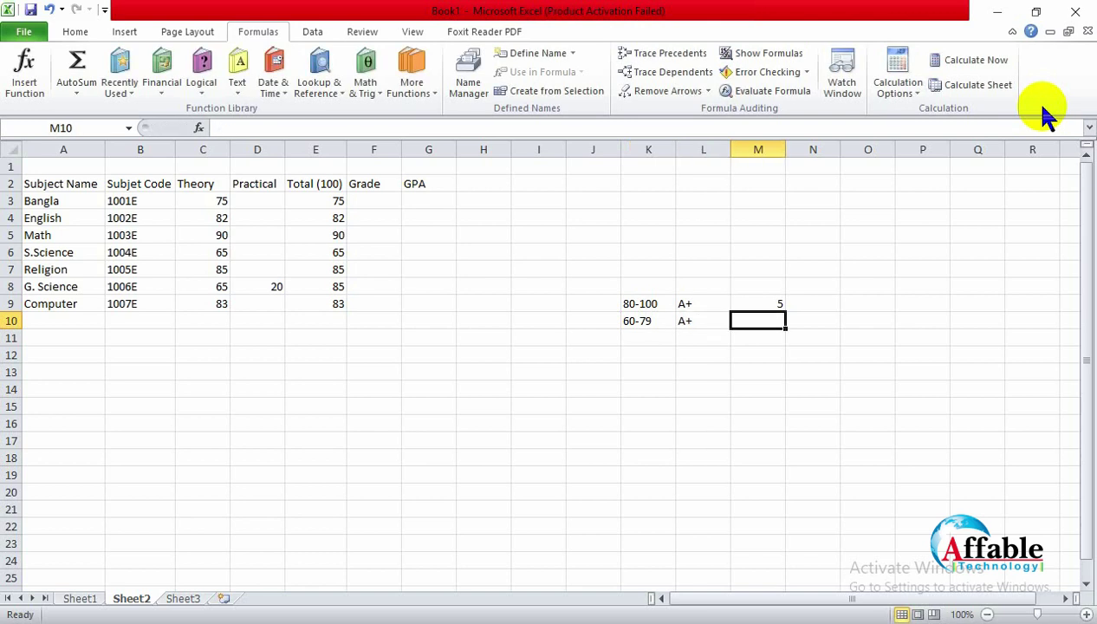
{"action": "key", "text": "Left"}
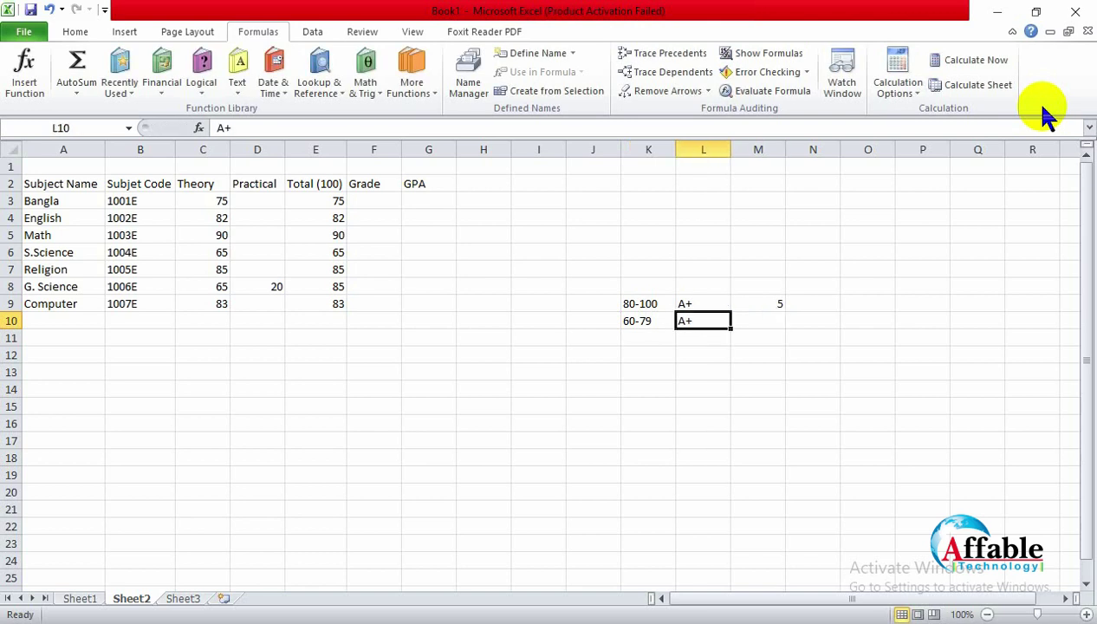
{"action": "type", "text": "A"}
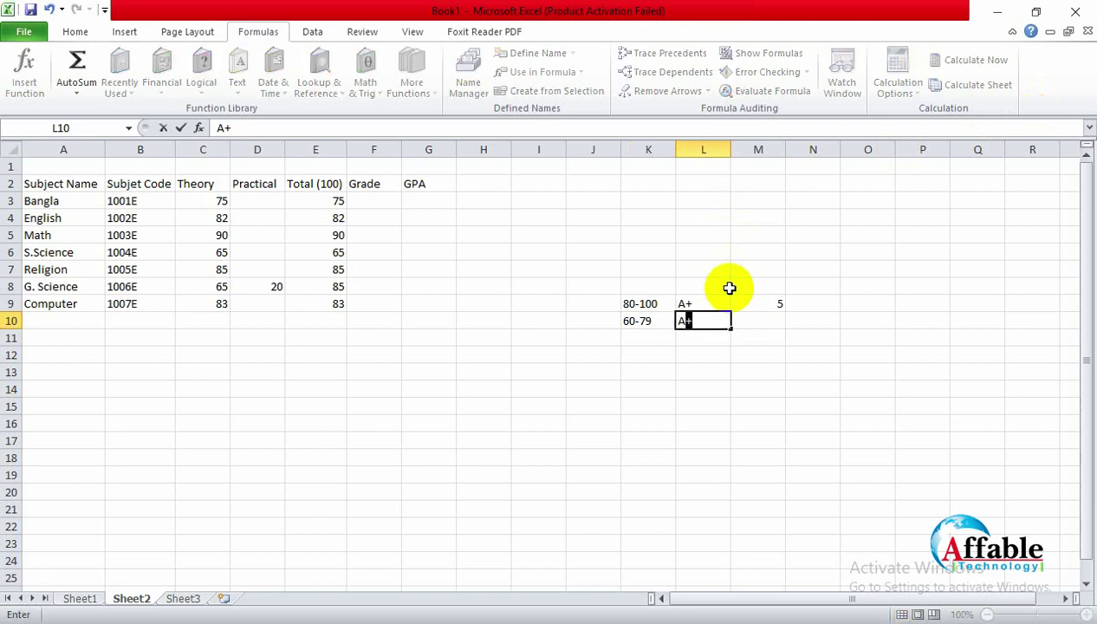
{"action": "key", "text": "Tab"}
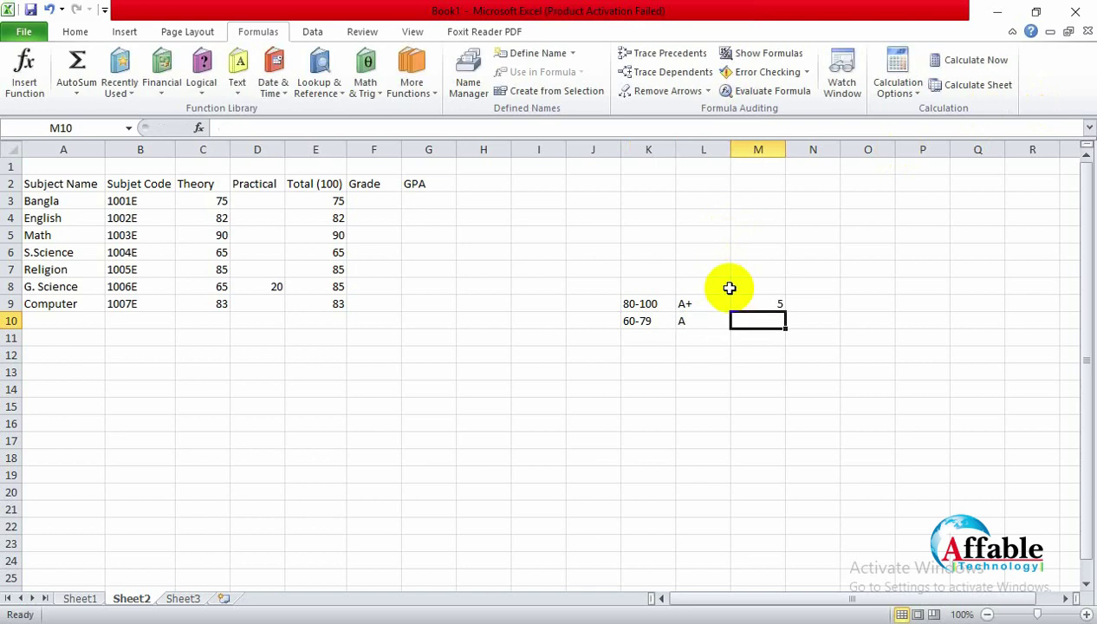
{"action": "type", "text": "4.00"}
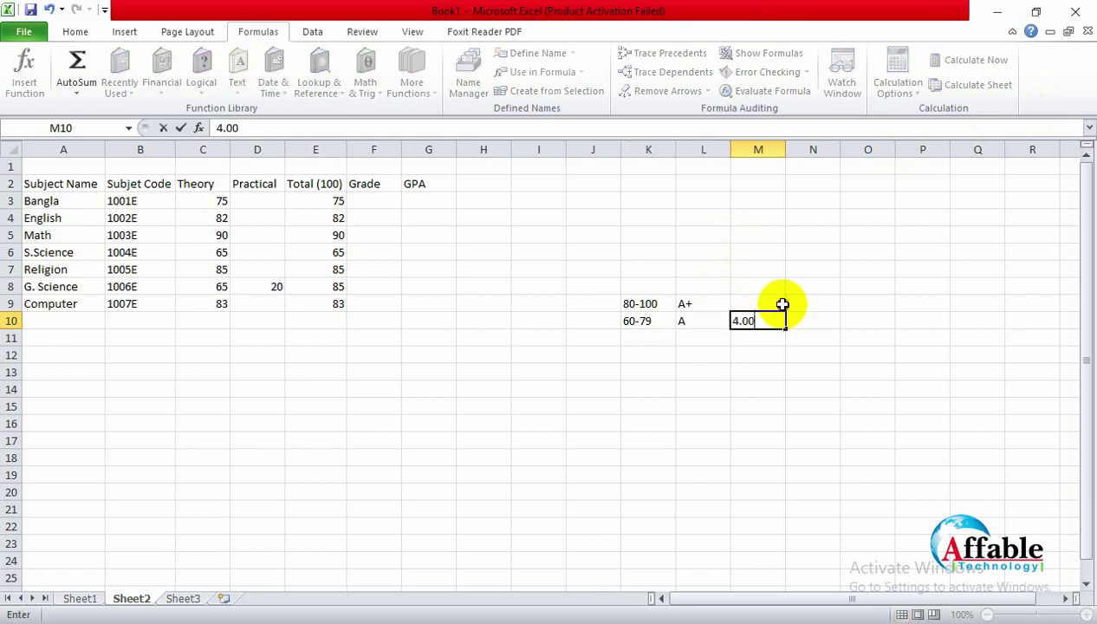
Step: Re-enter 5.00 as the A+ grade point in M9
{"action": "left_click", "coordinate": [782, 304]}
{"action": "type", "text": "5.00"}
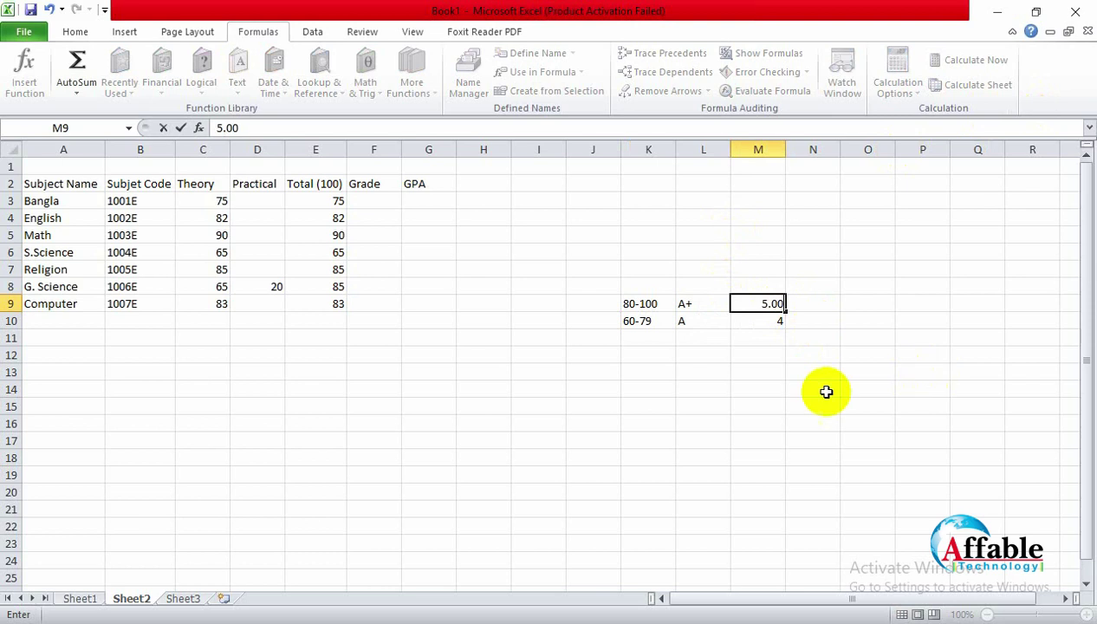
{"action": "left_click", "coordinate": [743, 386]}
{"action": "left_click", "coordinate": [777, 316]}
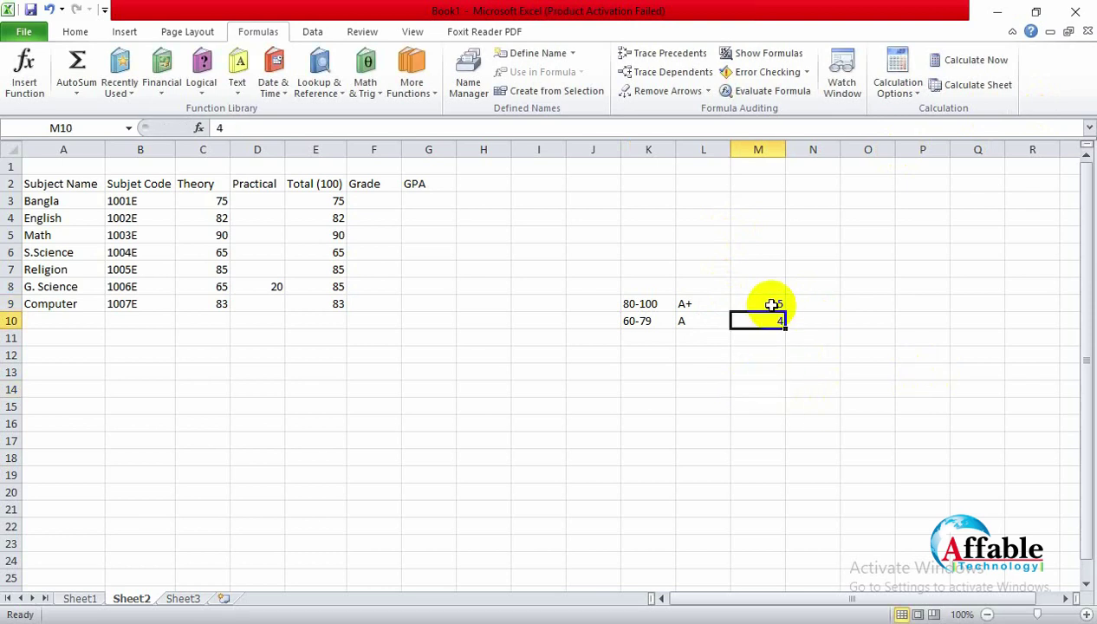
Step: Add two decimal places to the grade points in M9:M10 so they read 5.00 and 4.00
{"action": "left_click_drag", "start_coordinate": [773, 305], "coordinate": [773, 321]}
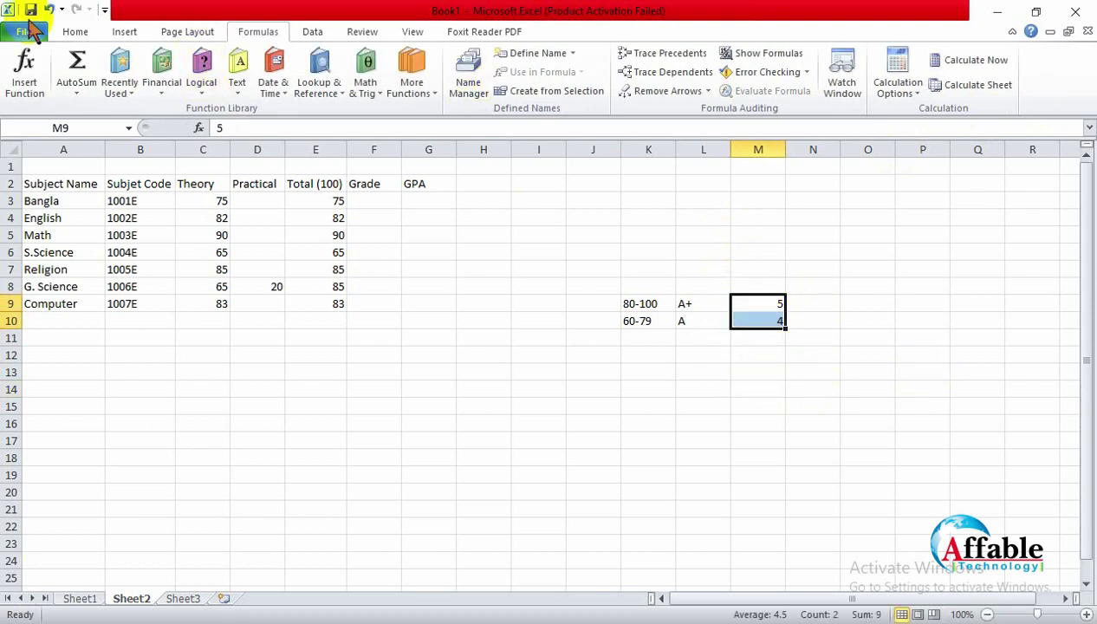
{"action": "left_click", "coordinate": [76, 32]}
{"action": "left_click", "coordinate": [625, 87]}
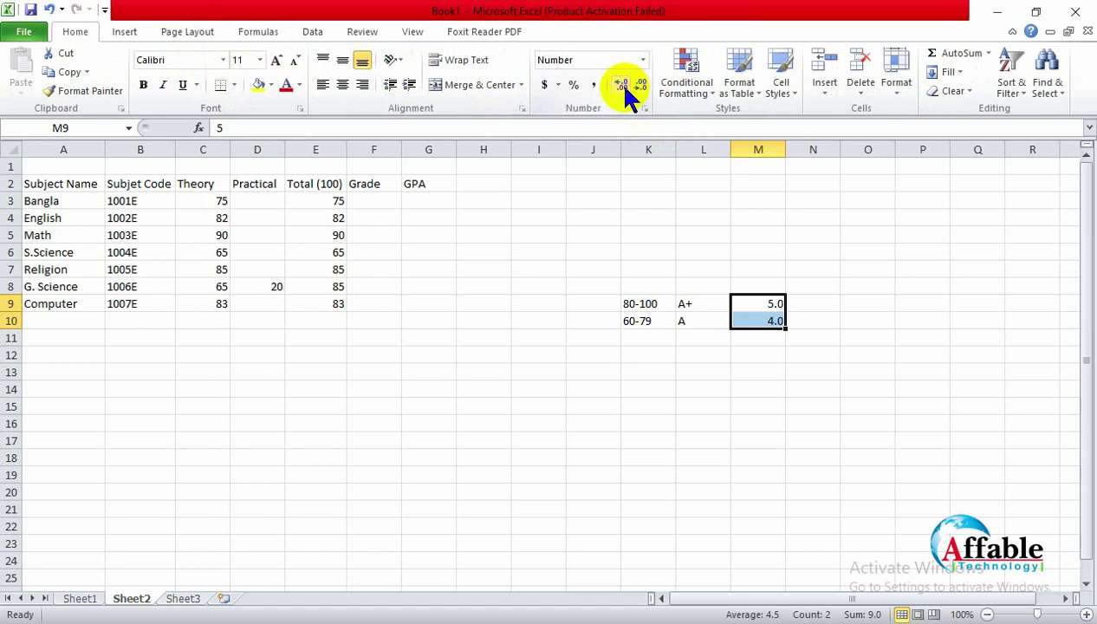
{"action": "left_click", "coordinate": [622, 86]}
{"action": "left_click", "coordinate": [777, 458]}
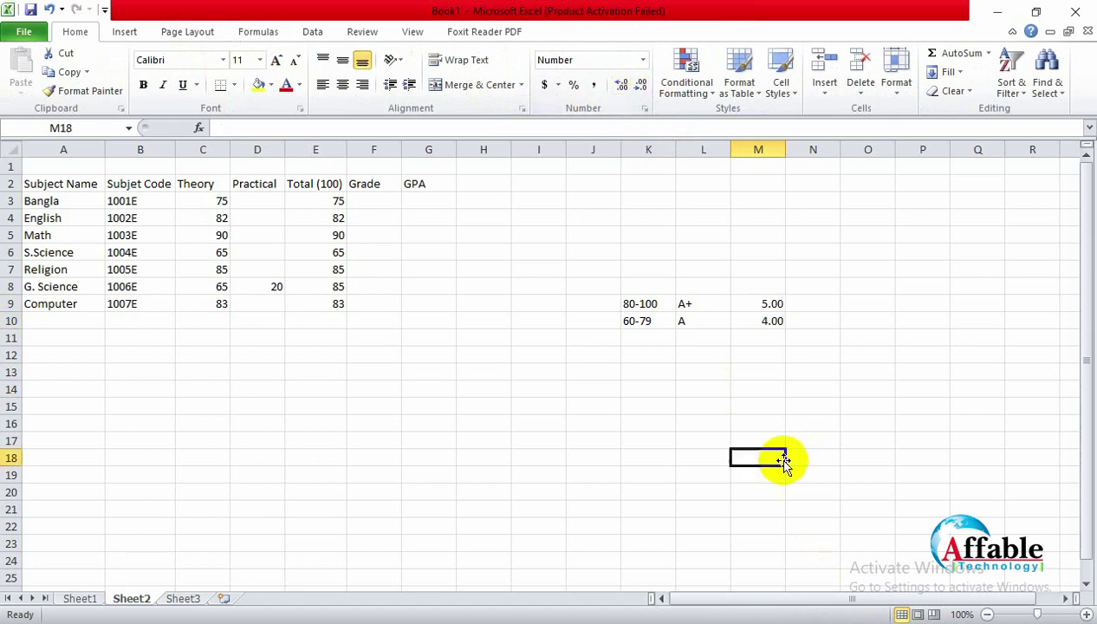
{"action": "left_click", "coordinate": [646, 338]}
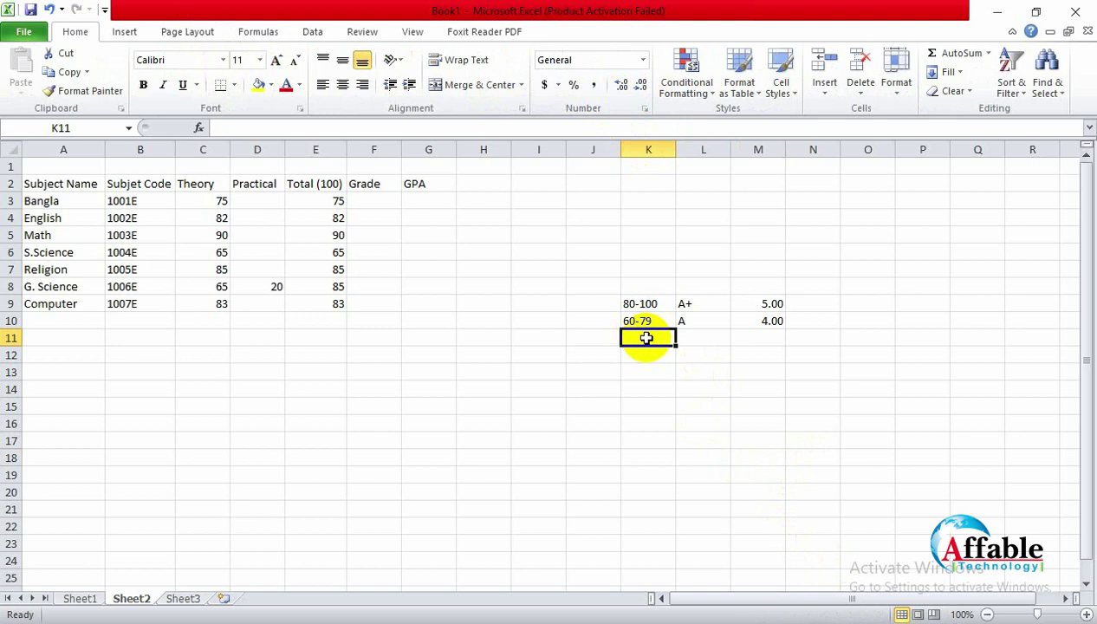
Step: Change the A range in K10 to 70-79 and enter 60-69 in K11
{"action": "type", "text": "50-"}
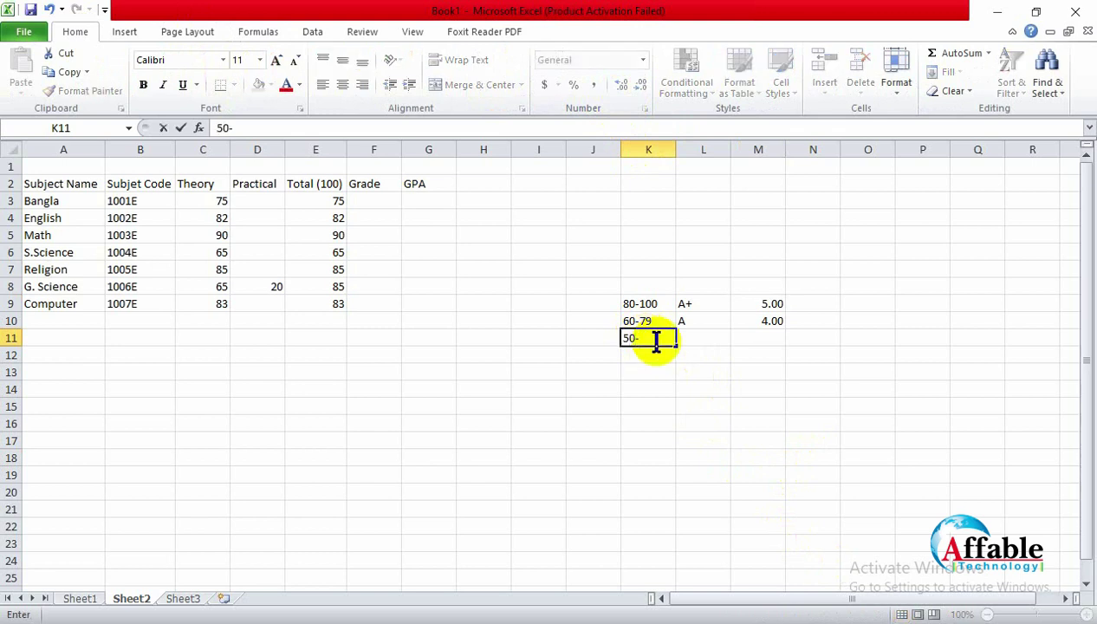
{"action": "type", "text": "59"}
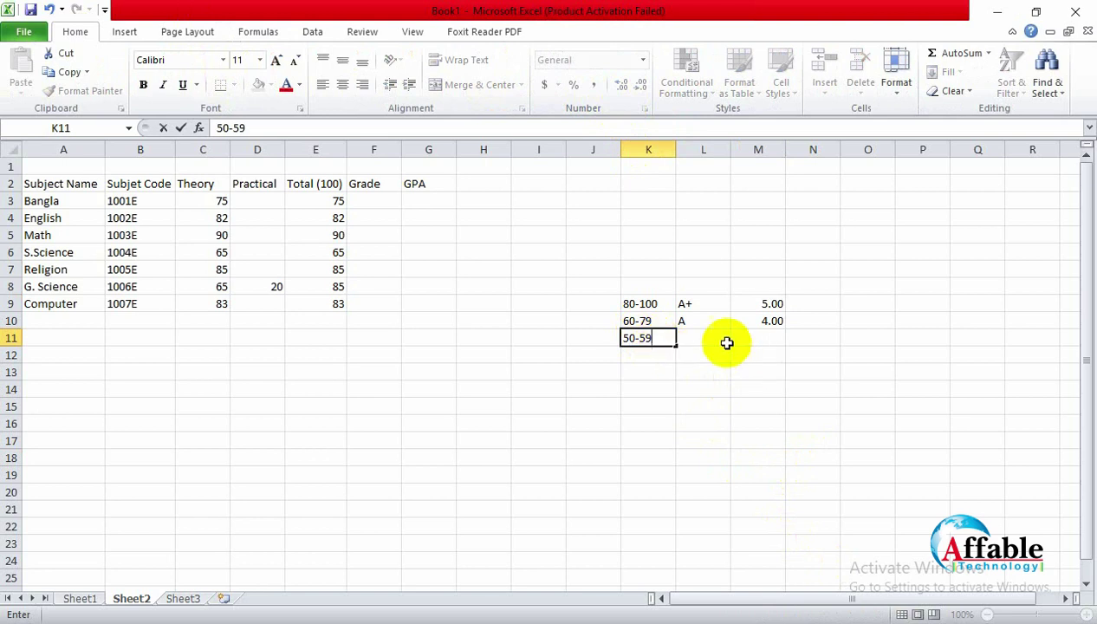
{"action": "left_click", "coordinate": [623, 338]}
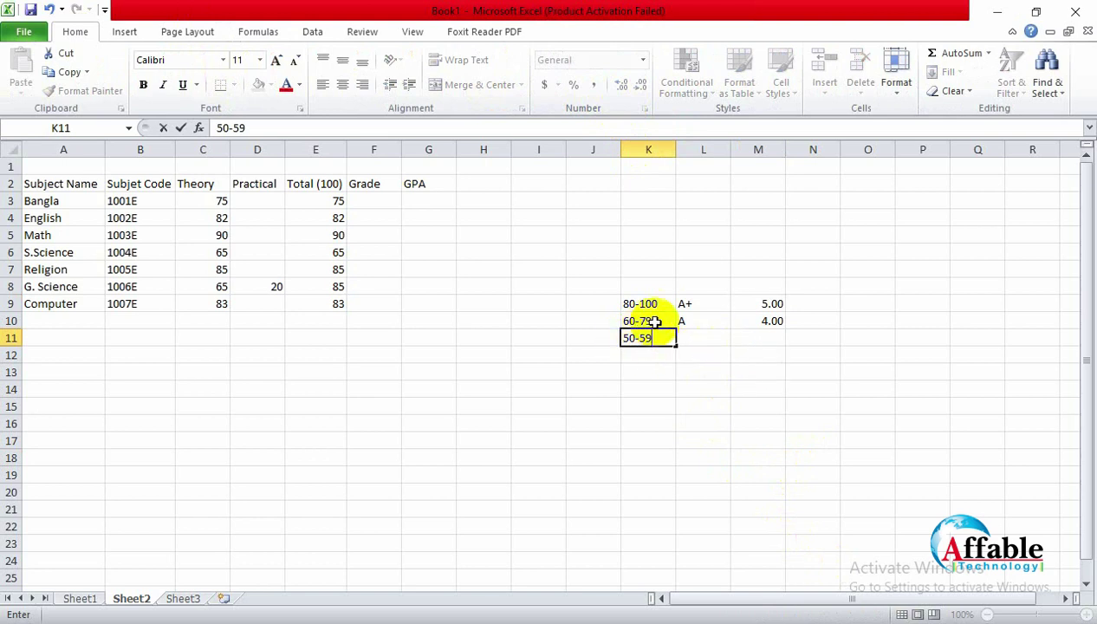
{"action": "left_click", "coordinate": [655, 321]}
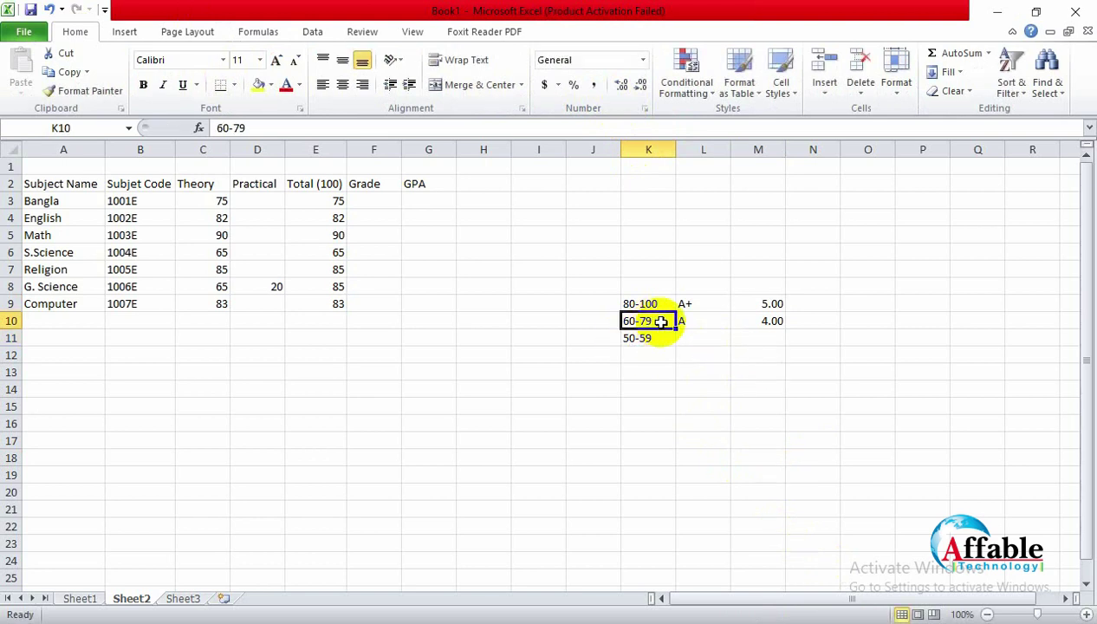
{"action": "double_click", "coordinate": [628, 321]}
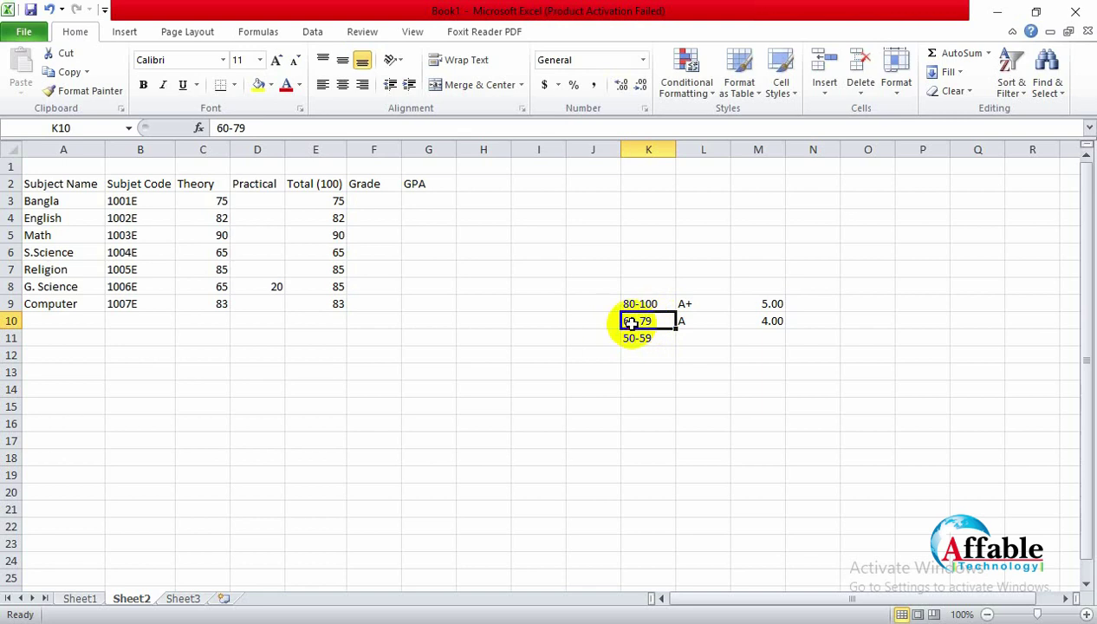
{"action": "key", "text": "BackSpace"}
{"action": "type", "text": "7"}
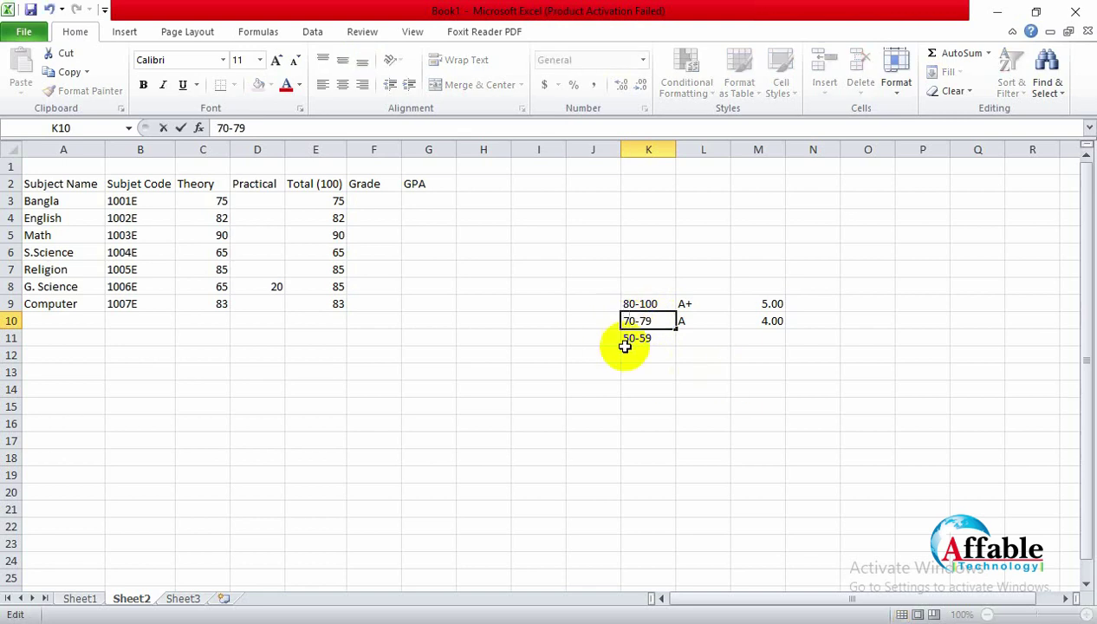
{"action": "left_click", "coordinate": [633, 338]}
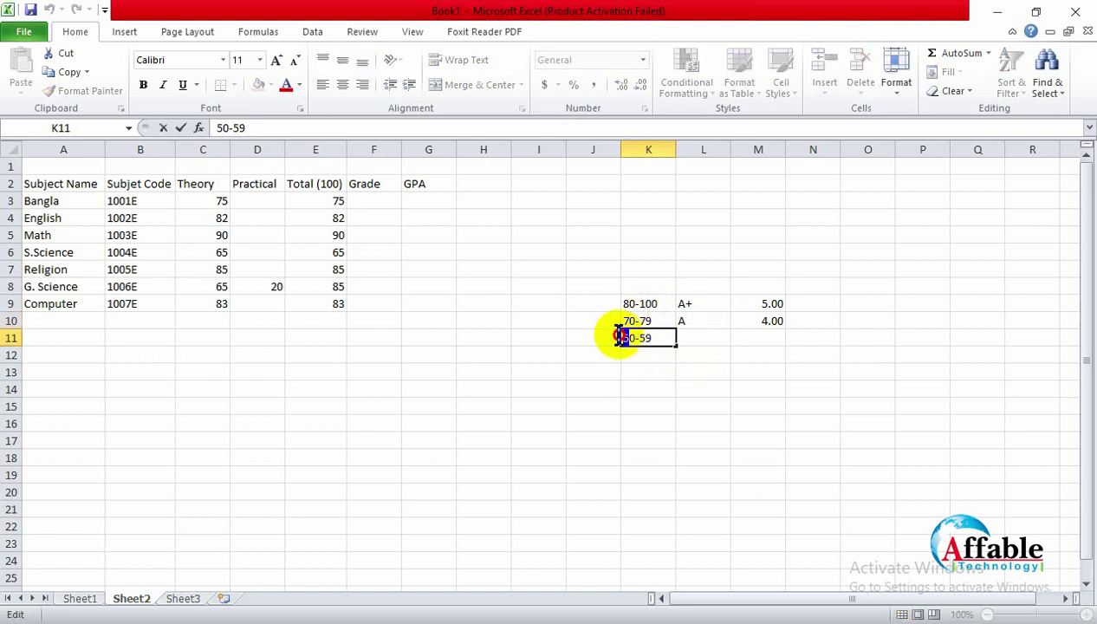
{"action": "type", "text": "6"}
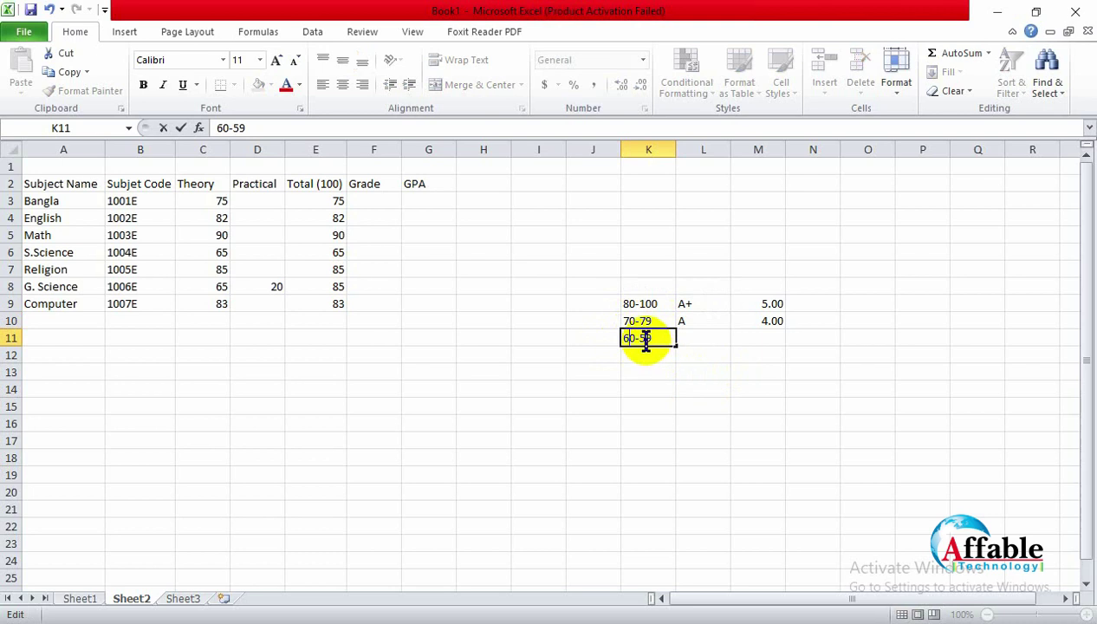
{"action": "left_click", "coordinate": [644, 338]}
{"action": "key", "text": "BackSpace"}
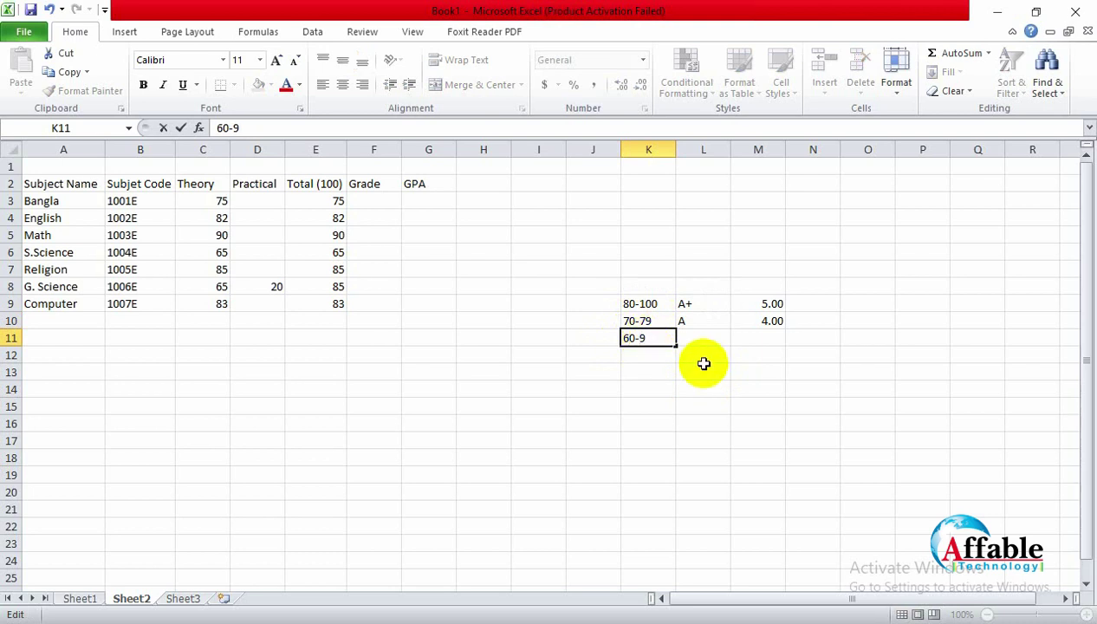
{"action": "type", "text": "6"}
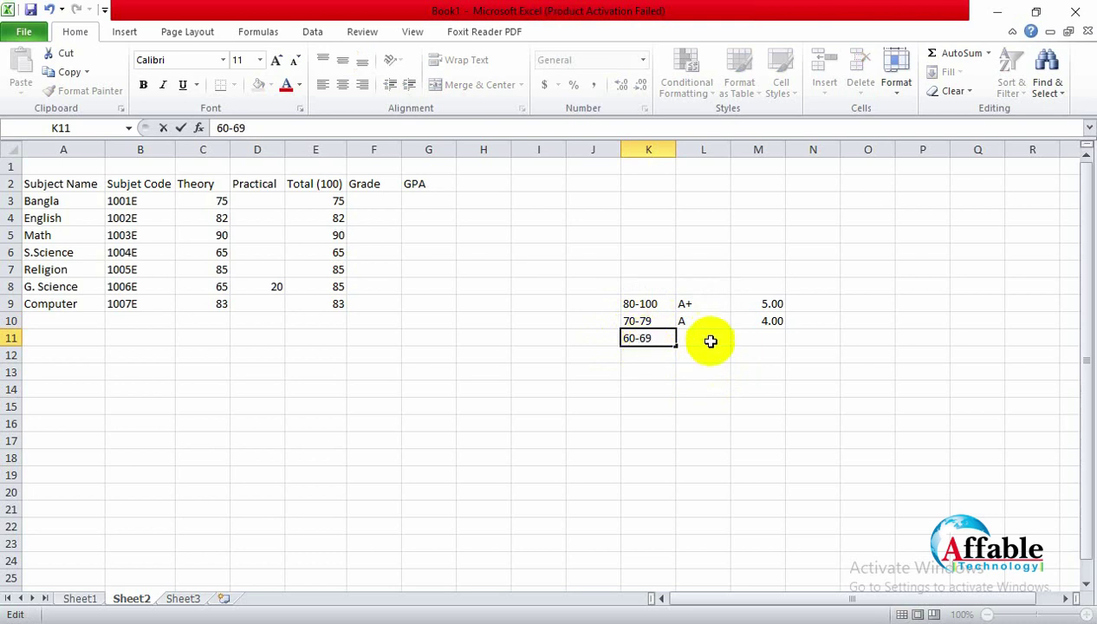
{"action": "left_click", "coordinate": [710, 341]}
Step: Give the 60-69 range grade A- worth 3.50 points
{"action": "type", "text": "A-"}
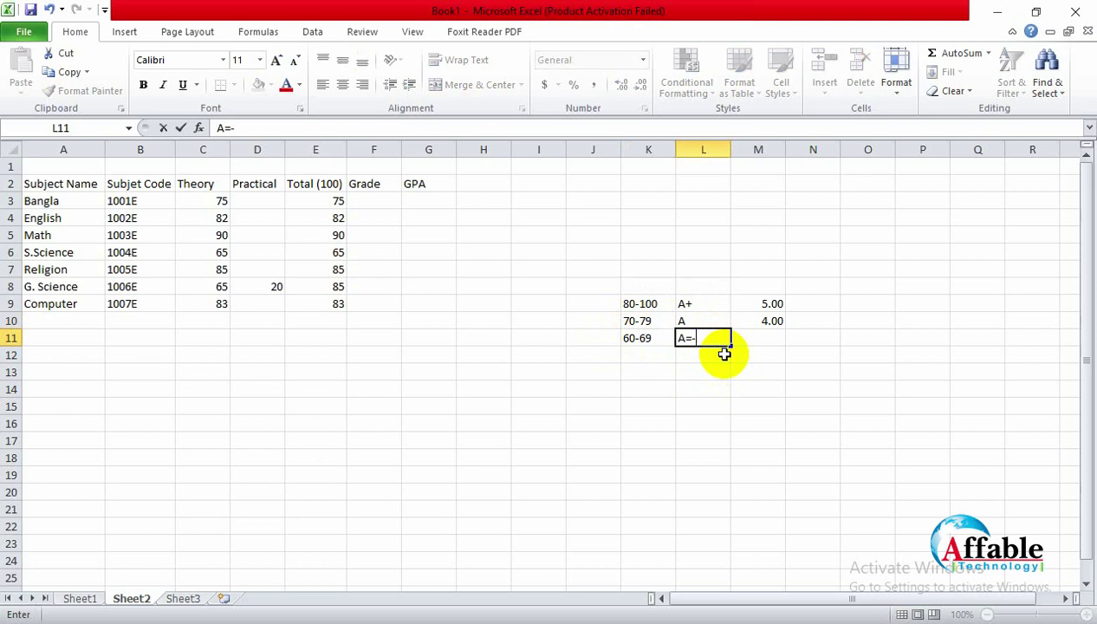
{"action": "key", "text": "BackSpace"}
{"action": "type", "text": "_"}
{"action": "key", "text": "BackSpace"}
{"action": "type", "text": "+"}
{"action": "key", "text": "BackSpace"}
{"action": "type", "text": "-"}
{"action": "key", "text": "Tab"}
{"action": "type", "text": "3.50"}
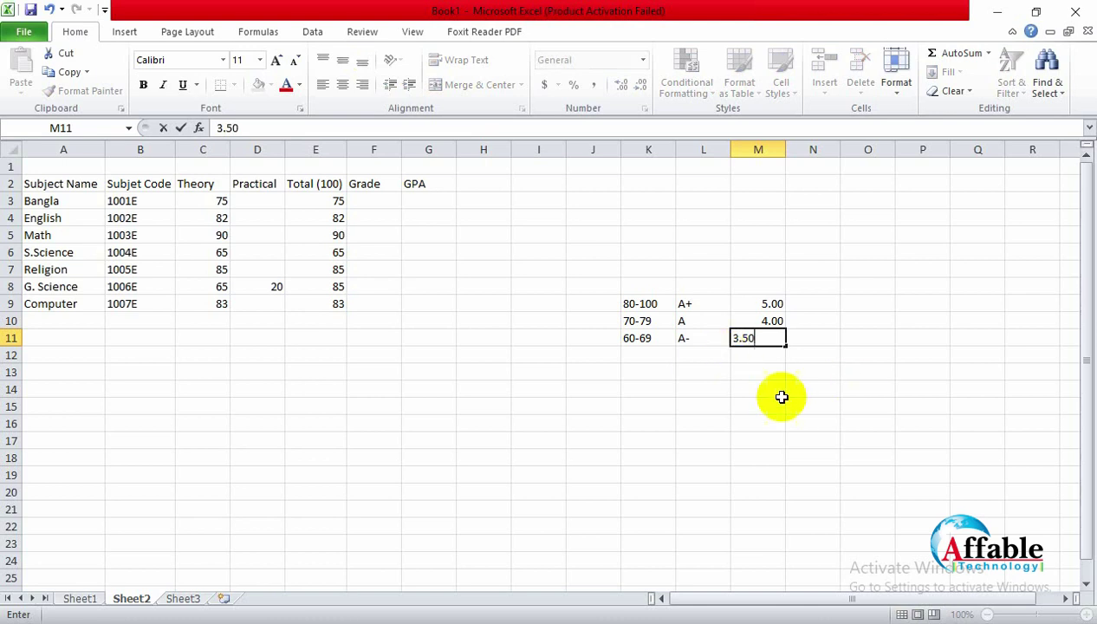
{"action": "left_click", "coordinate": [714, 387]}
{"action": "left_click", "coordinate": [646, 351]}
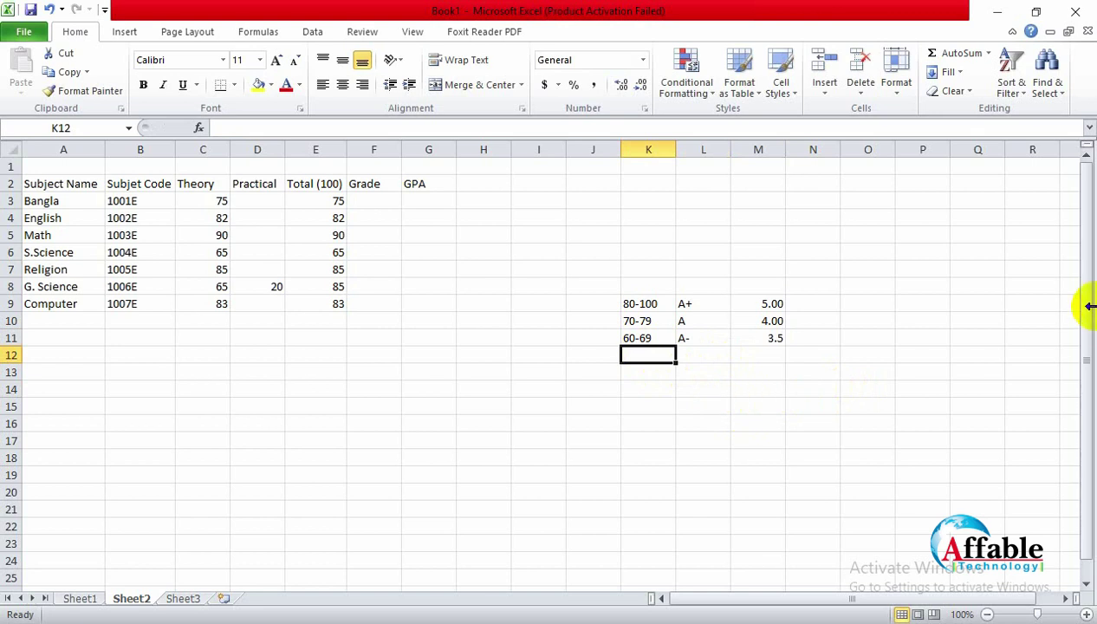
Step: Add grade-scale rows 50-59 B 3.00 and 40-49 C 2.00 in K12:M13
{"action": "type", "text": "50-59"}
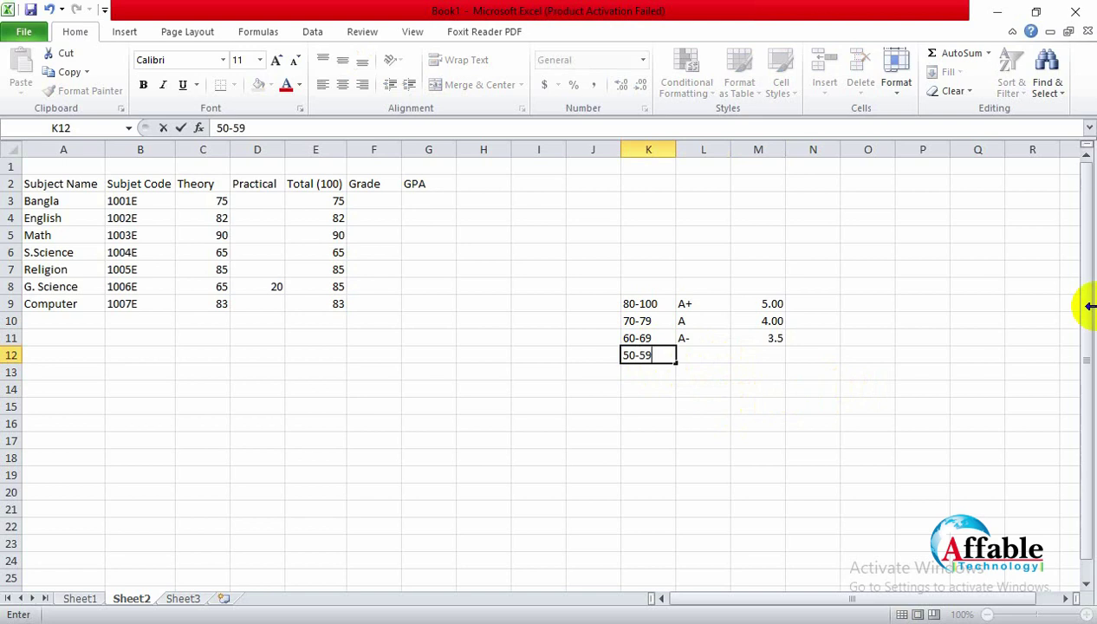
{"action": "key", "text": "Tab"}
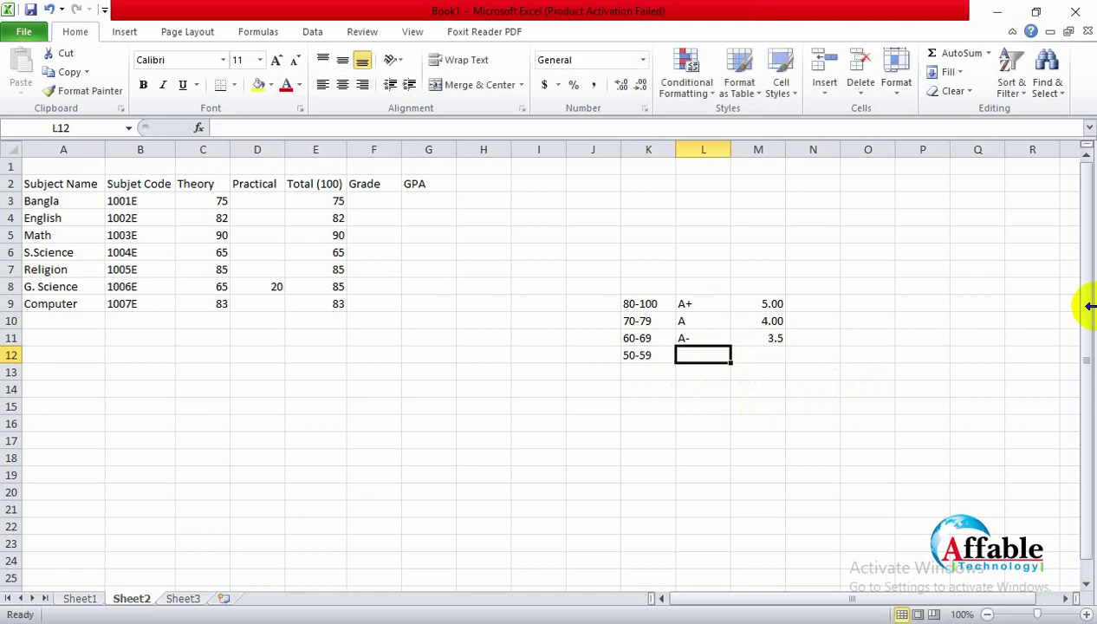
{"action": "type", "text": "B"}
{"action": "key", "text": "Tab"}
{"action": "type", "text": "3."}
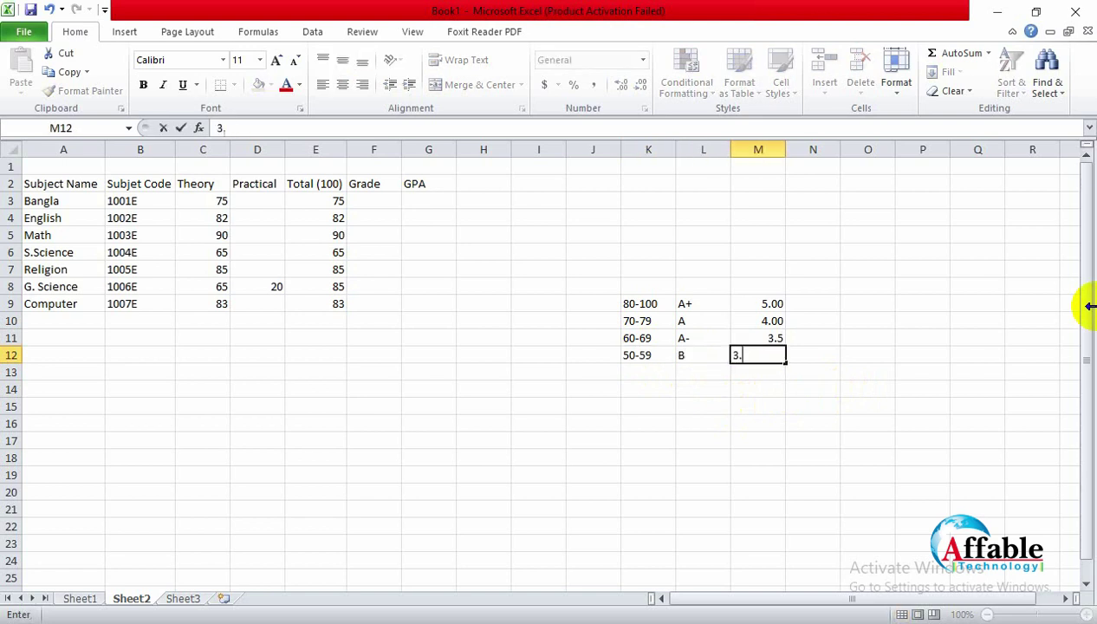
{"action": "type", "text": "00"}
{"action": "key", "text": "Return"}
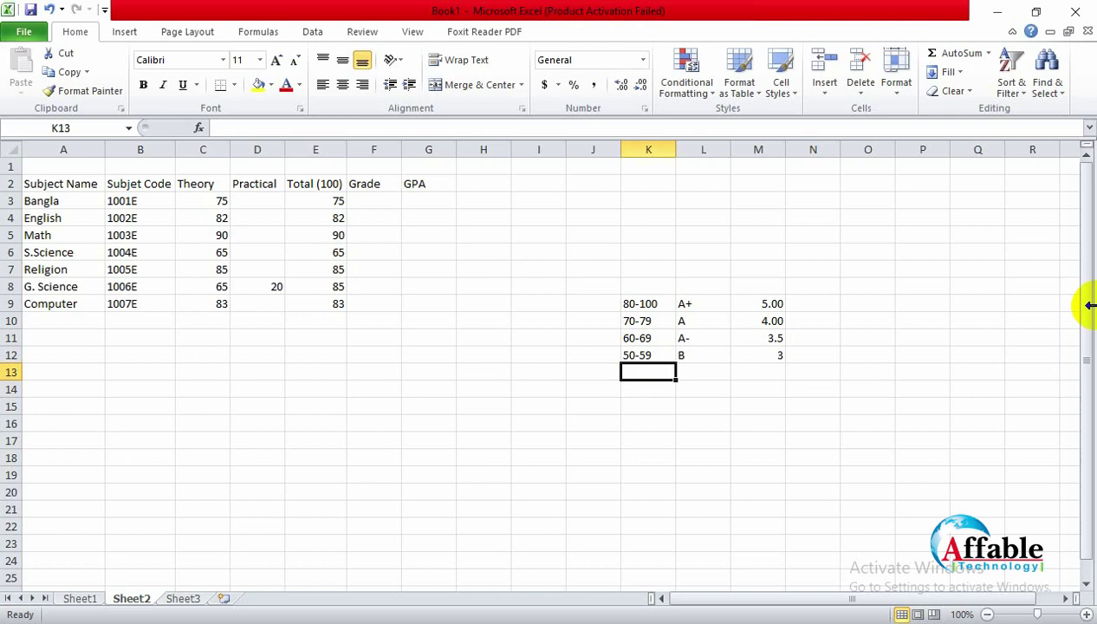
{"action": "type", "text": "40-49"}
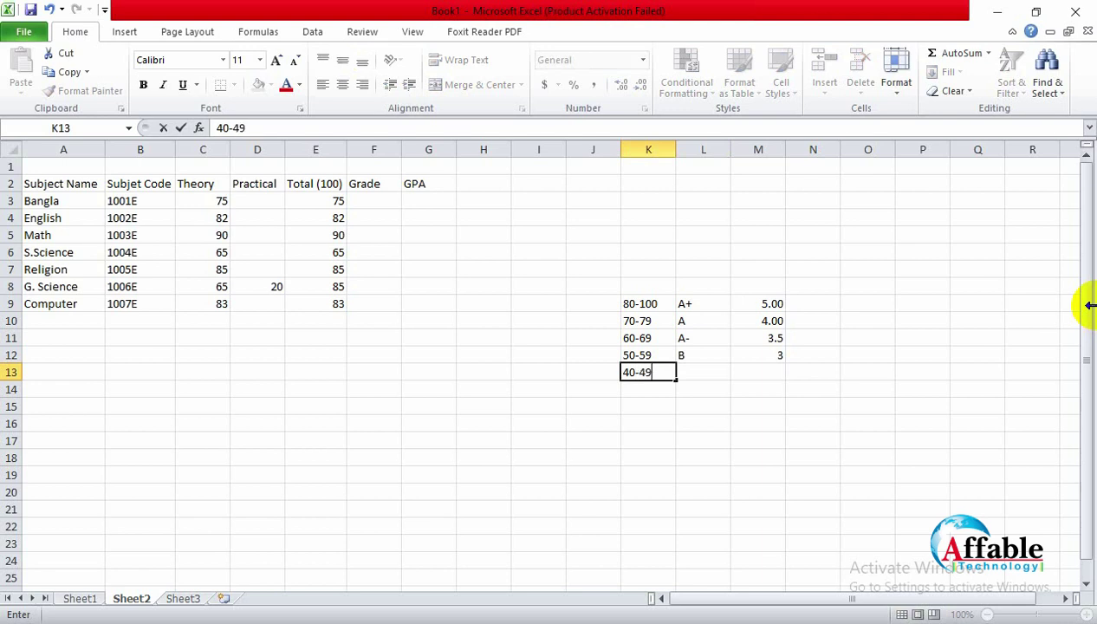
{"action": "key", "text": "Tab"}
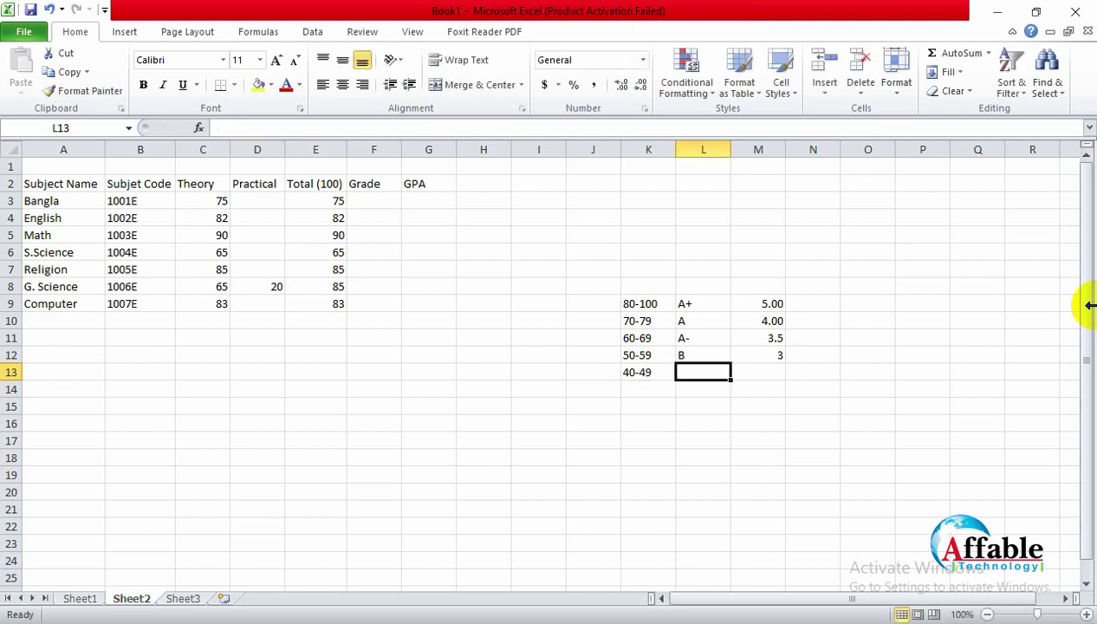
{"action": "type", "text": "C"}
{"action": "key", "text": "Tab"}
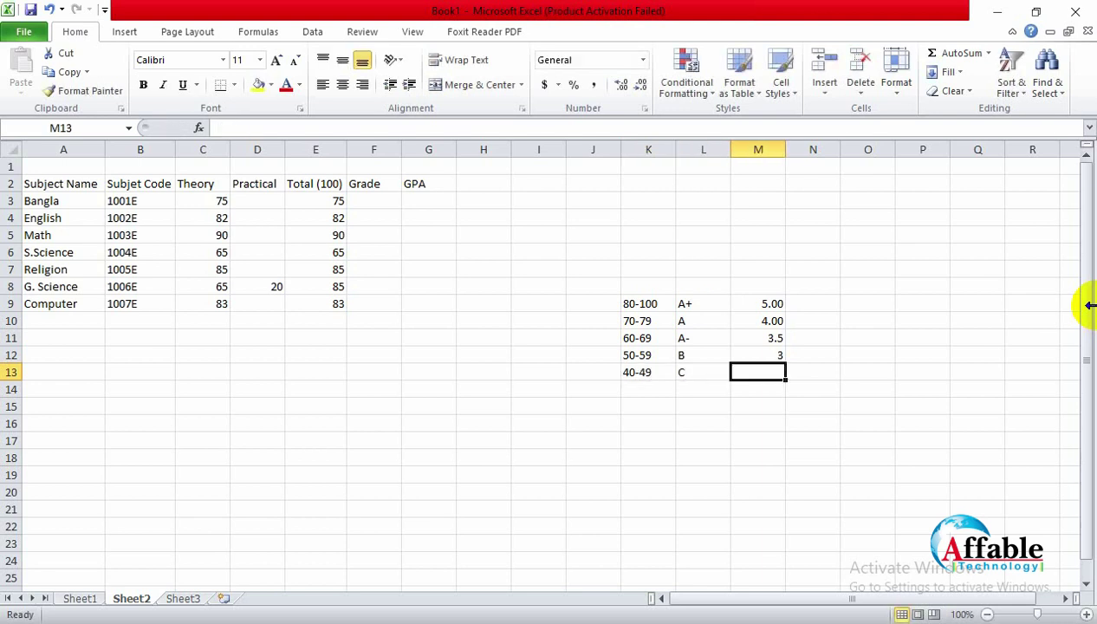
{"action": "type", "text": "2.00"}
{"action": "key", "text": "Return"}
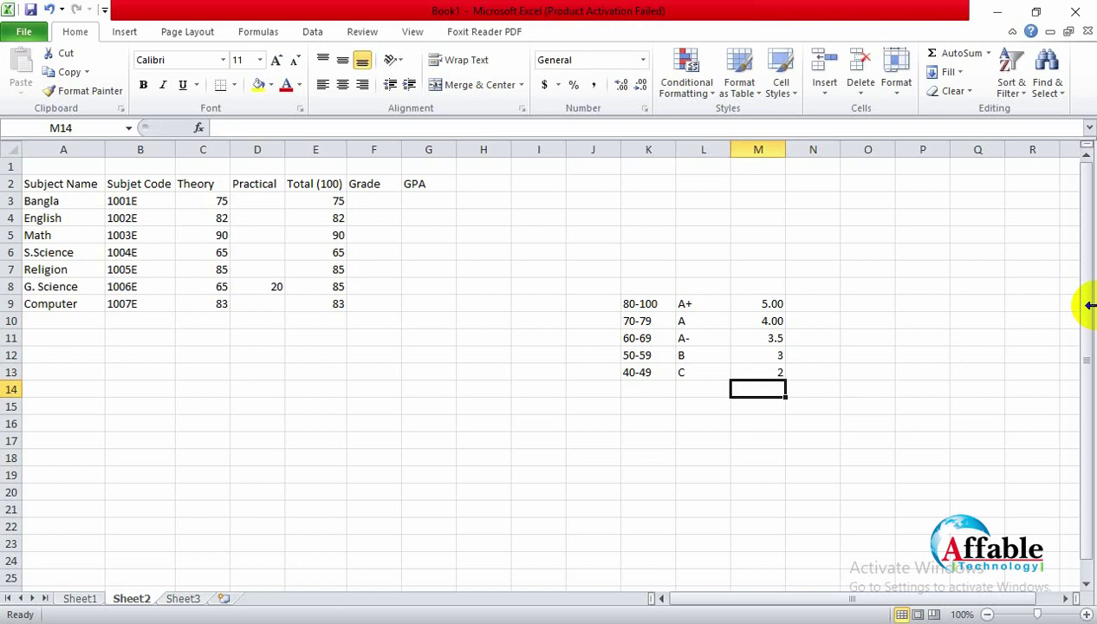
{"action": "key", "text": "Left"}
{"action": "key", "text": "Left"}
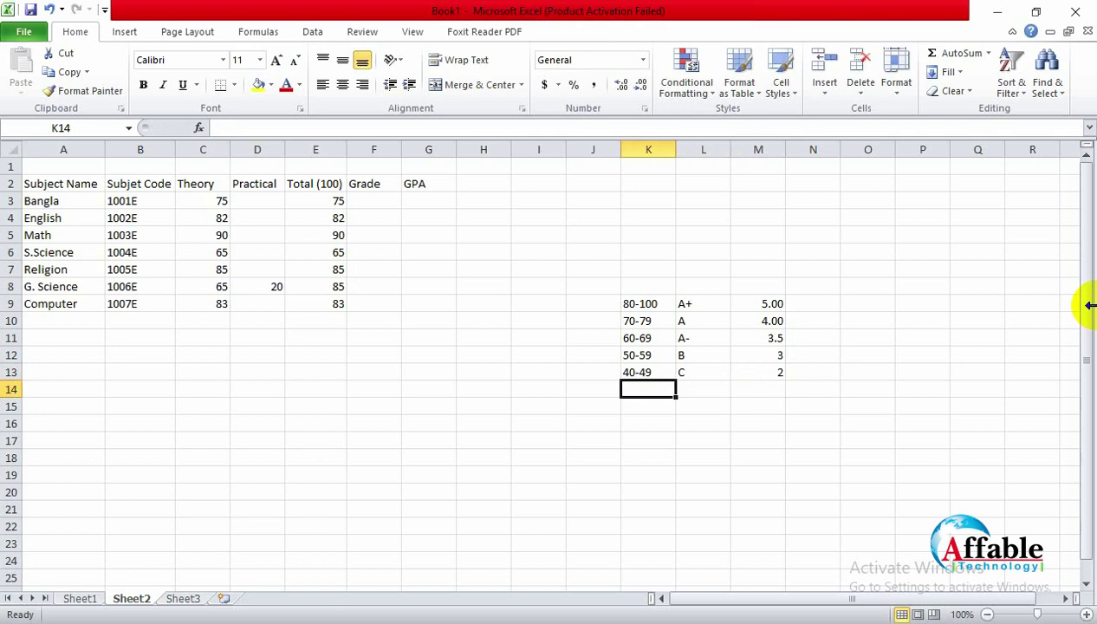
Step: Add the final rows 33-39 D 1.00 and 0-32 F 0 in K14:M15
{"action": "type", "text": "33"}
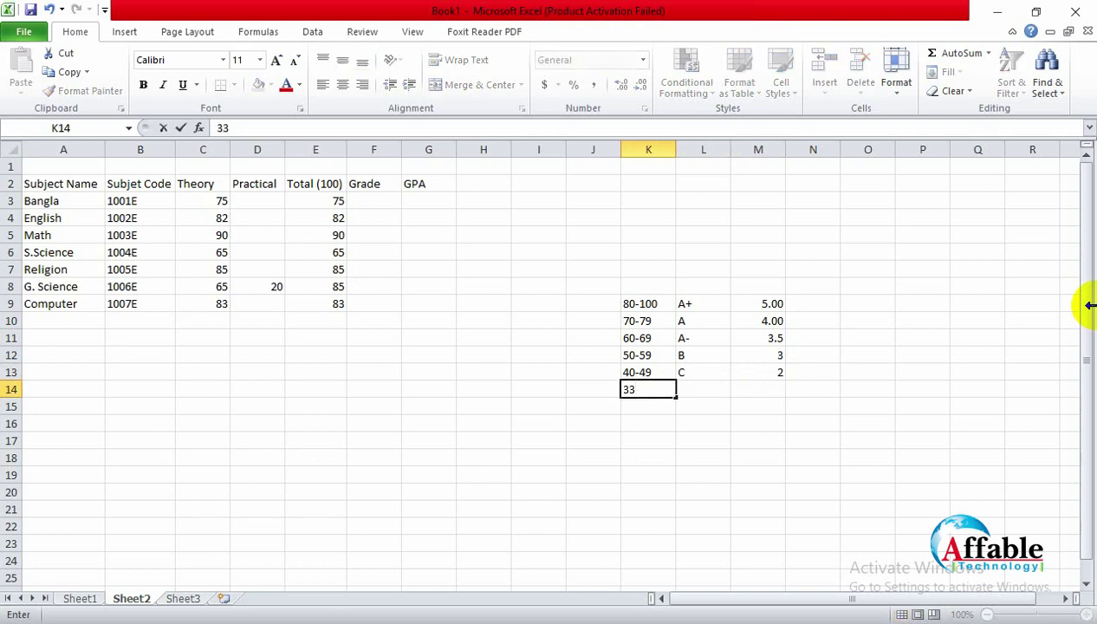
{"action": "type", "text": "-39"}
{"action": "key", "text": "Tab"}
{"action": "type", "text": "D"}
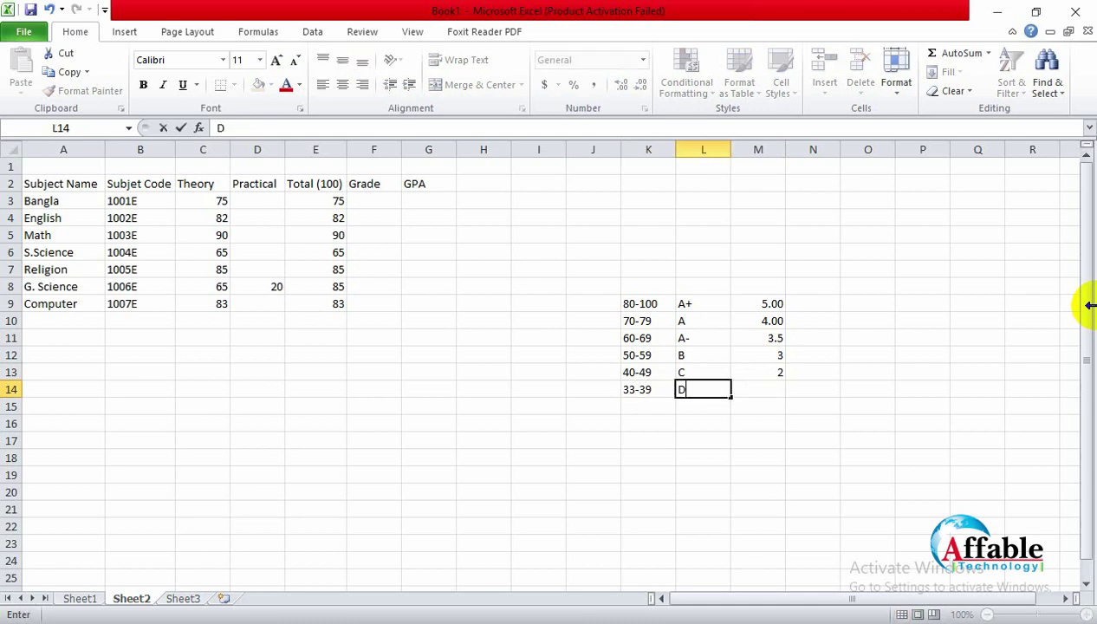
{"action": "key", "text": "Tab"}
{"action": "type", "text": "10"}
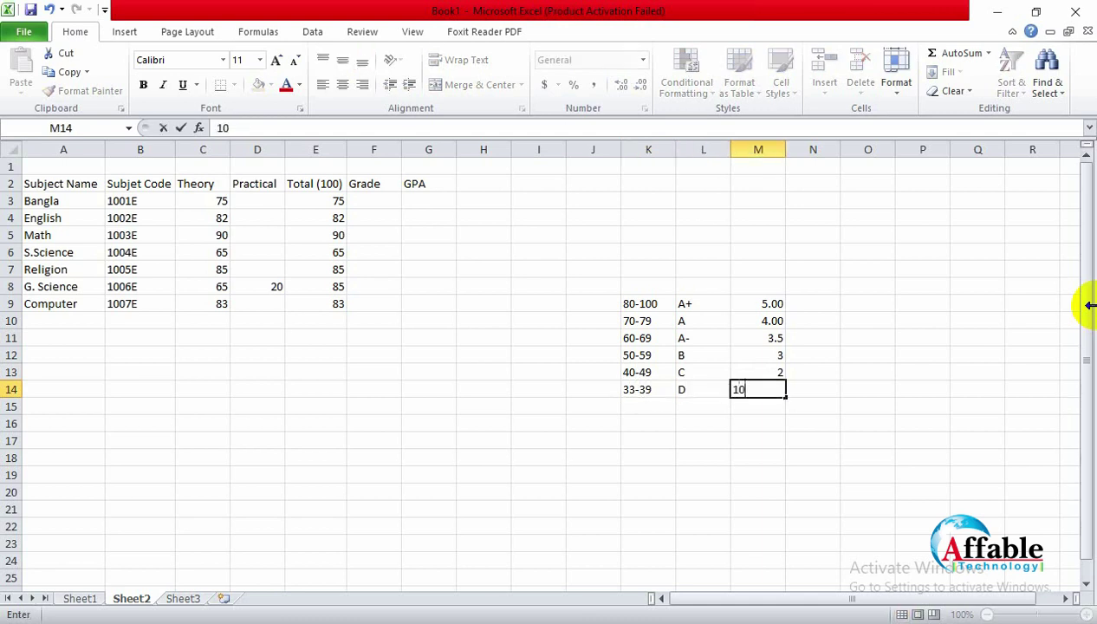
{"action": "key", "text": "BackSpace"}
{"action": "type", "text": ".00"}
{"action": "key", "text": "Return"}
{"action": "key", "text": "Left"}
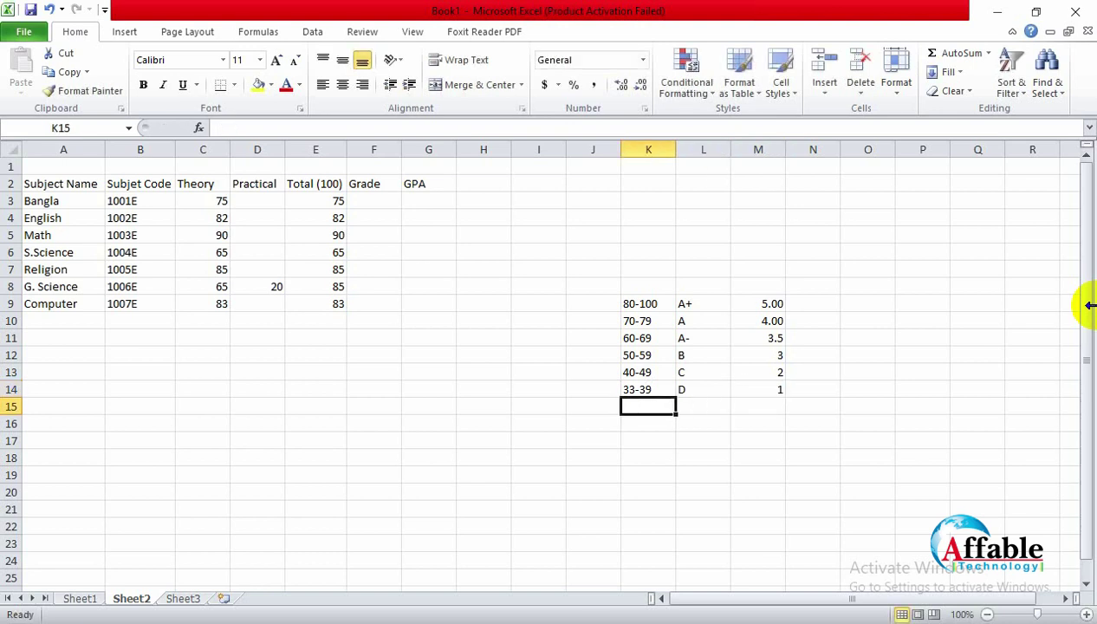
{"action": "type", "text": "0-"}
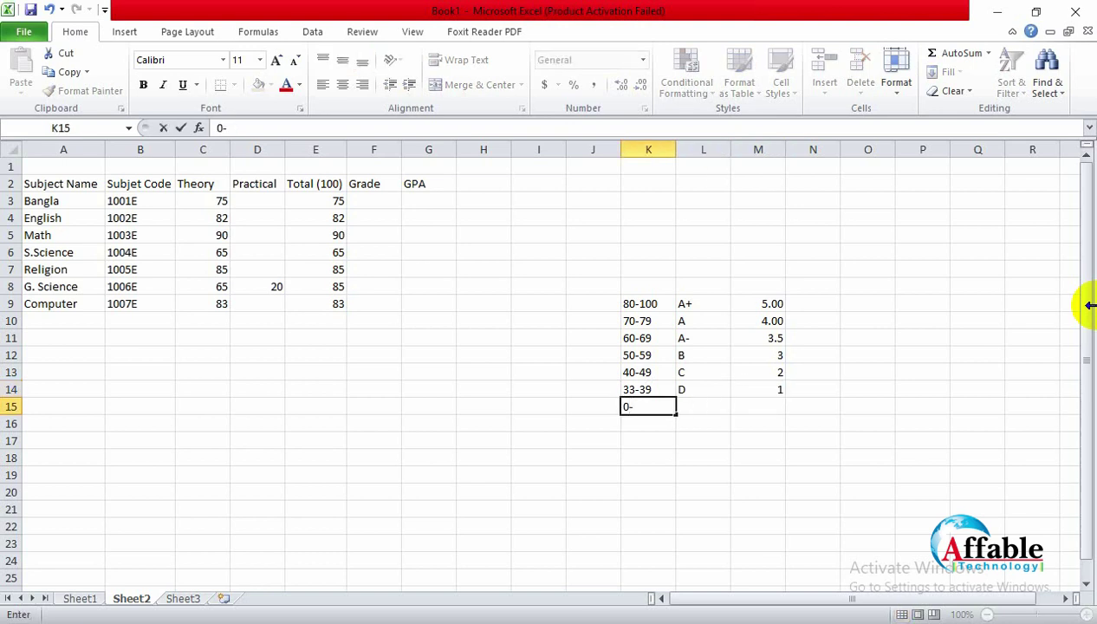
{"action": "type", "text": "32"}
{"action": "key", "text": "Tab"}
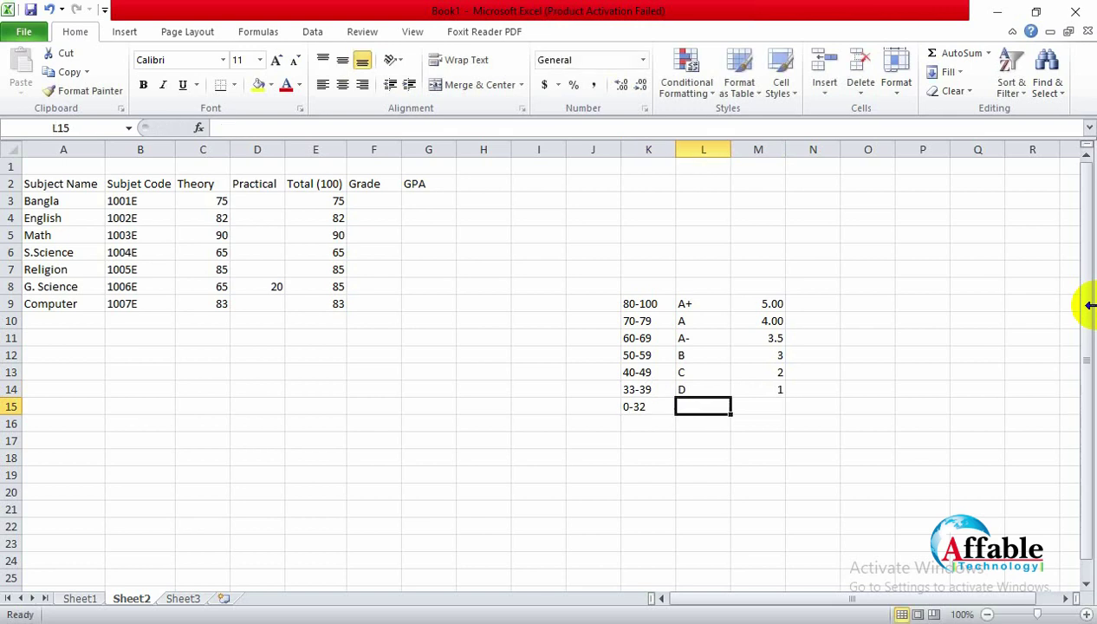
{"action": "type", "text": "F"}
{"action": "key", "text": "Tab"}
{"action": "type", "text": "0"}
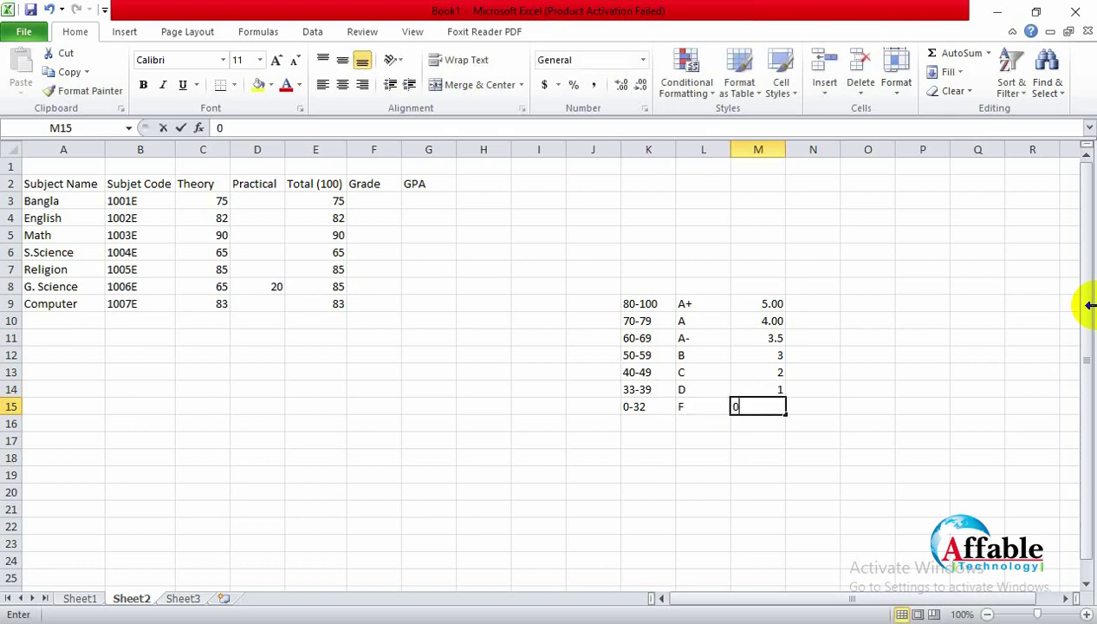
{"action": "left_click", "coordinate": [736, 507]}
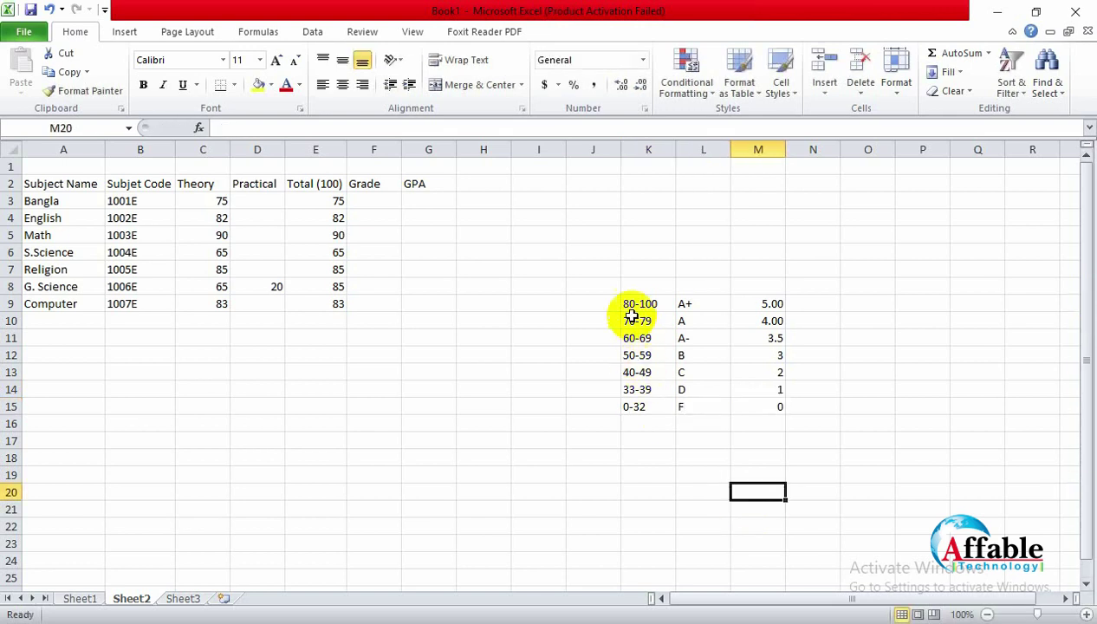
Step: Show the grade points in M9:M15 with two decimal places
{"action": "left_click_drag", "start_coordinate": [631, 307], "coordinate": [645, 322]}
{"action": "left_click_drag", "start_coordinate": [741, 388], "coordinate": [776, 404]}
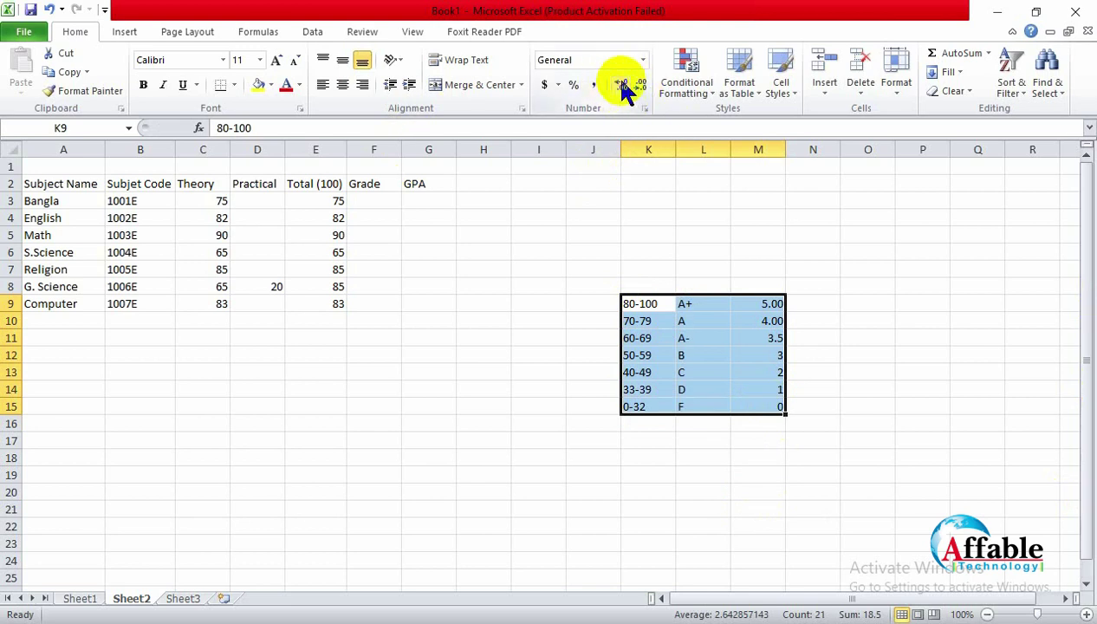
{"action": "left_click", "coordinate": [720, 444]}
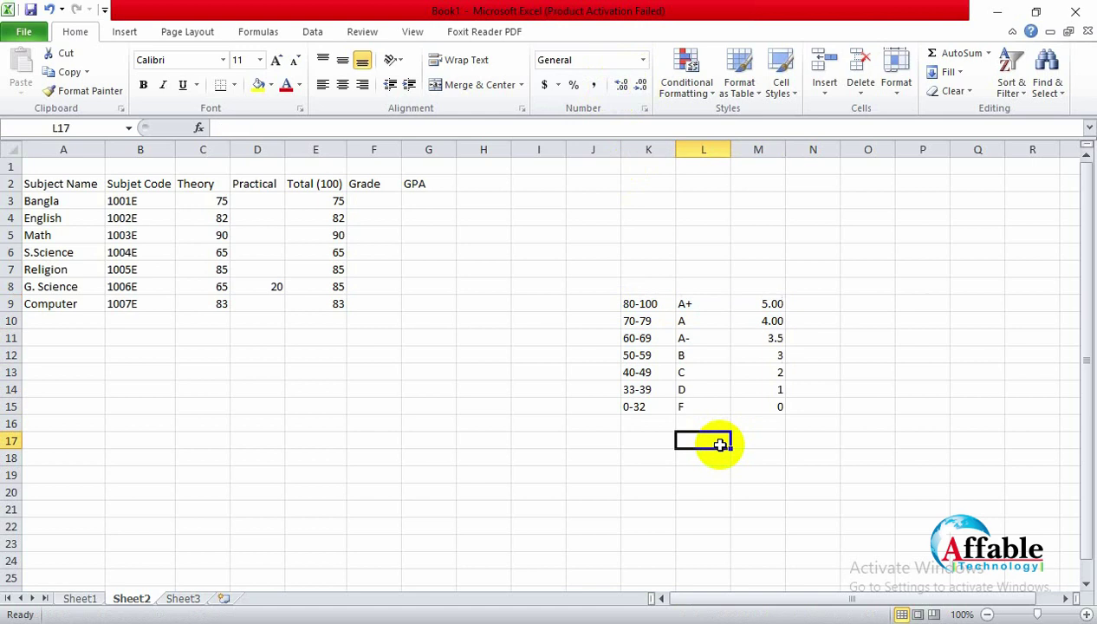
{"action": "left_click_drag", "start_coordinate": [745, 305], "coordinate": [764, 404]}
{"action": "left_click", "coordinate": [632, 84]}
{"action": "left_click", "coordinate": [632, 84]}
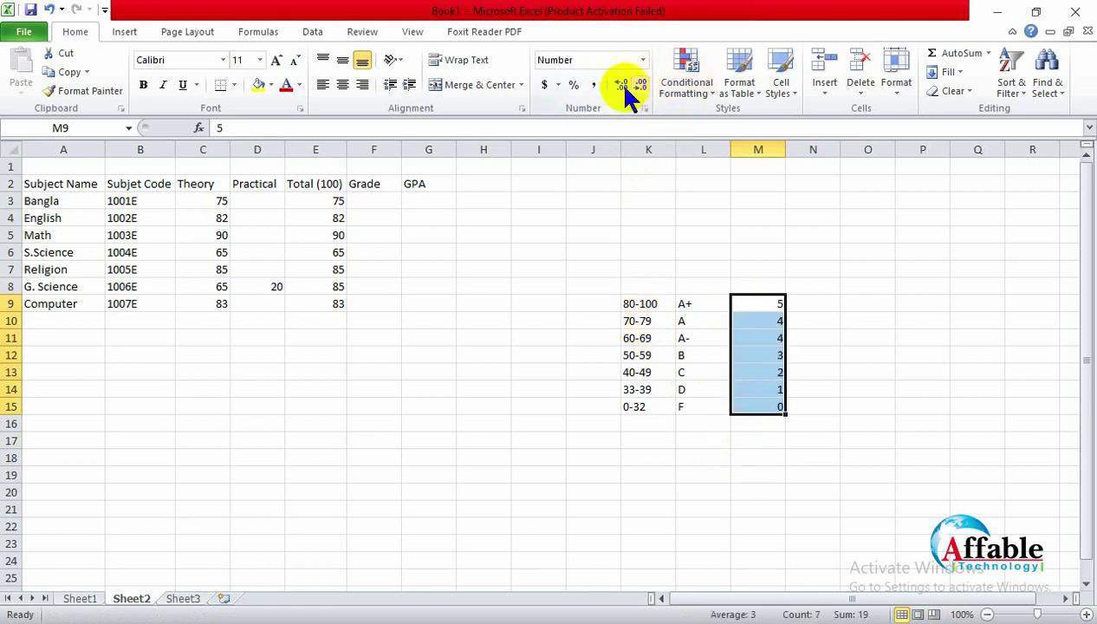
{"action": "left_click", "coordinate": [611, 84]}
{"action": "left_click", "coordinate": [611, 84]}
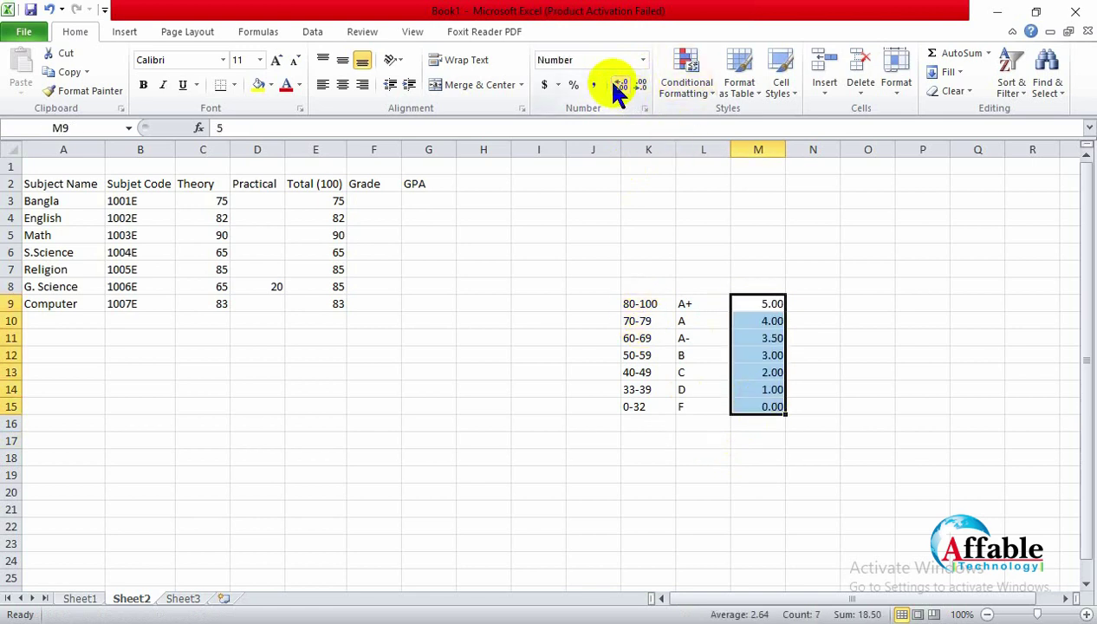
{"action": "left_click", "coordinate": [570, 339]}
Step: Apply All Borders to the K9:M15 grade-scale table
{"action": "left_click_drag", "start_coordinate": [648, 305], "coordinate": [773, 407]}
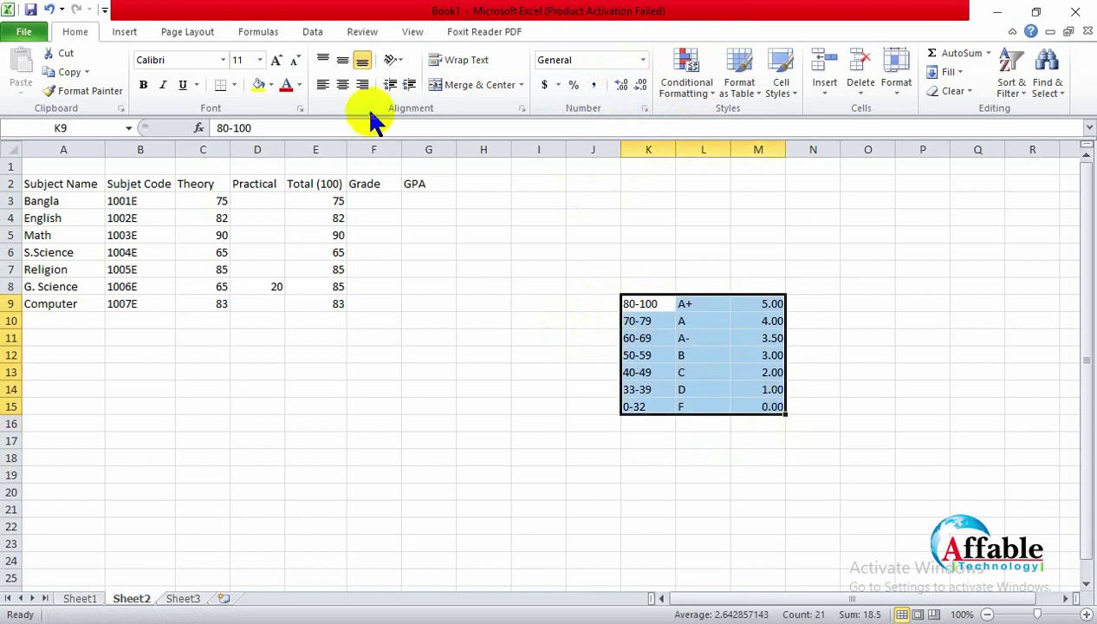
{"action": "left_click", "coordinate": [235, 85]}
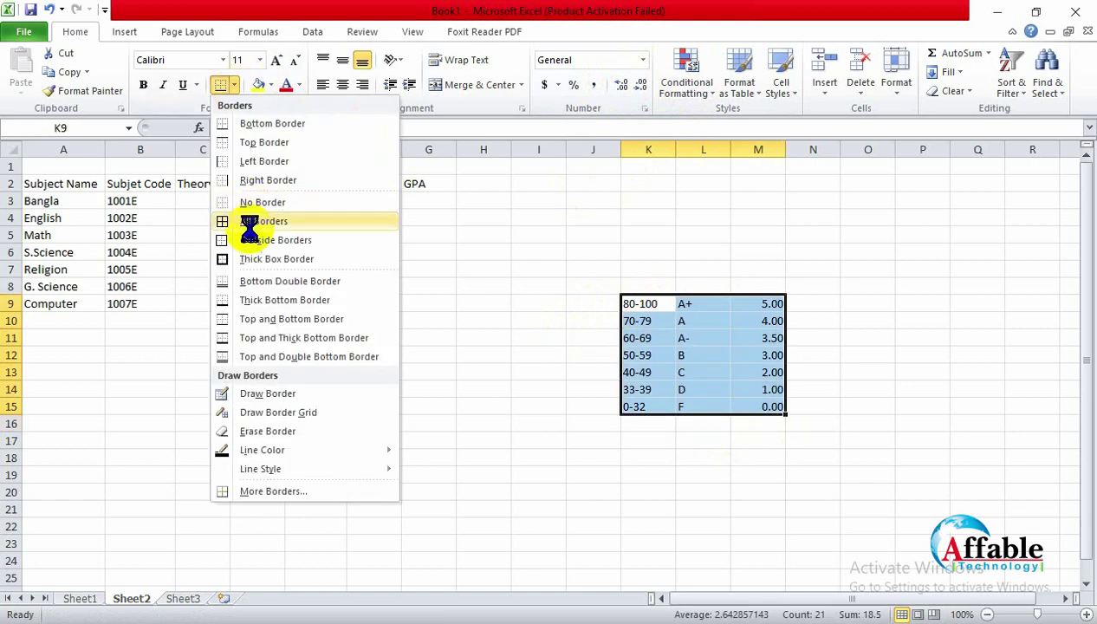
{"action": "left_click", "coordinate": [249, 224]}
{"action": "left_click", "coordinate": [671, 518]}
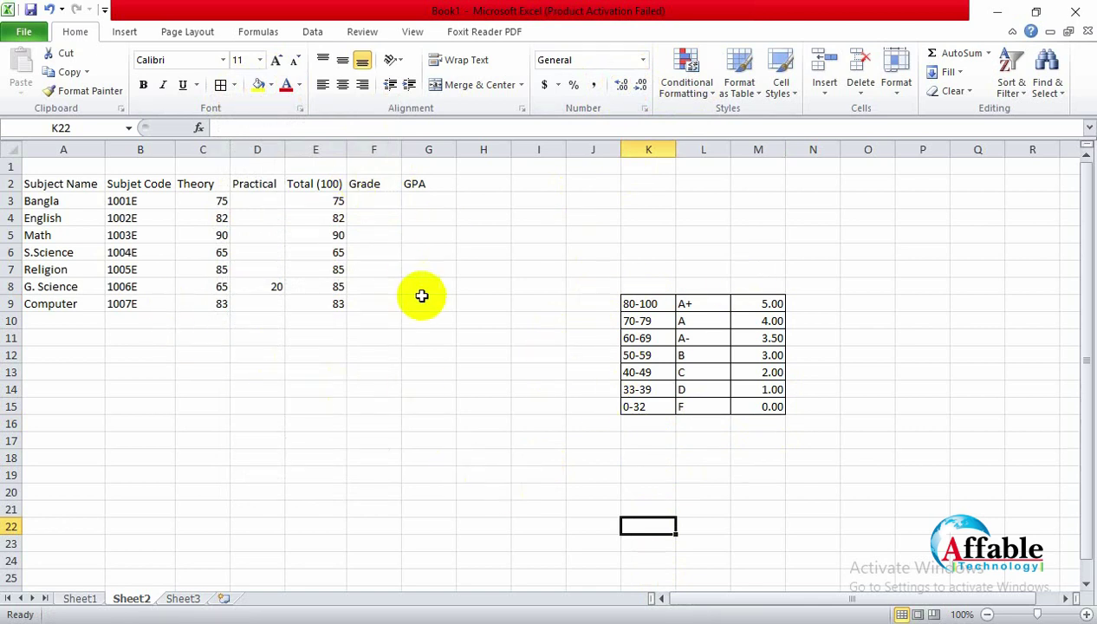
{"action": "left_click", "coordinate": [378, 201]}
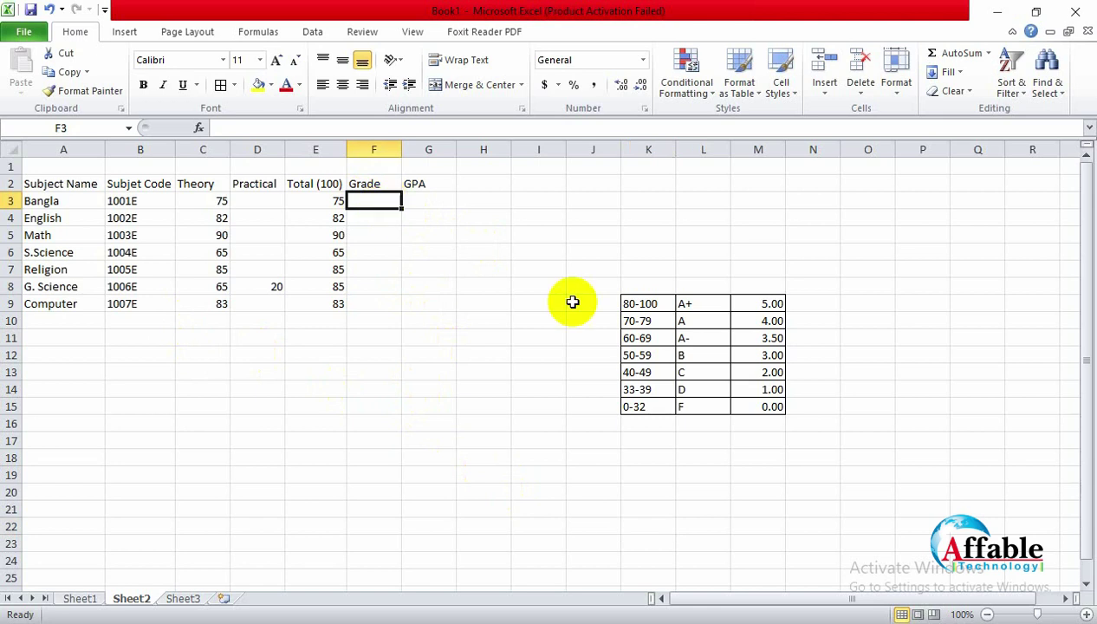
{"action": "type", "text": "=if("}
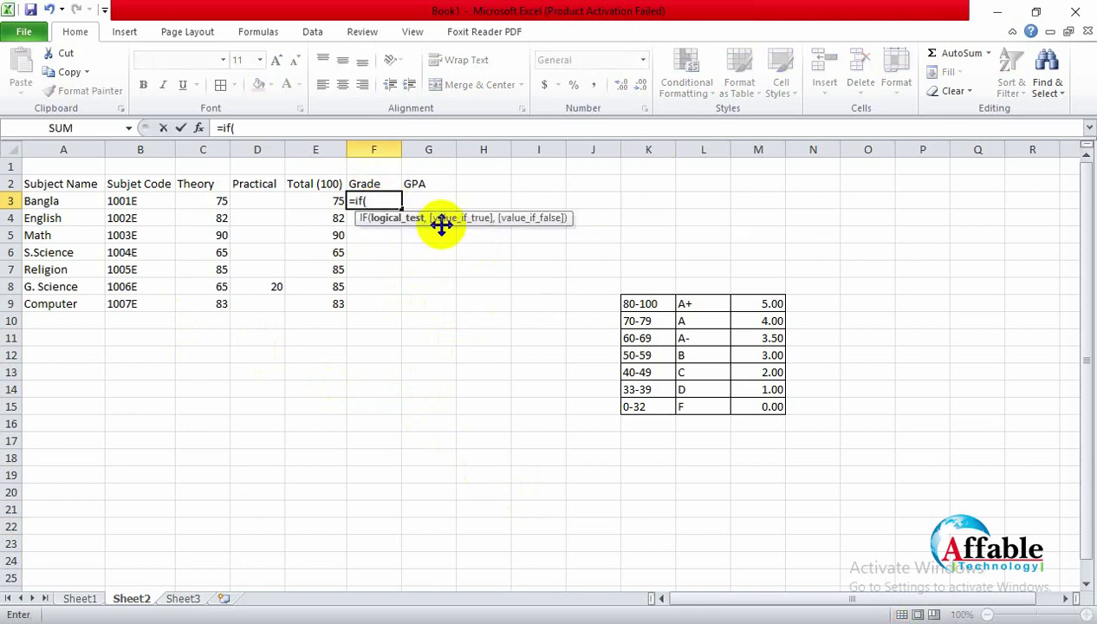
{"action": "left_click", "coordinate": [329, 201]}
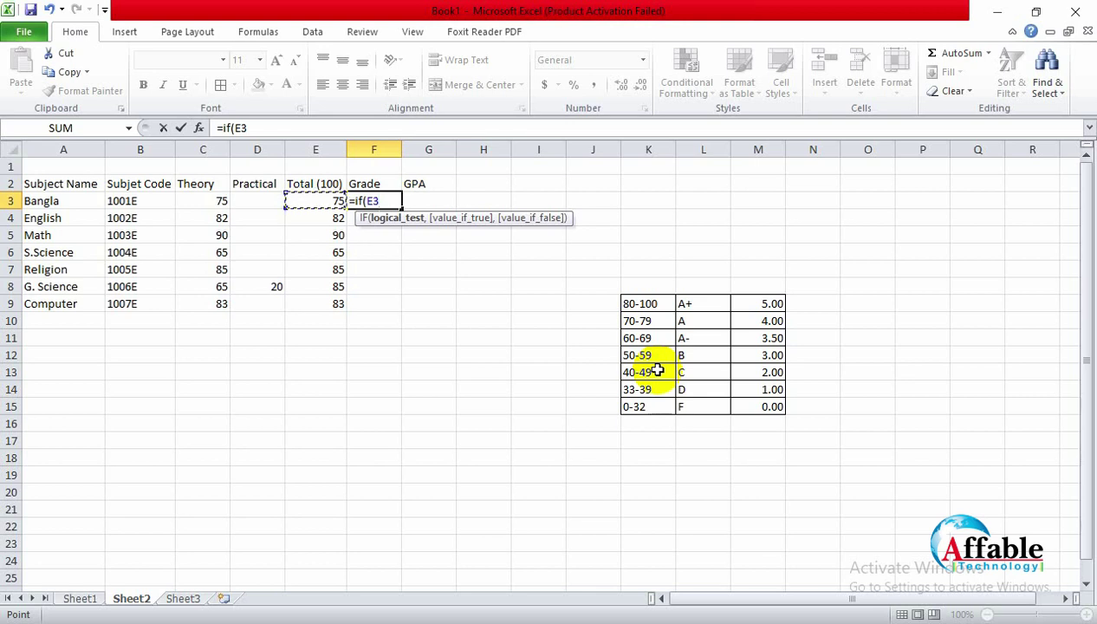
{"action": "type", "text": ">"}
{"action": "key", "text": "BackSpace"}
{"action": "type", "text": ">32"}
{"action": "left_click", "coordinate": [84, 597]}
{"action": "left_click", "coordinate": [517, 378]}
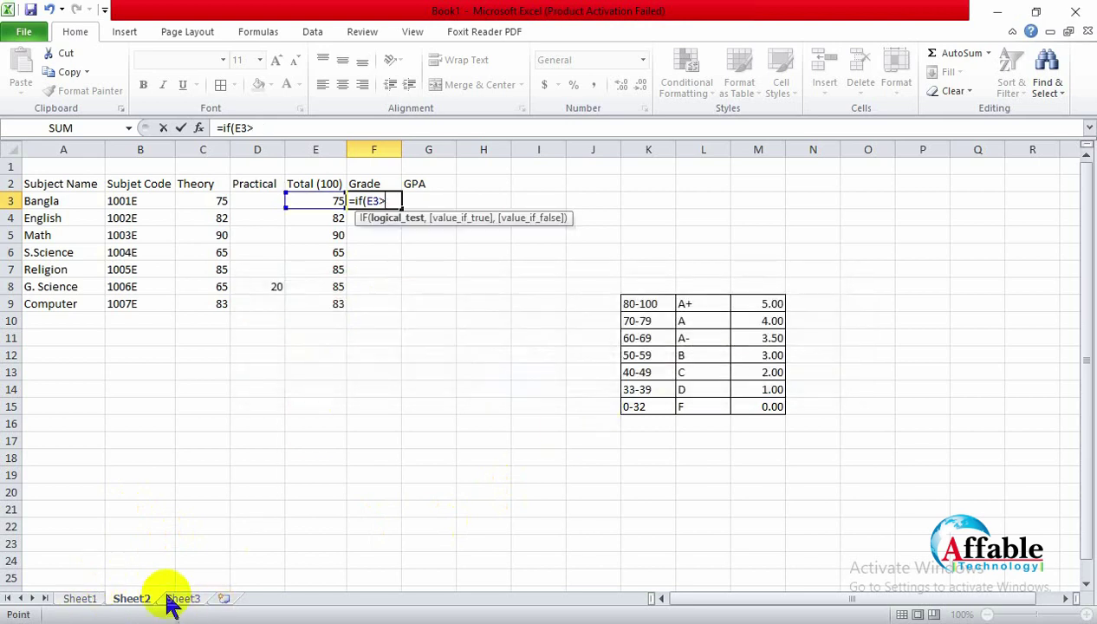
{"action": "key", "text": "Escape"}
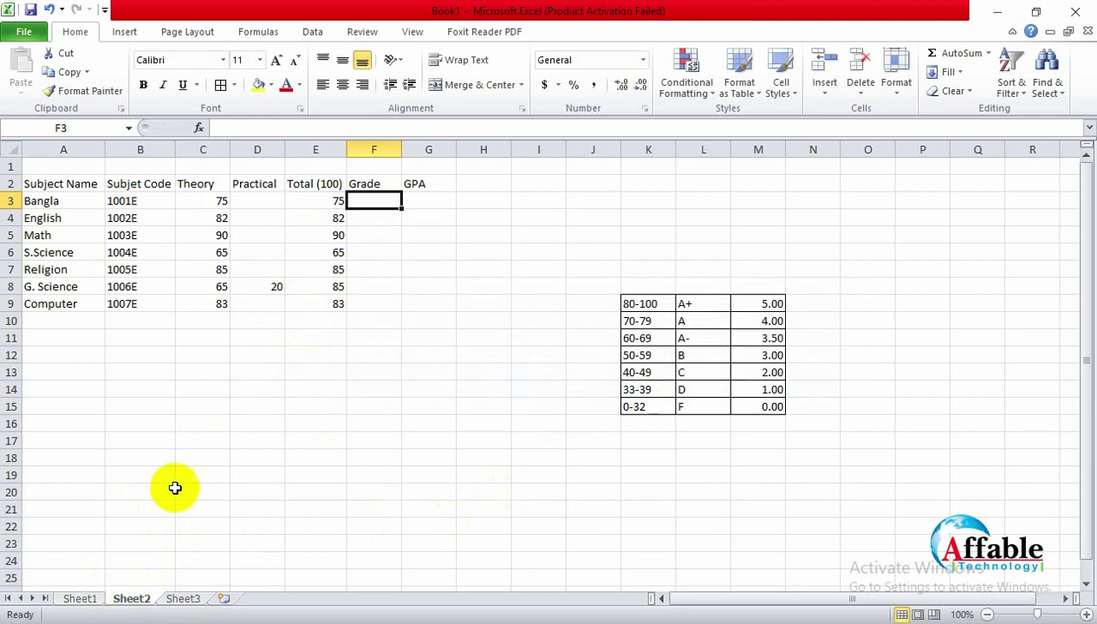
{"action": "left_click", "coordinate": [83, 599]}
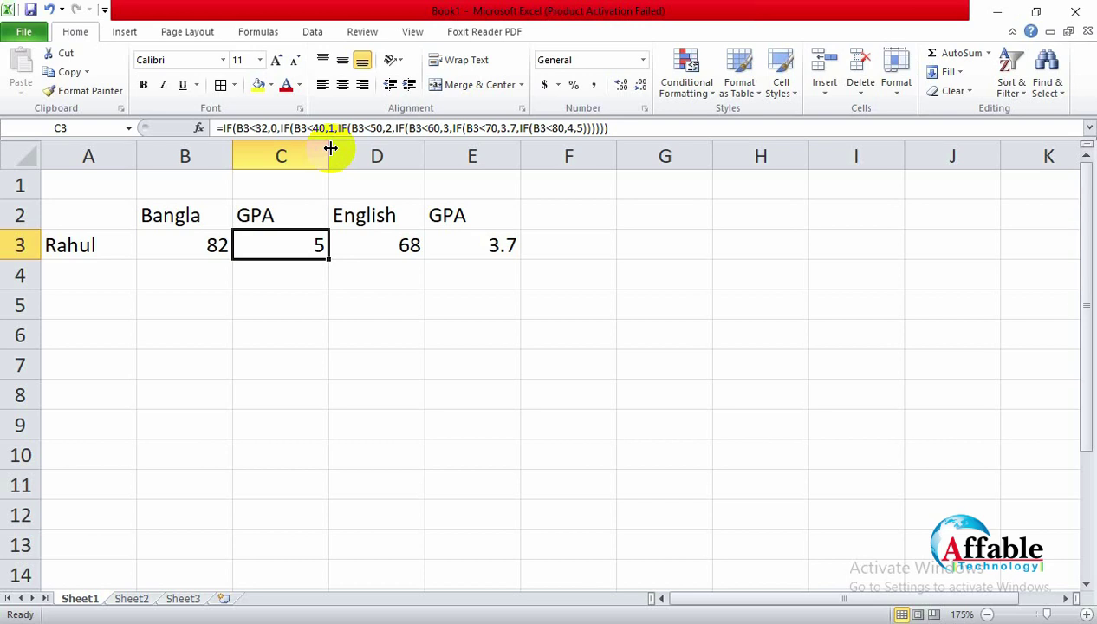
{"action": "left_click", "coordinate": [136, 601]}
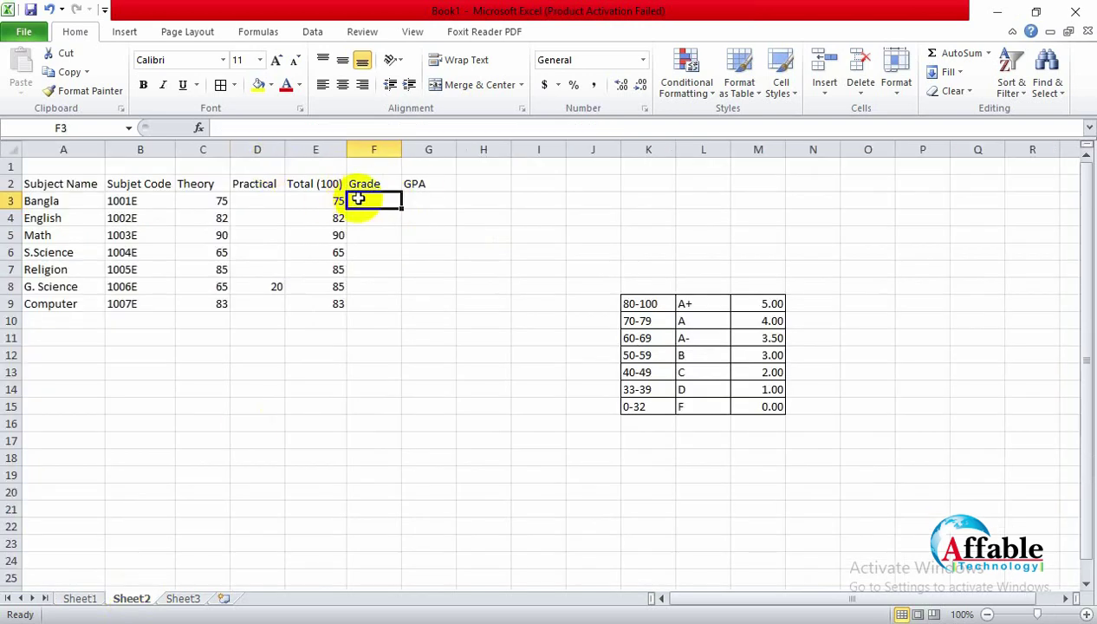
Step: Start an =IF( formula in F3 that tests the E3 total
{"action": "type", "text": "if("}
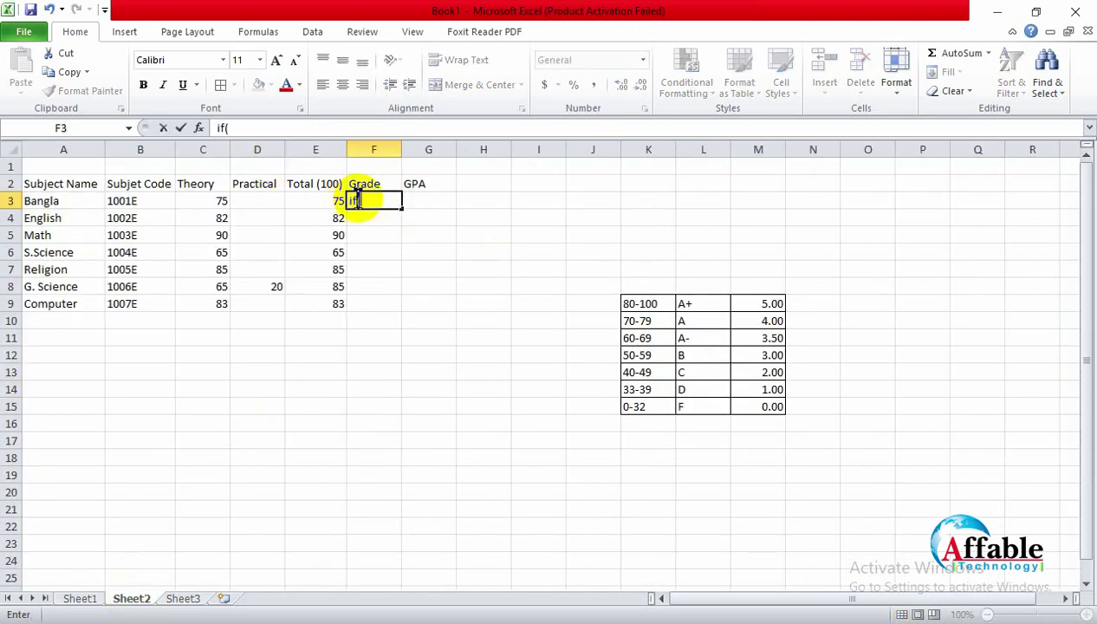
{"action": "left_click", "coordinate": [330, 195]}
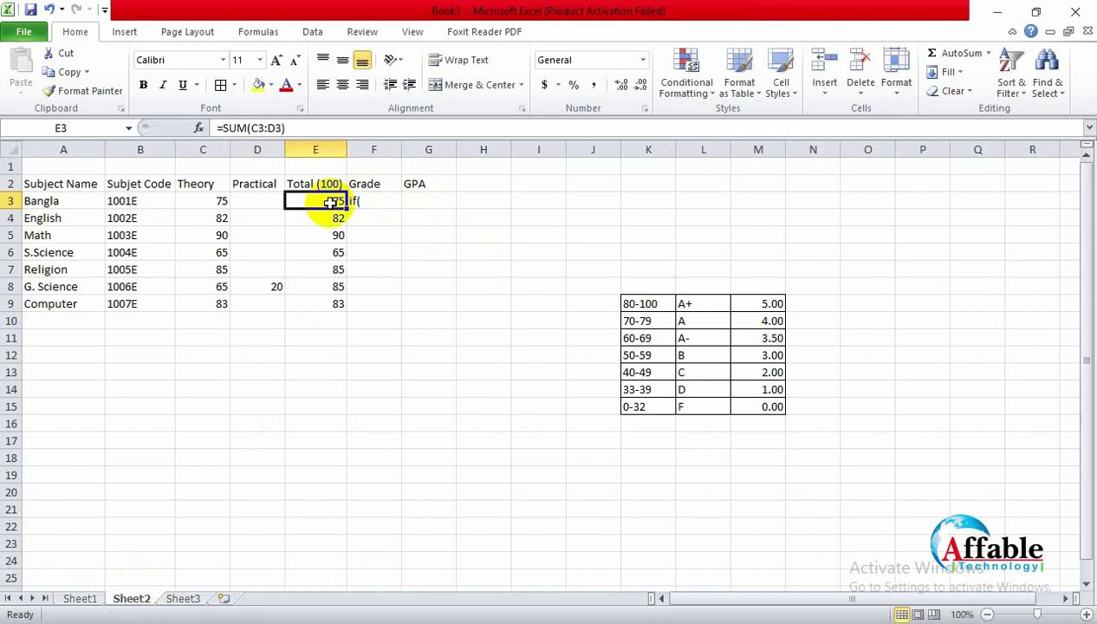
{"action": "left_click", "coordinate": [378, 211]}
{"action": "type", "text": "="}
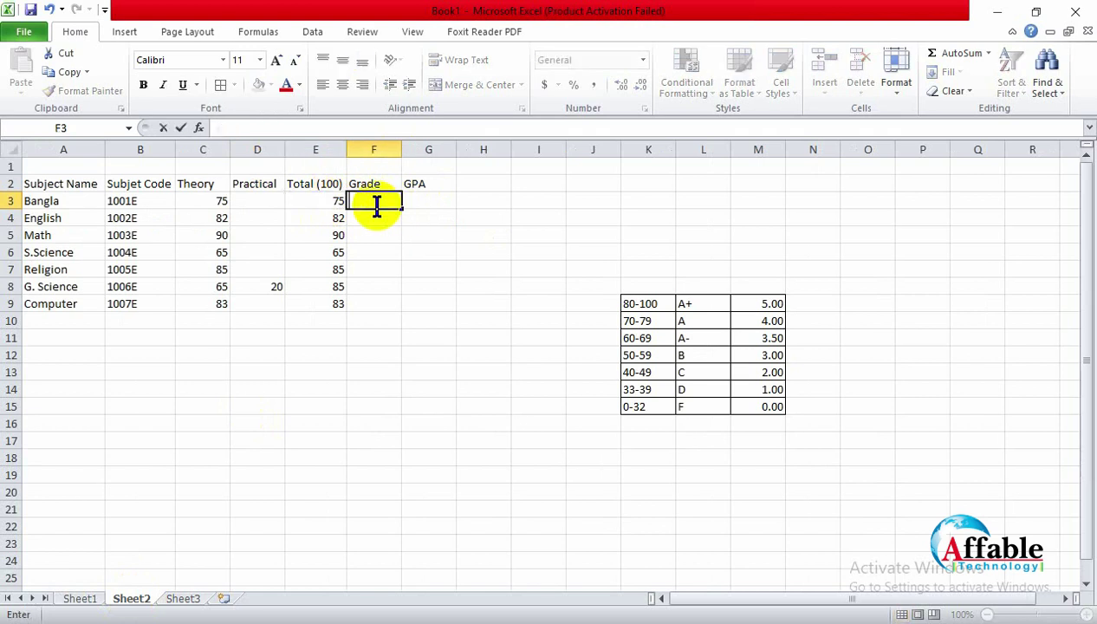
{"action": "type", "text": "if("}
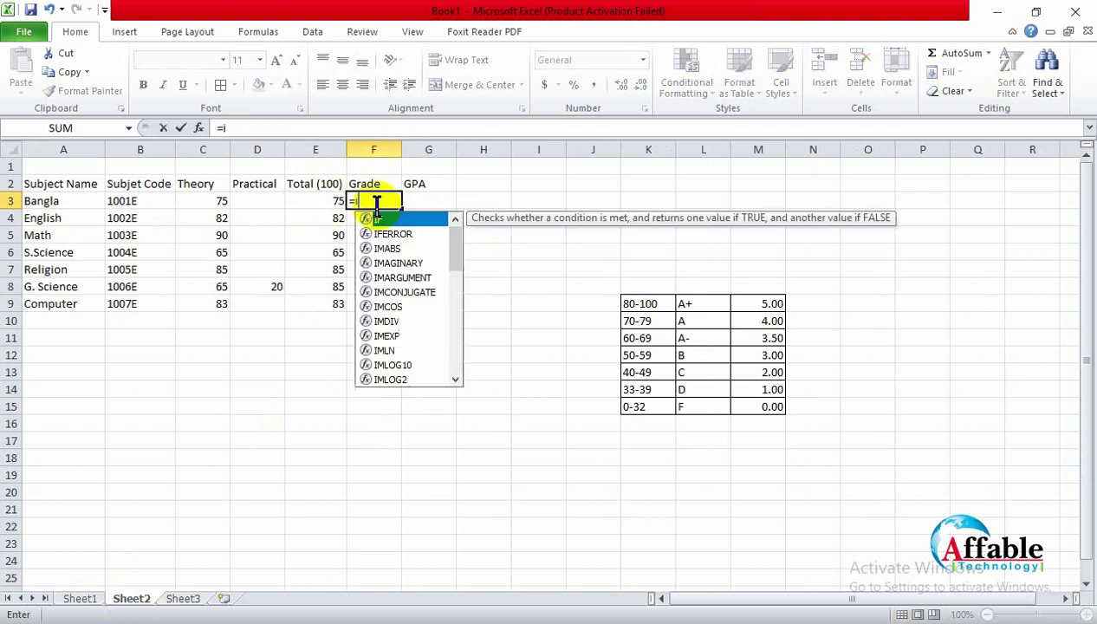
{"action": "left_click", "coordinate": [332, 207]}
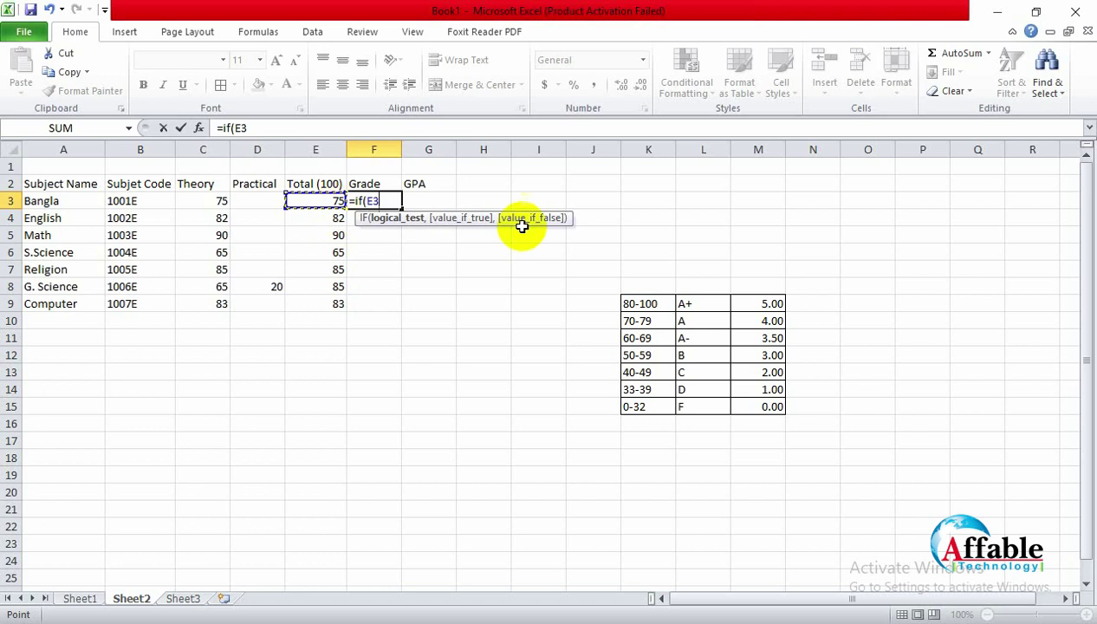
{"action": "type", "text": ","}
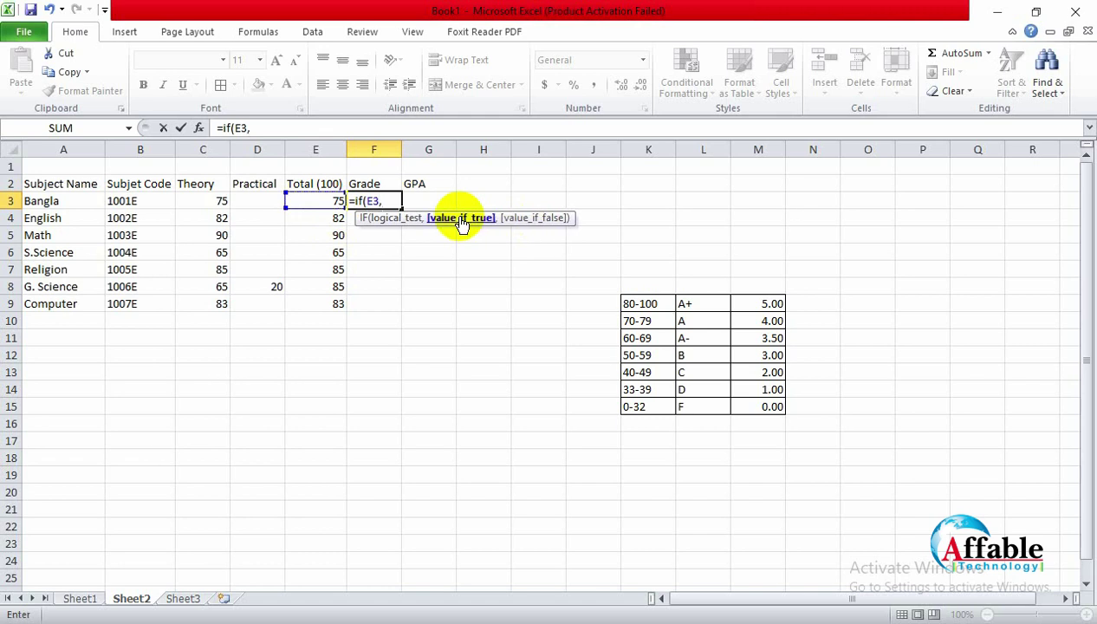
{"action": "key", "text": "BackSpace"}
Step: Complete the test as E3<33 with "f" as the result
{"action": "type", "text": "<3"}
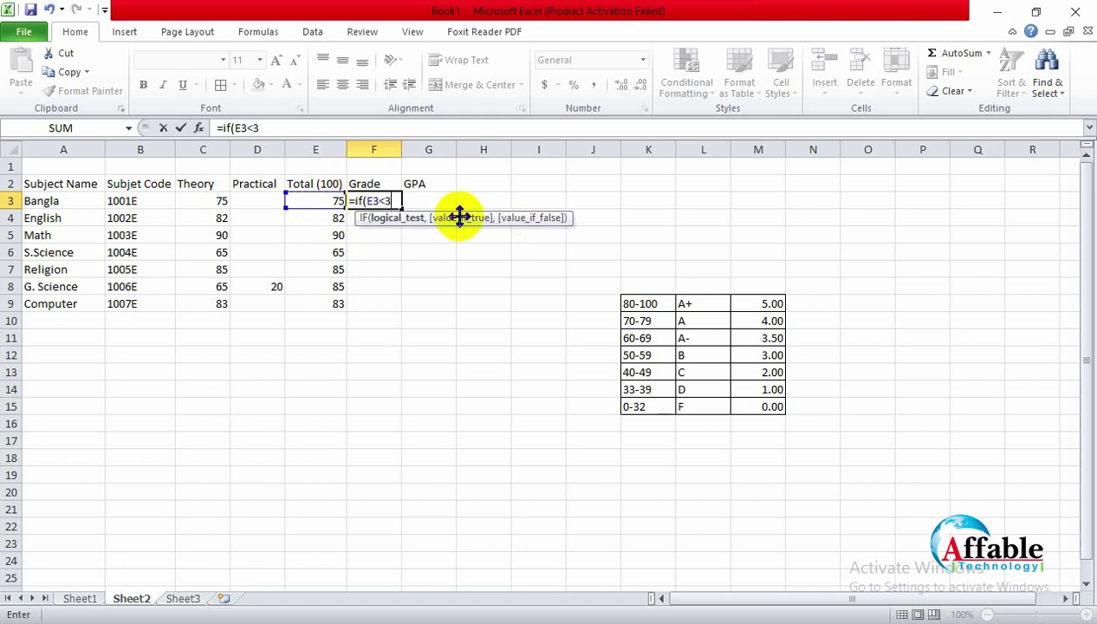
{"action": "type", "text": "2,"}
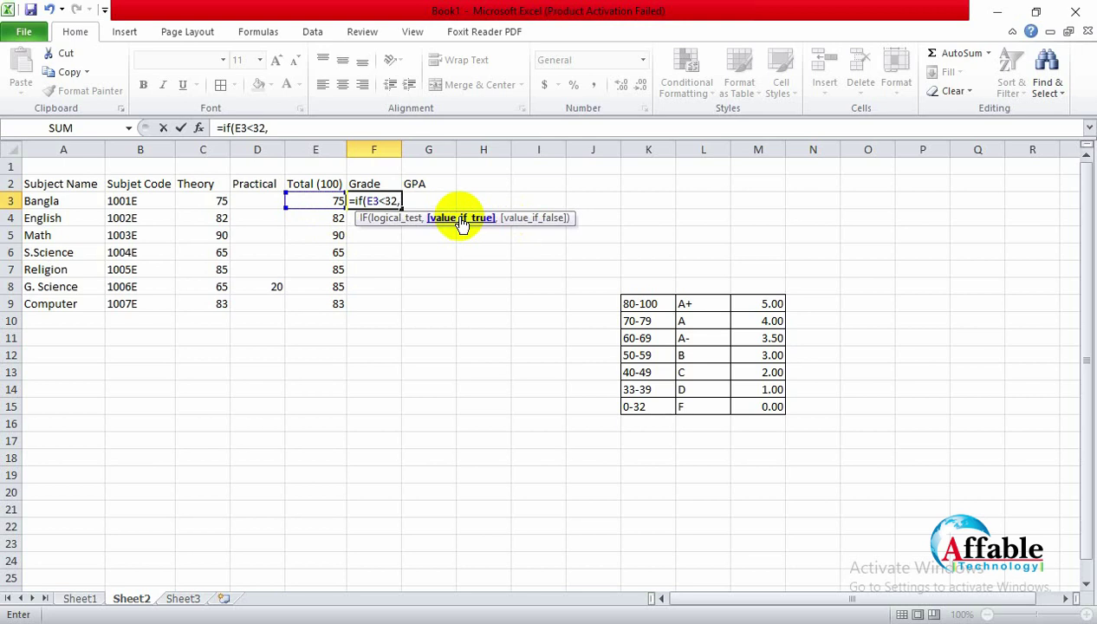
{"action": "type", "text": " 0,"}
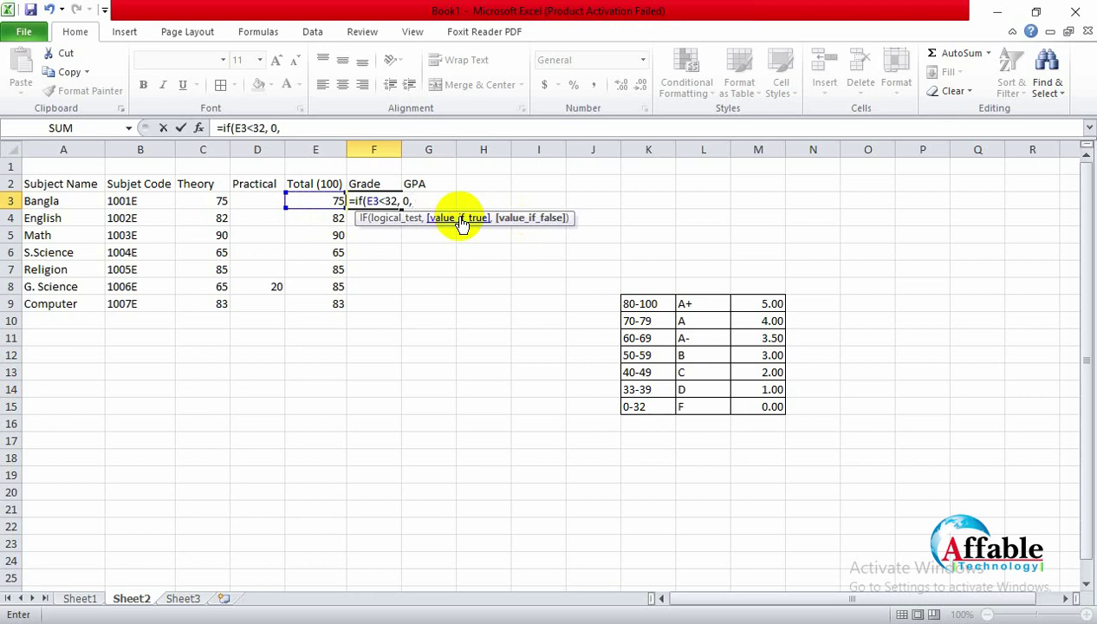
{"action": "key", "text": "BackSpace"}
{"action": "key", "text": "BackSpace"}
{"action": "key", "text": "BackSpace"}
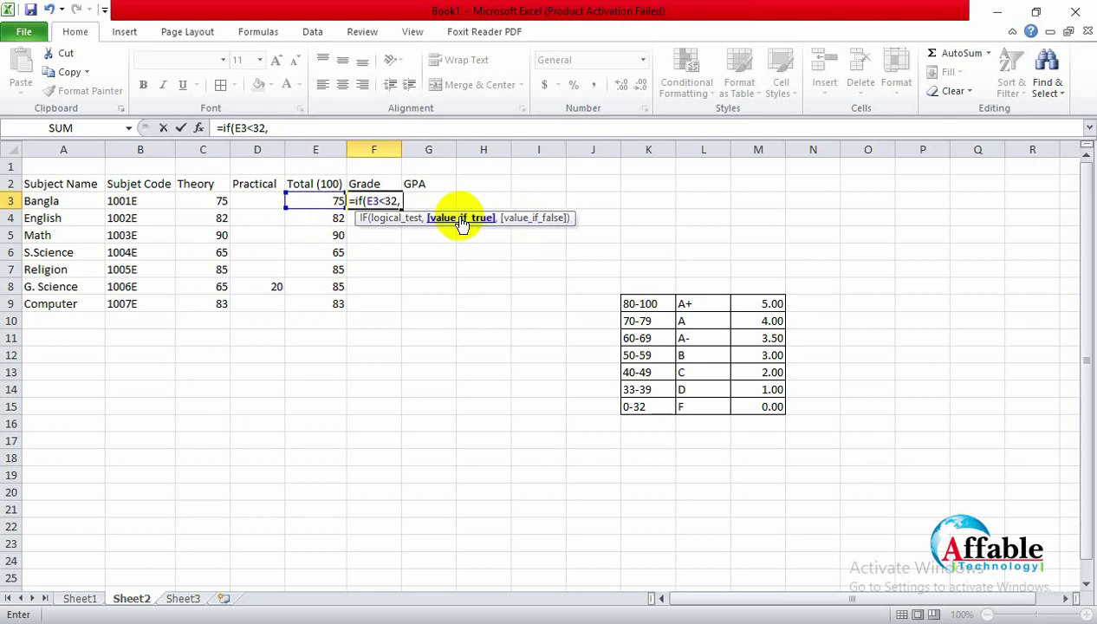
{"action": "key", "text": "BackSpace"}
{"action": "key", "text": "BackSpace"}
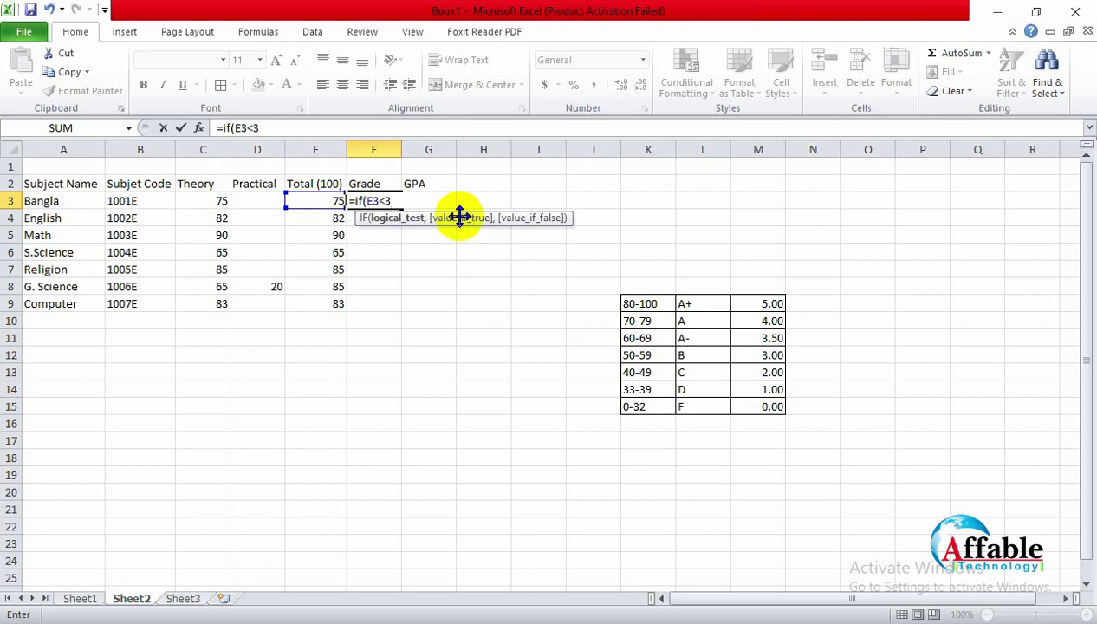
{"action": "type", "text": "3"}
{"action": "type", "text": ","}
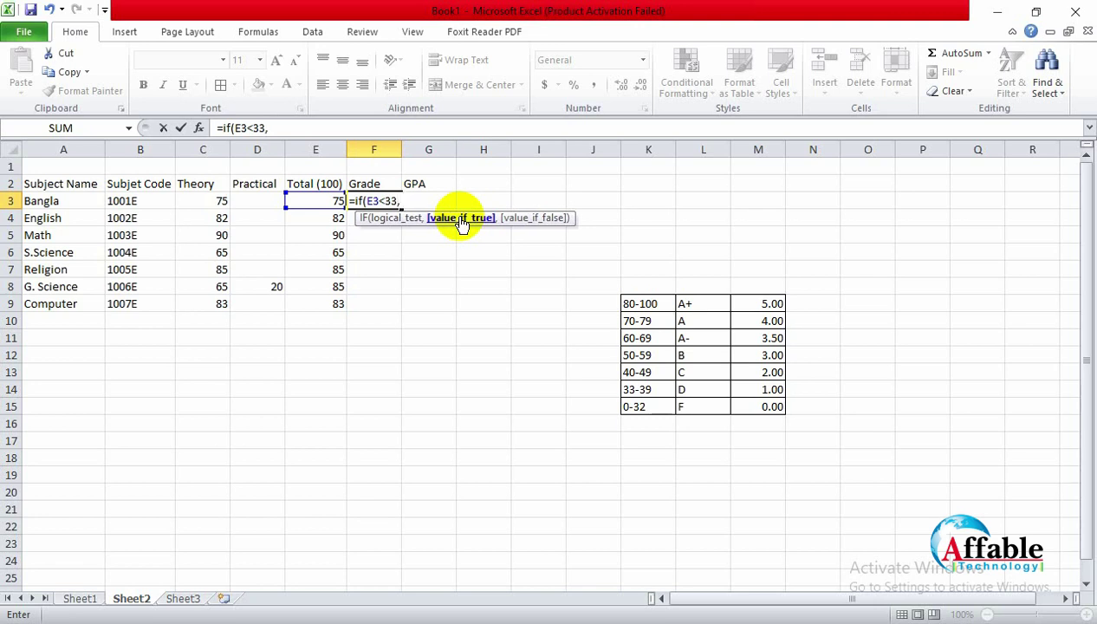
{"action": "type", "text": "\""}
{"action": "key", "text": "BackSpace"}
{"action": "type", "text": "\"f\""}
{"action": "key", "text": "Left"}
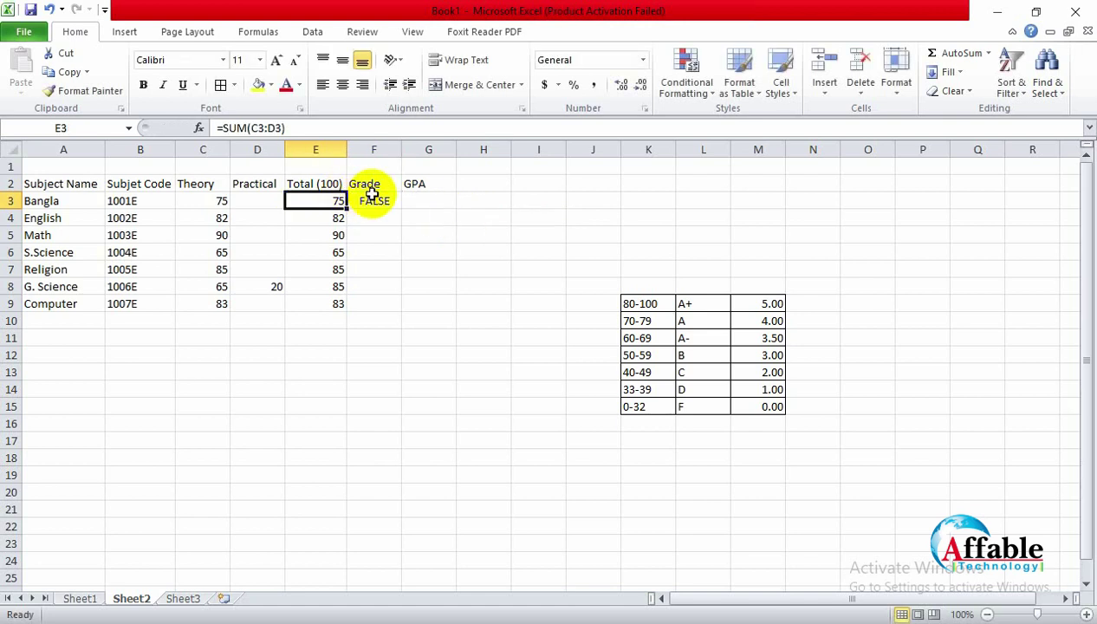
{"action": "left_click", "coordinate": [378, 201]}
Step: Change F3's result to capital "F" and add a nested If as the false value
{"action": "left_click", "coordinate": [283, 128]}
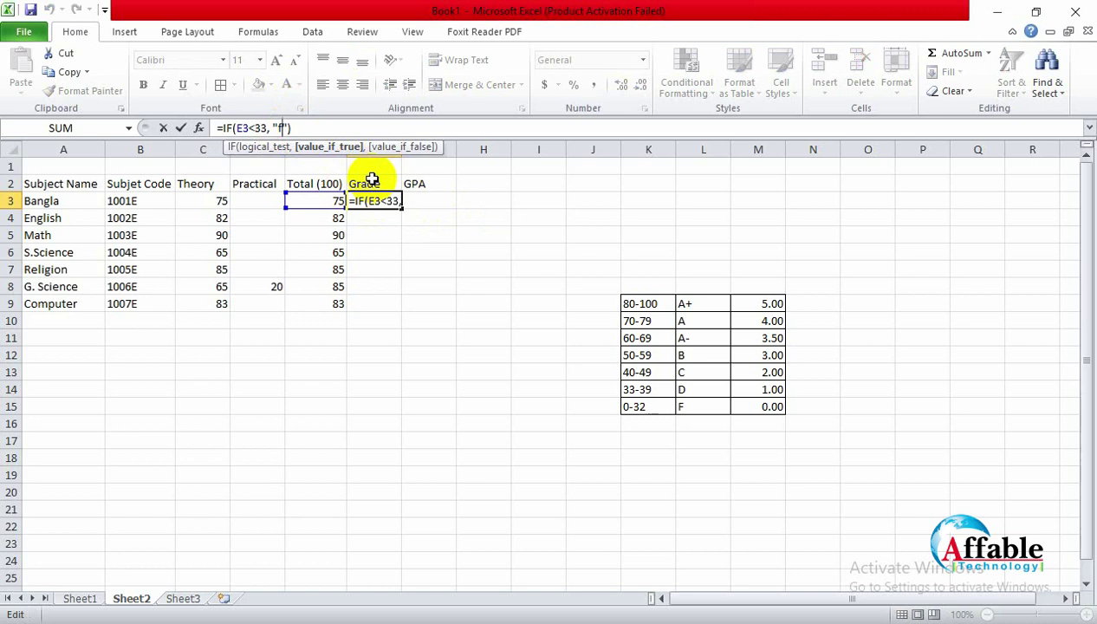
{"action": "key", "text": "BackSpace"}
{"action": "type", "text": "F\""}
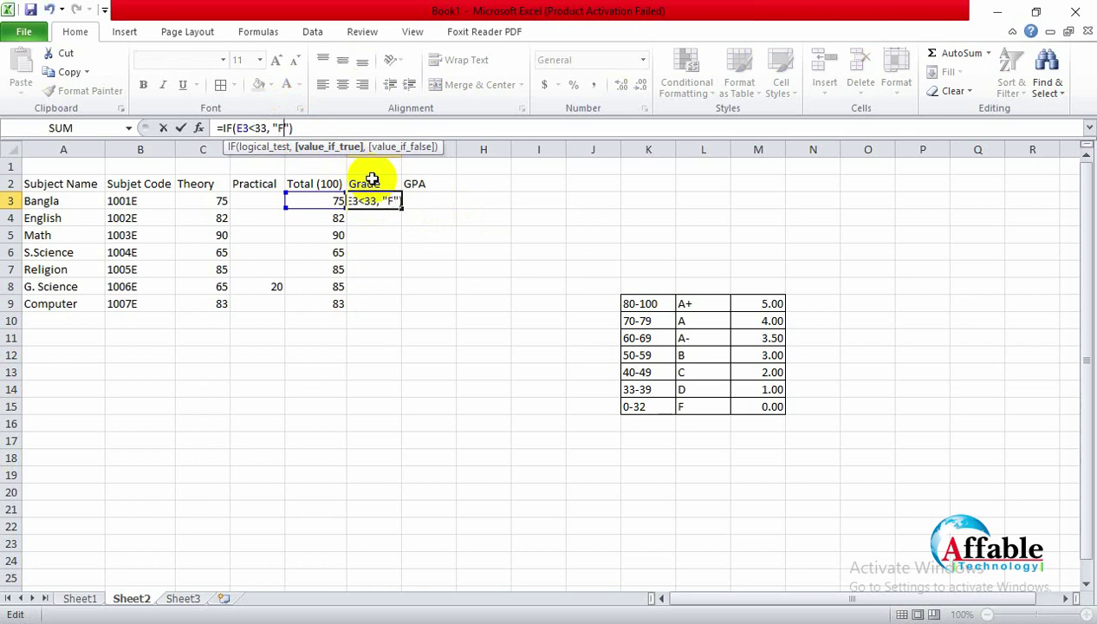
{"action": "type", "text": ","}
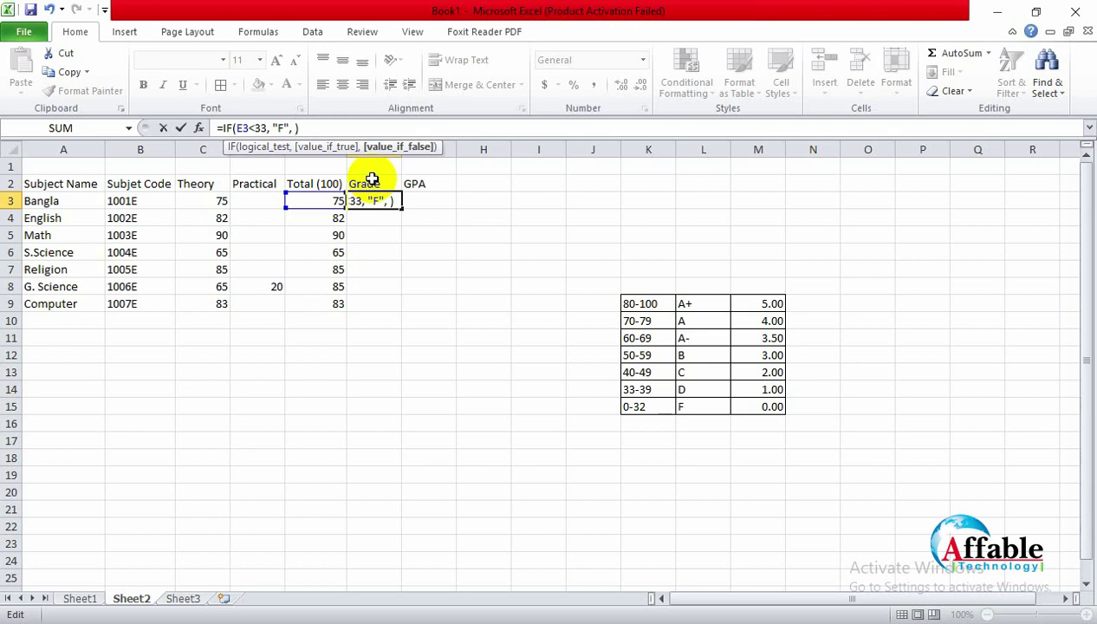
{"action": "type", "text": "If"}
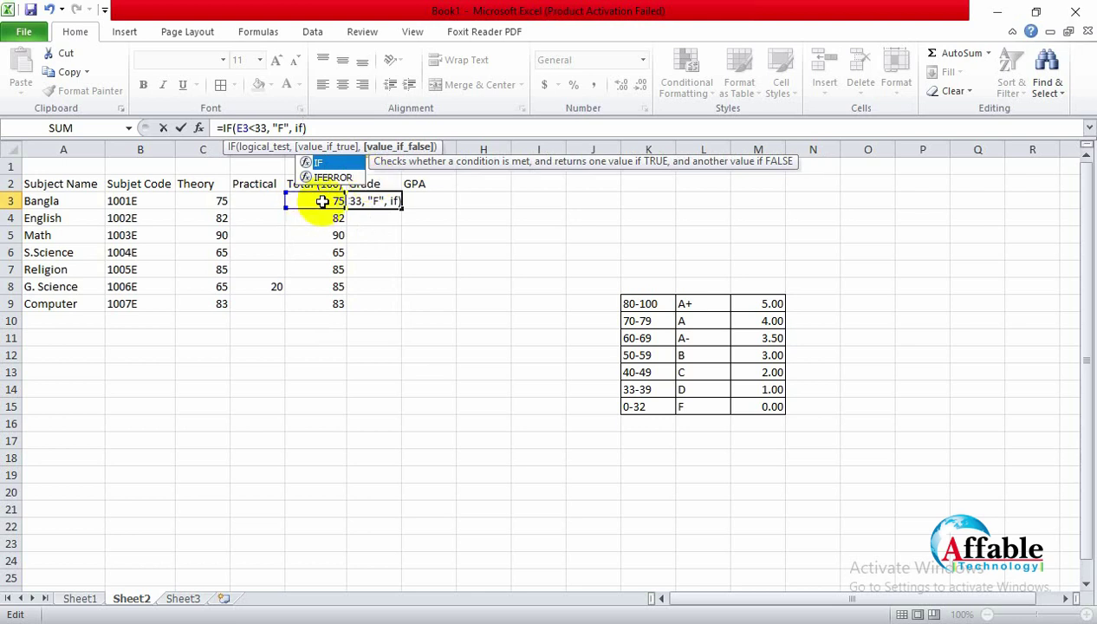
{"action": "left_click", "coordinate": [320, 201]}
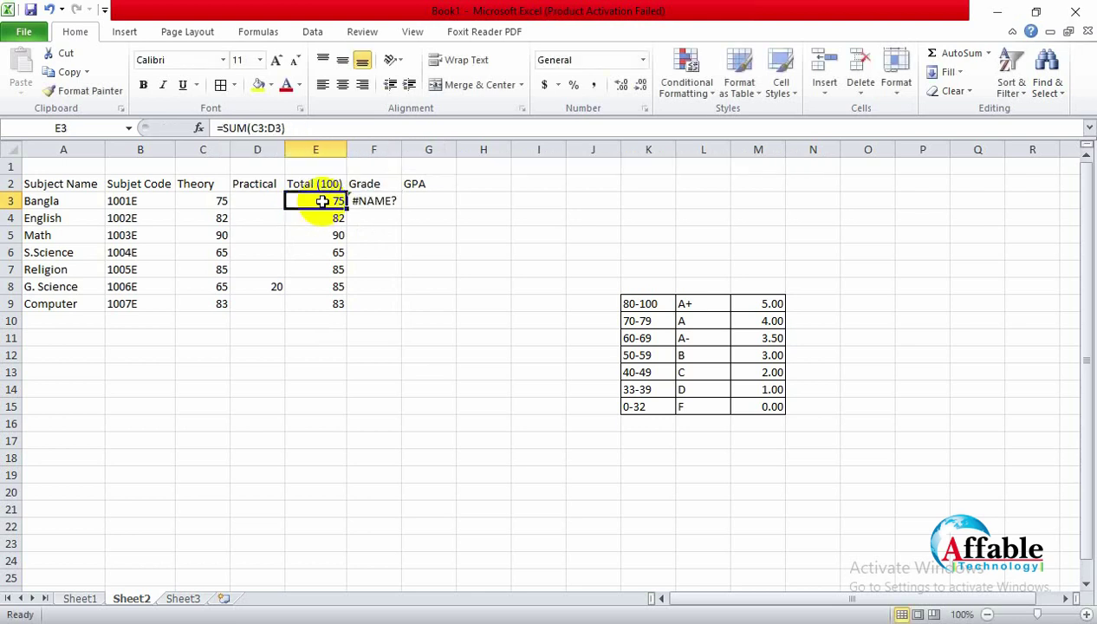
Step: Add the test (E3<40) to the nested if in F3's formula
{"action": "left_click", "coordinate": [385, 200]}
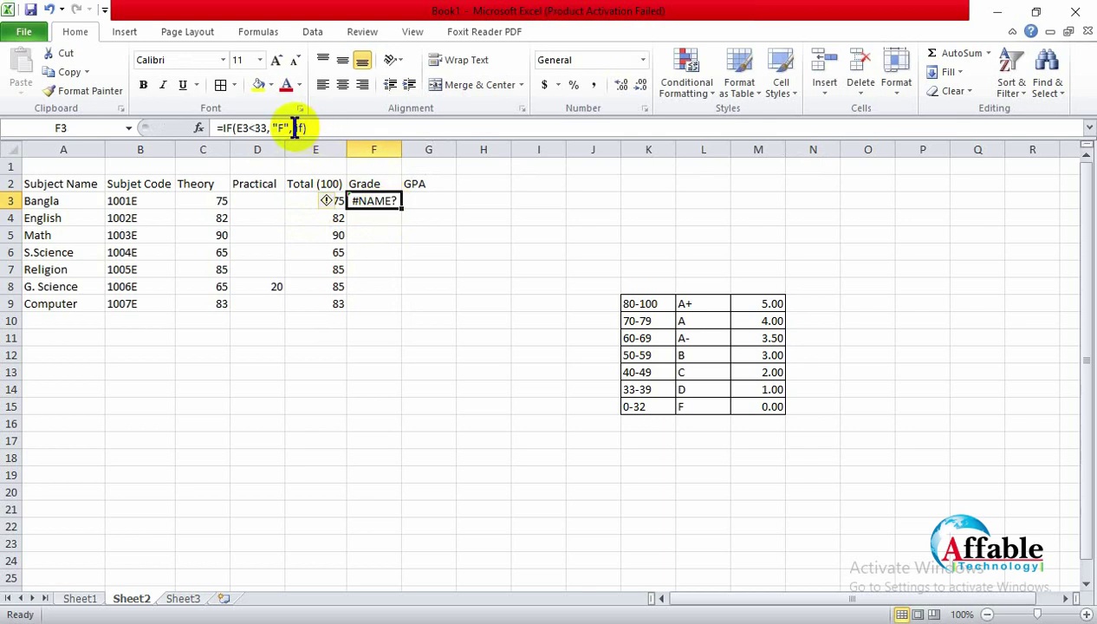
{"action": "left_click", "coordinate": [309, 127]}
{"action": "type", "text": "("}
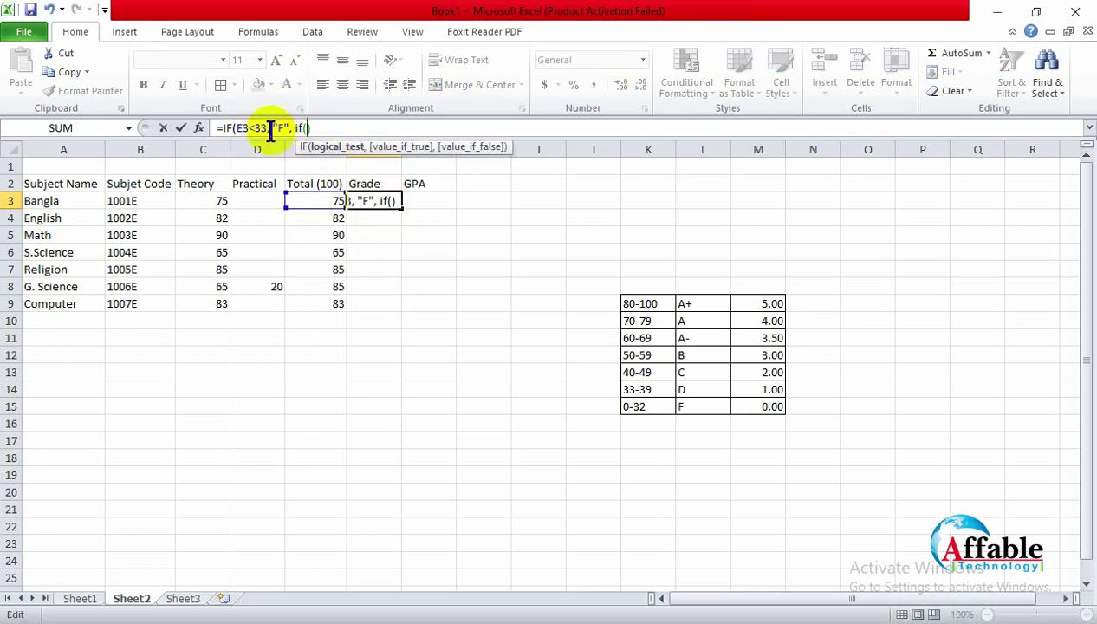
{"action": "type", "text": "E3"}
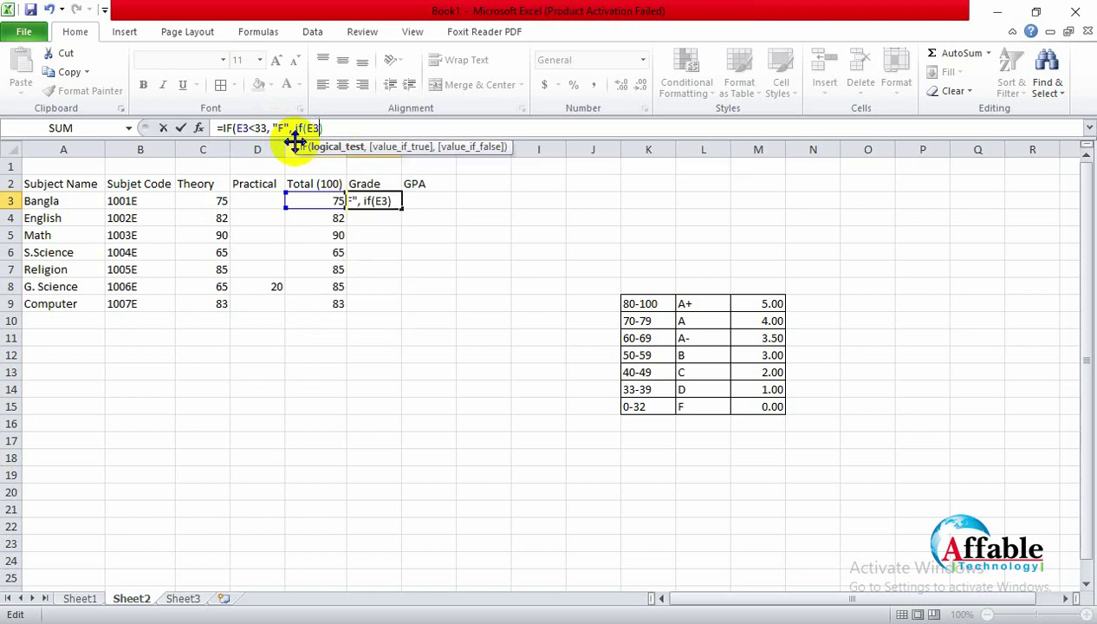
{"action": "type", "text": "<"}
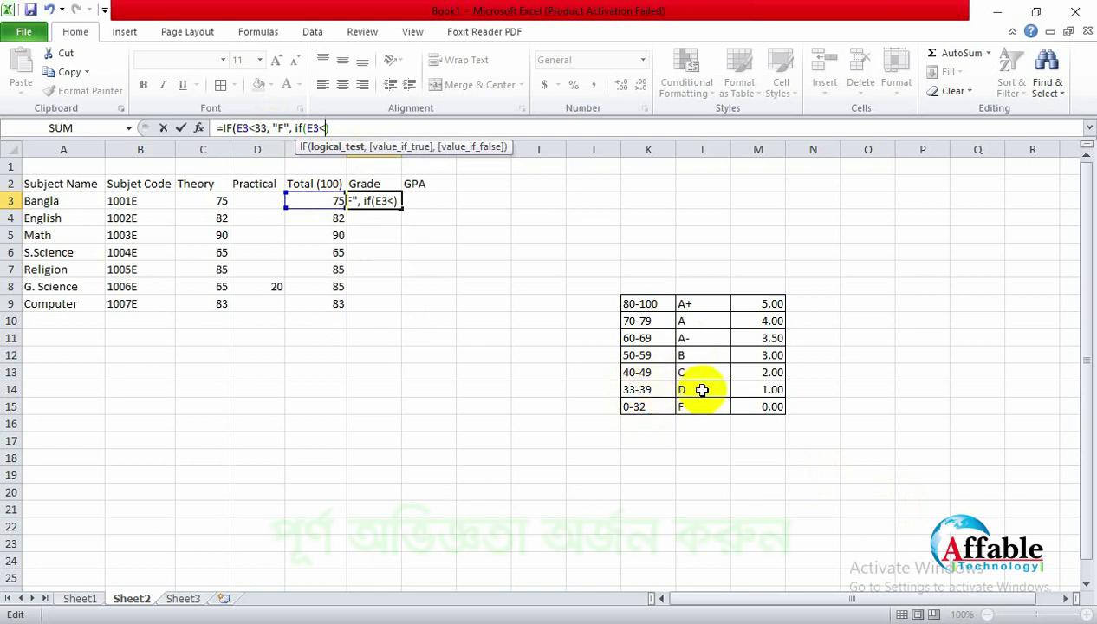
{"action": "type", "text": "40)"}
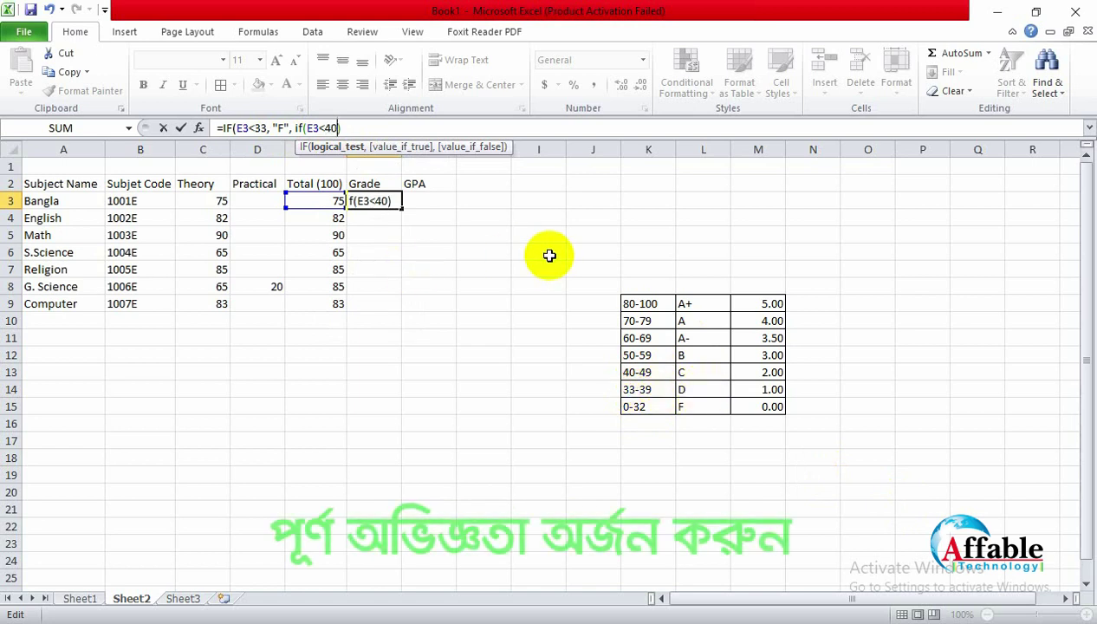
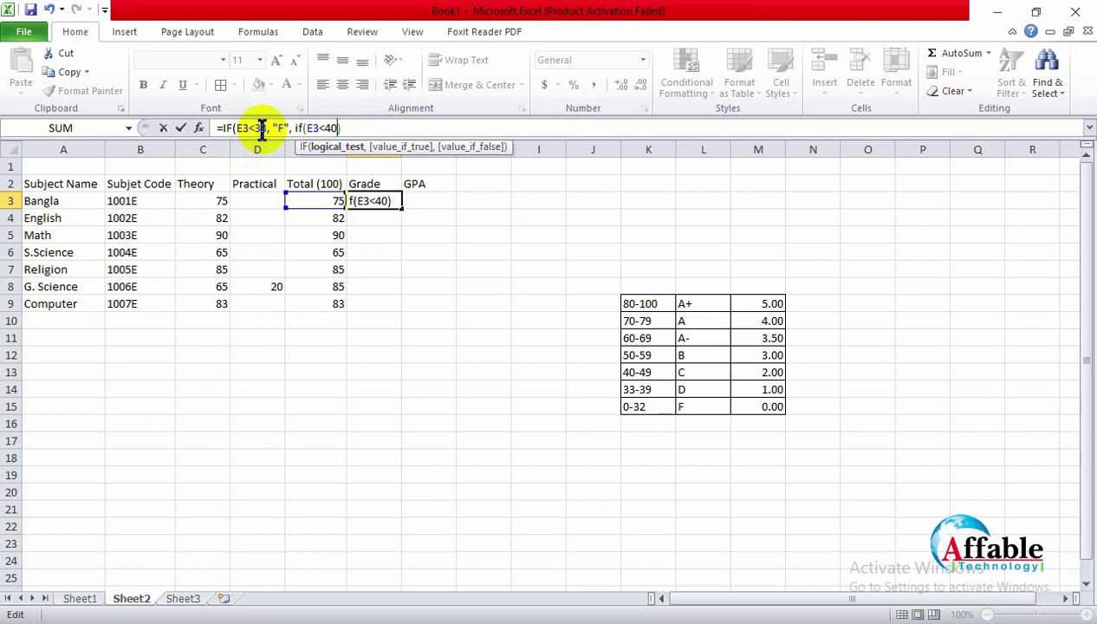
Step: Add "D" as the E3<40 result in F3's formula and start another inner if on E3
{"action": "double_click", "coordinate": [311, 128]}
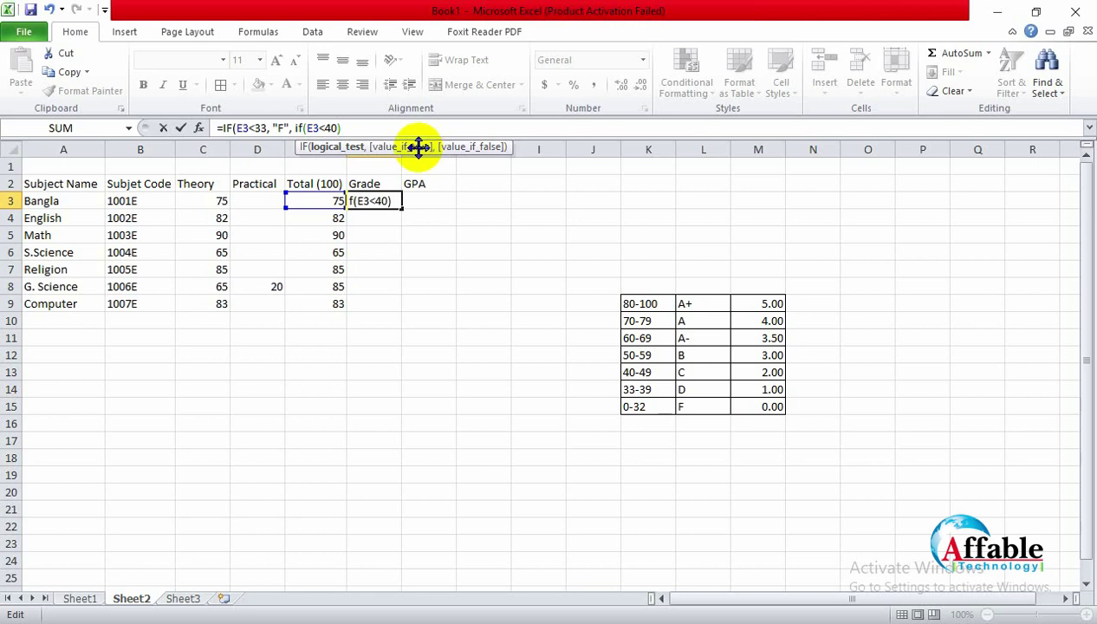
{"action": "type", "text": ", \""}
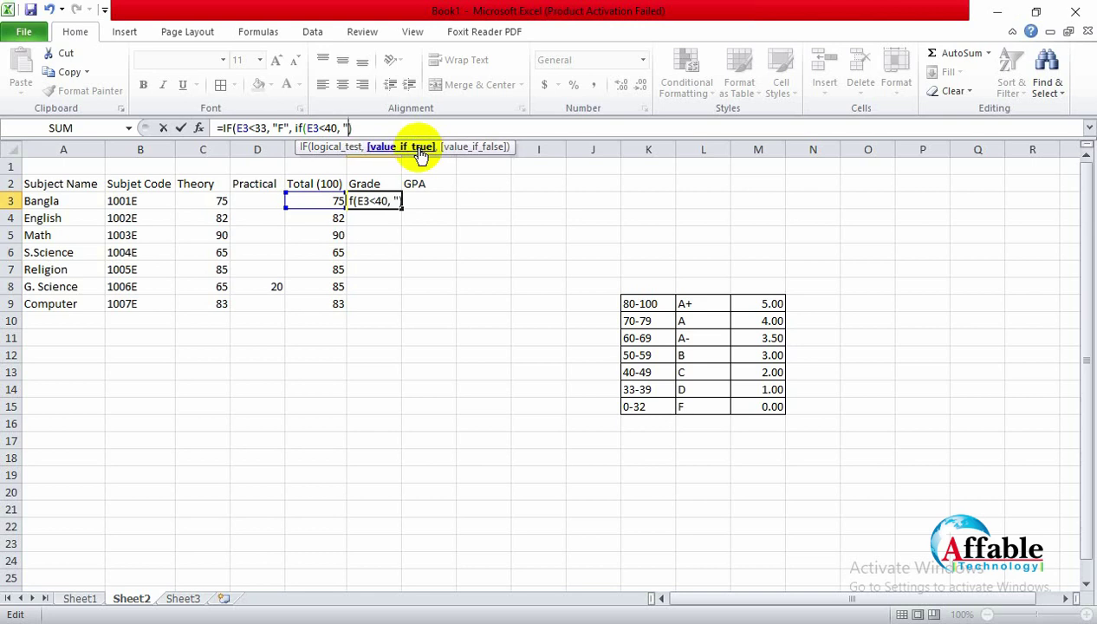
{"action": "type", "text": "D\""}
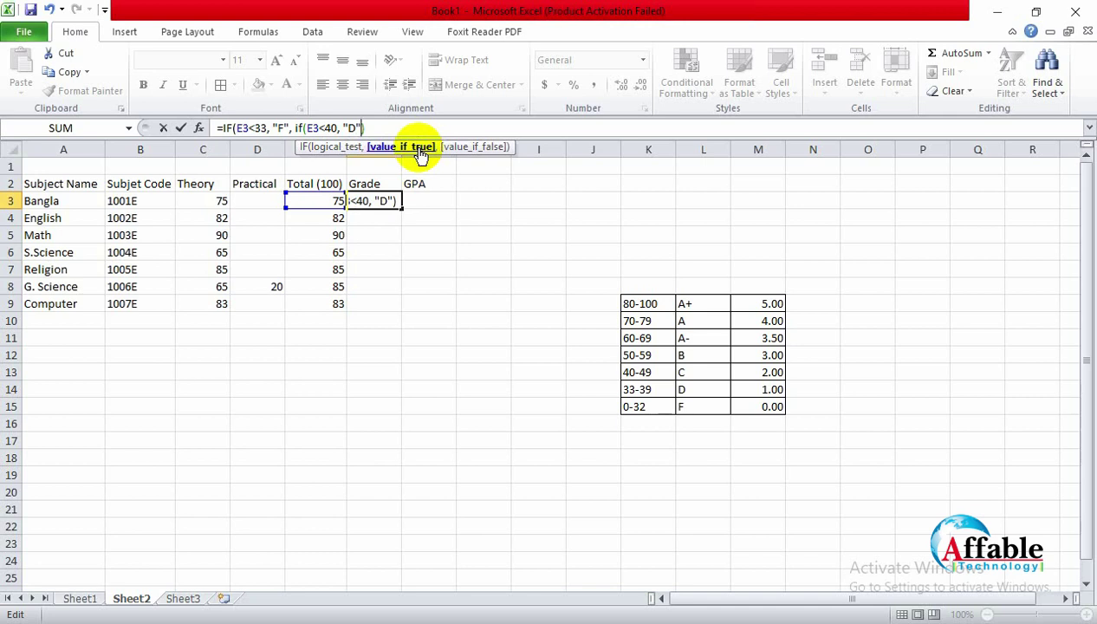
{"action": "type", "text": ", if()"}
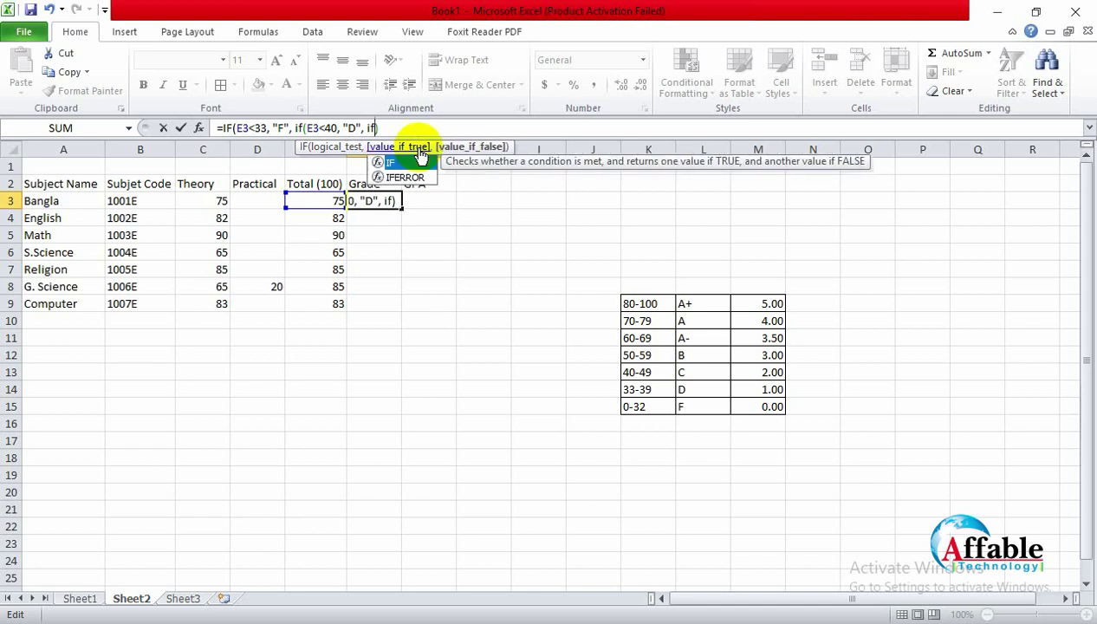
{"action": "key", "text": "Left"}
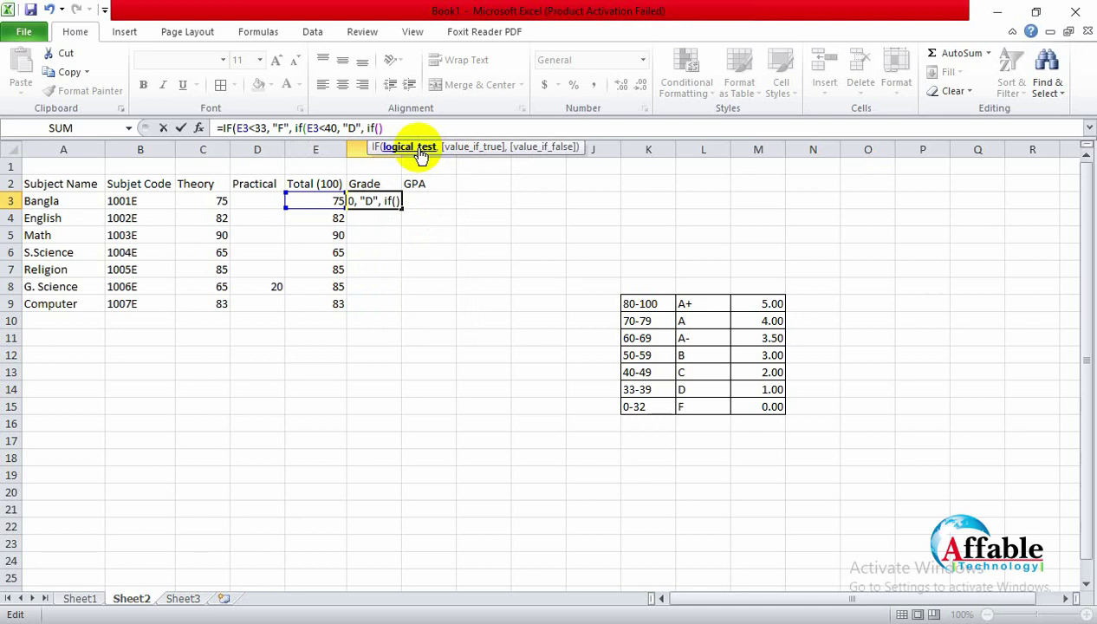
{"action": "type", "text": "E3"}
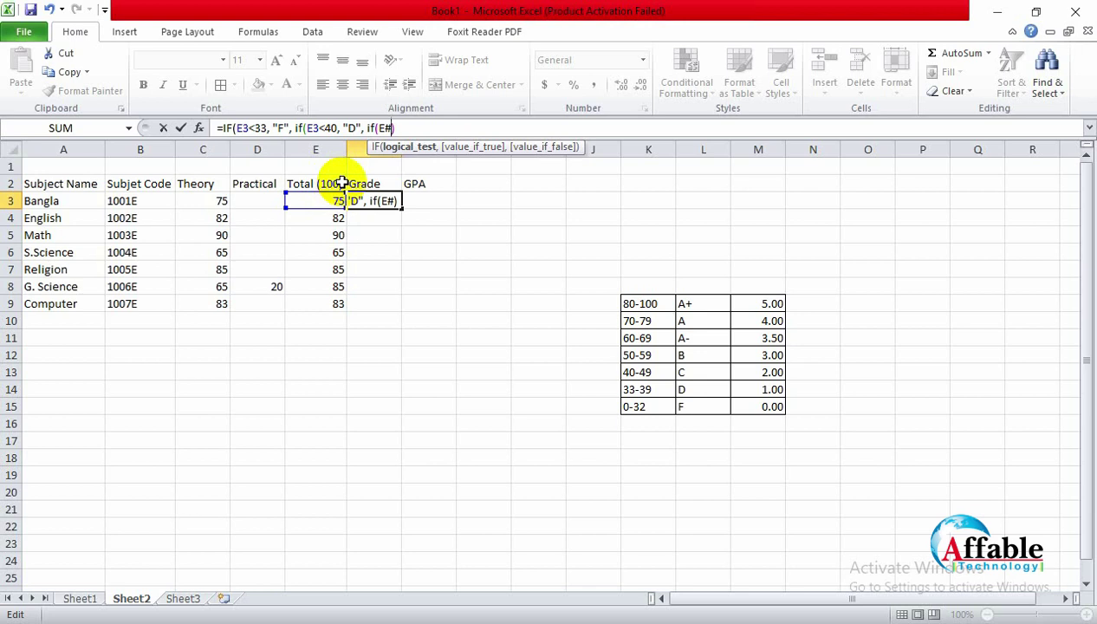
{"action": "key", "text": "BackSpace"}
{"action": "type", "text": "#"}
{"action": "key", "text": "BackSpace"}
Step: Add the E3<50 test returning "C" and begin the E3<60 "B" branch
{"action": "type", "text": "3<50"}
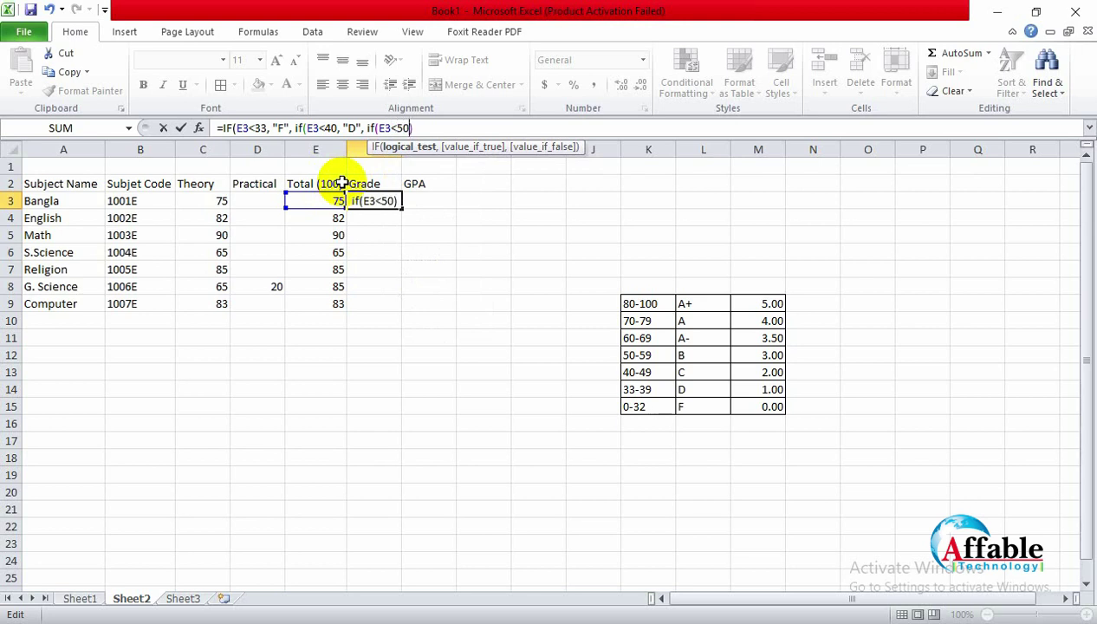
{"action": "type", "text": ", \"D"}
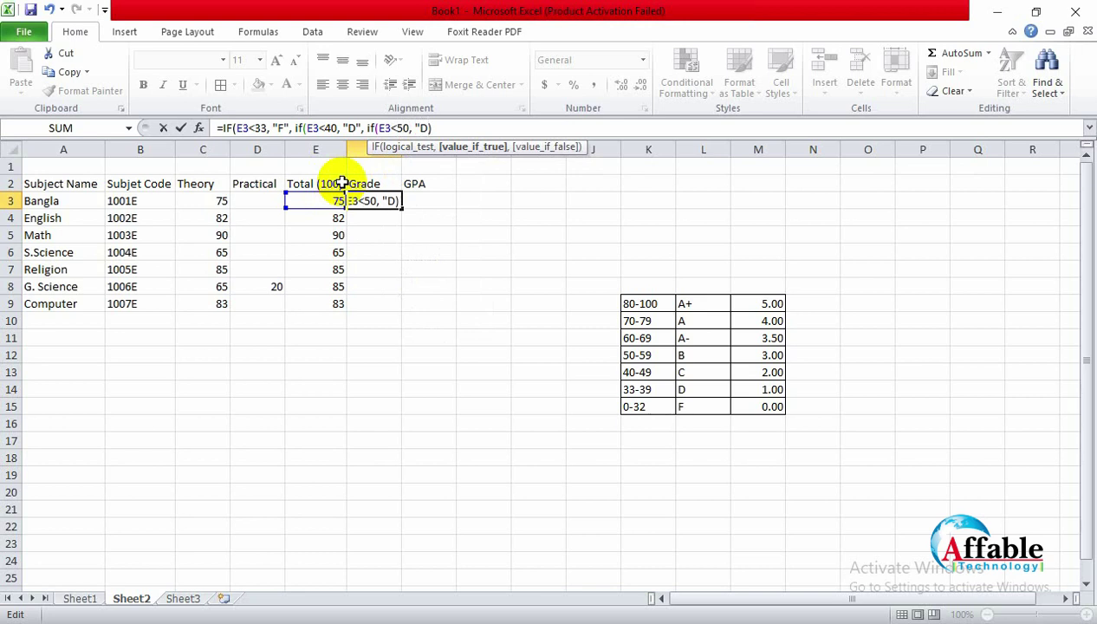
{"action": "key", "text": "BackSpace"}
{"action": "type", "text": "C\", "}
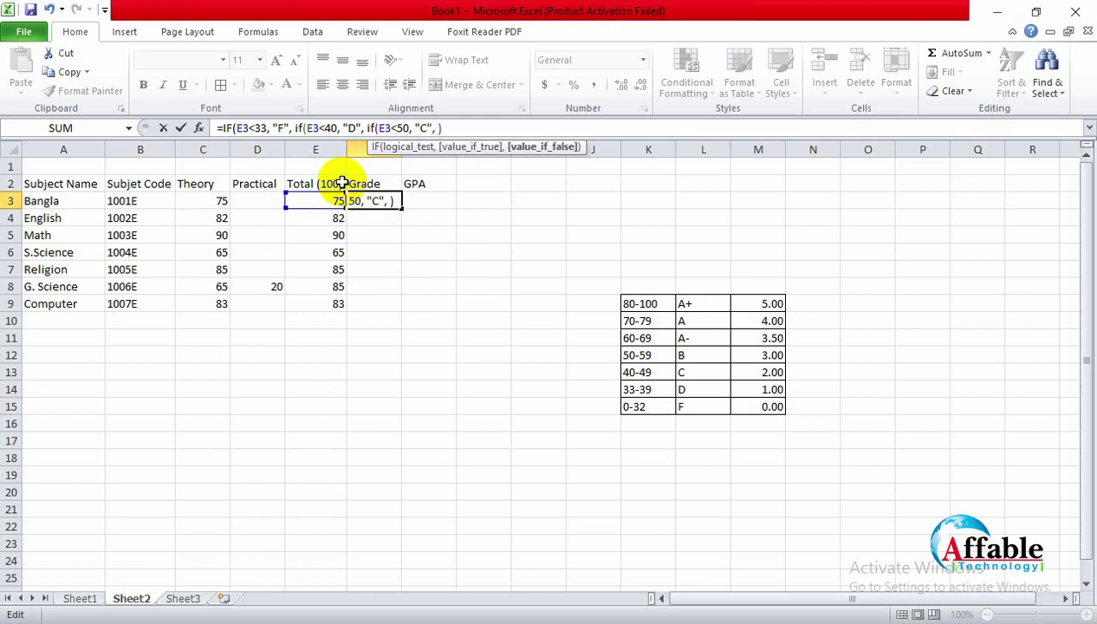
{"action": "type", "text": "if(E"}
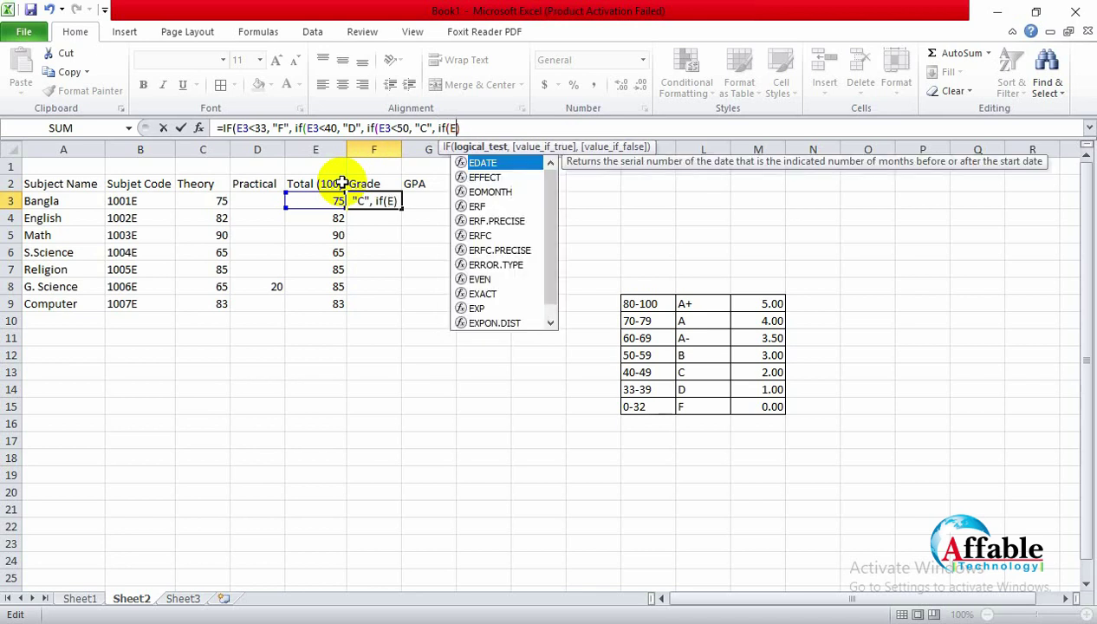
{"action": "type", "text": "3"}
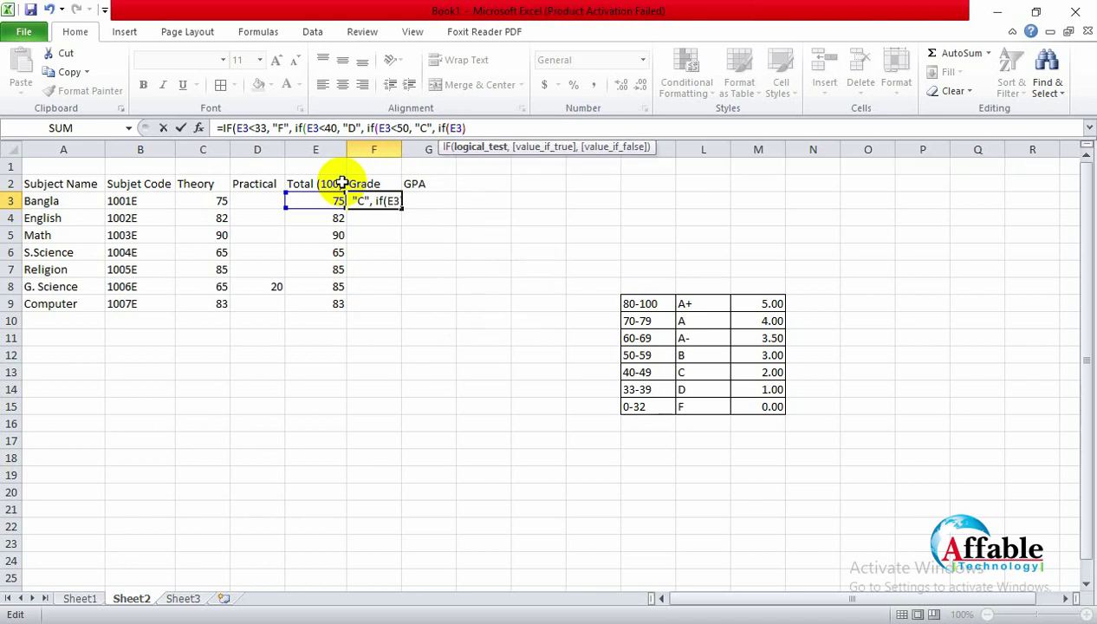
{"action": "type", "text": "<60\""}
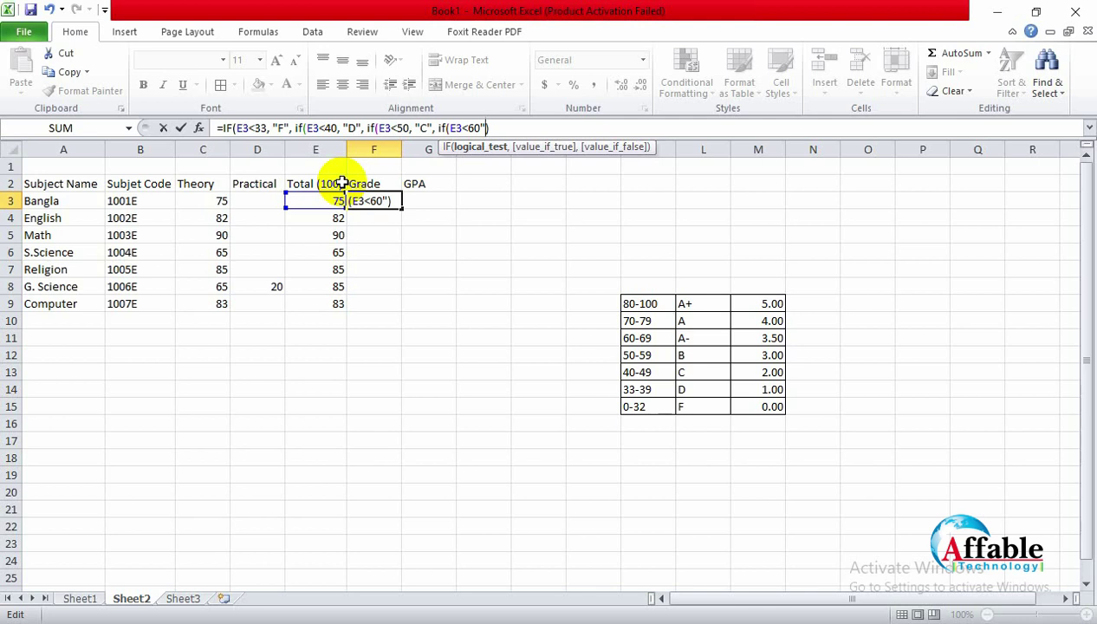
{"action": "type", "text": "B\""}
Step: Insert the missing comma before "B" and add an E3<70 test returning "A-"
{"action": "key", "text": "Left"}
{"action": "key", "text": "Left"}
{"action": "key", "text": "Left"}
{"action": "type", "text": ","}
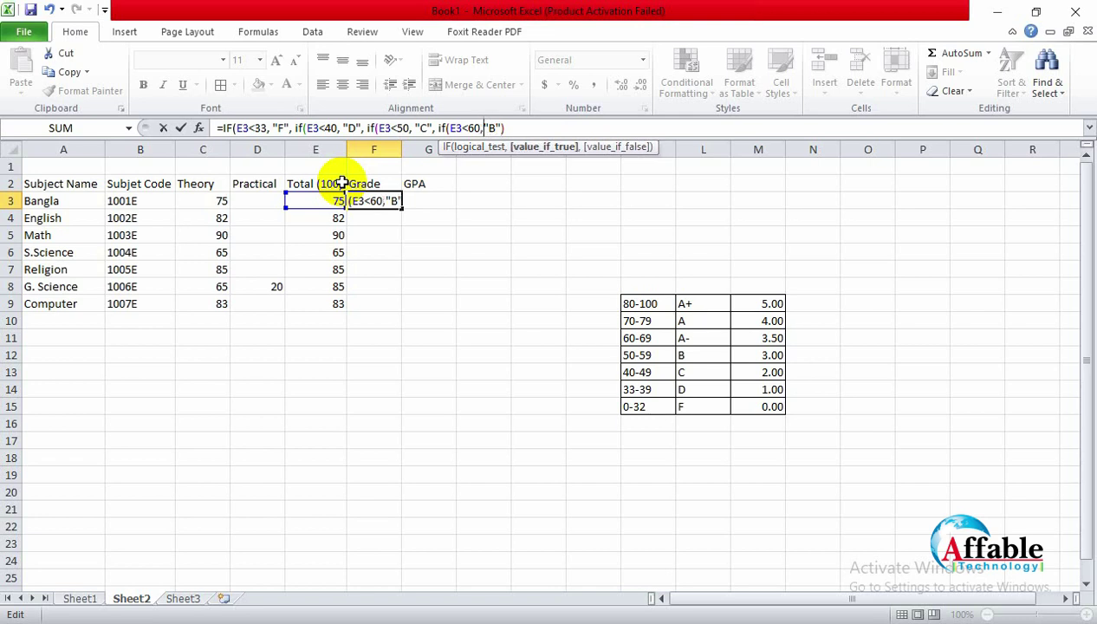
{"action": "key", "text": "Right"}
{"action": "key", "text": "Right"}
{"action": "key", "text": "Right"}
{"action": "key", "text": "Right"}
{"action": "type", "text": ", if"}
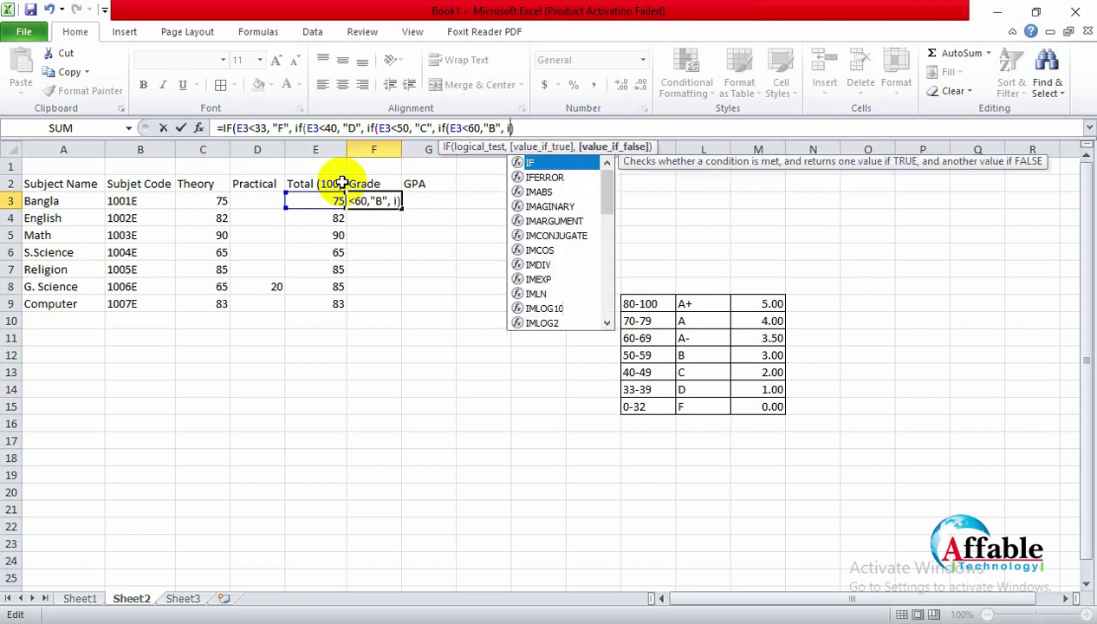
{"action": "type", "text": "("}
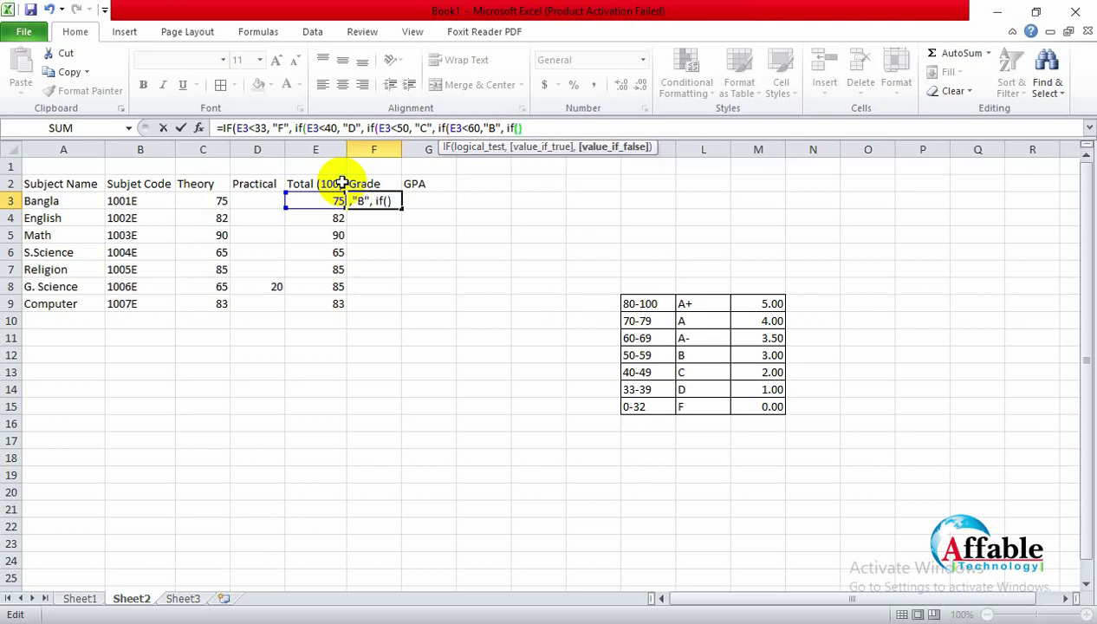
{"action": "type", "text": "E3"}
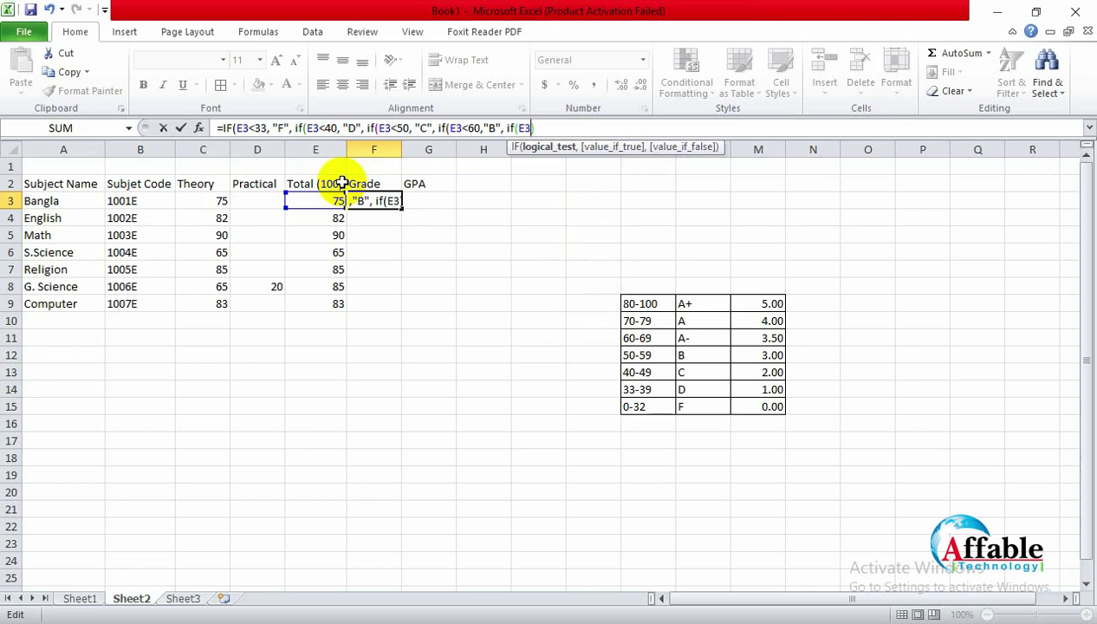
{"action": "type", "text": ",70"}
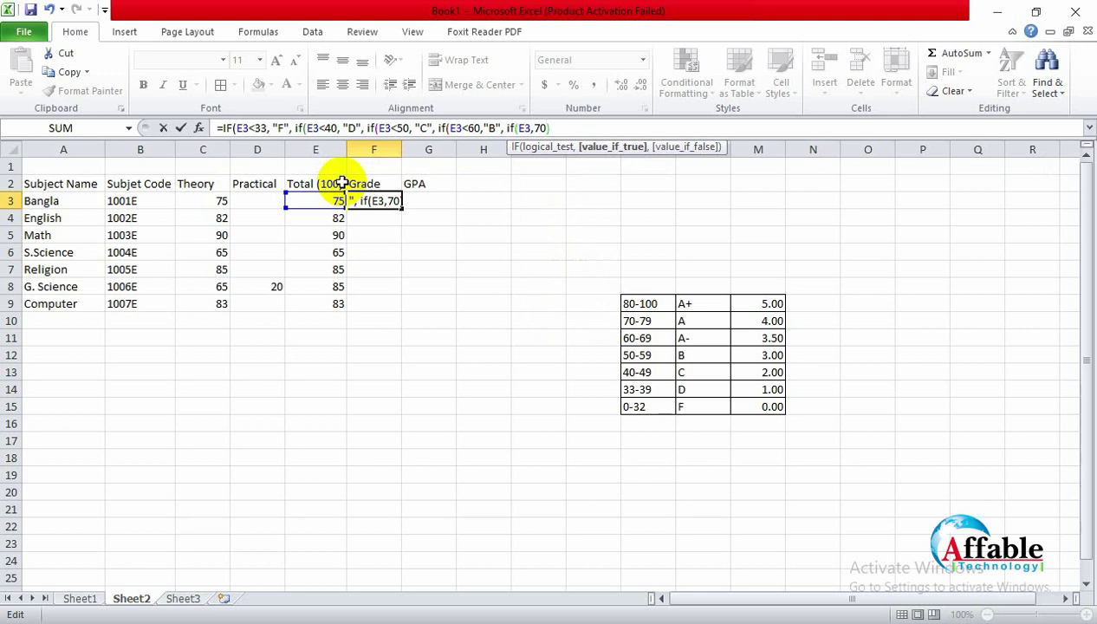
{"action": "type", "text": ","}
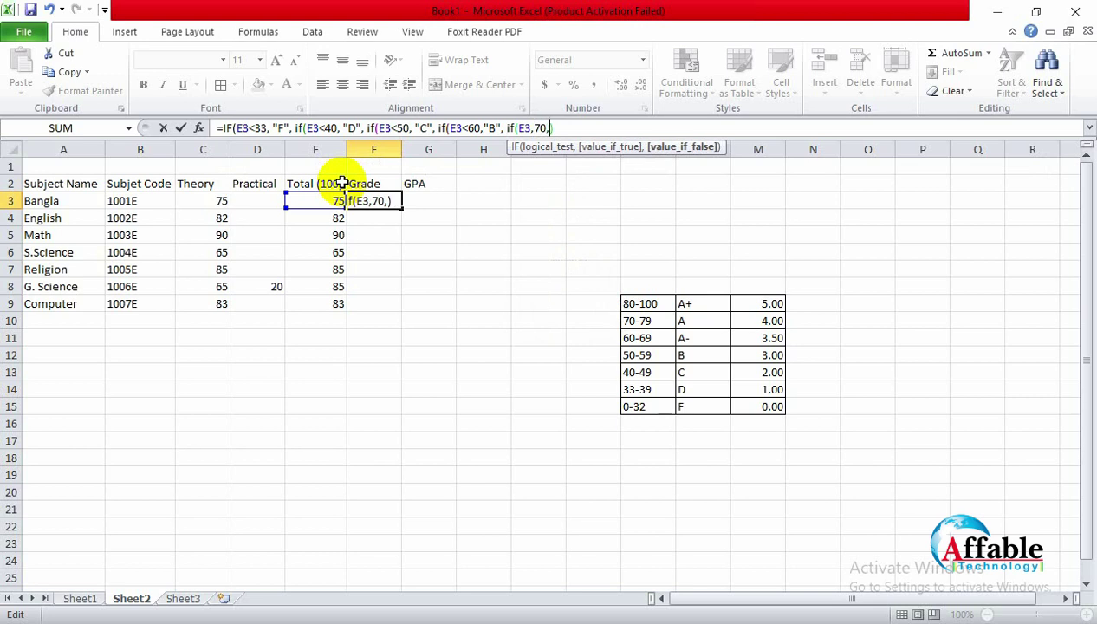
{"action": "key", "text": "BackSpace"}
{"action": "key", "text": "BackSpace"}
{"action": "key", "text": "BackSpace"}
{"action": "key", "text": "BackSpace"}
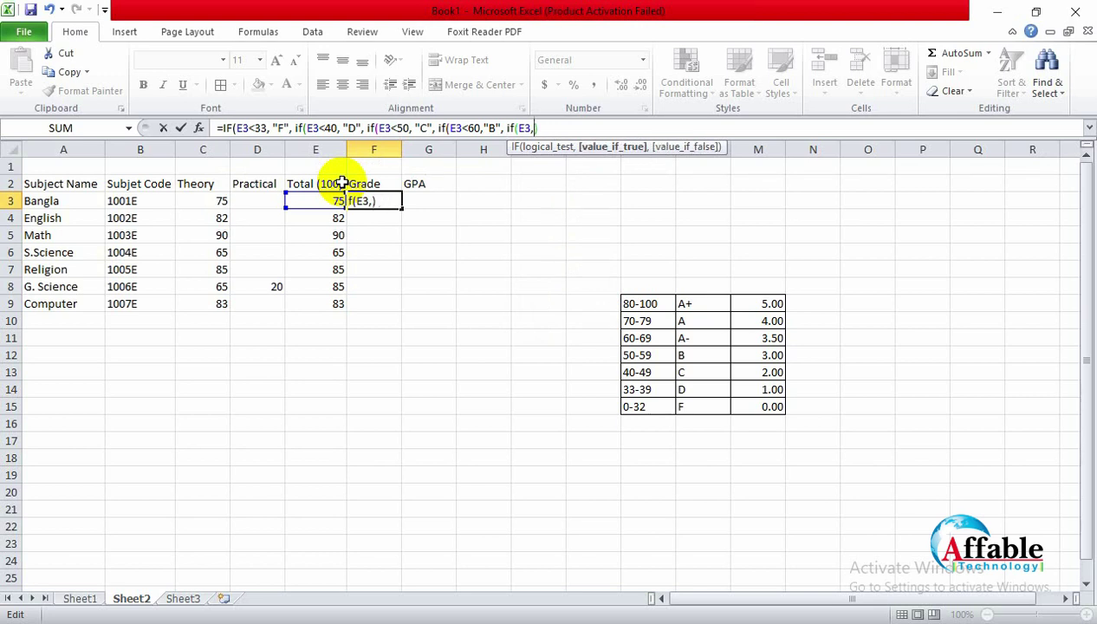
{"action": "type", "text": "<"}
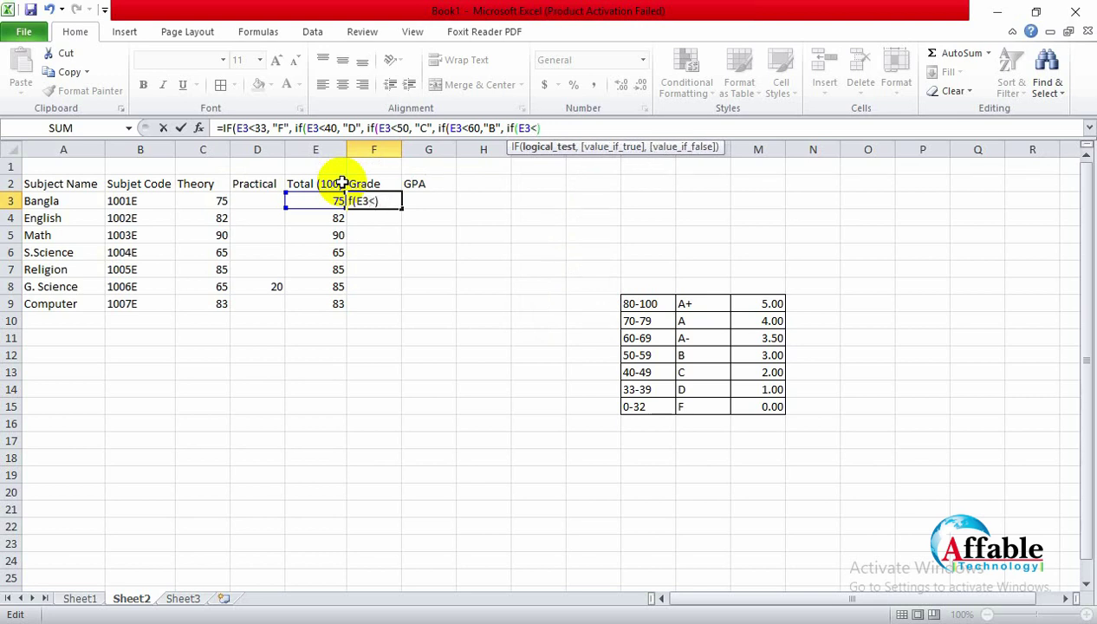
{"action": "type", "text": "70, "}
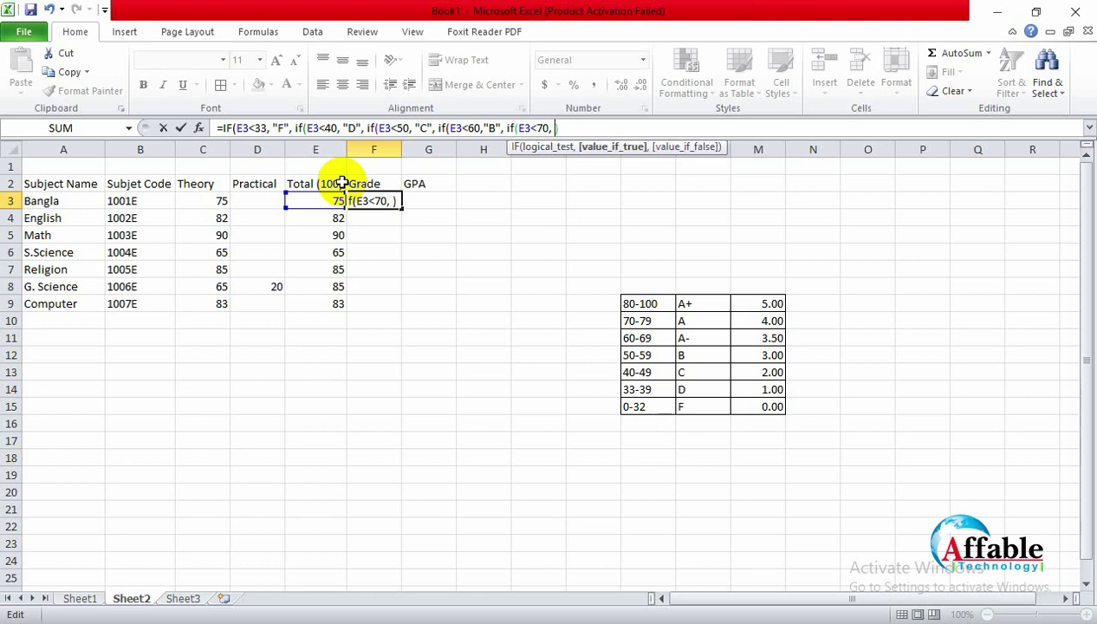
{"action": "type", "text": "\"A-\","}
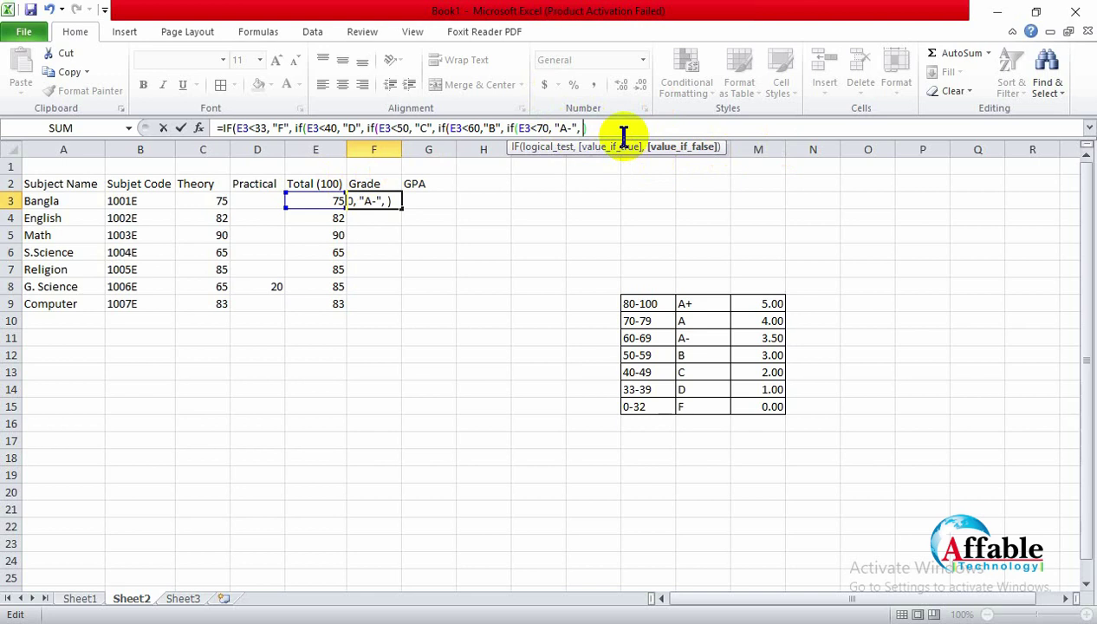
Step: Add the E3<80 test returning "A", with "A+" as the final value
{"action": "type", "text": "if"}
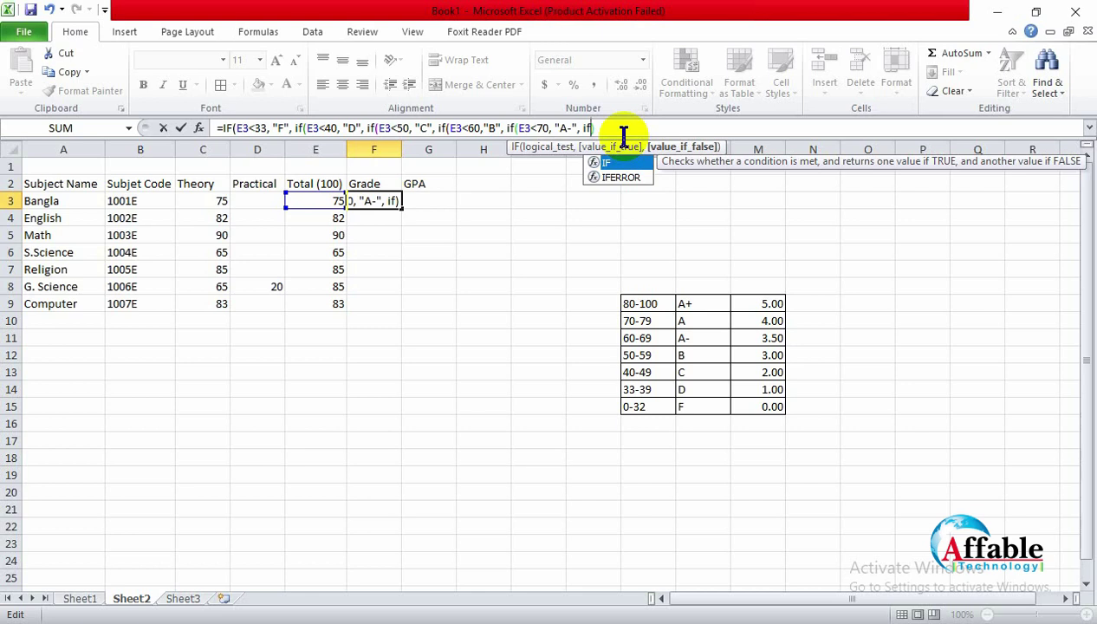
{"action": "type", "text": "(e3<"}
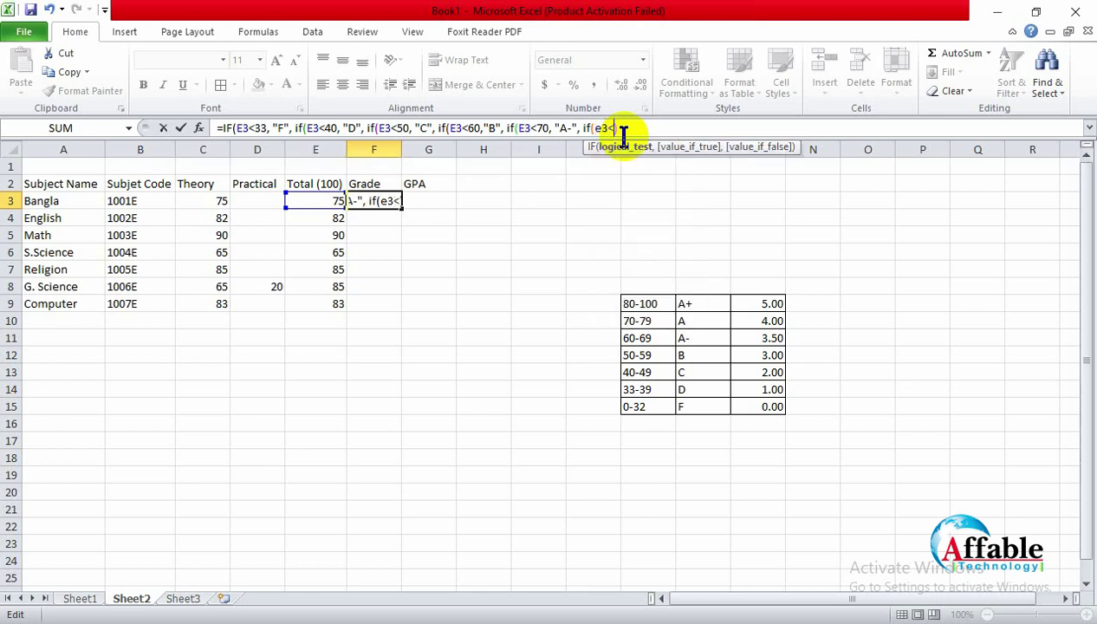
{"action": "key", "text": "BackSpace"}
{"action": "key", "text": "BackSpace"}
{"action": "key", "text": "BackSpace"}
{"action": "type", "text": "E3<80"}
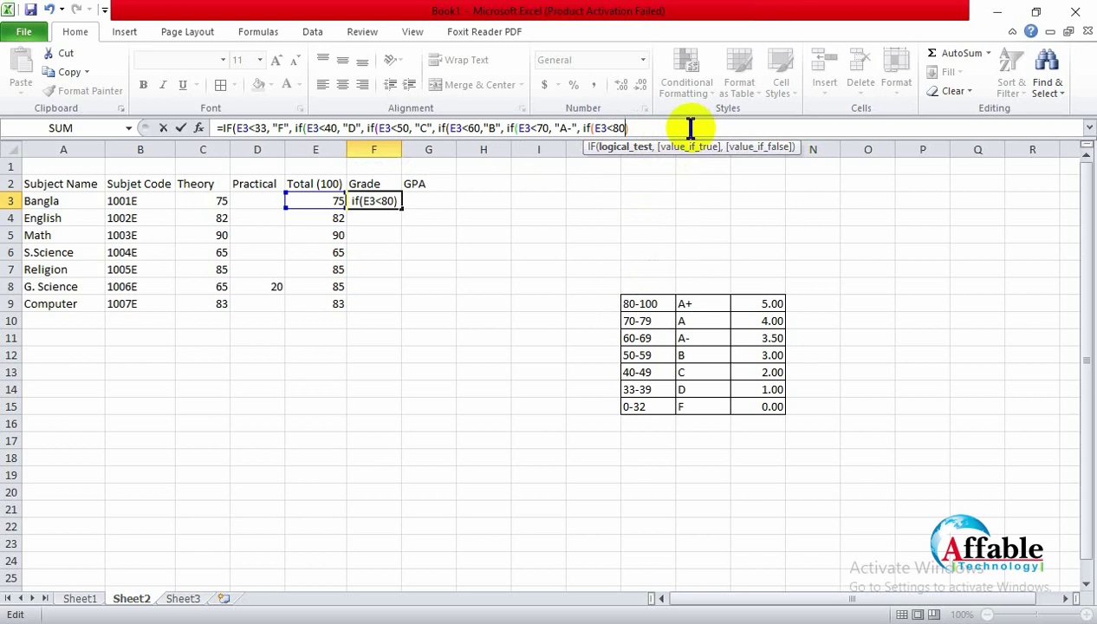
{"action": "type", "text": ", "}
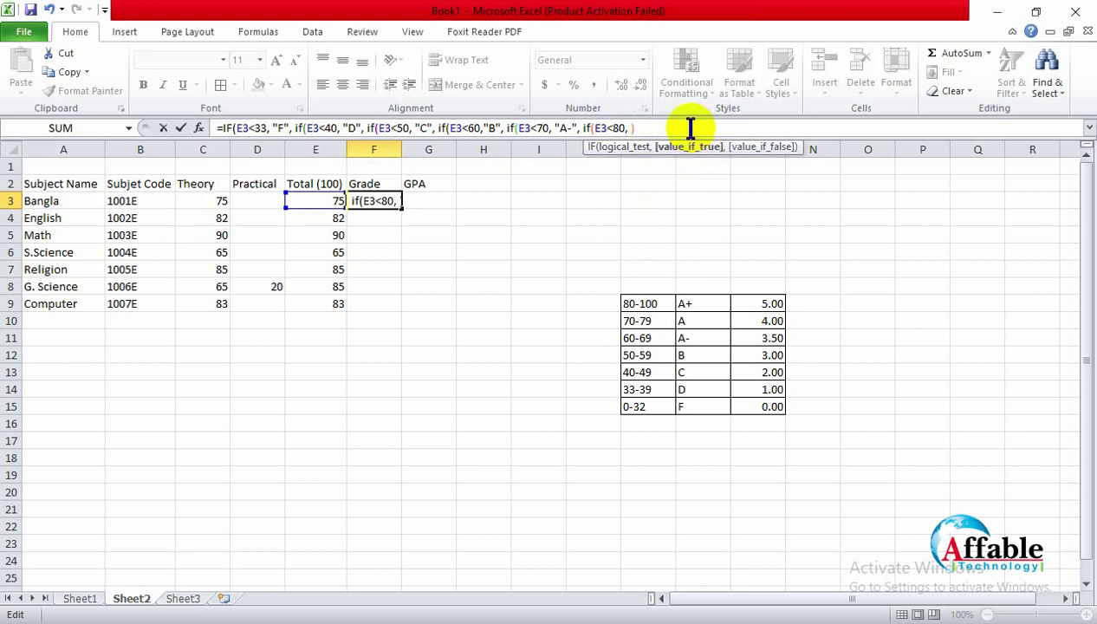
{"action": "type", "text": "\"A\""}
{"action": "key", "text": "Delete"}
{"action": "type", "text": ", )"}
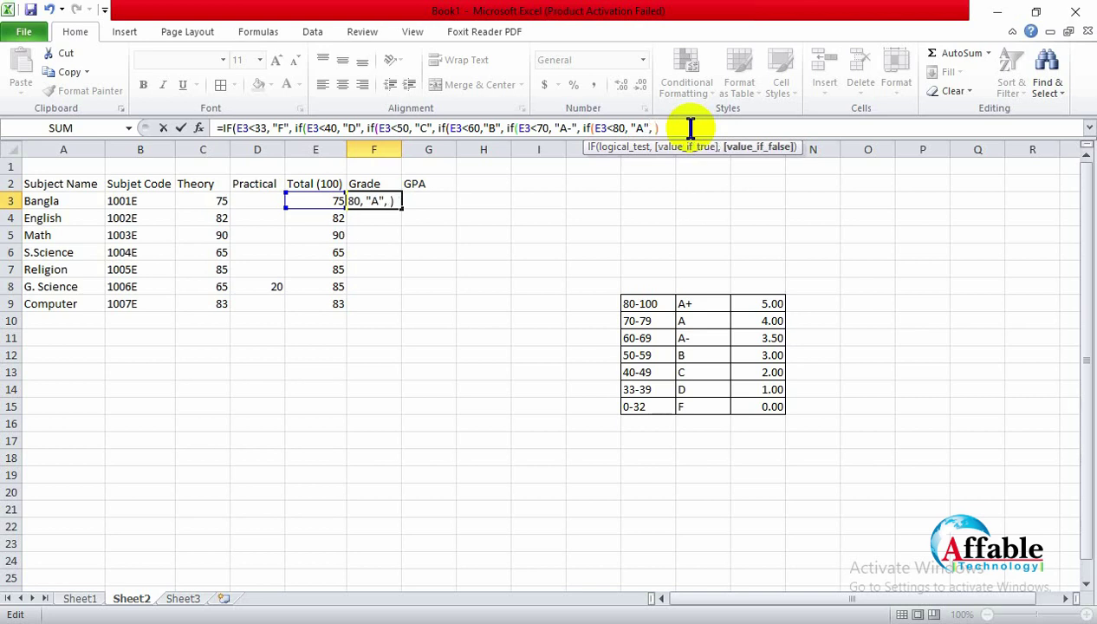
{"action": "type", "text": "A"}
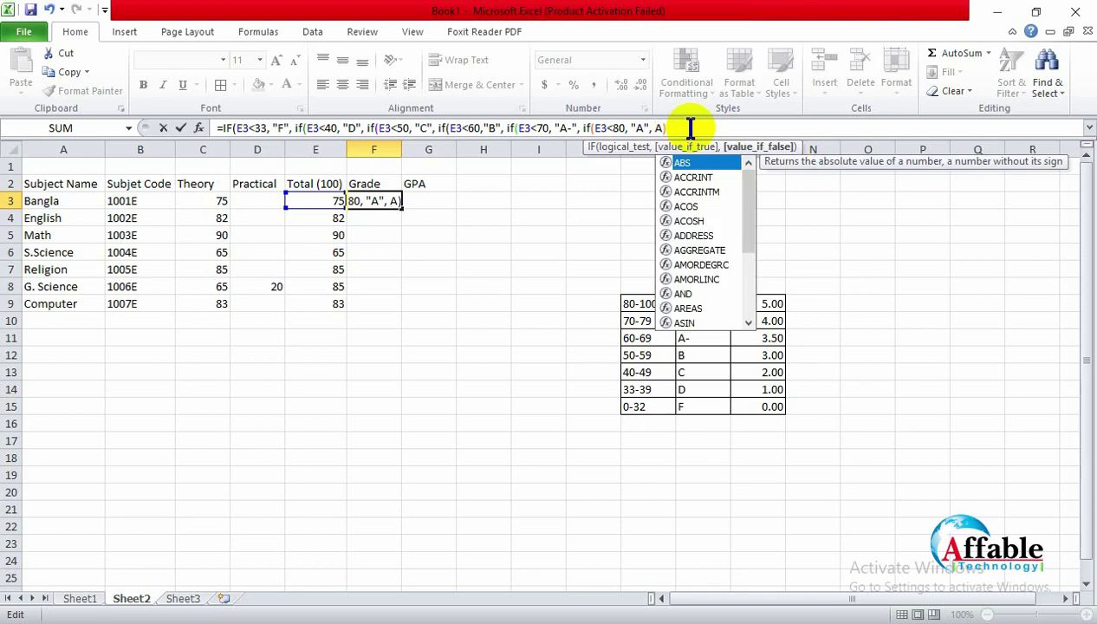
{"action": "type", "text": "\""}
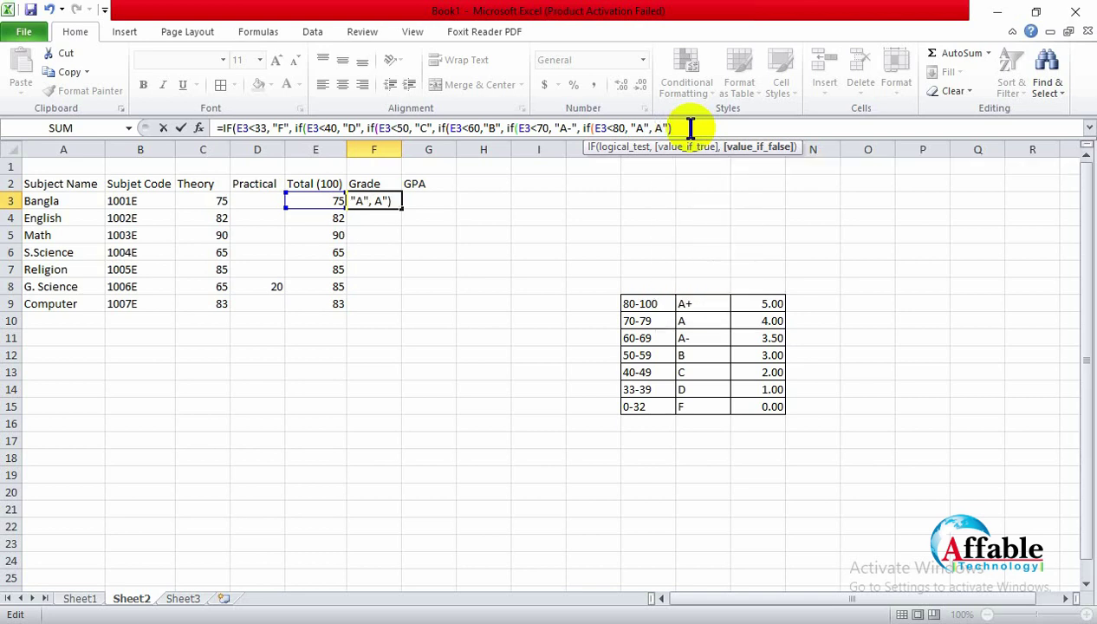
{"action": "key", "text": "BackSpace"}
{"action": "type", "text": "+\""}
{"action": "key", "text": "Left"}
{"action": "key", "text": "Left"}
{"action": "key", "text": "Left"}
{"action": "type", "text": "\""}
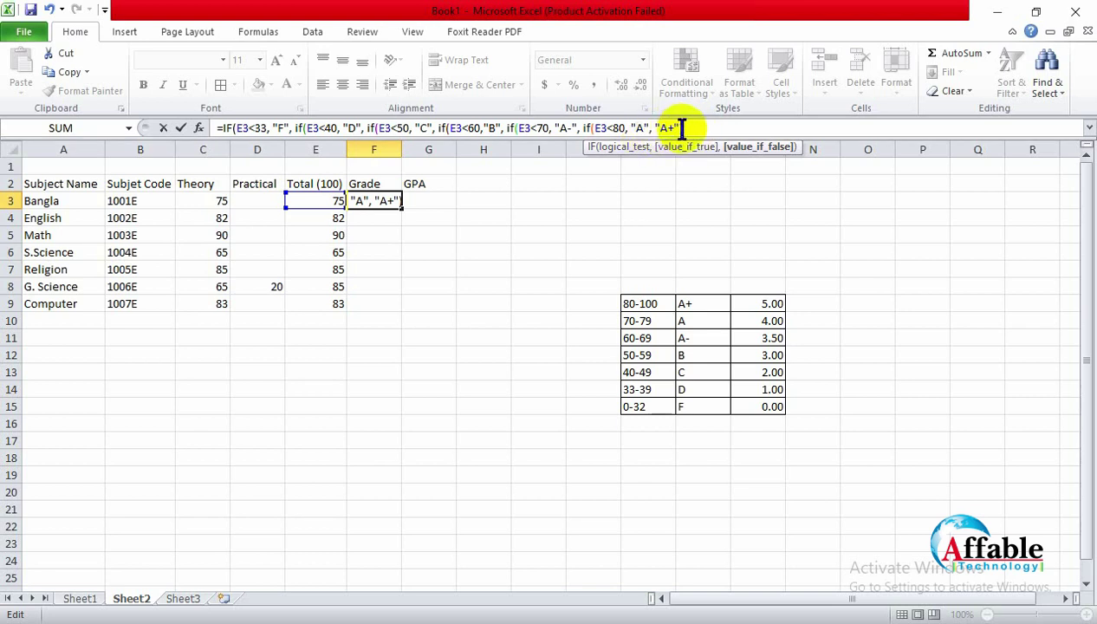
Step: Close the nested IF with five parentheses and enter it, showing A for Bangla's 75
{"action": "left_click", "coordinate": [687, 128]}
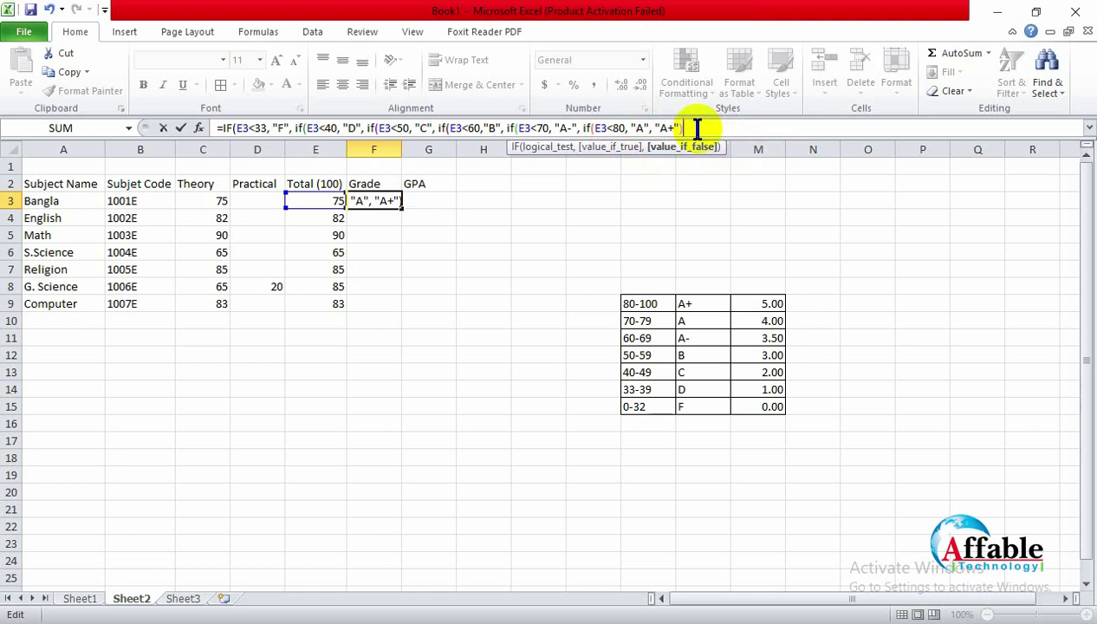
{"action": "type", "text": ")))"}
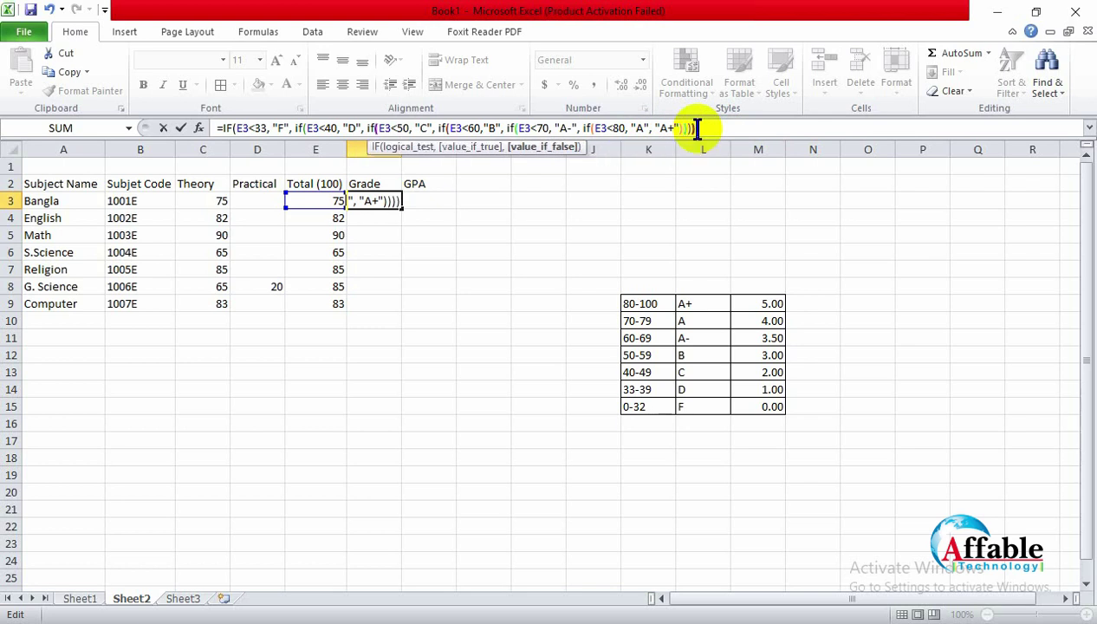
{"action": "type", "text": "))"}
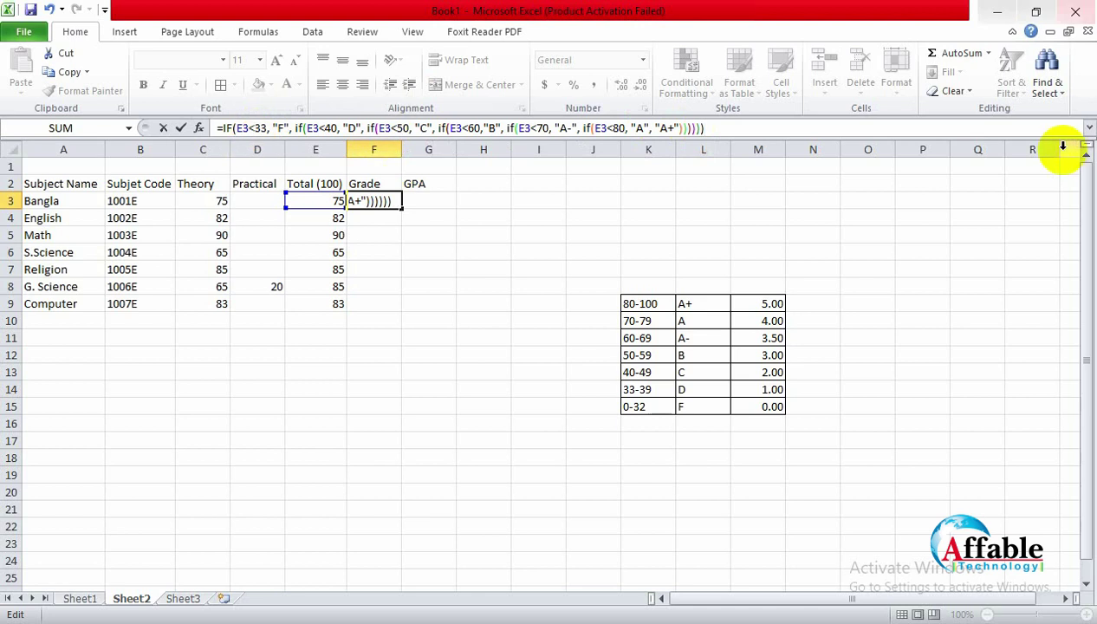
{"action": "left_click", "coordinate": [743, 130]}
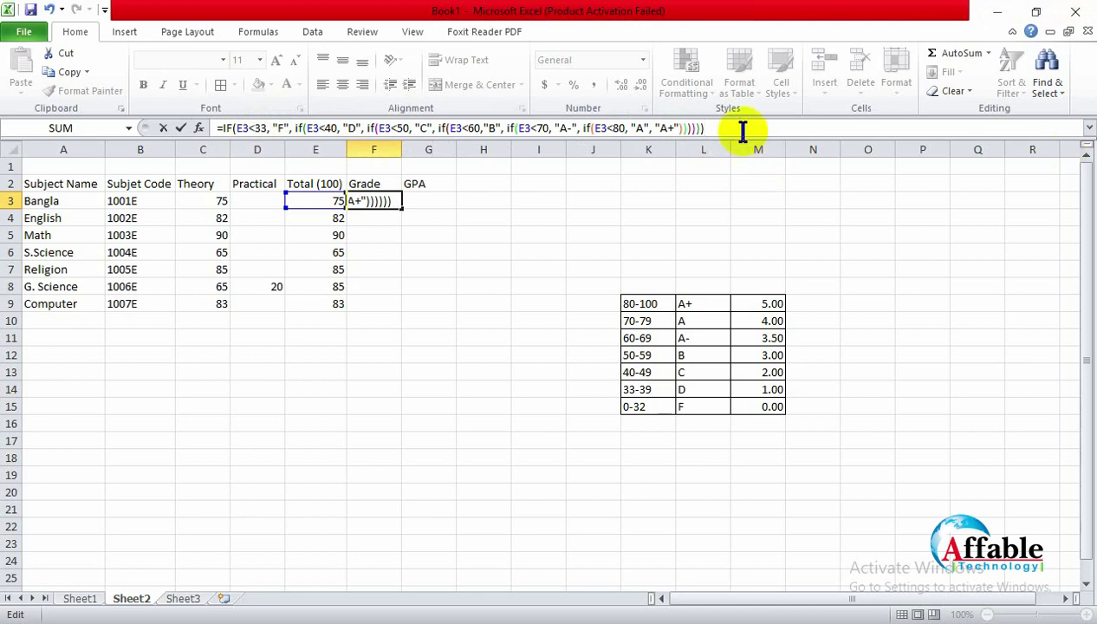
{"action": "key", "text": "Return"}
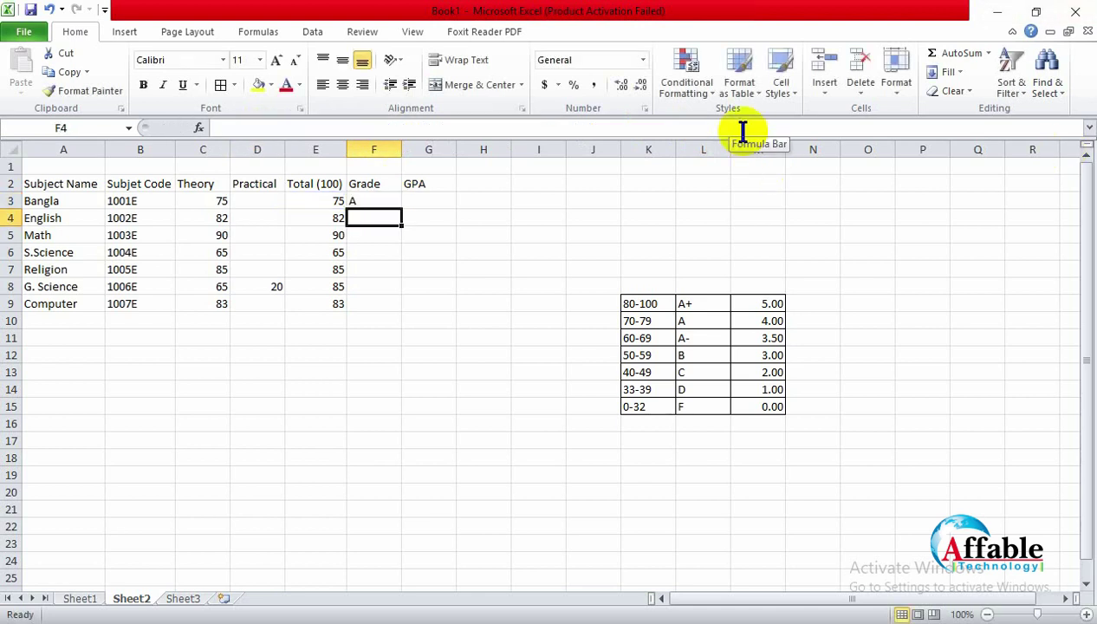
Step: Change F3's below-33 grade text from "F" to "Fail"
{"action": "left_click", "coordinate": [374, 198]}
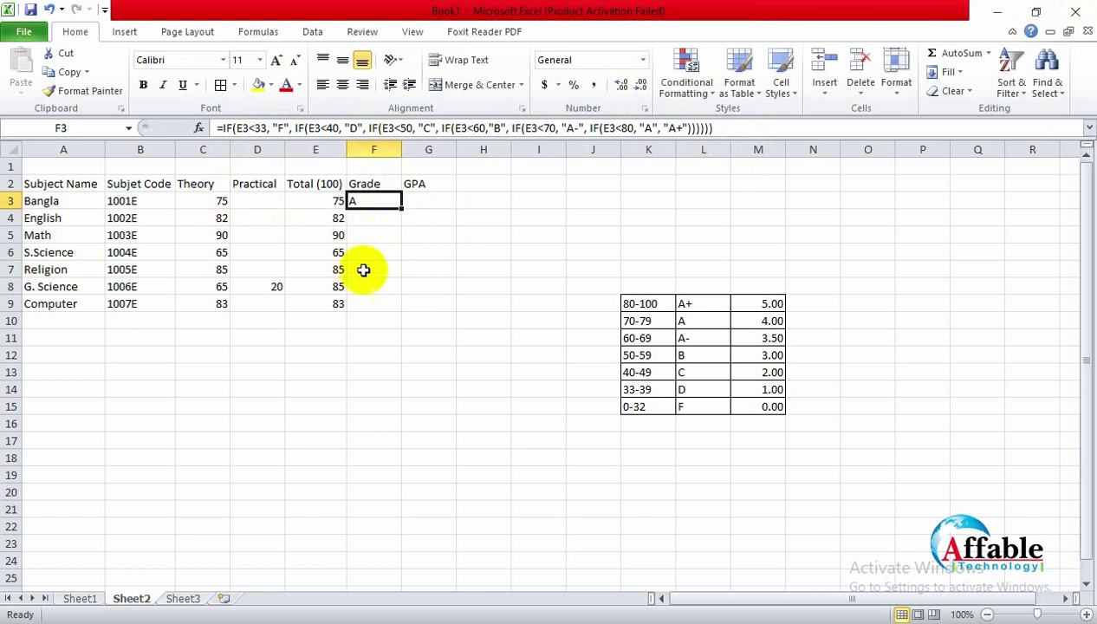
{"action": "left_click", "coordinate": [281, 128]}
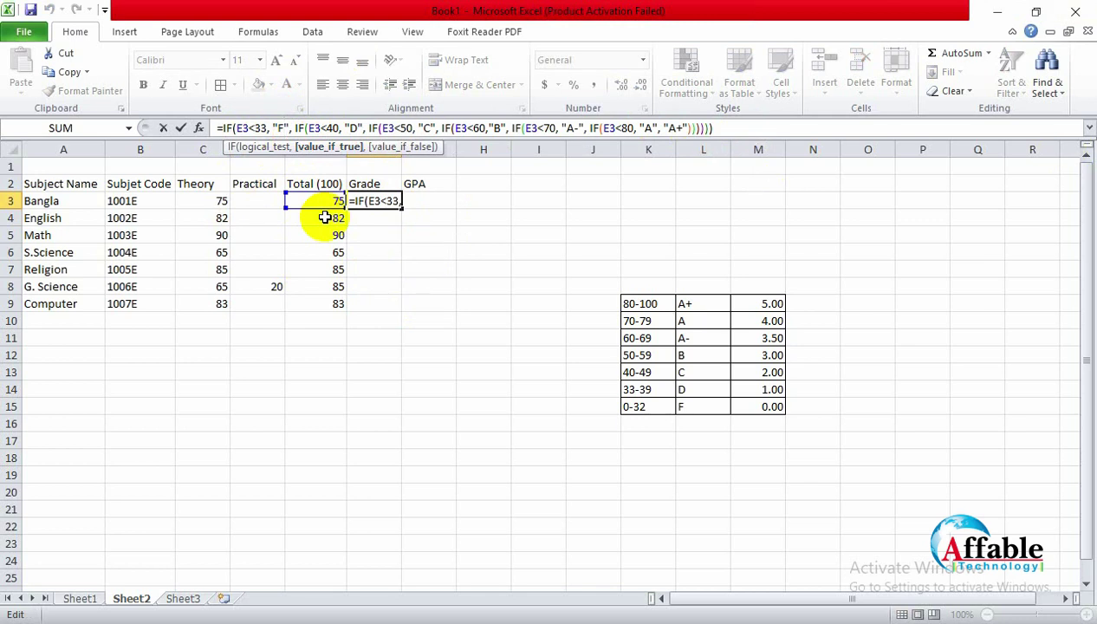
{"action": "type", "text": "ail"}
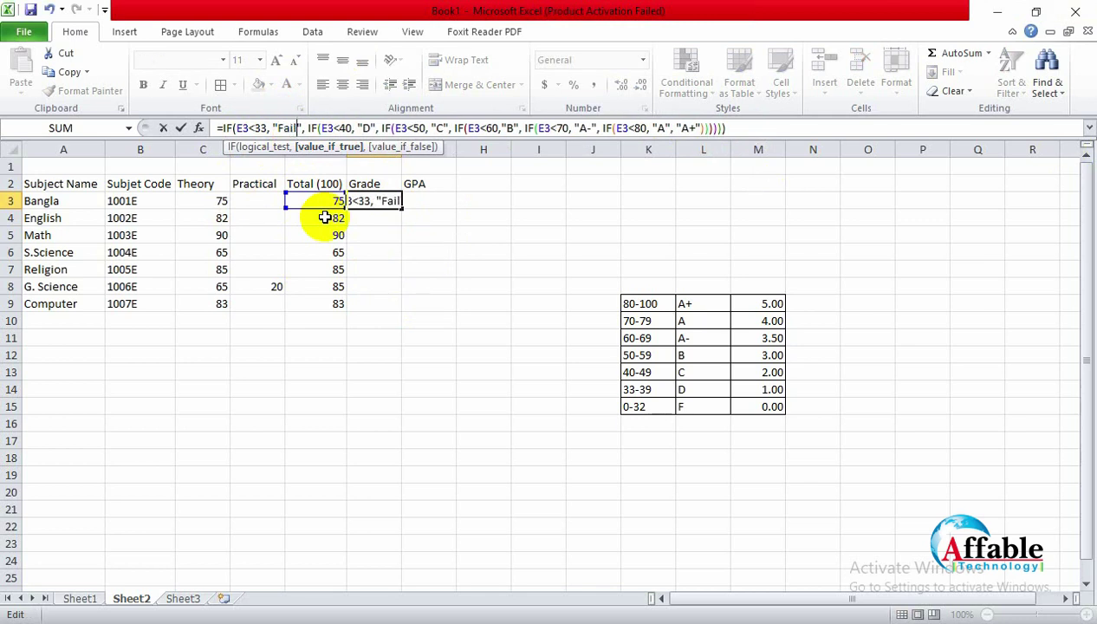
{"action": "left_click", "coordinate": [433, 257]}
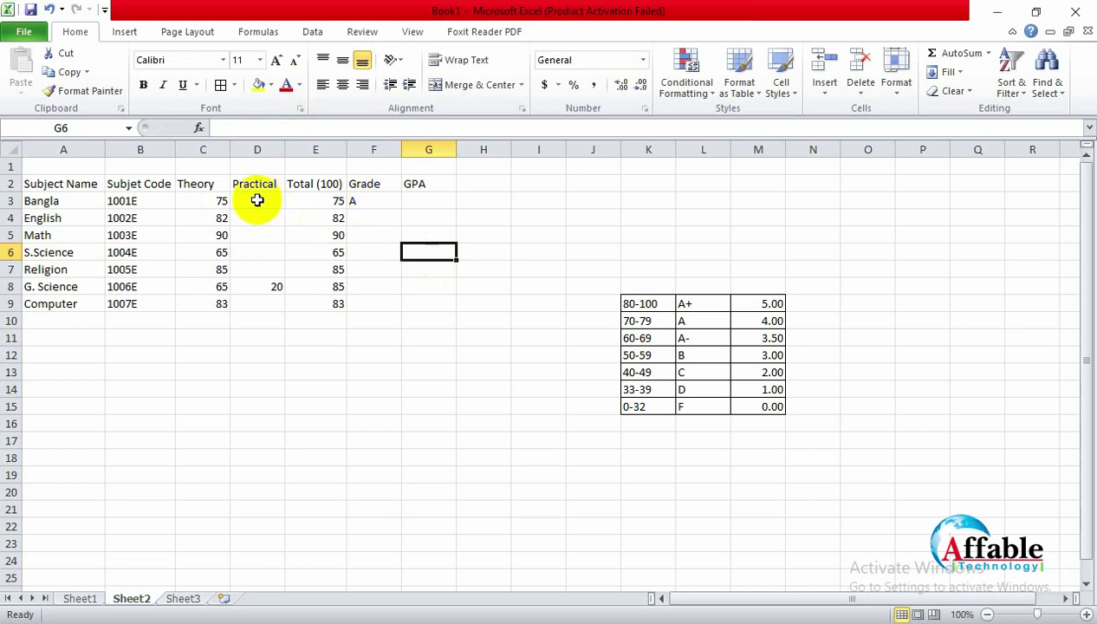
{"action": "left_click", "coordinate": [224, 200]}
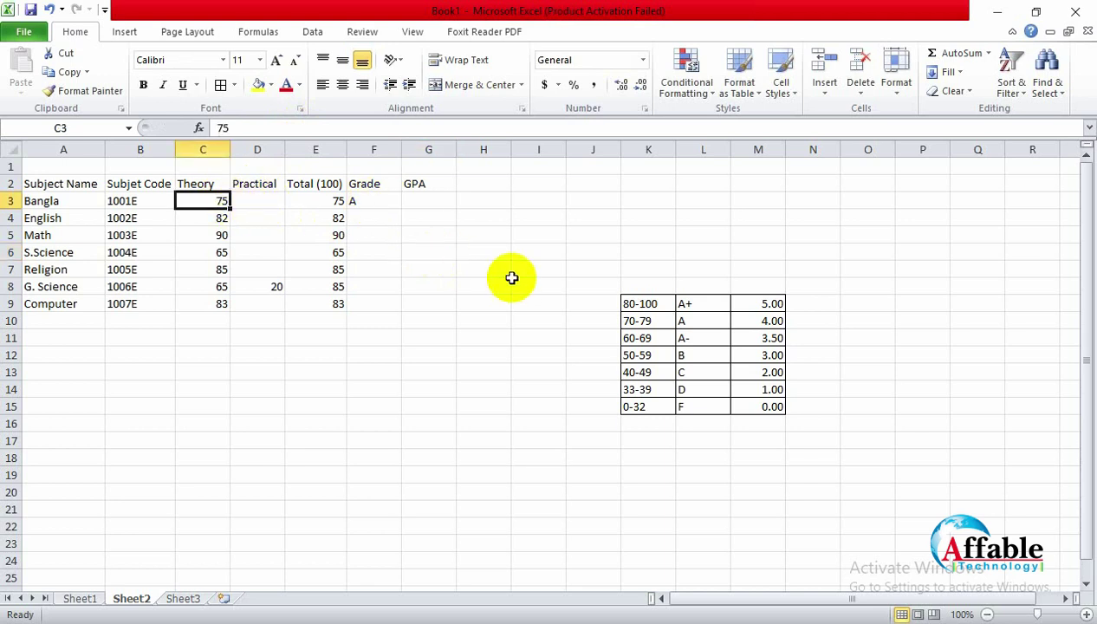
{"action": "type", "text": "30"}
{"action": "key", "text": "Return"}
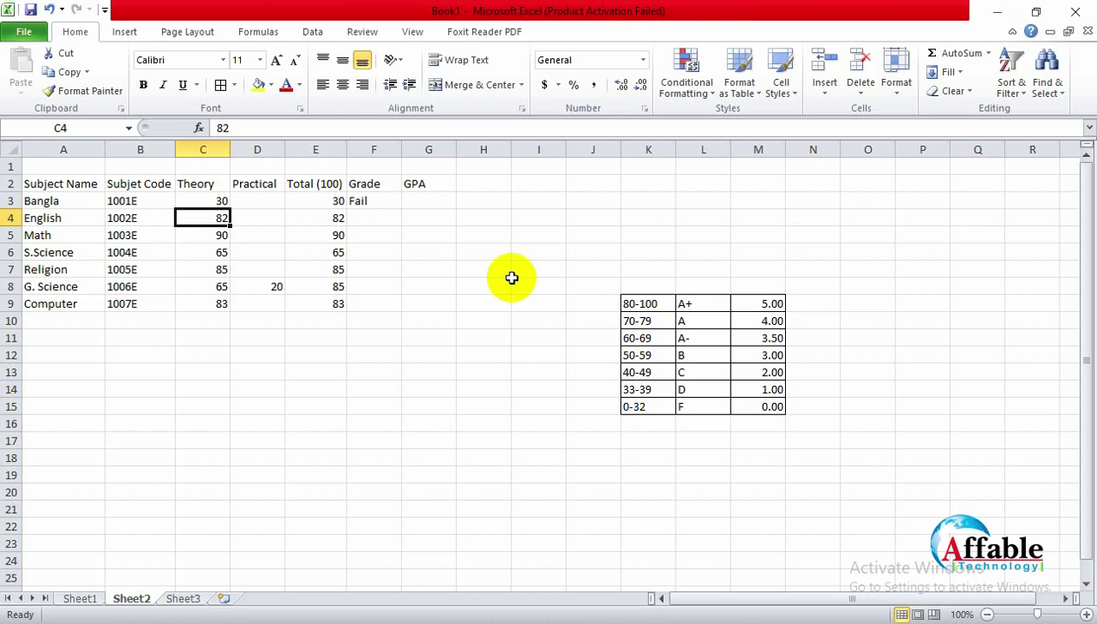
{"action": "left_click", "coordinate": [196, 201]}
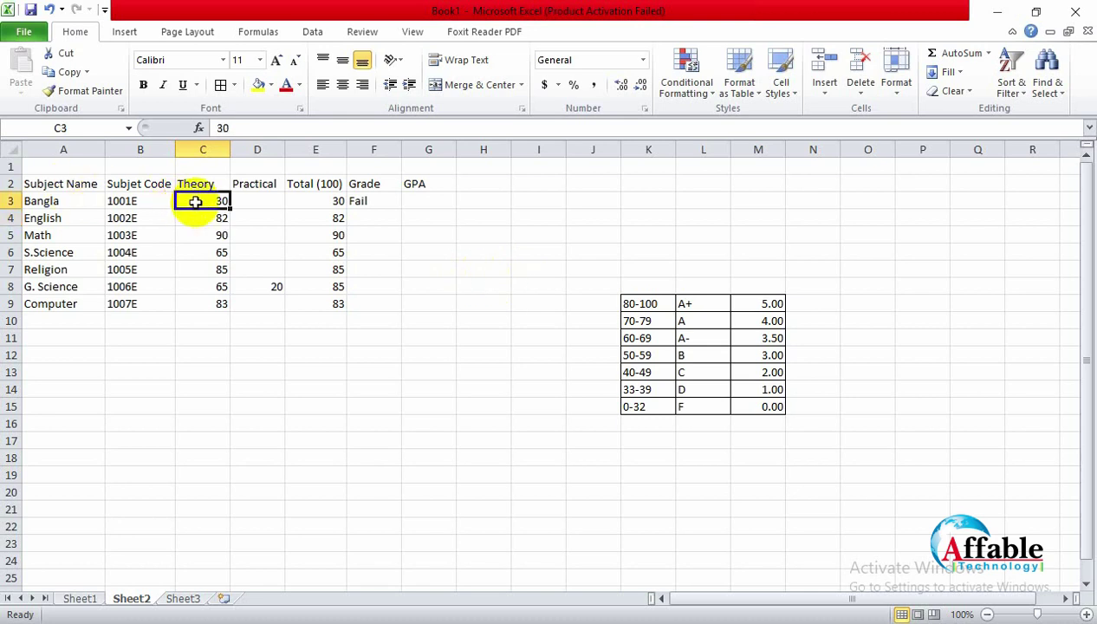
{"action": "type", "text": "33"}
{"action": "key", "text": "Return"}
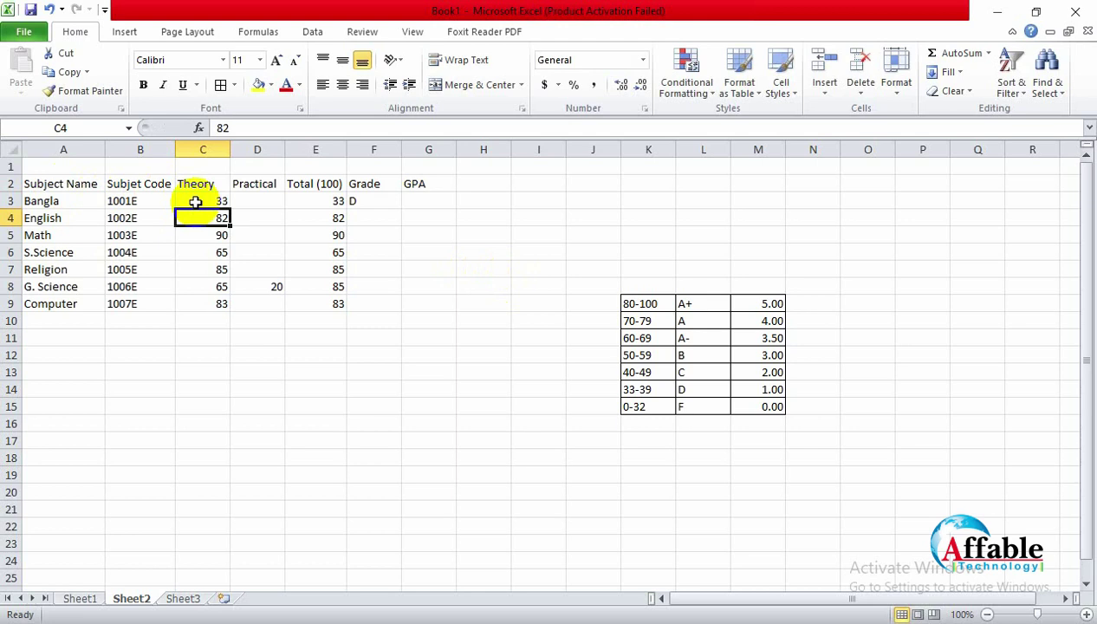
{"action": "left_click", "coordinate": [204, 201]}
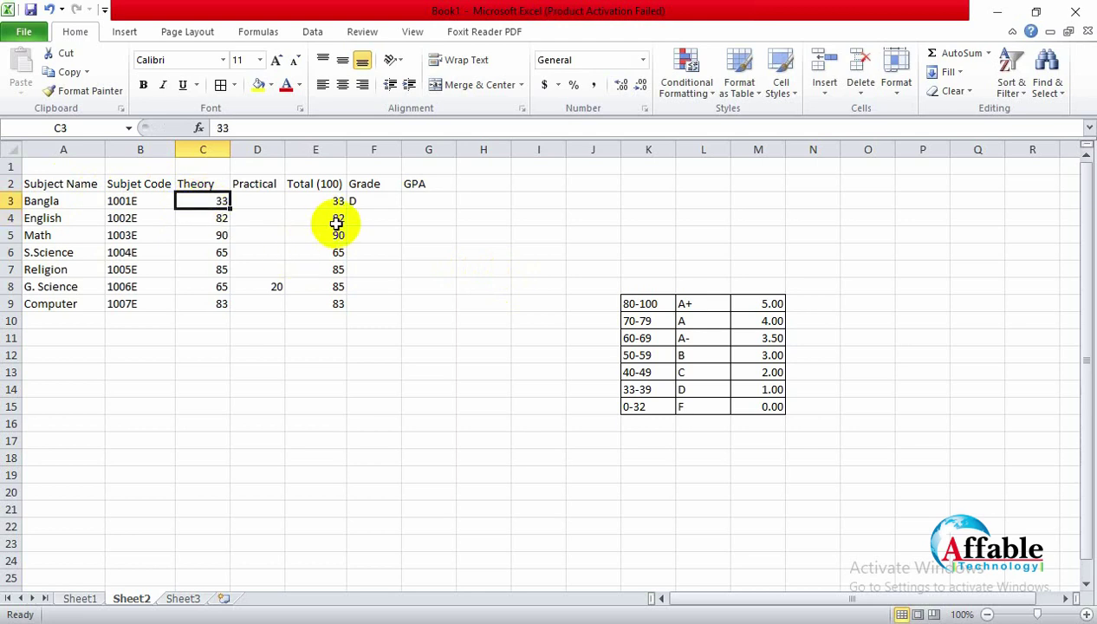
{"action": "type", "text": "0"}
{"action": "key", "text": "Return"}
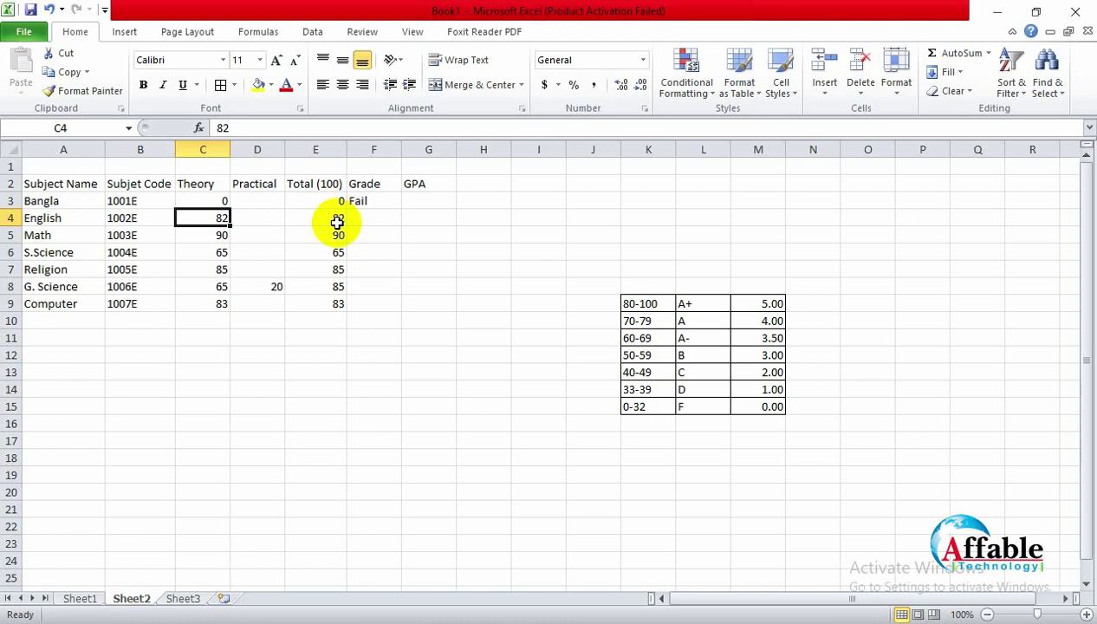
{"action": "key", "text": "Up"}
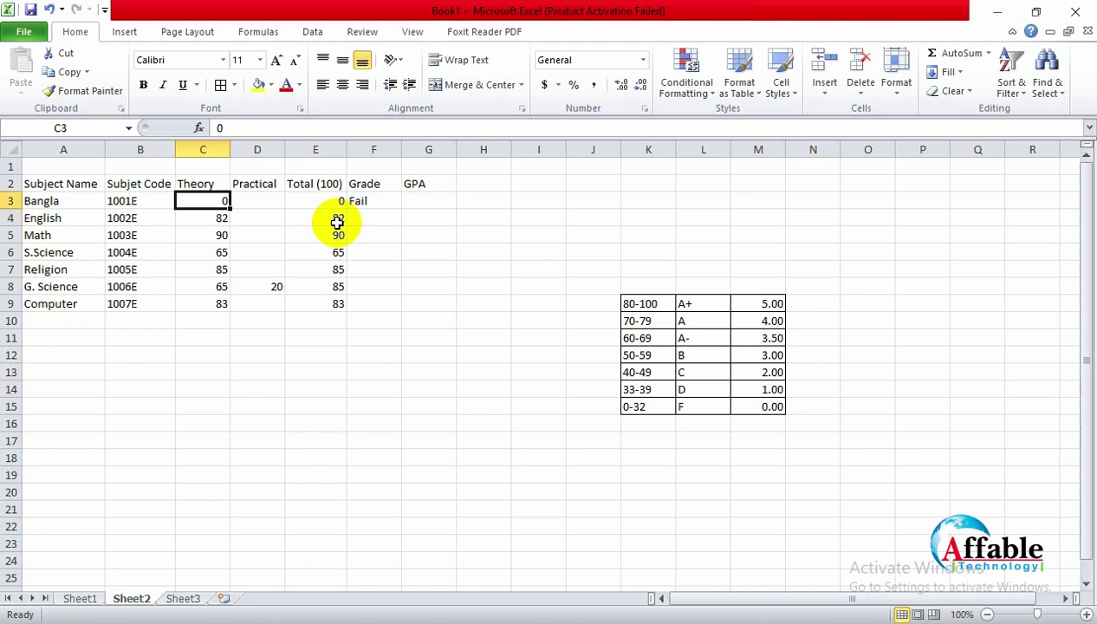
{"action": "type", "text": "A"}
{"action": "key", "text": "Return"}
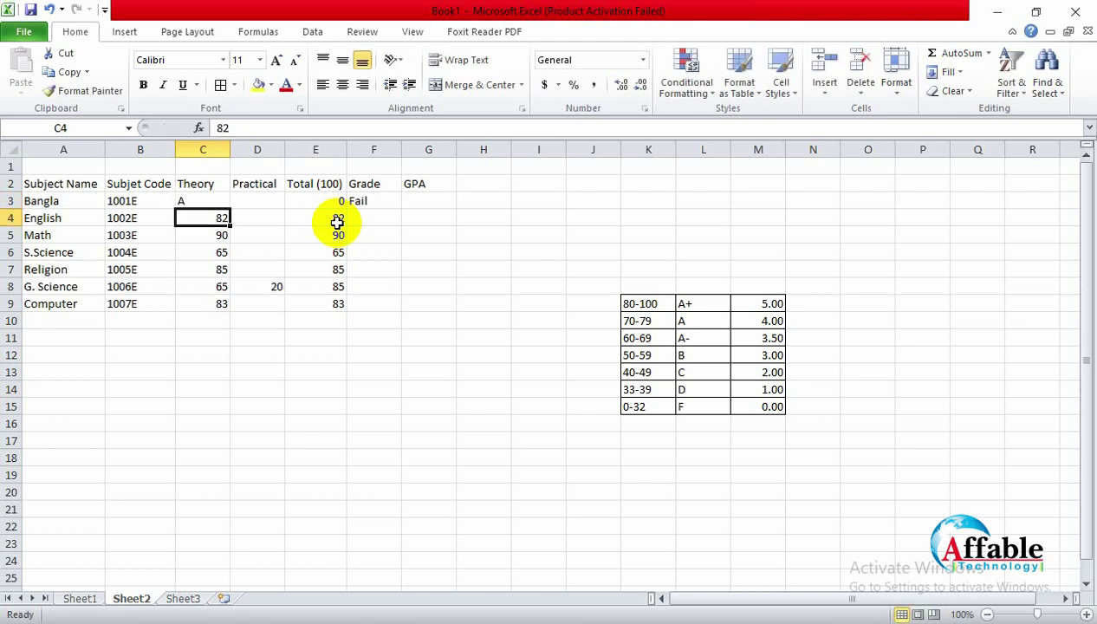
{"action": "key", "text": "Down"}
{"action": "key", "text": "Up"}
{"action": "key", "text": "Up"}
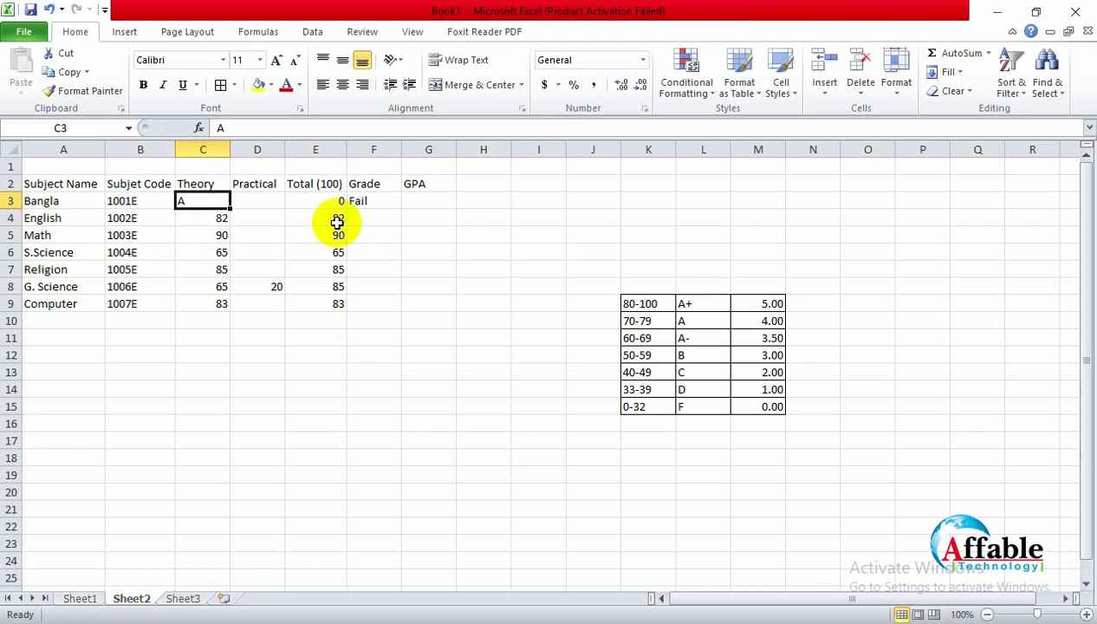
{"action": "key", "text": "Down"}
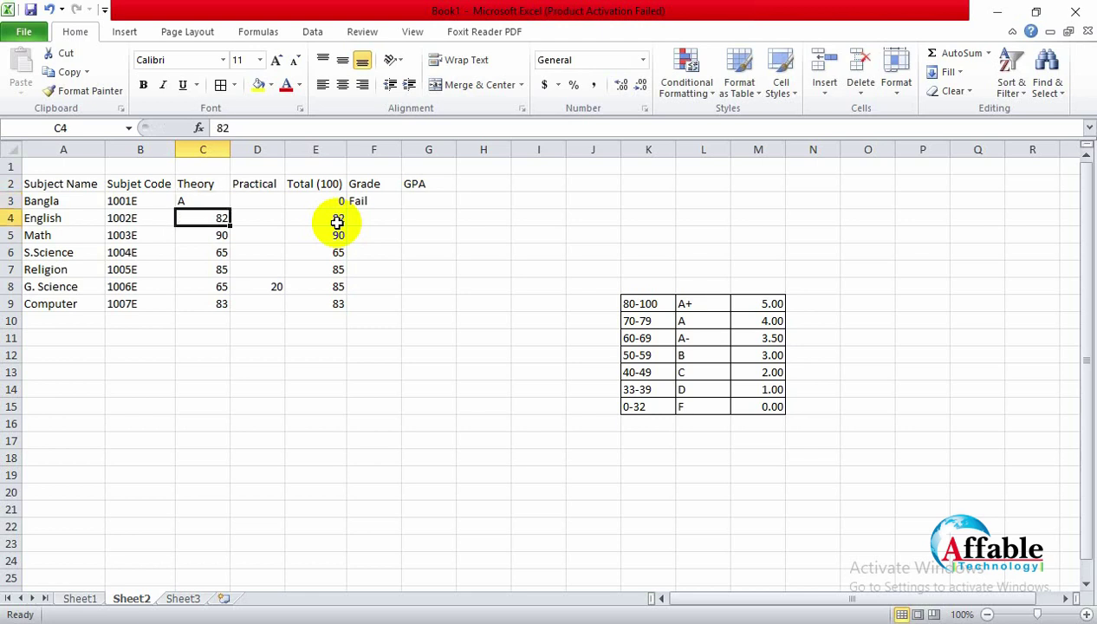
{"action": "key", "text": "Up"}
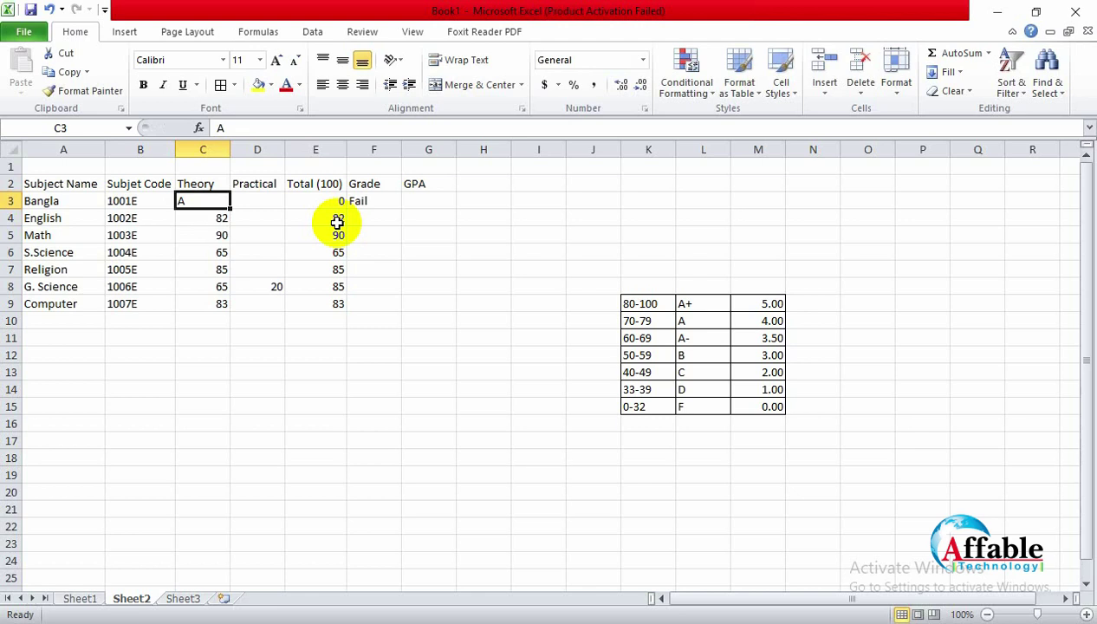
{"action": "type", "text": "75"}
{"action": "key", "text": "Return"}
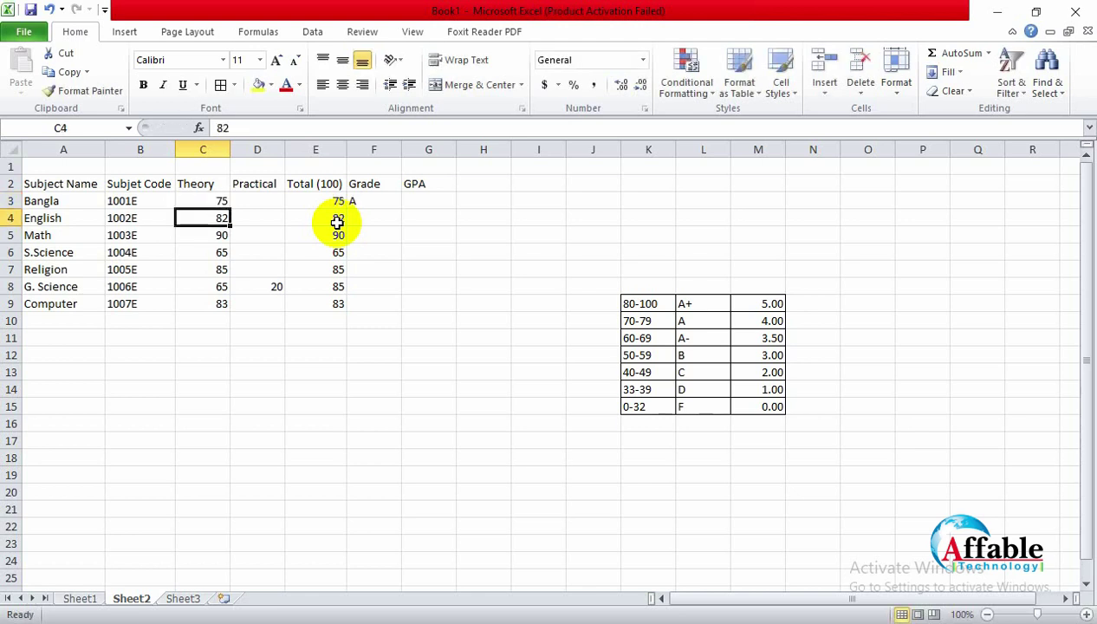
Step: Fill F3's grade formula down through F9 to grade every subject
{"action": "left_click", "coordinate": [449, 267]}
{"action": "left_click", "coordinate": [369, 201]}
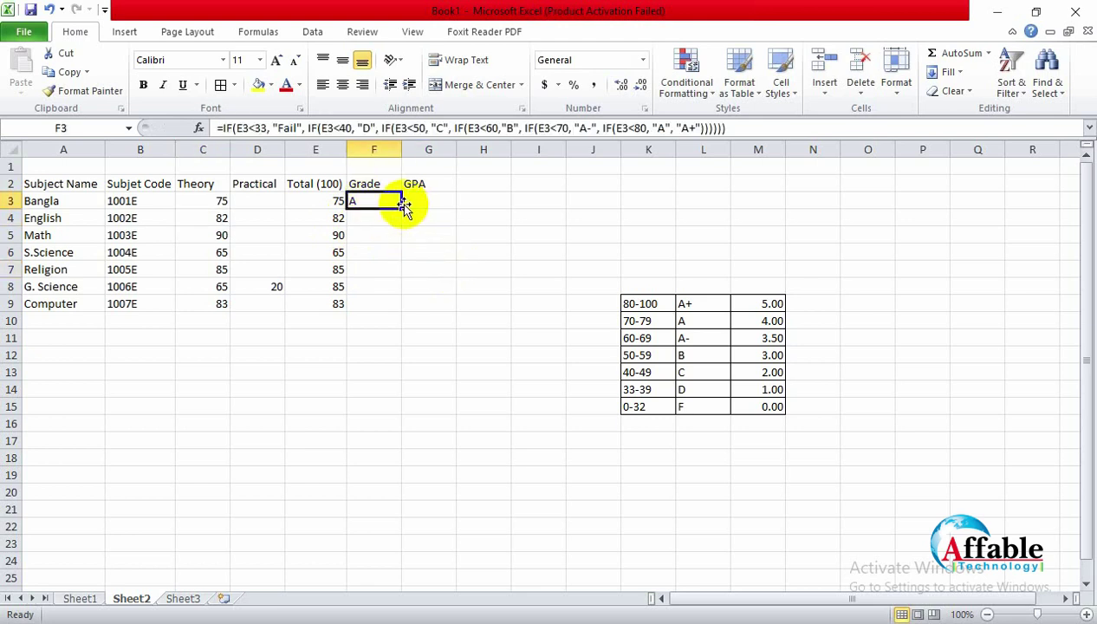
{"action": "left_click_drag", "start_coordinate": [401, 281], "coordinate": [392, 303]}
{"action": "left_click", "coordinate": [394, 350]}
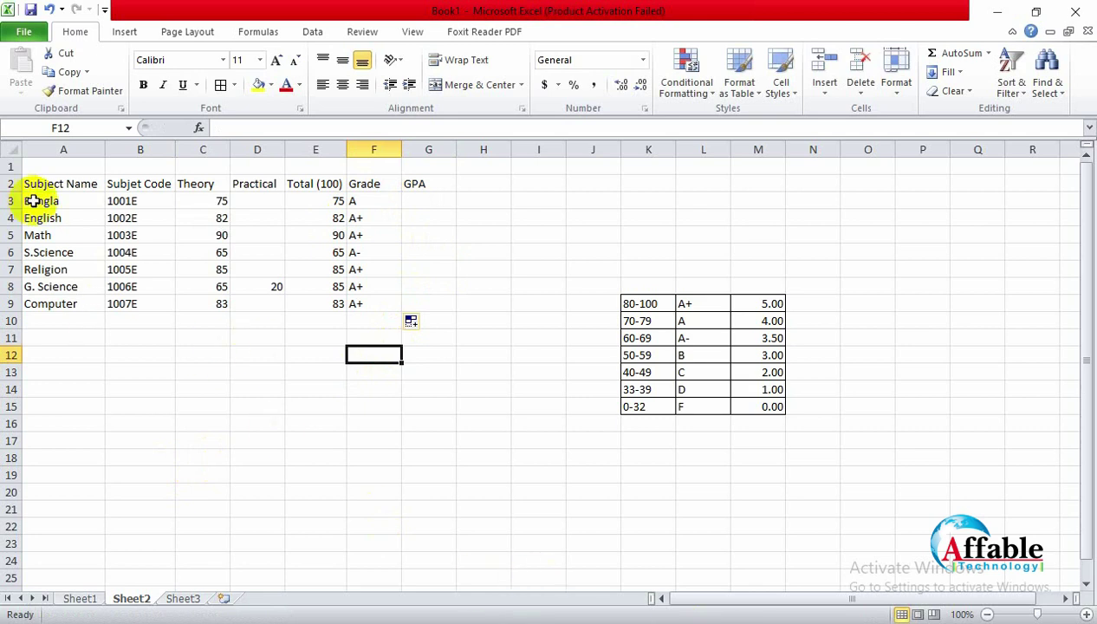
{"action": "left_click_drag", "start_coordinate": [36, 183], "coordinate": [418, 308]}
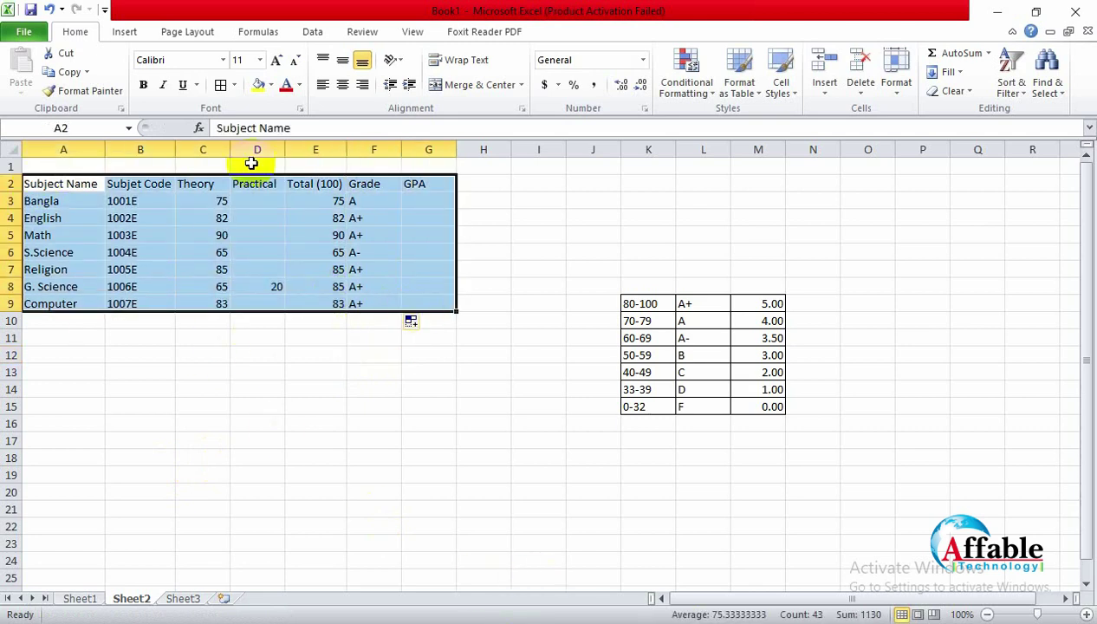
Step: Center the A2:G9 table contents both vertically and horizontally
{"action": "left_click", "coordinate": [342, 60]}
{"action": "left_click", "coordinate": [342, 84]}
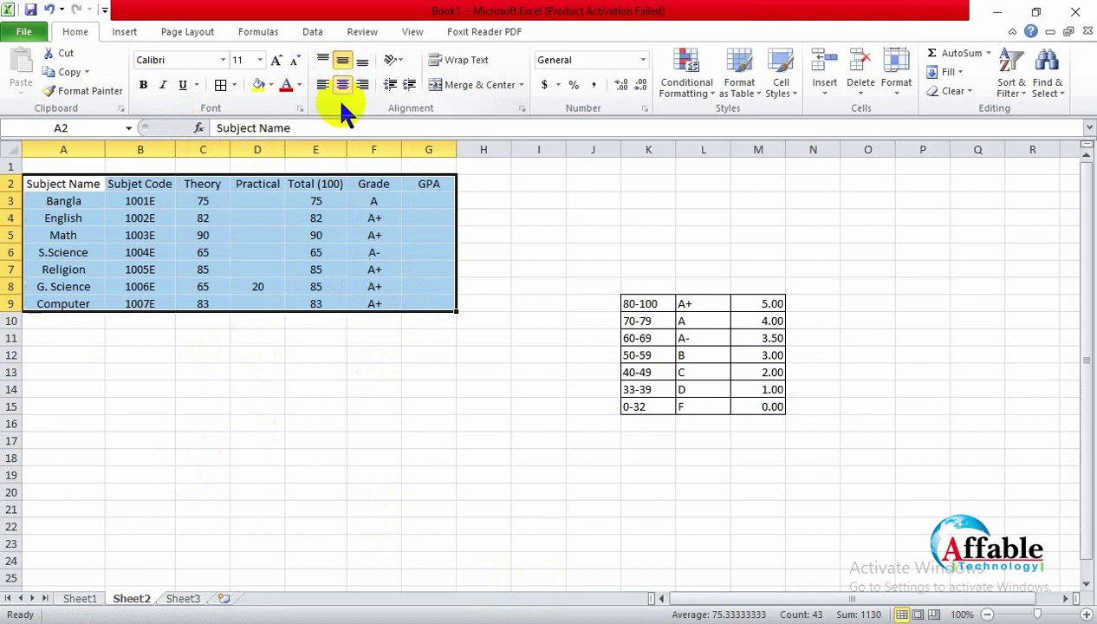
{"action": "left_click", "coordinate": [380, 377]}
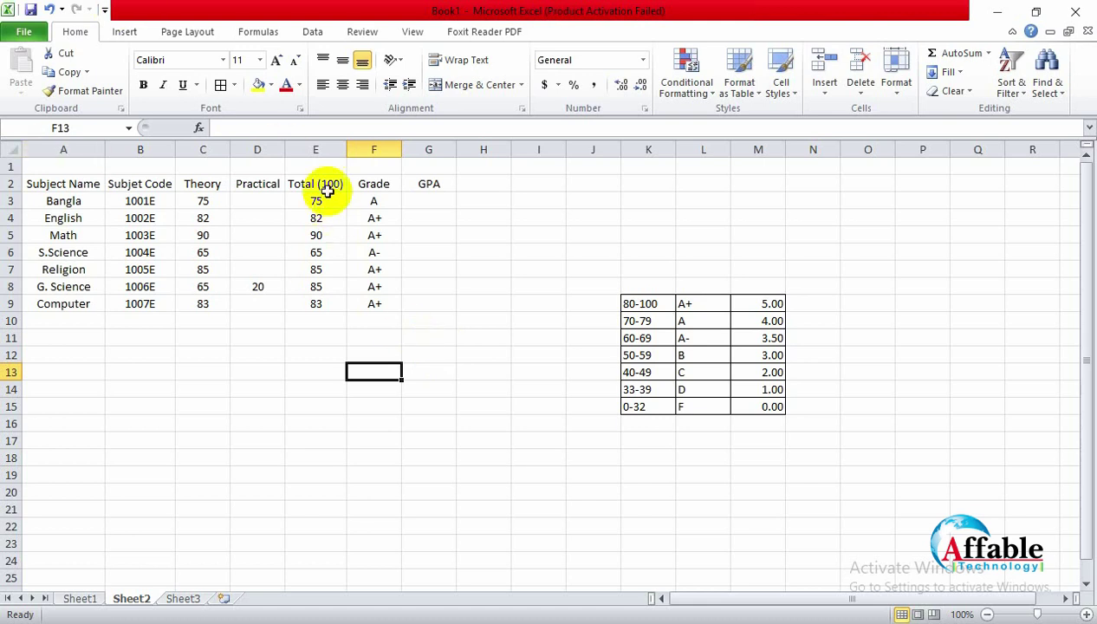
{"action": "left_click", "coordinate": [427, 199]}
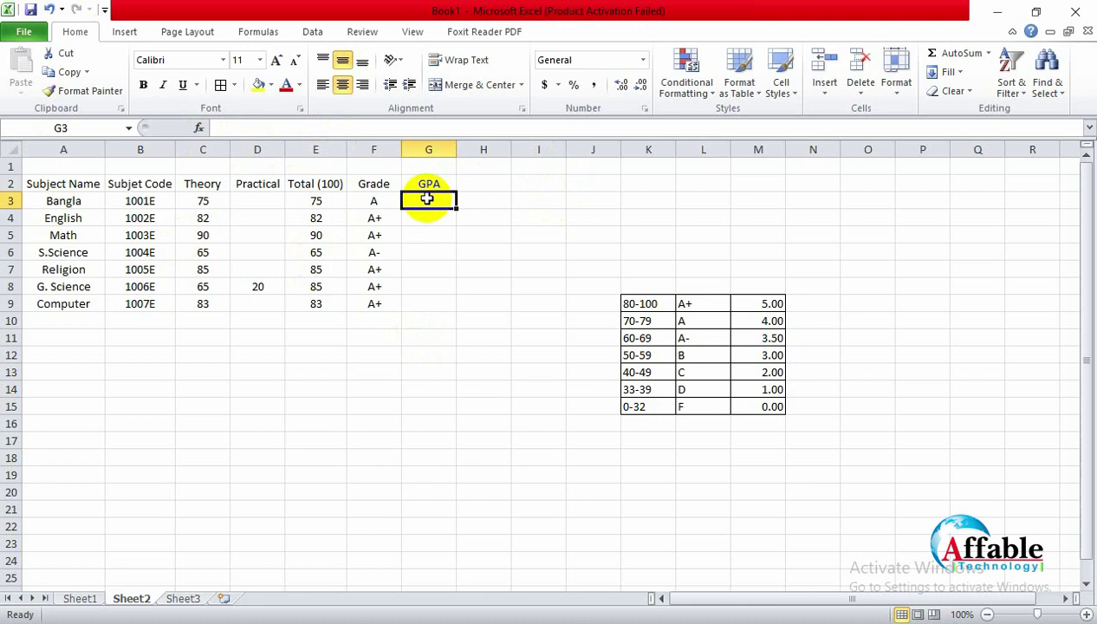
{"action": "left_click", "coordinate": [371, 201]}
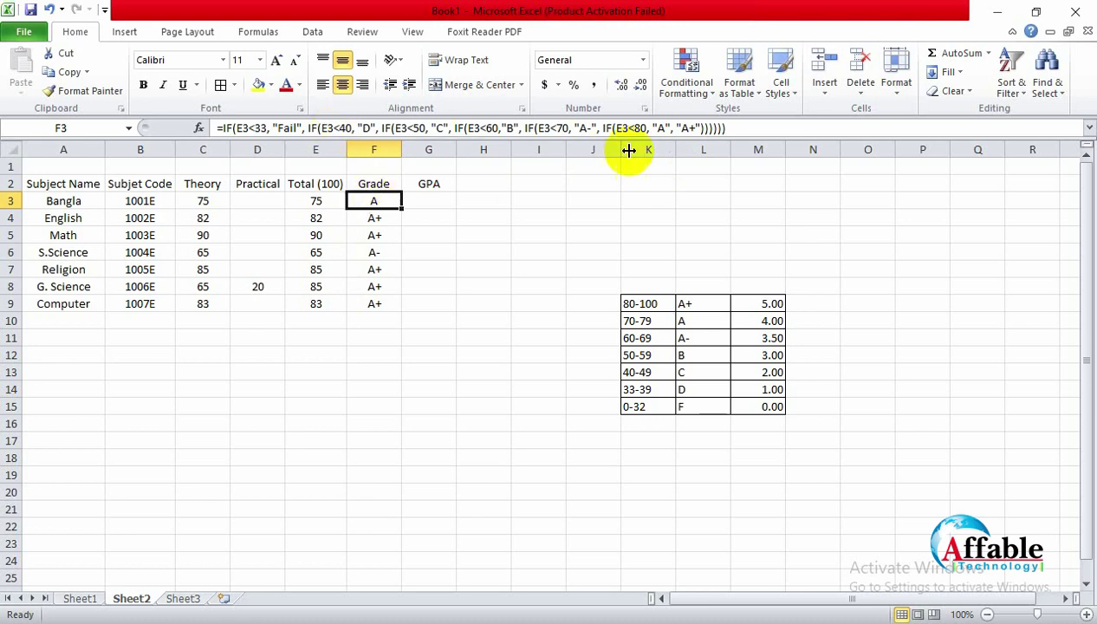
{"action": "left_click_drag", "start_coordinate": [648, 128], "coordinate": [613, 128]}
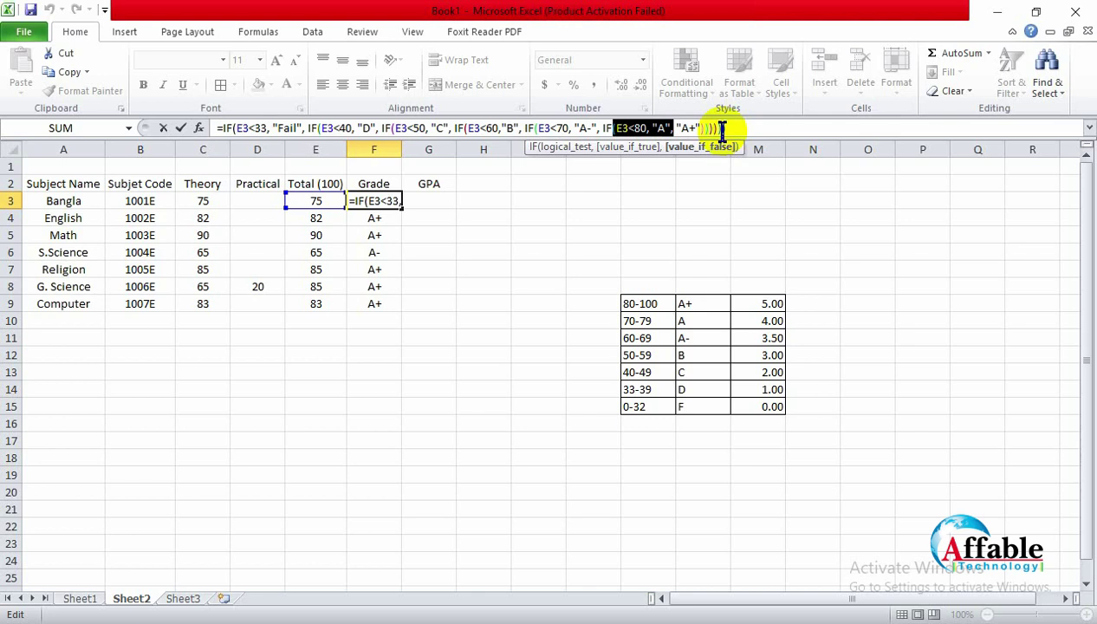
{"action": "left_click", "coordinate": [418, 388]}
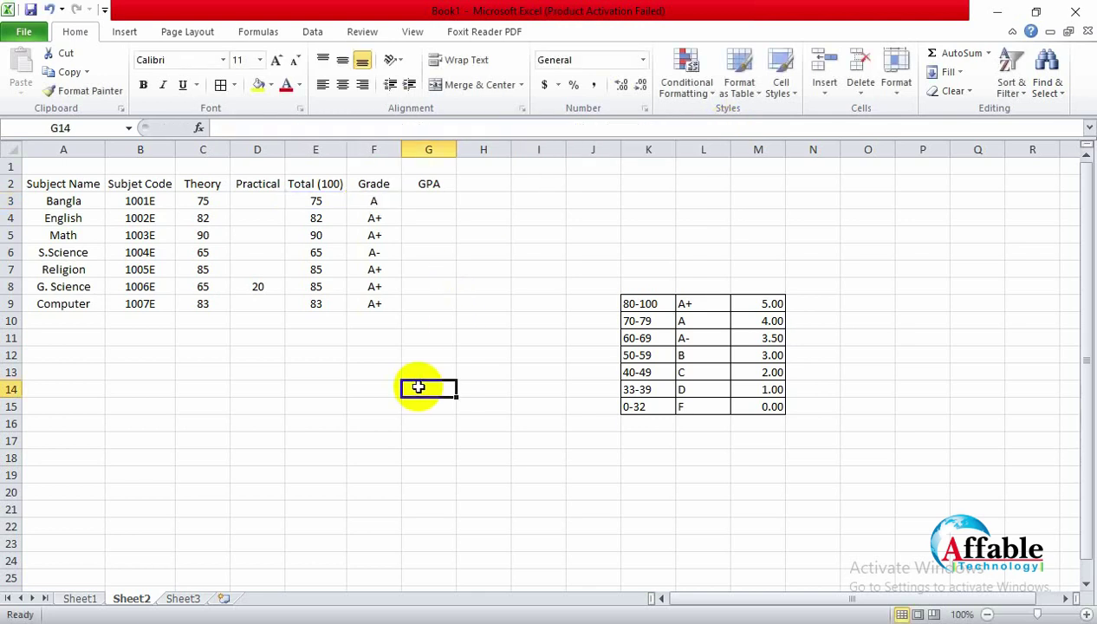
{"action": "left_click", "coordinate": [315, 200]}
{"action": "left_click", "coordinate": [205, 200]}
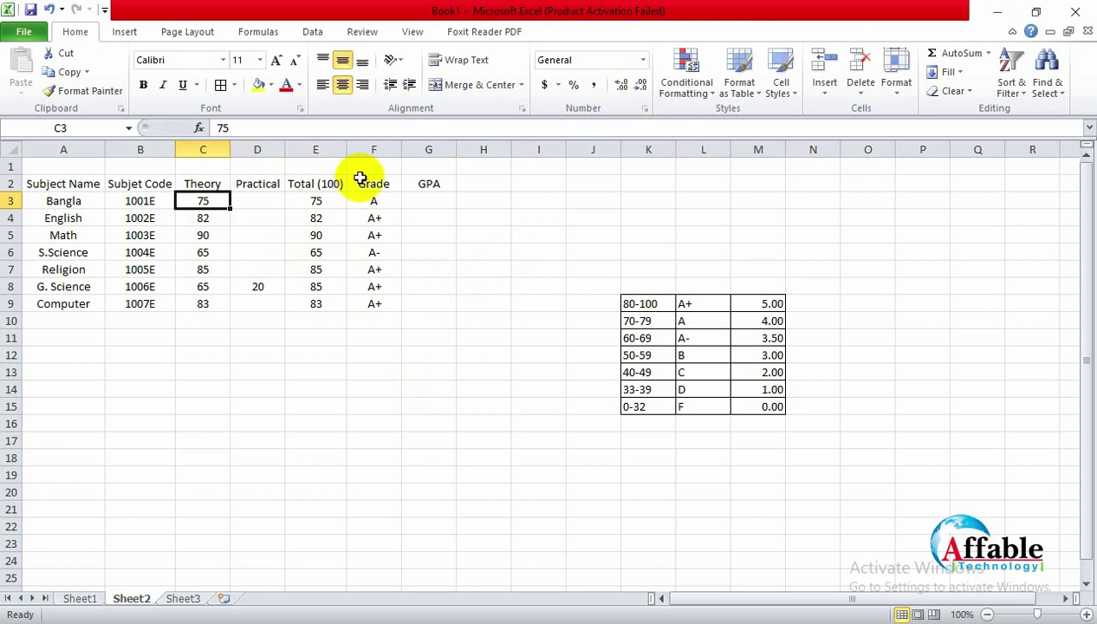
Step: Enter 200, then 500 as Bangla's theory mark in C3 to test the grade
{"action": "type", "text": "200"}
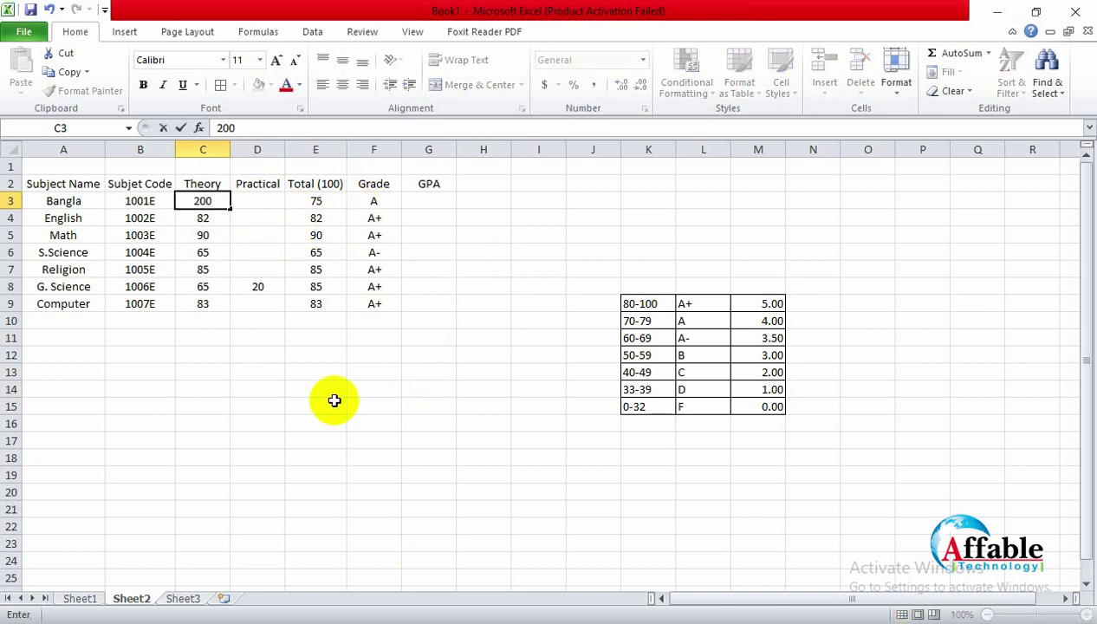
{"action": "left_click", "coordinate": [334, 401]}
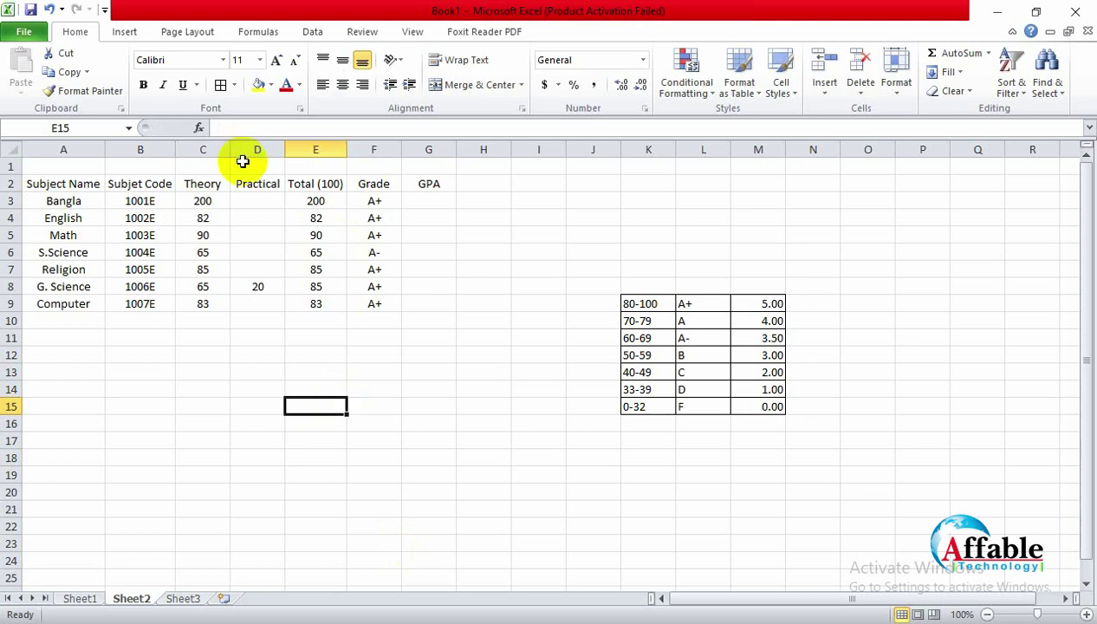
{"action": "left_click", "coordinate": [198, 199]}
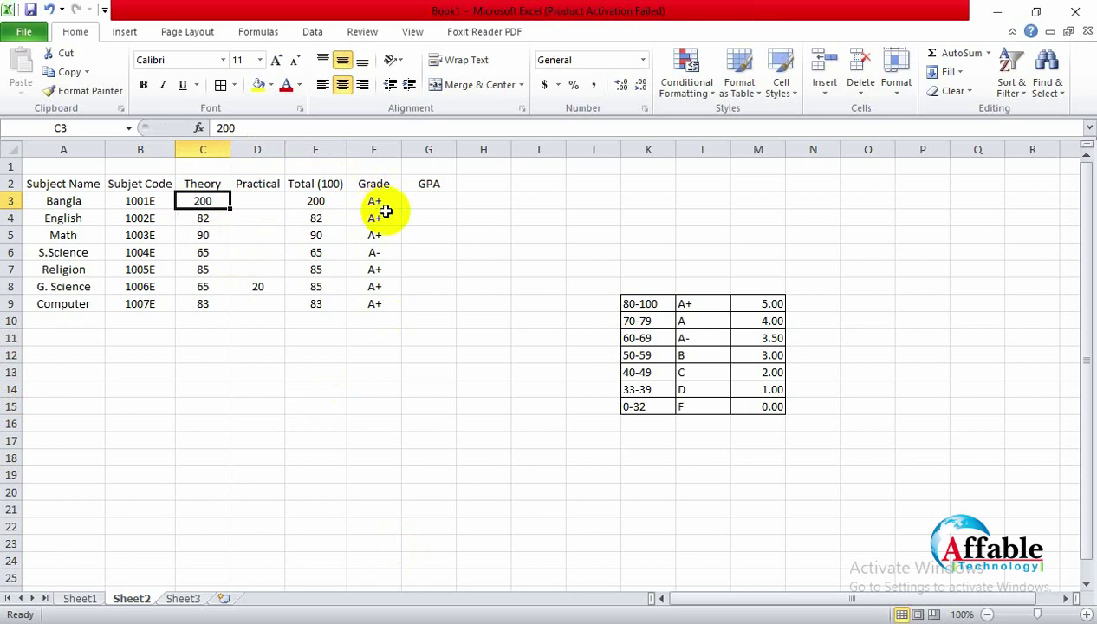
{"action": "type", "text": "500"}
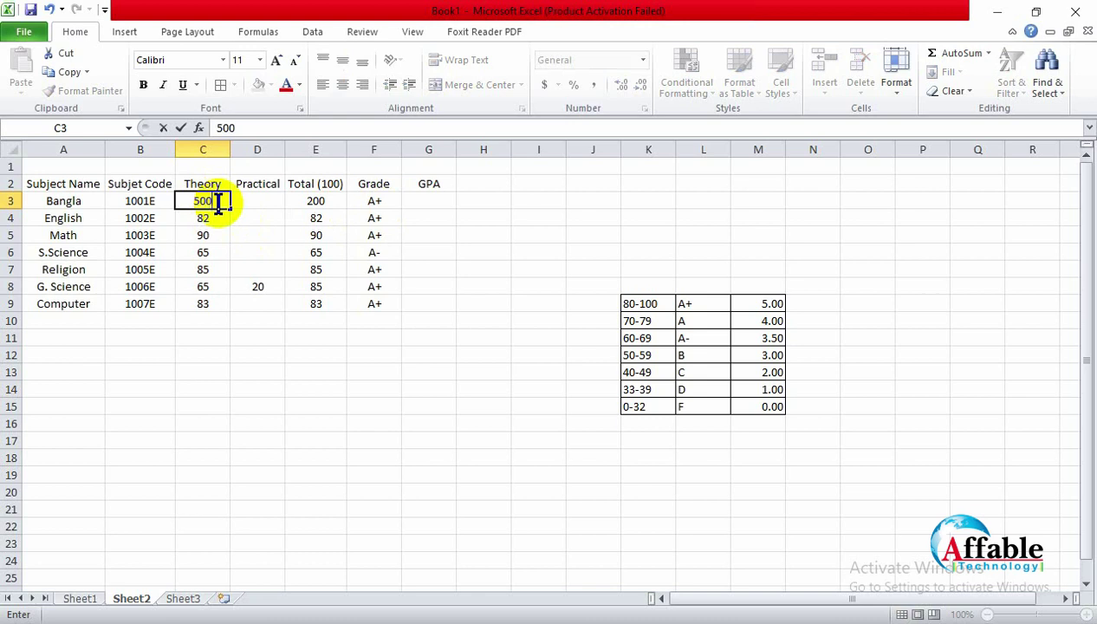
{"action": "left_click", "coordinate": [325, 319]}
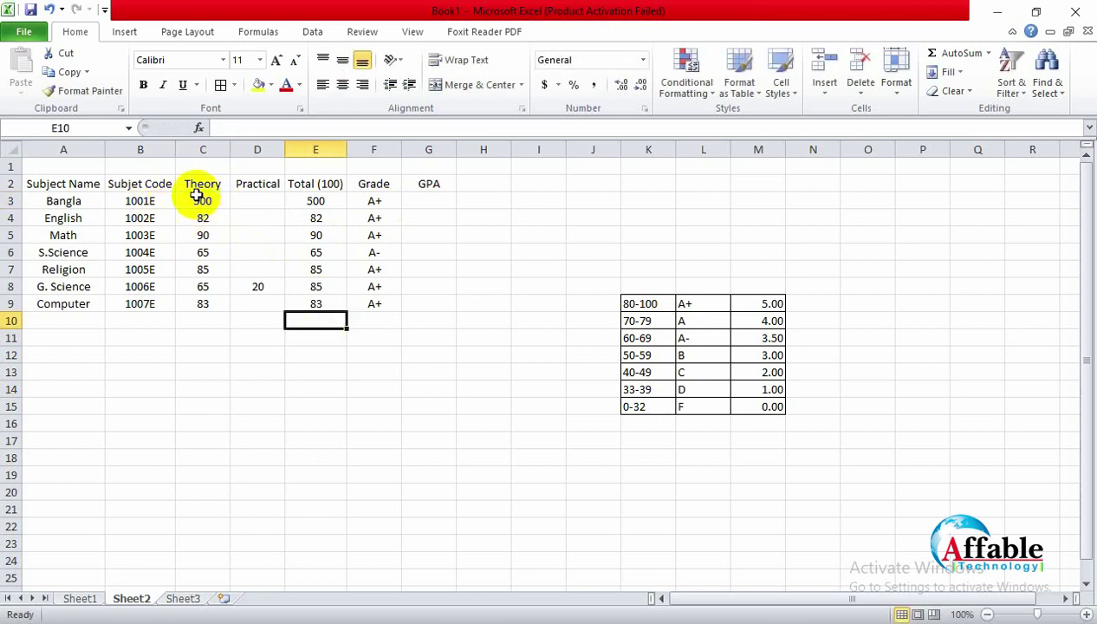
{"action": "left_click", "coordinate": [372, 201]}
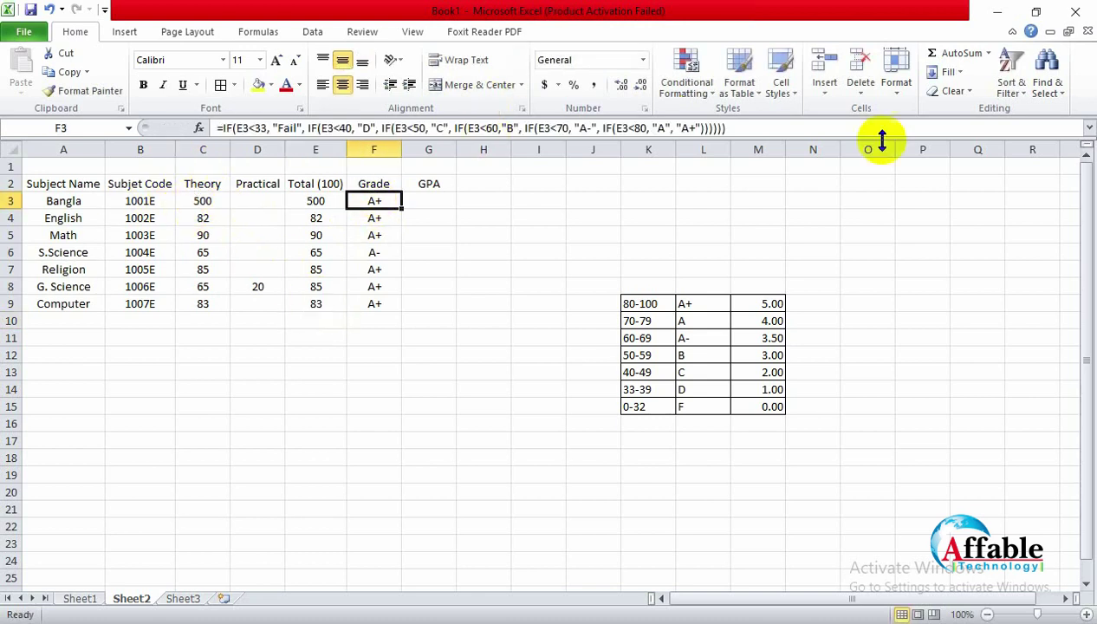
Step: Wrap the A+ result in if(E3<100, …) and add the matching closing parenthesis
{"action": "left_click", "coordinate": [675, 128]}
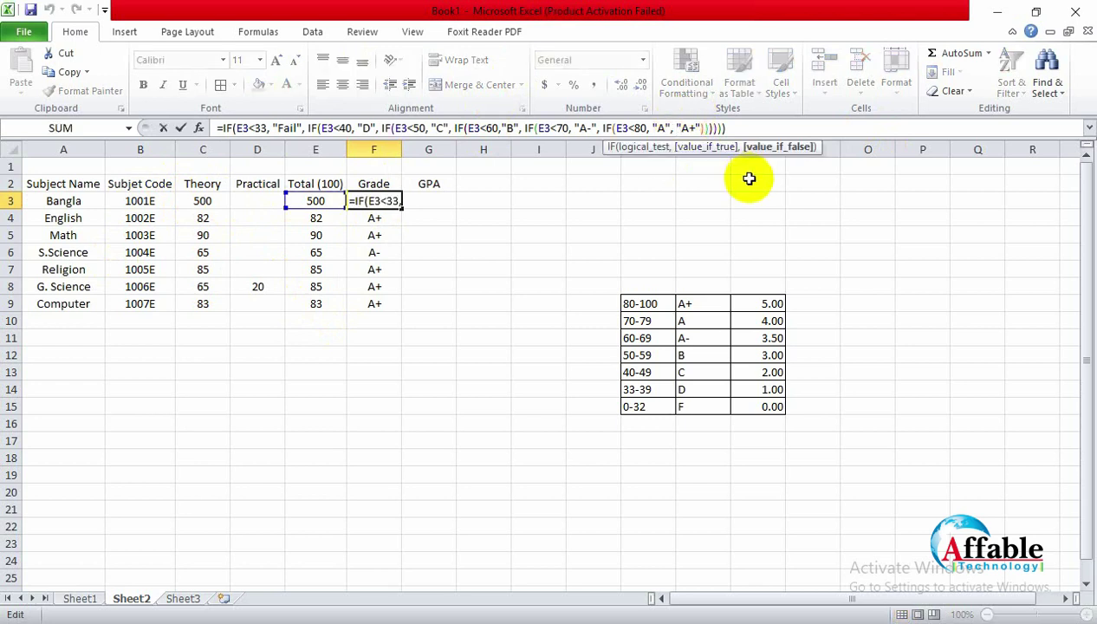
{"action": "type", "text": "if"}
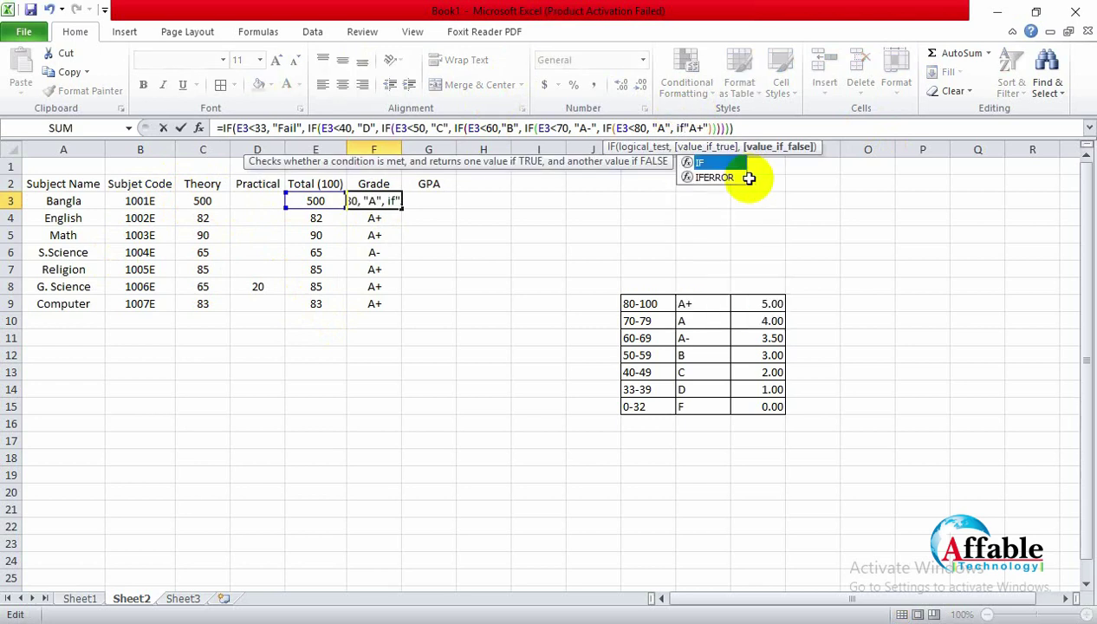
{"action": "type", "text": "("}
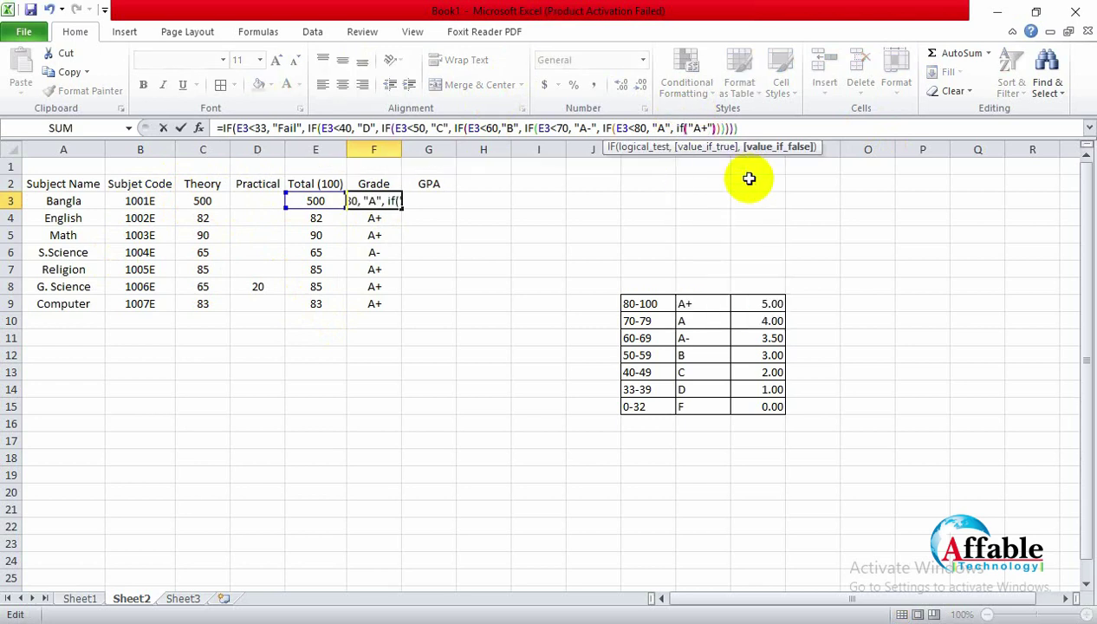
{"action": "type", "text": "E3"}
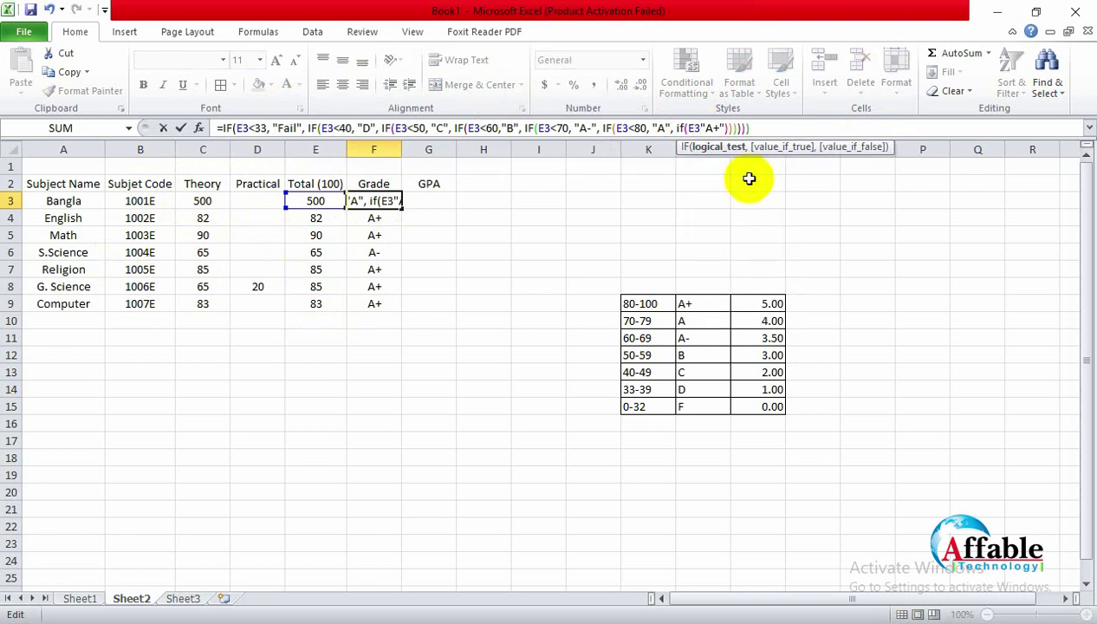
{"action": "type", "text": "<100,"}
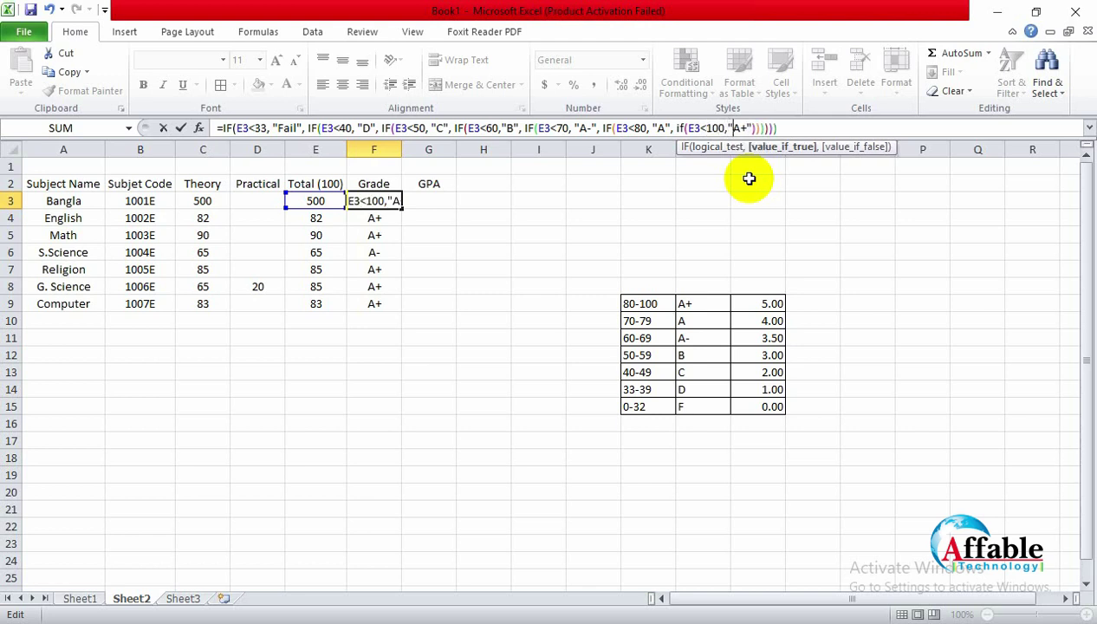
{"action": "key", "text": "End"}
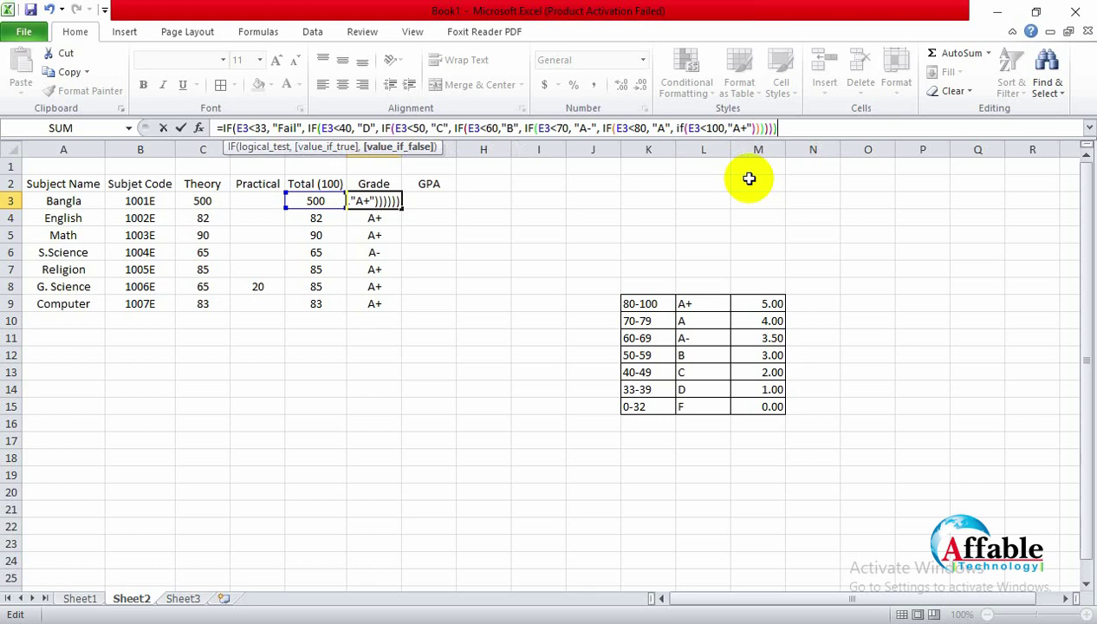
{"action": "type", "text": ")"}
{"action": "key", "text": "Return"}
{"action": "left_click", "coordinate": [374, 198]}
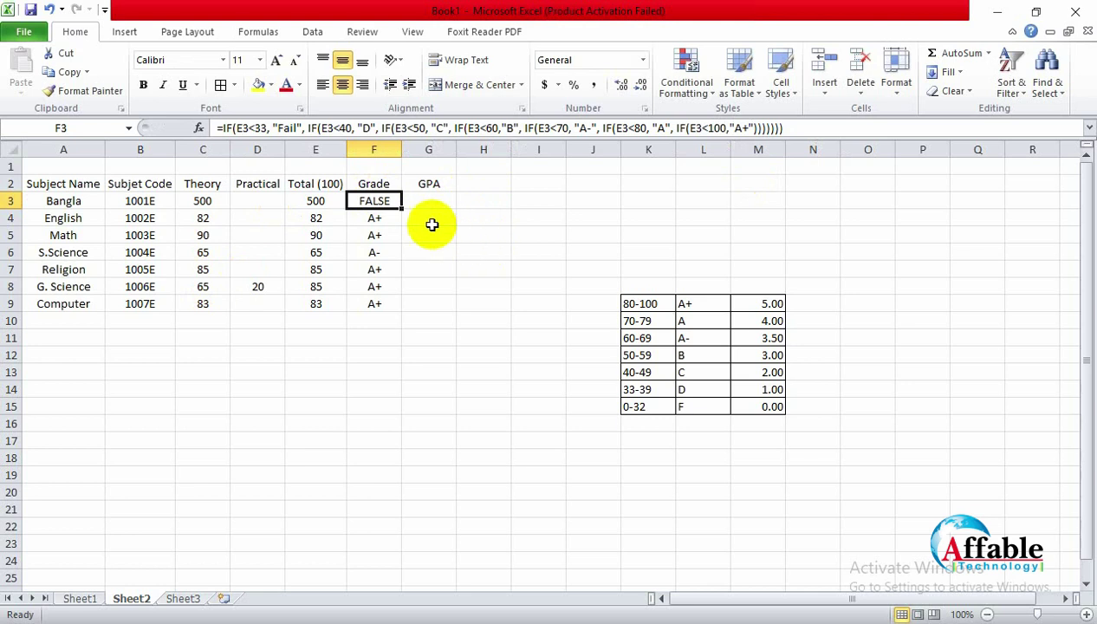
Step: Try Bangla's theory mark as 99, then 100 in C3
{"action": "left_click", "coordinate": [208, 201]}
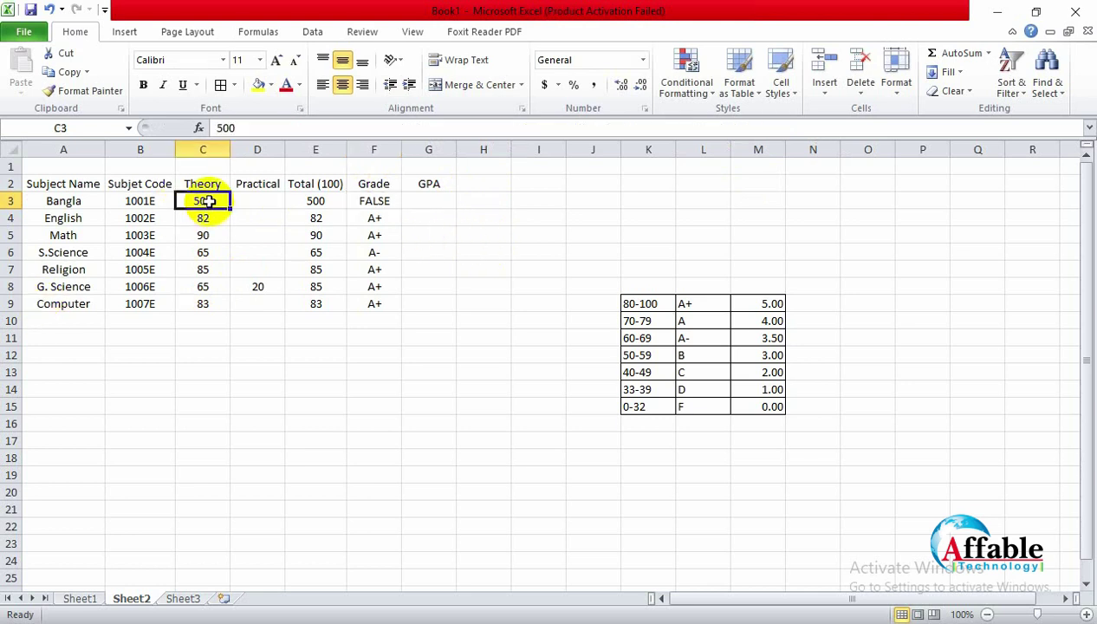
{"action": "type", "text": "99"}
{"action": "key", "text": "Return"}
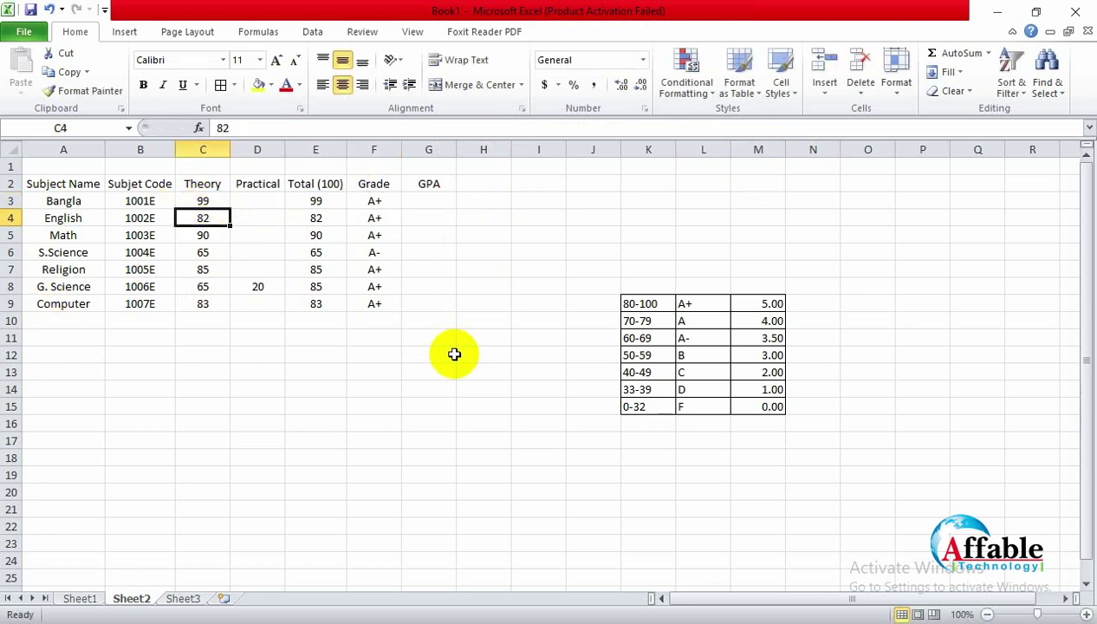
{"action": "left_click", "coordinate": [202, 198]}
{"action": "type", "text": "100"}
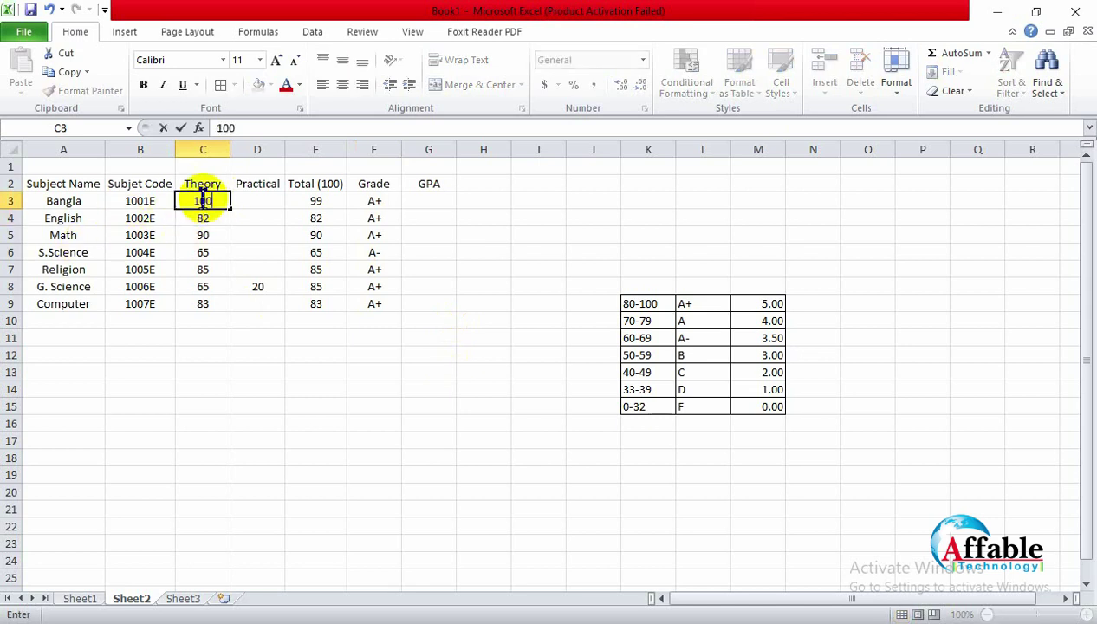
{"action": "left_click", "coordinate": [325, 424]}
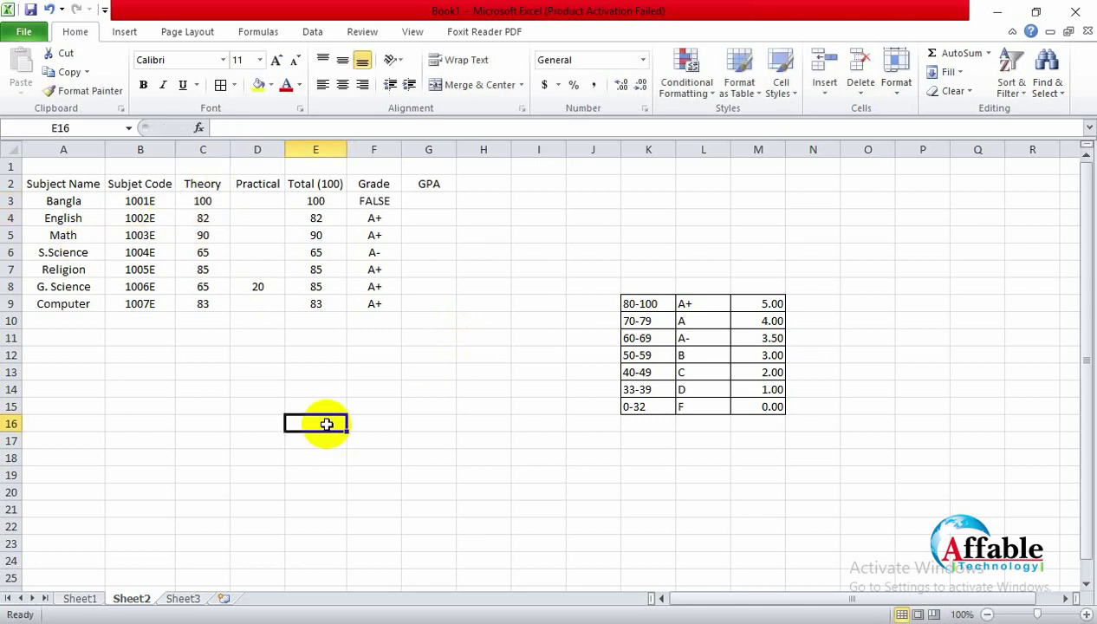
Step: Change the top grade test in F3 from E3<100 to E3<=100
{"action": "left_click", "coordinate": [374, 201]}
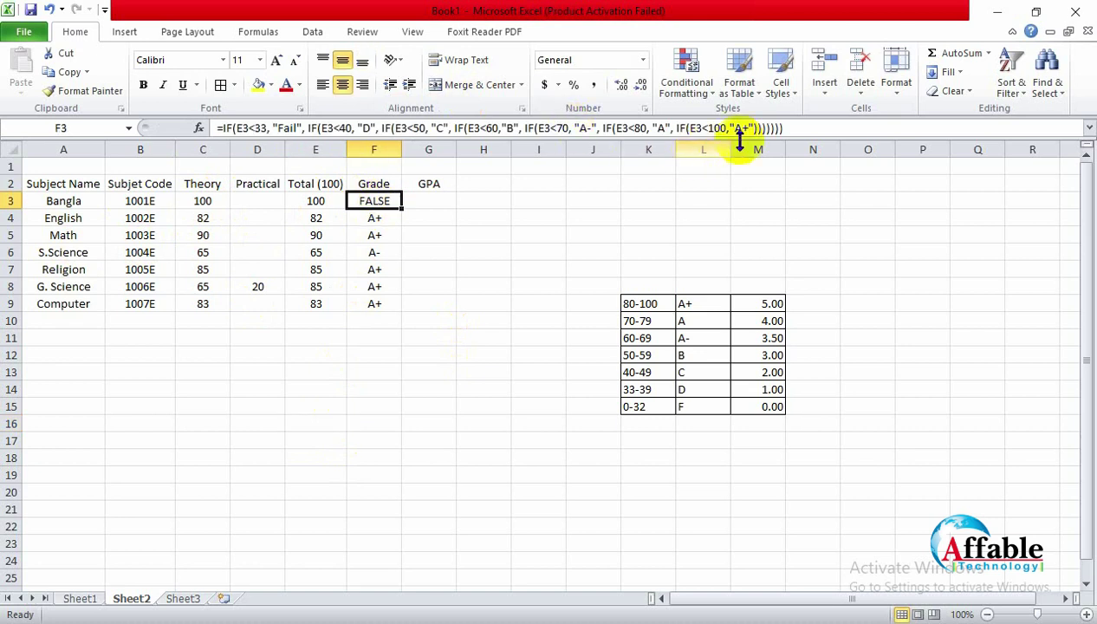
{"action": "left_click", "coordinate": [712, 128]}
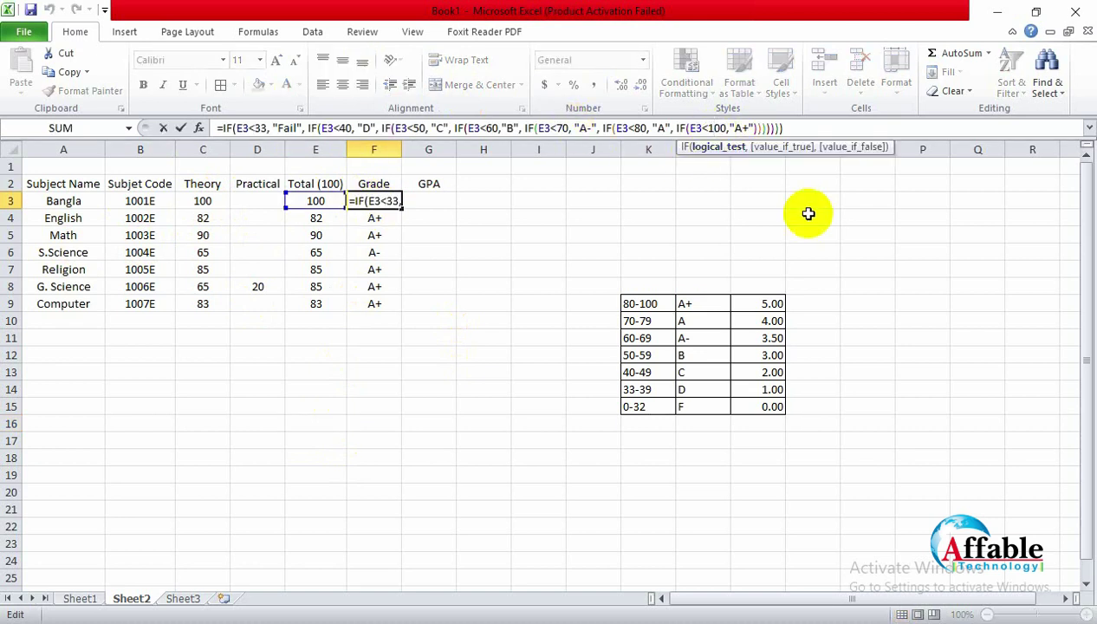
{"action": "key", "text": "Left"}
{"action": "type", "text": "="}
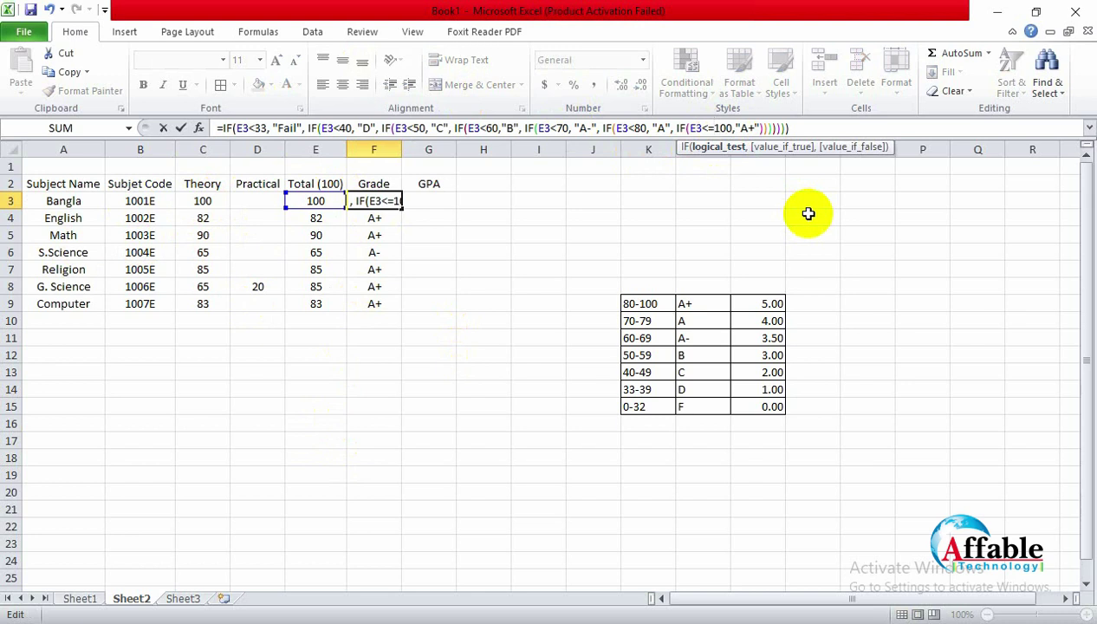
{"action": "left_click", "coordinate": [801, 252]}
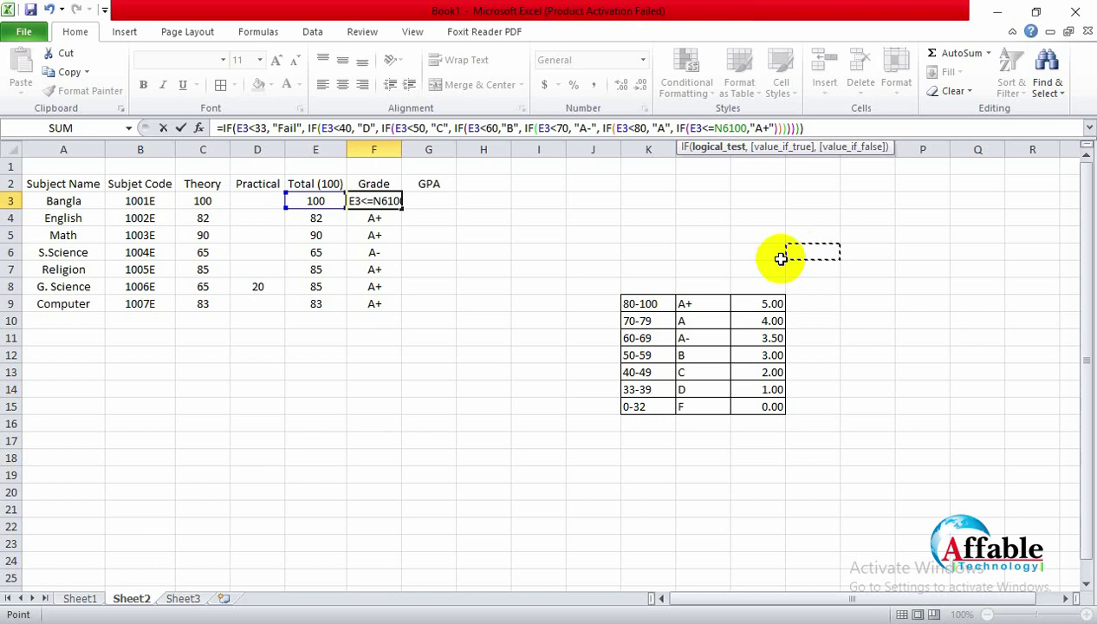
{"action": "key", "text": "Escape"}
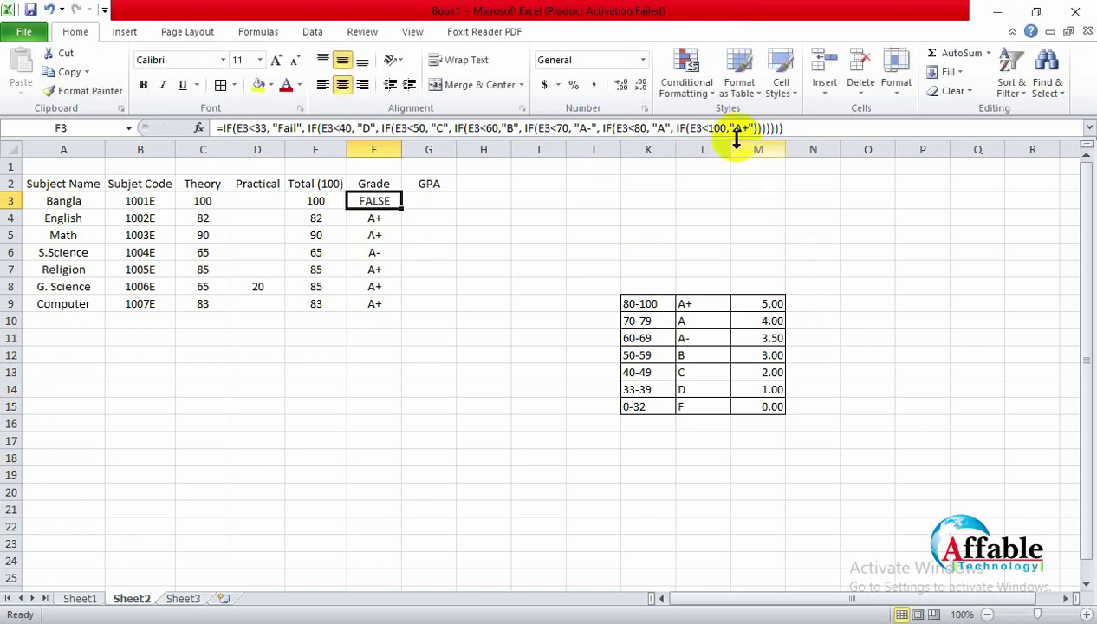
{"action": "left_click", "coordinate": [706, 128]}
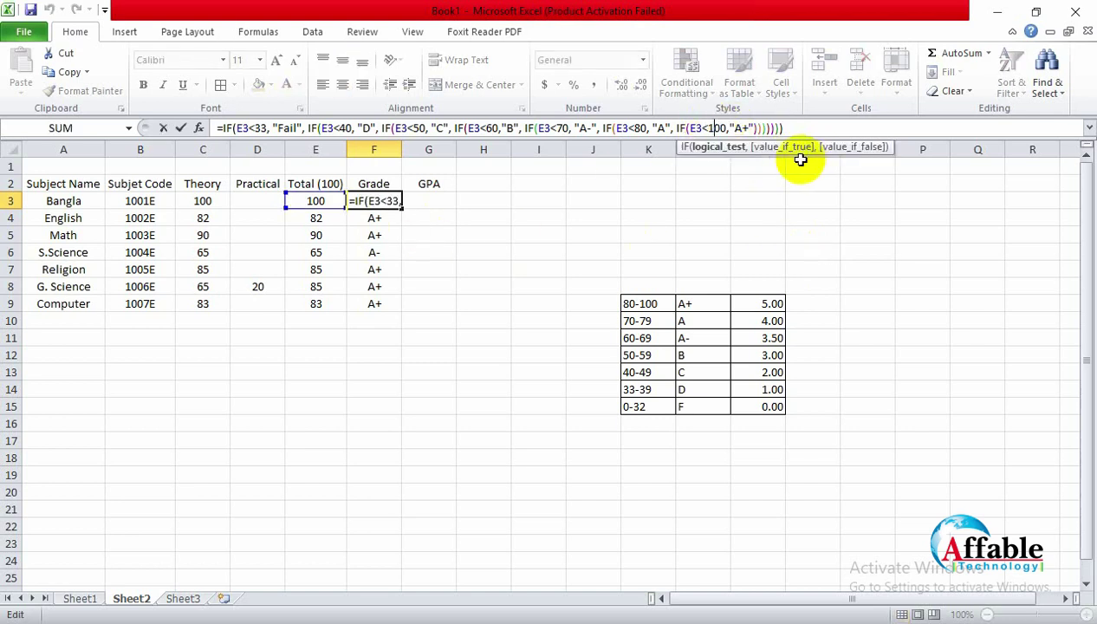
{"action": "type", "text": "="}
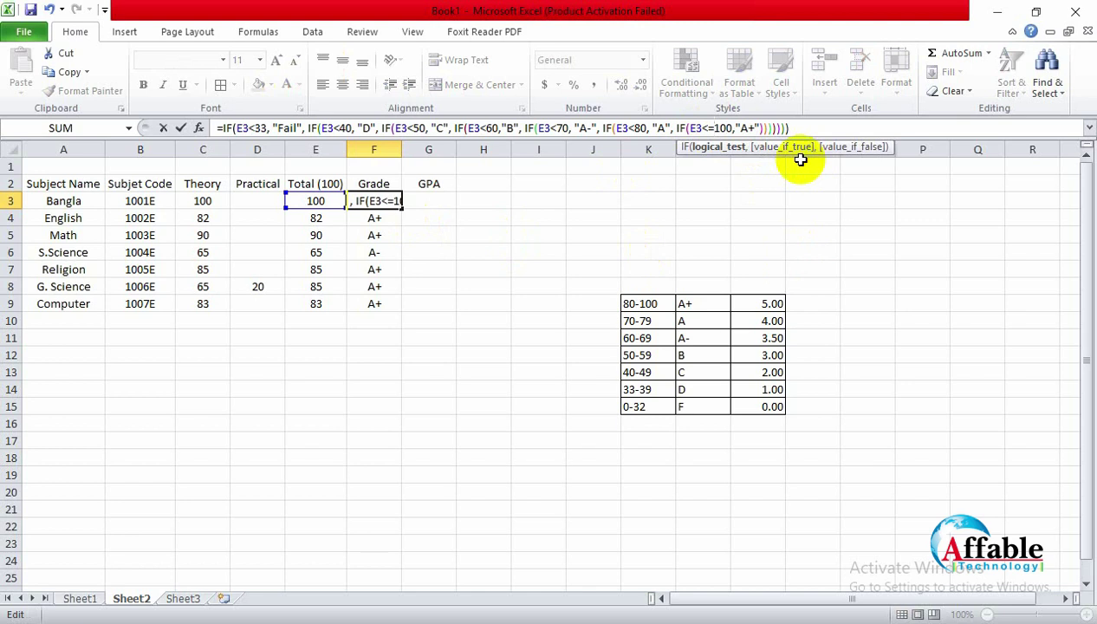
{"action": "key", "text": "Return"}
{"action": "left_click", "coordinate": [368, 200]}
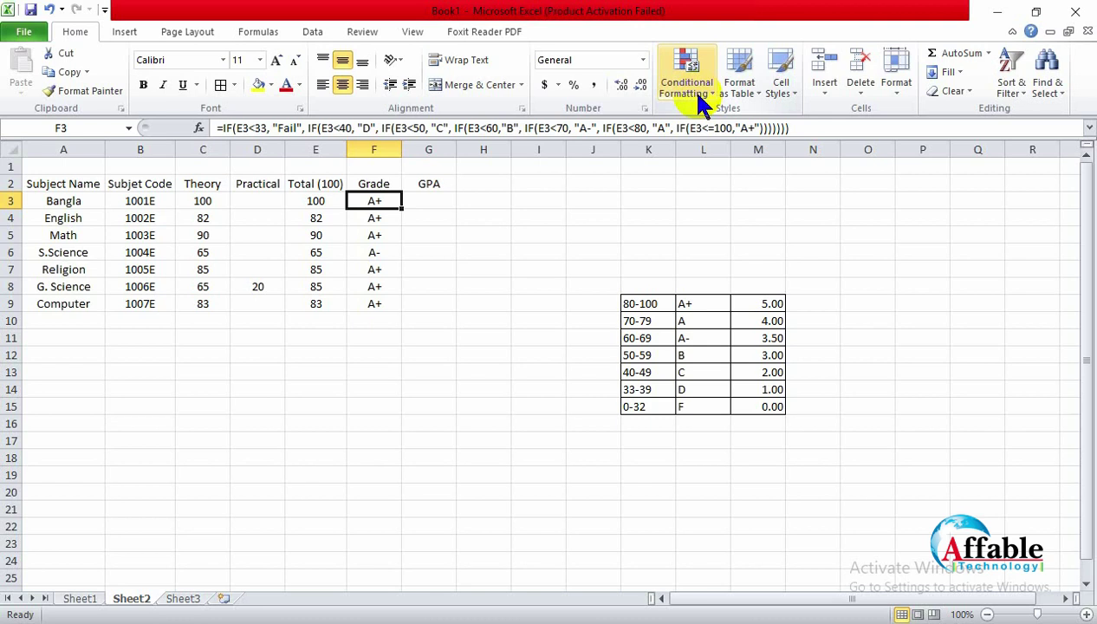
Step: Enter 33 as Computer's theory mark in C9 and confirm its grade drops to D
{"action": "left_click", "coordinate": [206, 309]}
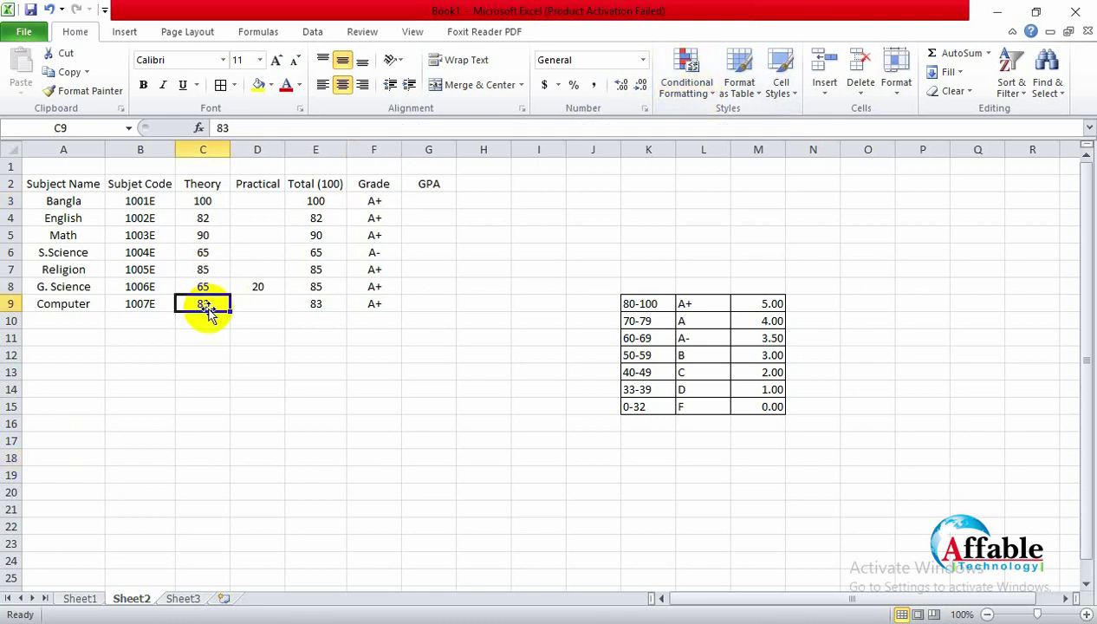
{"action": "type", "text": "33"}
{"action": "key", "text": "Return"}
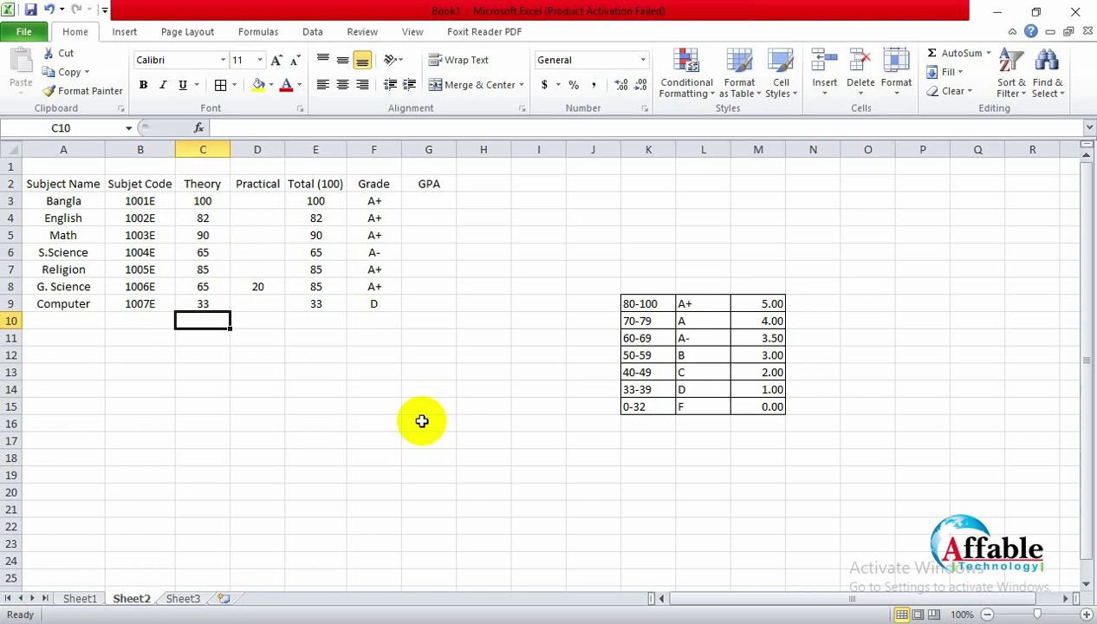
{"action": "left_click", "coordinate": [221, 305]}
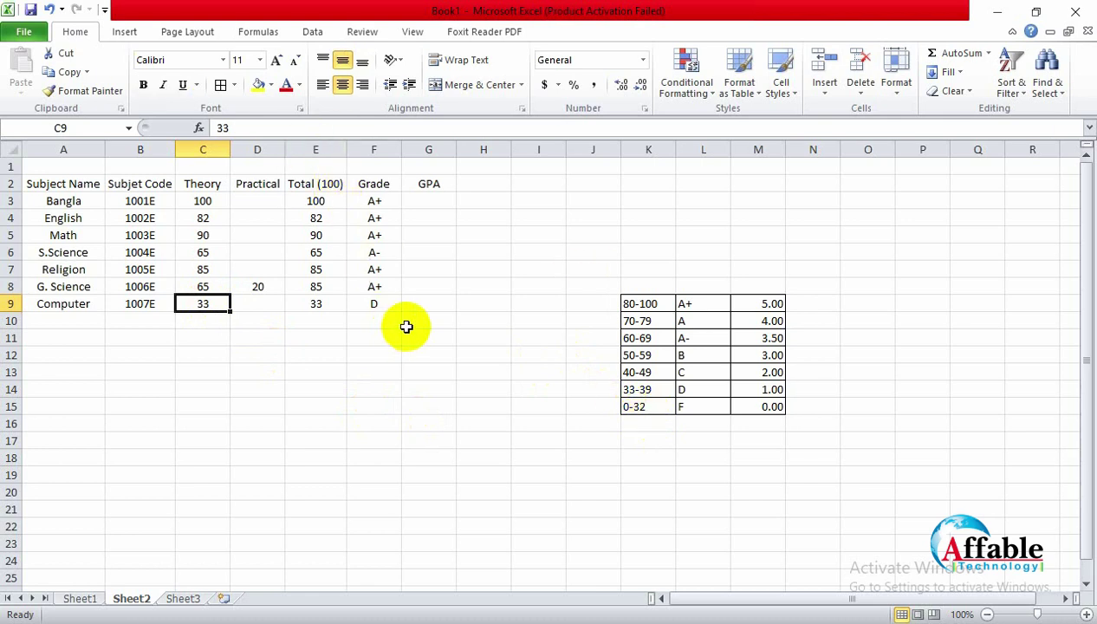
{"action": "left_click", "coordinate": [374, 287]}
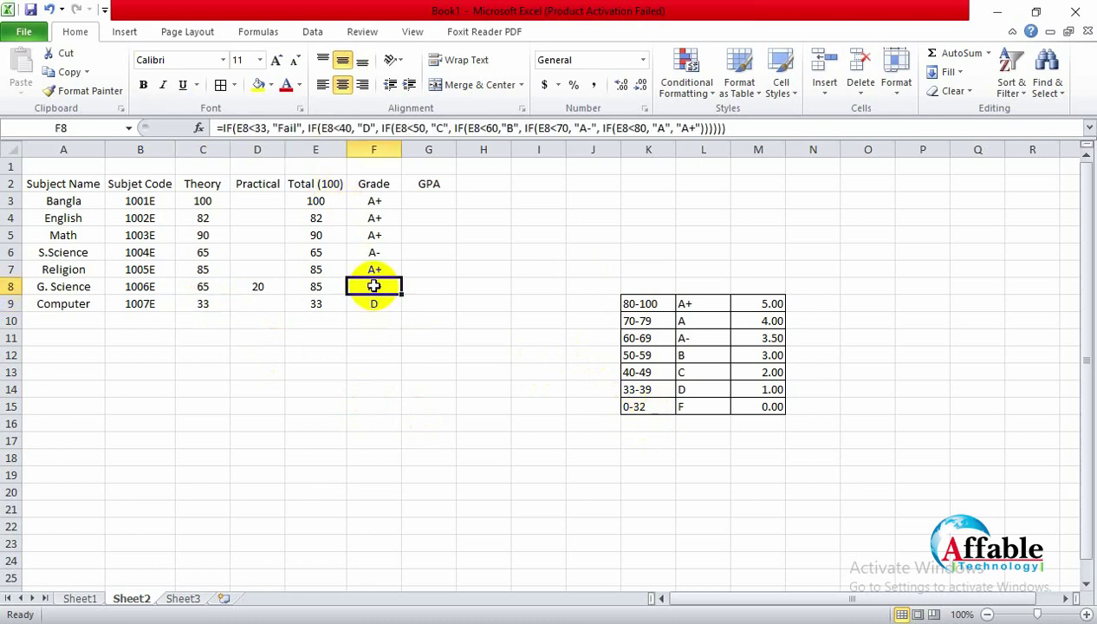
{"action": "left_click", "coordinate": [376, 201]}
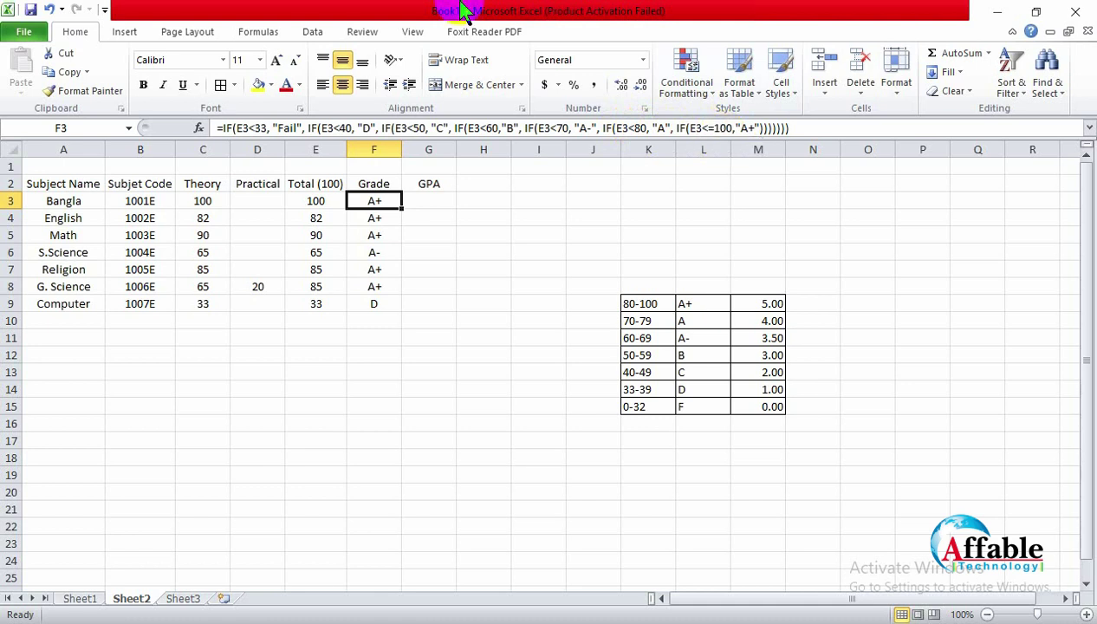
{"action": "left_click_drag", "start_coordinate": [735, 127], "coordinate": [675, 132]}
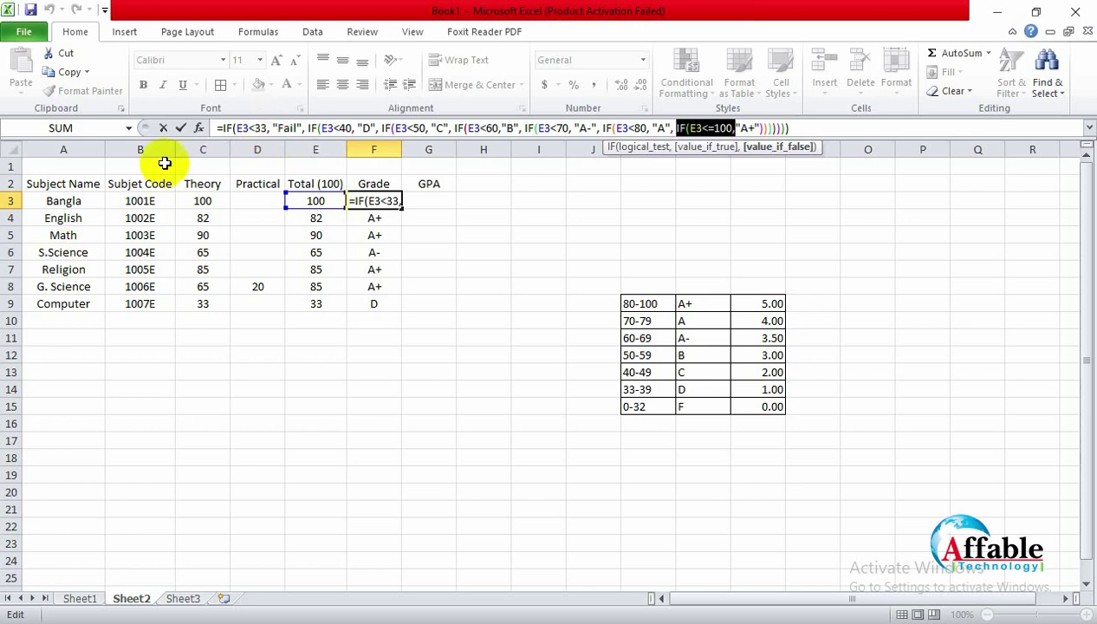
{"action": "left_click", "coordinate": [822, 130]}
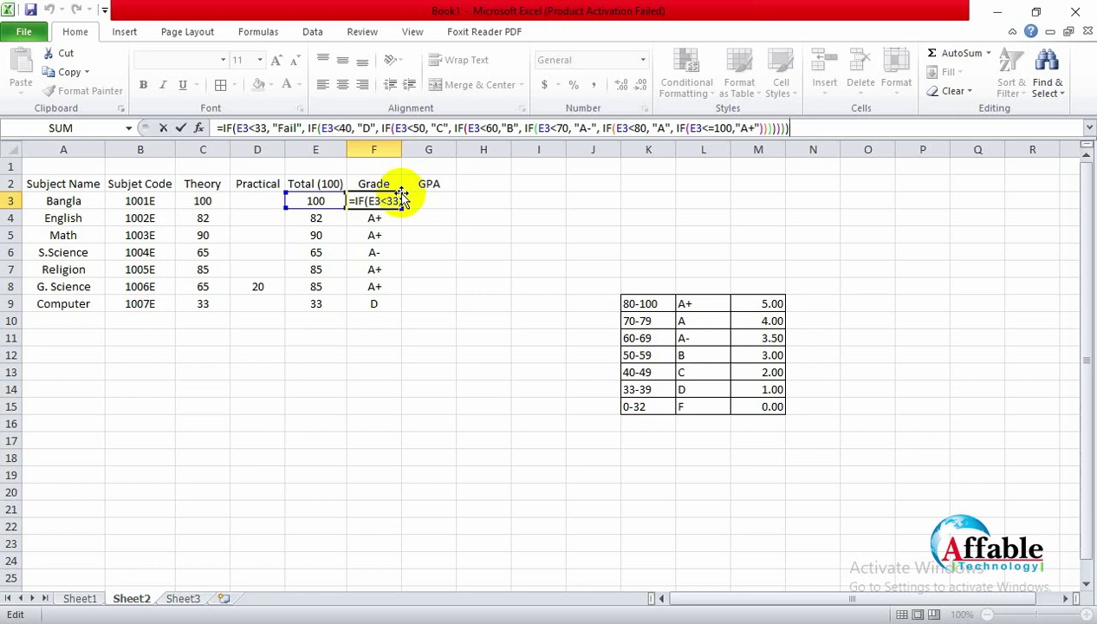
{"action": "key", "text": "Return"}
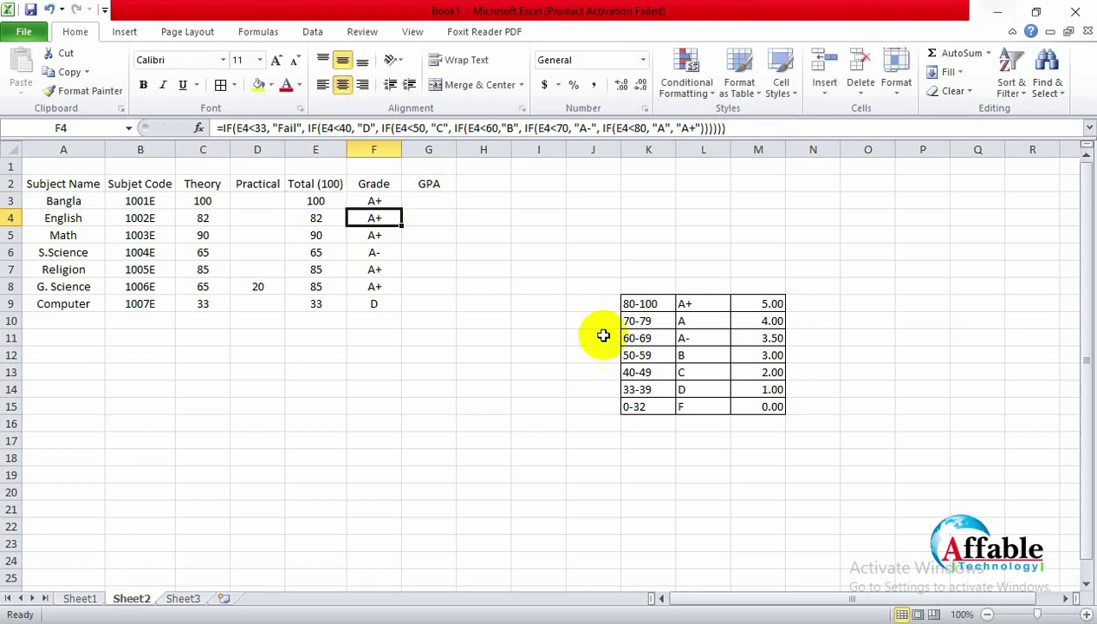
Step: In I3, begin the formula =if(E3>=80, "A+", fixing the comparison to greater-than-or-equal
{"action": "left_click", "coordinate": [538, 201]}
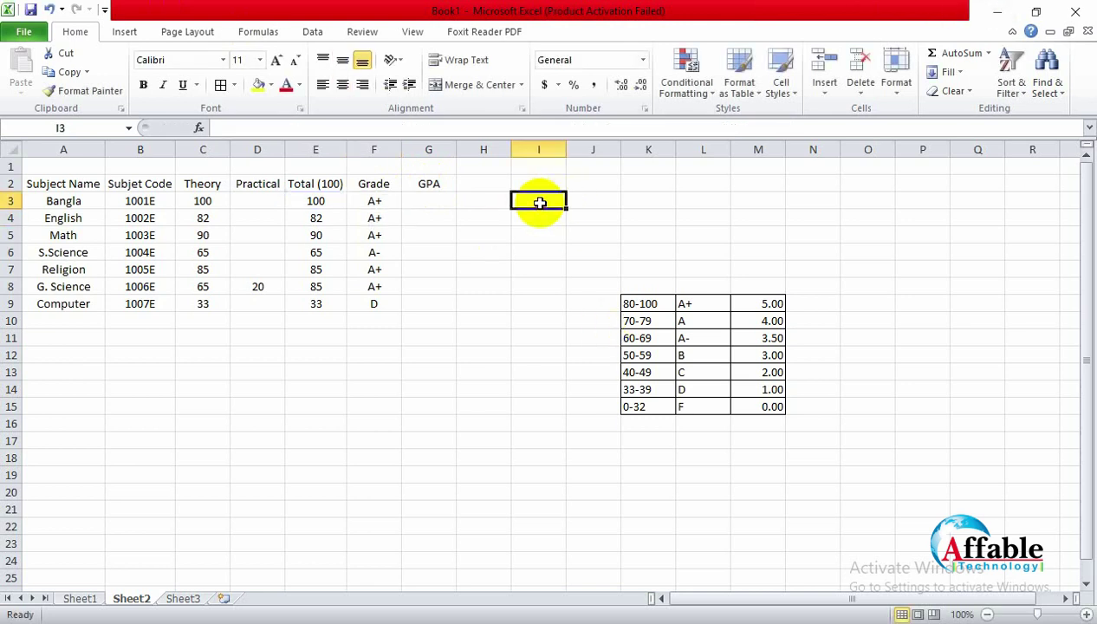
{"action": "type", "text": "="}
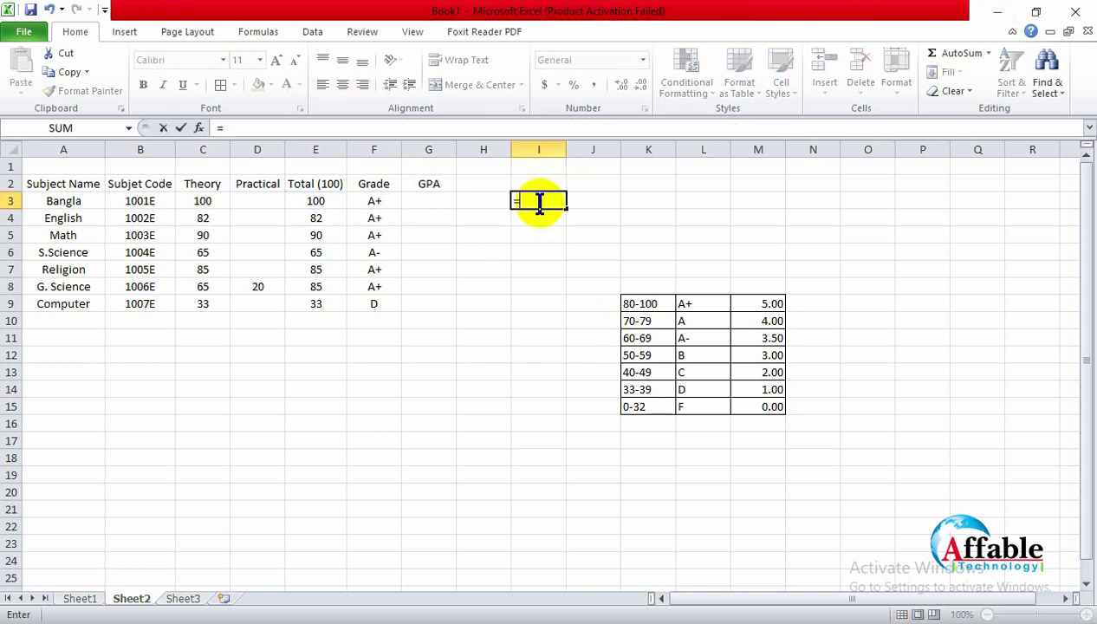
{"action": "type", "text": "if("}
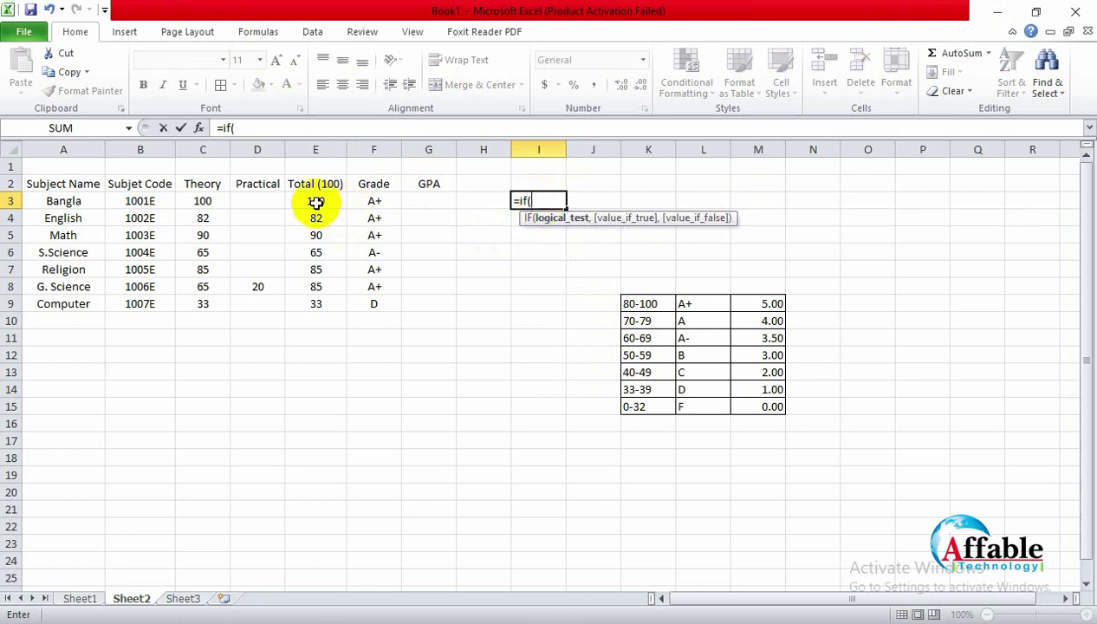
{"action": "type", "text": "E3"}
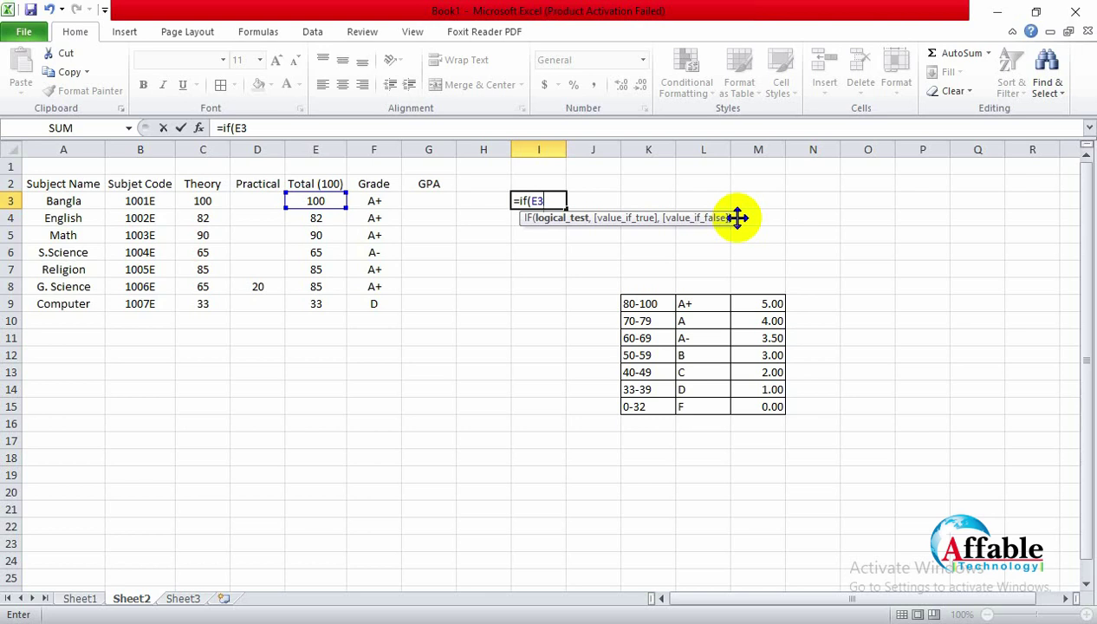
{"action": "type", "text": ">80"}
{"action": "type", "text": ","}
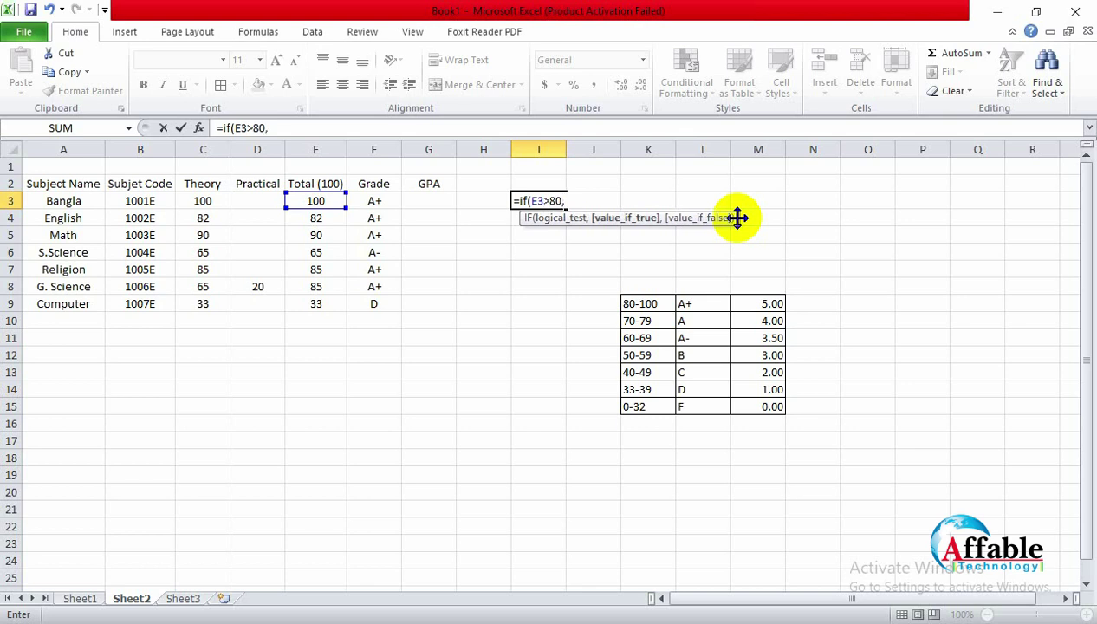
{"action": "type", "text": " \"A+\""}
{"action": "type", "text": ","}
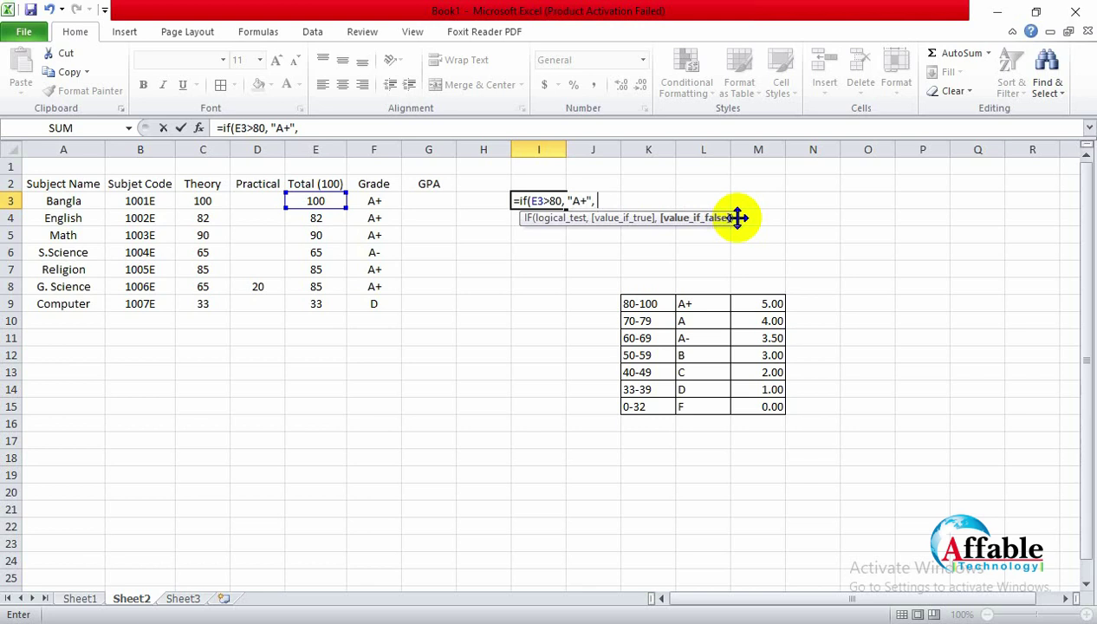
{"action": "key", "text": "Left"}
{"action": "key", "text": "Left"}
{"action": "key", "text": "Left"}
{"action": "key", "text": "Right"}
{"action": "key", "text": "Right"}
{"action": "key", "text": "Right"}
{"action": "key", "text": "Right"}
{"action": "left_click", "coordinate": [553, 200]}
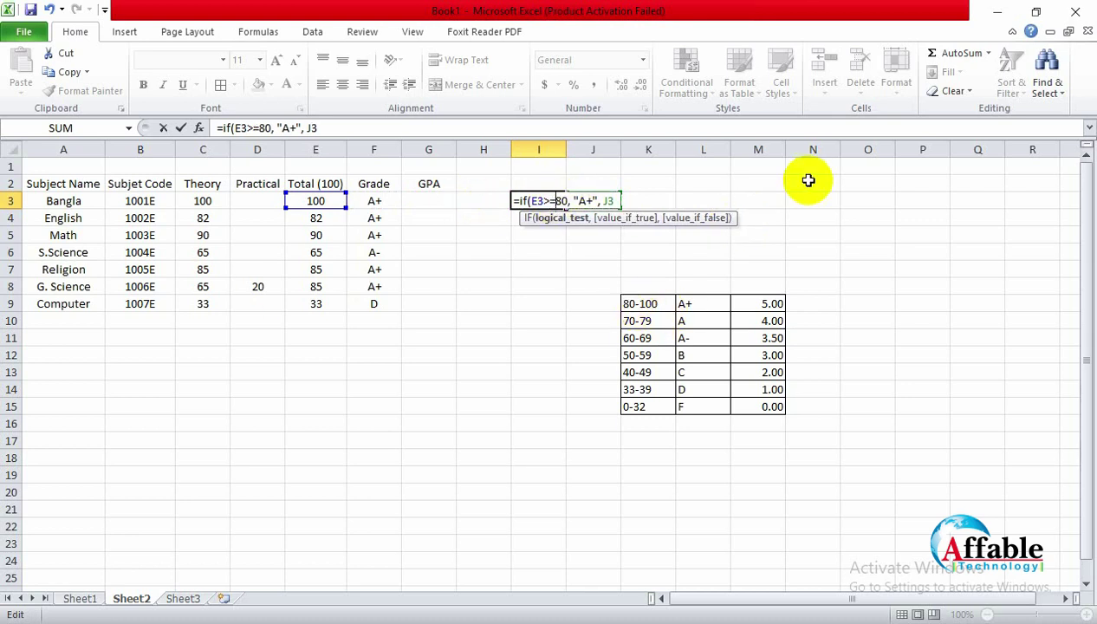
Step: Replace J3 with a nested if(E3>=70,"A"), correct the brackets and enter the I3 formula
{"action": "type", "text": "="}
{"action": "key", "text": "End"}
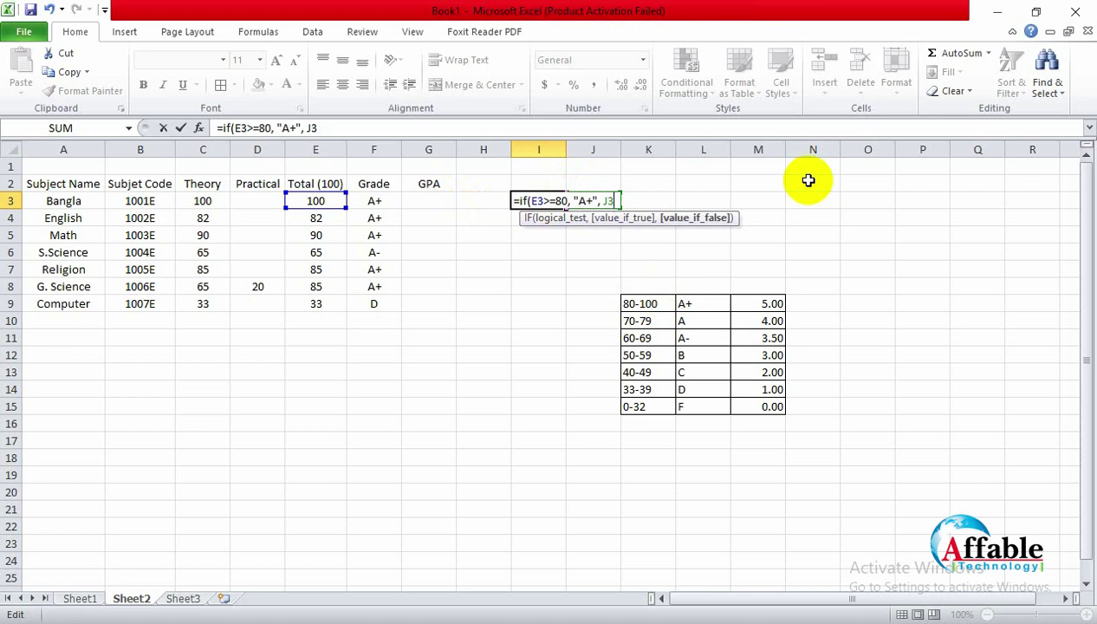
{"action": "key", "text": "BackSpace"}
{"action": "key", "text": "BackSpace"}
{"action": "type", "text": "("}
{"action": "key", "text": "BackSpace"}
{"action": "type", "text": "if"}
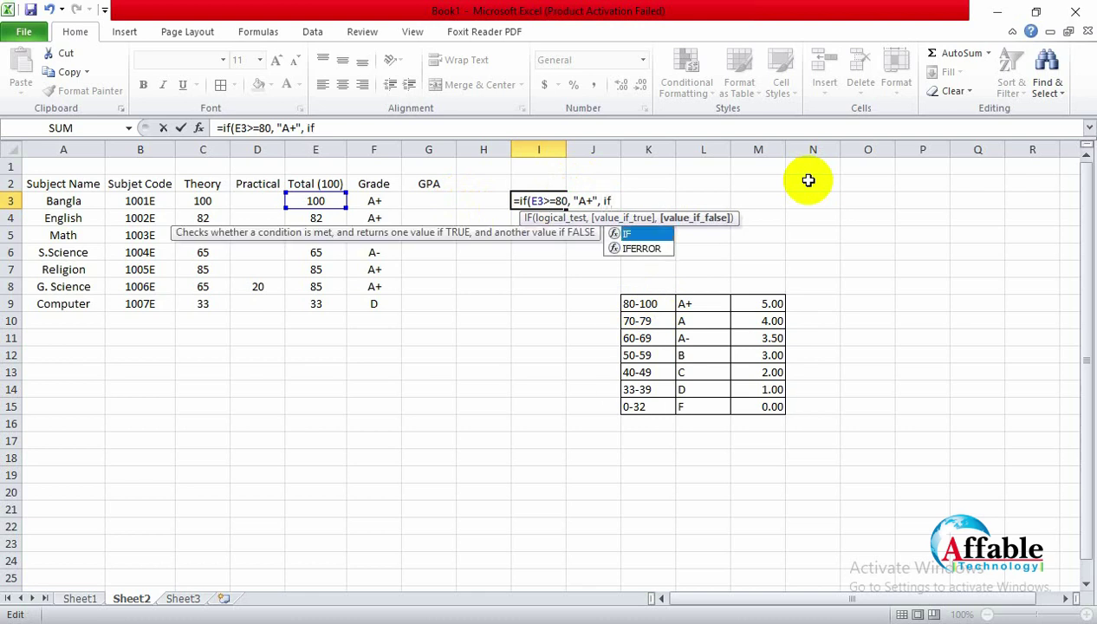
{"action": "type", "text": "("}
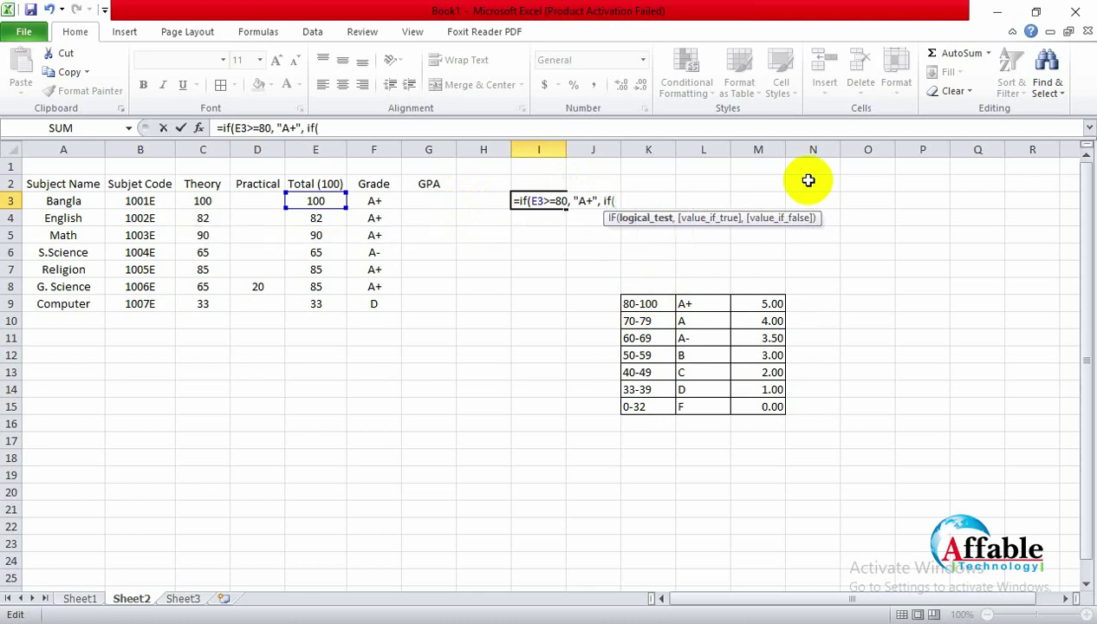
{"action": "type", "text": "E3>=70, \"A"}
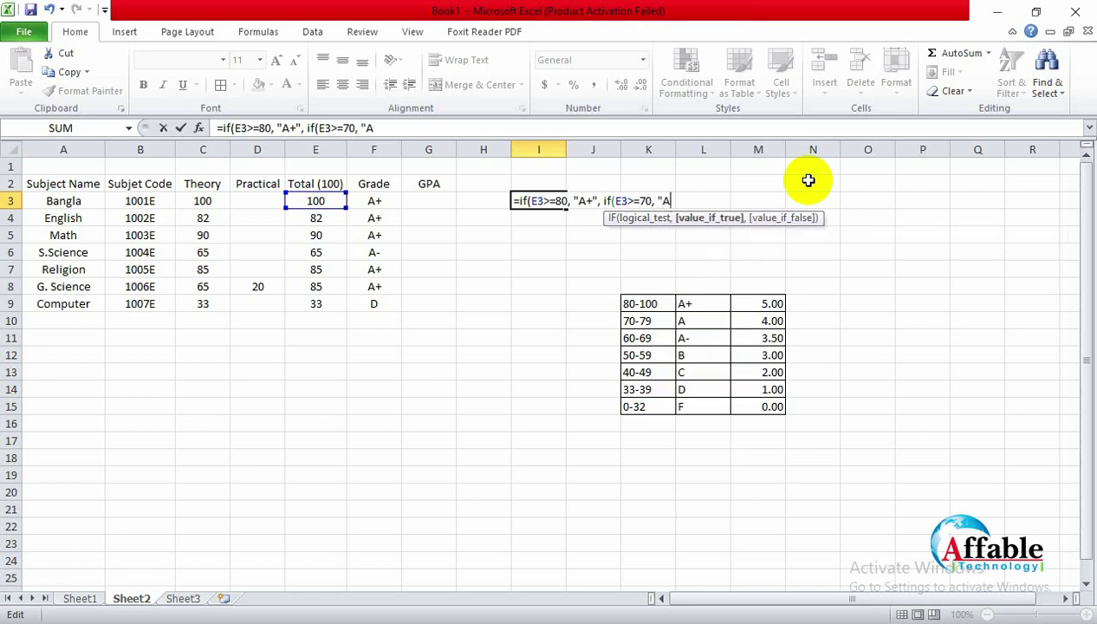
{"action": "type", "text": "\")))"}
{"action": "key", "text": "BackSpace"}
{"action": "key", "text": "BackSpace"}
{"action": "key", "text": "BackSpace"}
{"action": "key", "text": "BackSpace"}
{"action": "type", "text": "\"))"}
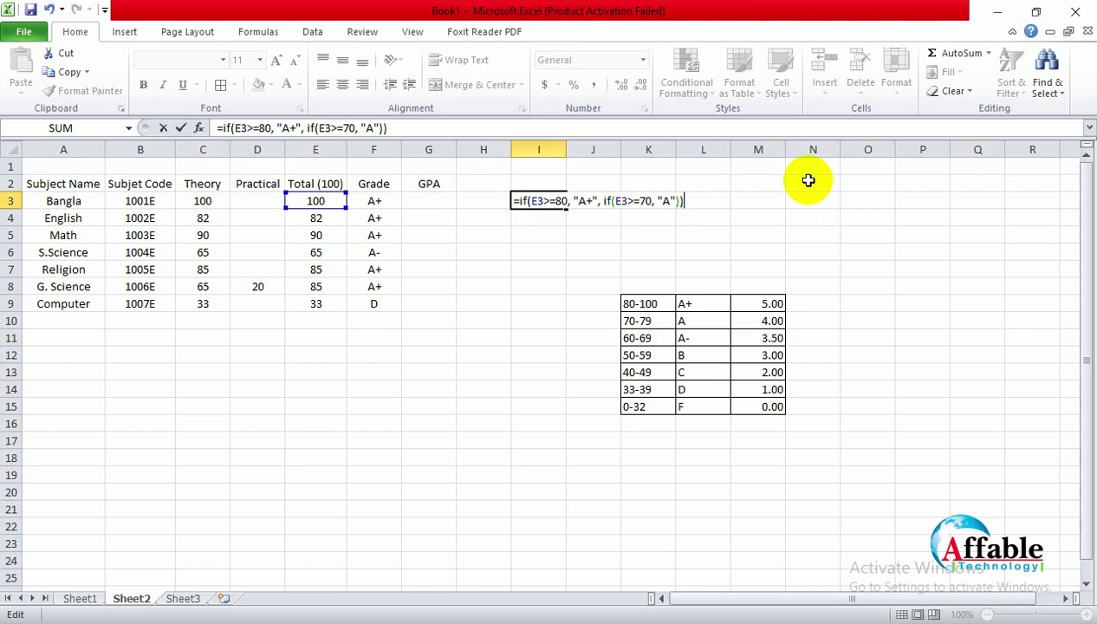
{"action": "key", "text": "Return"}
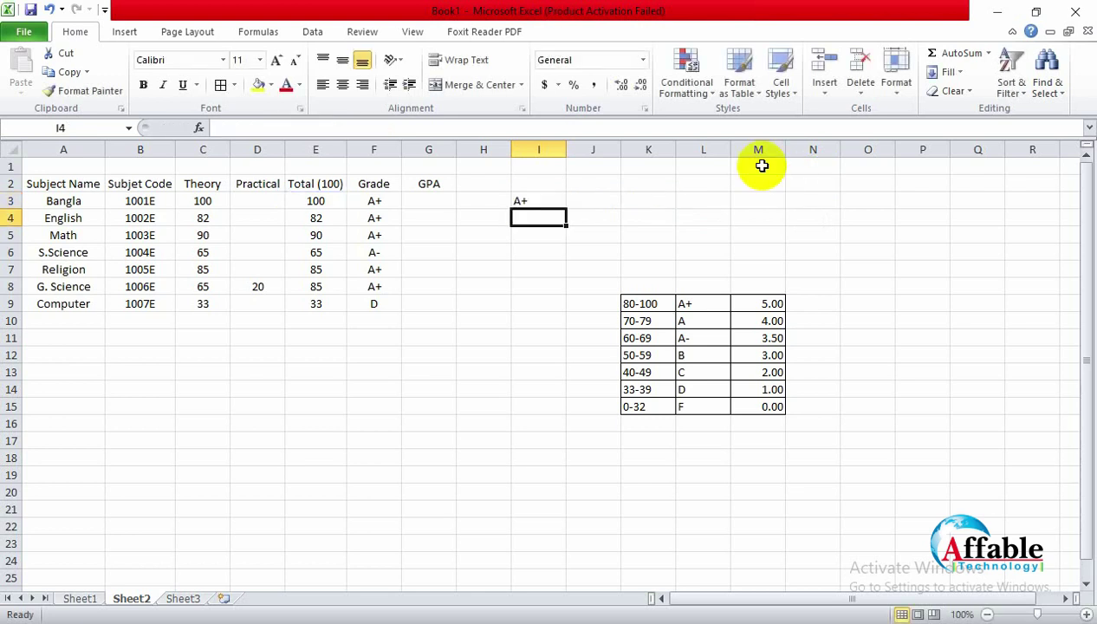
Step: Enter 72 as Bangla's total in E3, check that I3 shows A, then delete I3's test formula
{"action": "left_click", "coordinate": [324, 202]}
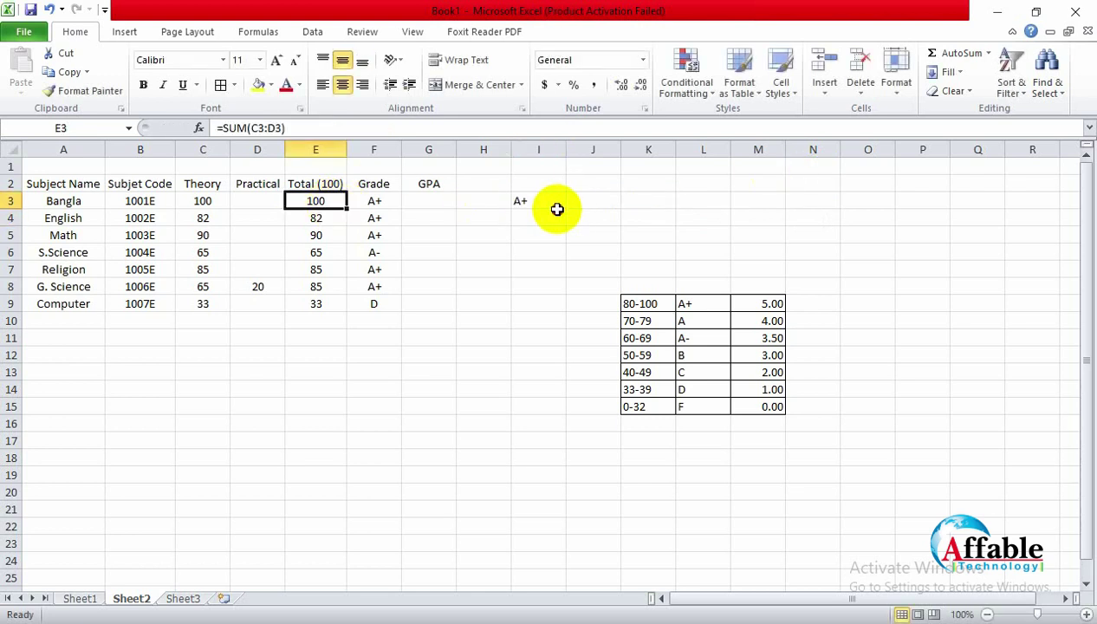
{"action": "left_click", "coordinate": [558, 209]}
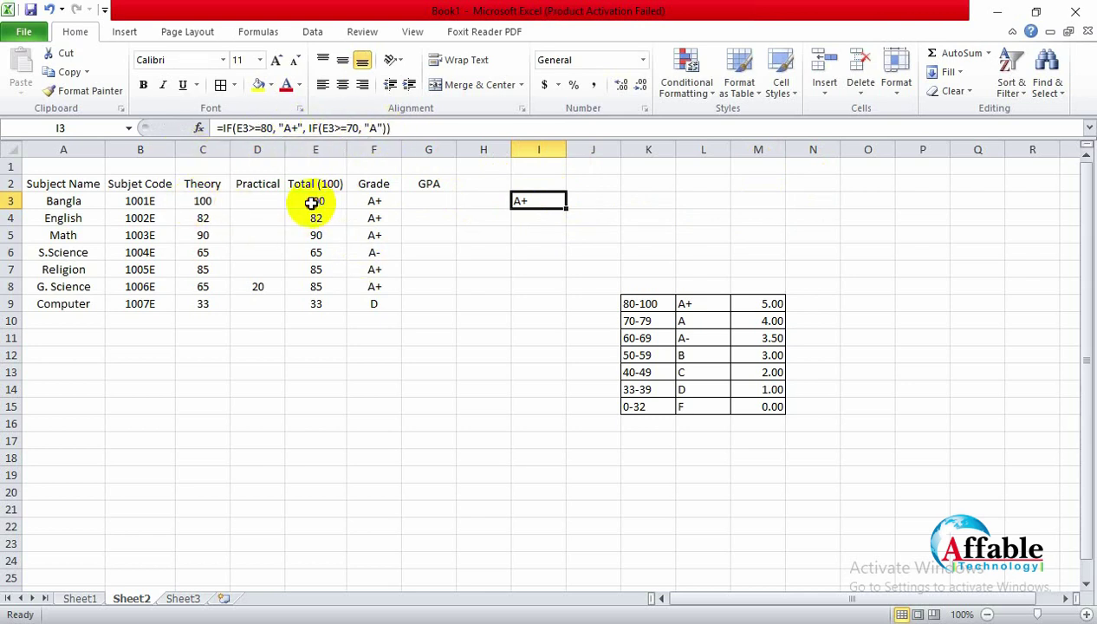
{"action": "left_click", "coordinate": [311, 203]}
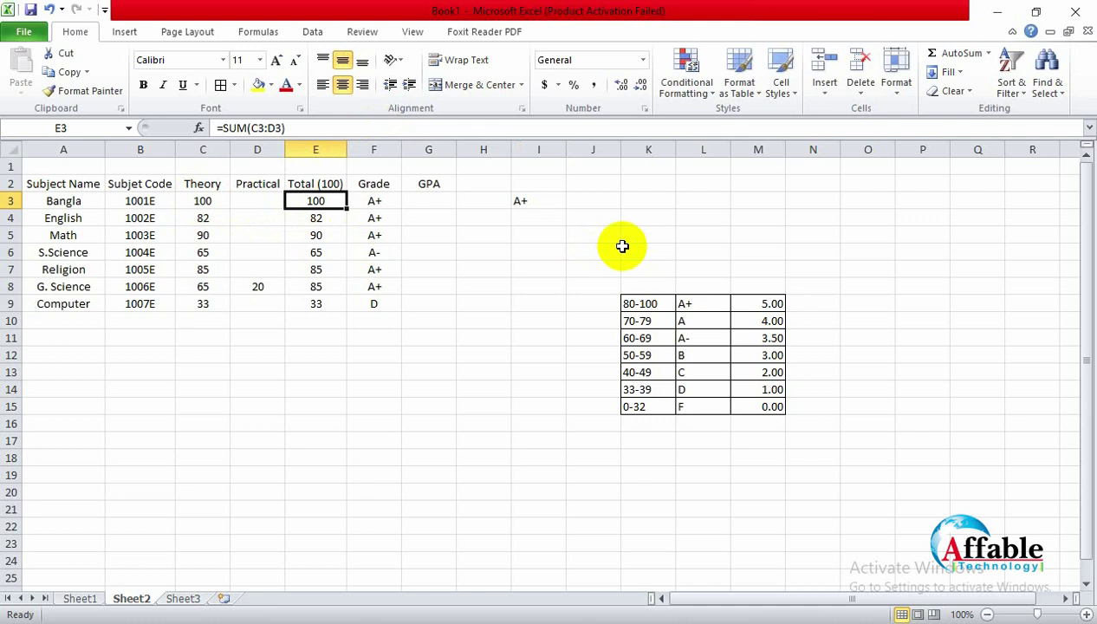
{"action": "type", "text": "72"}
{"action": "key", "text": "Return"}
{"action": "left_click", "coordinate": [532, 202]}
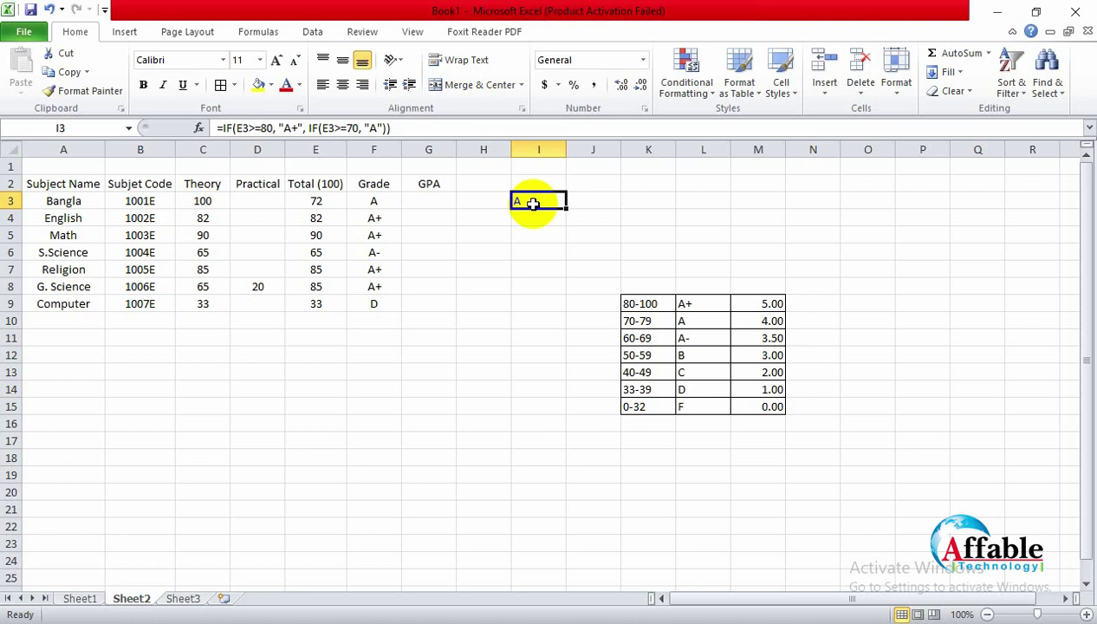
{"action": "key", "text": "Delete"}
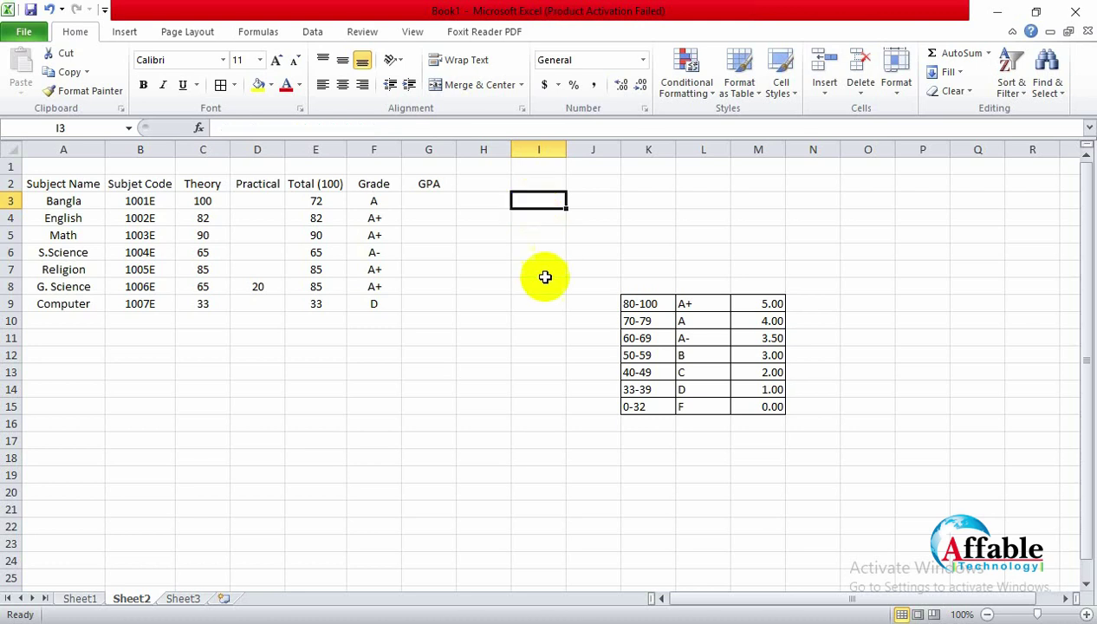
Step: Select the nested IF grade formula text in F3, undo the stray edit and re-commit F3
{"action": "left_click", "coordinate": [537, 286]}
{"action": "left_click", "coordinate": [427, 200]}
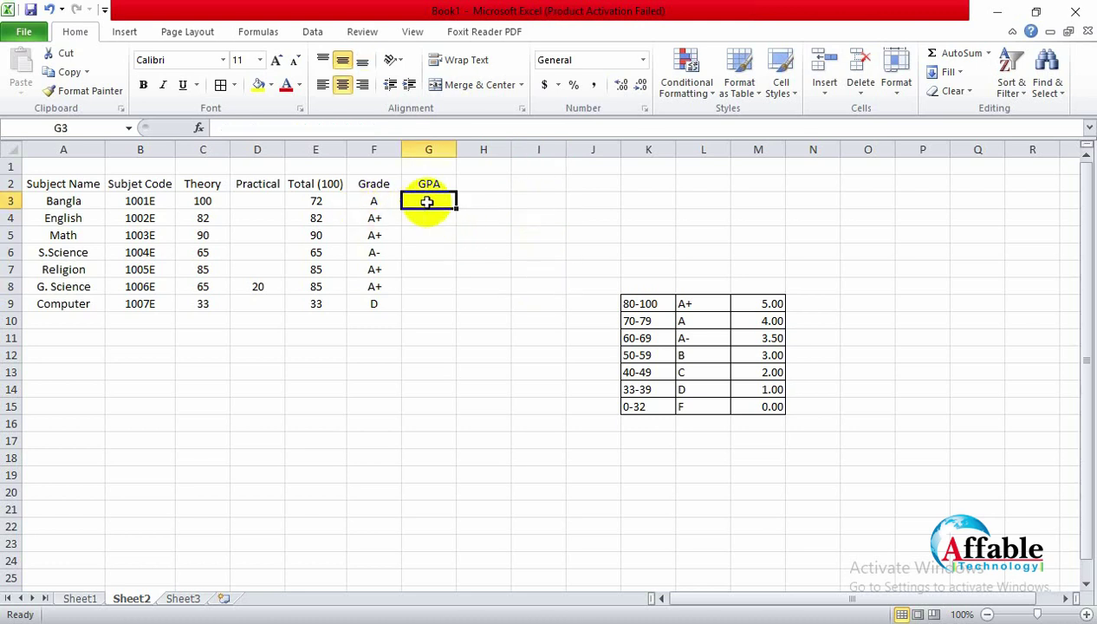
{"action": "left_click", "coordinate": [372, 200]}
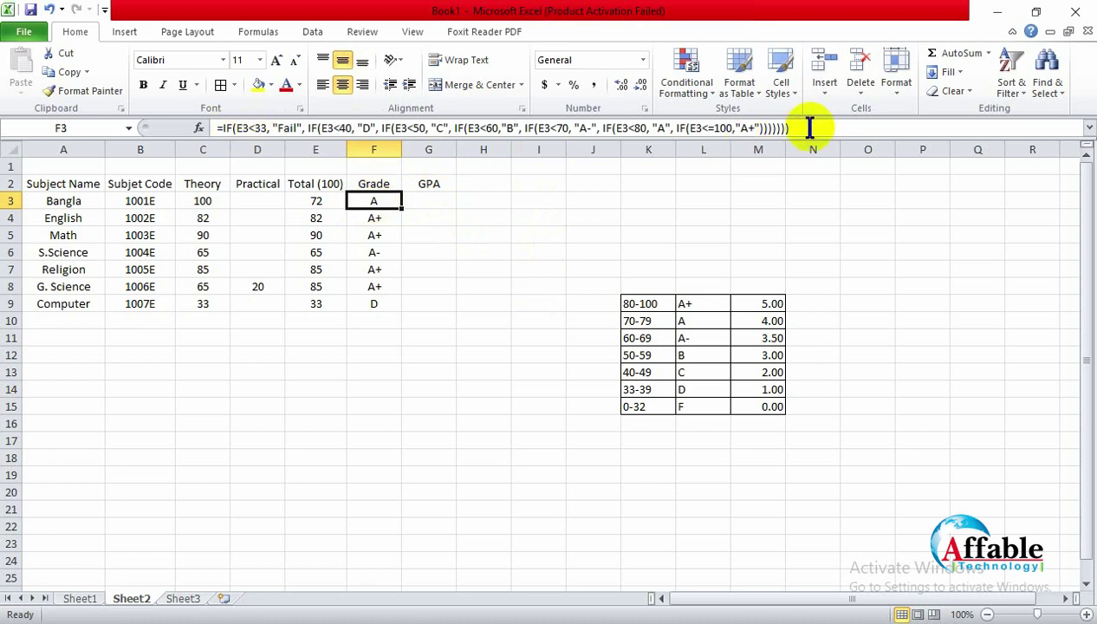
{"action": "left_click_drag", "start_coordinate": [802, 127], "coordinate": [208, 139]}
{"action": "key", "text": "ctrl+c"}
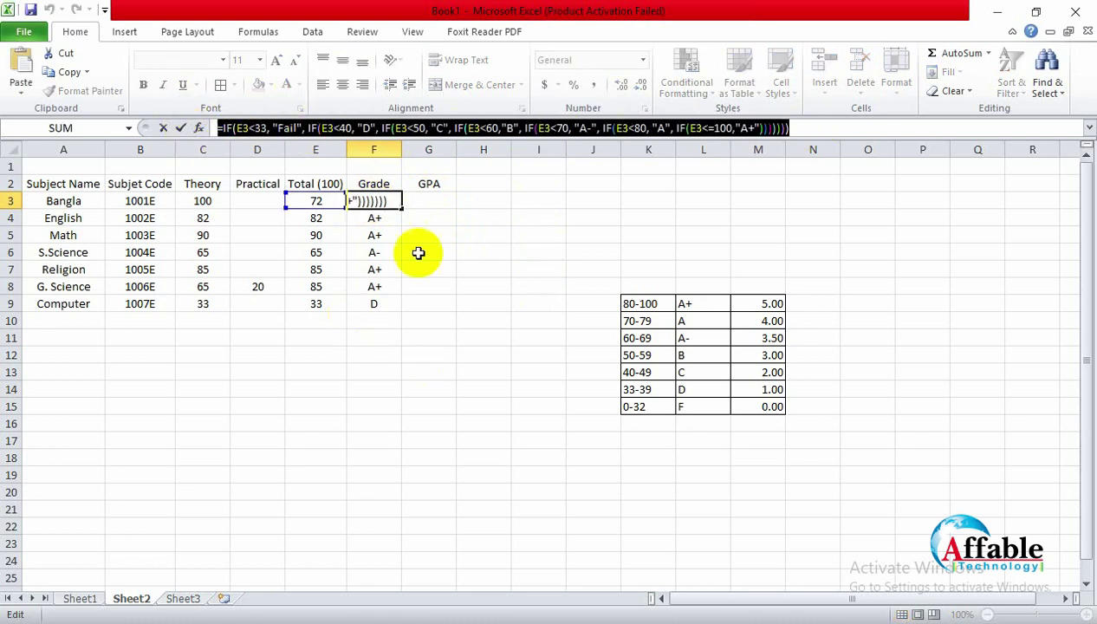
{"action": "type", "text": "="}
{"action": "left_click", "coordinate": [414, 198]}
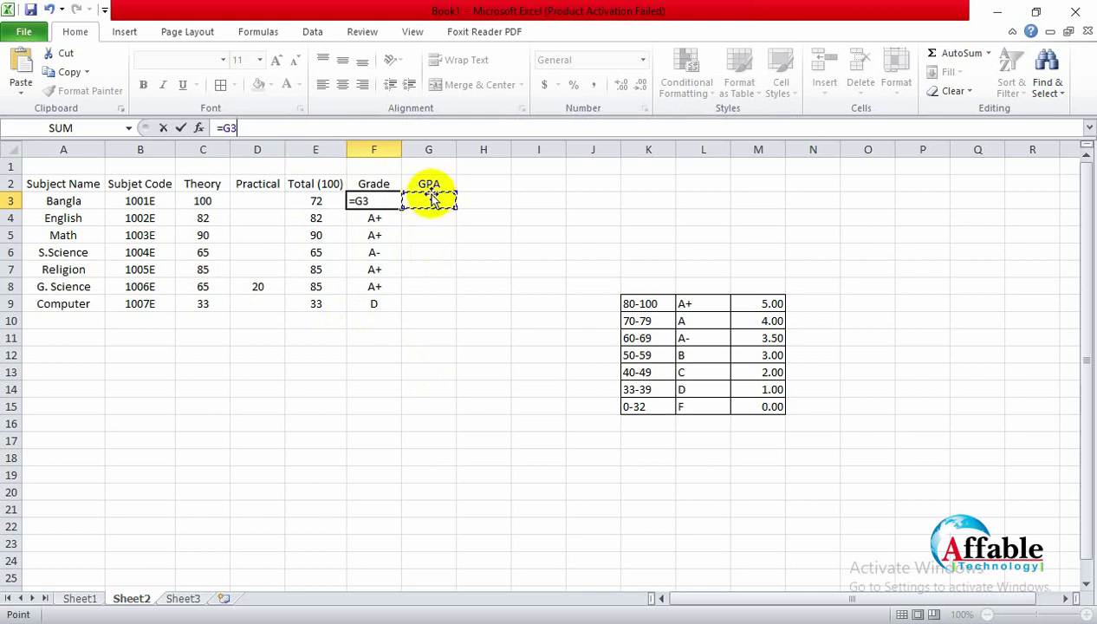
{"action": "key", "text": "ctrl+z"}
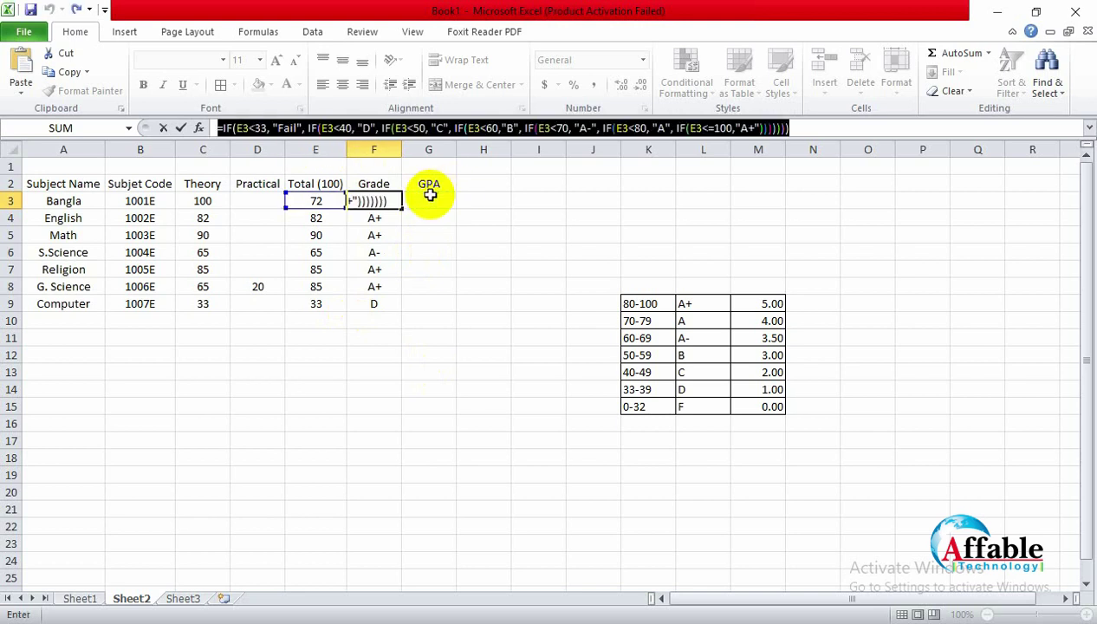
{"action": "key", "text": "Return"}
{"action": "left_click", "coordinate": [439, 200]}
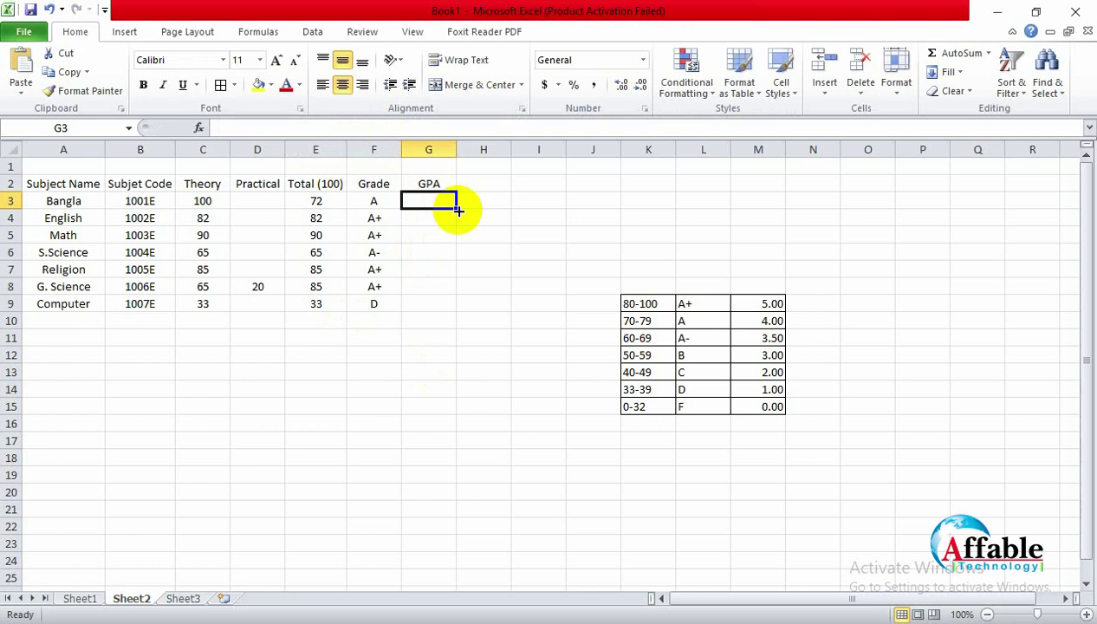
Step: Paste the grade formula into G3, remove the doubled equals sign, and change "Fail" to "0"
{"action": "type", "text": "="}
{"action": "key", "text": "ctrl+v"}
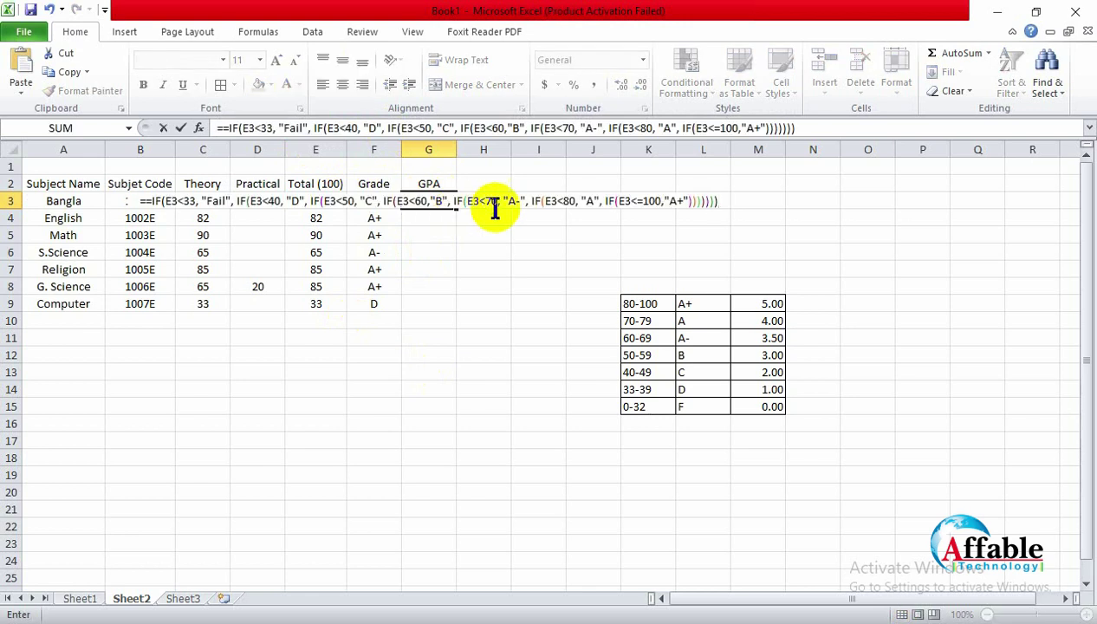
{"action": "left_click", "coordinate": [227, 128]}
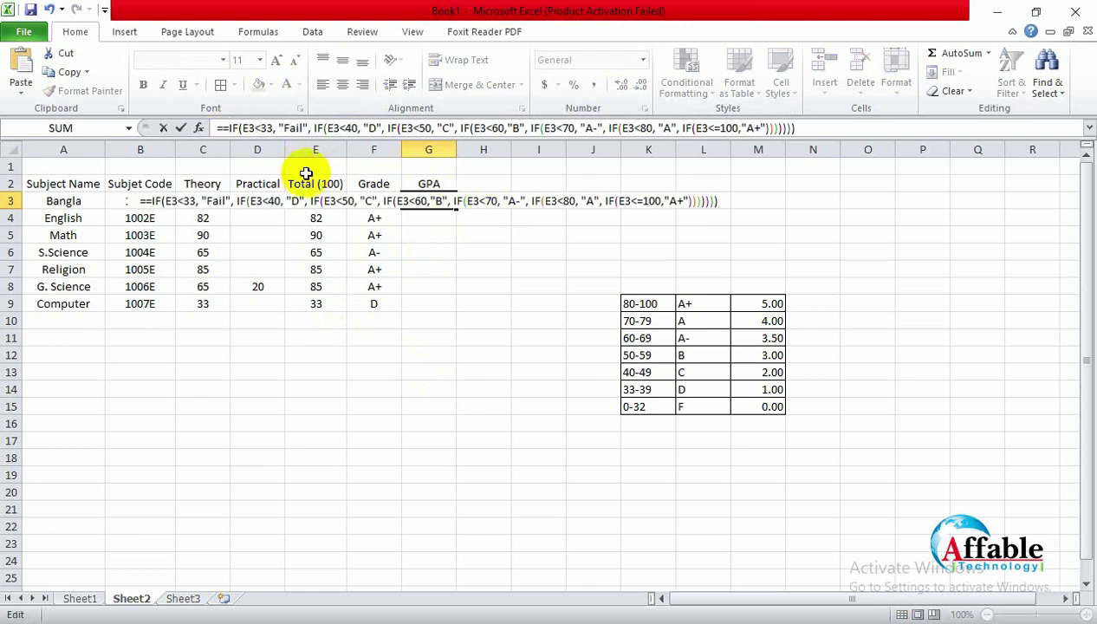
{"action": "key", "text": "BackSpace"}
{"action": "left_click", "coordinate": [297, 128]}
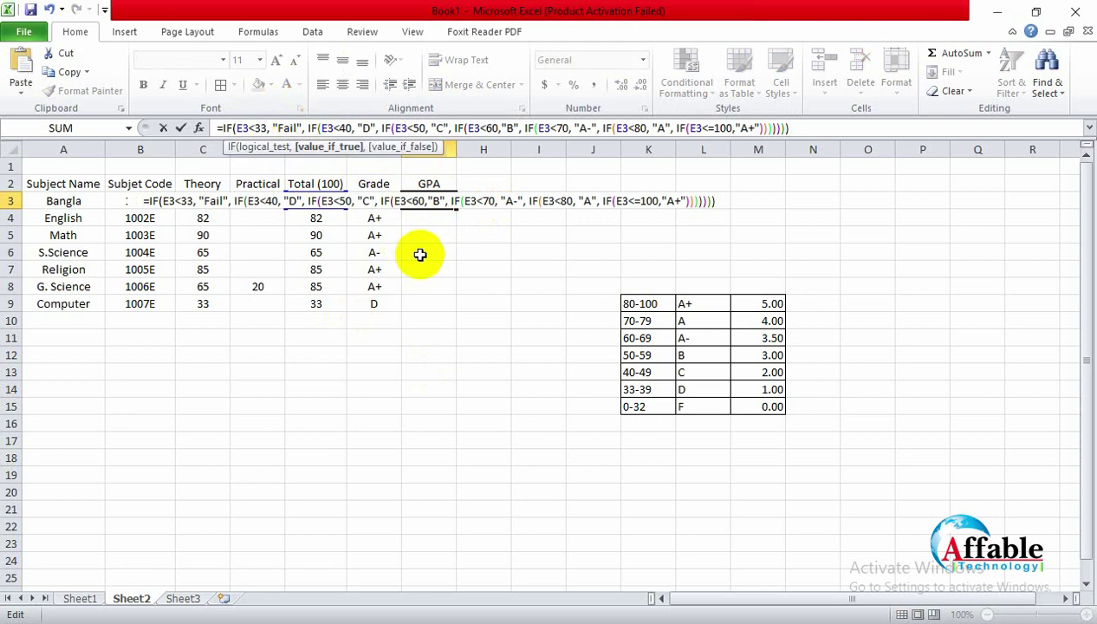
{"action": "key", "text": "BackSpace"}
{"action": "key", "text": "BackSpace"}
{"action": "key", "text": "BackSpace"}
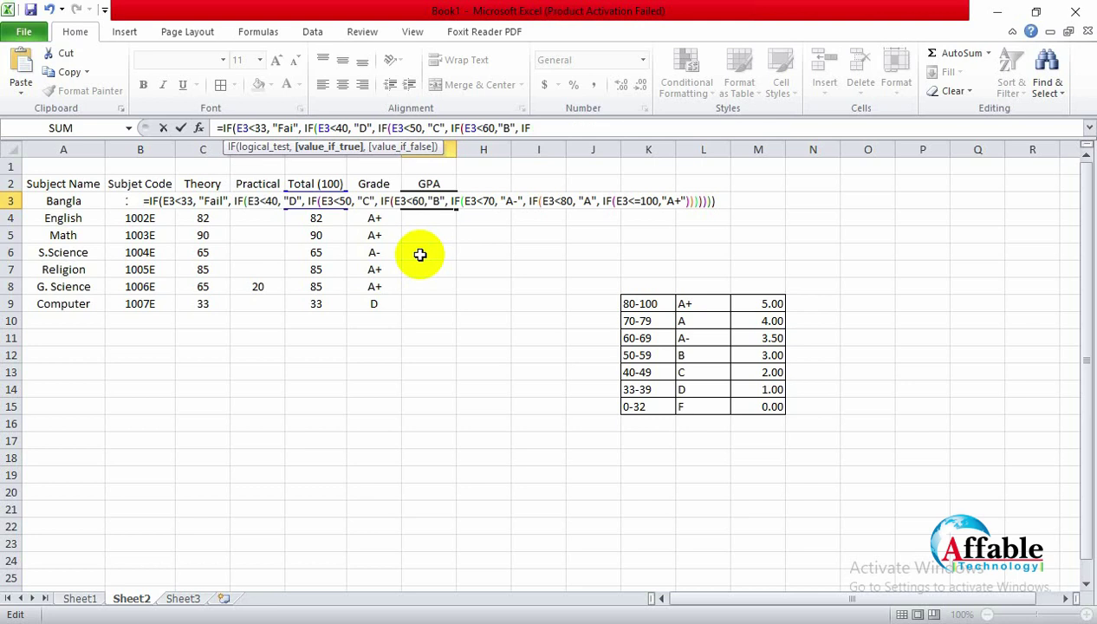
{"action": "key", "text": "BackSpace"}
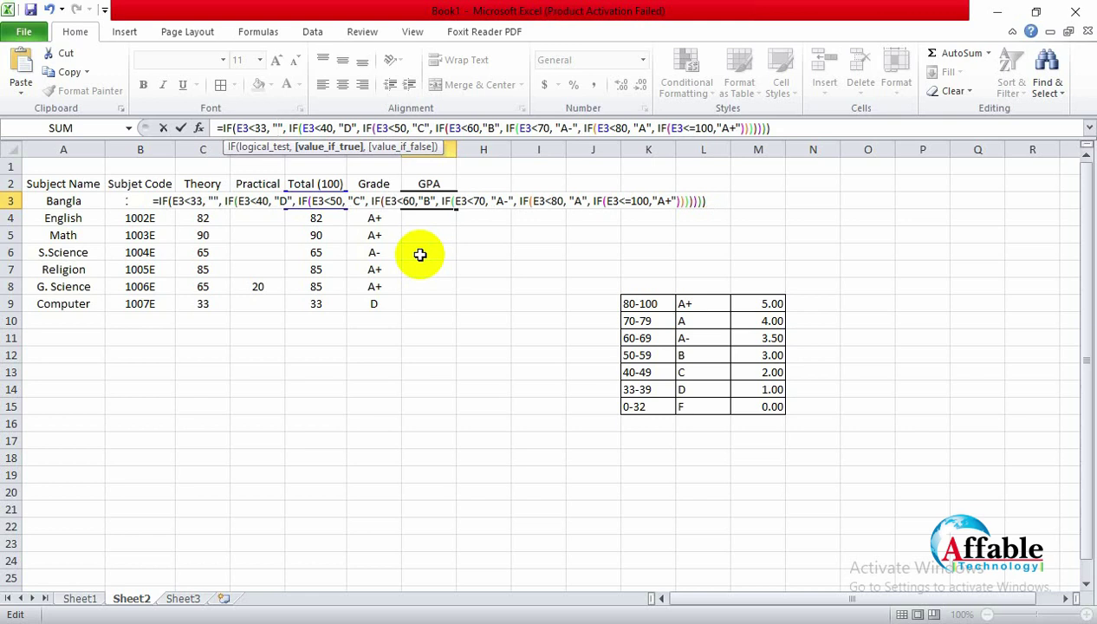
{"action": "type", "text": "0"}
Step: Replace the D and C results in G3's formula with "1.00" and "2.00"
{"action": "key", "text": "Right"}
{"action": "key", "text": "Right"}
{"action": "key", "text": "Right"}
{"action": "key", "text": "Right"}
{"action": "key", "text": "Right"}
{"action": "key", "text": "Right"}
{"action": "key", "text": "Right"}
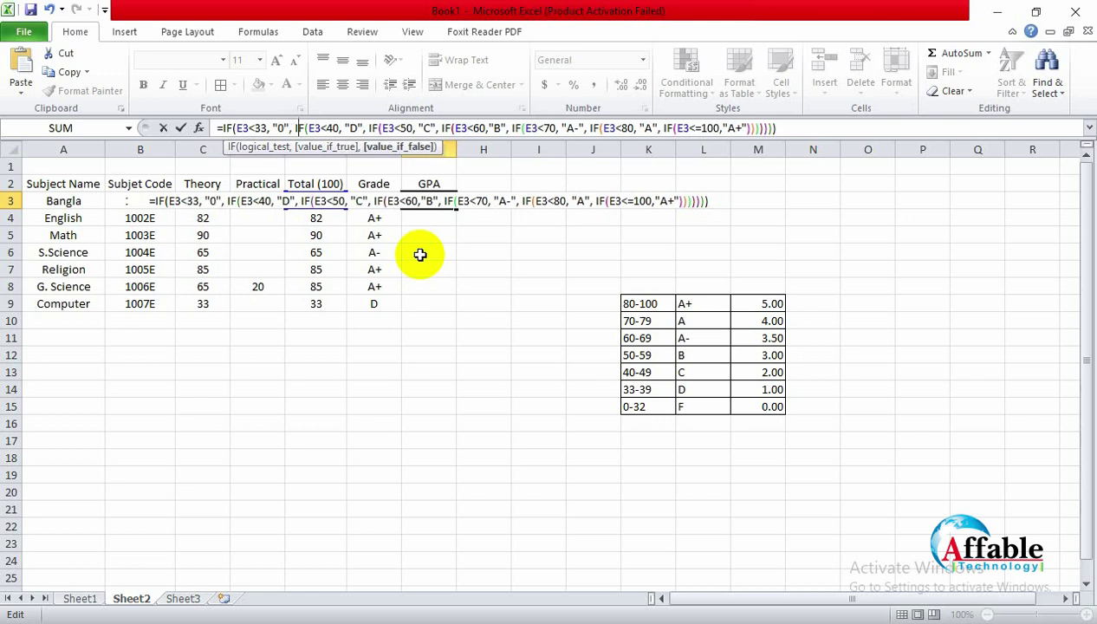
{"action": "key", "text": "Right"}
{"action": "key", "text": "Right"}
{"action": "key", "text": "Right"}
{"action": "key", "text": "Right"}
{"action": "key", "text": "Right"}
{"action": "key", "text": "Right"}
{"action": "key", "text": "Right"}
{"action": "key", "text": "Right"}
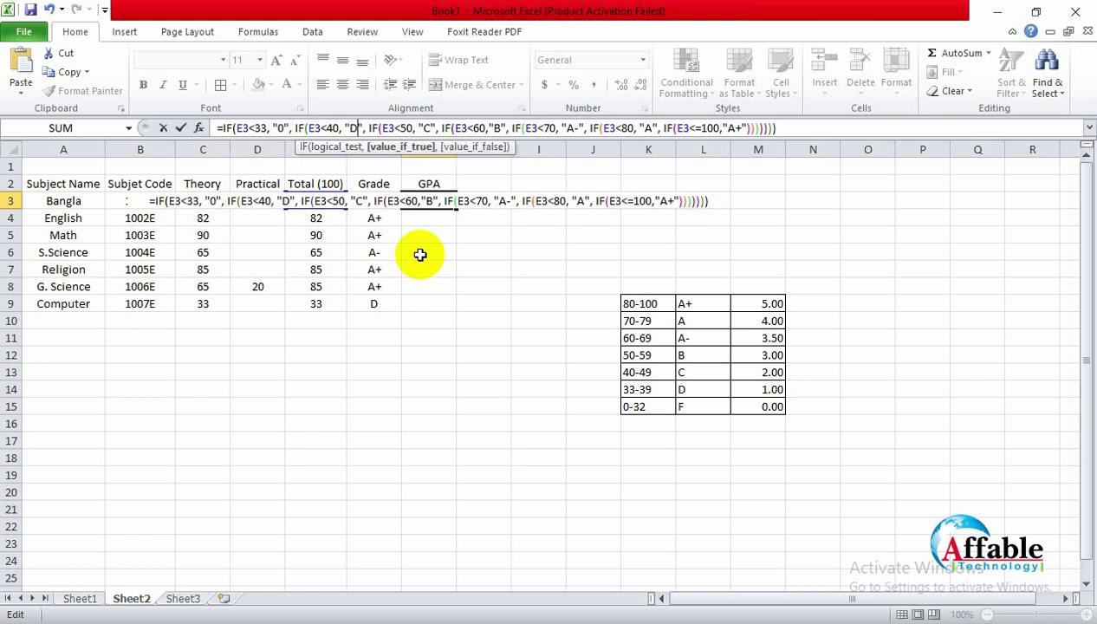
{"action": "key", "text": "BackSpace"}
{"action": "type", "text": "1.00"}
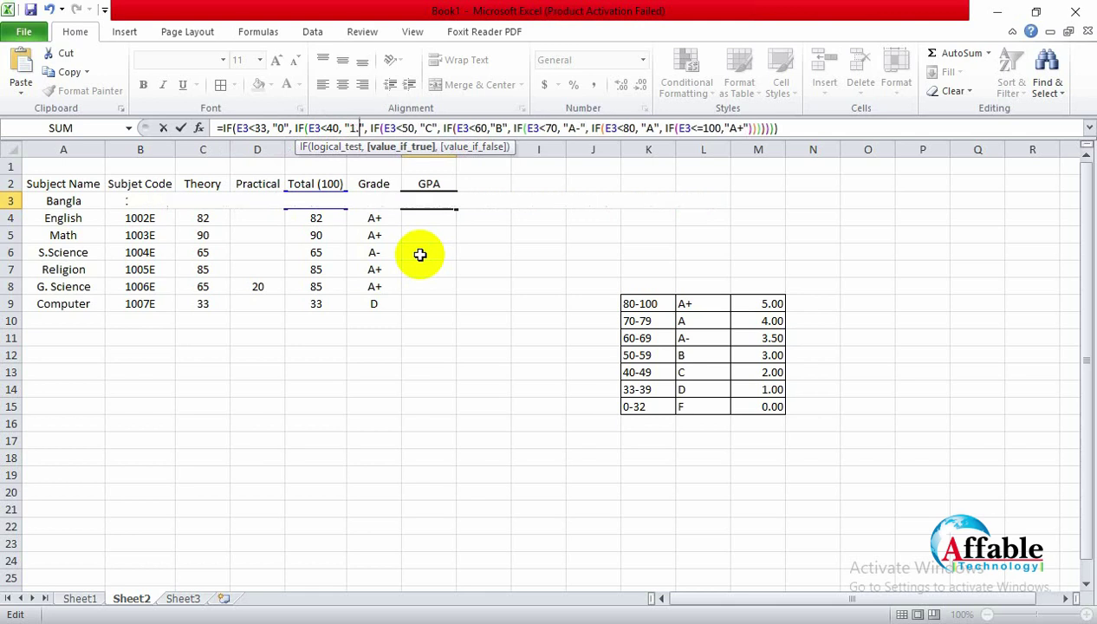
{"action": "key", "text": "Right"}
{"action": "key", "text": "Right"}
{"action": "key", "text": "Right"}
{"action": "key", "text": "Right"}
{"action": "key", "text": "Right"}
{"action": "key", "text": "Right"}
{"action": "key", "text": "Right"}
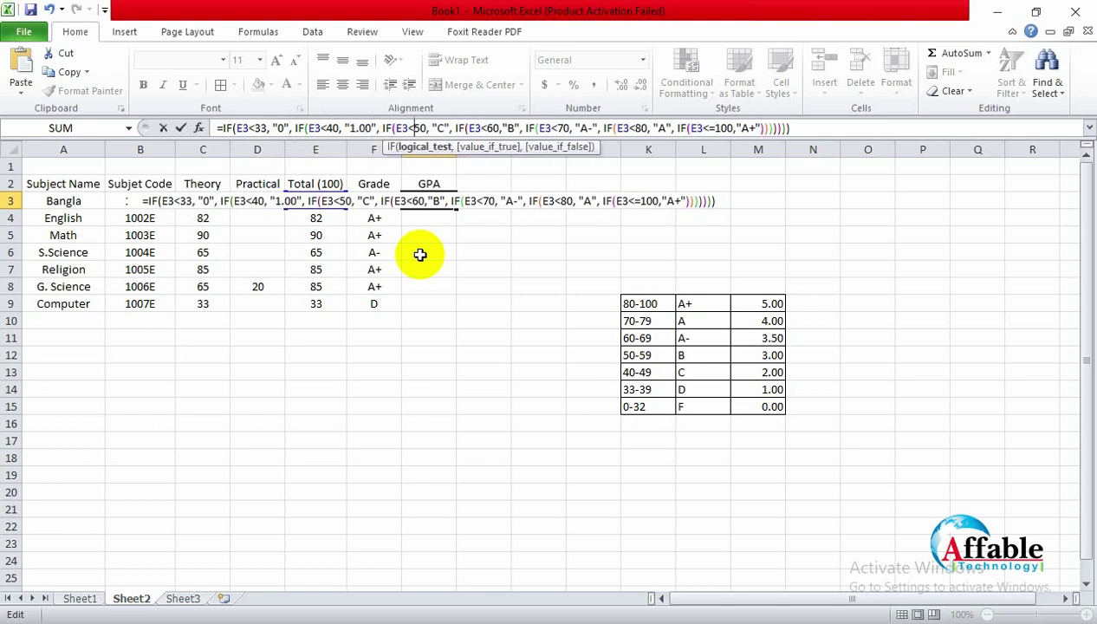
{"action": "key", "text": "Right"}
{"action": "key", "text": "Right"}
{"action": "key", "text": "Right"}
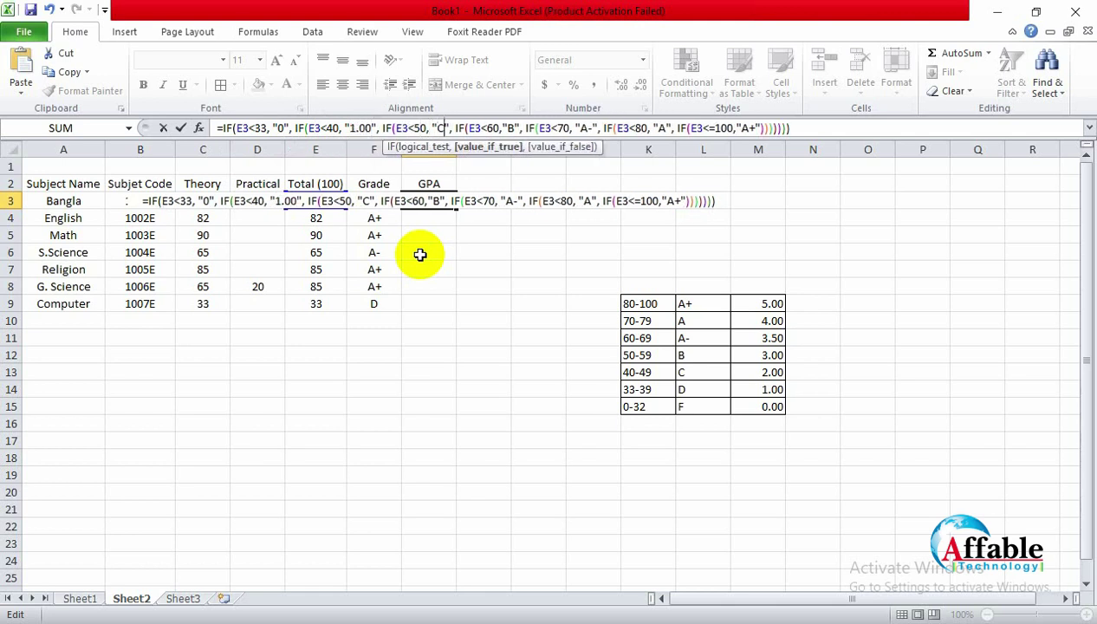
{"action": "key", "text": "Delete"}
{"action": "type", "text": "2.00"}
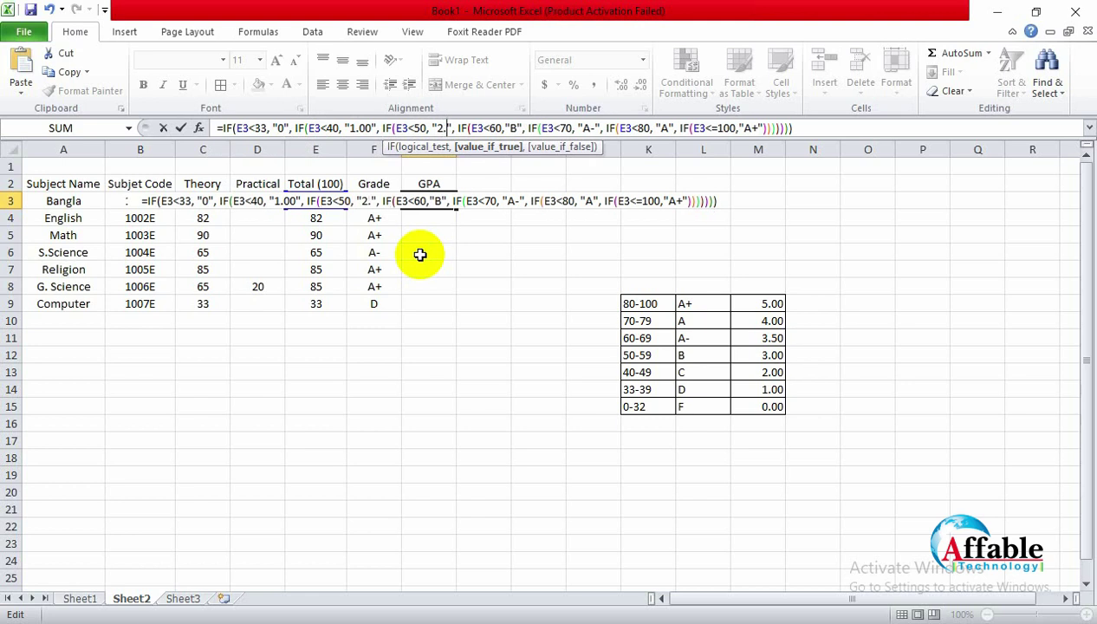
Step: Replace the B result in G3's formula with "3.00"
{"action": "key", "text": "Right"}
{"action": "key", "text": "Right"}
{"action": "key", "text": "Right"}
{"action": "key", "text": "Right"}
{"action": "key", "text": "Right"}
{"action": "key", "text": "Right"}
{"action": "key", "text": "Right"}
{"action": "key", "text": "Right"}
{"action": "key", "text": "Right"}
{"action": "key", "text": "Right"}
{"action": "key", "text": "Right"}
{"action": "key", "text": "Right"}
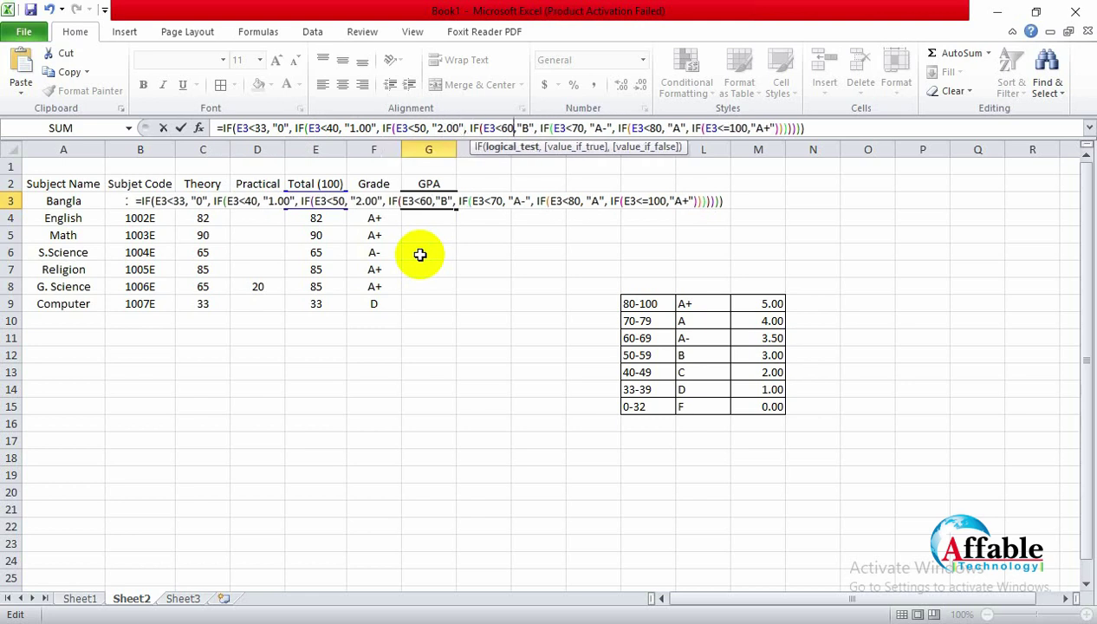
{"action": "key", "text": "Right"}
{"action": "key", "text": "Delete"}
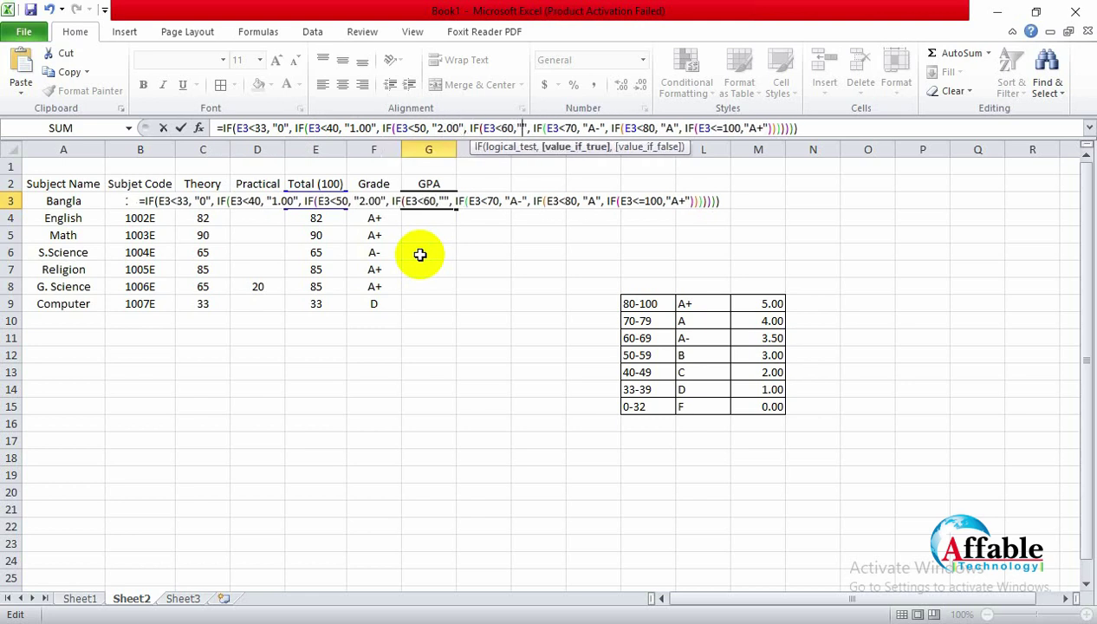
{"action": "type", "text": "3.00"}
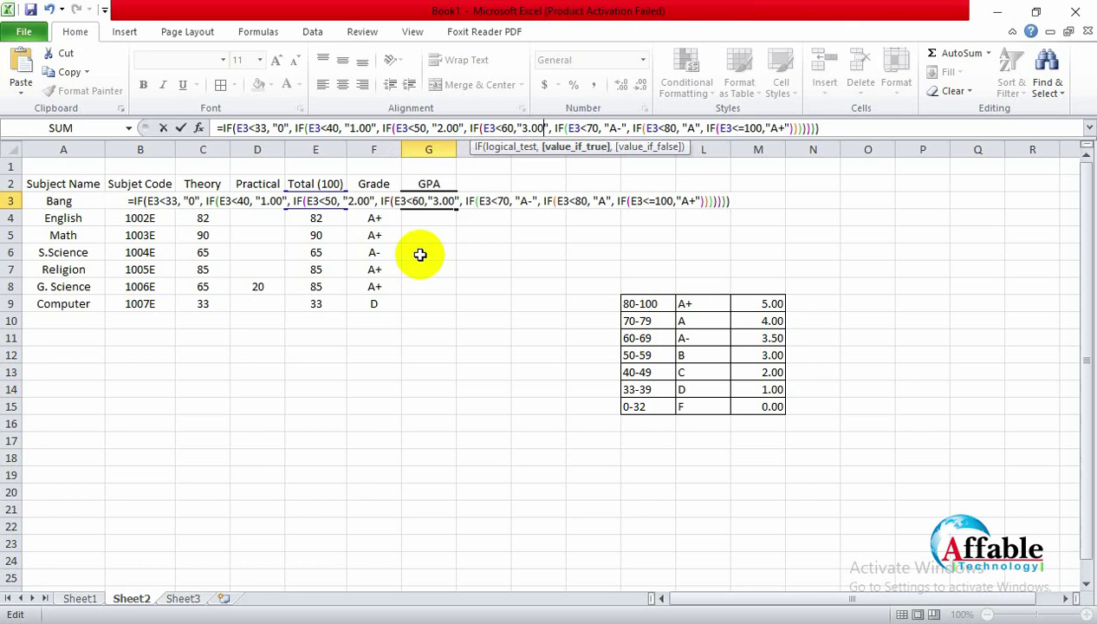
{"action": "key", "text": "Right"}
{"action": "key", "text": "Right"}
{"action": "key", "text": "Right"}
{"action": "key", "text": "Right"}
{"action": "key", "text": "Right"}
{"action": "key", "text": "Right"}
{"action": "key", "text": "Right"}
{"action": "key", "text": "Right"}
{"action": "key", "text": "Right"}
{"action": "key", "text": "Right"}
{"action": "key", "text": "Right"}
{"action": "key", "text": "Right"}
{"action": "key", "text": "Right"}
{"action": "key", "text": "Right"}
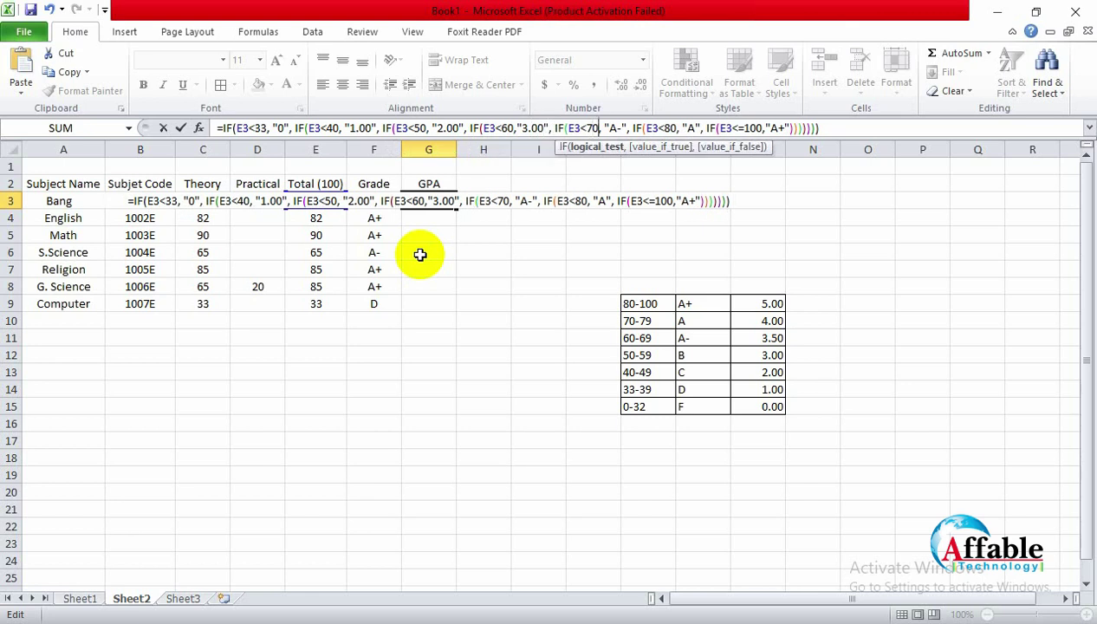
{"action": "key", "text": "Right"}
{"action": "key", "text": "Right"}
Step: Replace the A- and A results in G3's formula with "4.00"
{"action": "key", "text": "BackSpace"}
{"action": "key", "text": "BackSpace"}
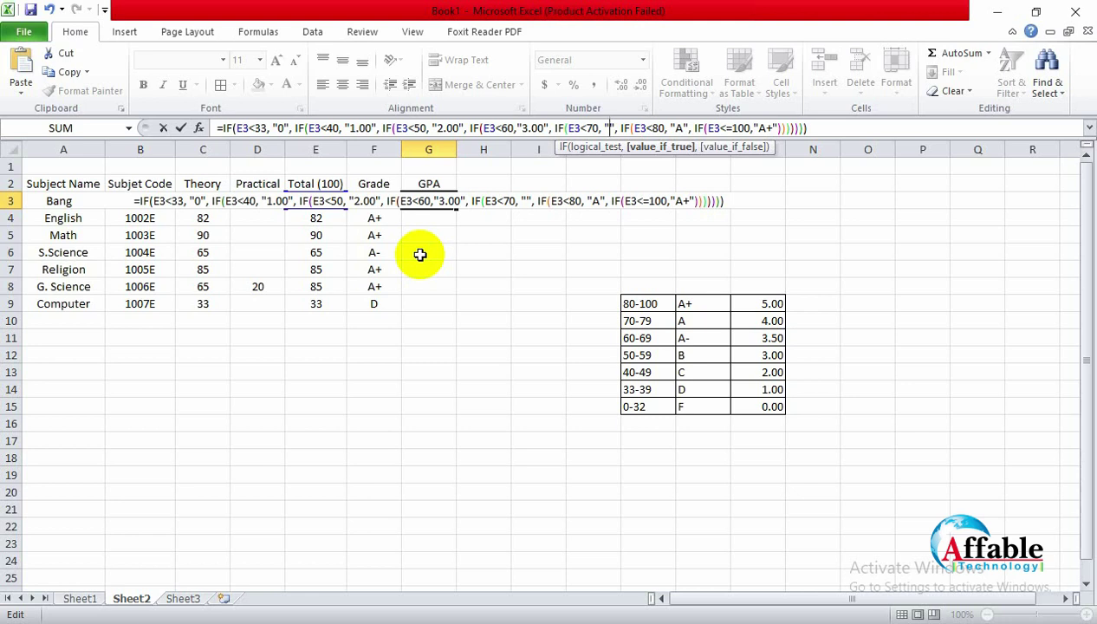
{"action": "type", "text": "4.00"}
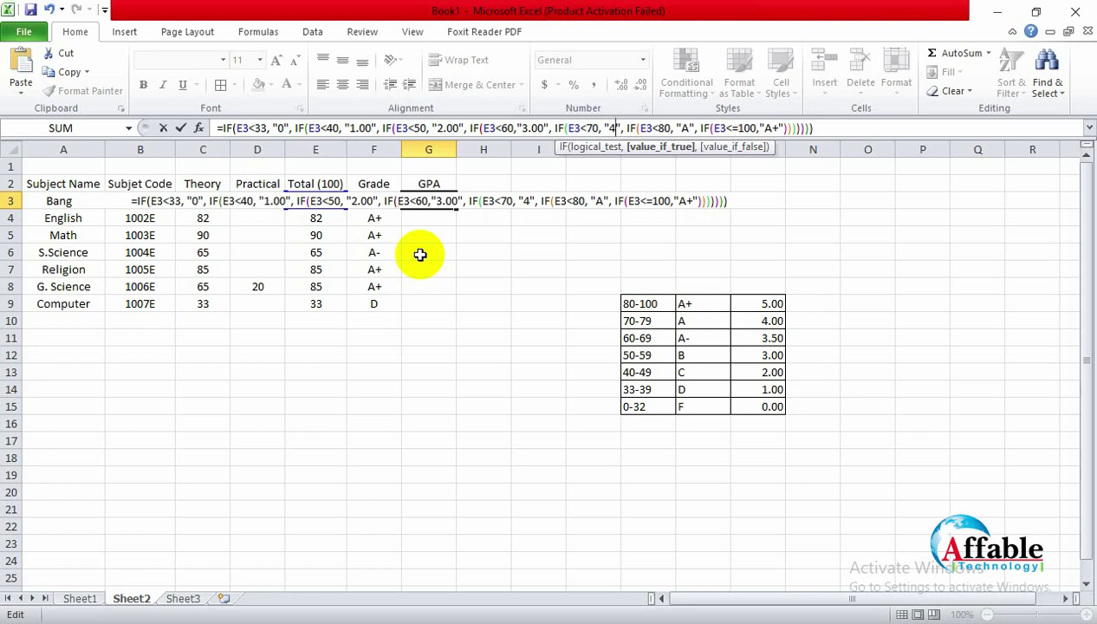
{"action": "key", "text": "Right"}
{"action": "key", "text": "Right"}
{"action": "key", "text": "Right"}
{"action": "key", "text": "Right"}
{"action": "key", "text": "Right"}
{"action": "key", "text": "Right"}
{"action": "key", "text": "Right"}
{"action": "key", "text": "Right"}
{"action": "key", "text": "Right"}
{"action": "key", "text": "Right"}
{"action": "key", "text": "Right"}
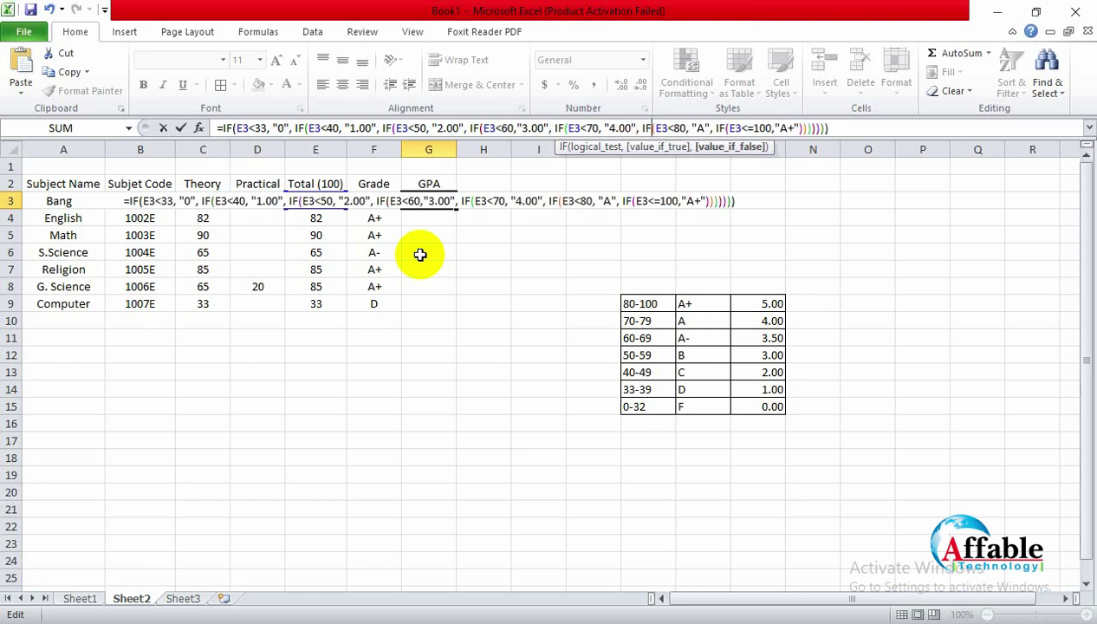
{"action": "key", "text": "Right"}
{"action": "key", "text": "Right"}
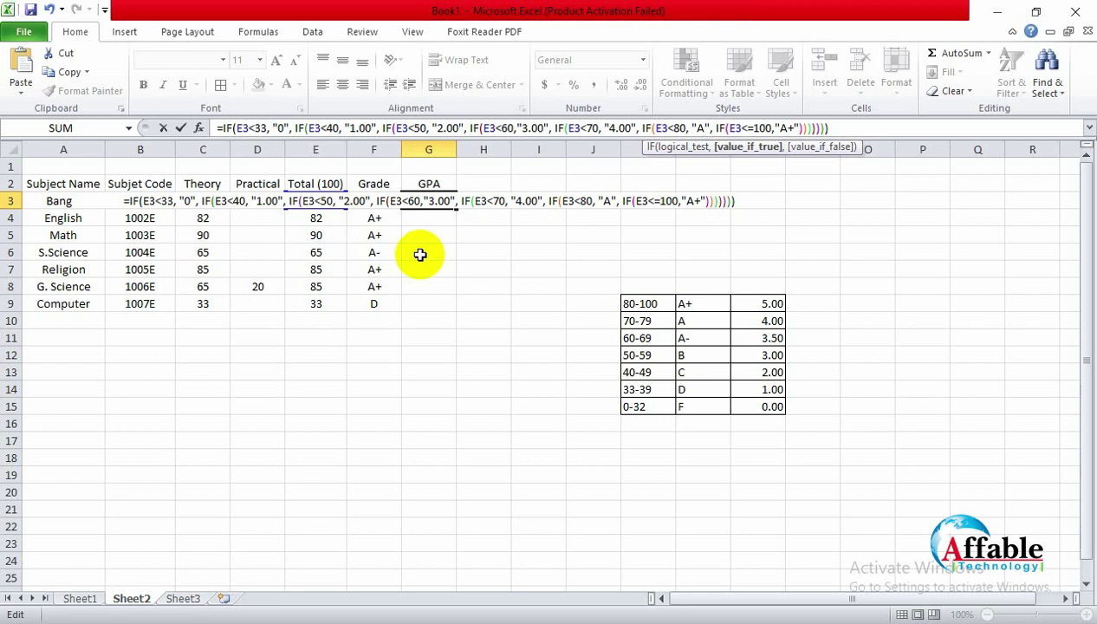
{"action": "key", "text": "Right"}
{"action": "key", "text": "BackSpace"}
{"action": "type", "text": "4.00"}
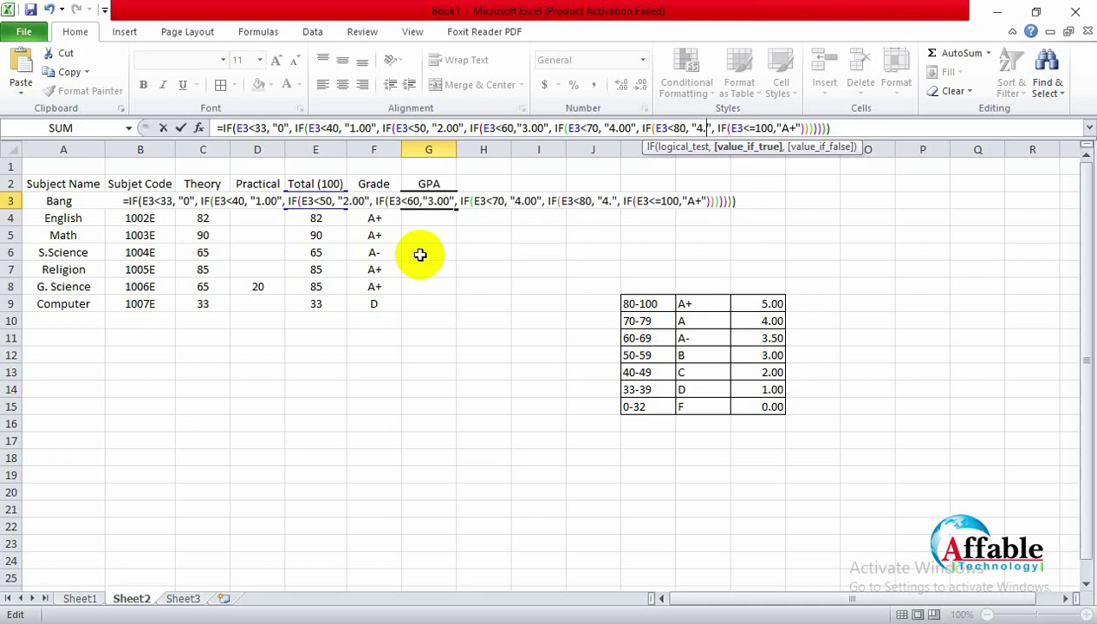
Step: Set the below-70 value to "3.50" and A+ to "5.00", then enter the formula showing 4.00
{"action": "key", "text": "Right"}
{"action": "key", "text": "Right"}
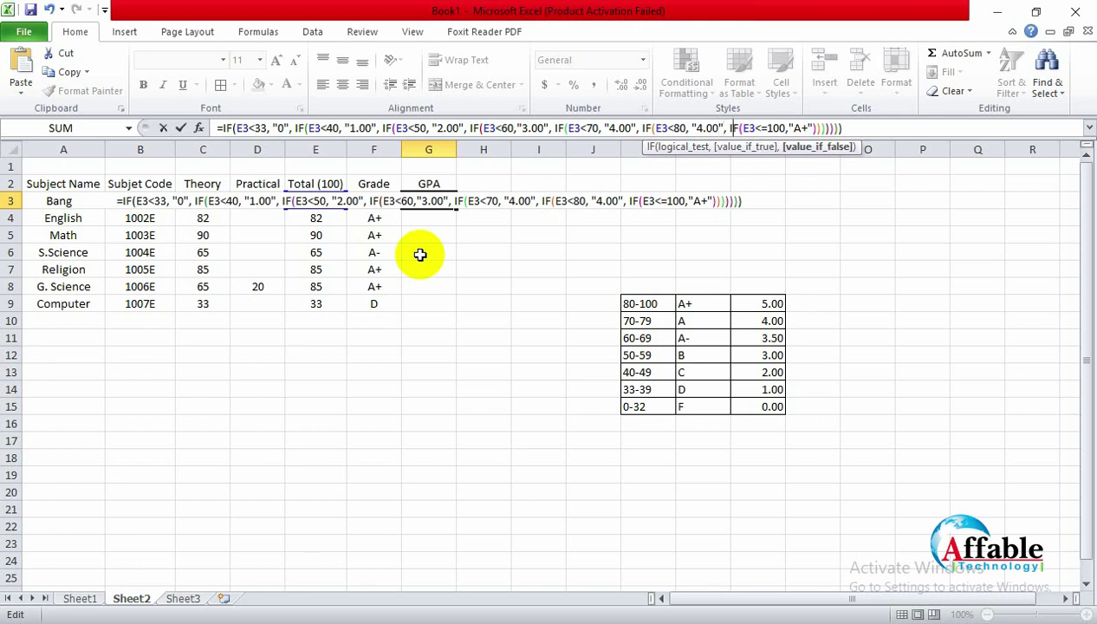
{"action": "key", "text": "Left"}
{"action": "key", "text": "Left"}
{"action": "key", "text": "Left"}
{"action": "key", "text": "Left"}
{"action": "key", "text": "Left"}
{"action": "key", "text": "Left"}
{"action": "key", "text": "Left"}
{"action": "key", "text": "Left"}
{"action": "key", "text": "Left"}
{"action": "key", "text": "Left"}
{"action": "key", "text": "Left"}
{"action": "key", "text": "Left"}
{"action": "key", "text": "Left"}
{"action": "key", "text": "Left"}
{"action": "key", "text": "Left"}
{"action": "key", "text": "Left"}
{"action": "key", "text": "Left"}
{"action": "key", "text": "Left"}
{"action": "key", "text": "Left"}
{"action": "key", "text": "Left"}
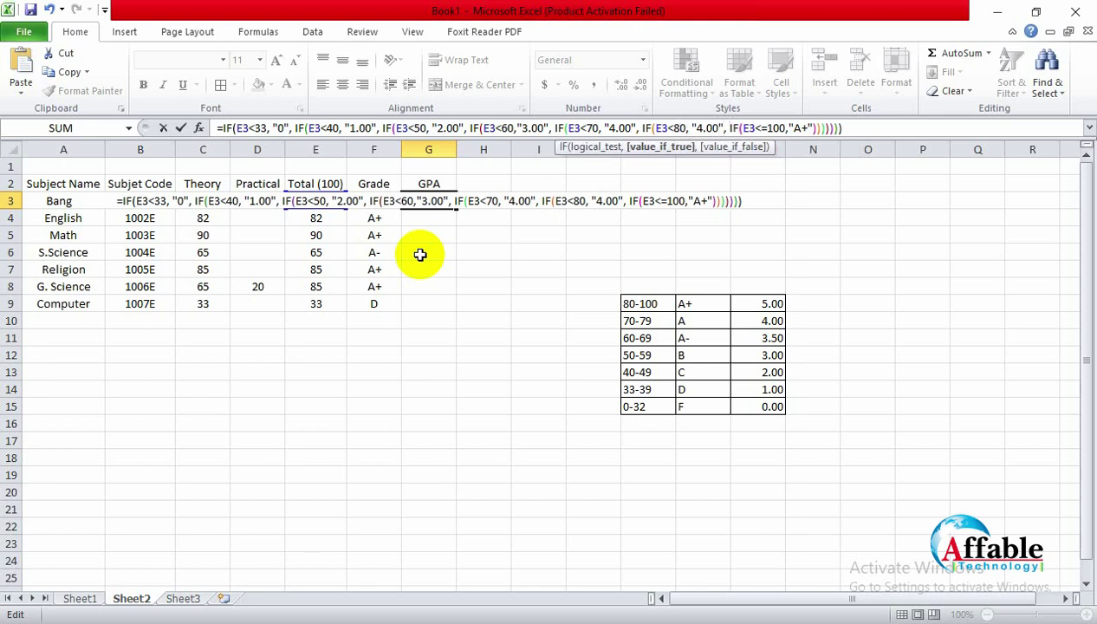
{"action": "key", "text": "BackSpace"}
{"action": "key", "text": "BackSpace"}
{"action": "key", "text": "BackSpace"}
{"action": "key", "text": "BackSpace"}
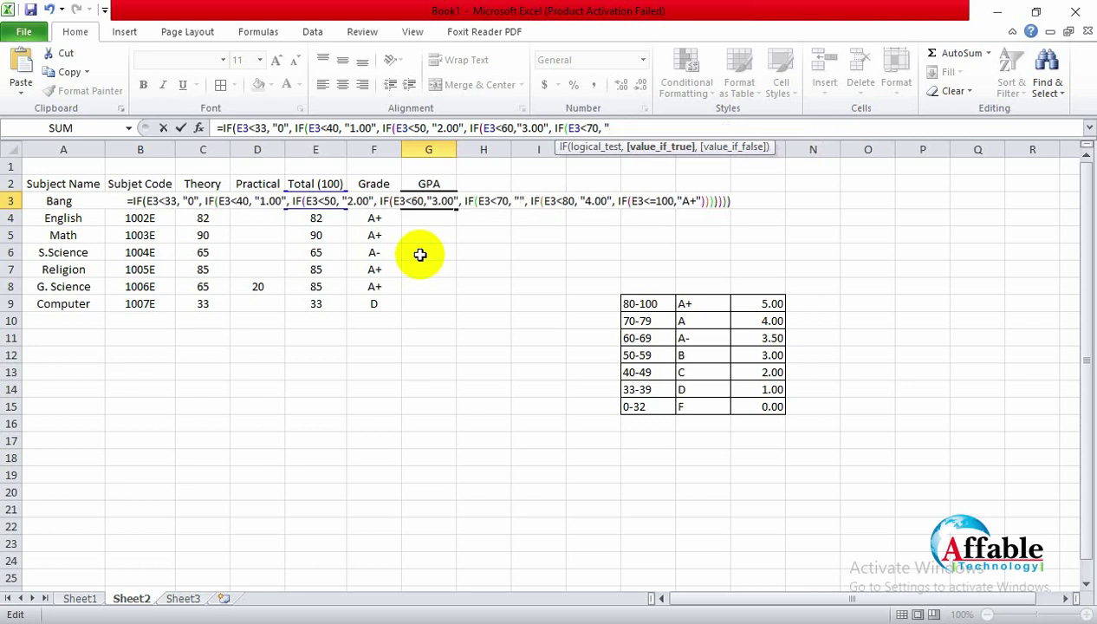
{"action": "type", "text": "3.50"}
{"action": "key", "text": "Right"}
{"action": "key", "text": "Right"}
{"action": "key", "text": "Right"}
{"action": "key", "text": "Right"}
{"action": "key", "text": "Right"}
{"action": "key", "text": "Right"}
{"action": "key", "text": "Right"}
{"action": "key", "text": "Right"}
{"action": "key", "text": "Right"}
{"action": "key", "text": "Right"}
{"action": "key", "text": "Right"}
{"action": "key", "text": "Right"}
{"action": "key", "text": "Right"}
{"action": "key", "text": "Right"}
{"action": "key", "text": "Right"}
{"action": "key", "text": "Right"}
{"action": "key", "text": "Right"}
{"action": "key", "text": "Right"}
{"action": "key", "text": "Right"}
{"action": "key", "text": "Right"}
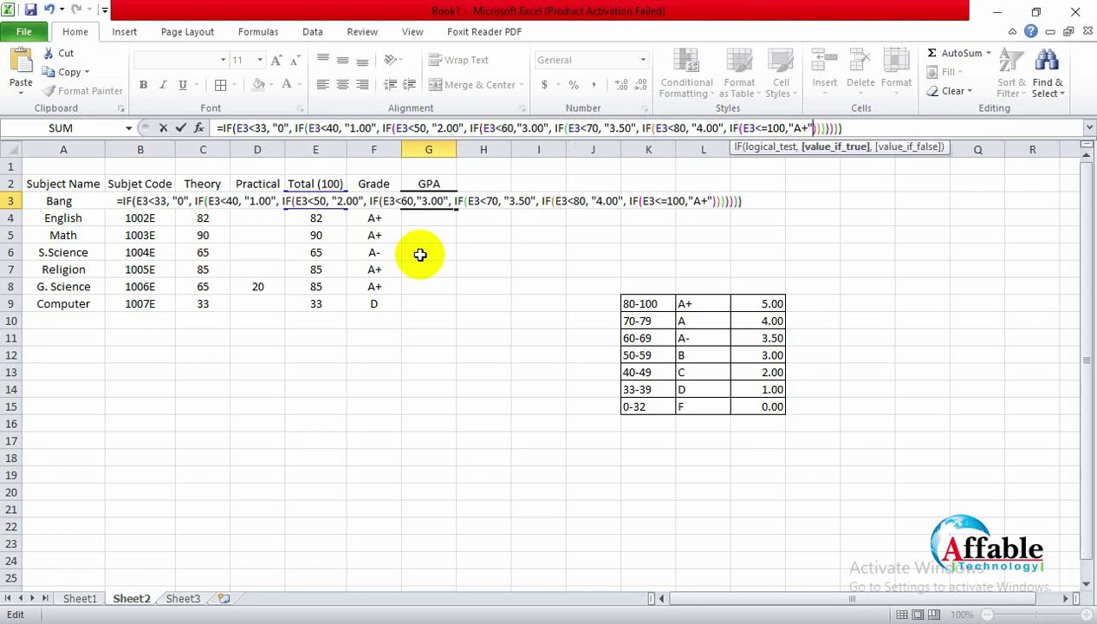
{"action": "key", "text": "BackSpace"}
{"action": "key", "text": "BackSpace"}
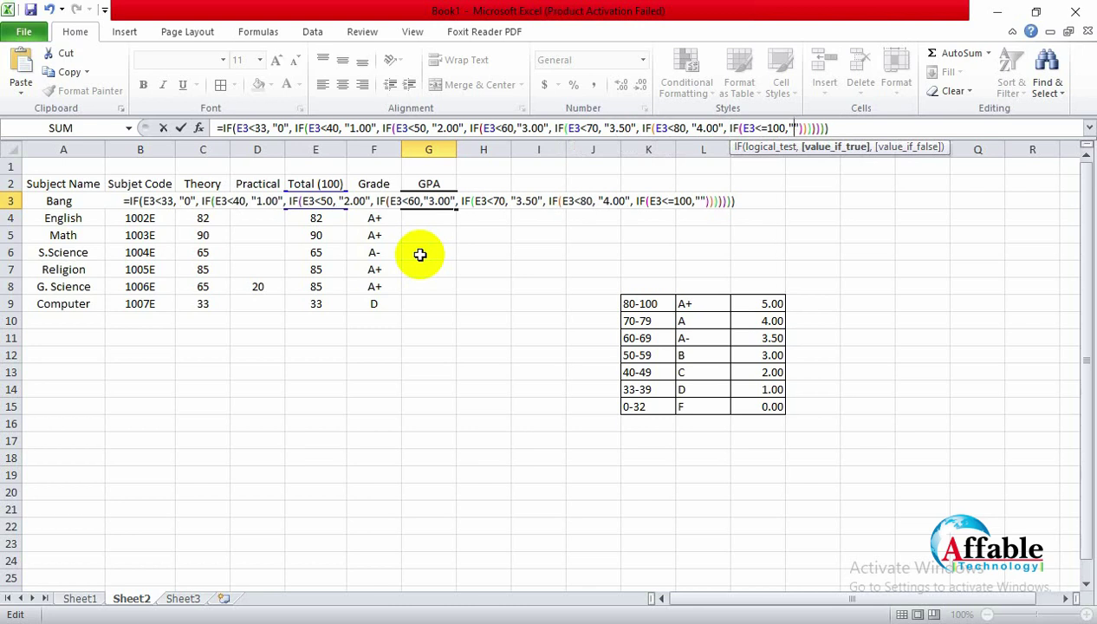
{"action": "type", "text": "5.00"}
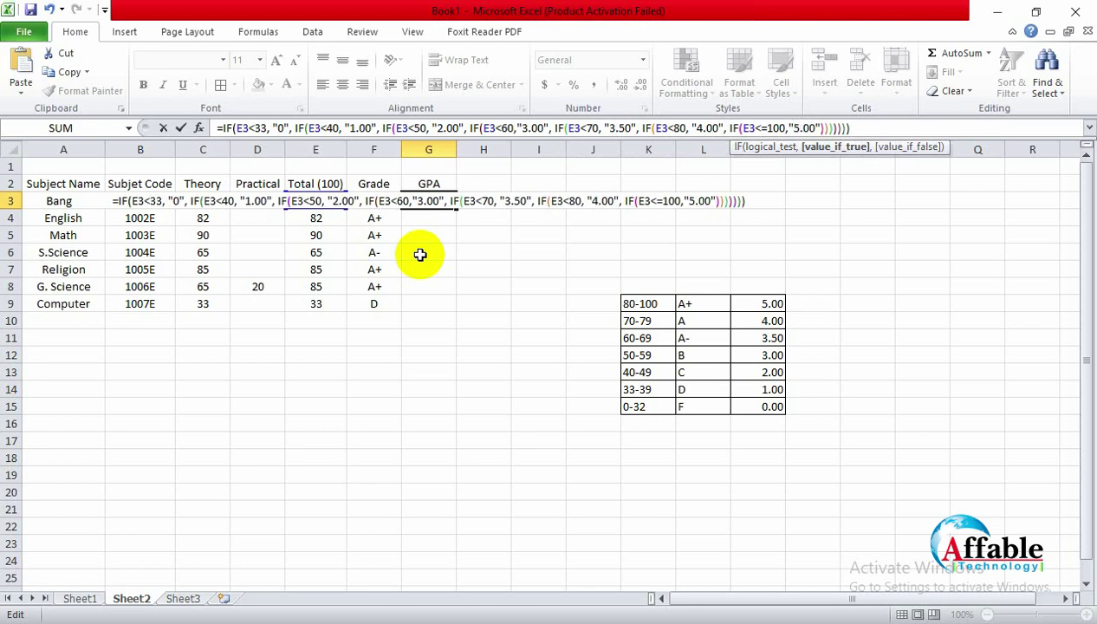
{"action": "key", "text": "Return"}
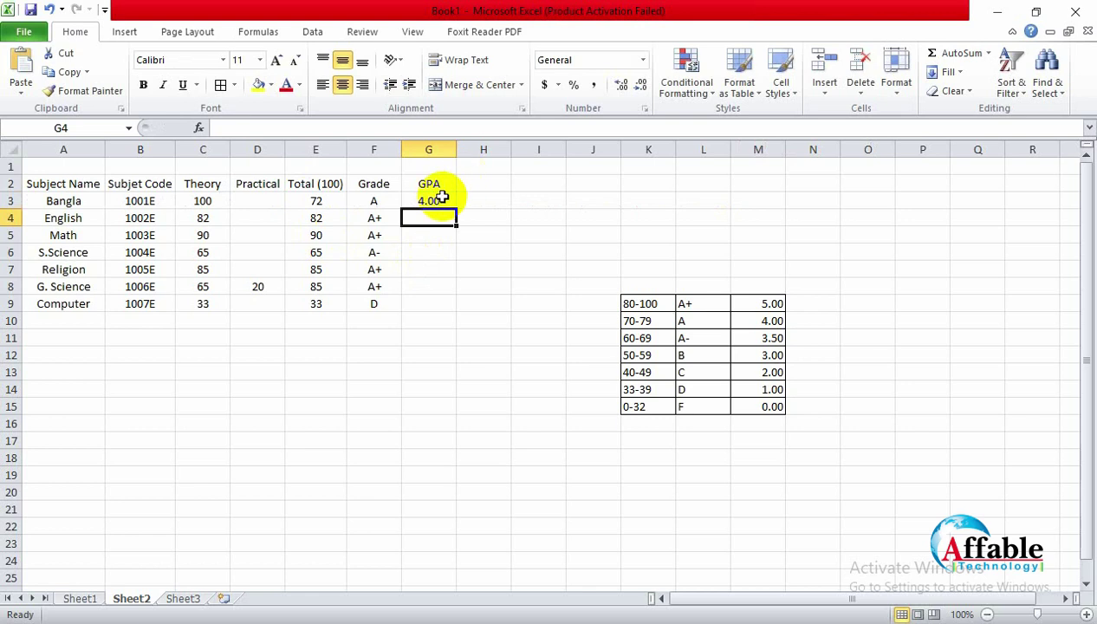
{"action": "left_click", "coordinate": [429, 201]}
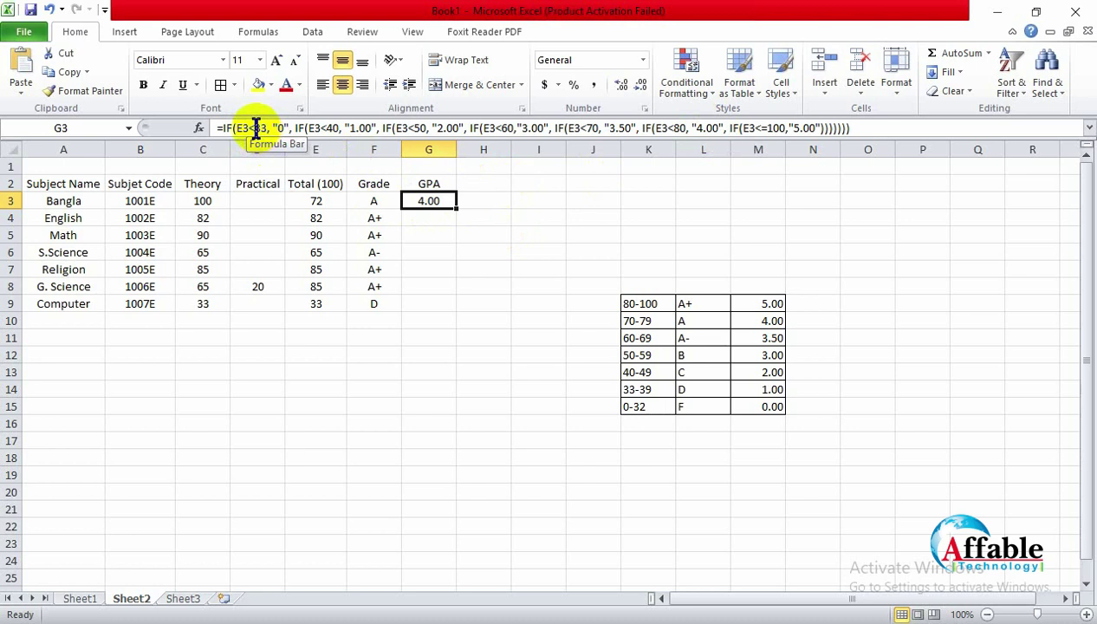
Step: Change G3's failing-total GPA result from "0" to "Fail=0"
{"action": "left_click", "coordinate": [276, 128]}
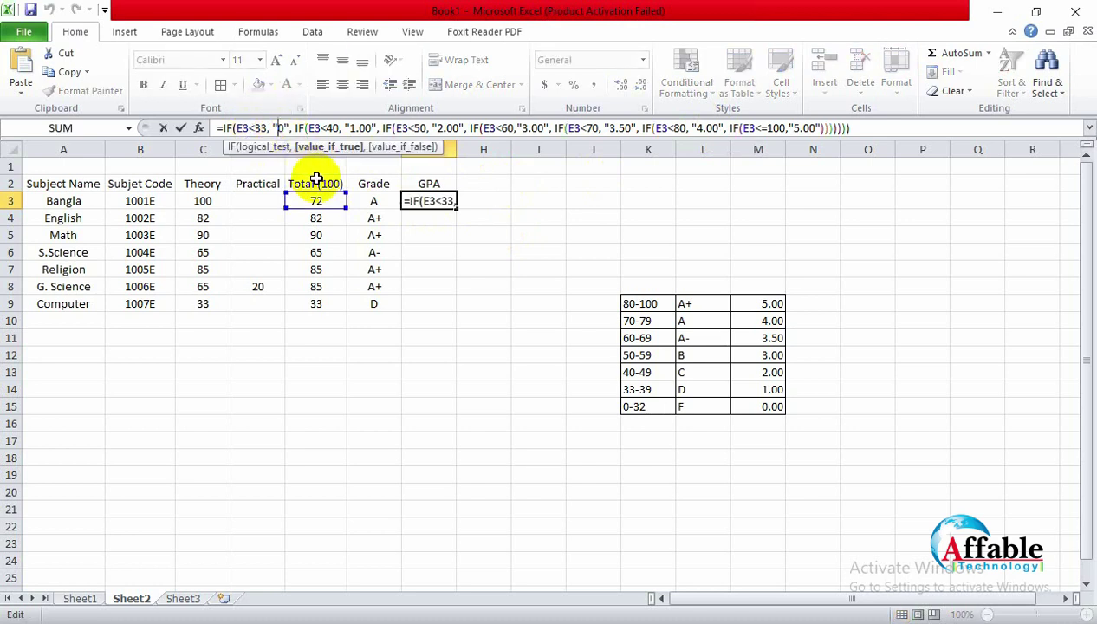
{"action": "key", "text": "Delete"}
{"action": "type", "text": "Fa"}
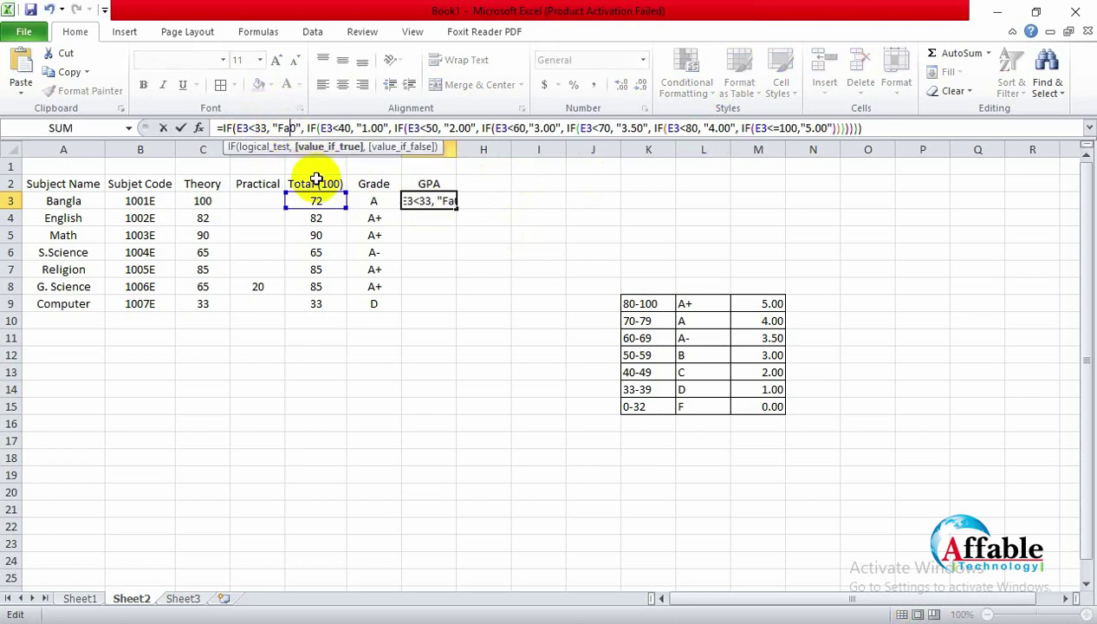
{"action": "type", "text": "il"}
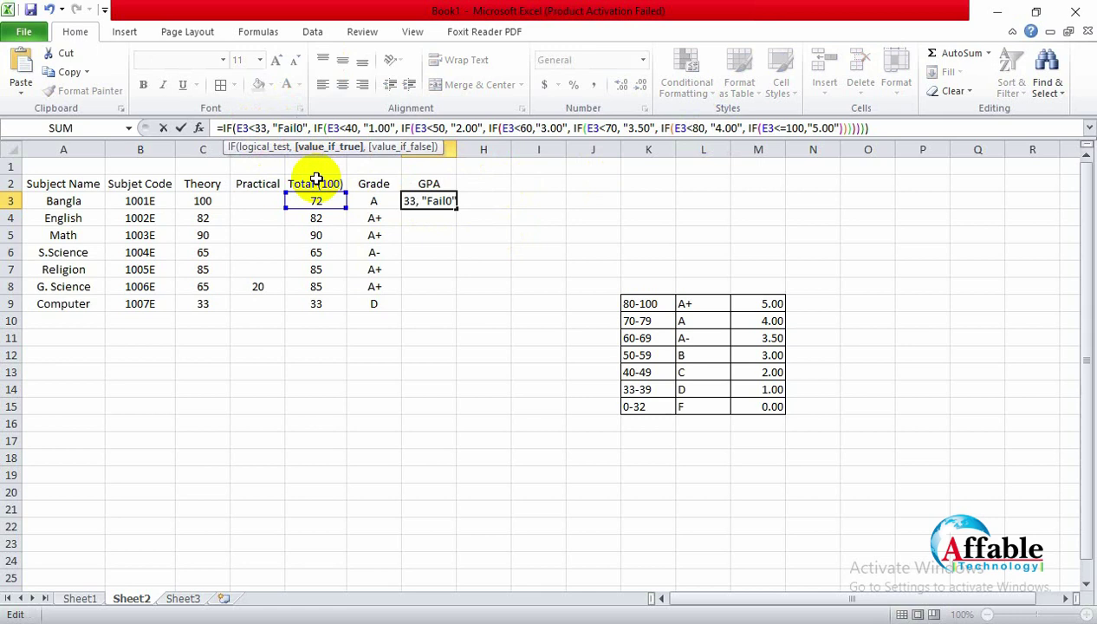
{"action": "type", "text": "="}
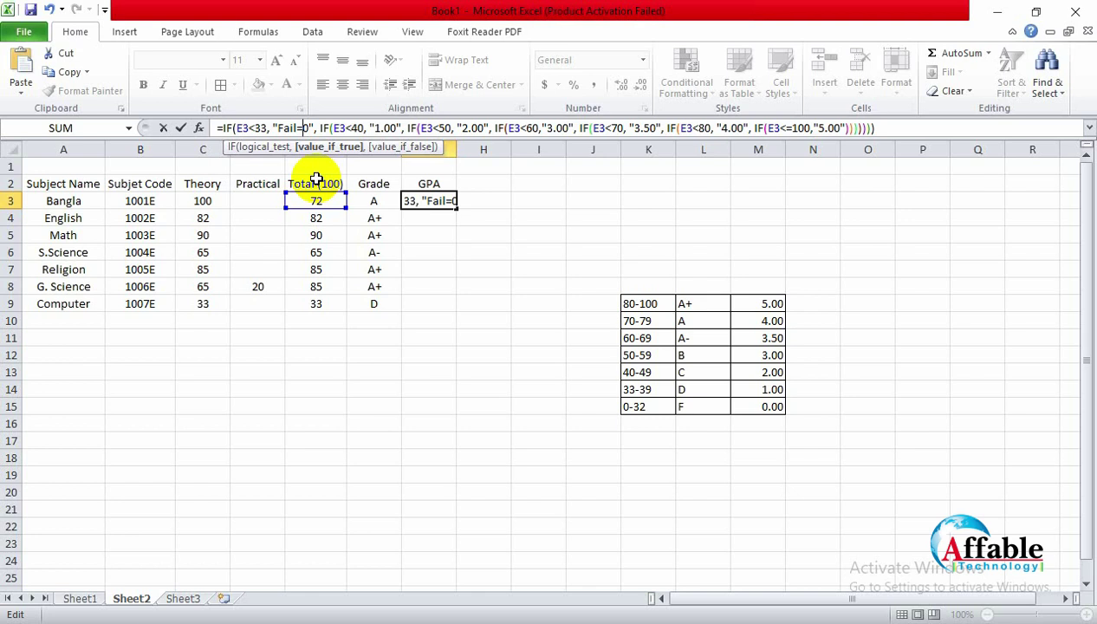
{"action": "key", "text": "Return"}
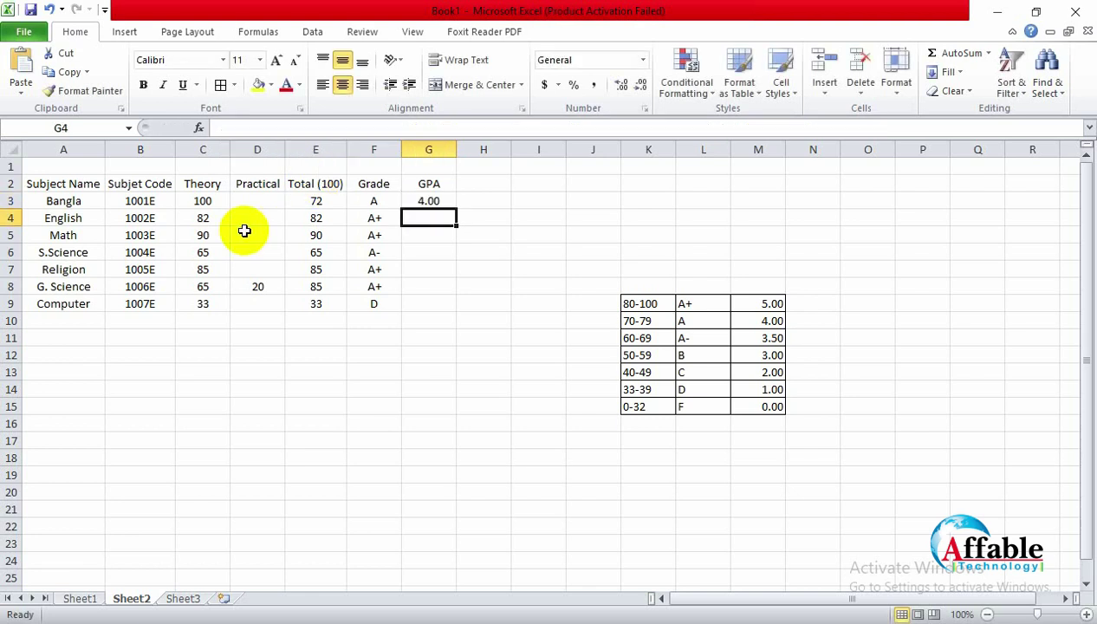
Step: Enter 32 as Bangla's total in E3 to test the failing GPA
{"action": "left_click", "coordinate": [317, 202]}
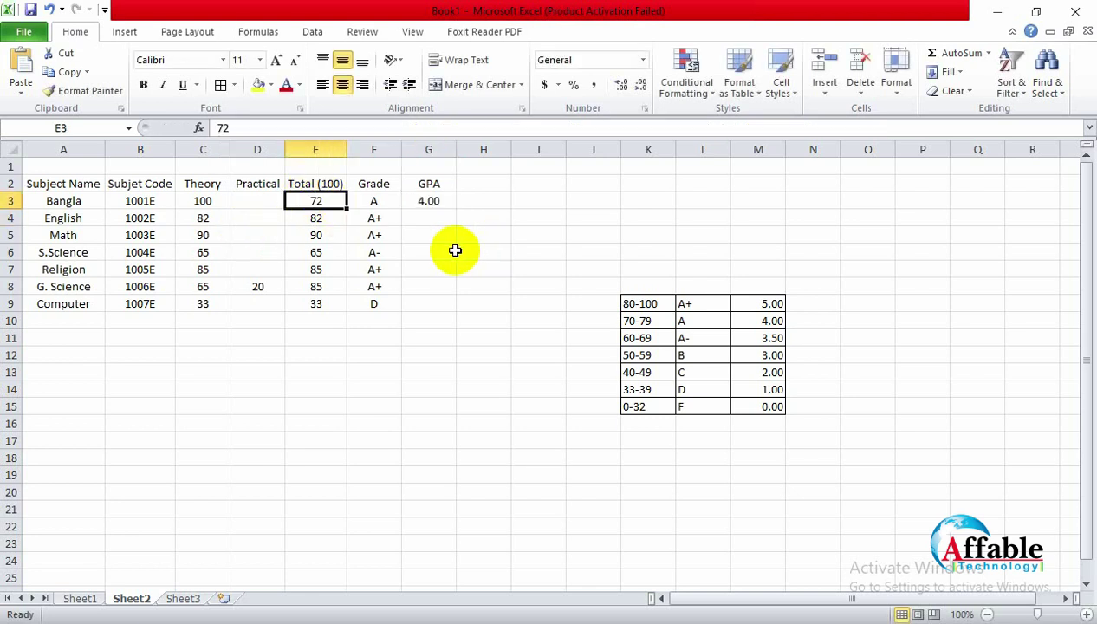
{"action": "type", "text": "32"}
{"action": "key", "text": "Return"}
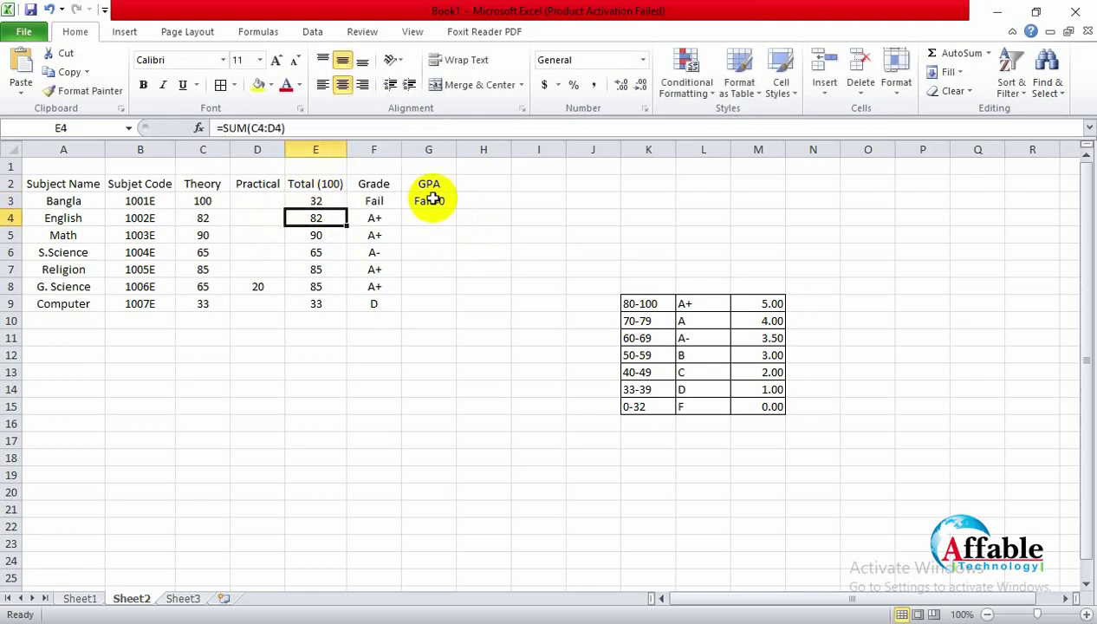
{"action": "left_click", "coordinate": [428, 200]}
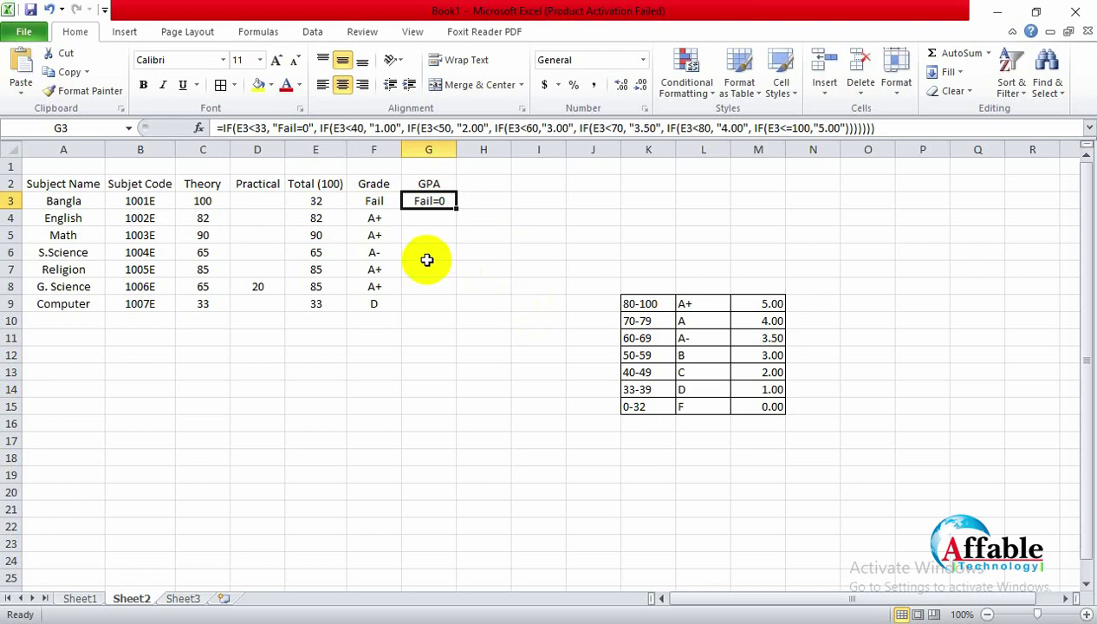
Step: Revert G3's failing-total GPA result from "Fail=0" back to "0"
{"action": "left_click", "coordinate": [299, 127]}
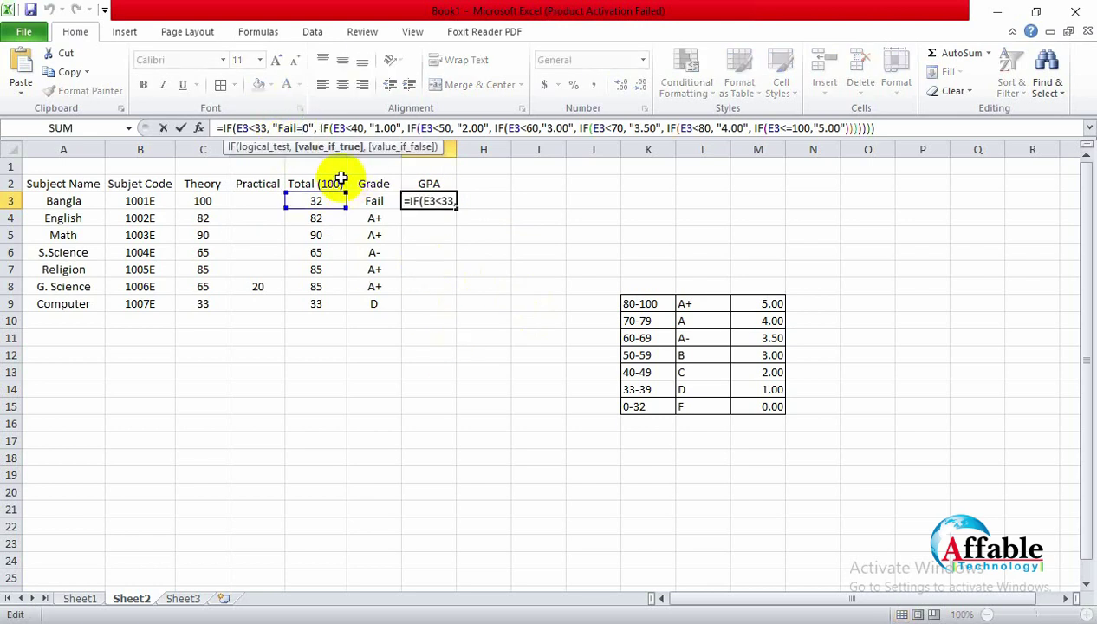
{"action": "key", "text": "BackSpace"}
{"action": "key", "text": "BackSpace"}
{"action": "key", "text": "BackSpace"}
{"action": "key", "text": "BackSpace"}
{"action": "key", "text": "BackSpace"}
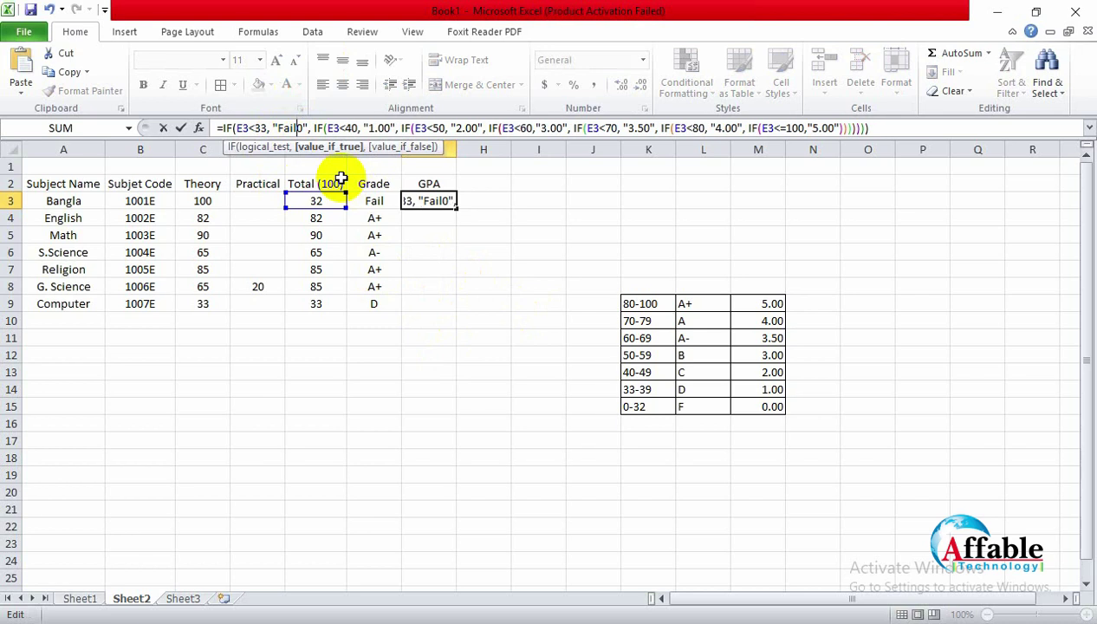
{"action": "left_click", "coordinate": [415, 220]}
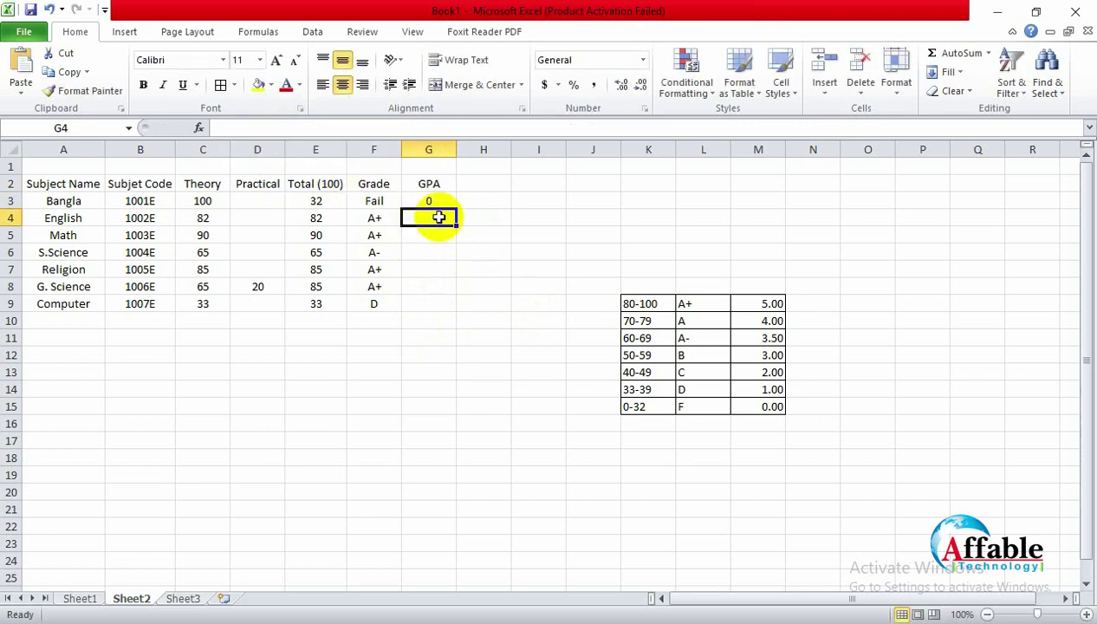
Step: Raise Bangla's total in E3 to 95 and check that G3 shows 5.00
{"action": "left_click", "coordinate": [317, 202]}
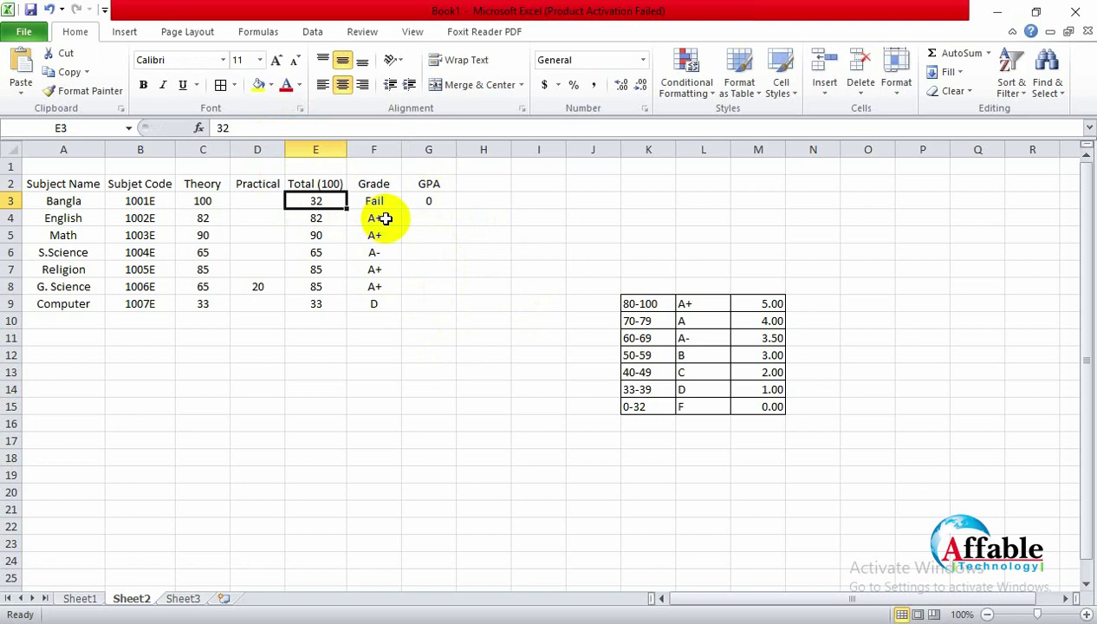
{"action": "type", "text": "95"}
{"action": "key", "text": "Return"}
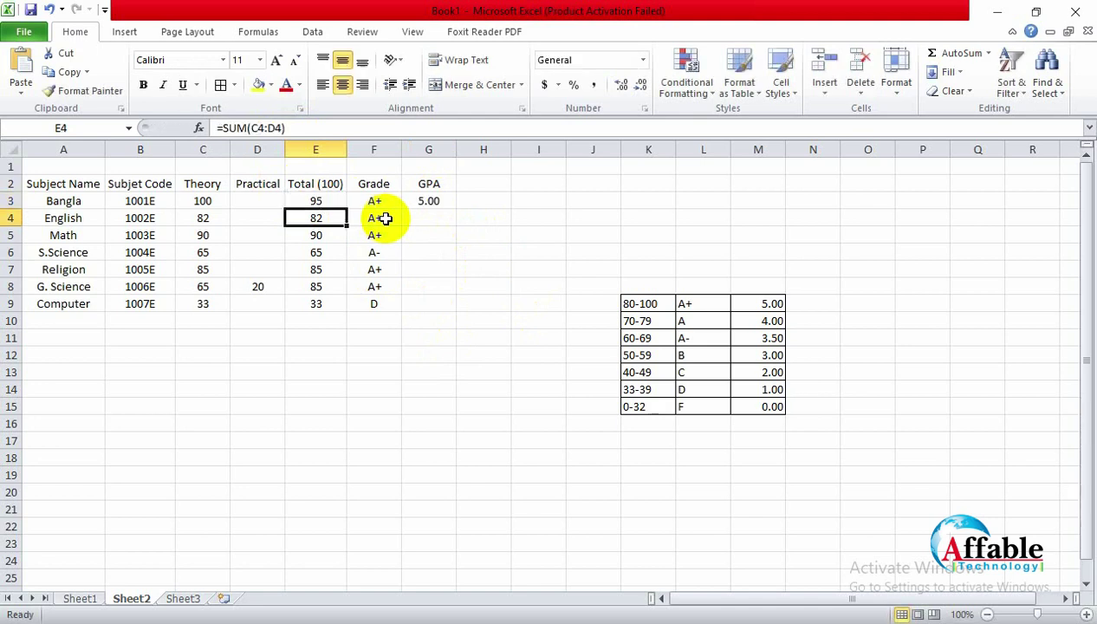
{"action": "left_click", "coordinate": [484, 286]}
{"action": "left_click", "coordinate": [431, 201]}
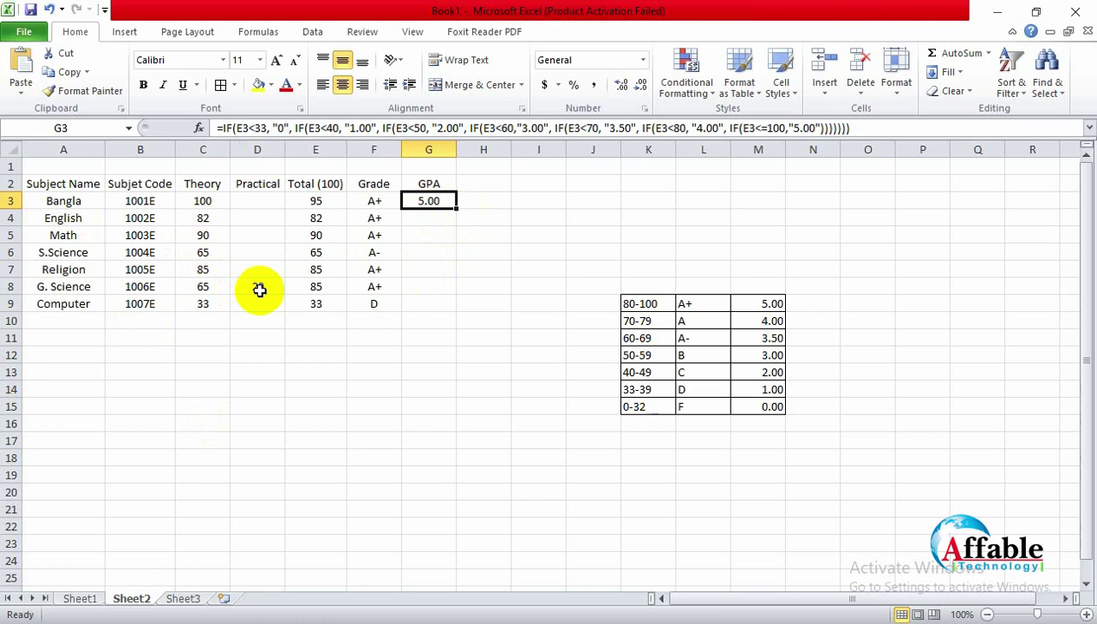
Step: Fill G3's GPA formula down through G9, covering Bangla to Computer
{"action": "left_click", "coordinate": [73, 200]}
{"action": "left_click", "coordinate": [77, 235]}
{"action": "left_click", "coordinate": [76, 252]}
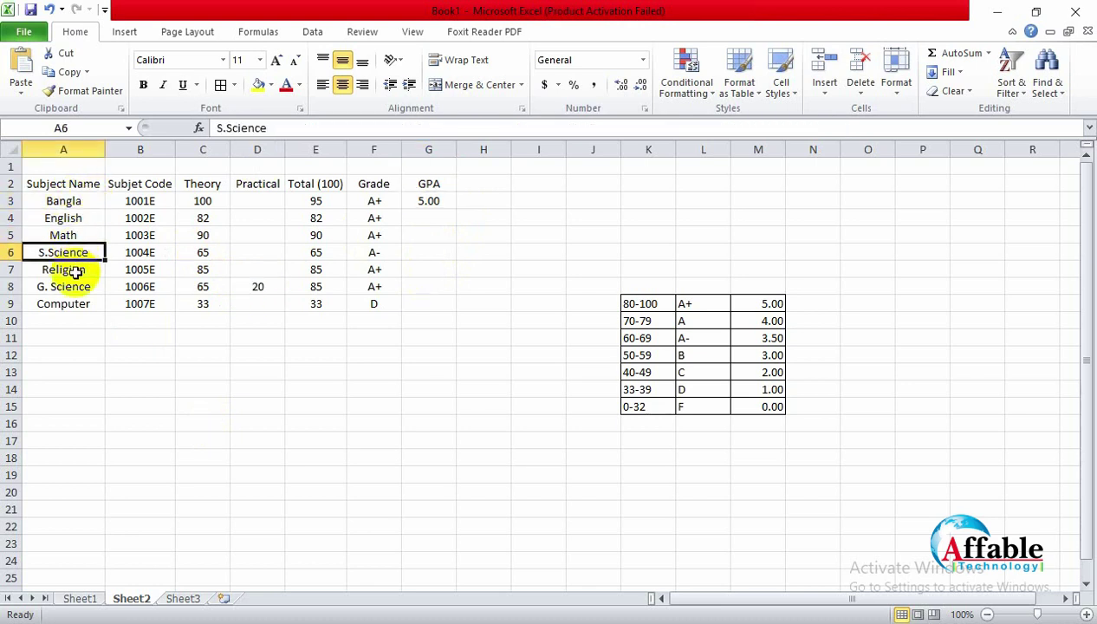
{"action": "left_click", "coordinate": [74, 269]}
{"action": "left_click", "coordinate": [67, 304]}
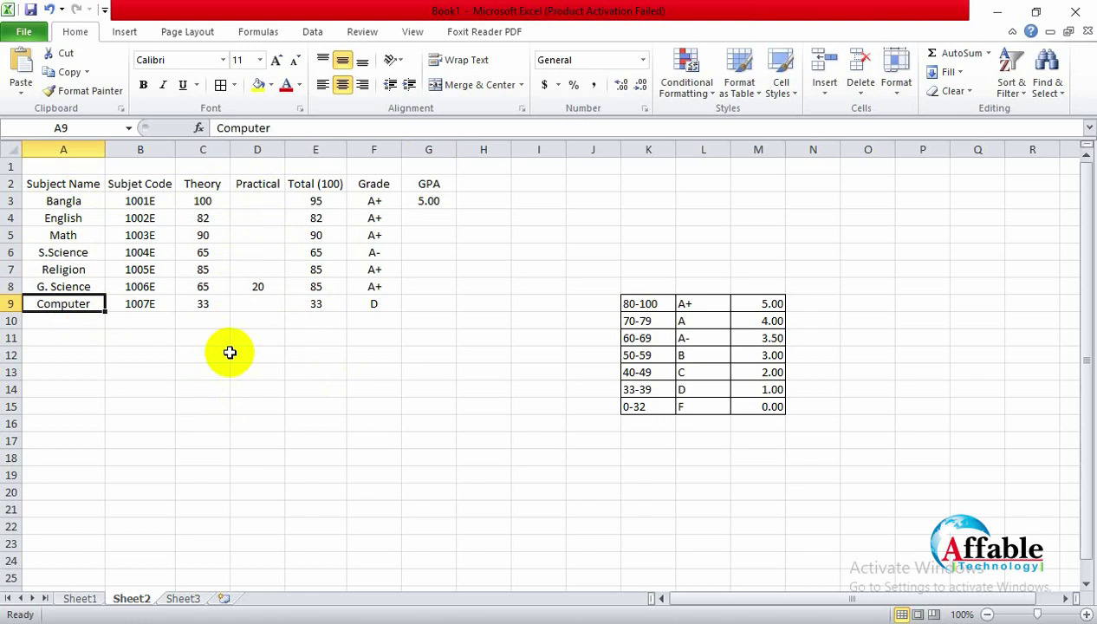
{"action": "left_click", "coordinate": [433, 197]}
{"action": "left_click_drag", "start_coordinate": [455, 208], "coordinate": [451, 309]}
{"action": "left_click", "coordinate": [438, 355]}
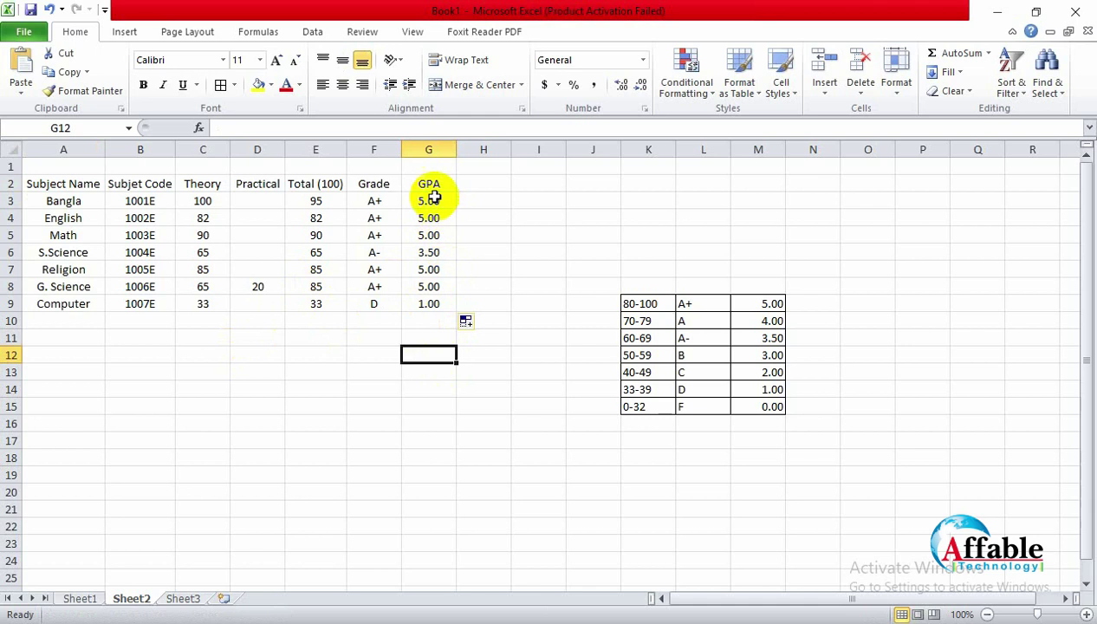
Step: Enter the heading CGPA in H2
{"action": "left_click", "coordinate": [498, 183]}
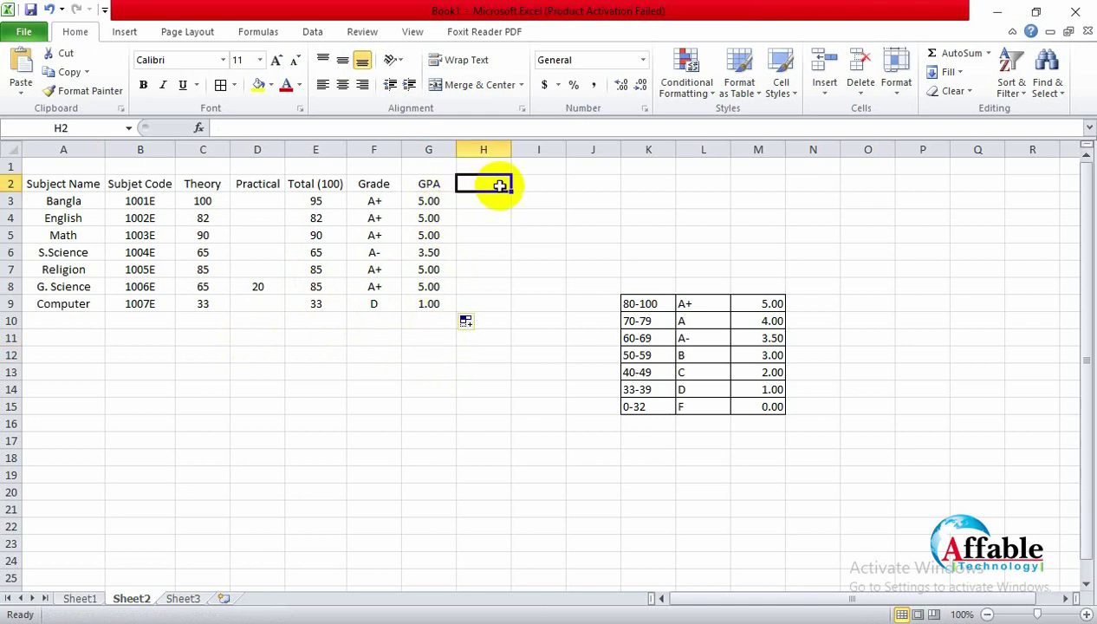
{"action": "type", "text": "CGPA"}
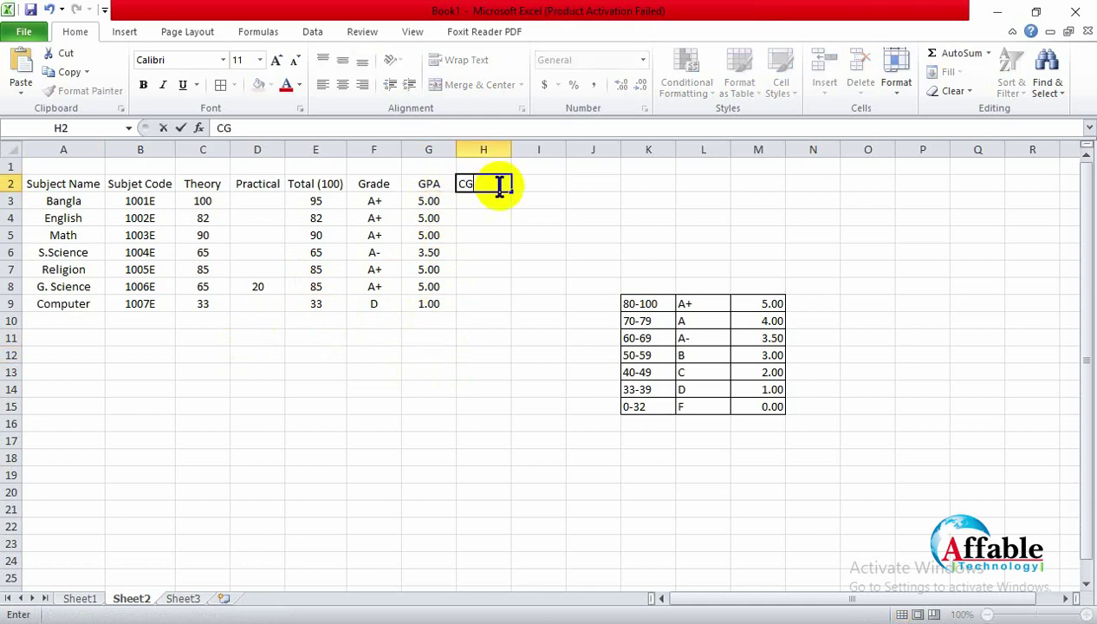
{"action": "left_click", "coordinate": [537, 227]}
Step: Merge and center H3:H9 into one CGPA cell
{"action": "left_click", "coordinate": [486, 200]}
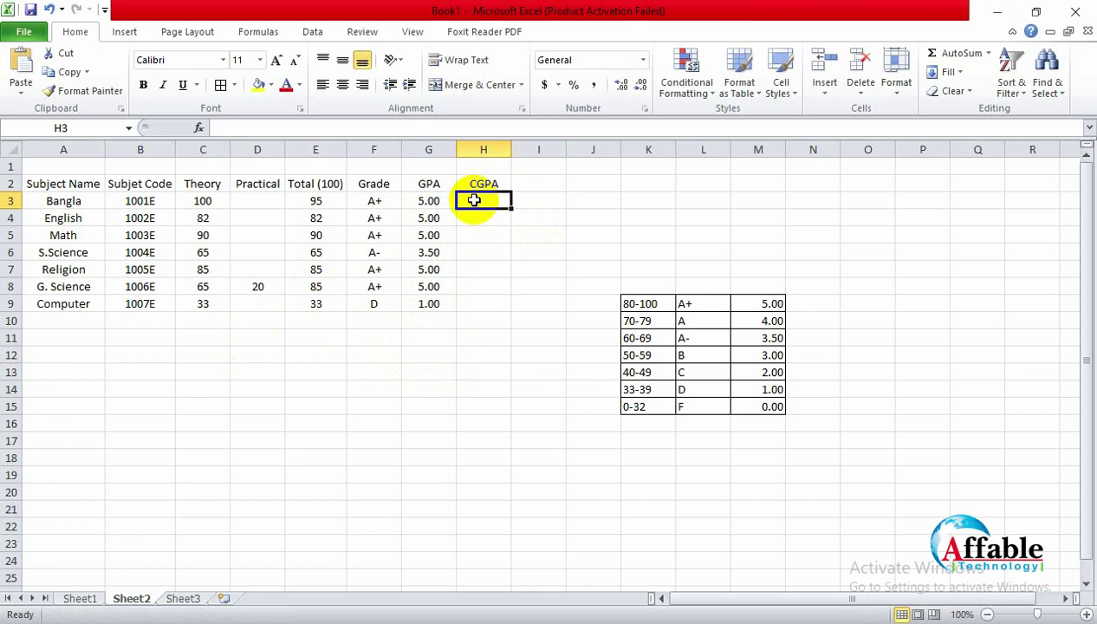
{"action": "left_click_drag", "start_coordinate": [488, 200], "coordinate": [485, 303]}
{"action": "left_click", "coordinate": [459, 84]}
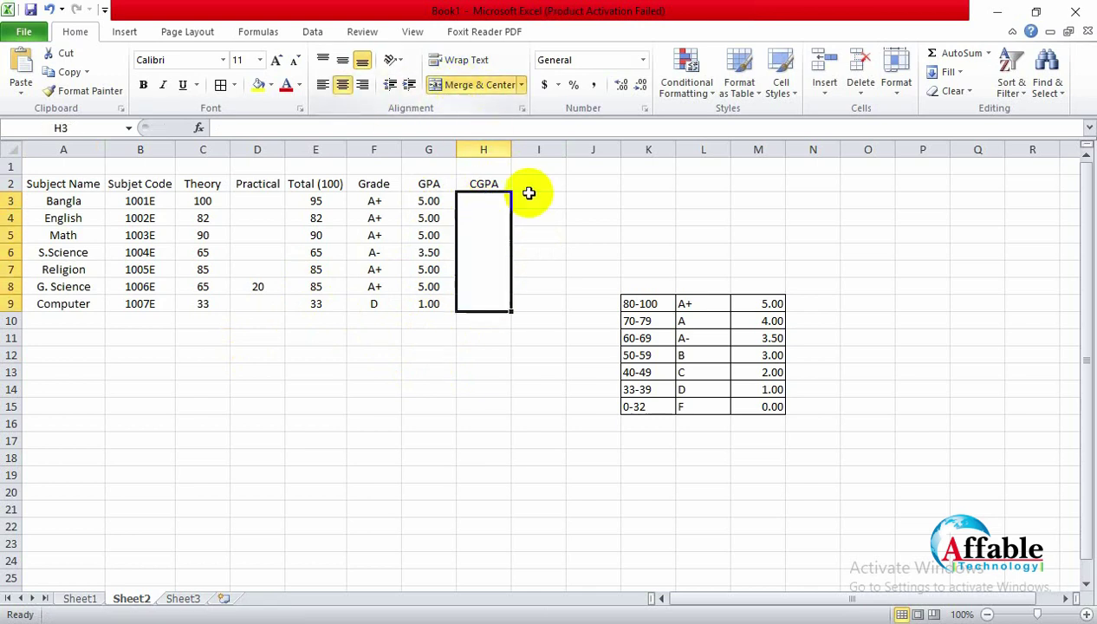
{"action": "left_click", "coordinate": [529, 200]}
{"action": "left_click", "coordinate": [480, 247]}
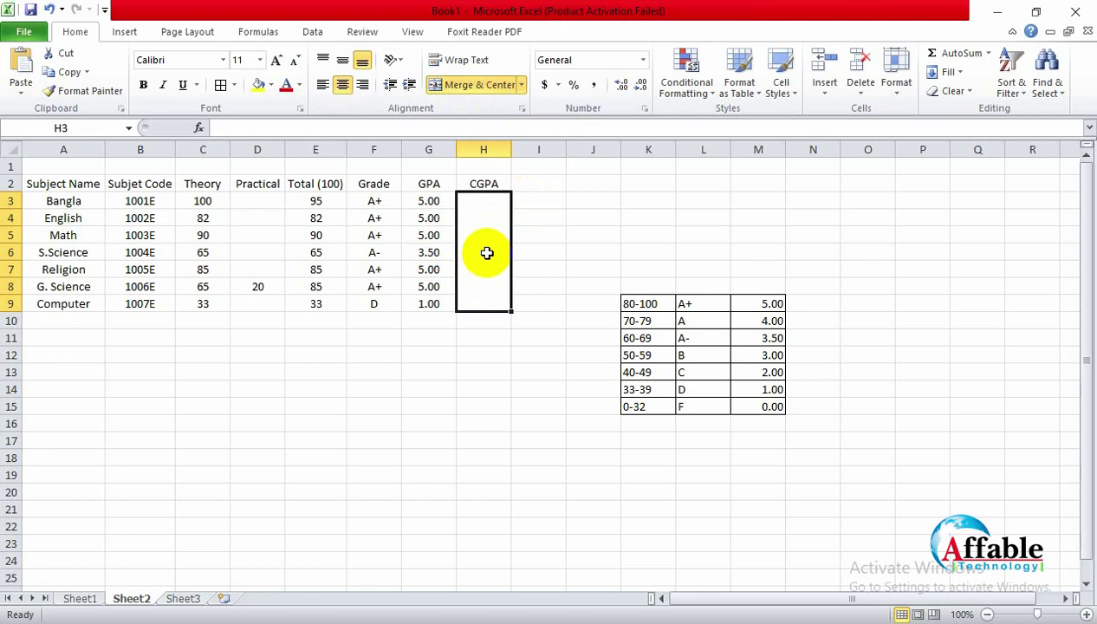
Step: Select the merged CGPA cell and begin a formula with =(
{"action": "left_click_drag", "start_coordinate": [430, 201], "coordinate": [431, 299]}
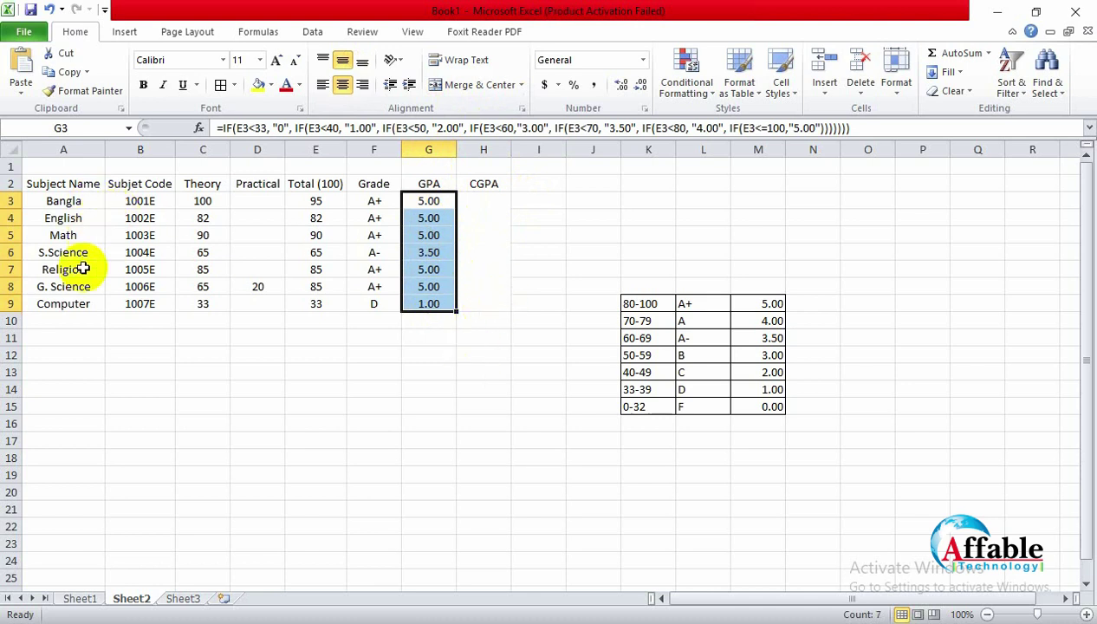
{"action": "left_click", "coordinate": [483, 403]}
{"action": "left_click_drag", "start_coordinate": [483, 303], "coordinate": [483, 201]}
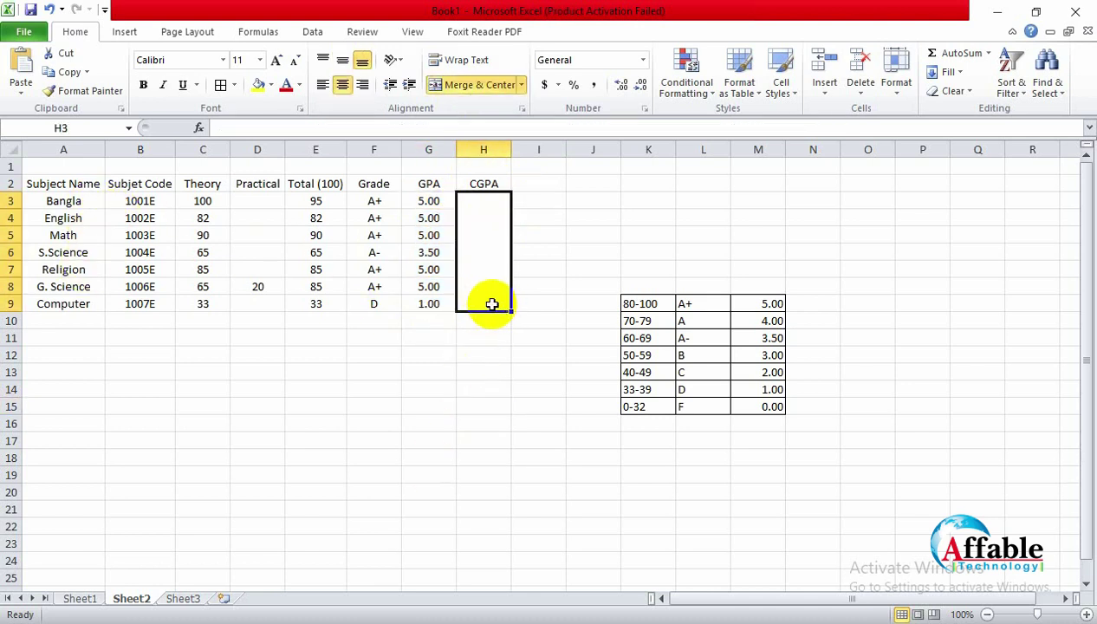
{"action": "type", "text": "="}
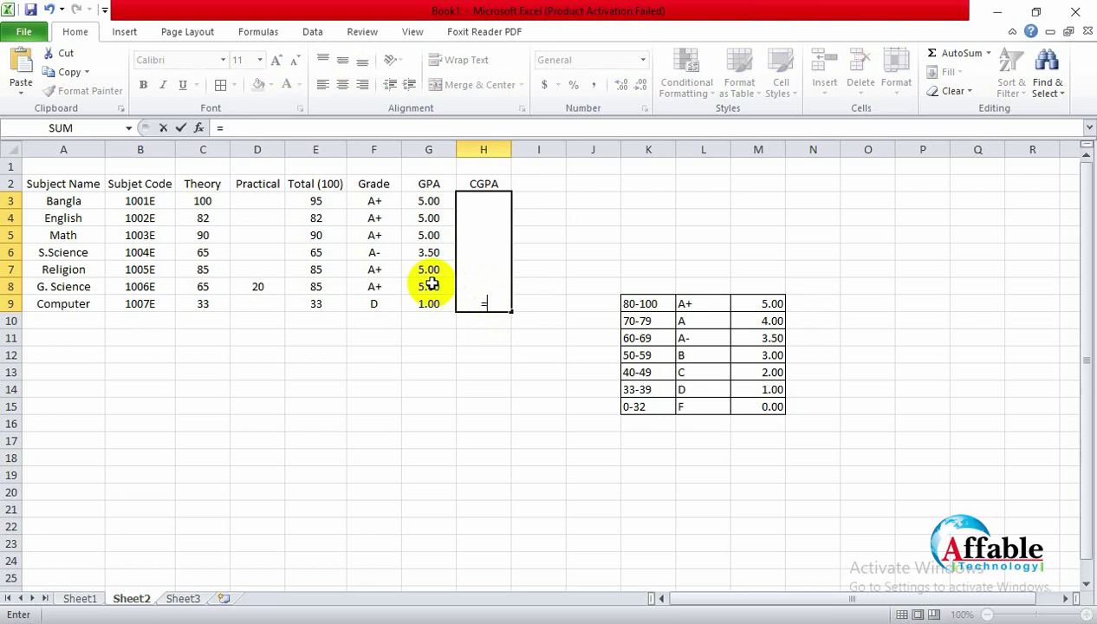
{"action": "type", "text": "("}
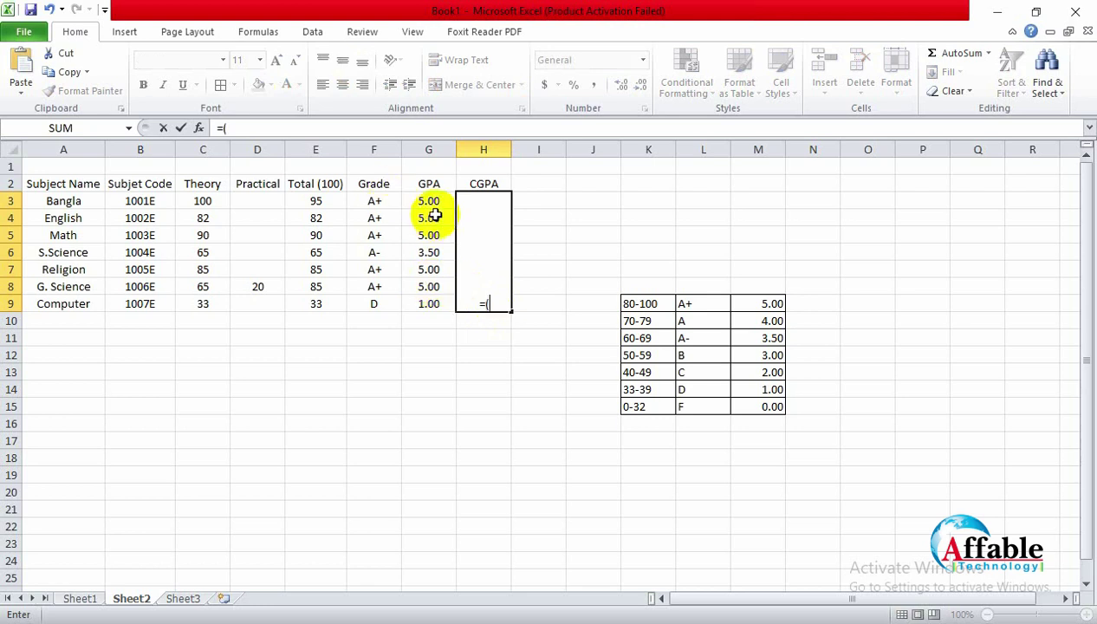
Step: Enter =(G3:G9/7) in the merged CGPA cell and centre it vertically
{"action": "left_click_drag", "start_coordinate": [424, 200], "coordinate": [429, 303]}
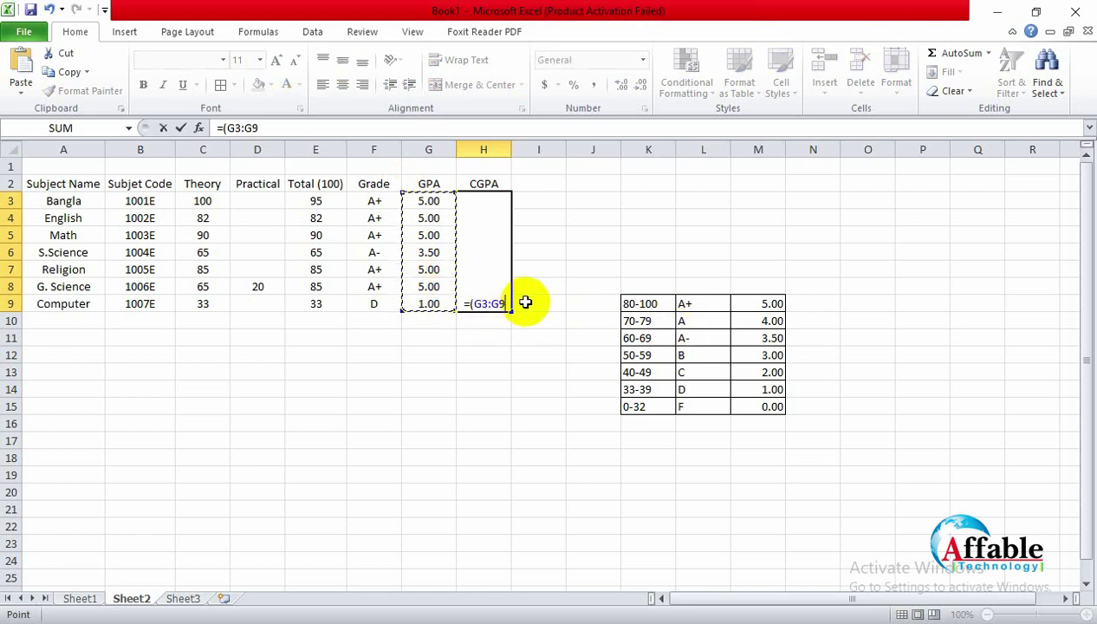
{"action": "type", "text": "/7)"}
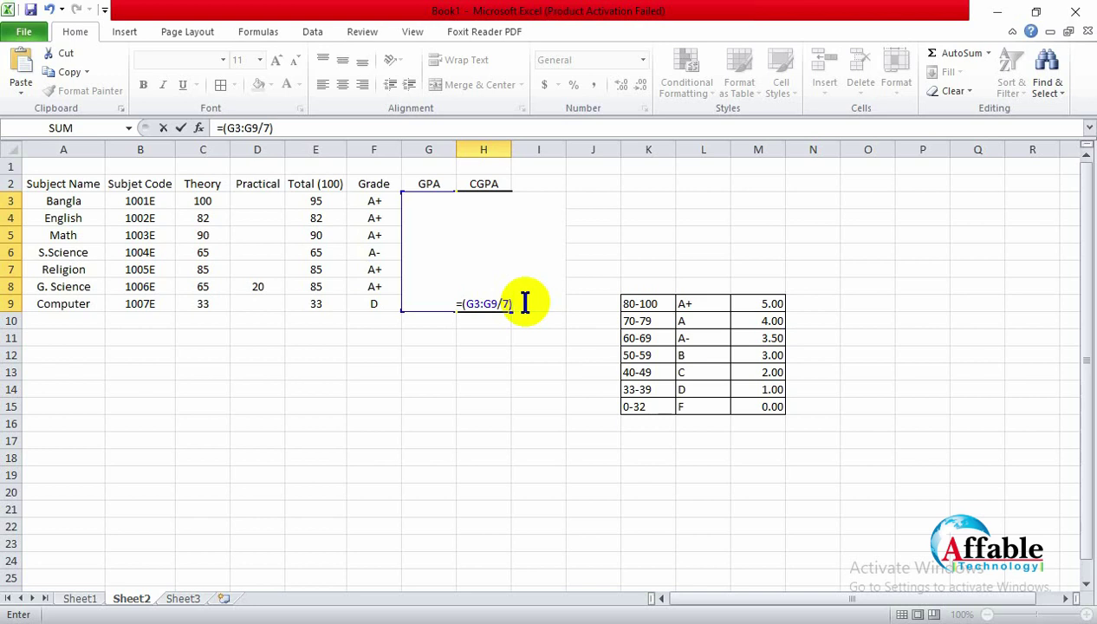
{"action": "key", "text": "Return"}
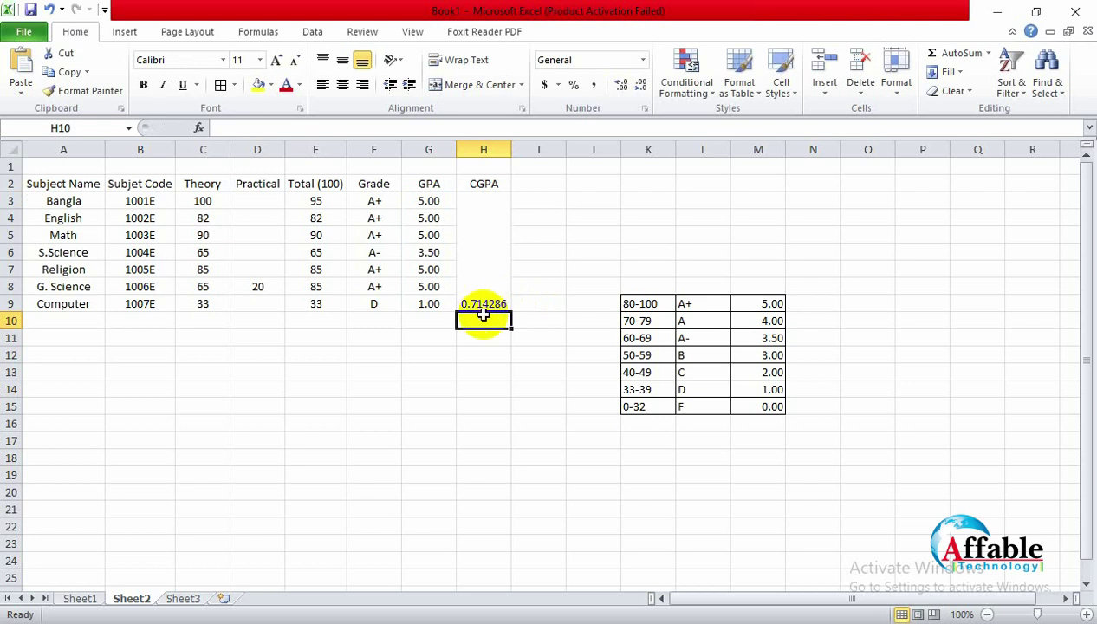
{"action": "left_click", "coordinate": [482, 303]}
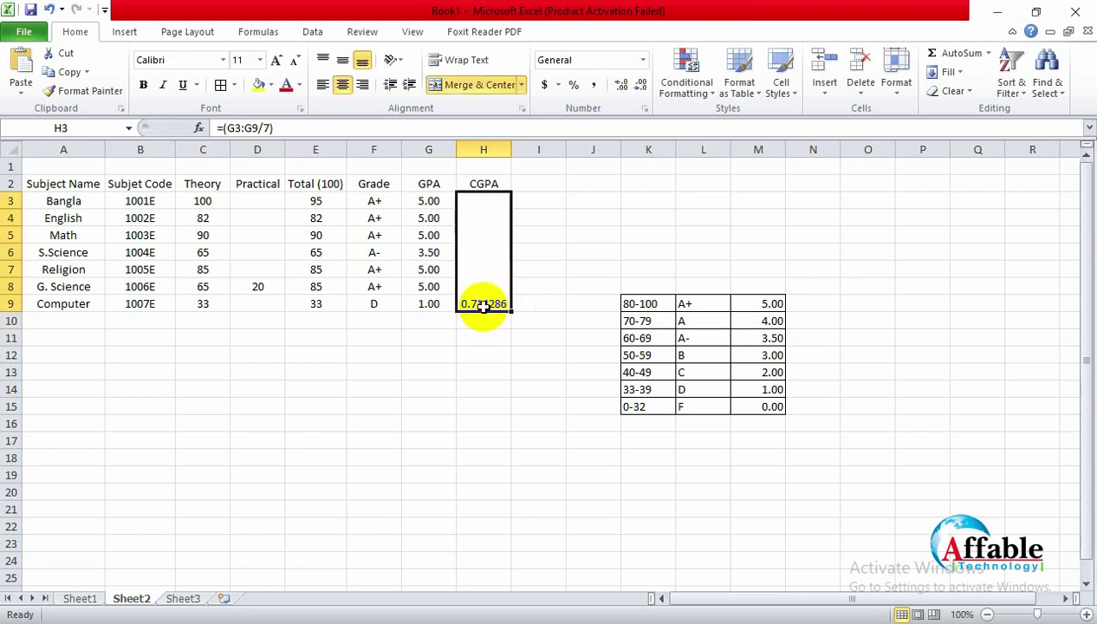
{"action": "left_click", "coordinate": [342, 60]}
{"action": "left_click", "coordinate": [537, 406]}
Step: Change the CGPA formula to =SUM(G3:G9/7)
{"action": "left_click", "coordinate": [480, 243]}
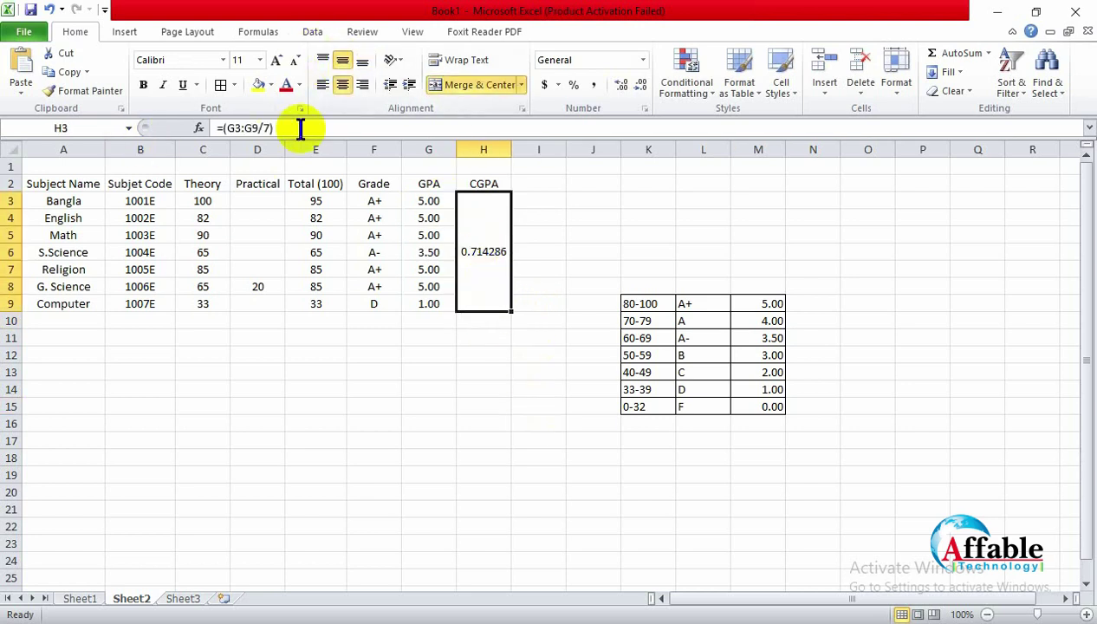
{"action": "left_click", "coordinate": [264, 127]}
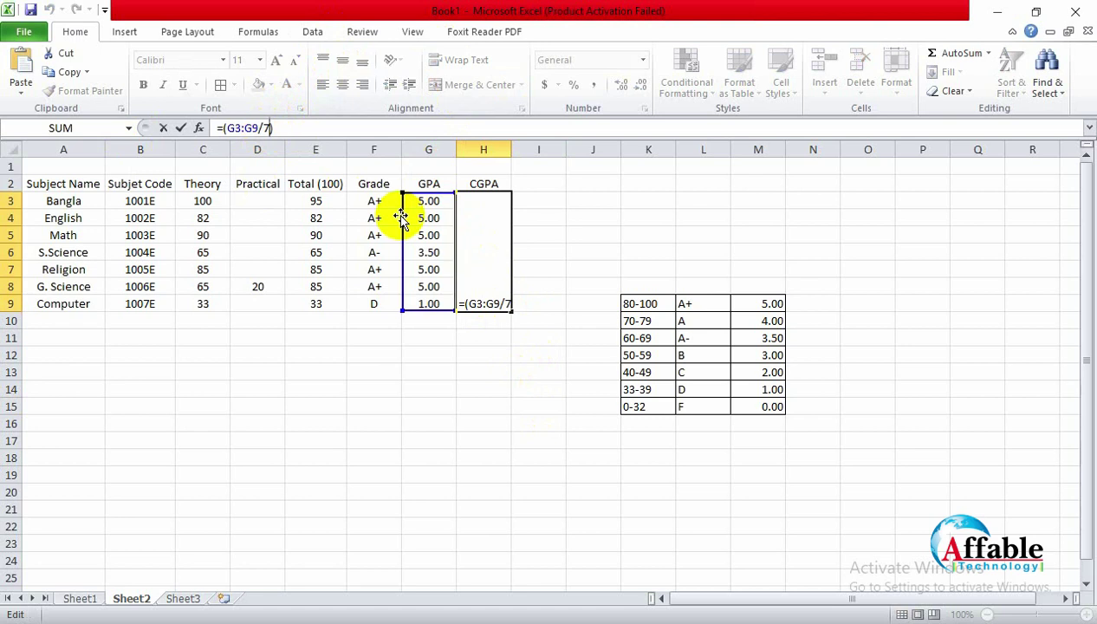
{"action": "key", "text": "Home"}
{"action": "key", "text": "Right"}
{"action": "type", "text": "s"}
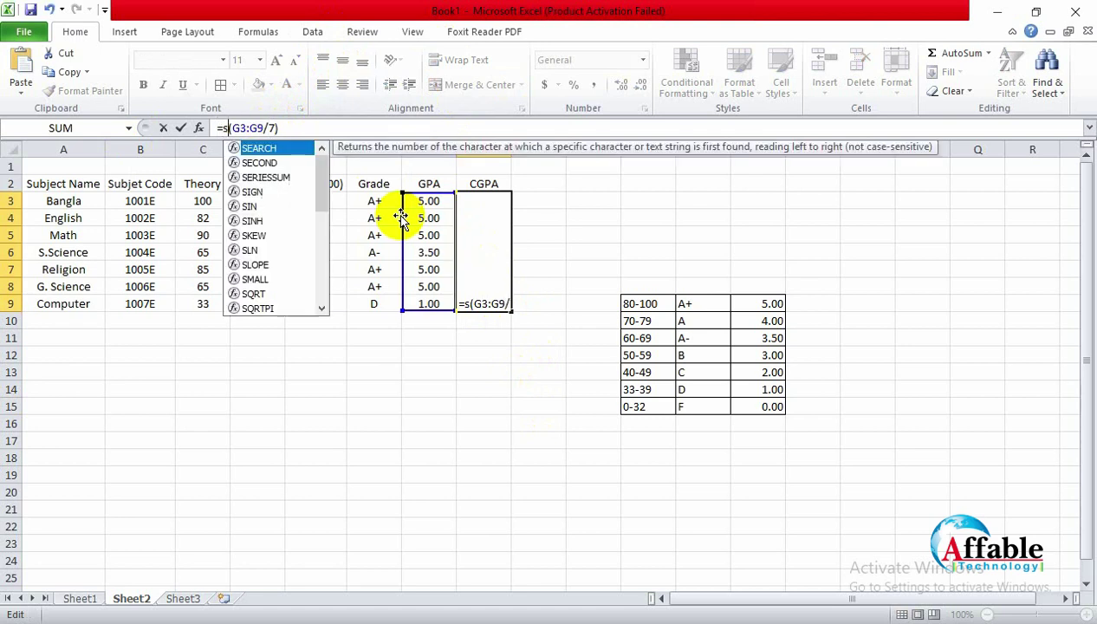
{"action": "type", "text": "um"}
{"action": "key", "text": "Return"}
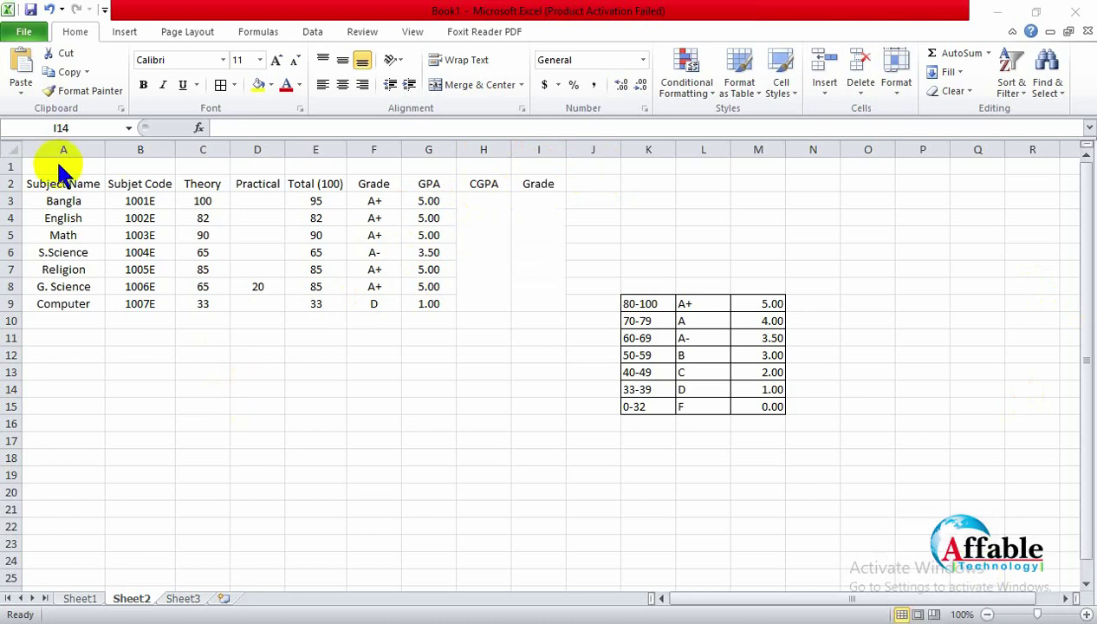
Step: Merge cells A1 to I1 into one title cell
{"action": "left_click", "coordinate": [44, 170]}
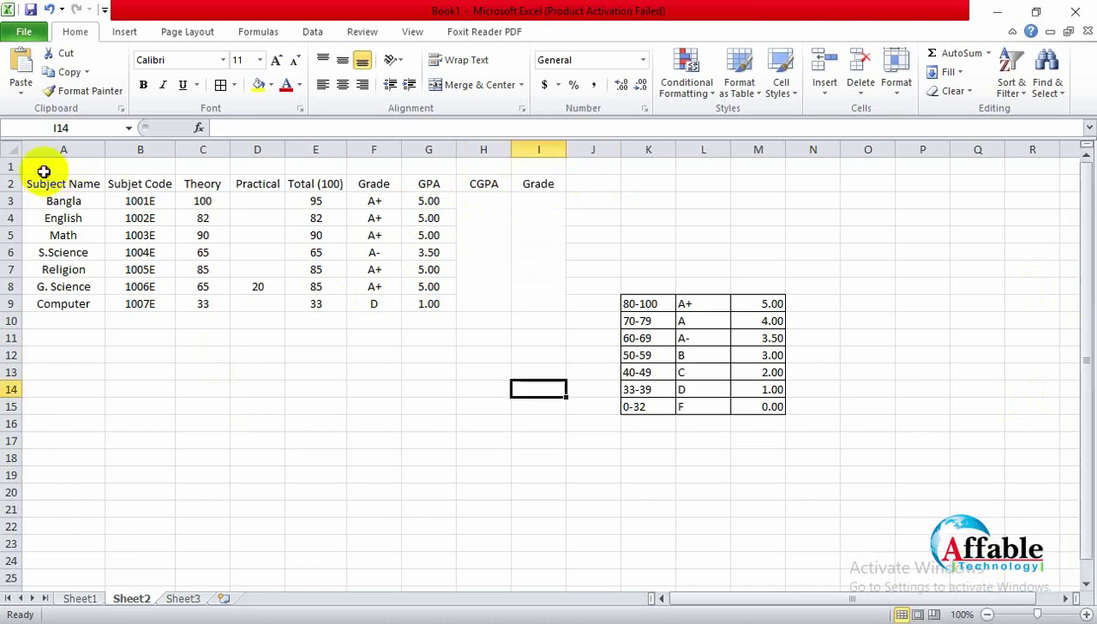
{"action": "left_click_drag", "start_coordinate": [41, 167], "coordinate": [536, 168]}
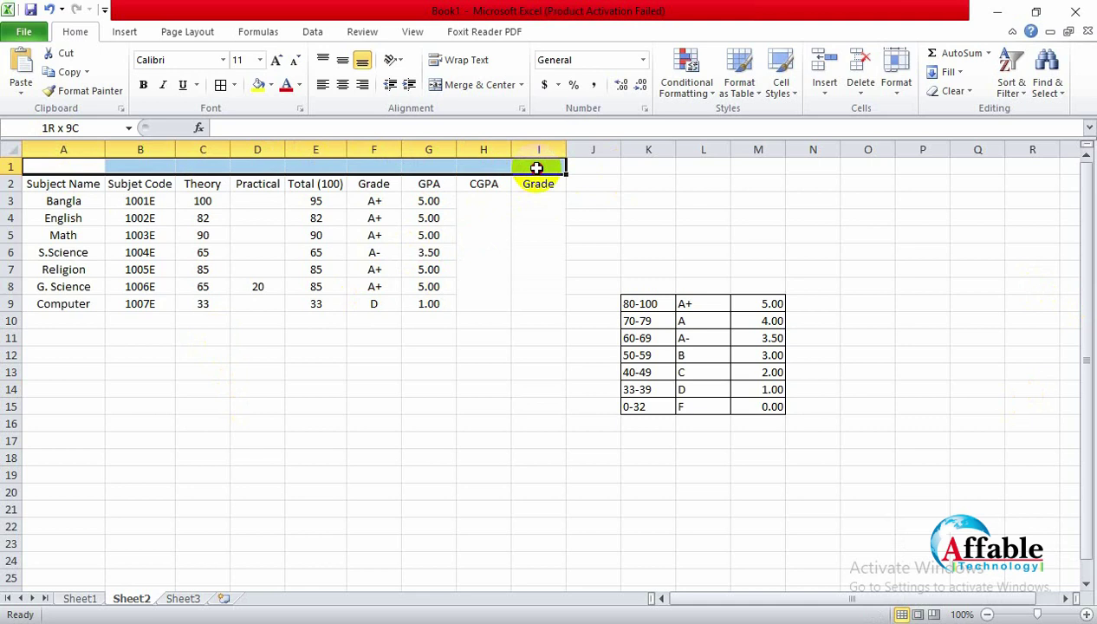
{"action": "left_click", "coordinate": [468, 84]}
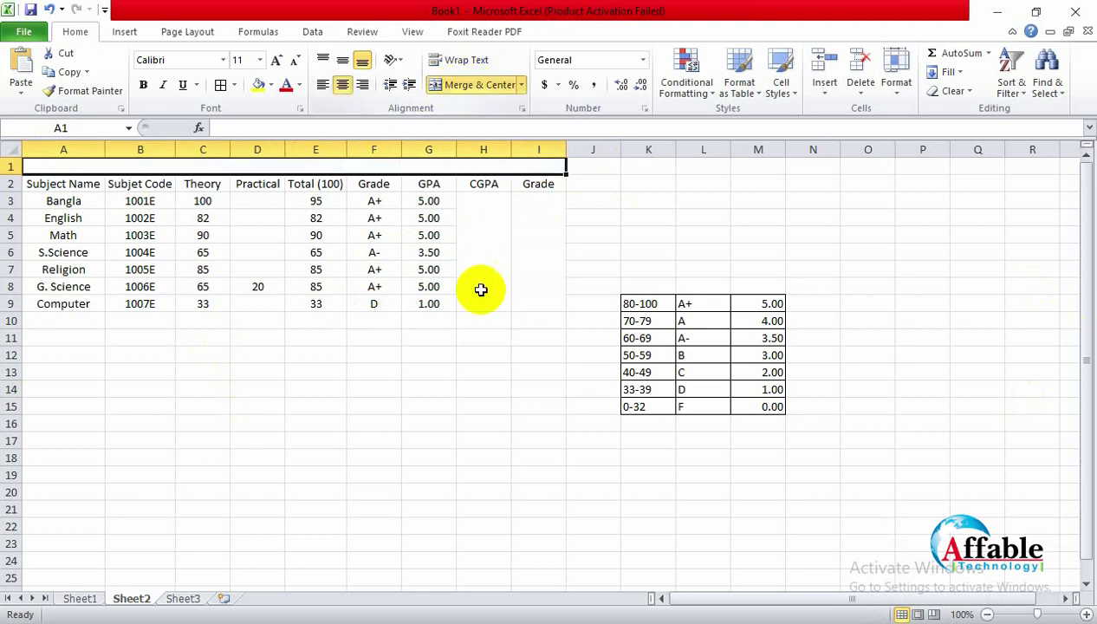
Step: Apply All Borders to the whole table A1:I9
{"action": "left_click", "coordinate": [477, 378]}
{"action": "left_click_drag", "start_coordinate": [39, 164], "coordinate": [426, 285]}
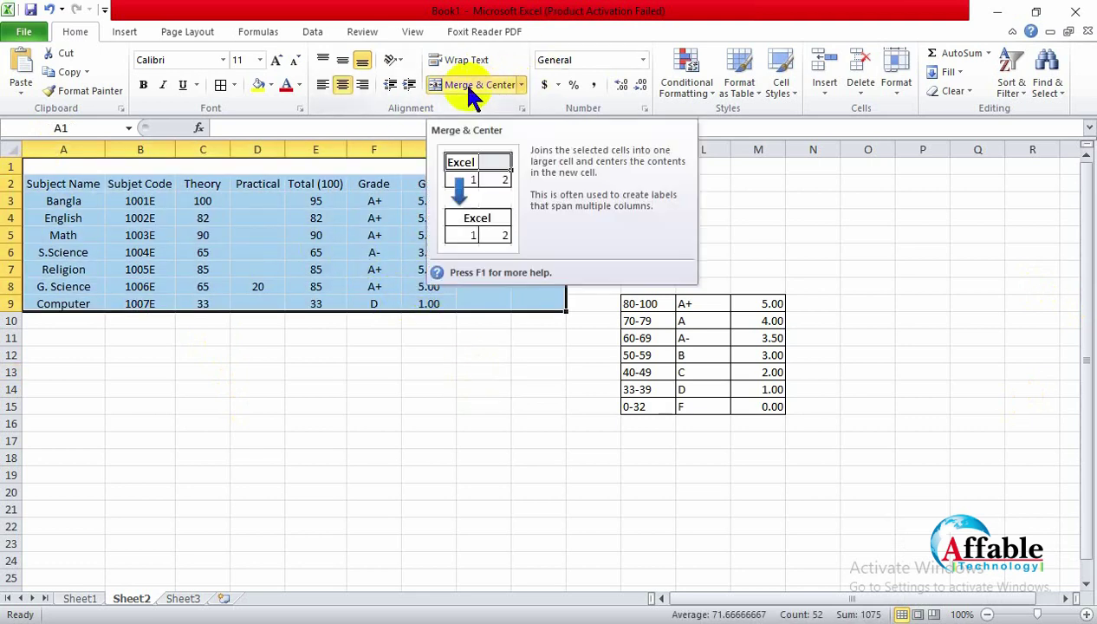
{"action": "left_click", "coordinate": [222, 87]}
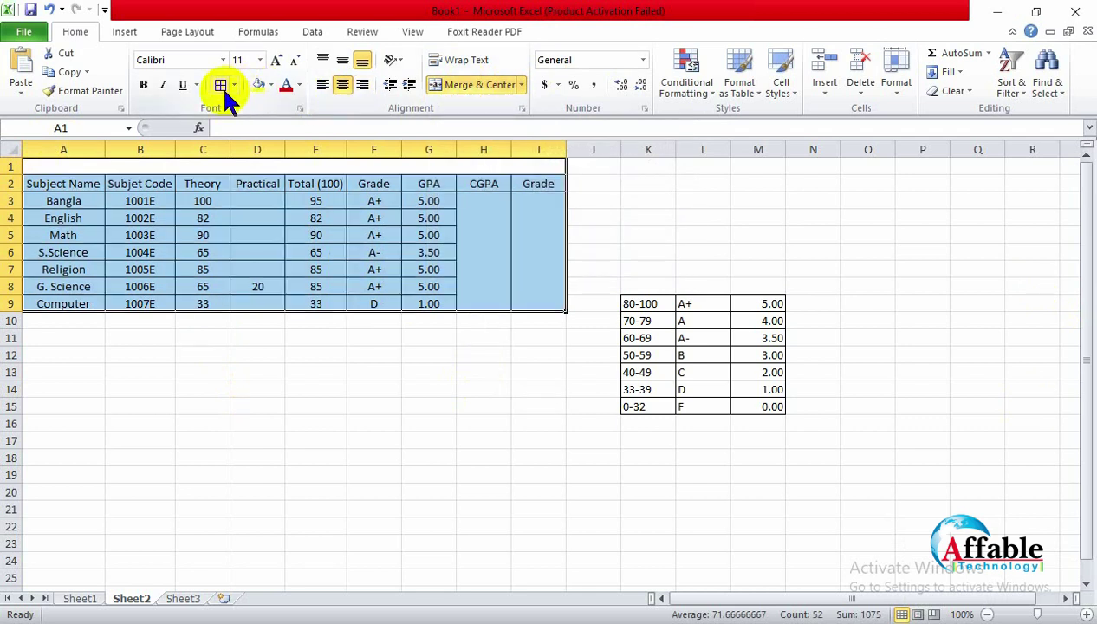
{"action": "left_click", "coordinate": [313, 404]}
Step: Make row 1 much taller for the title
{"action": "left_click_drag", "start_coordinate": [10, 175], "coordinate": [11, 250]}
{"action": "left_click", "coordinate": [299, 211]}
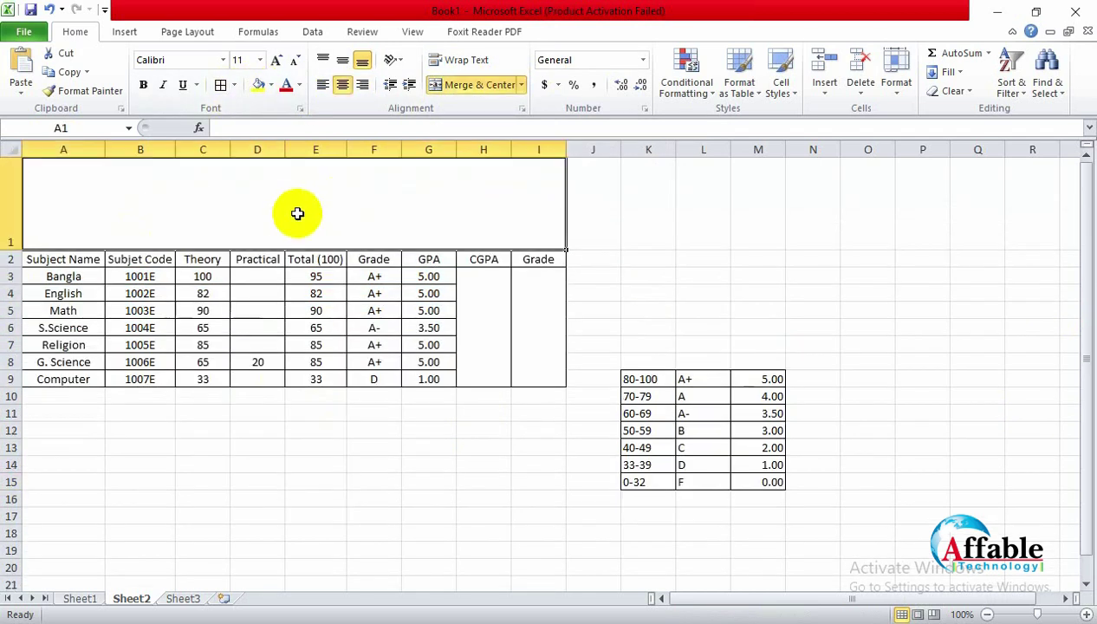
{"action": "right_click", "coordinate": [12, 259]}
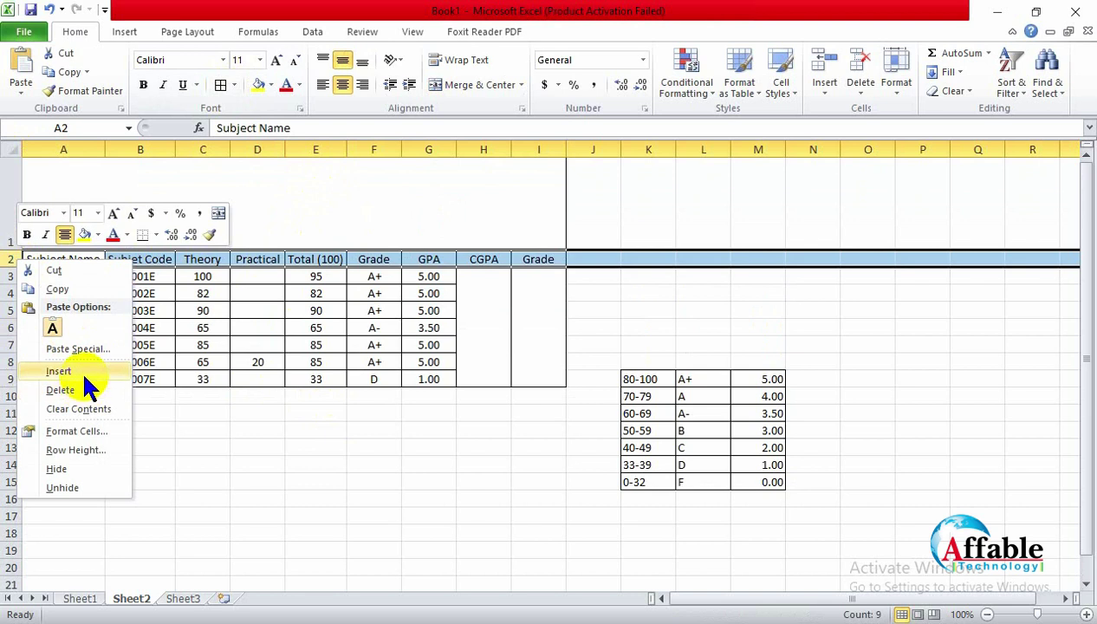
Step: Insert a new shorter row 2 above the headers and merge it across A to I
{"action": "left_click", "coordinate": [86, 372]}
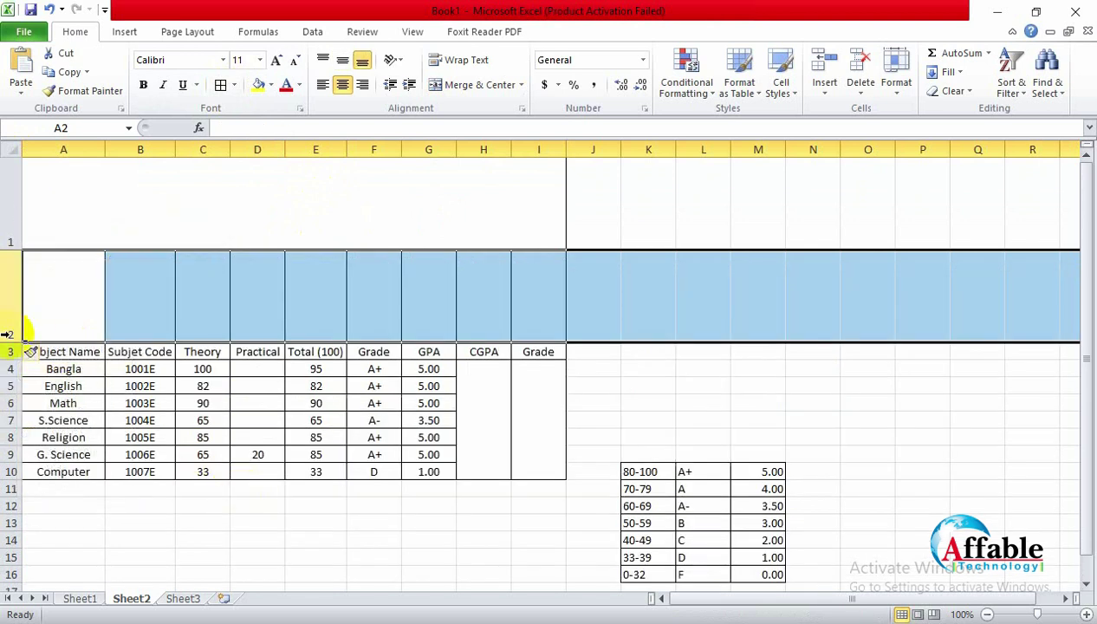
{"action": "left_click_drag", "start_coordinate": [8, 338], "coordinate": [520, 277]}
{"action": "left_click", "coordinate": [294, 550]}
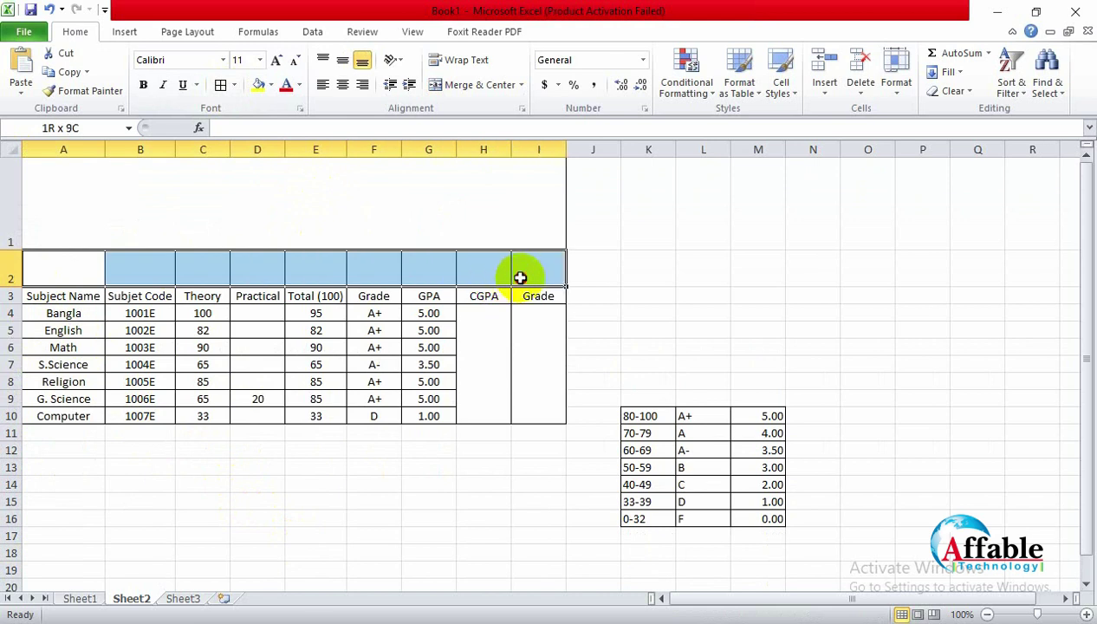
{"action": "left_click", "coordinate": [450, 87]}
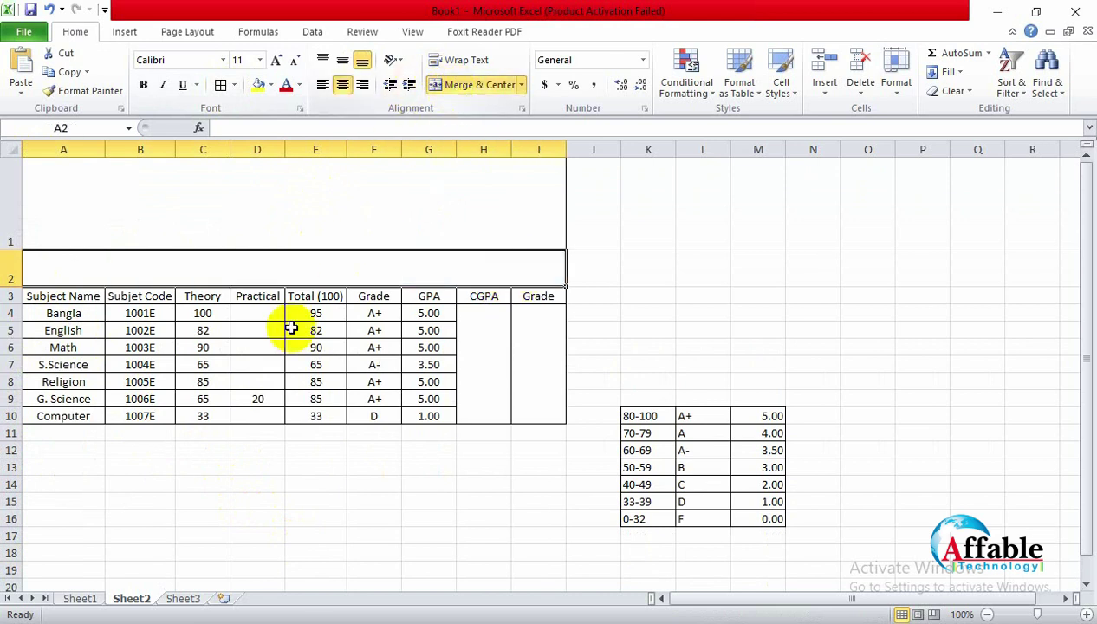
Step: Type the Student Name line with the student's name into merged row 2
{"action": "left_click", "coordinate": [270, 468]}
{"action": "left_click", "coordinate": [269, 260]}
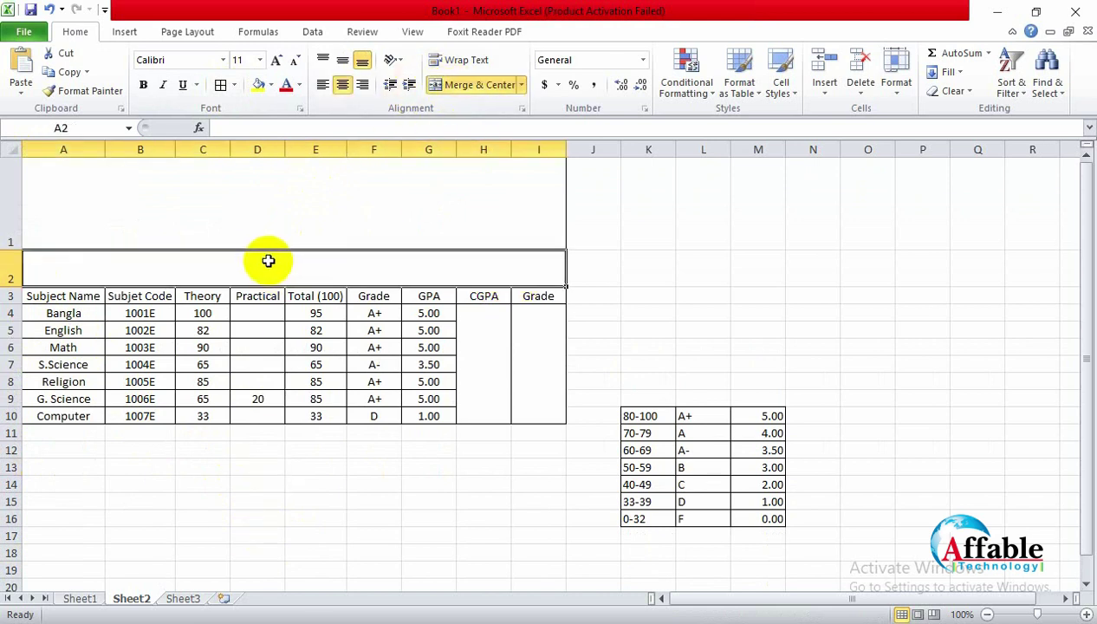
{"action": "double_click", "coordinate": [268, 260]}
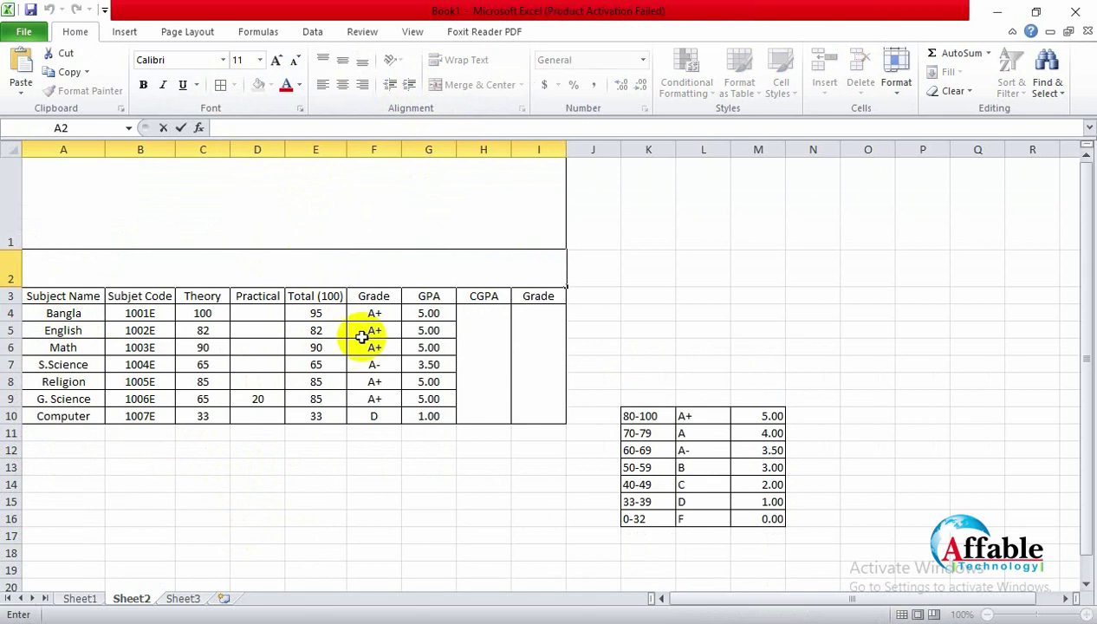
{"action": "type", "text": "Student Name"}
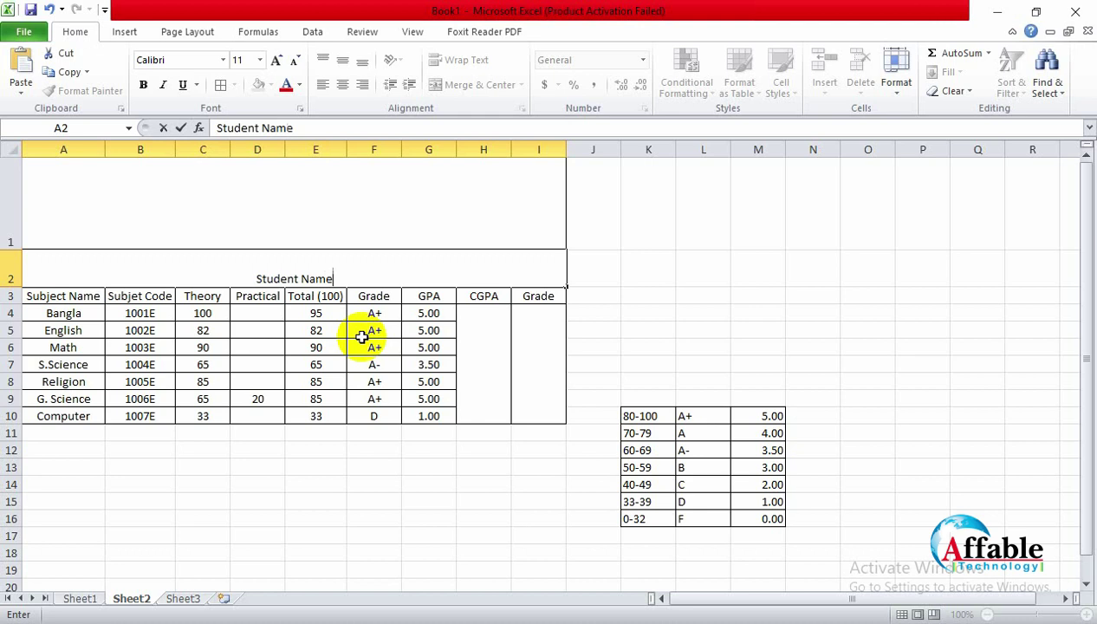
{"action": "key", "text": "alt+Return"}
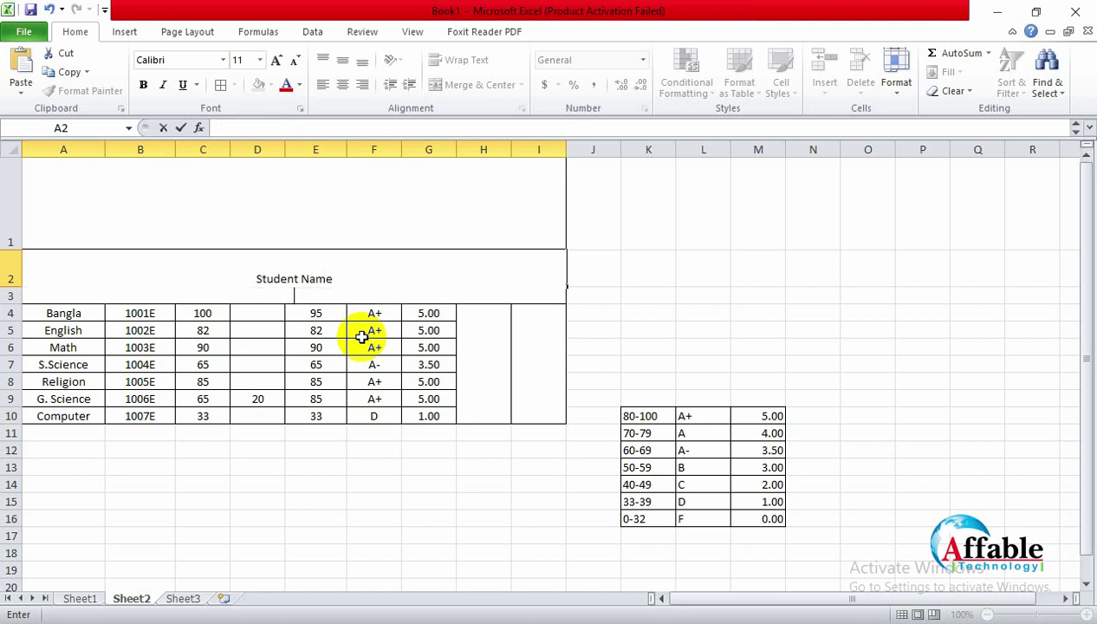
{"action": "type", "text": "Class"}
{"action": "key", "text": "BackSpace"}
{"action": "key", "text": "BackSpace"}
{"action": "key", "text": "BackSpace"}
{"action": "key", "text": "BackSpace"}
{"action": "key", "text": "BackSpace"}
{"action": "key", "text": "BackSpace"}
{"action": "type", "text": ": "}
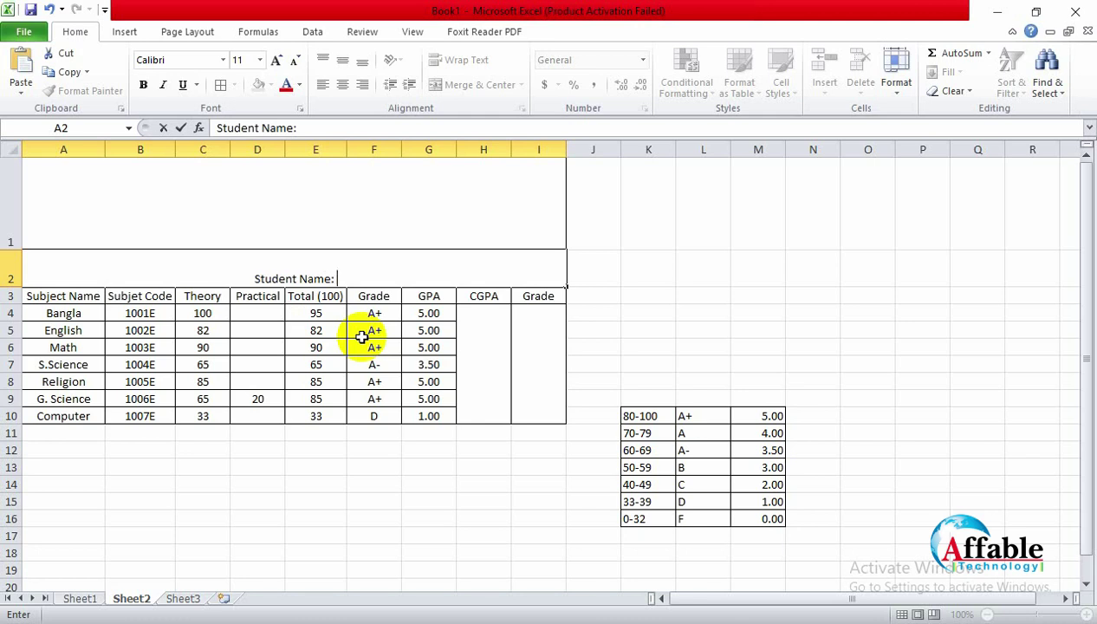
{"action": "type", "text": "Rahman"}
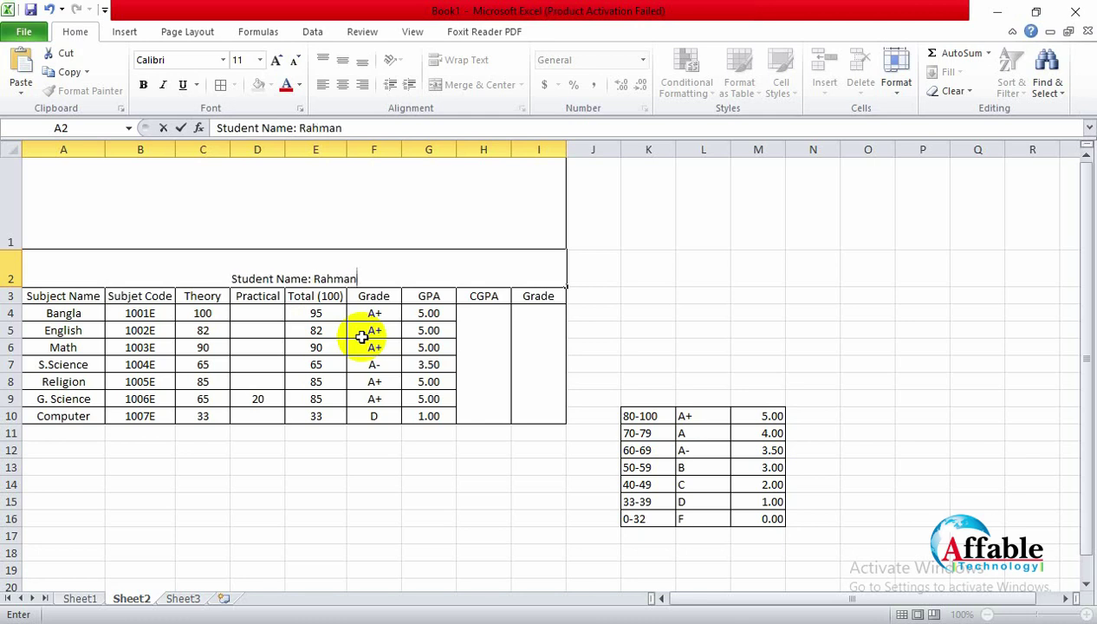
{"action": "type", "text": " Fath"}
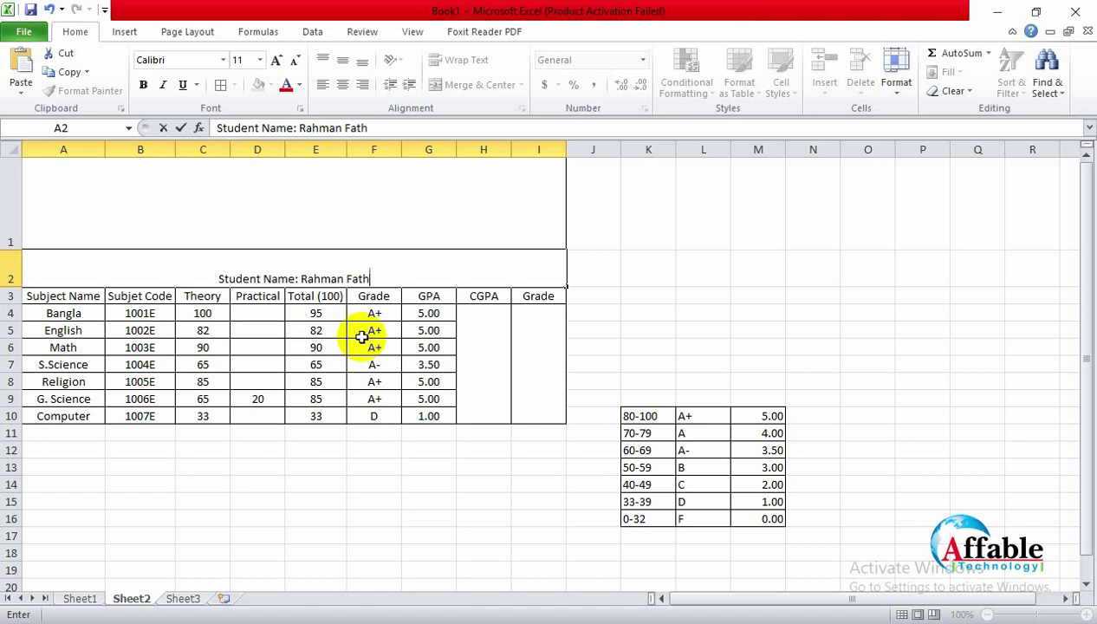
{"action": "type", "text": "er's "}
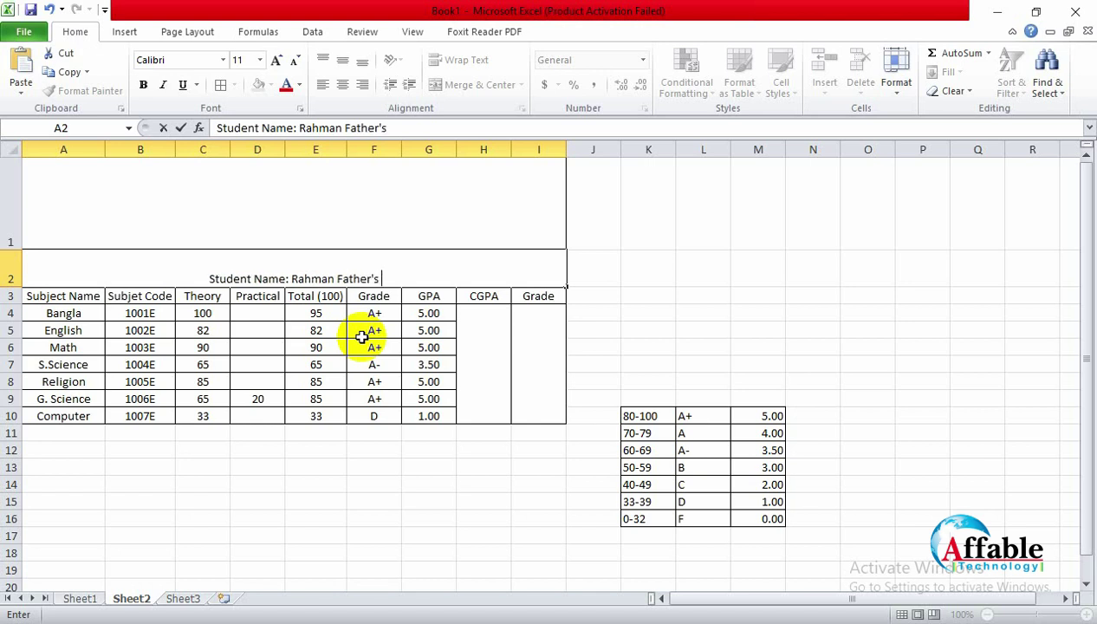
{"action": "type", "text": "NAme"}
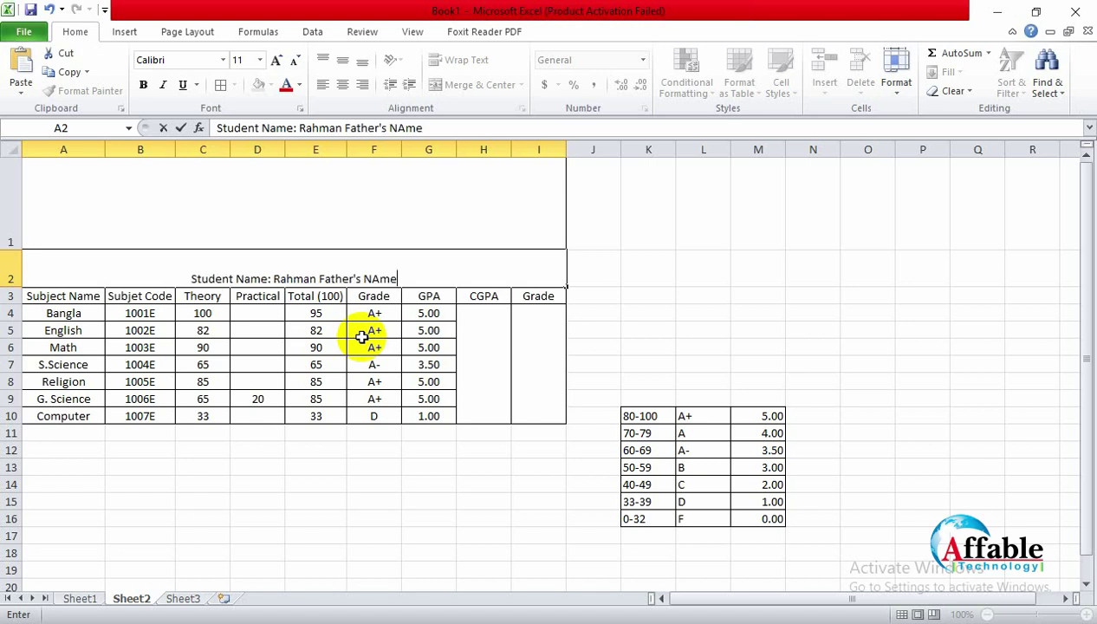
{"action": "key", "text": "BackSpace"}
{"action": "key", "text": "BackSpace"}
{"action": "key", "text": "BackSpace"}
{"action": "key", "text": "BackSpace"}
{"action": "key", "text": "BackSpace"}
{"action": "key", "text": "BackSpace"}
{"action": "key", "text": "BackSpace"}
{"action": "key", "text": "BackSpace"}
{"action": "key", "text": "BackSpace"}
{"action": "key", "text": "BackSpace"}
{"action": "key", "text": "BackSpace"}
{"action": "key", "text": "BackSpace"}
{"action": "key", "text": "BackSpace"}
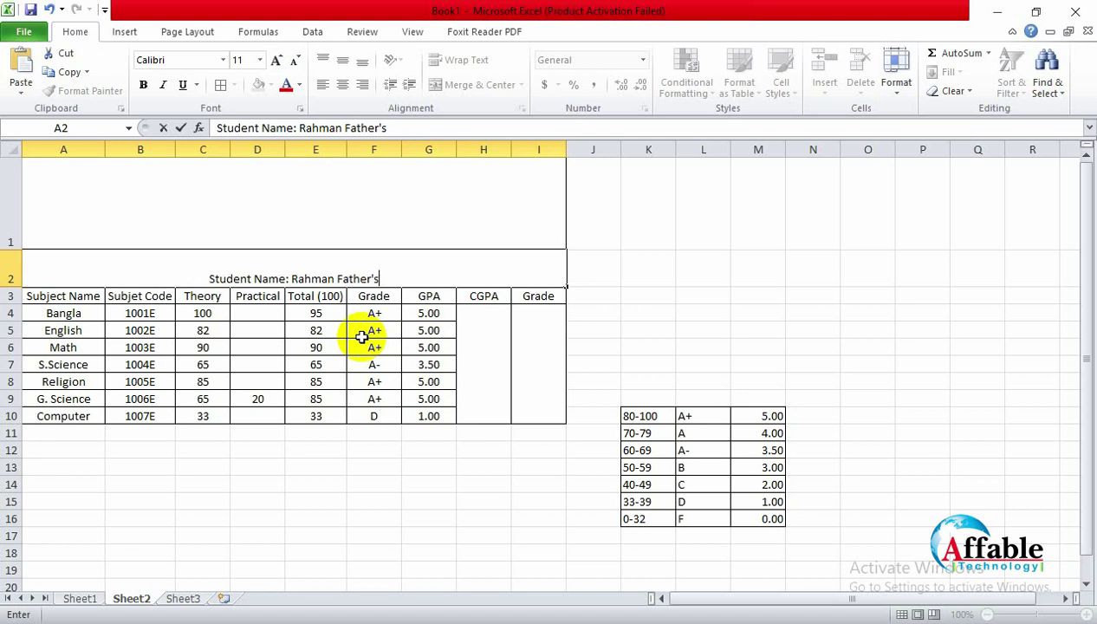
{"action": "key", "text": "BackSpace"}
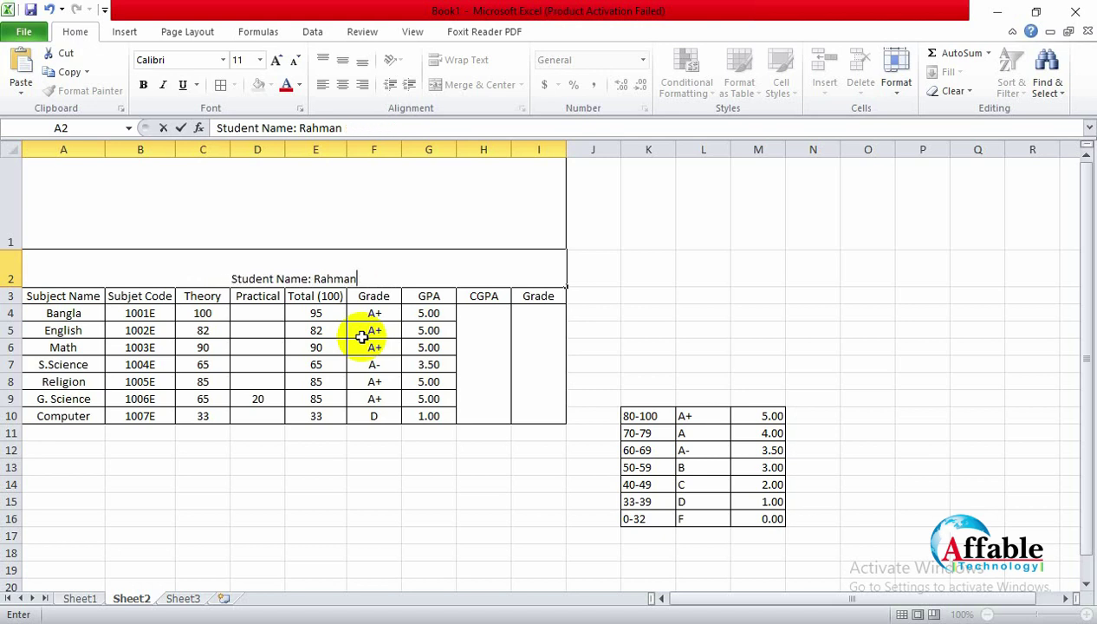
{"action": "key", "text": "Return"}
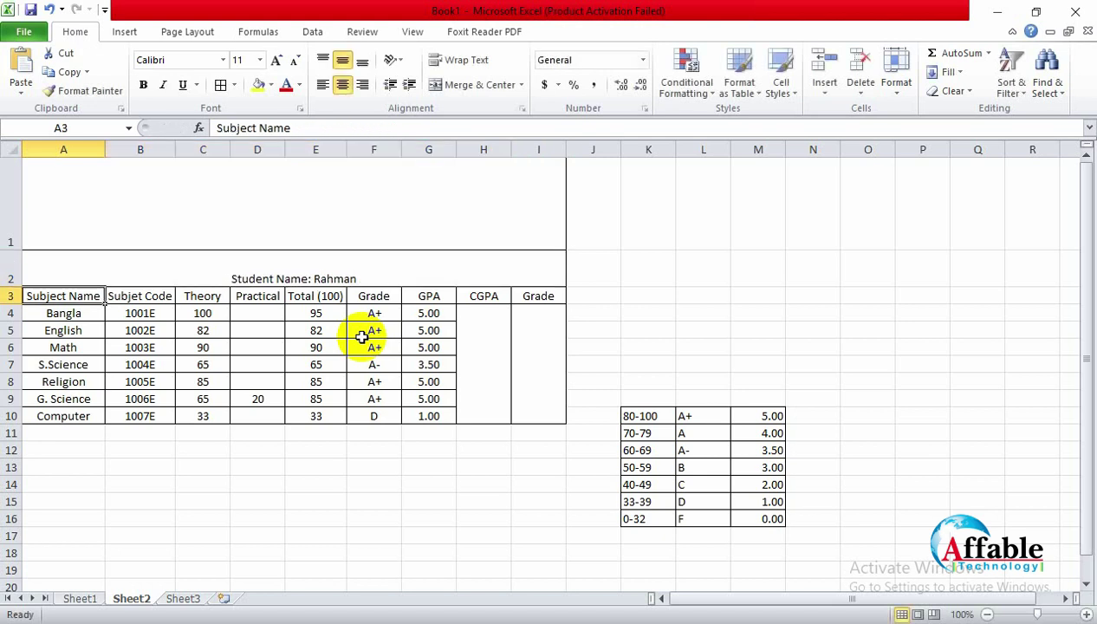
Step: Centre the details cell vertically and add a Roll No line with the student's roll number
{"action": "left_click", "coordinate": [357, 272]}
{"action": "left_click", "coordinate": [342, 60]}
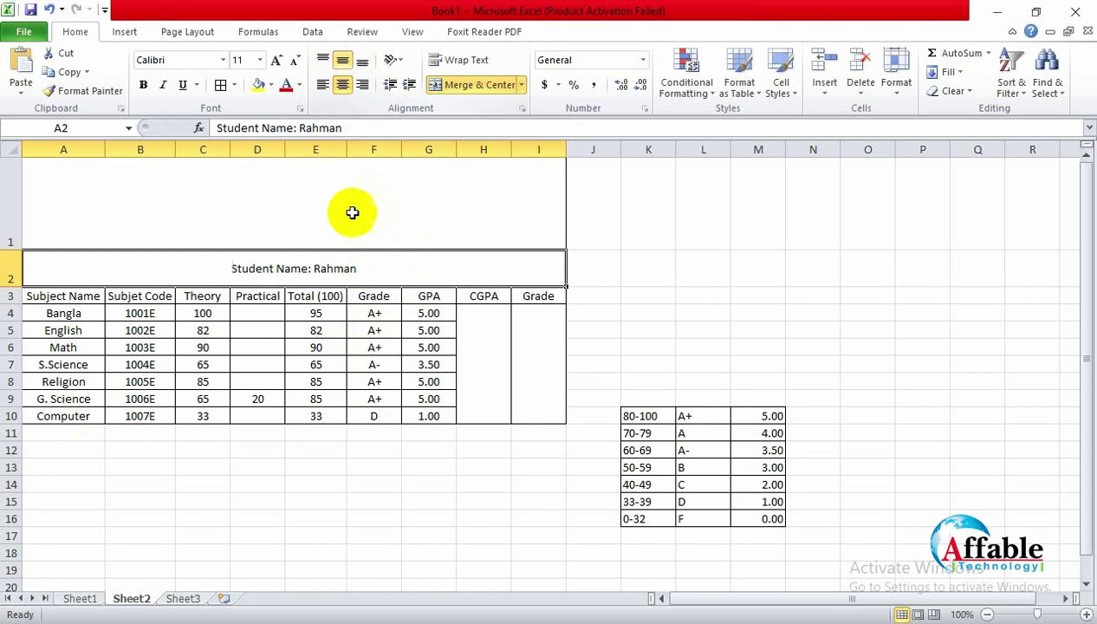
{"action": "double_click", "coordinate": [369, 266]}
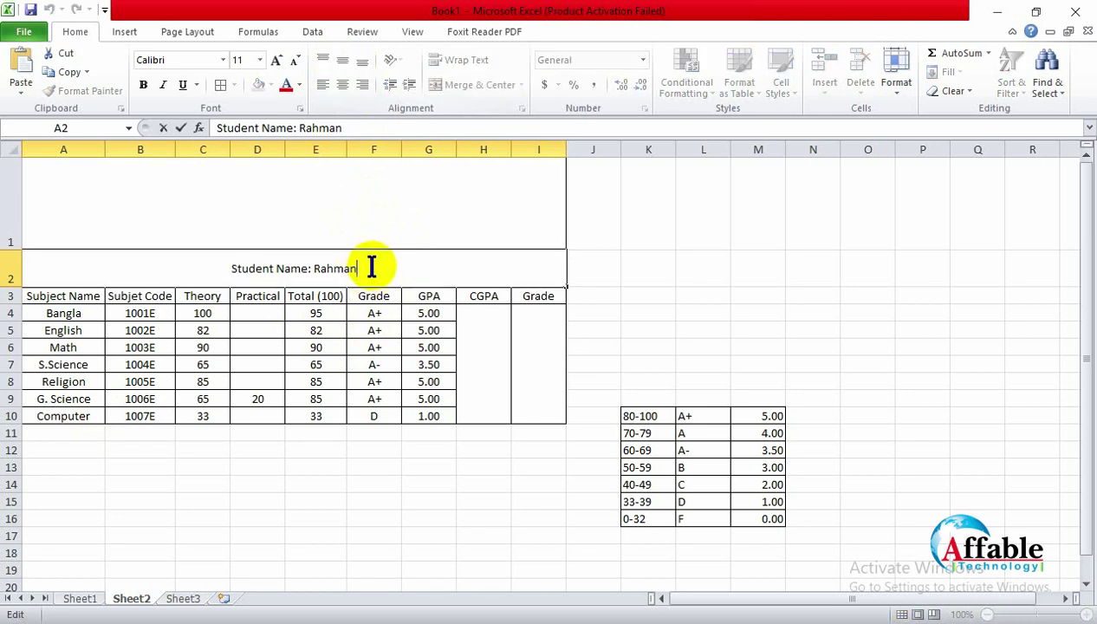
{"action": "key", "text": "alt+Return"}
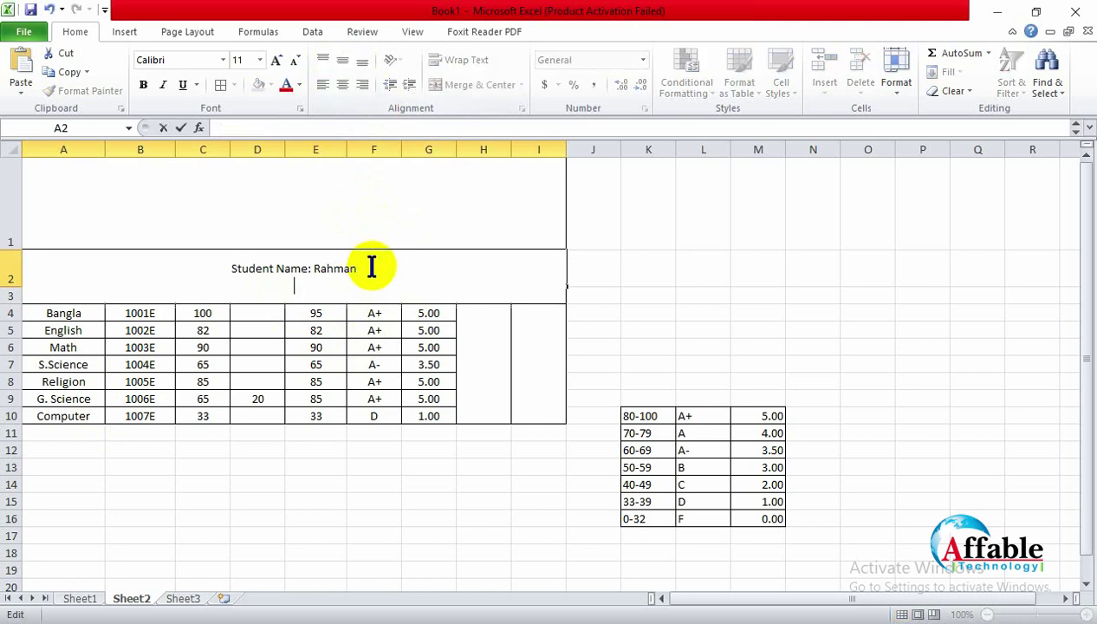
{"action": "type", "text": "Roll No: "}
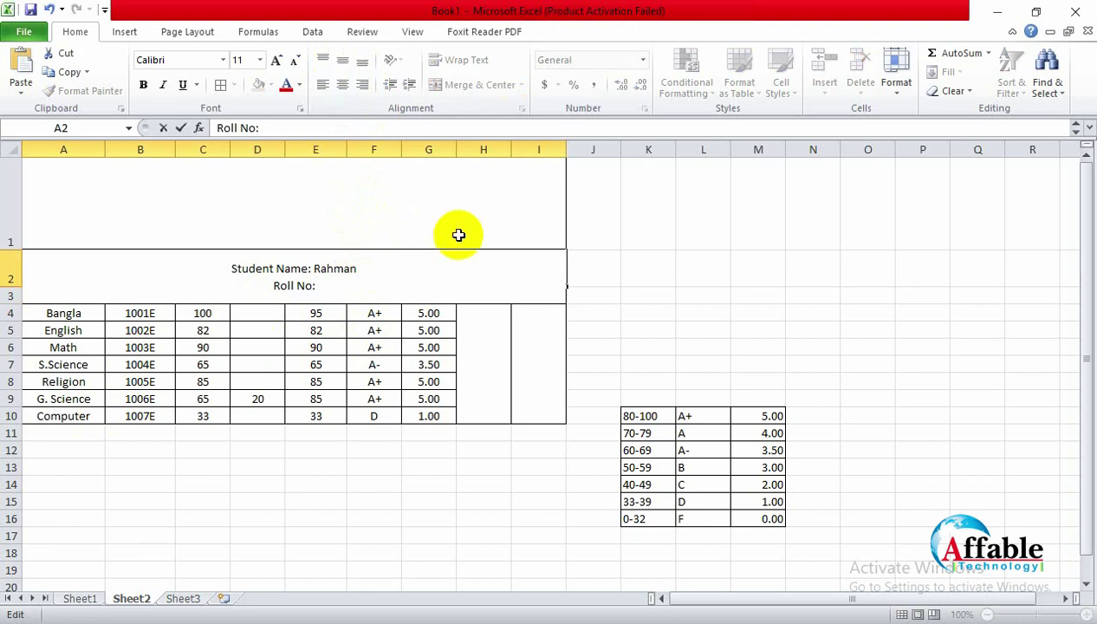
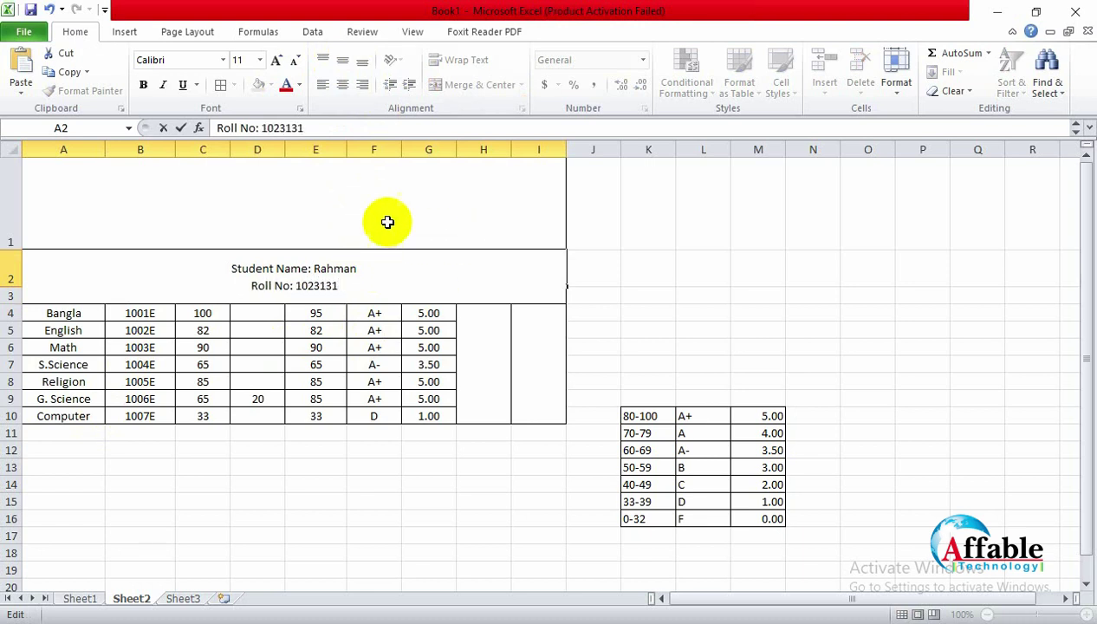
Step: Type 'Shyamoli Ideal Technical School' in merged A1, centre it vertically, and shorten the row
{"action": "left_click", "coordinate": [385, 220]}
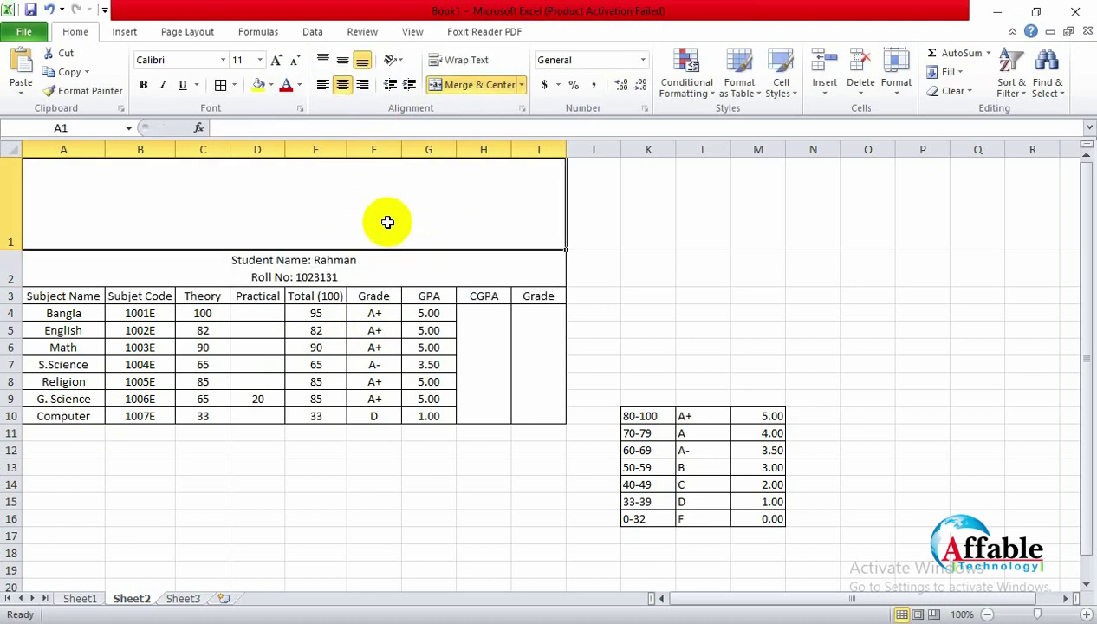
{"action": "double_click", "coordinate": [289, 206]}
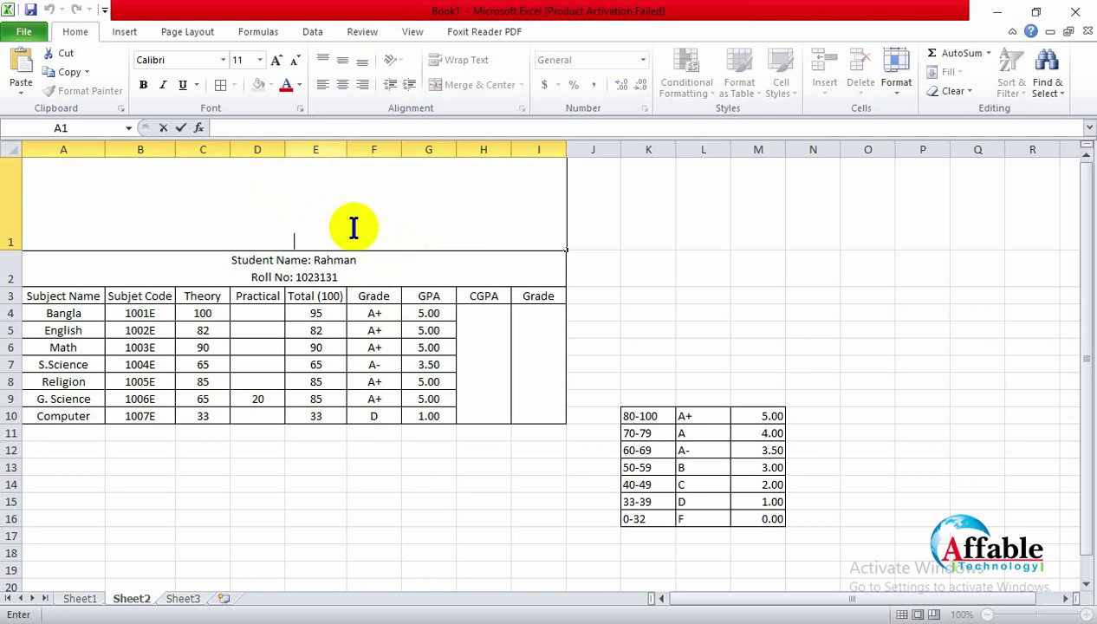
{"action": "type", "text": "Shyamoli"}
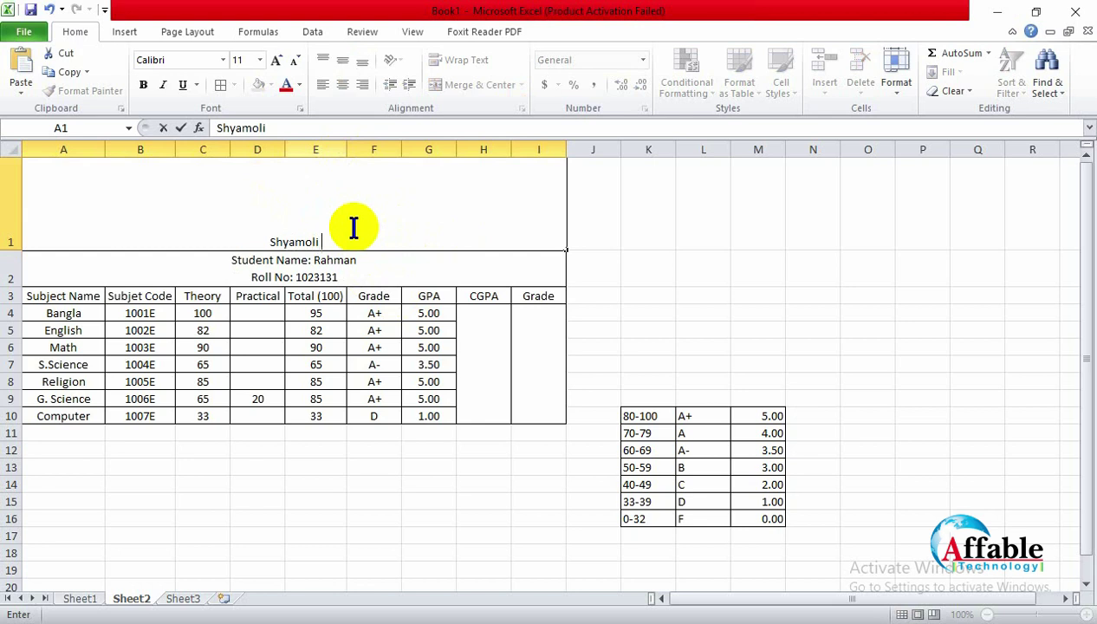
{"action": "type", "text": " Ideal T"}
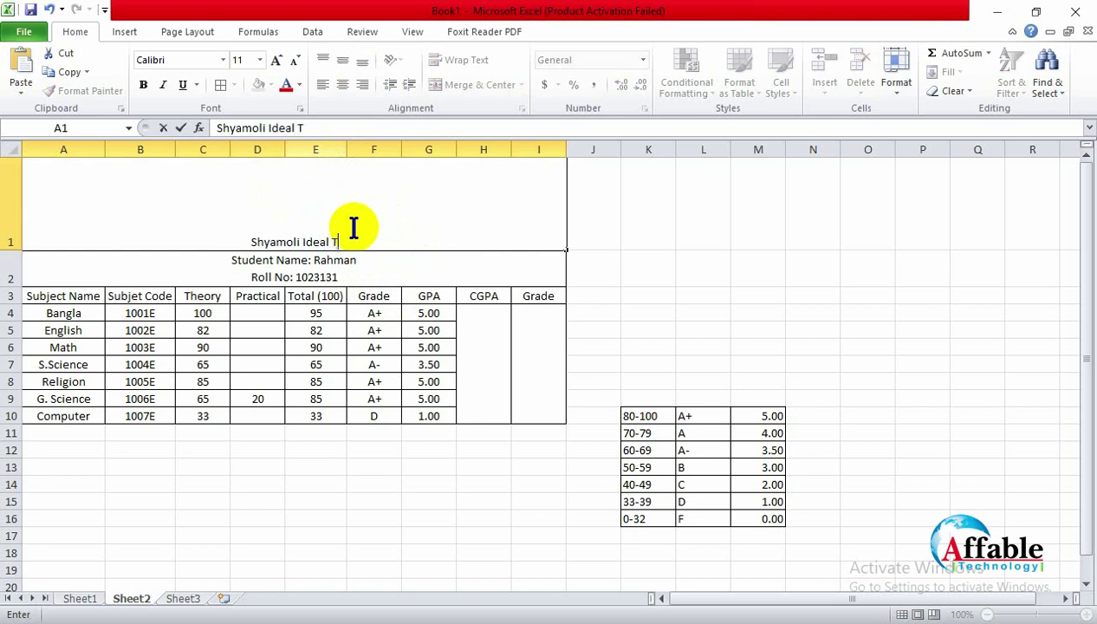
{"action": "type", "text": "echnical"}
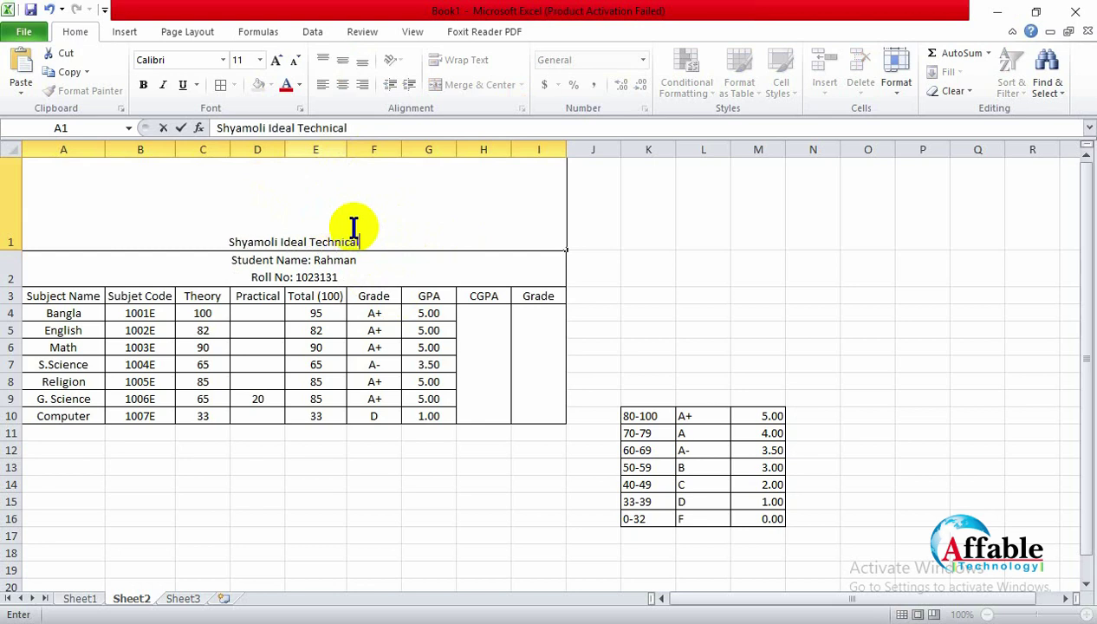
{"action": "type", "text": " School"}
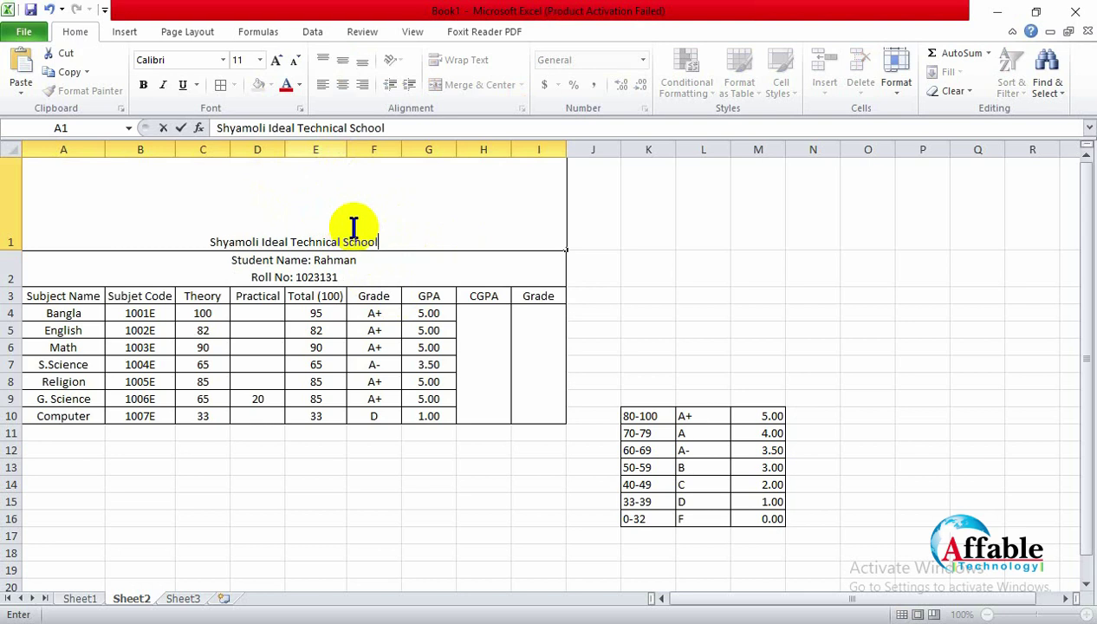
{"action": "left_click", "coordinate": [691, 239]}
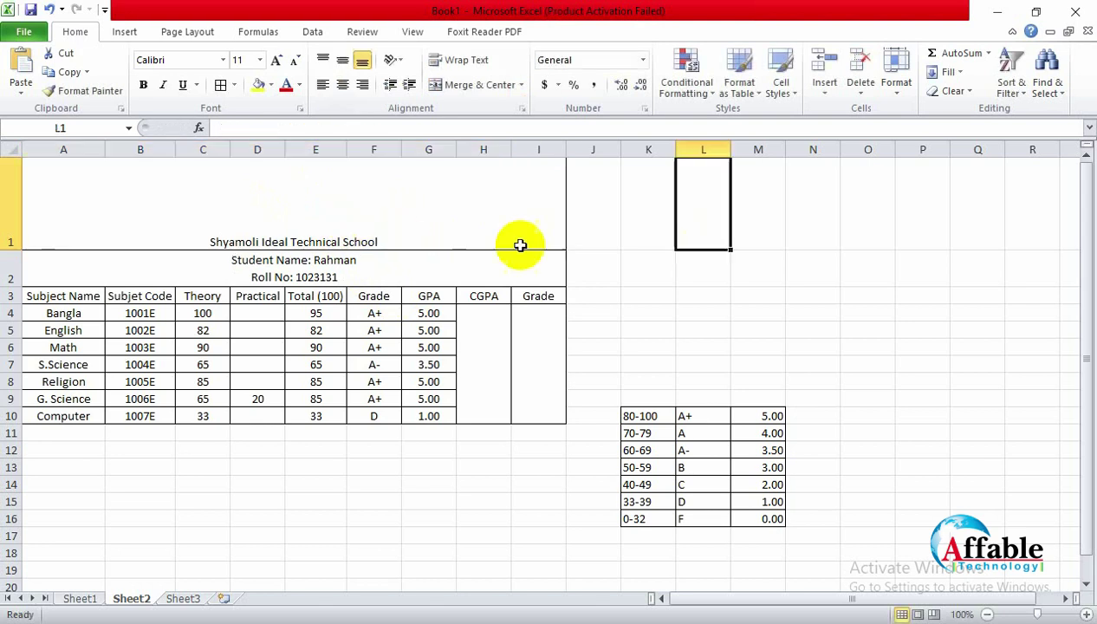
{"action": "left_click", "coordinate": [441, 231]}
{"action": "left_click", "coordinate": [342, 59]}
{"action": "left_click", "coordinate": [648, 198]}
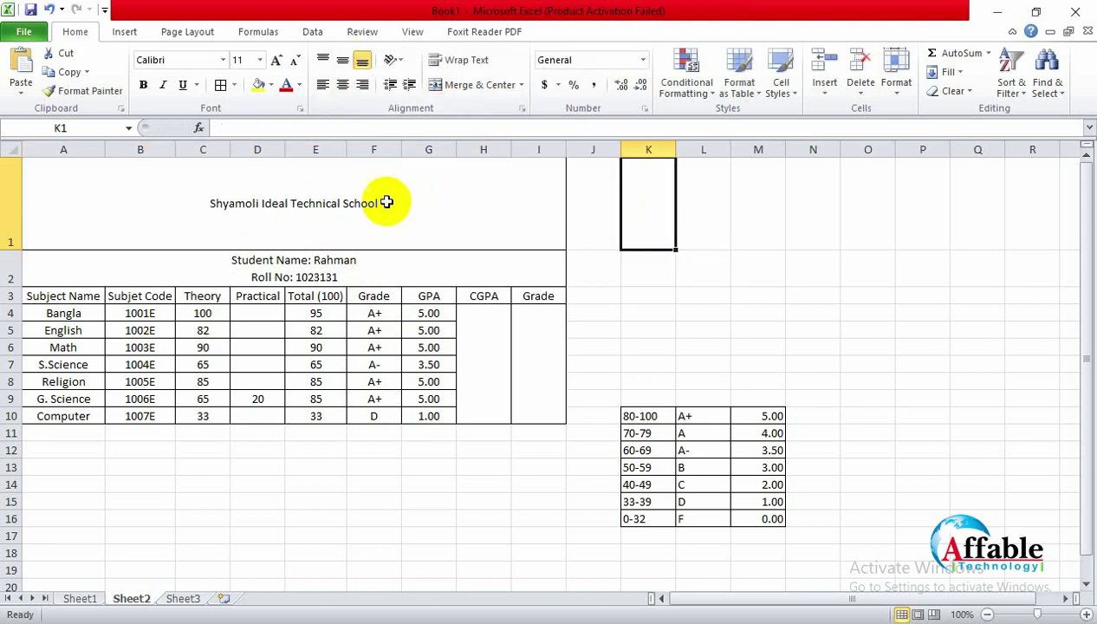
{"action": "left_click", "coordinate": [382, 201]}
{"action": "left_click_drag", "start_coordinate": [14, 249], "coordinate": [20, 214]}
Step: Enlarge the school name's font size to 20
{"action": "double_click", "coordinate": [268, 196]}
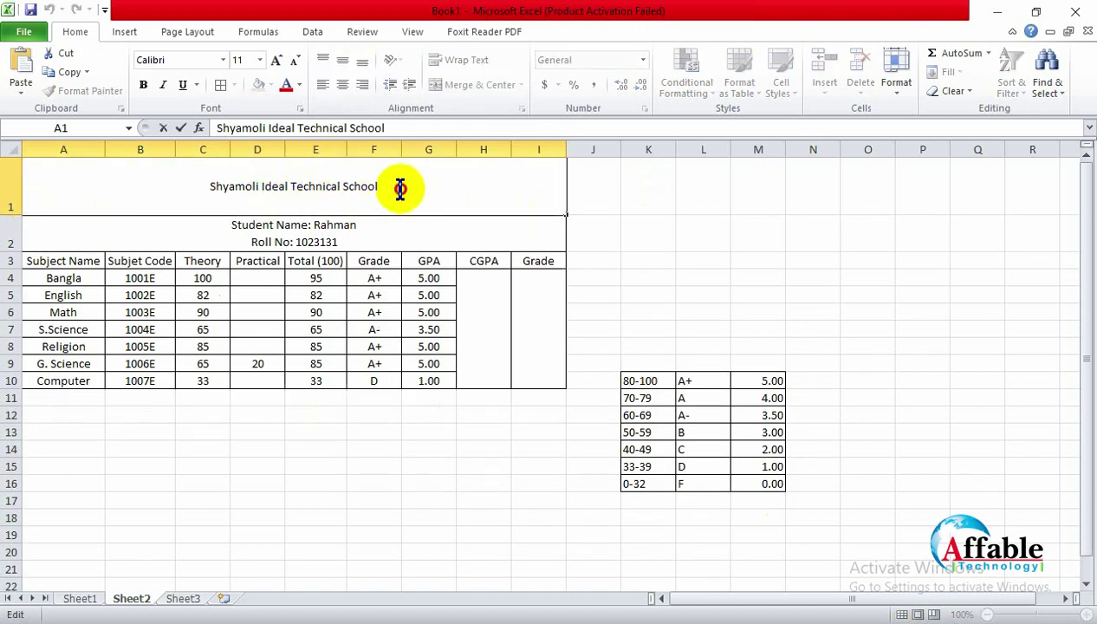
{"action": "left_click_drag", "start_coordinate": [397, 185], "coordinate": [156, 186]}
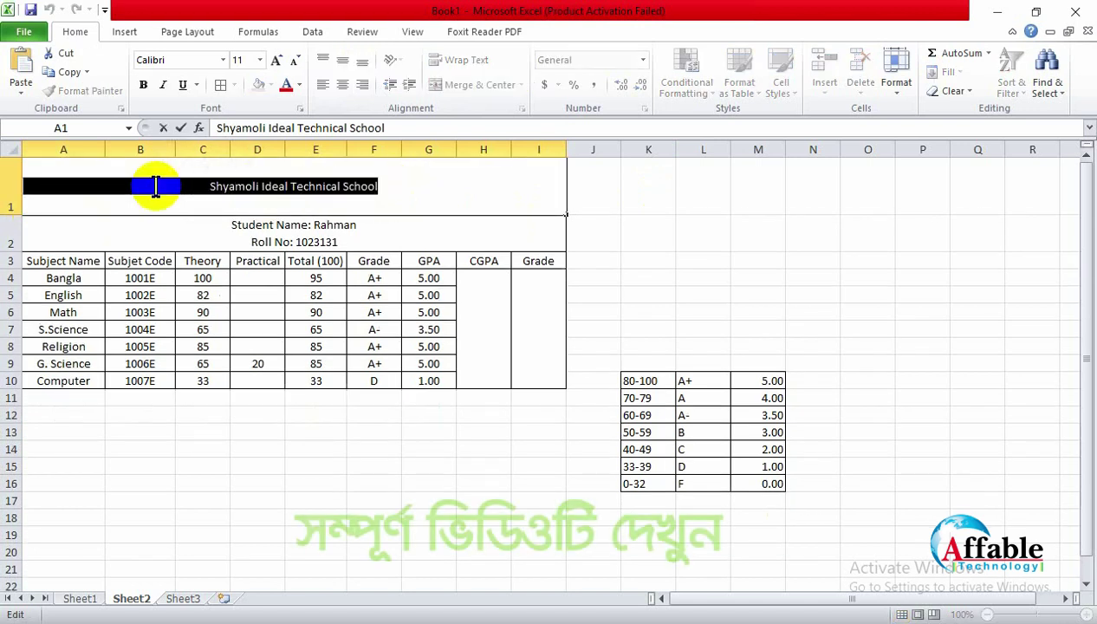
{"action": "left_click", "coordinate": [275, 60]}
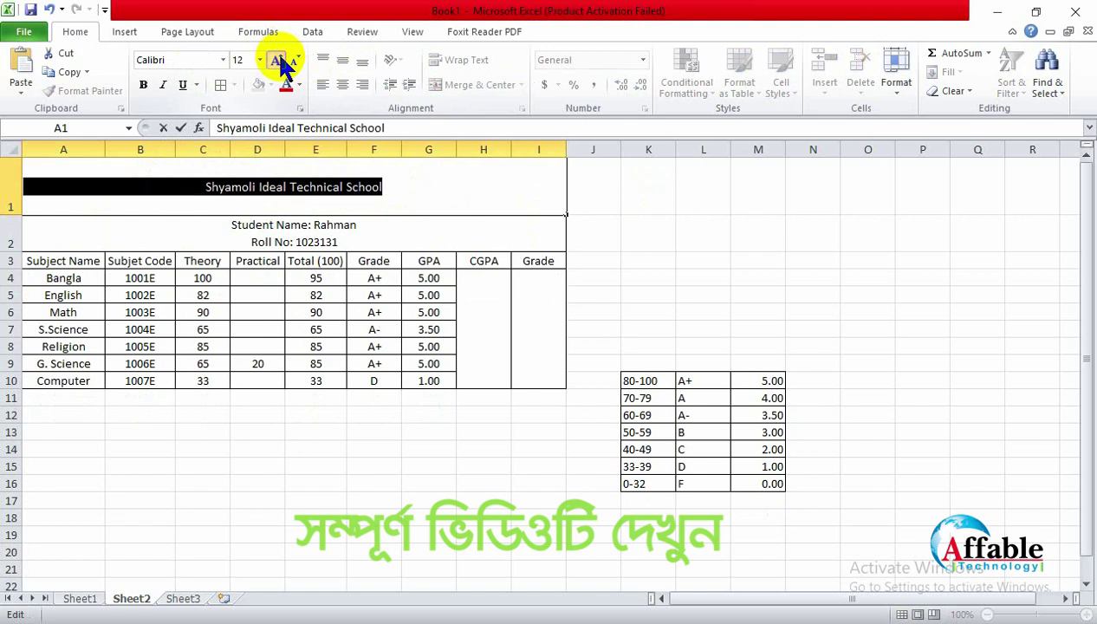
{"action": "left_click", "coordinate": [276, 60]}
{"action": "left_click", "coordinate": [276, 60]}
{"action": "left_click", "coordinate": [276, 60]}
{"action": "left_click", "coordinate": [275, 60]}
{"action": "left_click", "coordinate": [701, 261]}
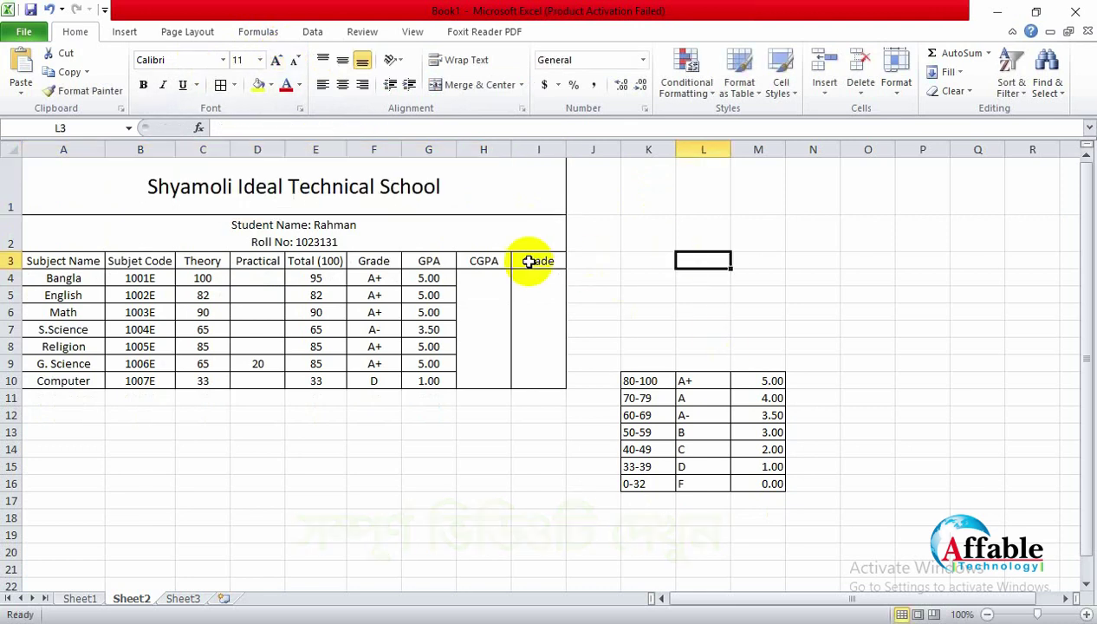
Step: Add 'Mark Sheet' and 'Class V' as the second and third title lines
{"action": "double_click", "coordinate": [466, 187]}
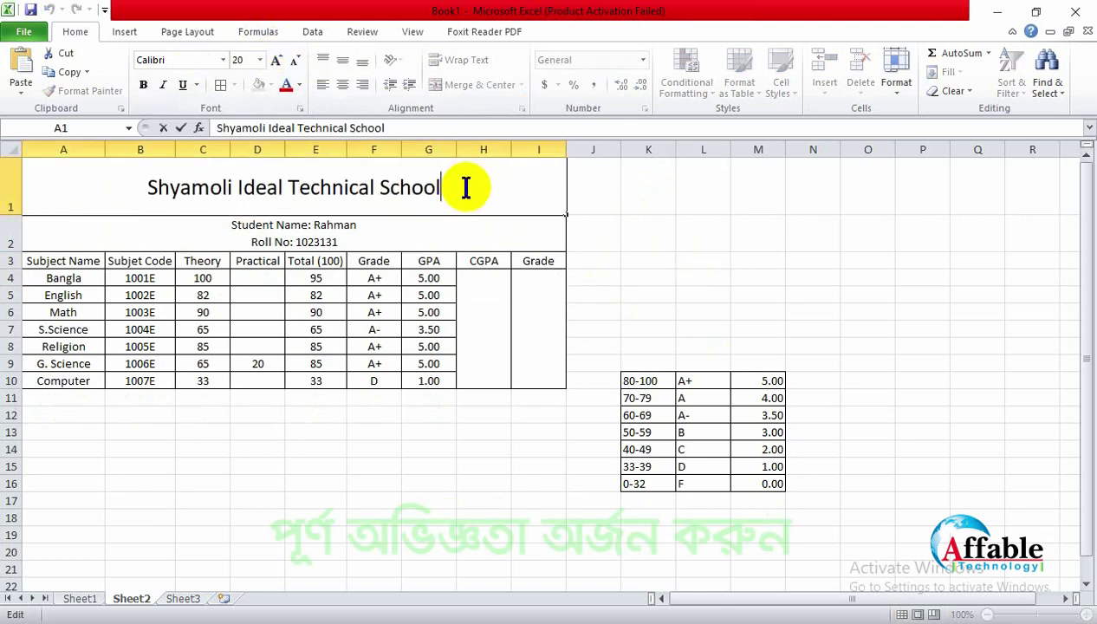
{"action": "key", "text": "alt+Return"}
{"action": "type", "text": "Mark S"}
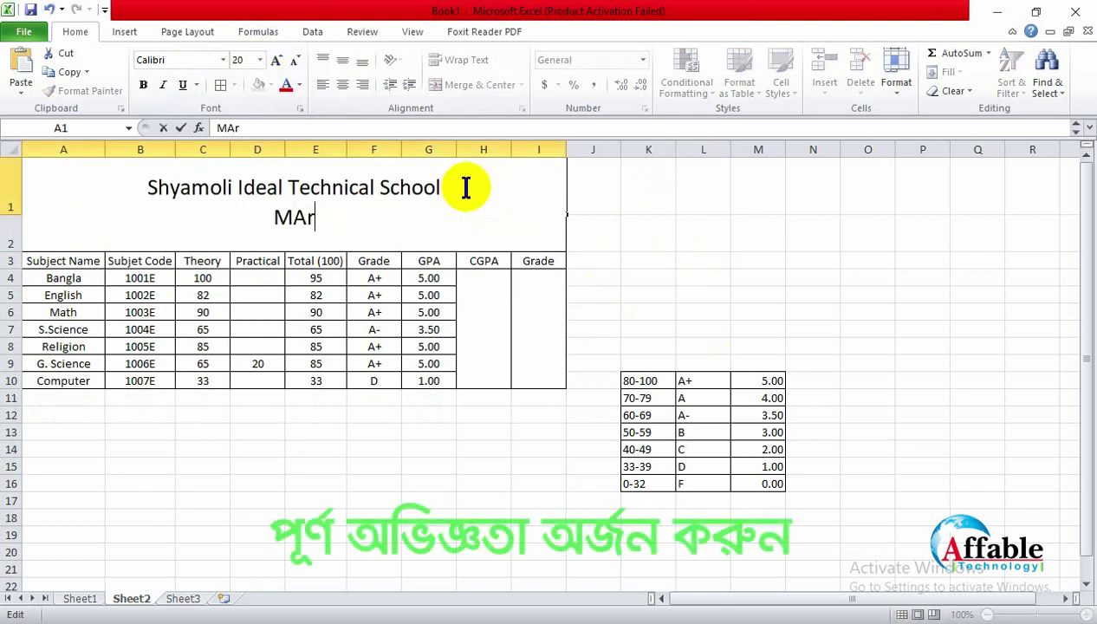
{"action": "type", "text": "heet"}
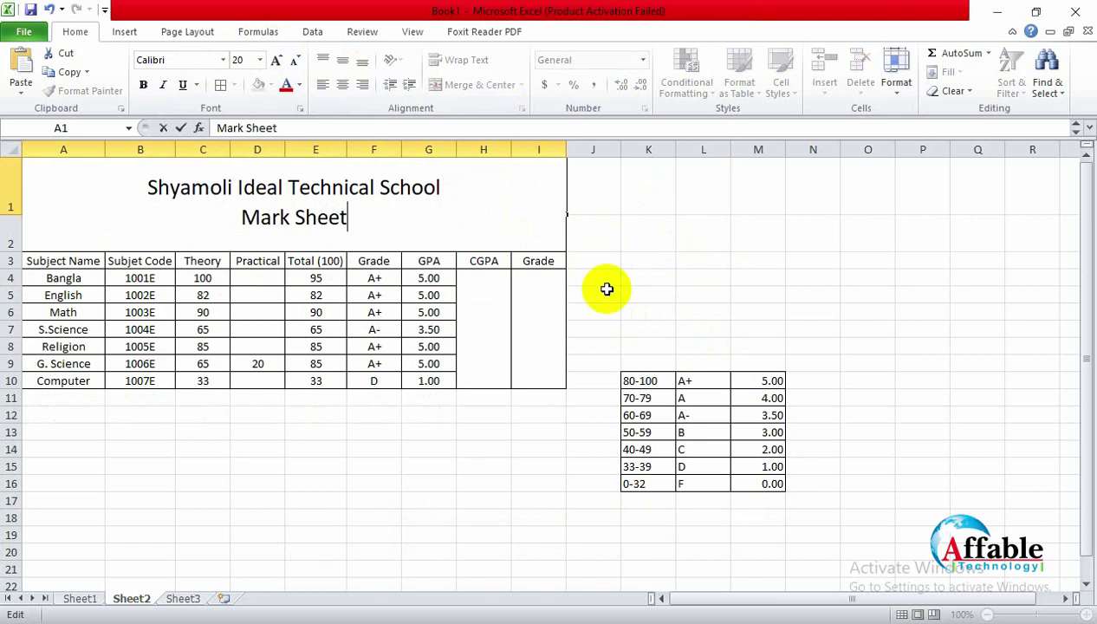
{"action": "key", "text": "alt+Return"}
{"action": "type", "text": "Cla"}
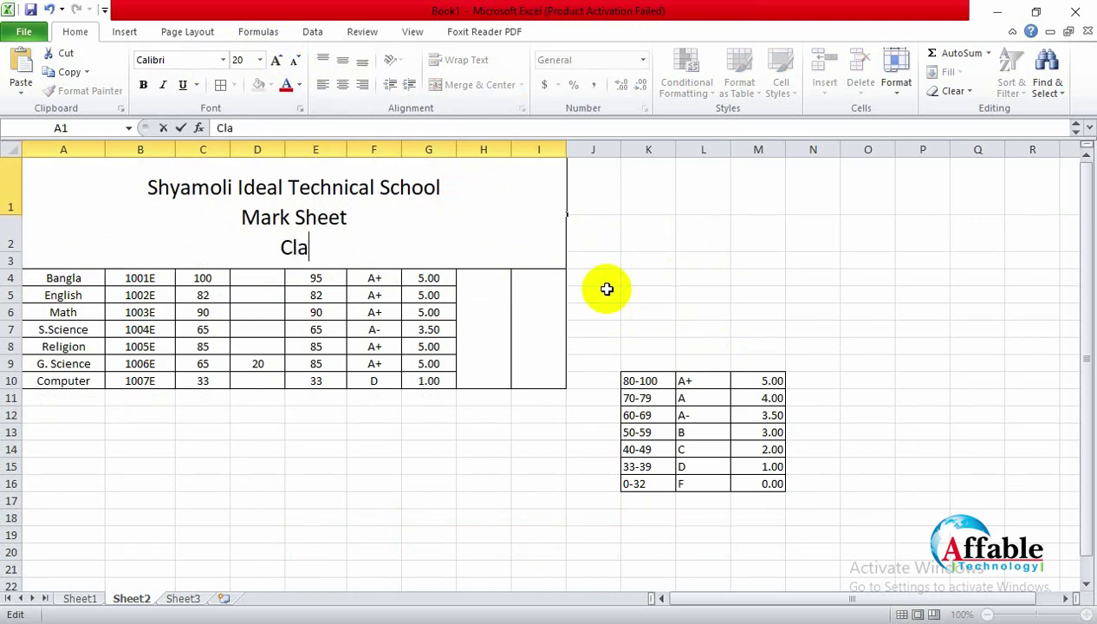
{"action": "type", "text": "ss "}
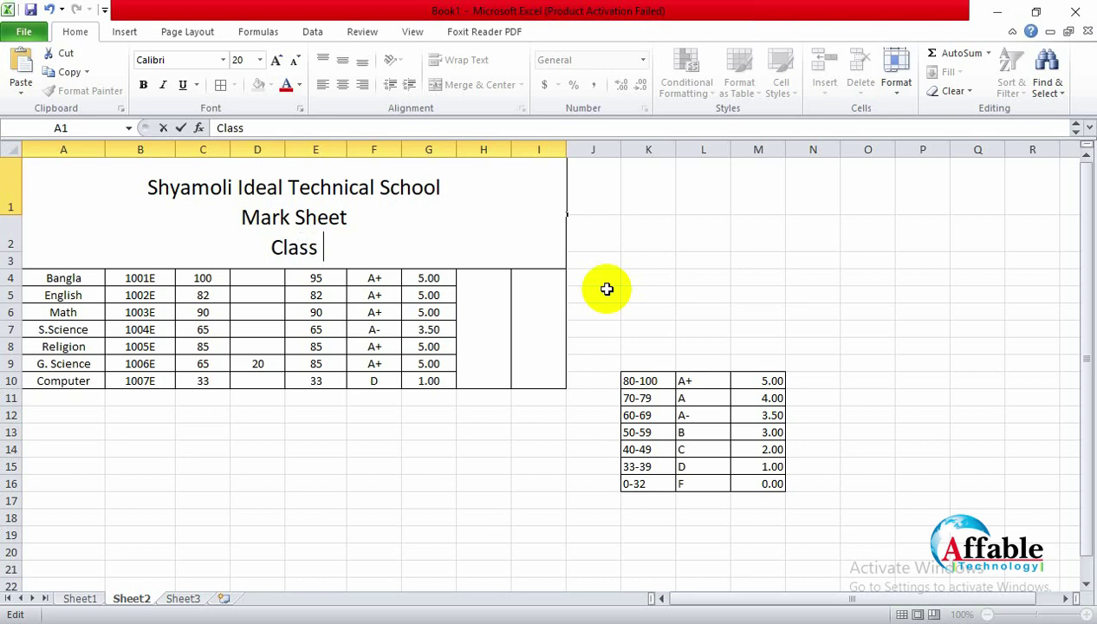
{"action": "type", "text": "V"}
{"action": "left_click", "coordinate": [668, 246]}
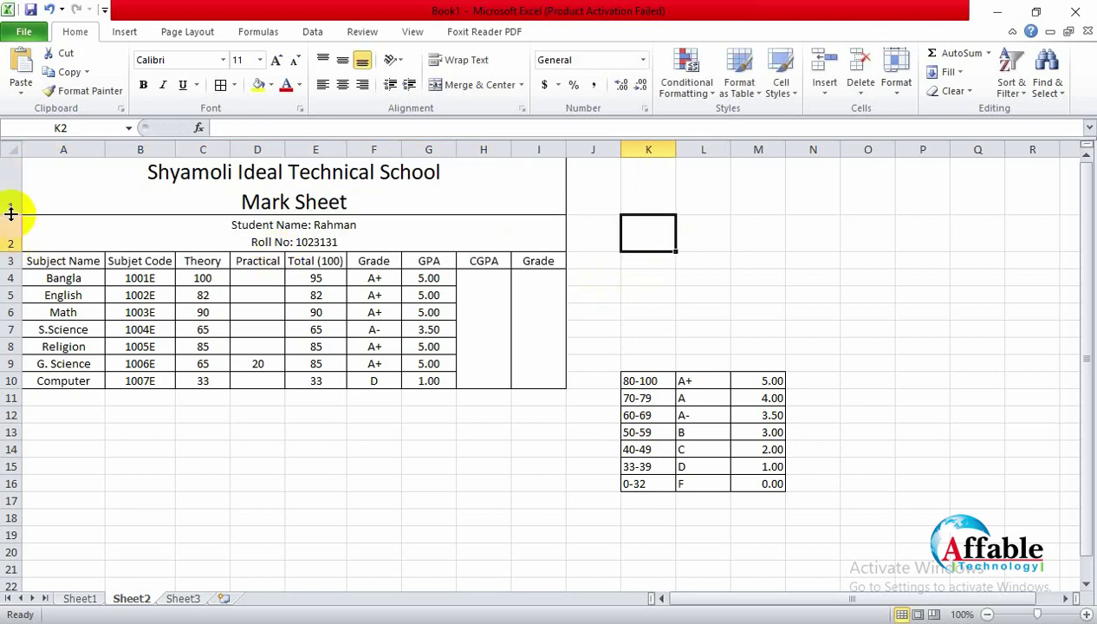
Step: Heighten row 1 for the three title lines and move the grade scale table to K3:M9
{"action": "left_click_drag", "start_coordinate": [11, 212], "coordinate": [18, 277]}
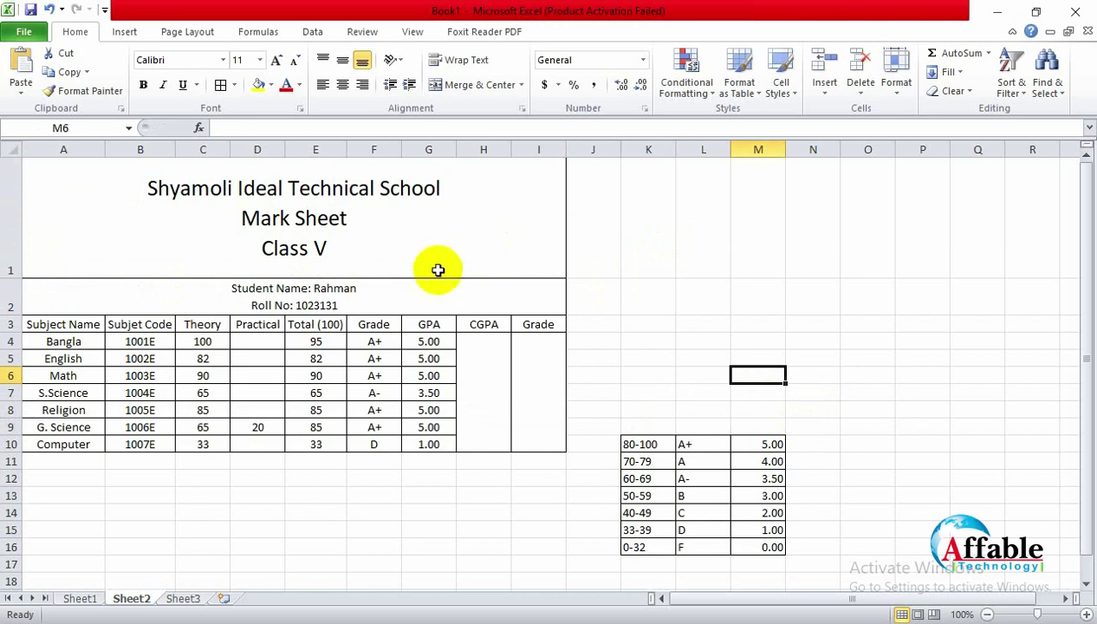
{"action": "left_click", "coordinate": [471, 294]}
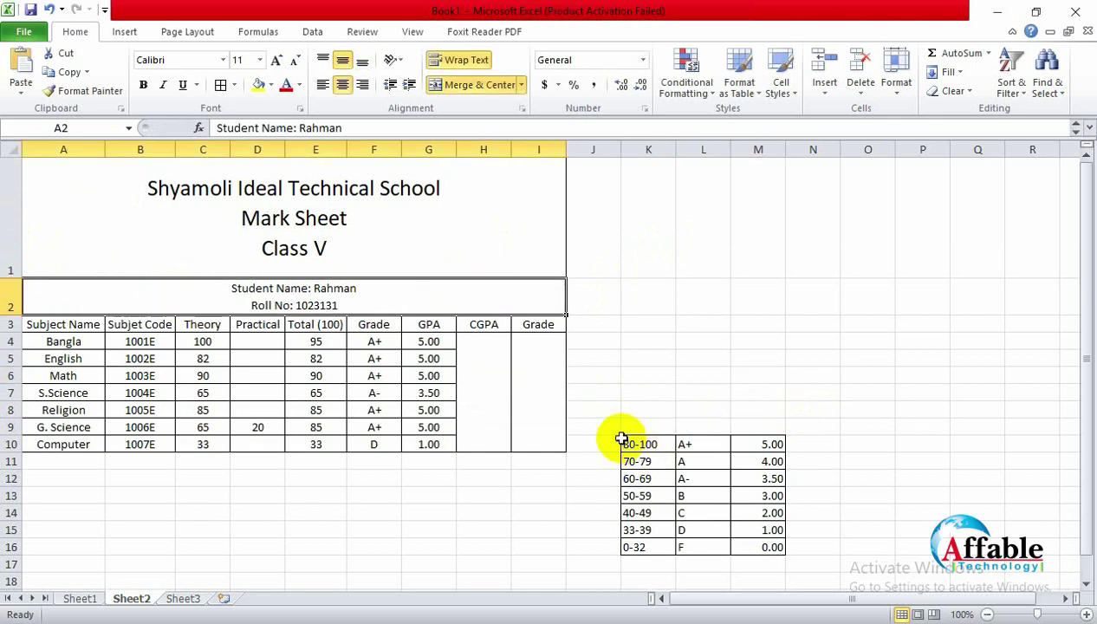
{"action": "left_click_drag", "start_coordinate": [632, 442], "coordinate": [771, 549]}
{"action": "key", "text": "ctrl+c"}
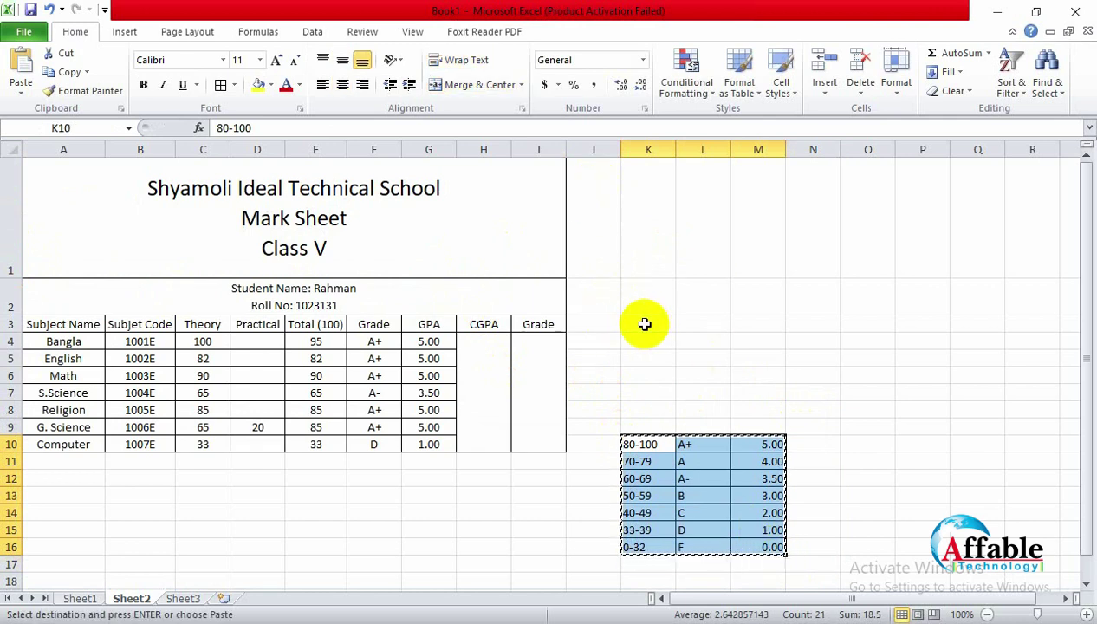
{"action": "left_click_drag", "start_coordinate": [641, 324], "coordinate": [748, 419]}
{"action": "key", "text": "Return"}
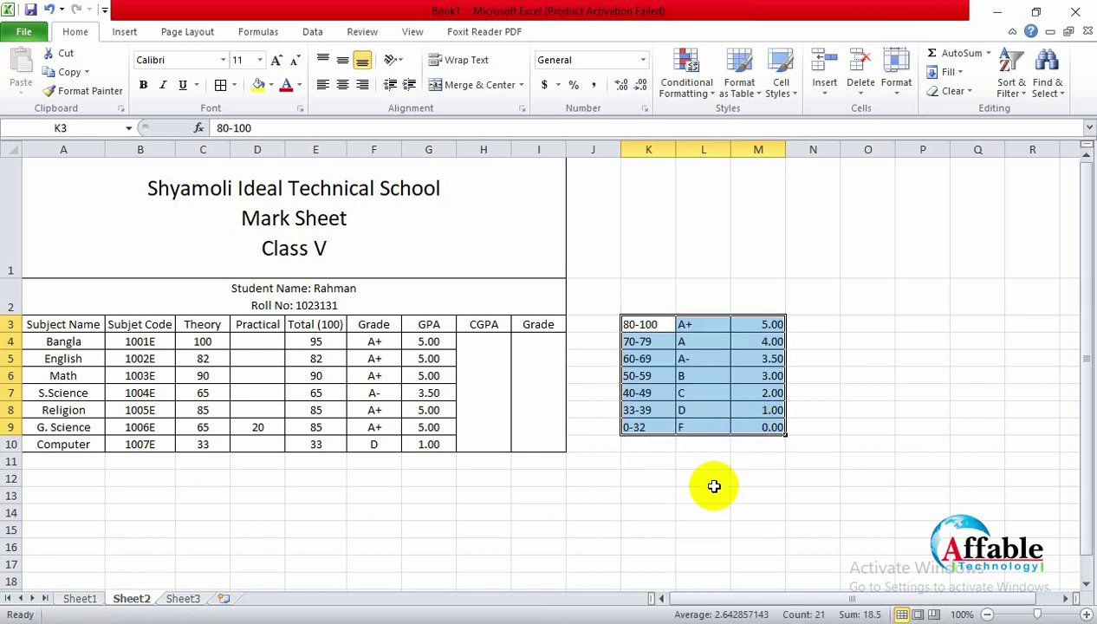
{"action": "left_click", "coordinate": [702, 495]}
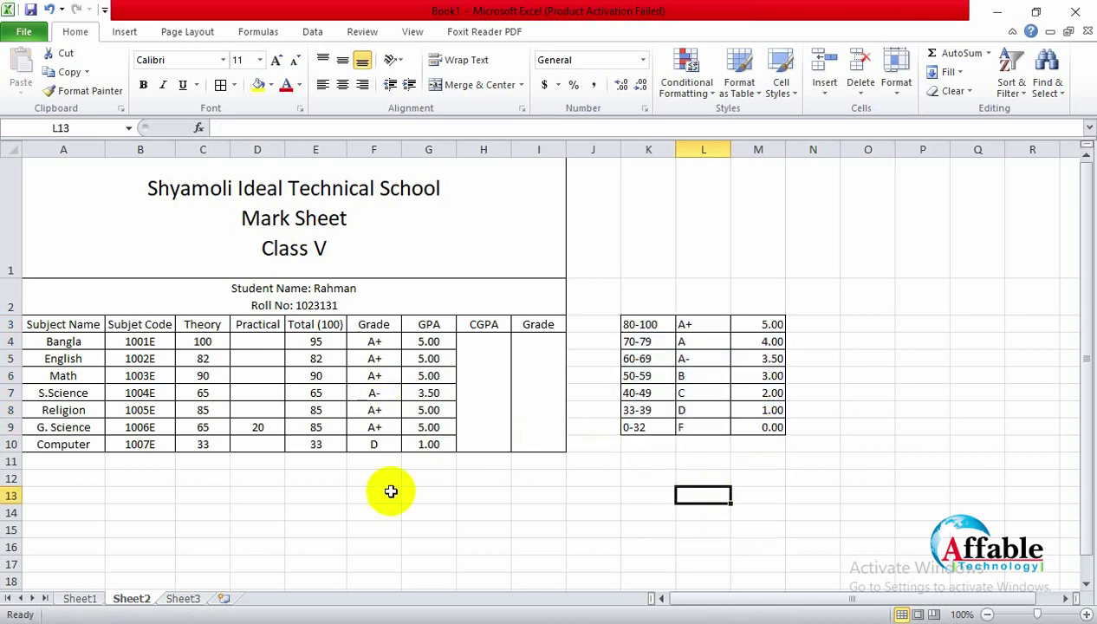
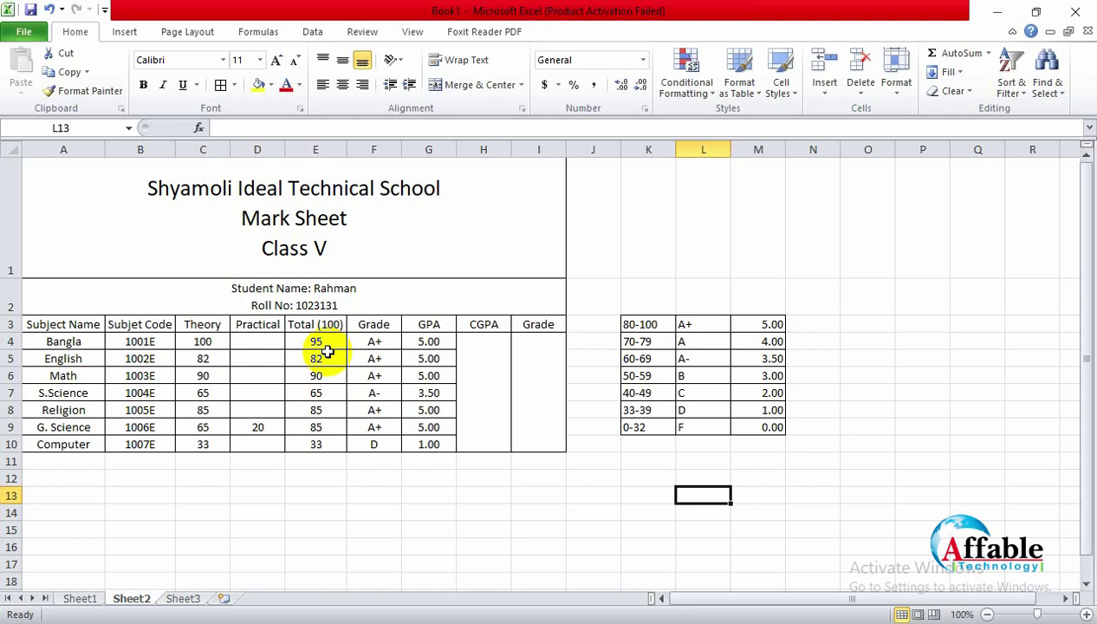
Step: Open a new blank workbook, try selecting ranges, and switch between Sheet1 and Sheet2
{"action": "key", "text": "ctrl+n"}
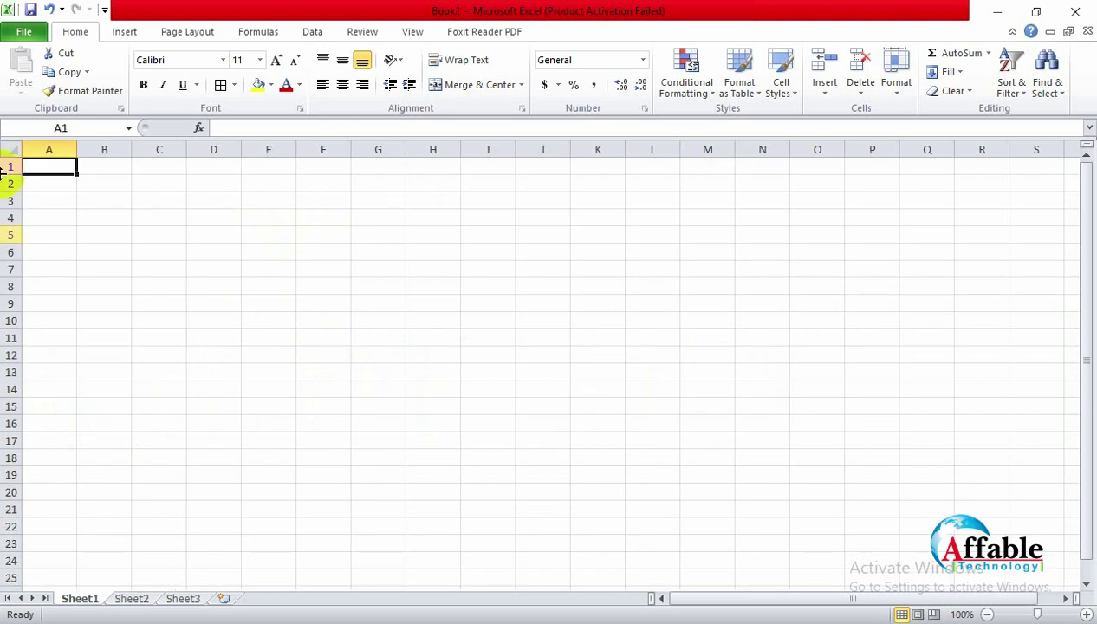
{"action": "left_click", "coordinate": [51, 183]}
{"action": "left_click_drag", "start_coordinate": [48, 183], "coordinate": [39, 471]}
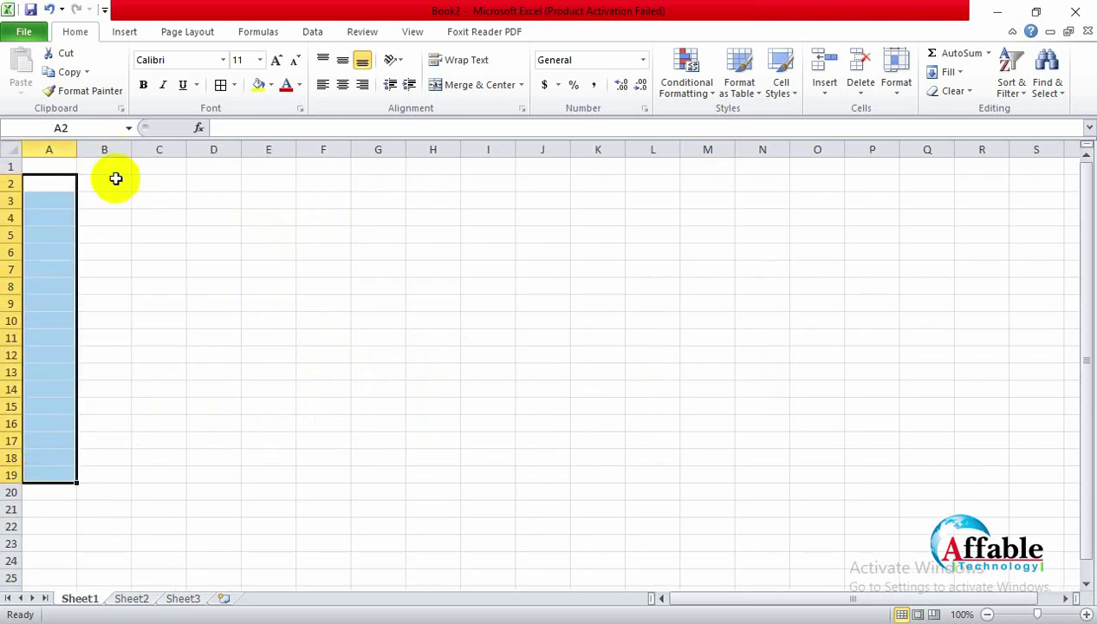
{"action": "left_click_drag", "start_coordinate": [104, 183], "coordinate": [98, 453]}
{"action": "left_click", "coordinate": [169, 458]}
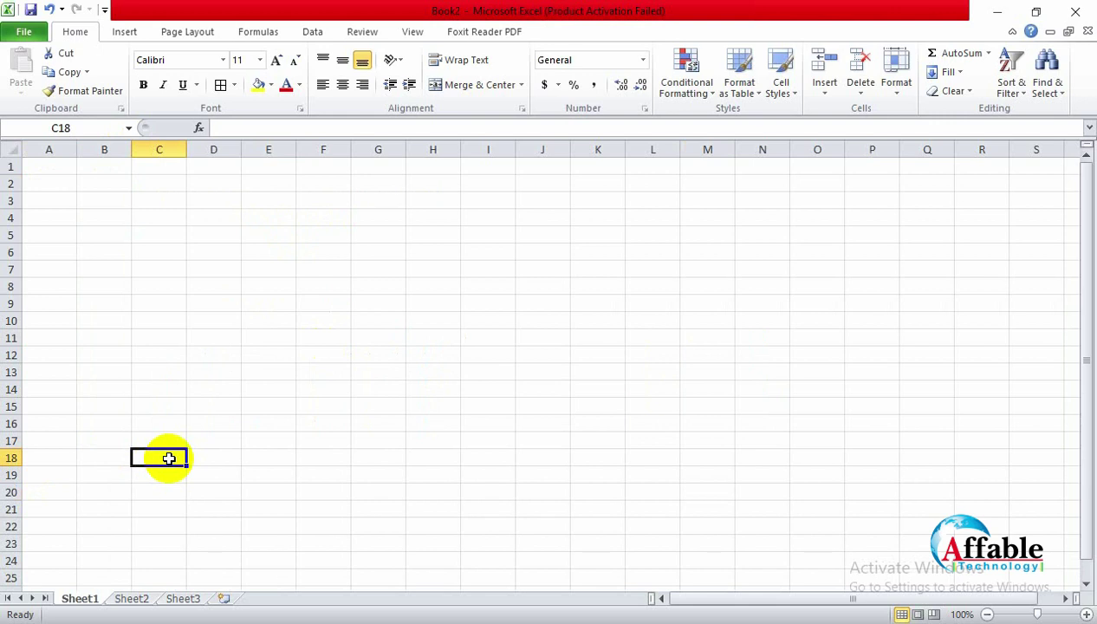
{"action": "left_click", "coordinate": [135, 601]}
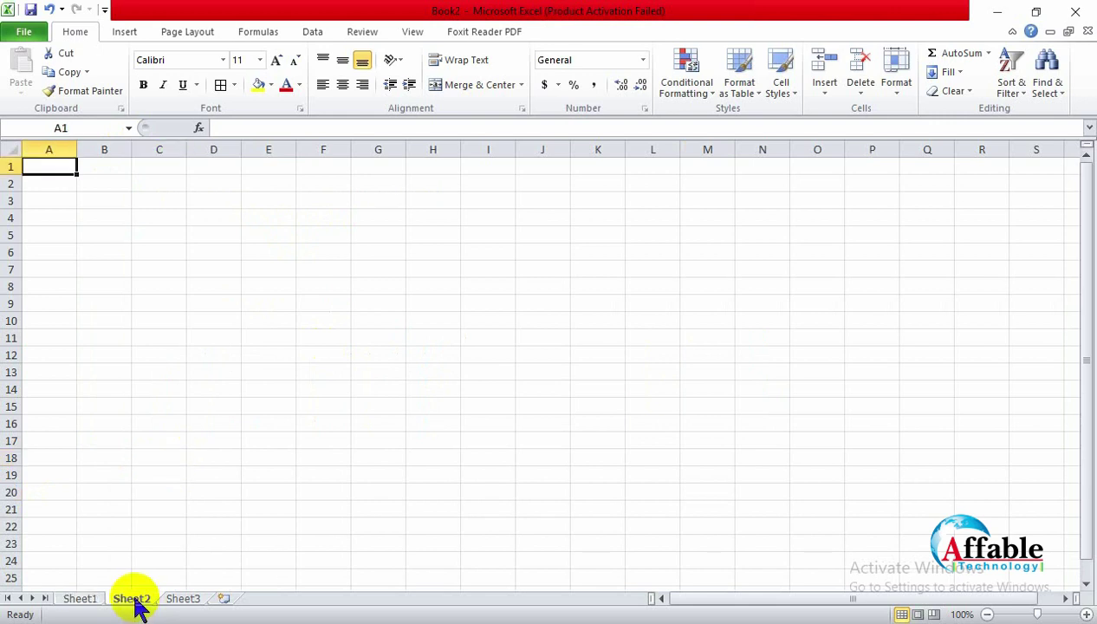
{"action": "left_click", "coordinate": [80, 599]}
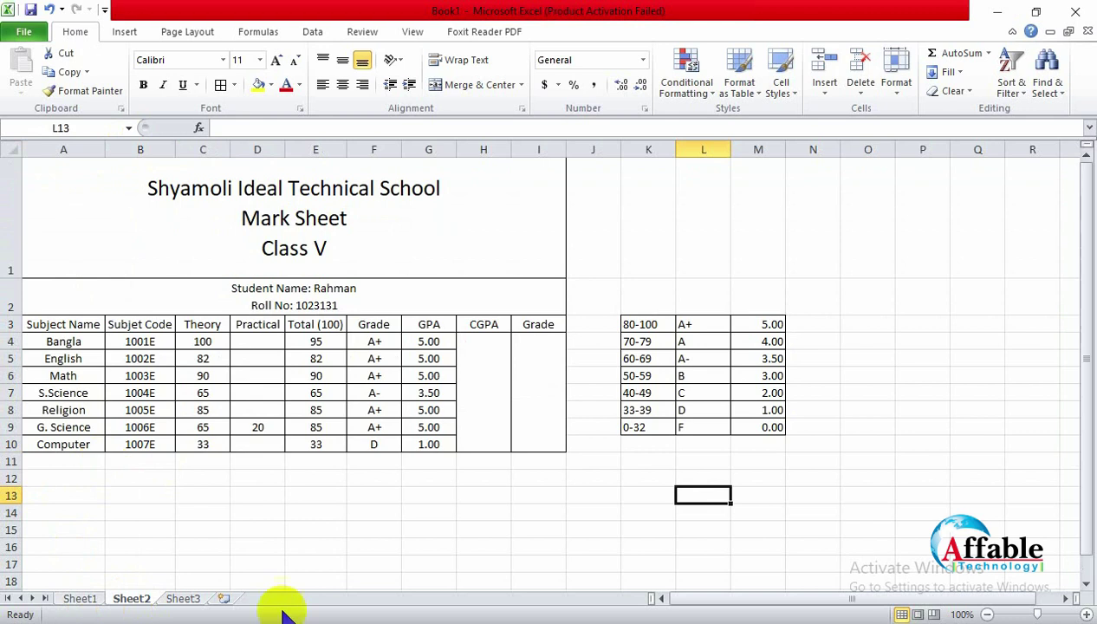
Step: Review the mark sheet's G4 GPA formula, the C4 Theory mark and the merged CGPA cell
{"action": "left_click", "coordinate": [338, 460]}
{"action": "left_click", "coordinate": [385, 529]}
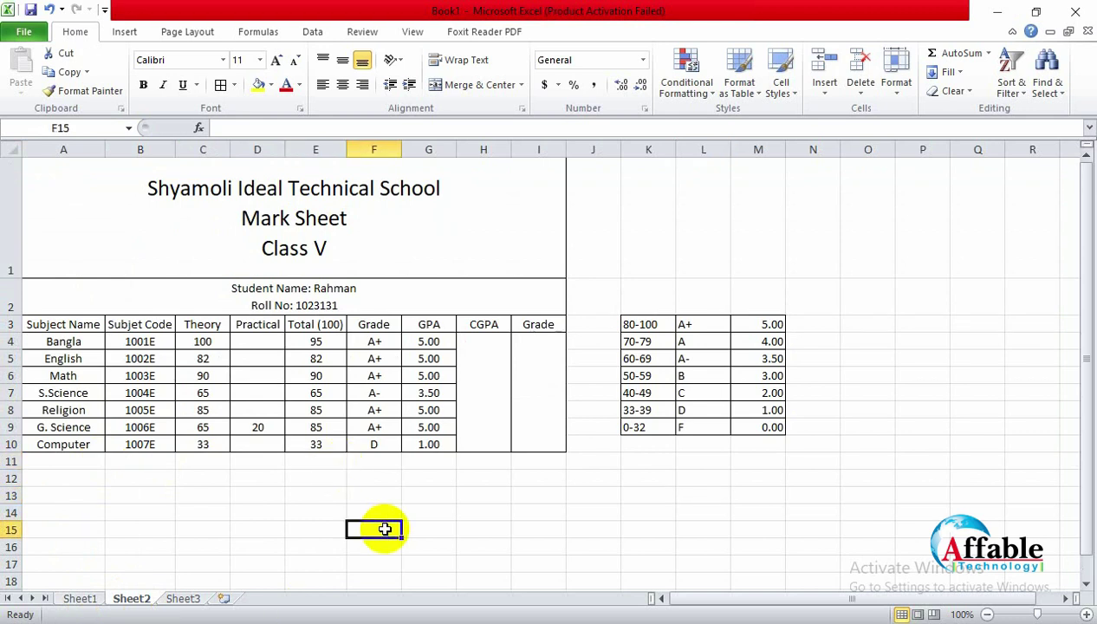
{"action": "left_click", "coordinate": [485, 395]}
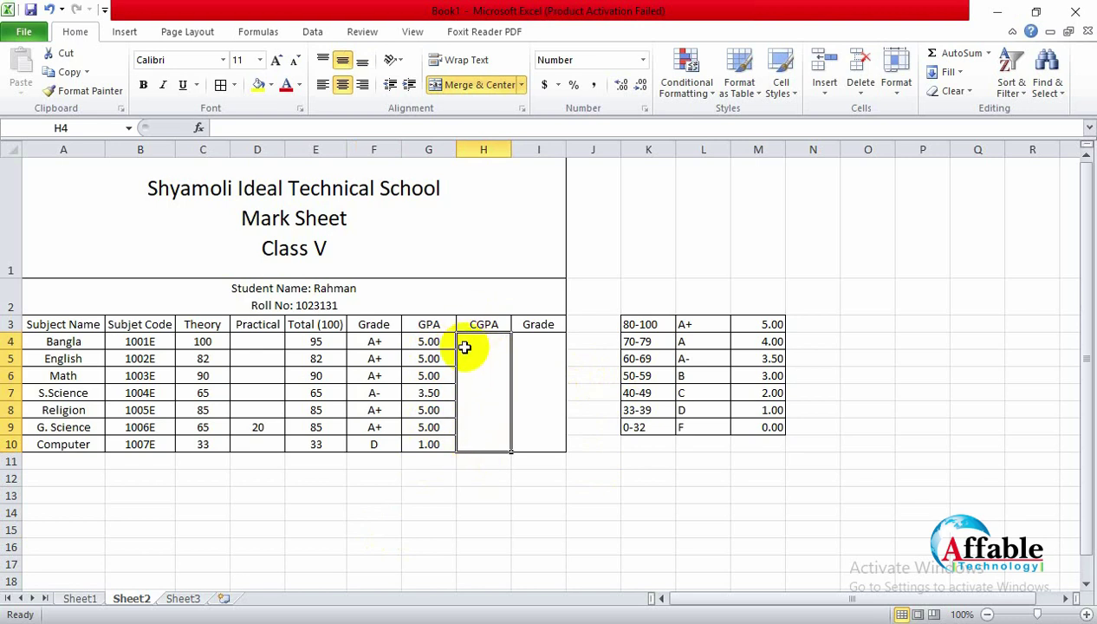
{"action": "left_click", "coordinate": [430, 343]}
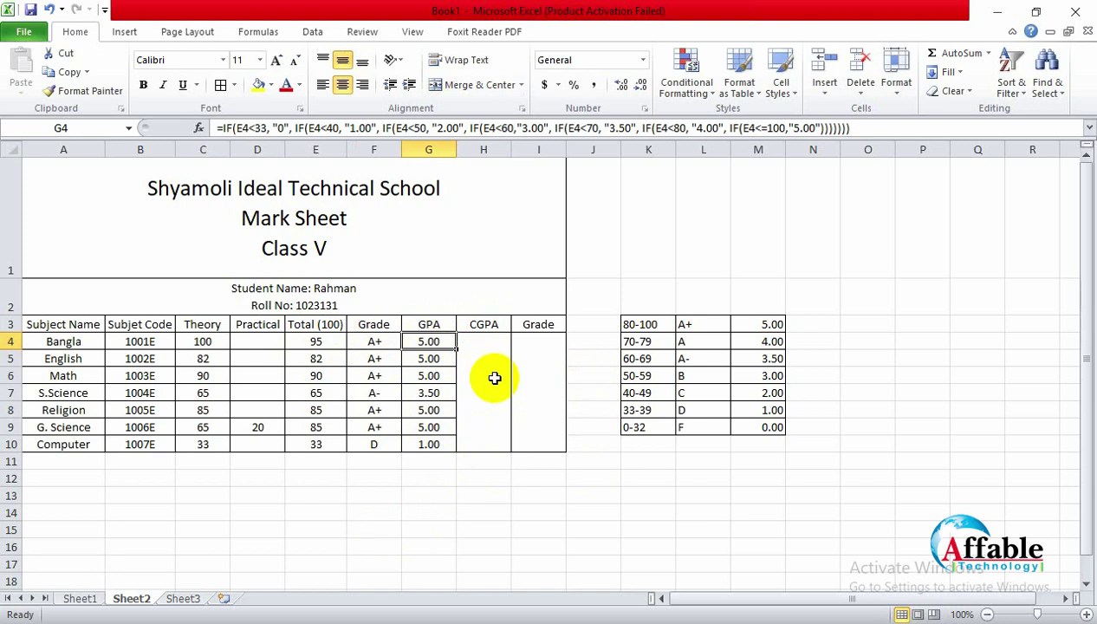
{"action": "left_click", "coordinate": [211, 342]}
{"action": "left_click", "coordinate": [270, 342]}
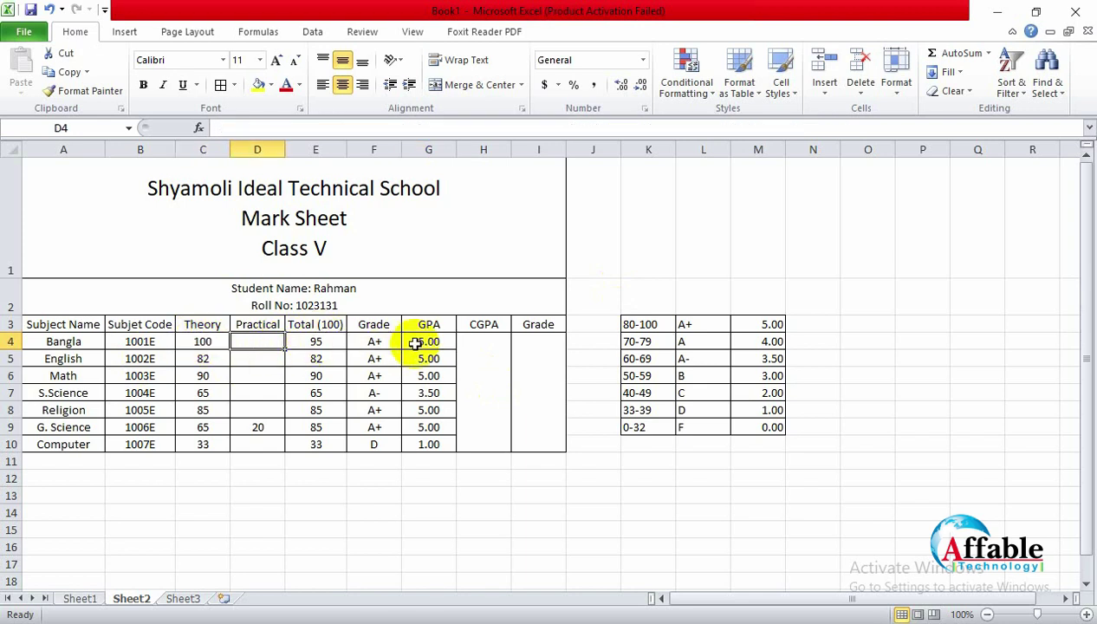
{"action": "left_click", "coordinate": [483, 381]}
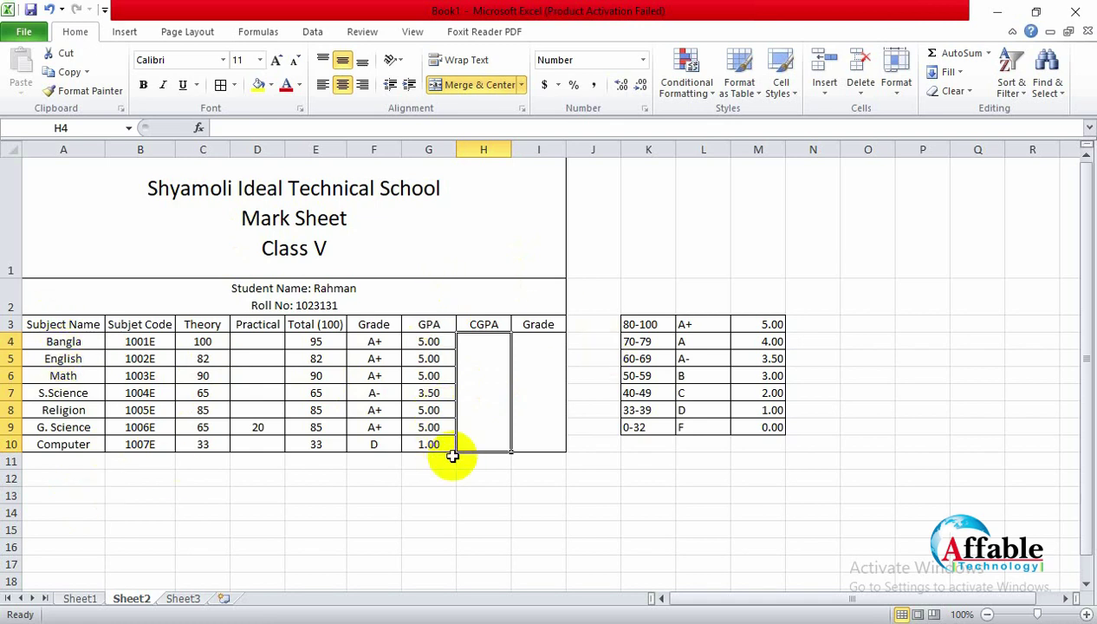
{"action": "left_click", "coordinate": [487, 476]}
Step: Enter =sum(G4+G5+G6+G7+G8+G9+G10)/7 in the merged CGPA cell, giving 4.21
{"action": "left_click", "coordinate": [486, 378]}
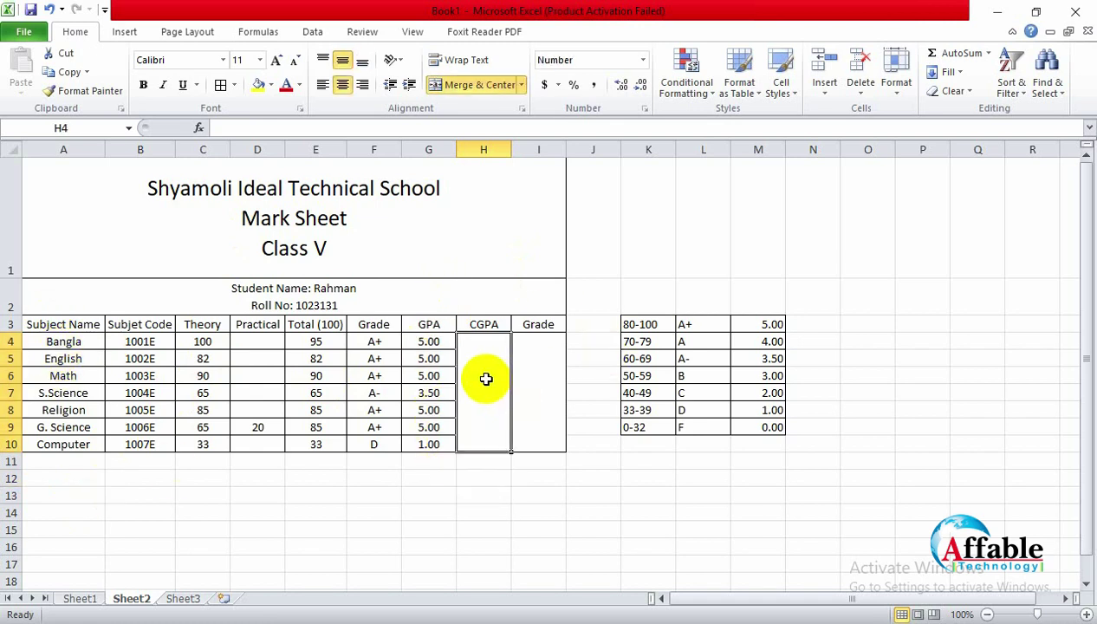
{"action": "type", "text": "="}
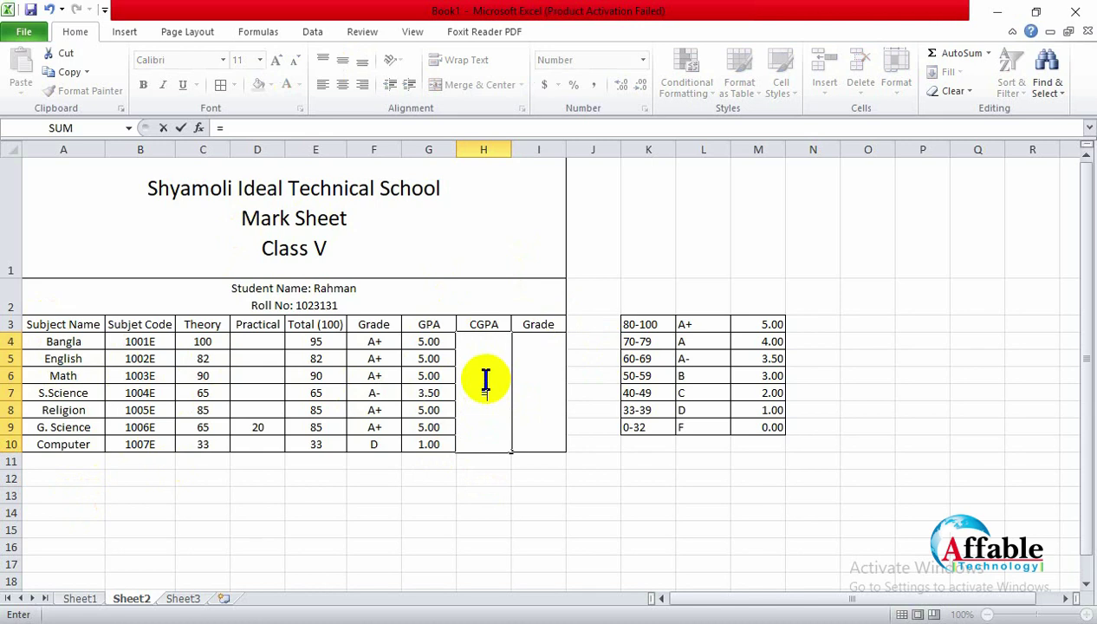
{"action": "type", "text": "su"}
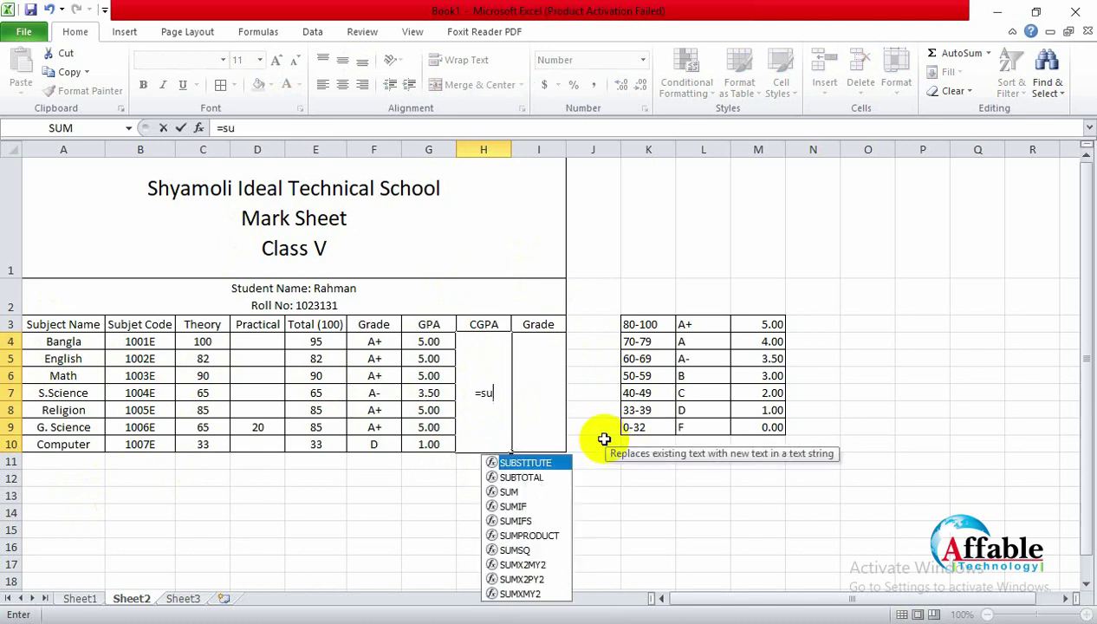
{"action": "type", "text": "m("}
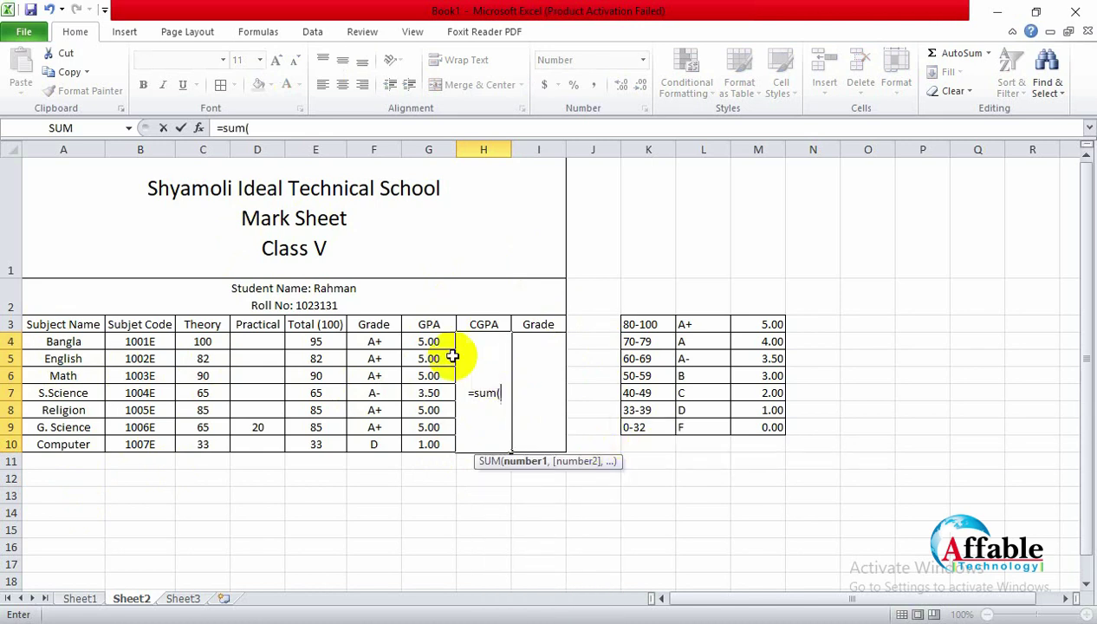
{"action": "left_click", "coordinate": [441, 344]}
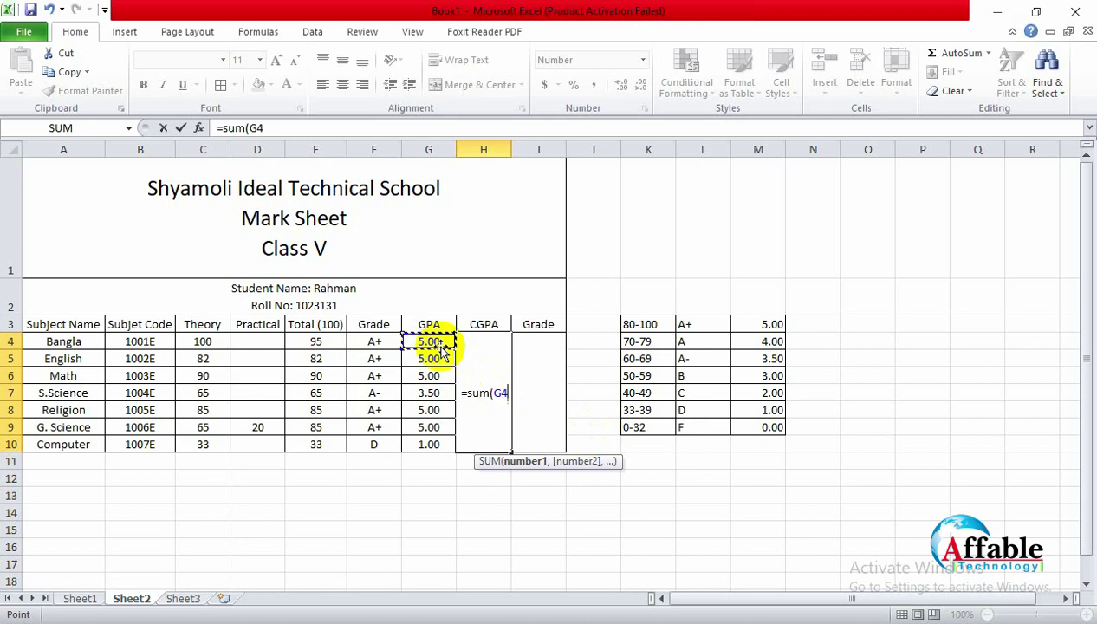
{"action": "type", "text": "+"}
{"action": "left_click", "coordinate": [430, 358]}
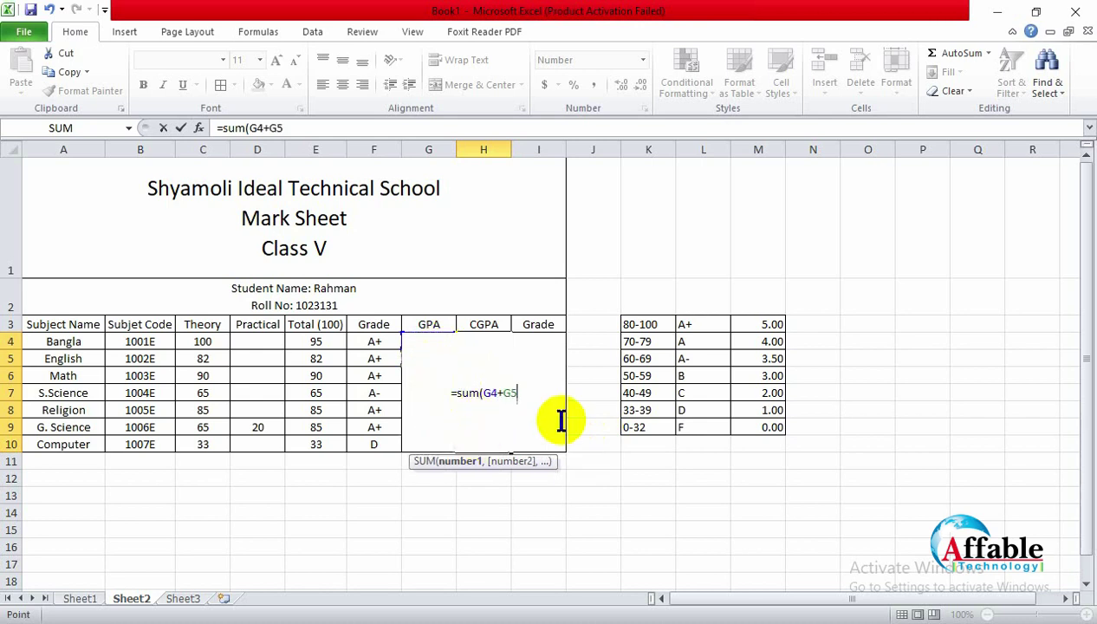
{"action": "type", "text": "+"}
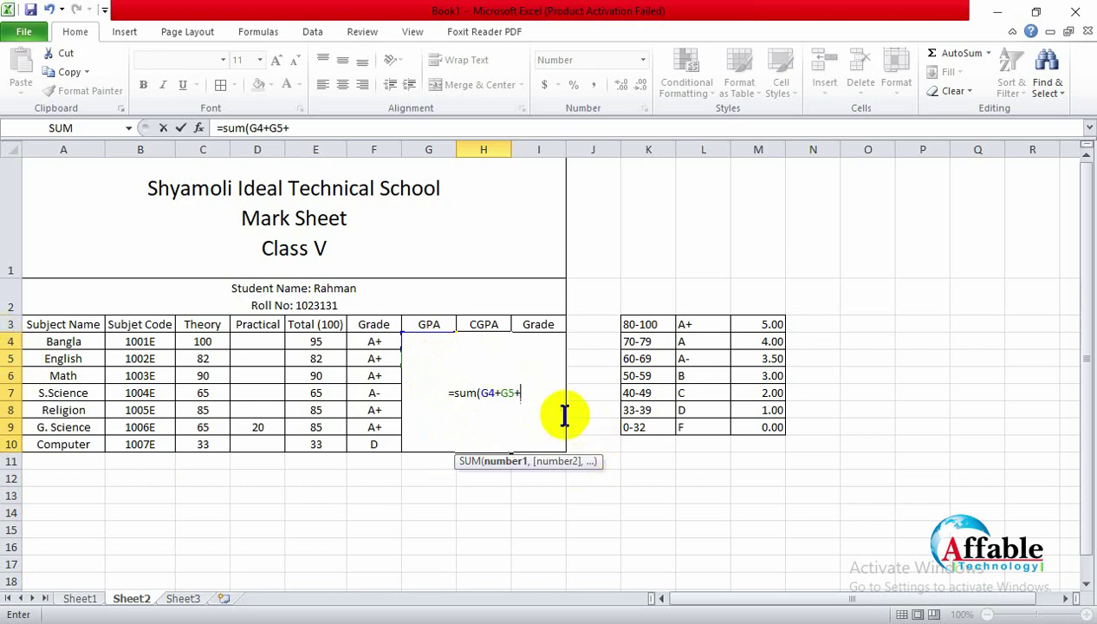
{"action": "type", "text": "G^"}
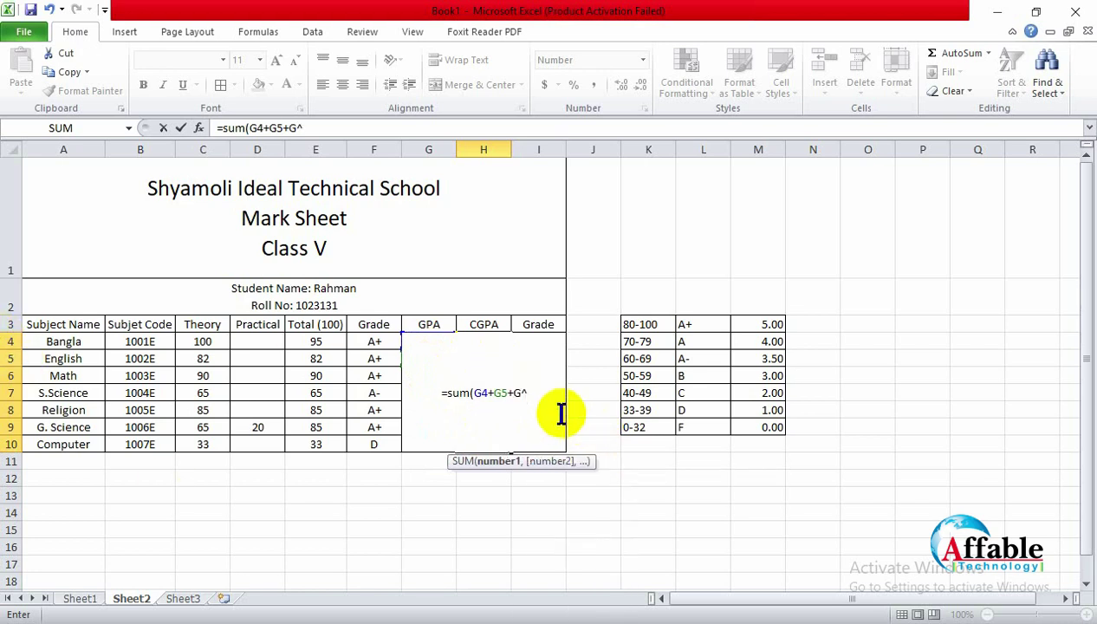
{"action": "key", "text": "BackSpace"}
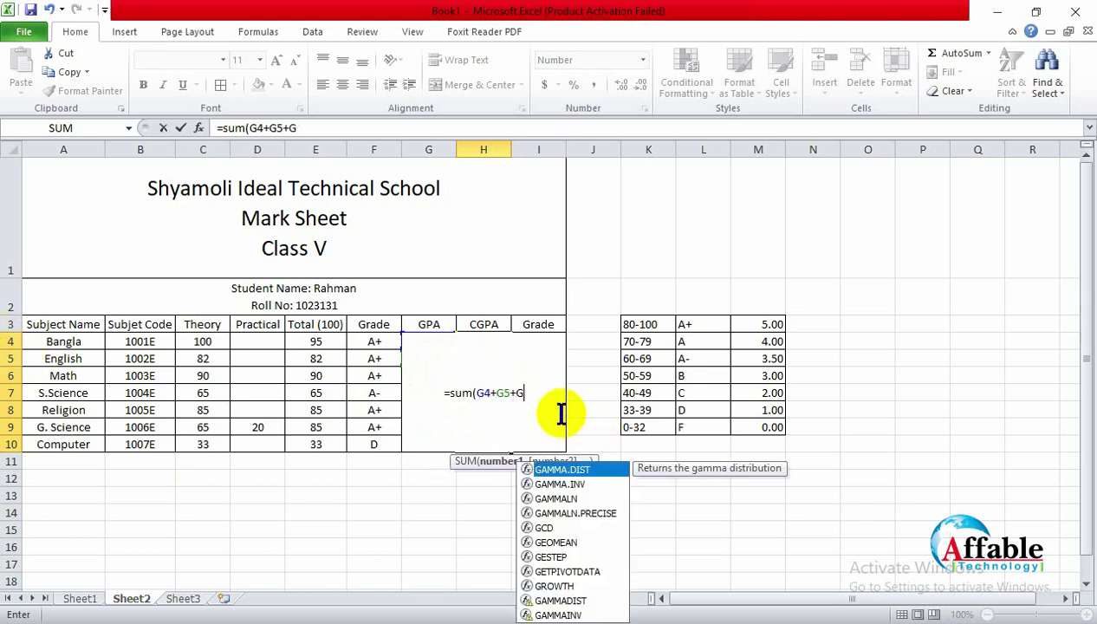
{"action": "type", "text": "6+g"}
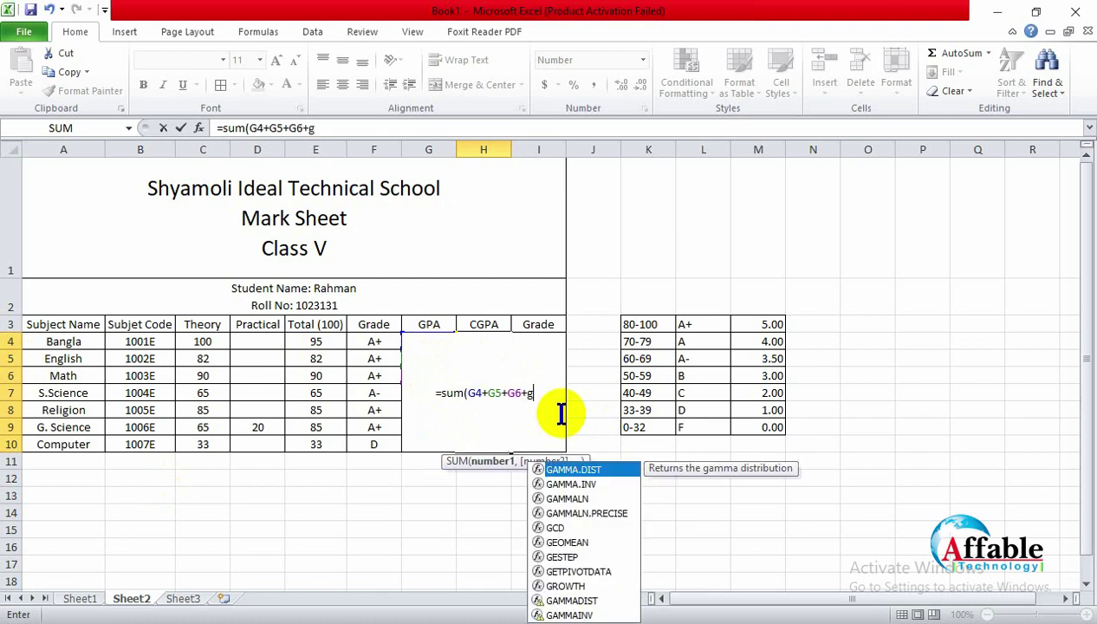
{"action": "type", "text": "8"}
{"action": "key", "text": "BackSpace"}
{"action": "type", "text": "7"}
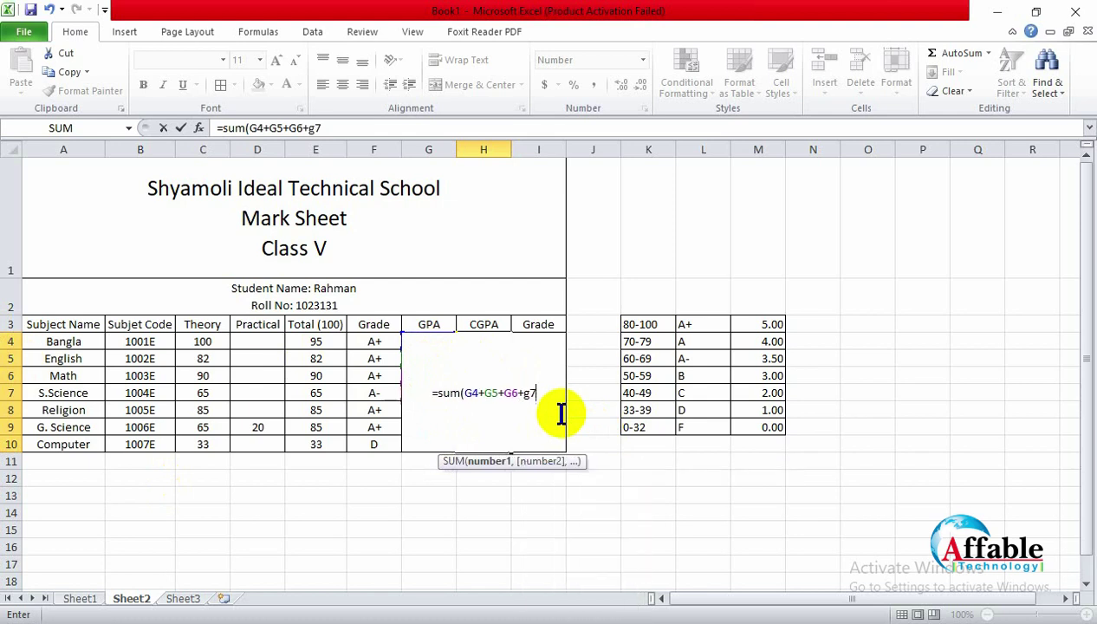
{"action": "type", "text": "+g"}
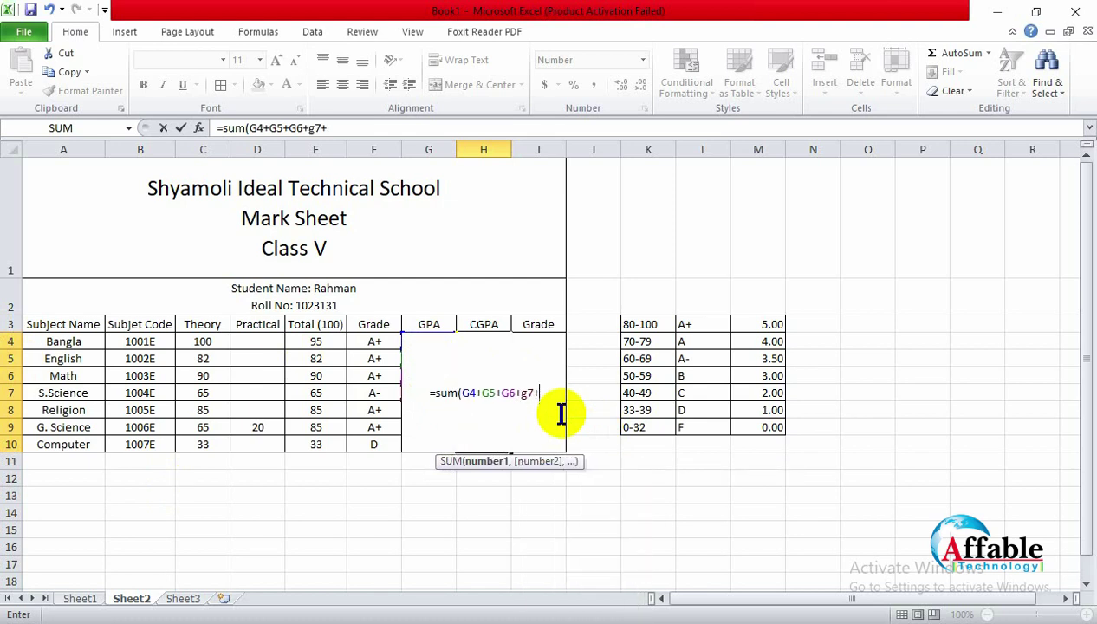
{"action": "type", "text": "8"}
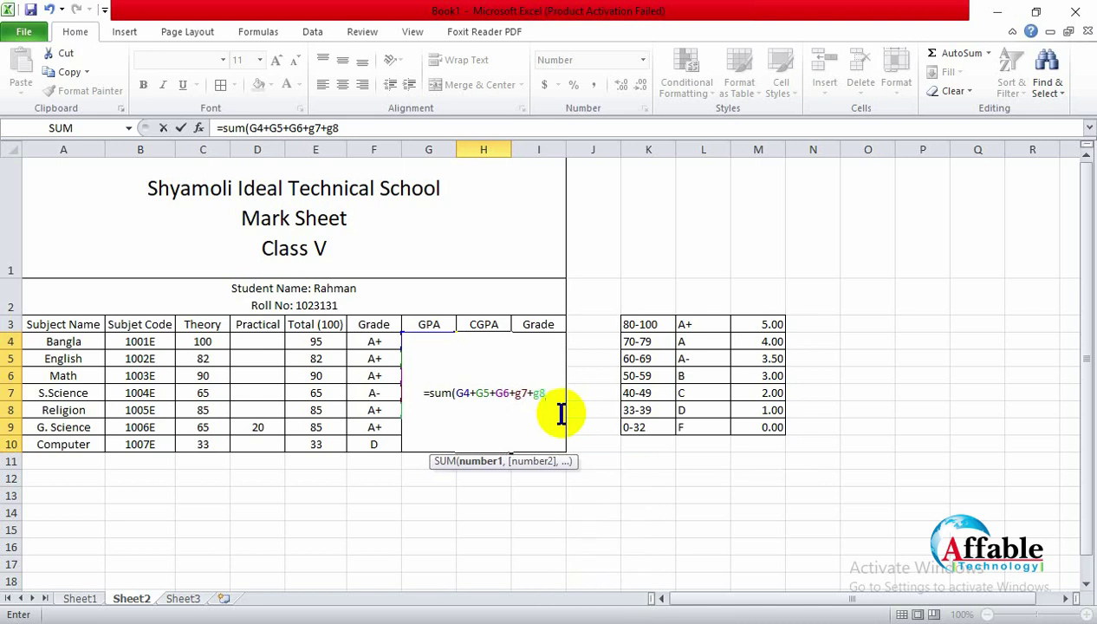
{"action": "type", "text": "+"}
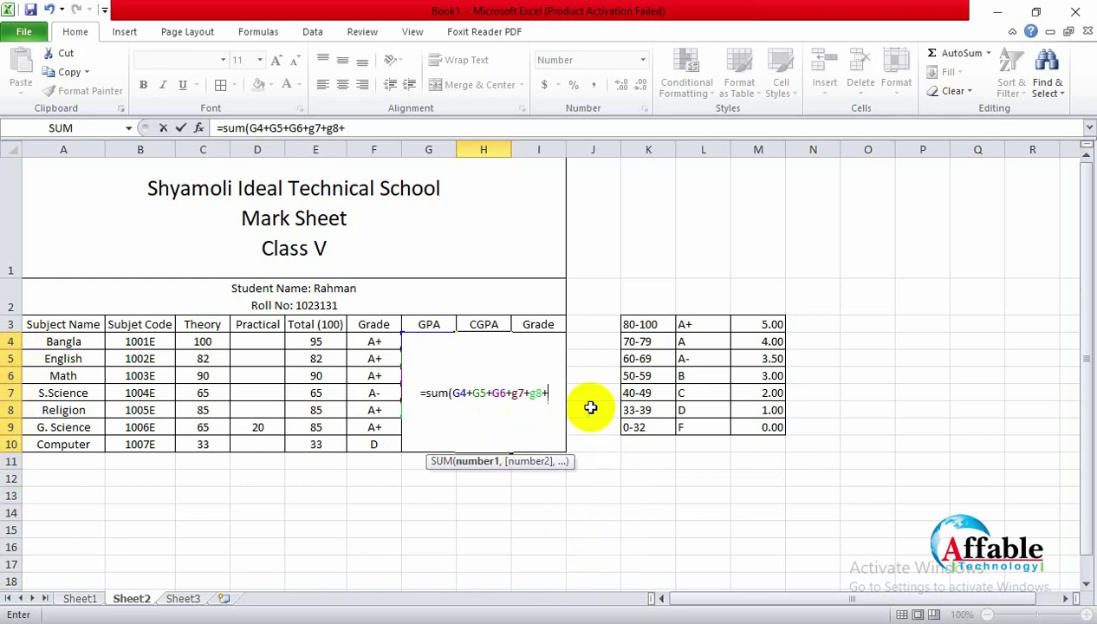
{"action": "type", "text": "g9"}
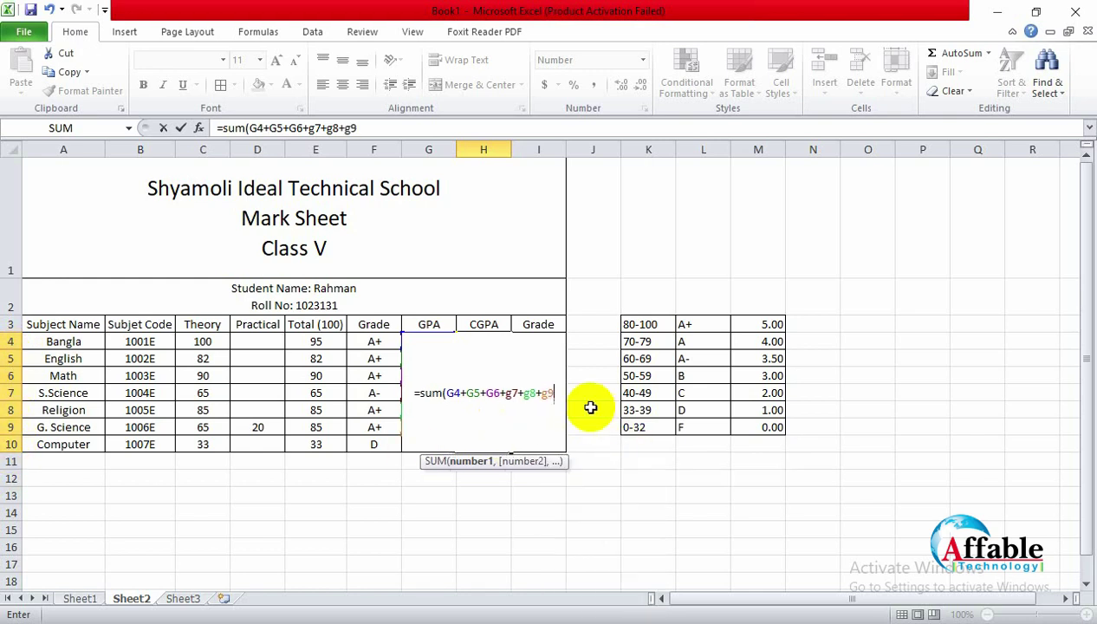
{"action": "type", "text": "+g"}
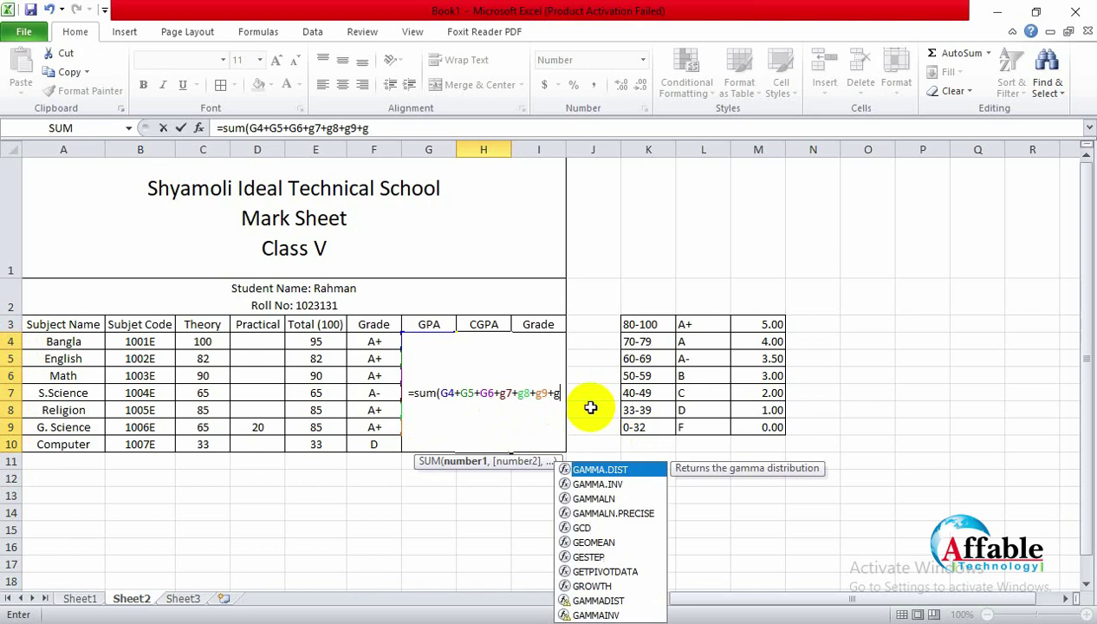
{"action": "type", "text": "10)"}
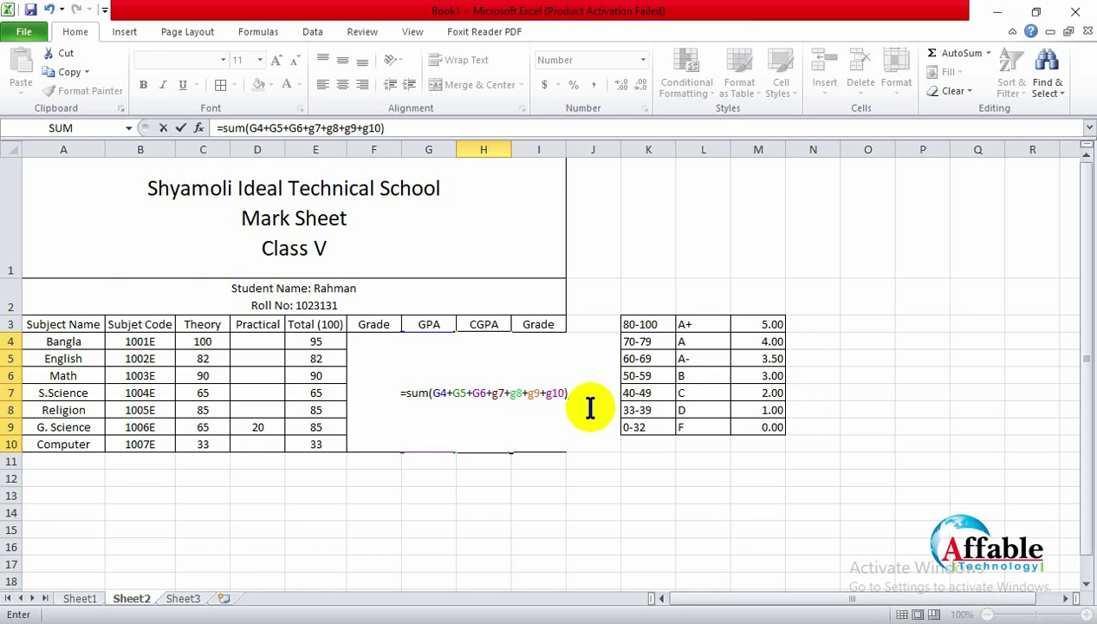
{"action": "type", "text": "/"}
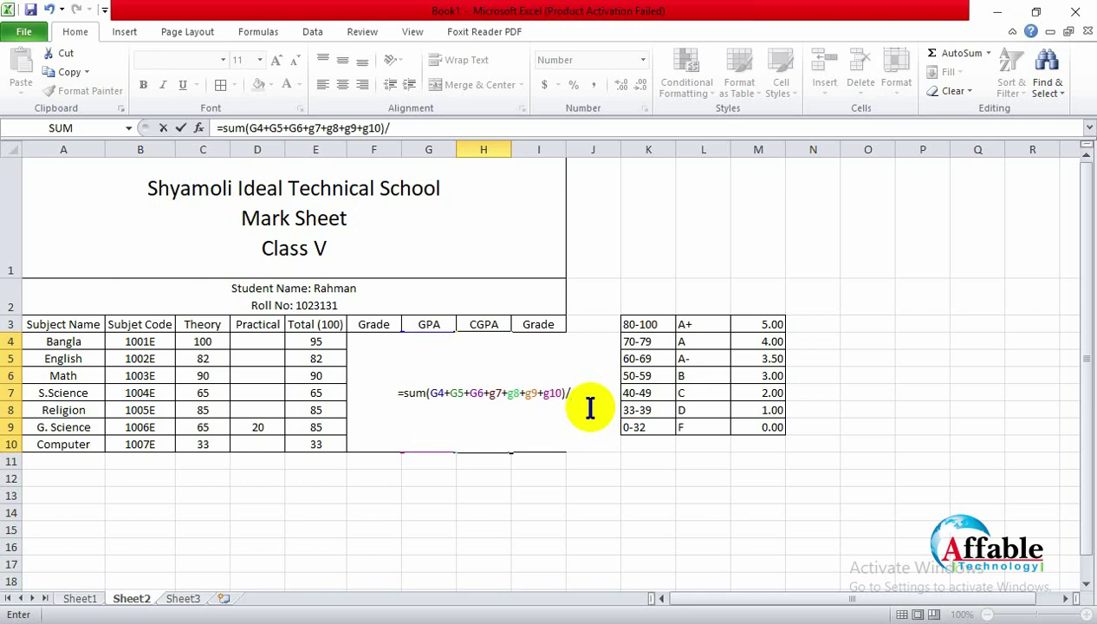
{"action": "type", "text": "7"}
{"action": "key", "text": "Return"}
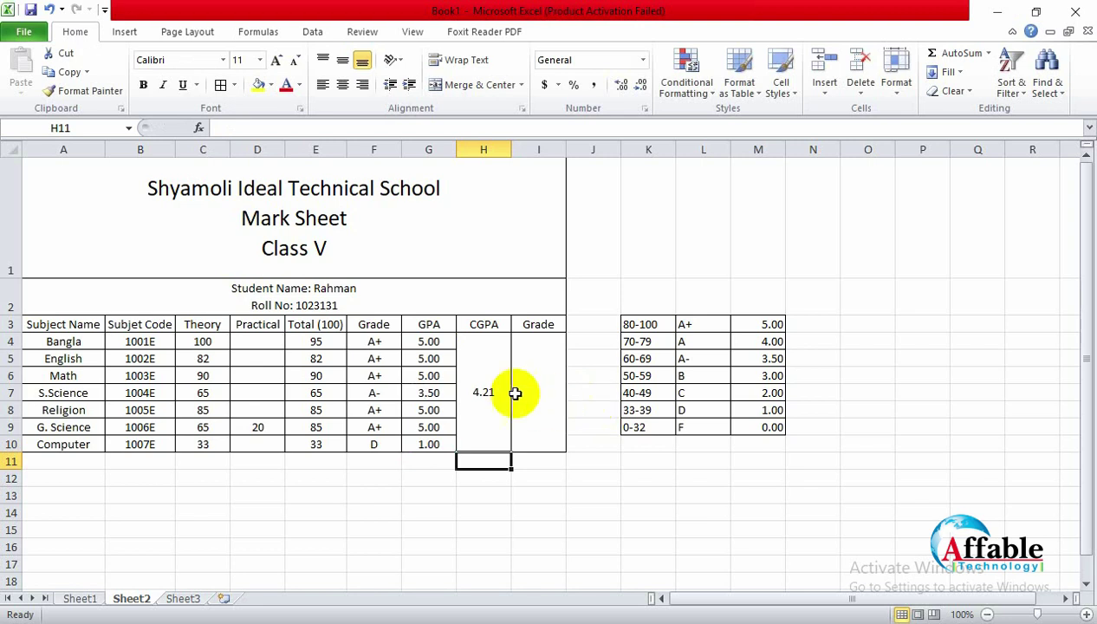
Step: Add one decimal place to the CGPA so it reads 4.214
{"action": "left_click", "coordinate": [489, 390]}
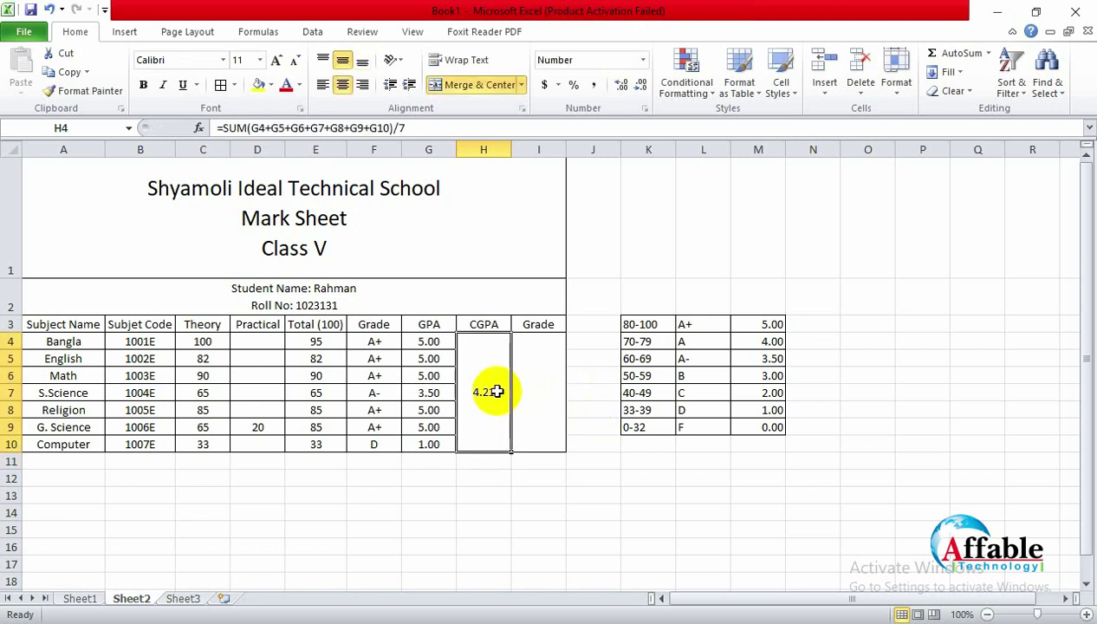
{"action": "left_click", "coordinate": [624, 85]}
{"action": "left_click", "coordinate": [545, 489]}
{"action": "left_click", "coordinate": [489, 407]}
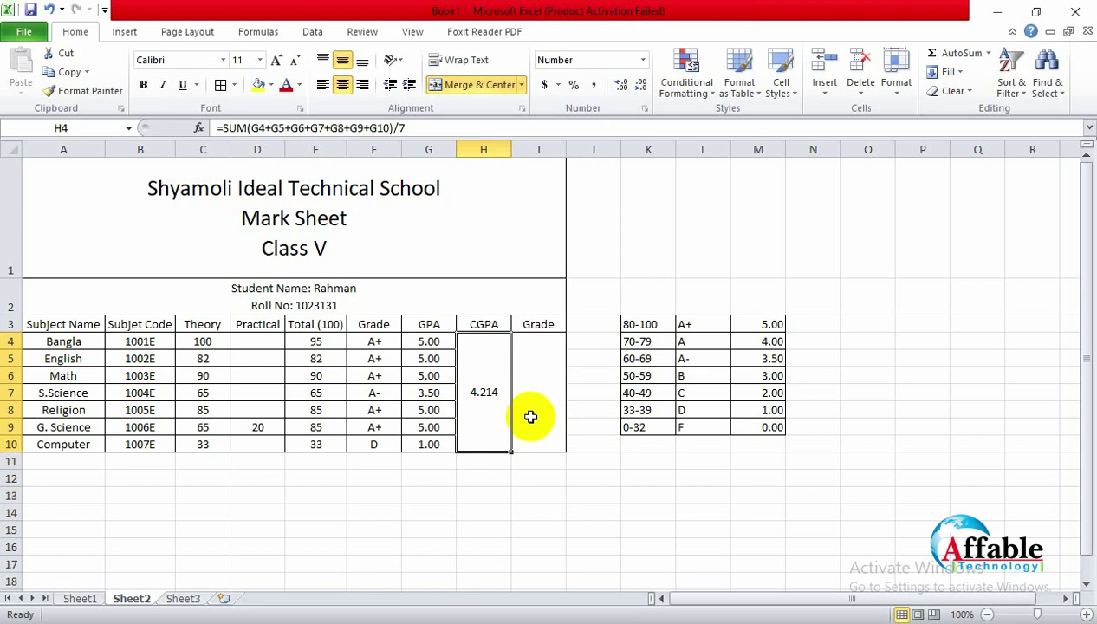
Step: Inspect the empty overall Grade cell and the IF grading formula in F4
{"action": "left_click", "coordinate": [539, 362]}
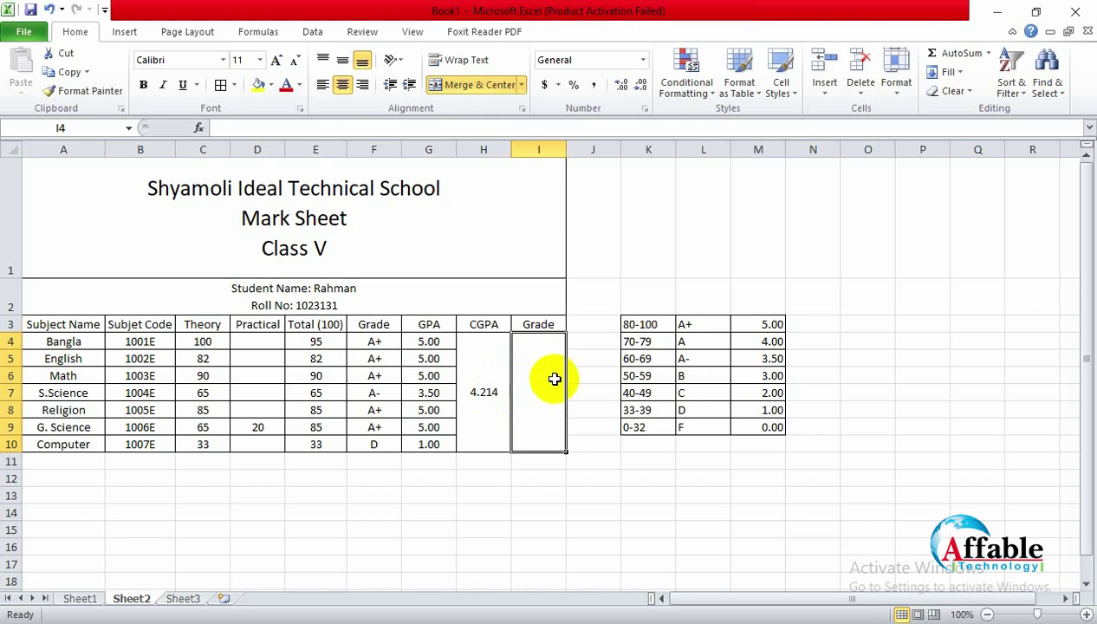
{"action": "left_click", "coordinate": [374, 344]}
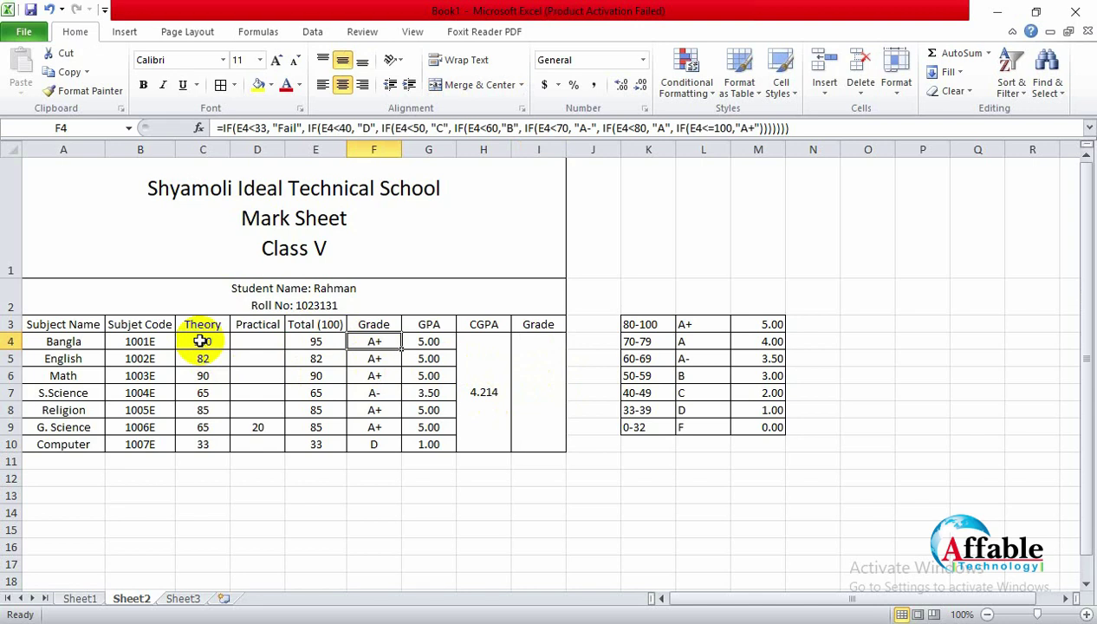
{"action": "left_click", "coordinate": [552, 389]}
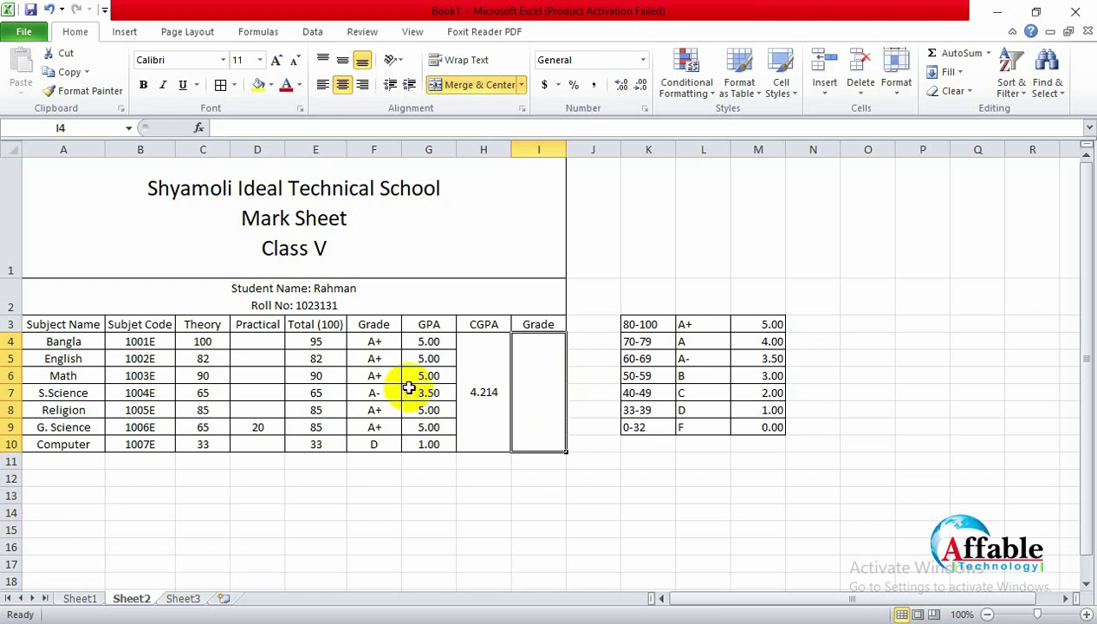
{"action": "left_click", "coordinate": [489, 398]}
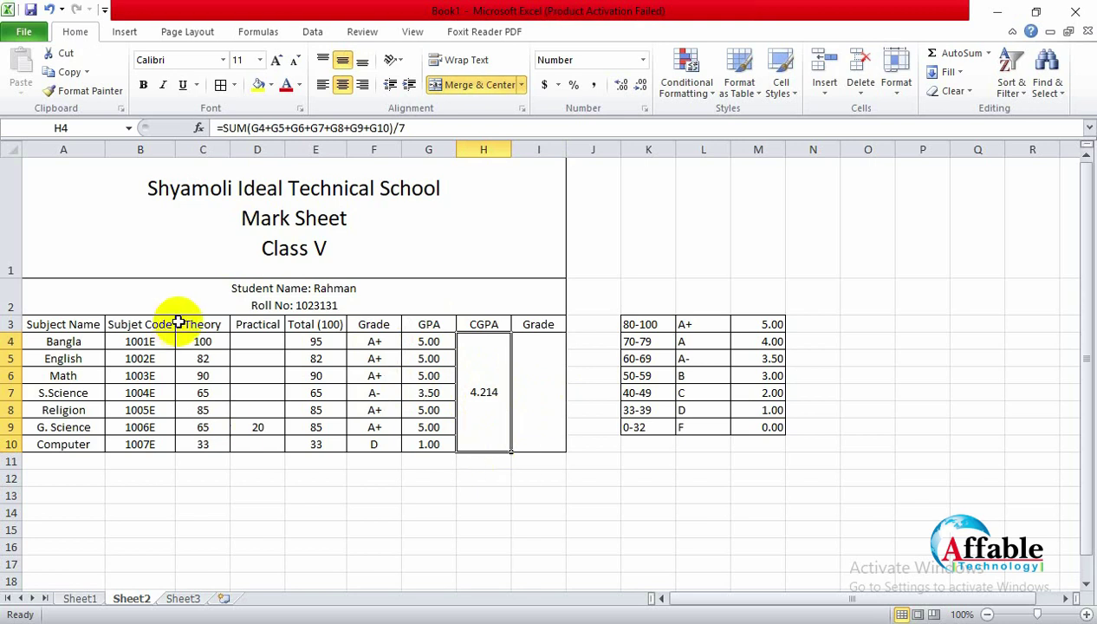
Step: Set the Theory marks of all seven subjects in C4:C10 to 0
{"action": "left_click_drag", "start_coordinate": [204, 342], "coordinate": [208, 448]}
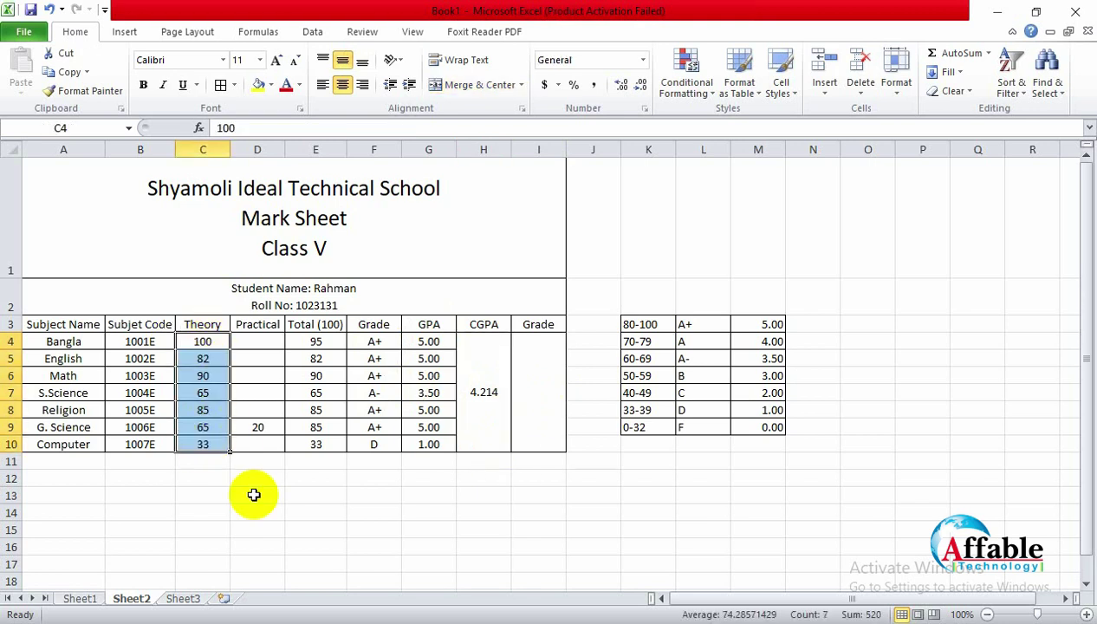
{"action": "type", "text": "0"}
{"action": "key", "text": "Return"}
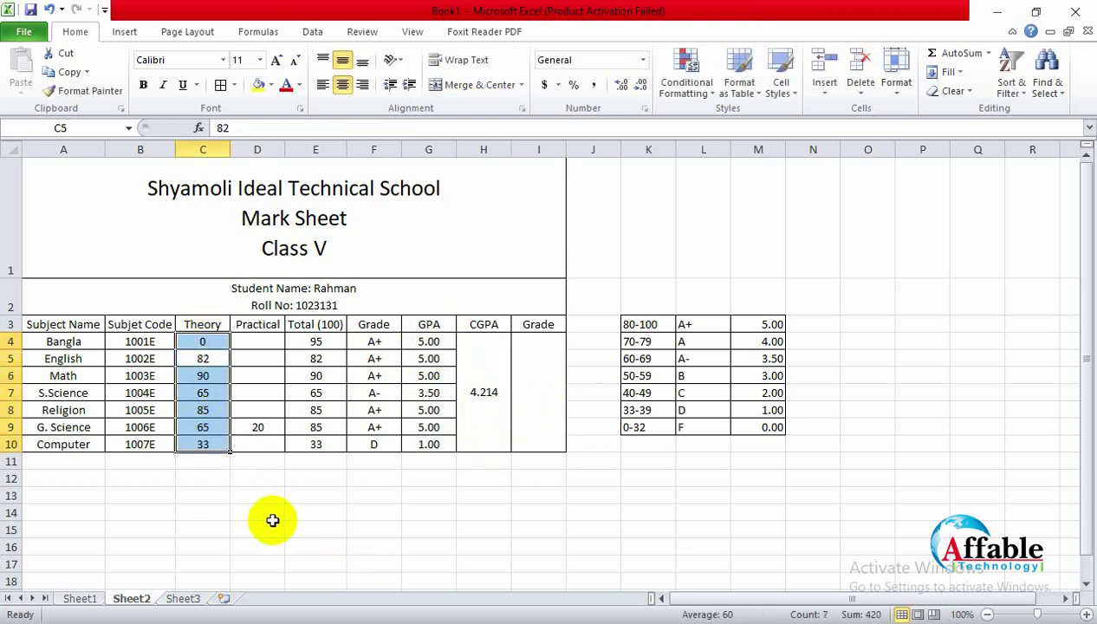
{"action": "left_click", "coordinate": [257, 509]}
{"action": "left_click", "coordinate": [208, 362]}
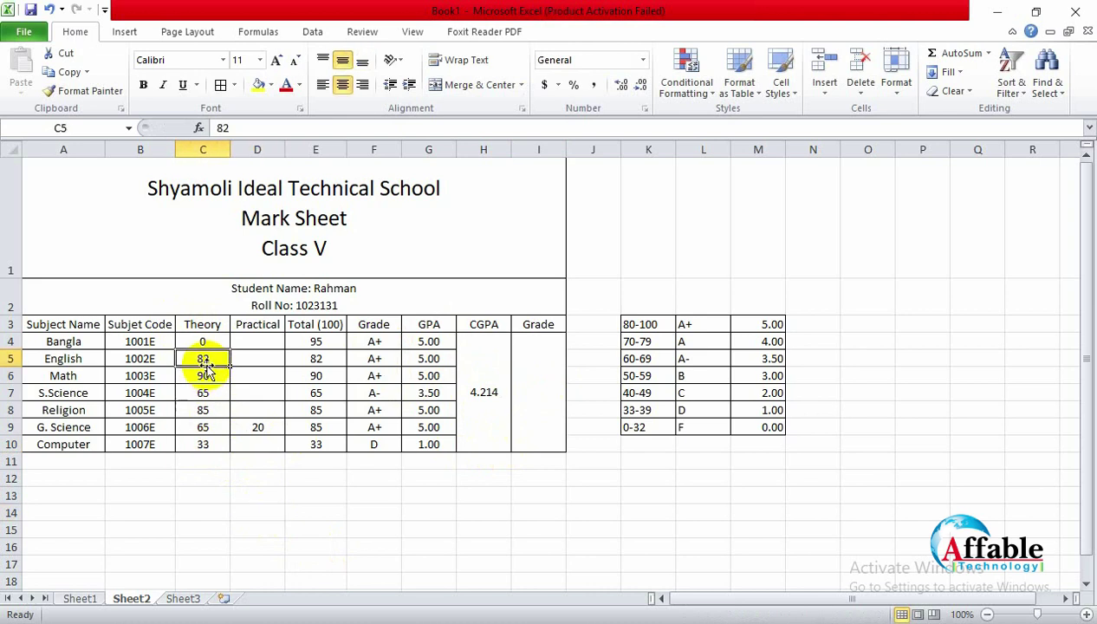
{"action": "type", "text": "0"}
{"action": "key", "text": "Return"}
{"action": "type", "text": "0"}
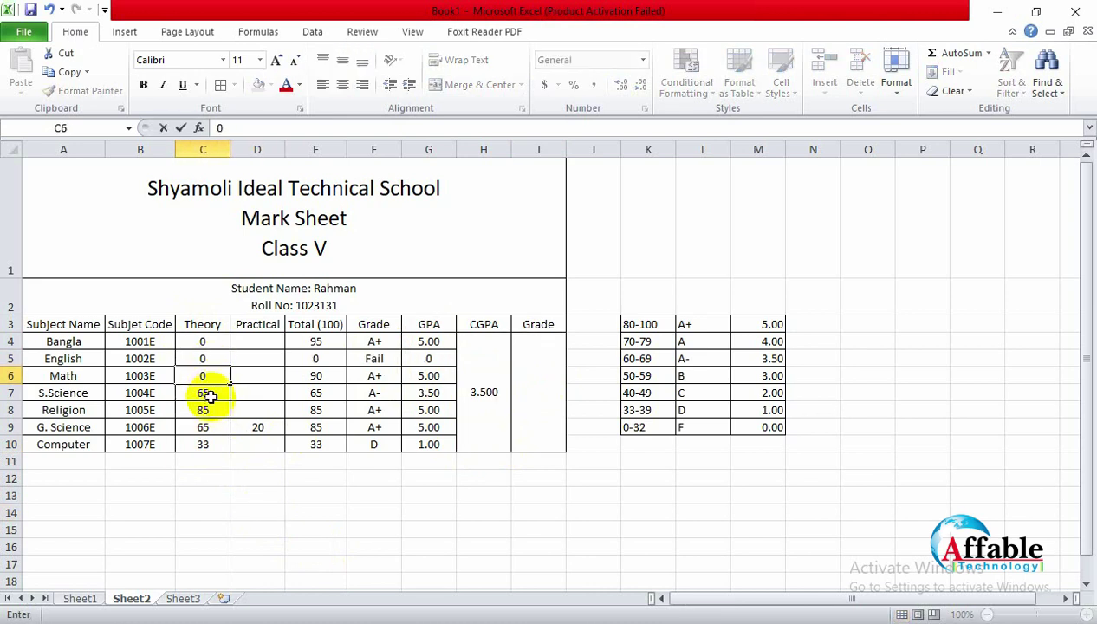
{"action": "key", "text": "Return"}
{"action": "type", "text": "0"}
{"action": "key", "text": "Return"}
{"action": "type", "text": "0"}
{"action": "key", "text": "Return"}
{"action": "type", "text": "0"}
{"action": "key", "text": "Return"}
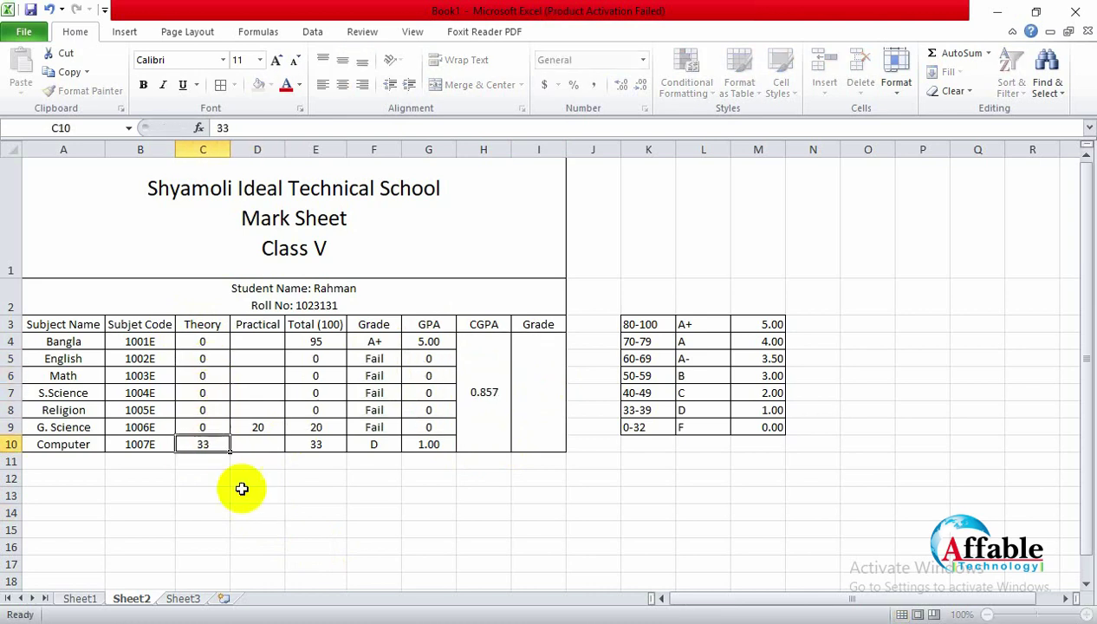
{"action": "type", "text": "0"}
{"action": "left_click", "coordinate": [258, 461]}
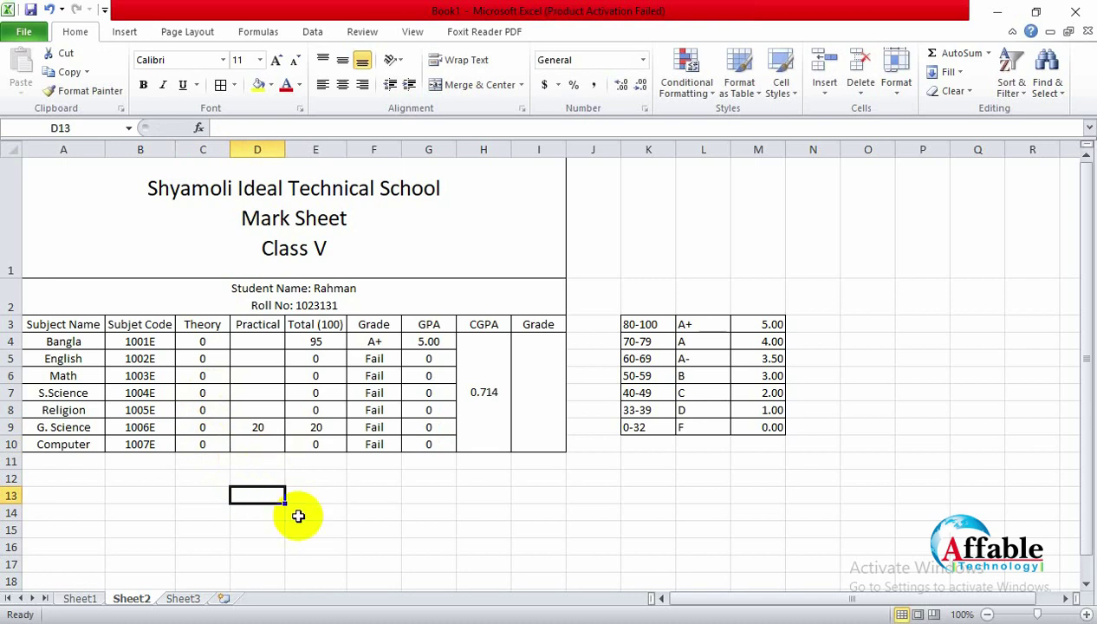
Step: Change G. Science's Practical mark from 20 to 0, then check Bangla's total of 95
{"action": "left_click", "coordinate": [260, 429]}
{"action": "type", "text": "0"}
{"action": "left_click", "coordinate": [317, 511]}
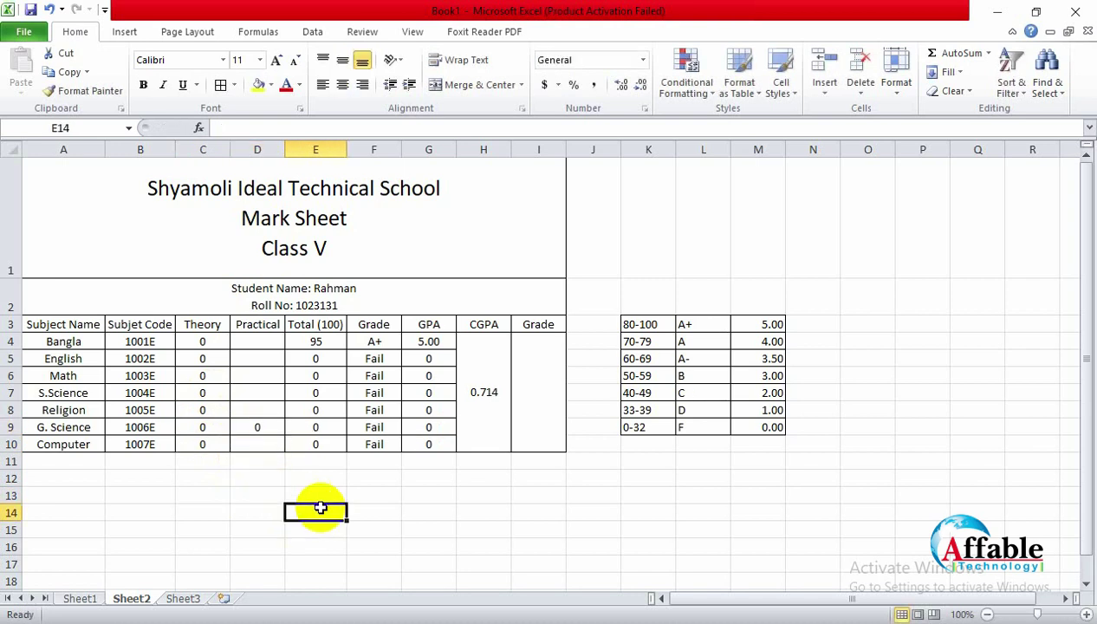
{"action": "left_click", "coordinate": [330, 341]}
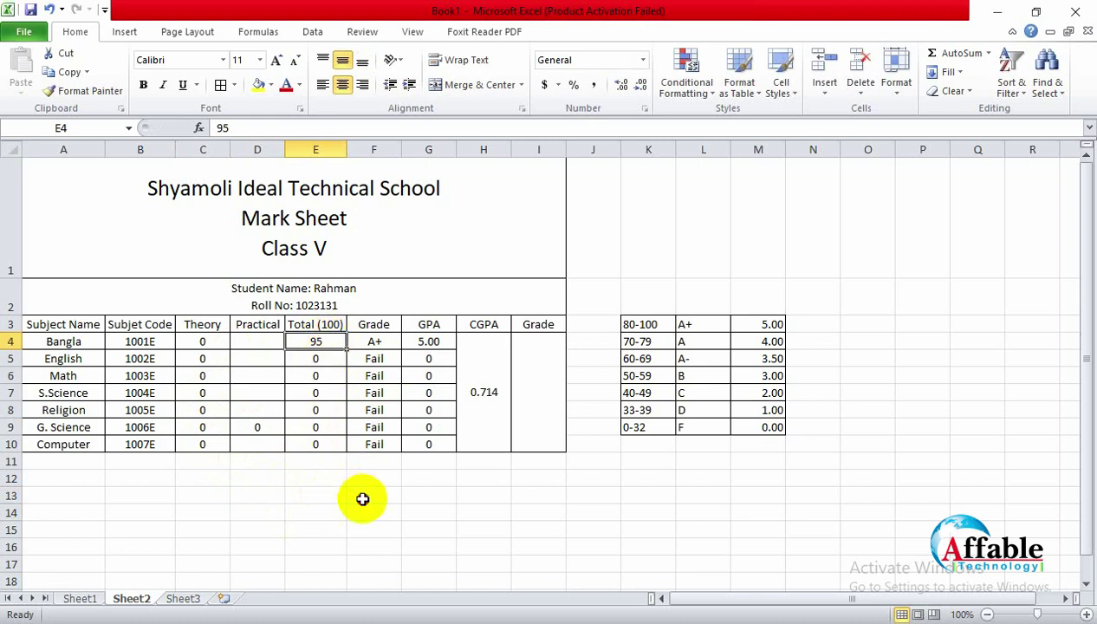
{"action": "left_click", "coordinate": [368, 481]}
{"action": "left_click", "coordinate": [322, 350]}
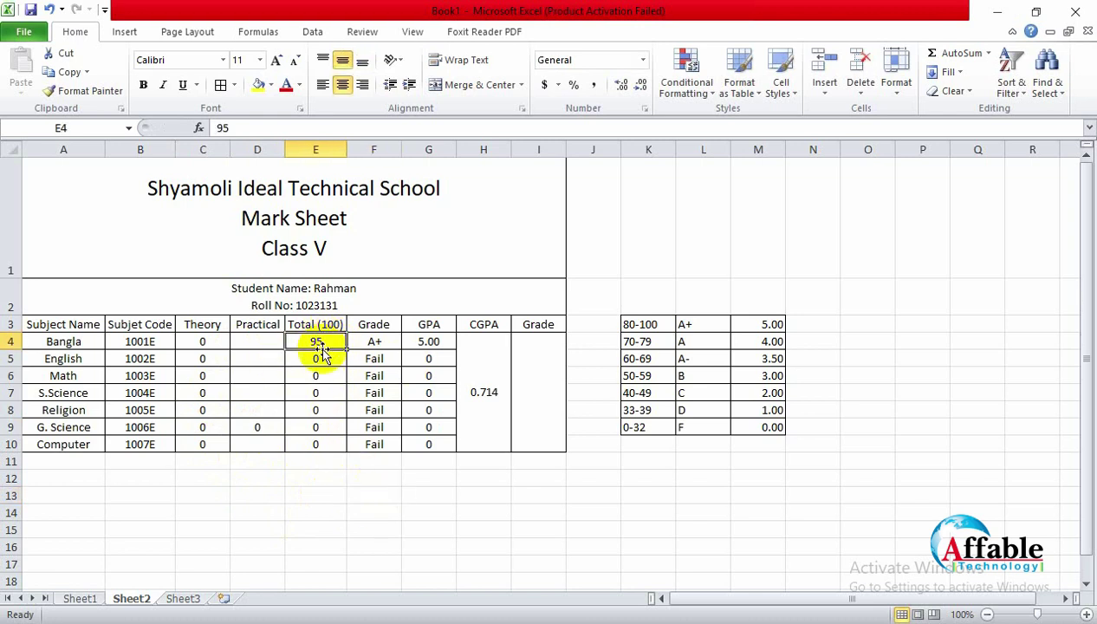
Step: Replace Bangla's total in E4 with =sum(C4:D4), adding its Theory and Practical marks
{"action": "left_click", "coordinate": [197, 343]}
{"action": "left_click_drag", "start_coordinate": [233, 343], "coordinate": [270, 344]}
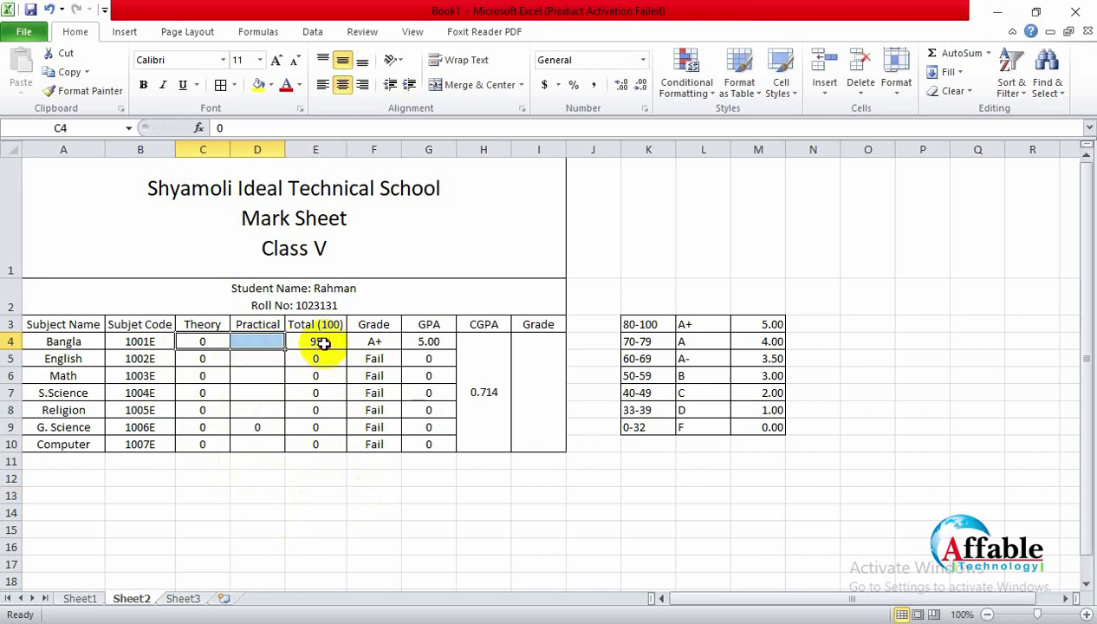
{"action": "left_click", "coordinate": [315, 341]}
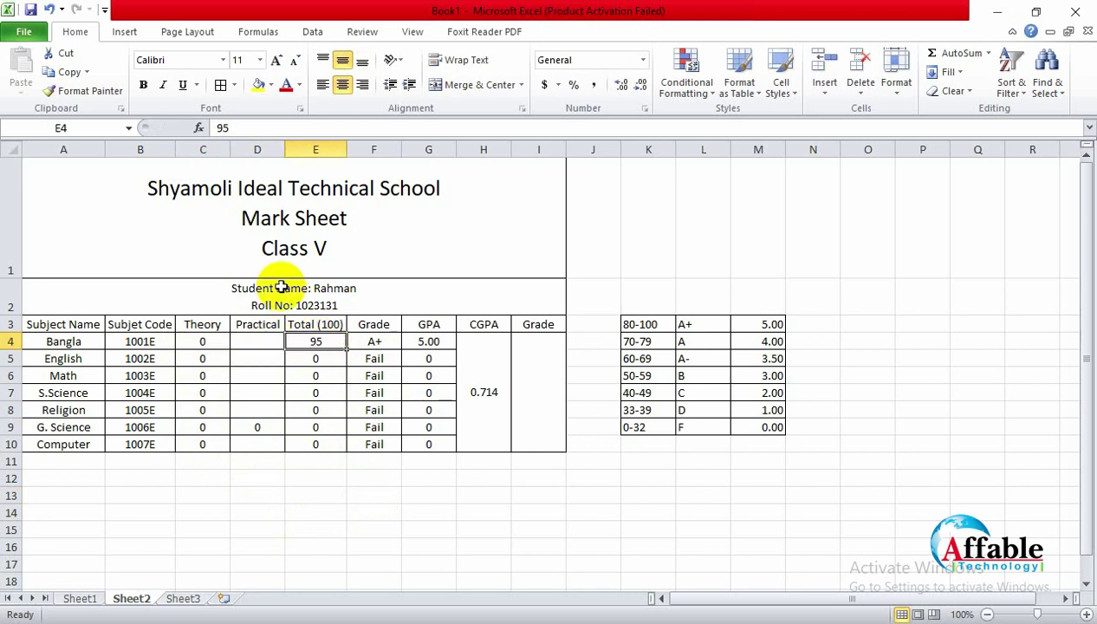
{"action": "type", "text": "="}
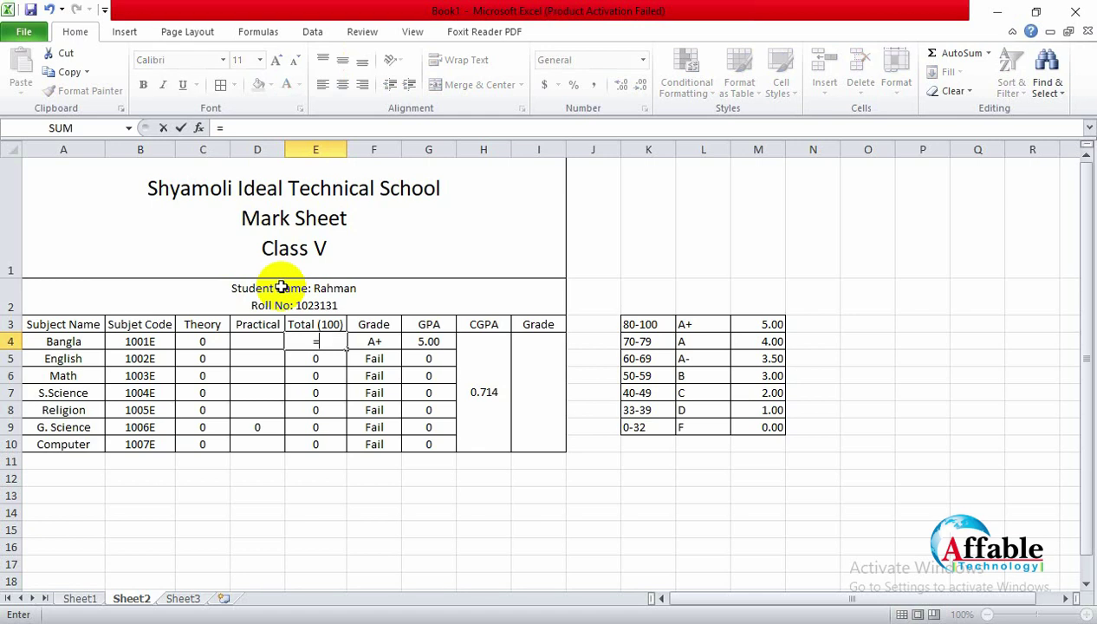
{"action": "type", "text": "sum("}
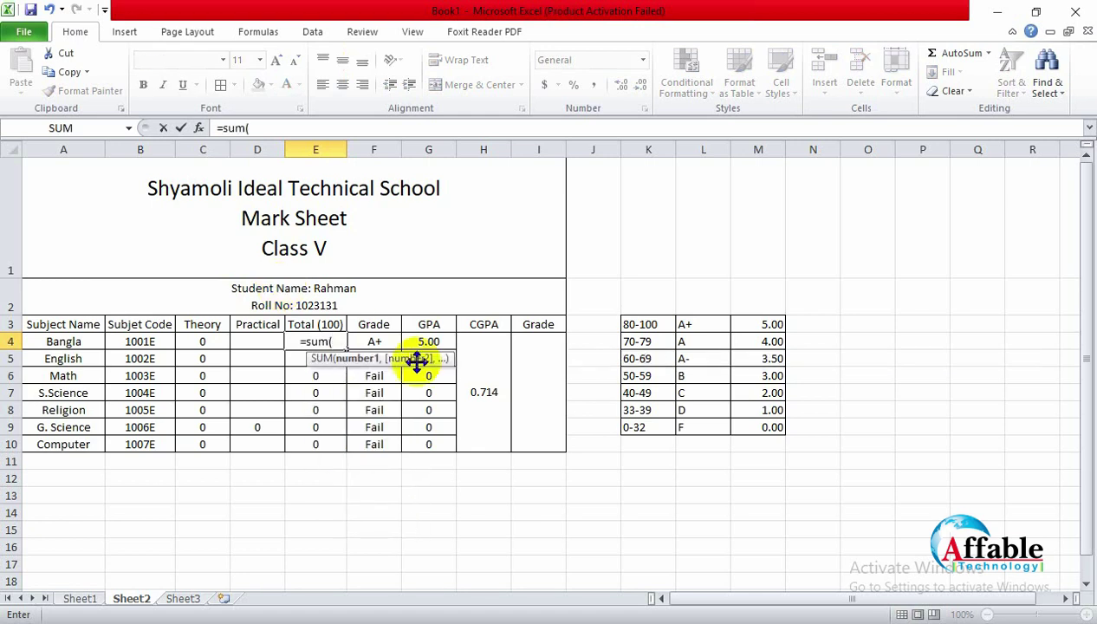
{"action": "left_click_drag", "start_coordinate": [202, 343], "coordinate": [269, 344]}
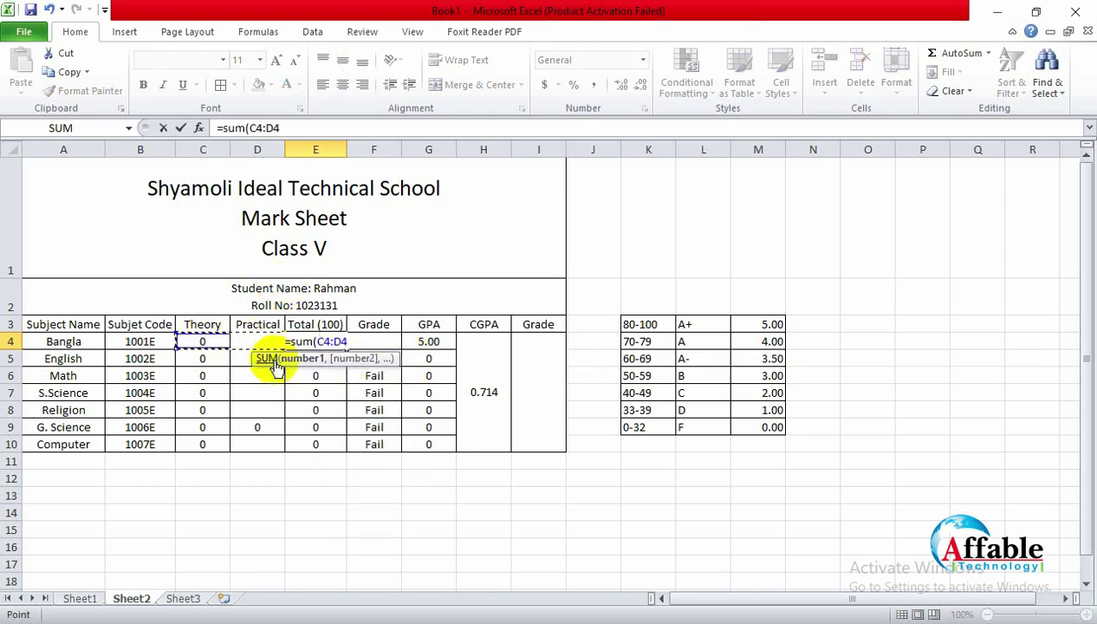
{"action": "key", "text": "Return"}
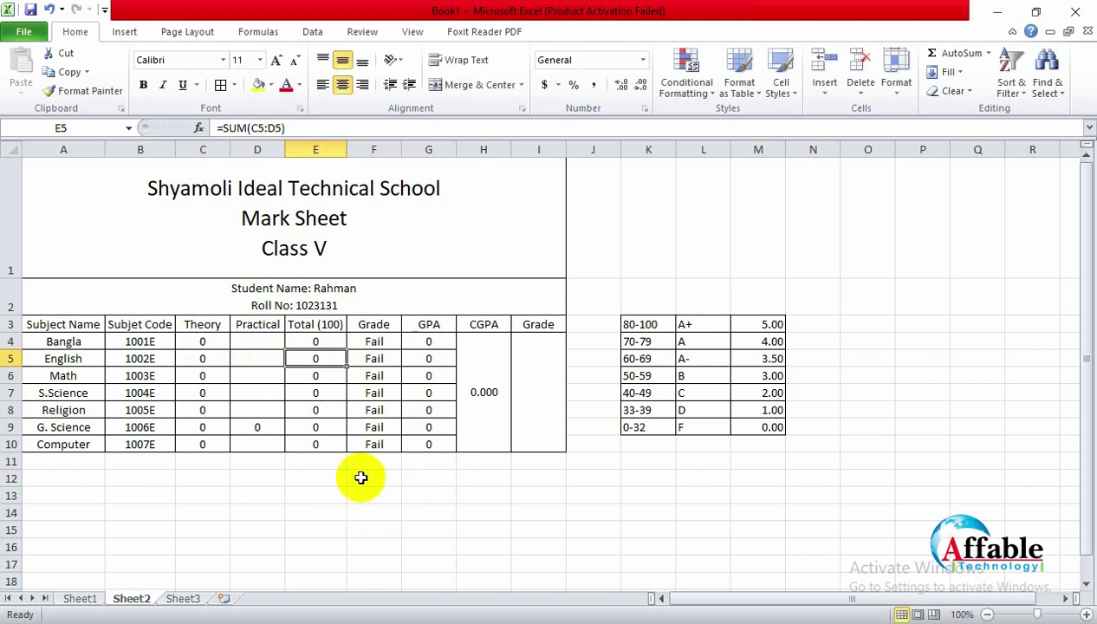
Step: Copy the E4 sum formula down through Computer's total in E10
{"action": "left_click", "coordinate": [317, 326]}
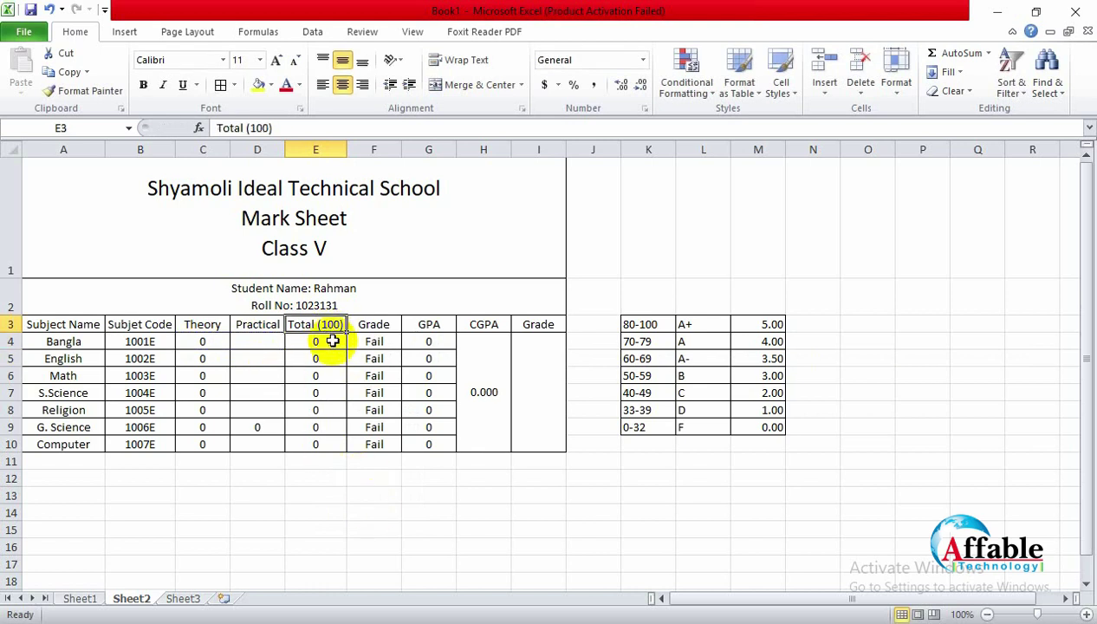
{"action": "left_click", "coordinate": [333, 342]}
{"action": "left_click_drag", "start_coordinate": [346, 349], "coordinate": [345, 447]}
{"action": "left_click", "coordinate": [374, 492]}
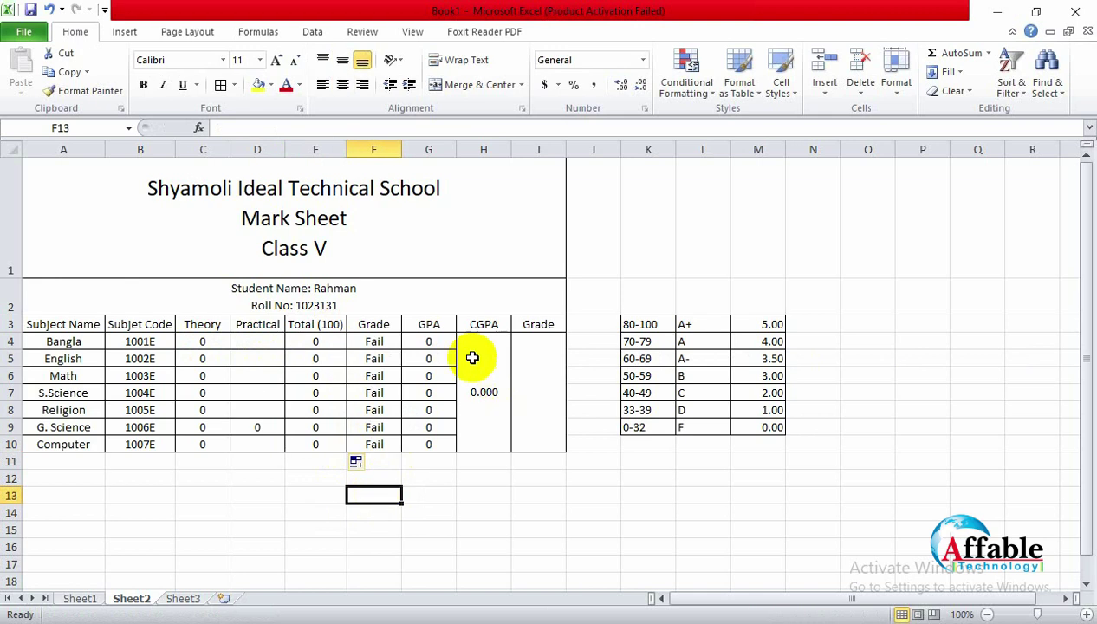
{"action": "left_click", "coordinate": [487, 406]}
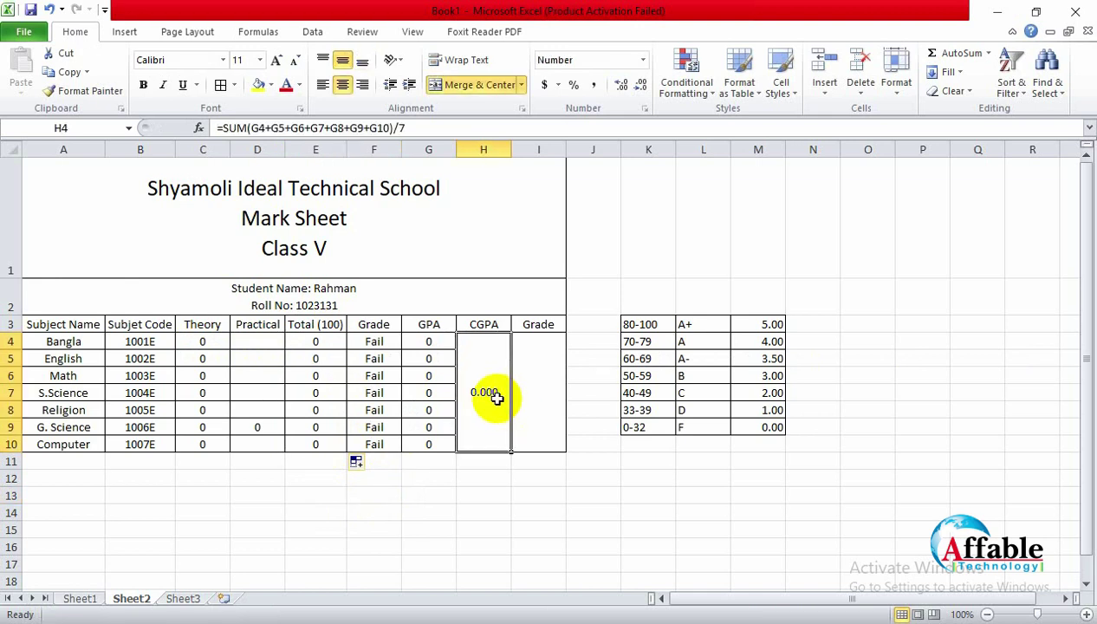
{"action": "left_click", "coordinate": [550, 392]}
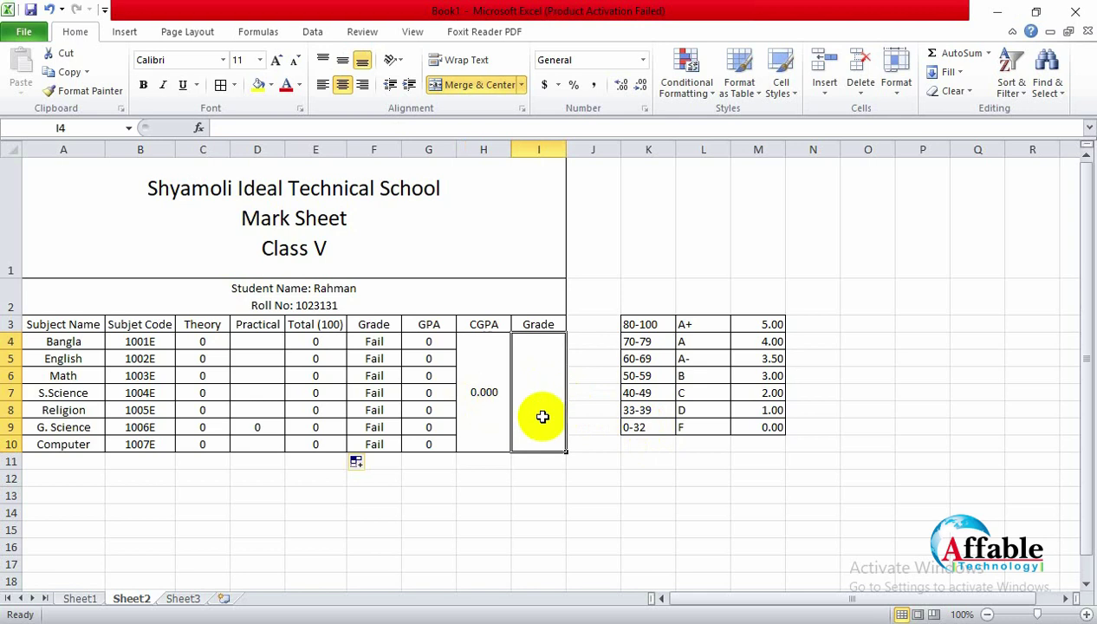
Step: Re-enter the Theory marks 95, 80, 72, 63, 89, 69 and 59 down C4:C10
{"action": "left_click", "coordinate": [203, 342]}
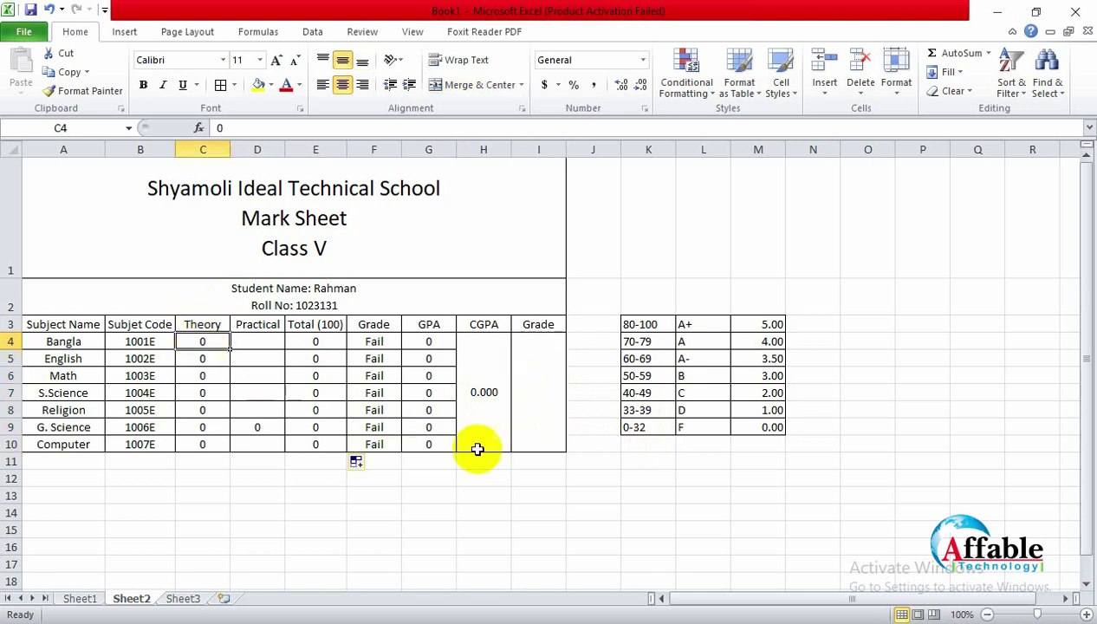
{"action": "type", "text": "95"}
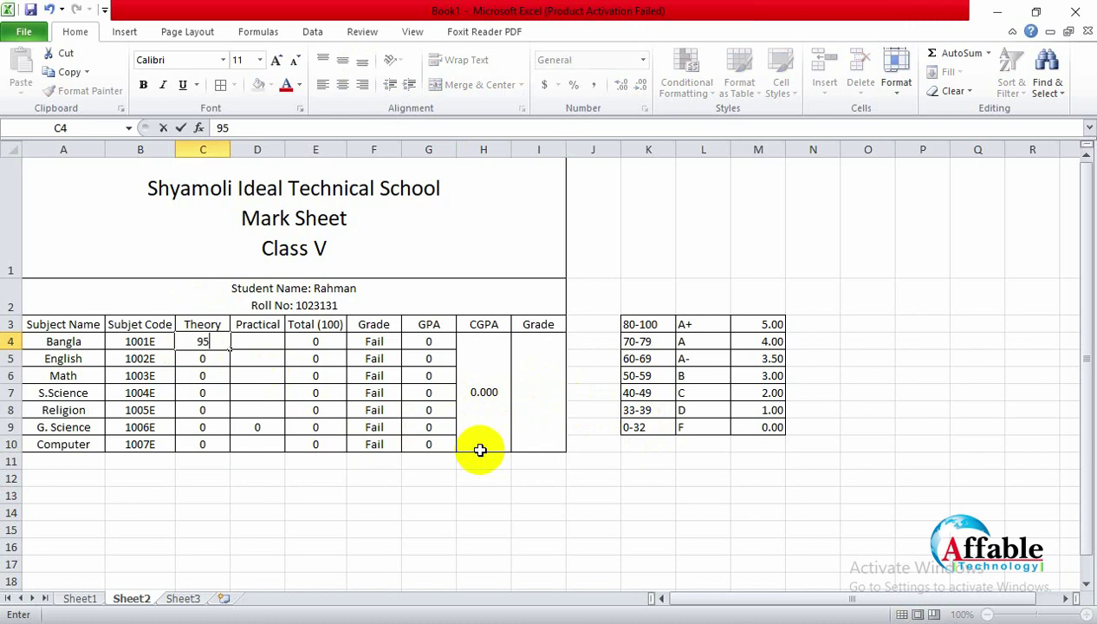
{"action": "key", "text": "Return"}
{"action": "type", "text": "80"}
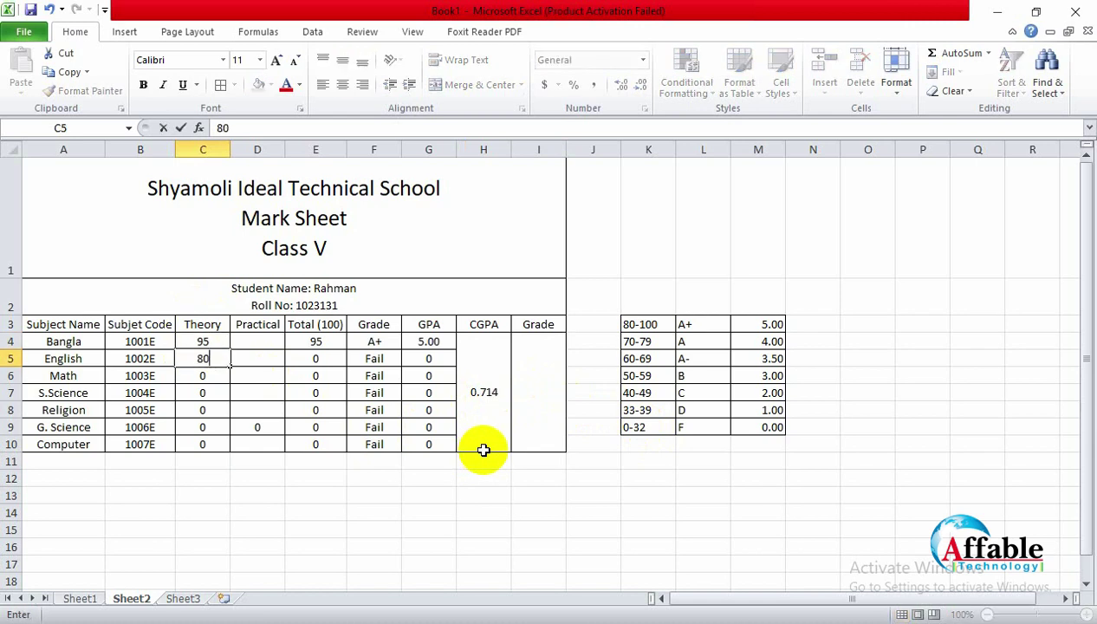
{"action": "key", "text": "Return"}
{"action": "type", "text": "72"}
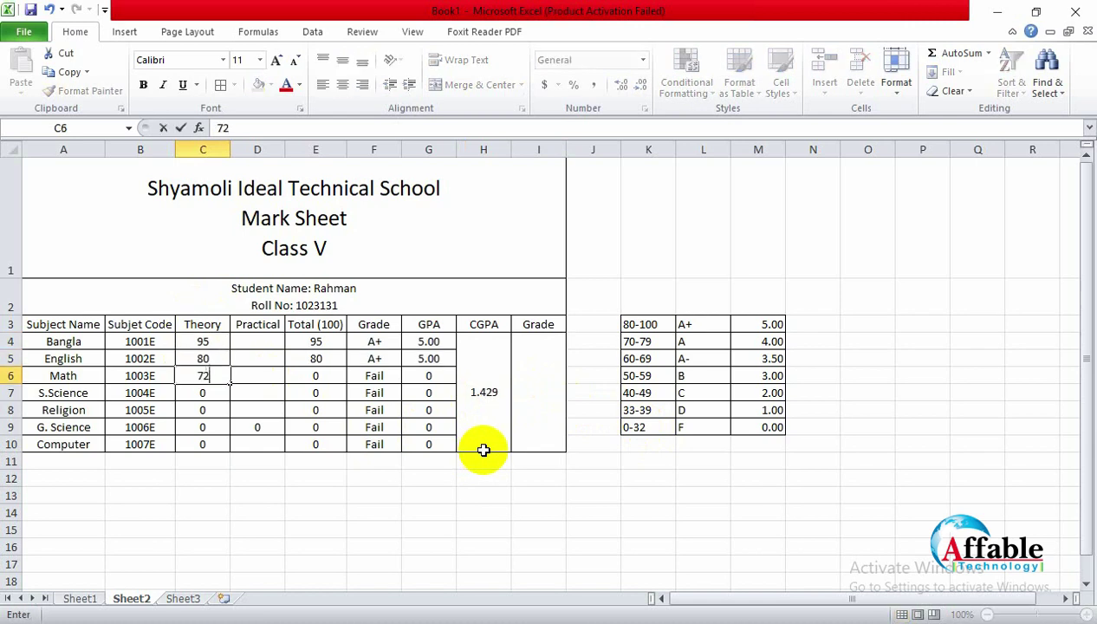
{"action": "key", "text": "Return"}
{"action": "type", "text": "63"}
{"action": "key", "text": "Return"}
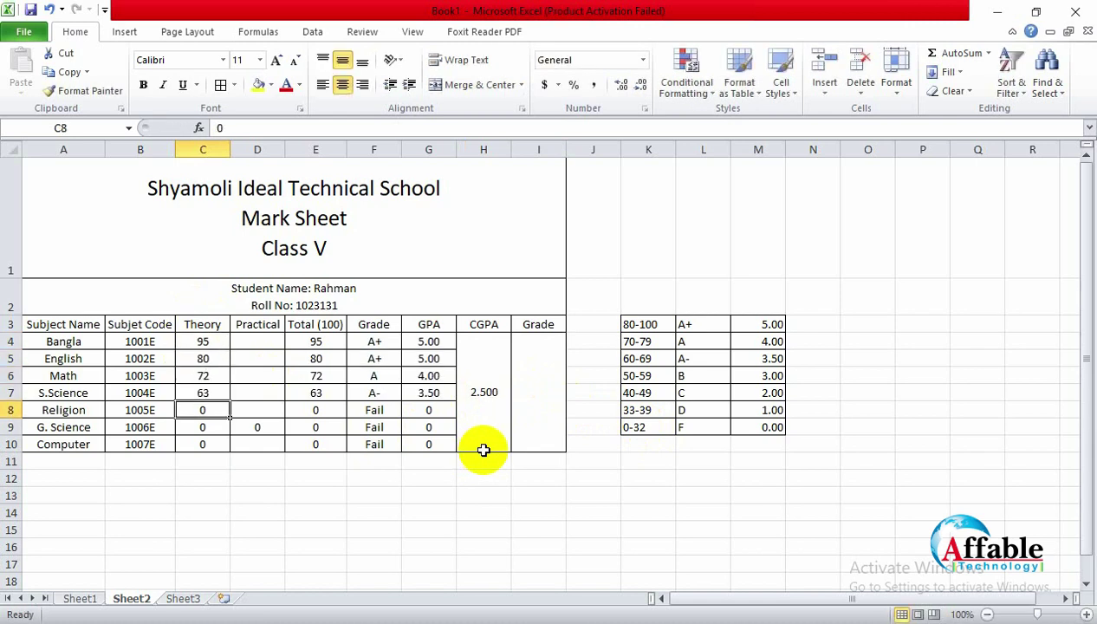
{"action": "type", "text": "89"}
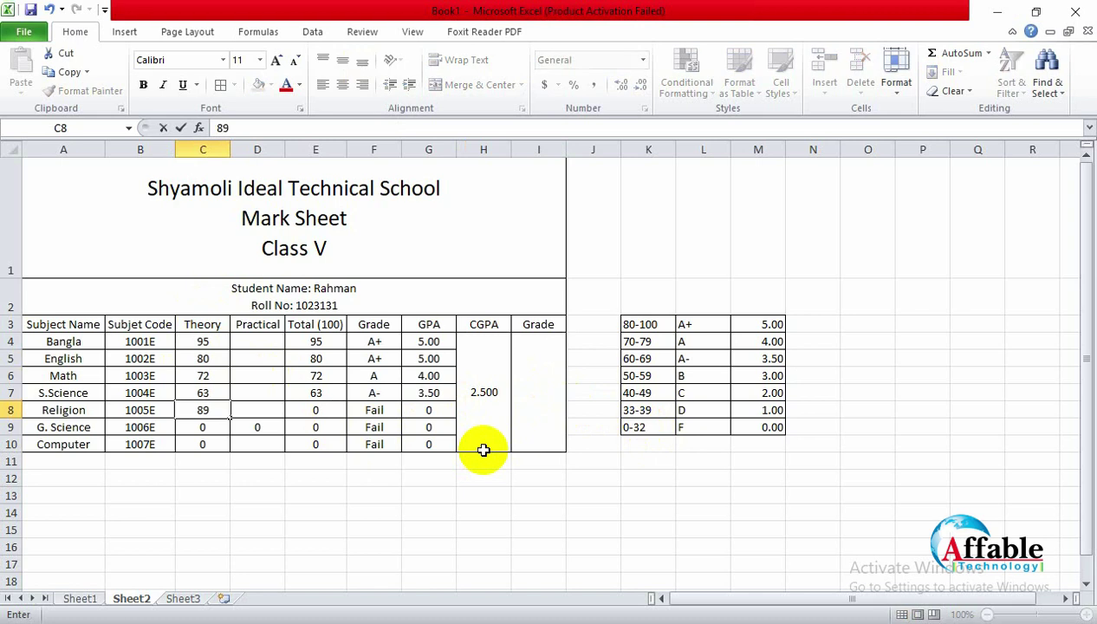
{"action": "key", "text": "Return"}
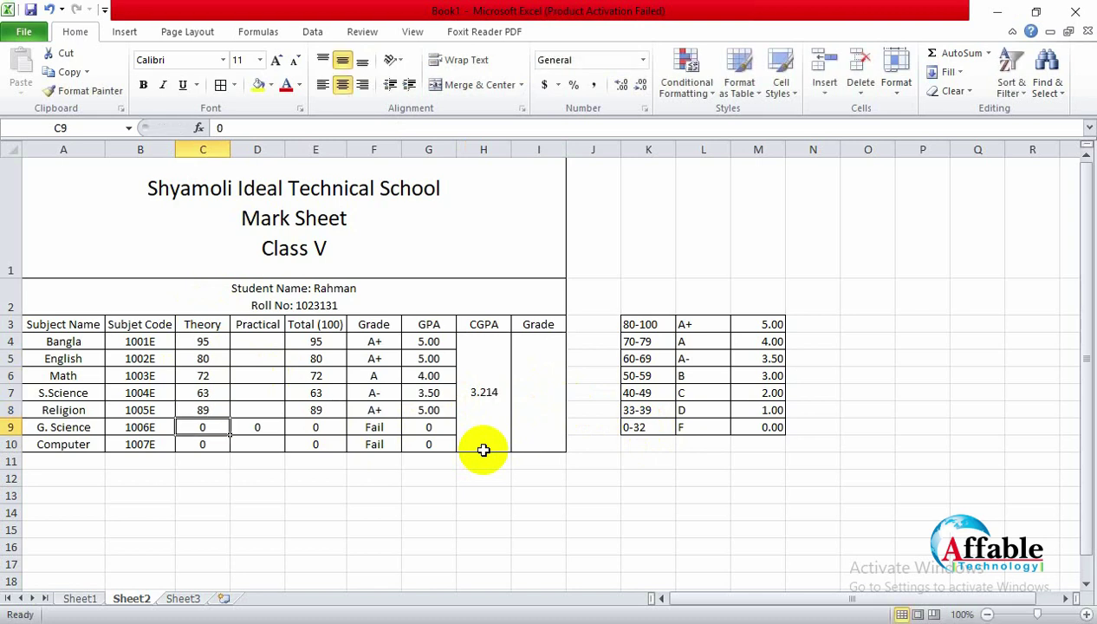
{"action": "type", "text": "69"}
{"action": "key", "text": "Return"}
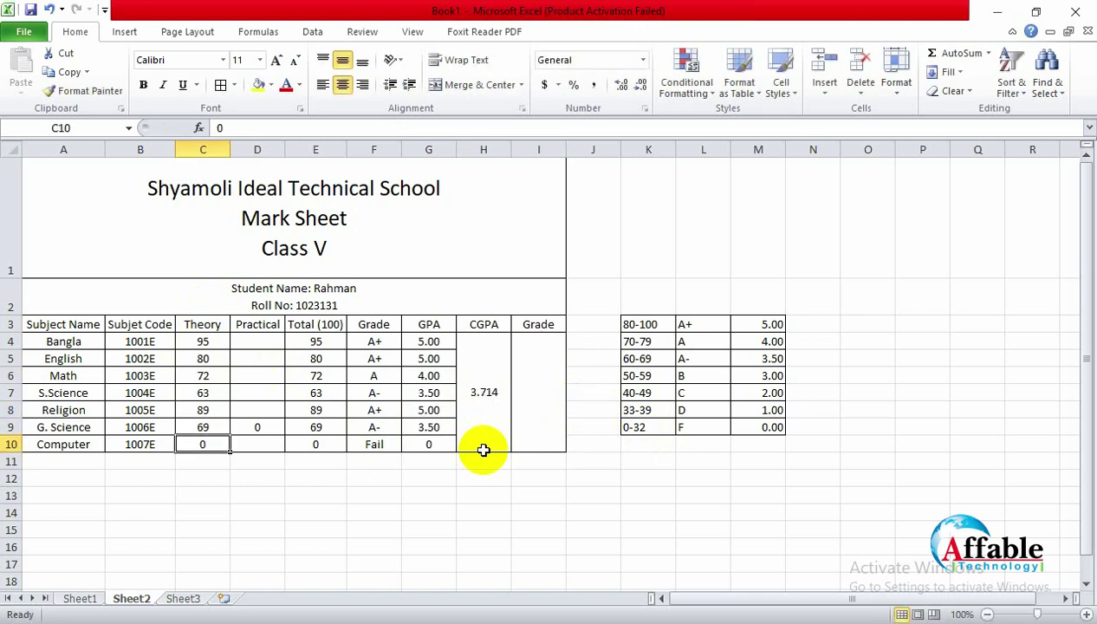
{"action": "type", "text": "59"}
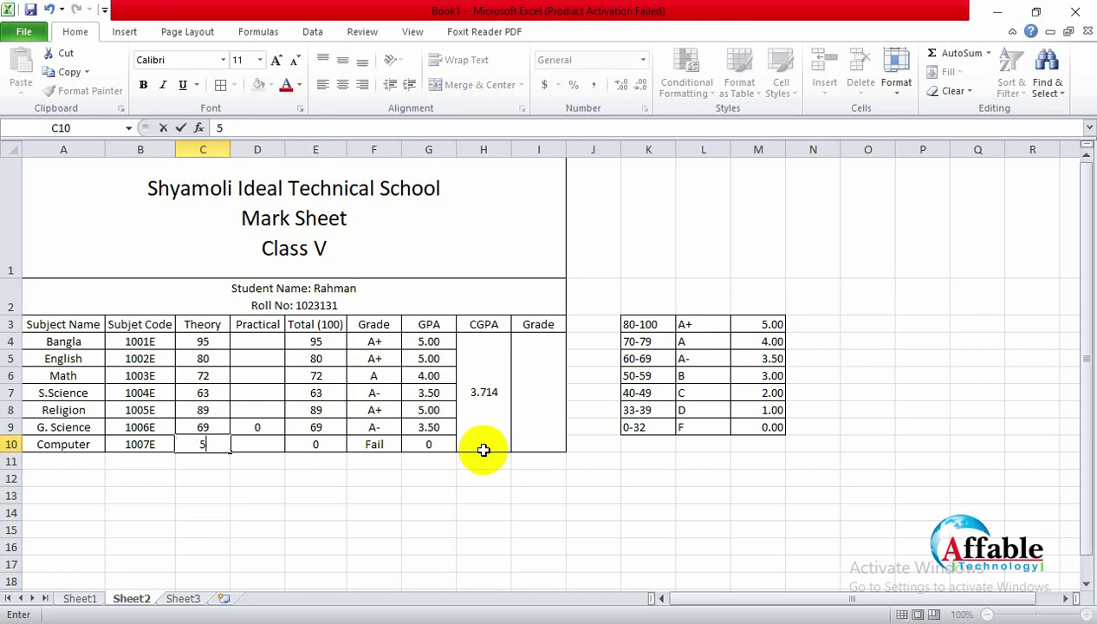
{"action": "left_click", "coordinate": [397, 491]}
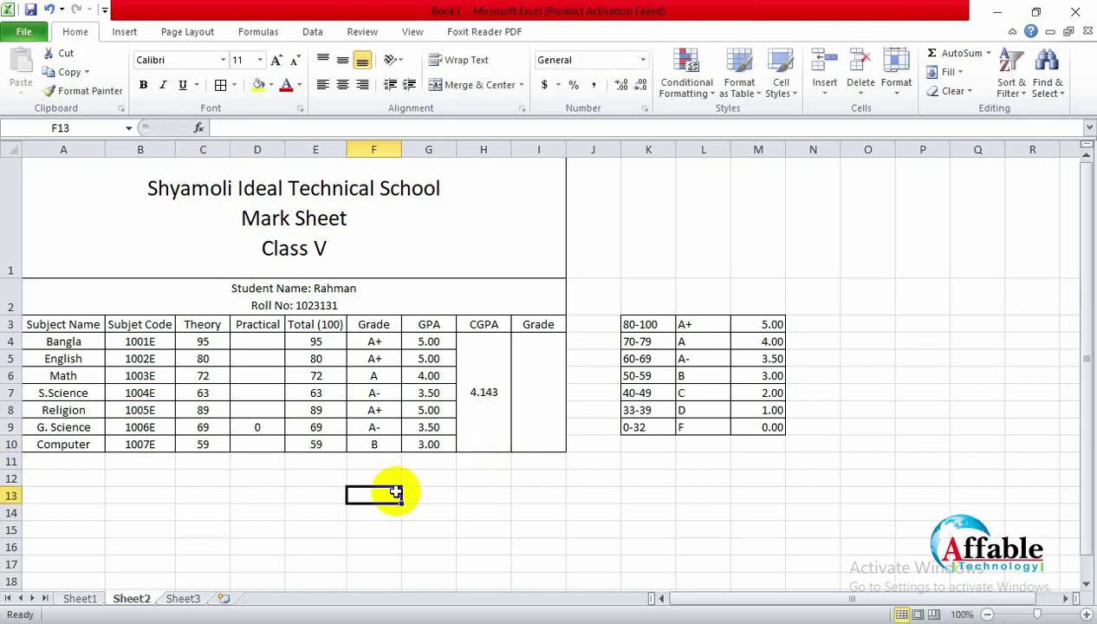
Step: Set Religion's Theory mark in C8 to 0 to test a failing subject
{"action": "left_click", "coordinate": [206, 411]}
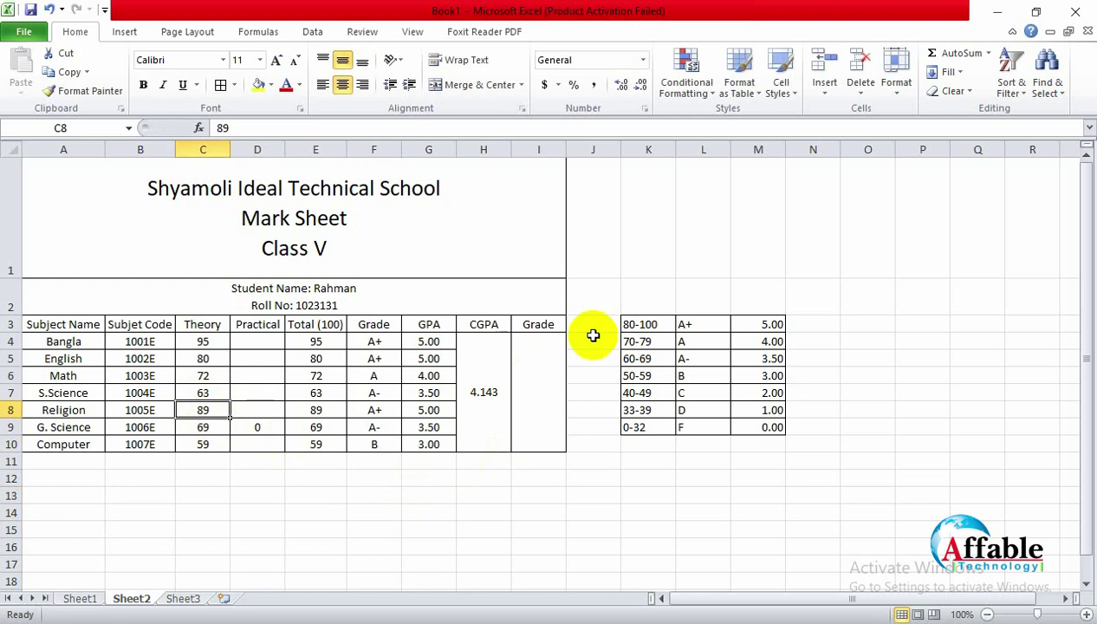
{"action": "type", "text": "0"}
{"action": "left_click", "coordinate": [271, 381]}
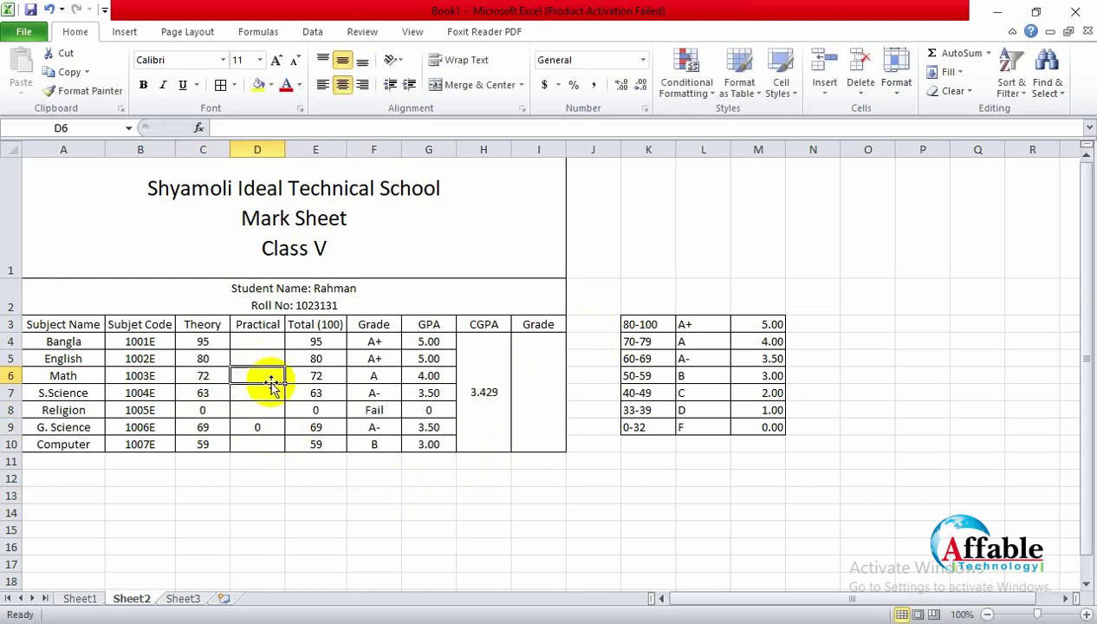
Step: Undo Religion's 0 so its Theory mark returns to 89 and CGPA shows 4.143
{"action": "left_click", "coordinate": [206, 412]}
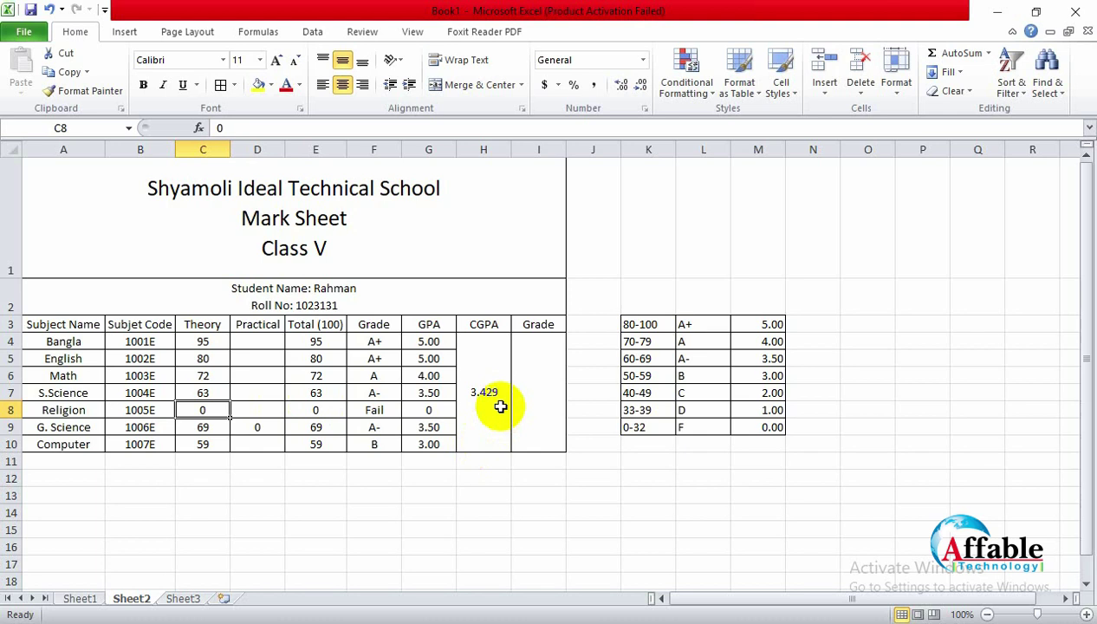
{"action": "key", "text": "ctrl+z"}
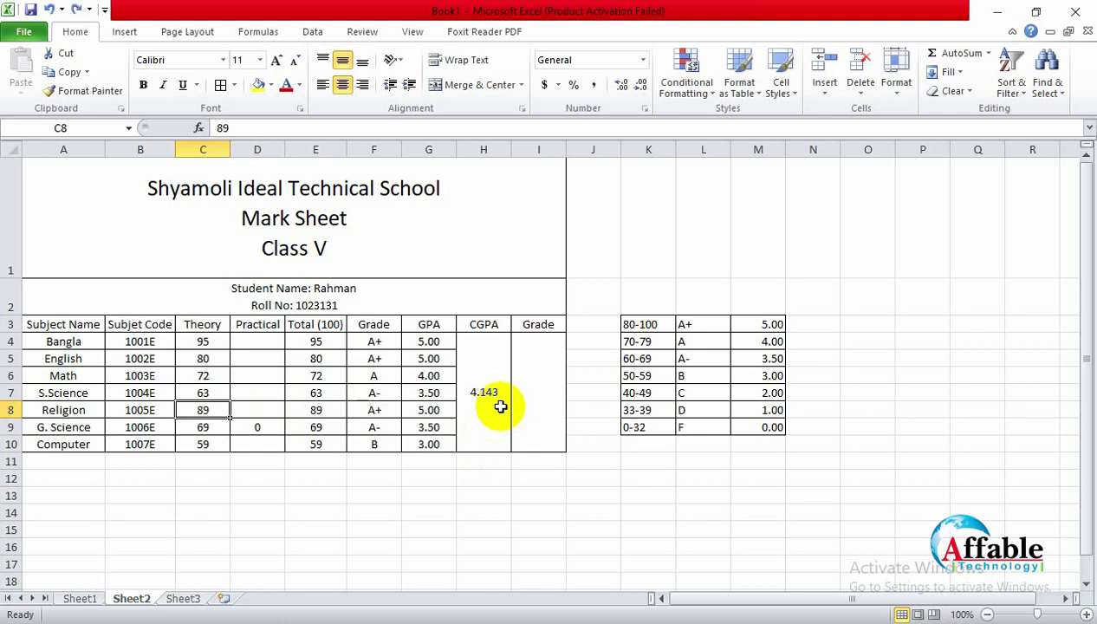
{"action": "left_click", "coordinate": [487, 495]}
{"action": "left_click", "coordinate": [492, 397]}
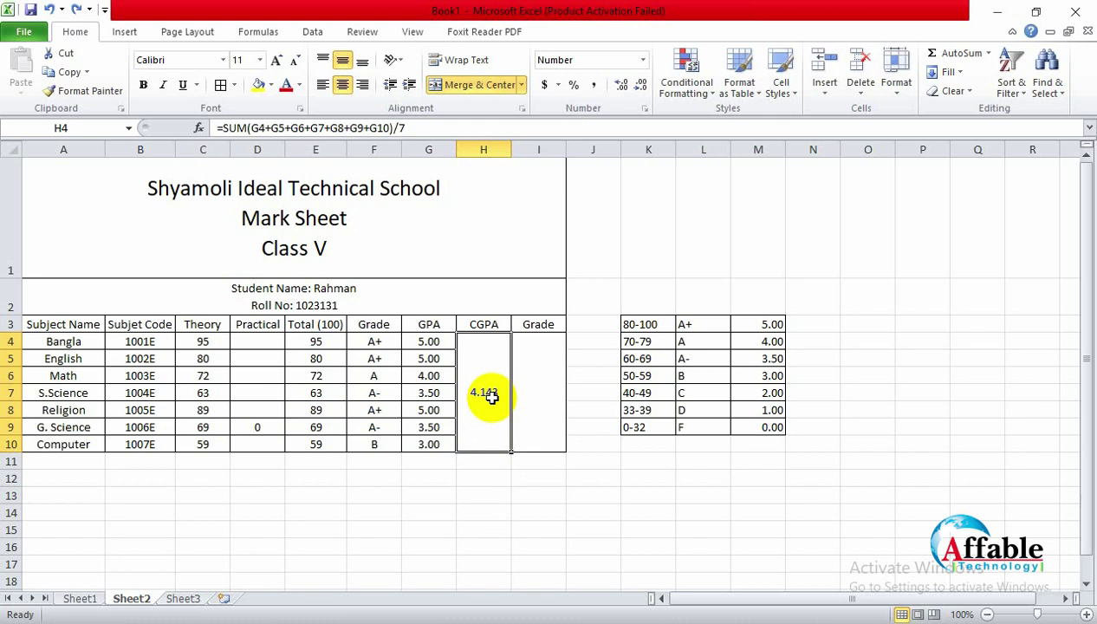
{"action": "left_click", "coordinate": [539, 421]}
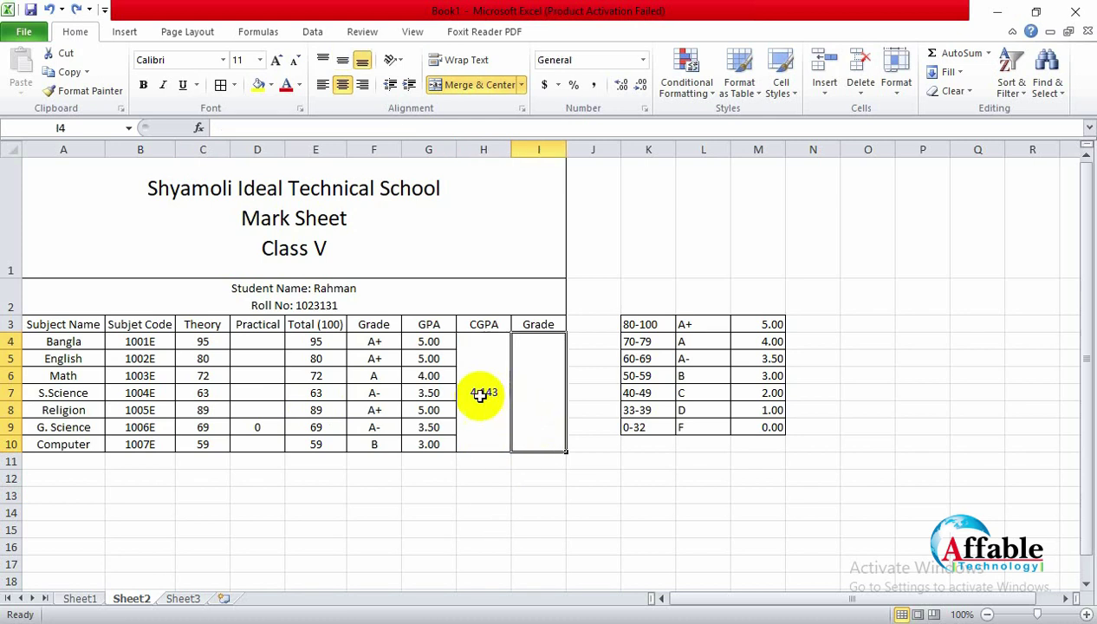
{"action": "left_click", "coordinate": [481, 394]}
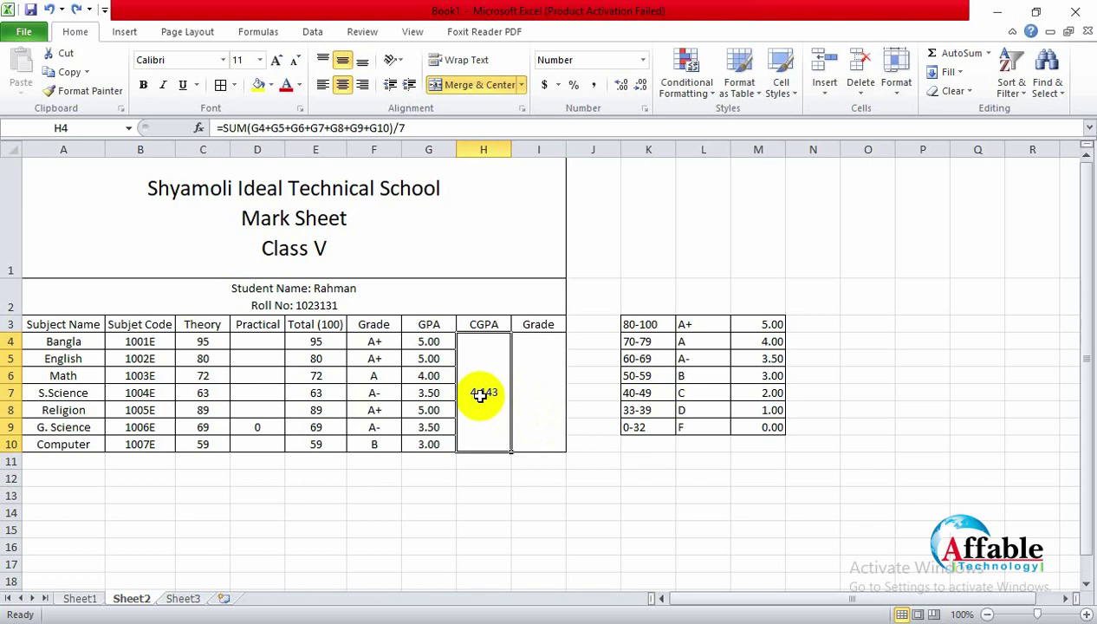
{"action": "left_click", "coordinate": [224, 127]}
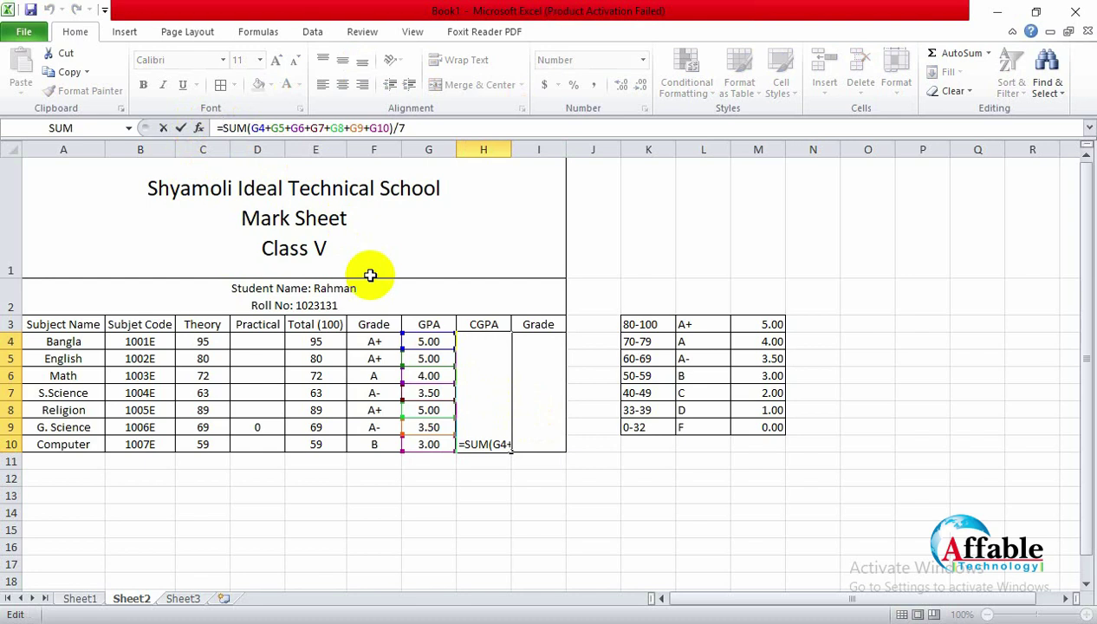
{"action": "type", "text": "if"}
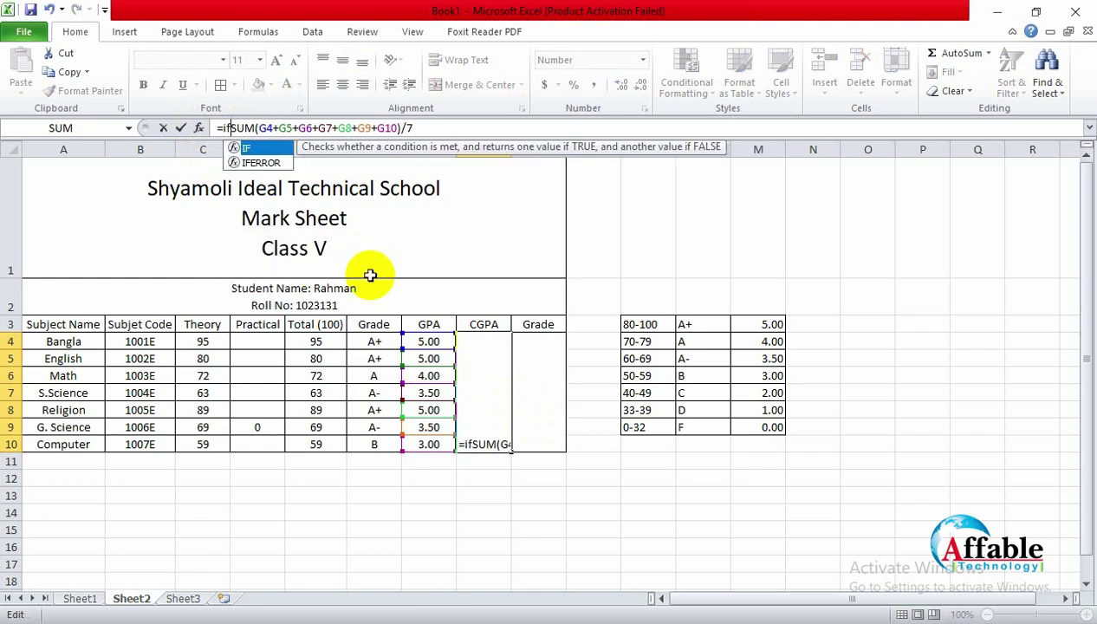
{"action": "left_click", "coordinate": [945, 623]}
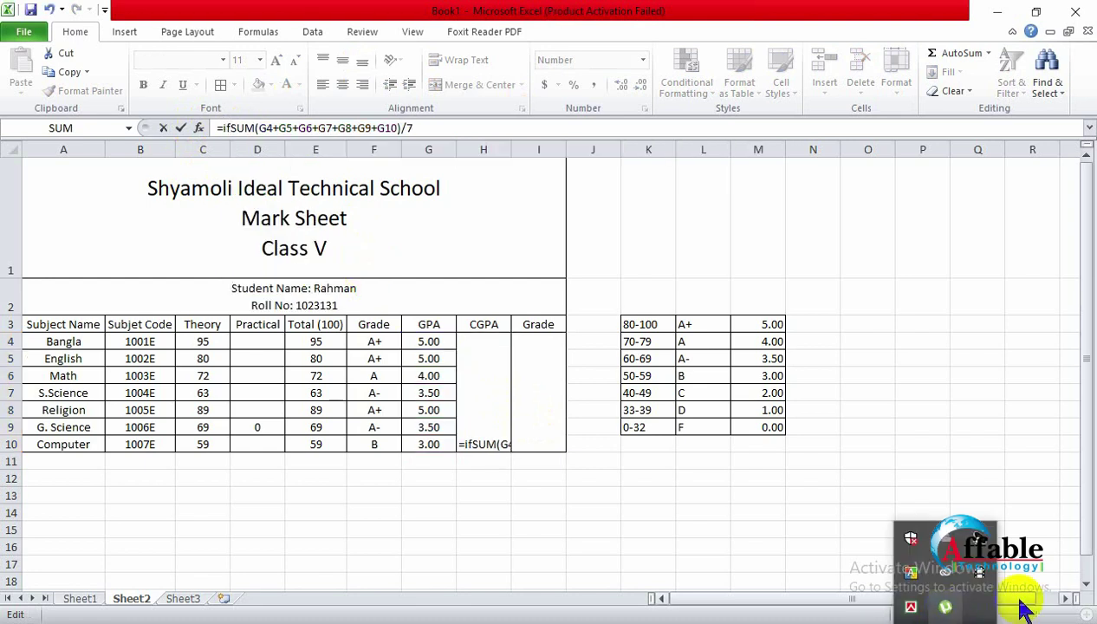
{"action": "left_click", "coordinate": [980, 572]}
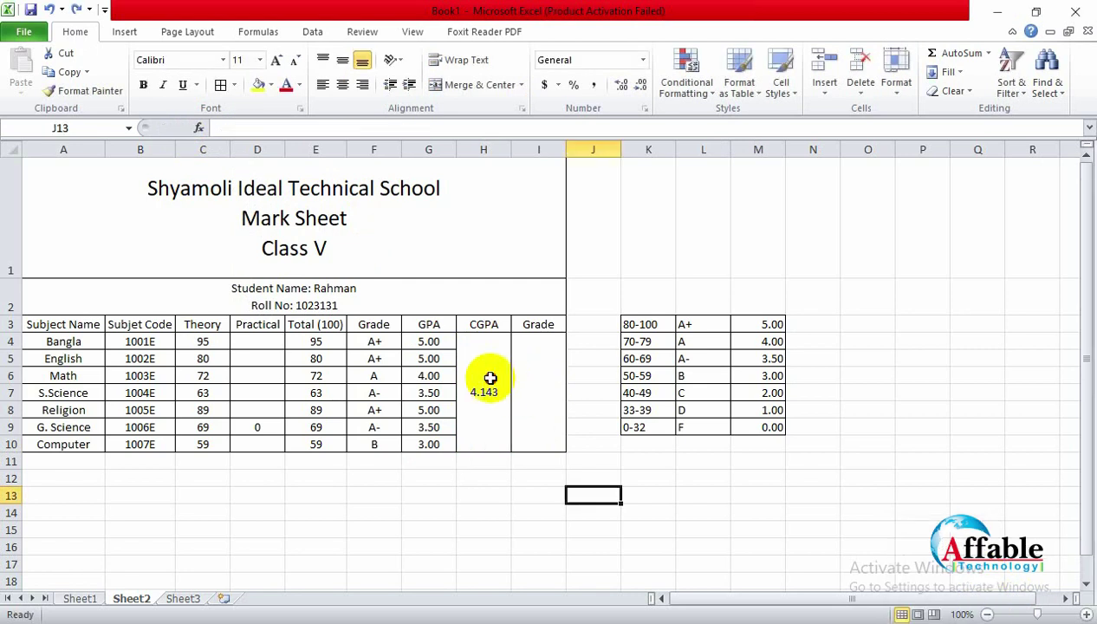
{"action": "left_click", "coordinate": [489, 378]}
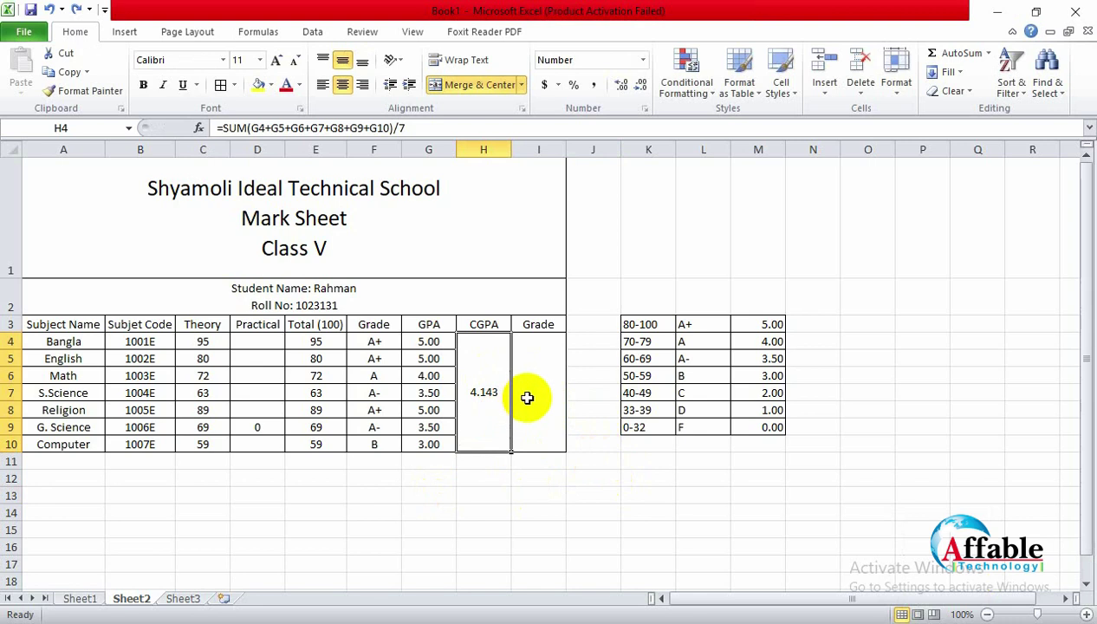
Step: Try starting an IF in the merged Grade cell, then clear the resulting #NAME? entry
{"action": "left_click", "coordinate": [534, 397]}
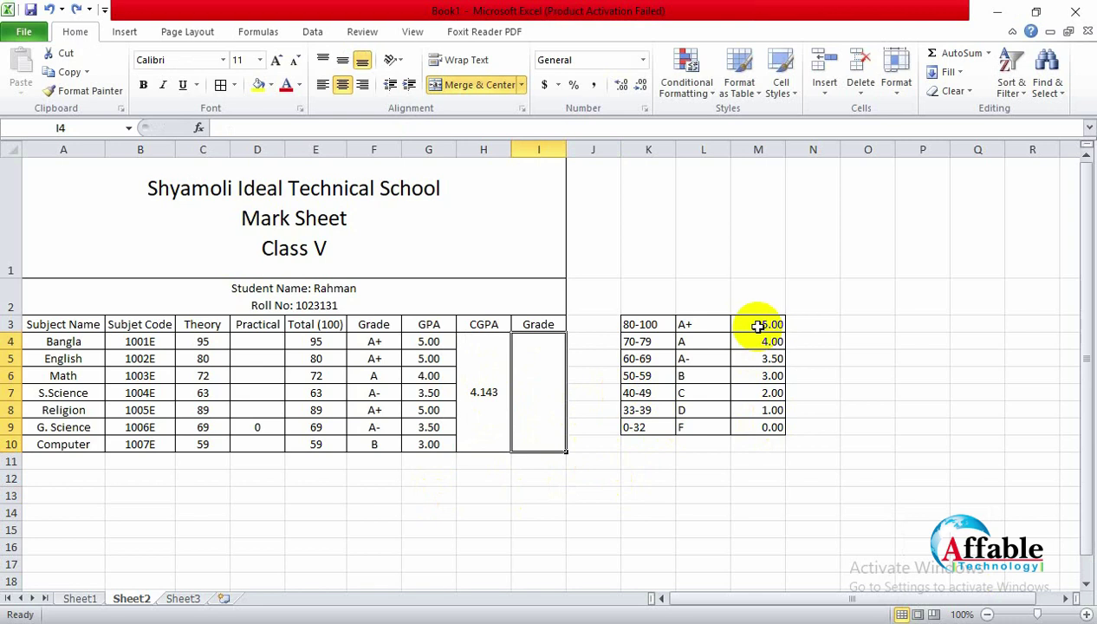
{"action": "left_click", "coordinate": [526, 491]}
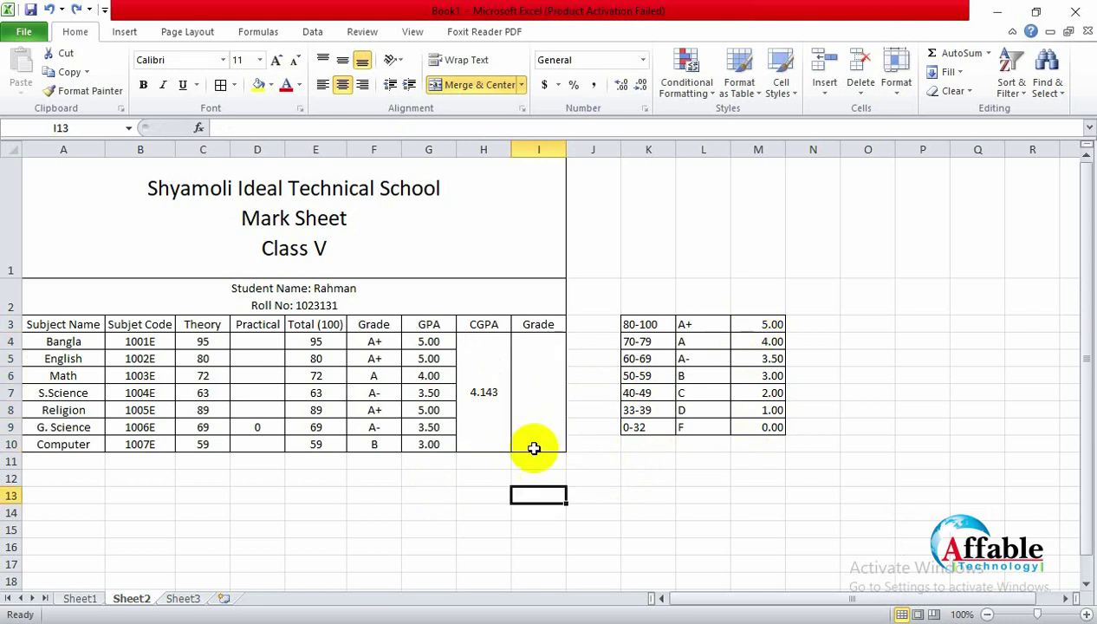
{"action": "left_click", "coordinate": [538, 373]}
{"action": "left_click", "coordinate": [486, 390]}
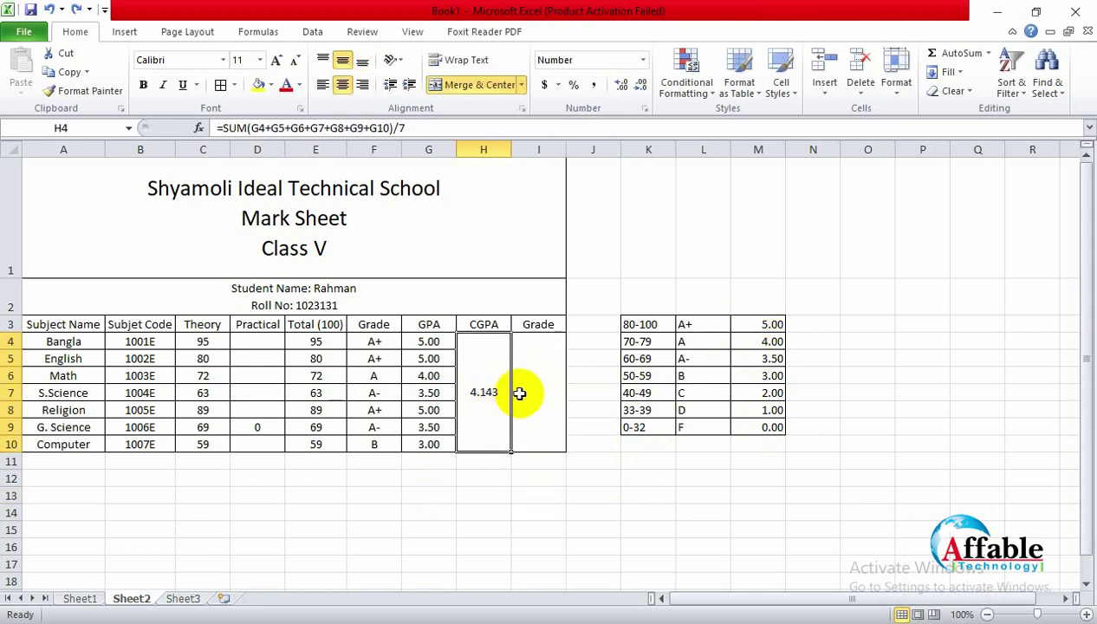
{"action": "left_click", "coordinate": [523, 394]}
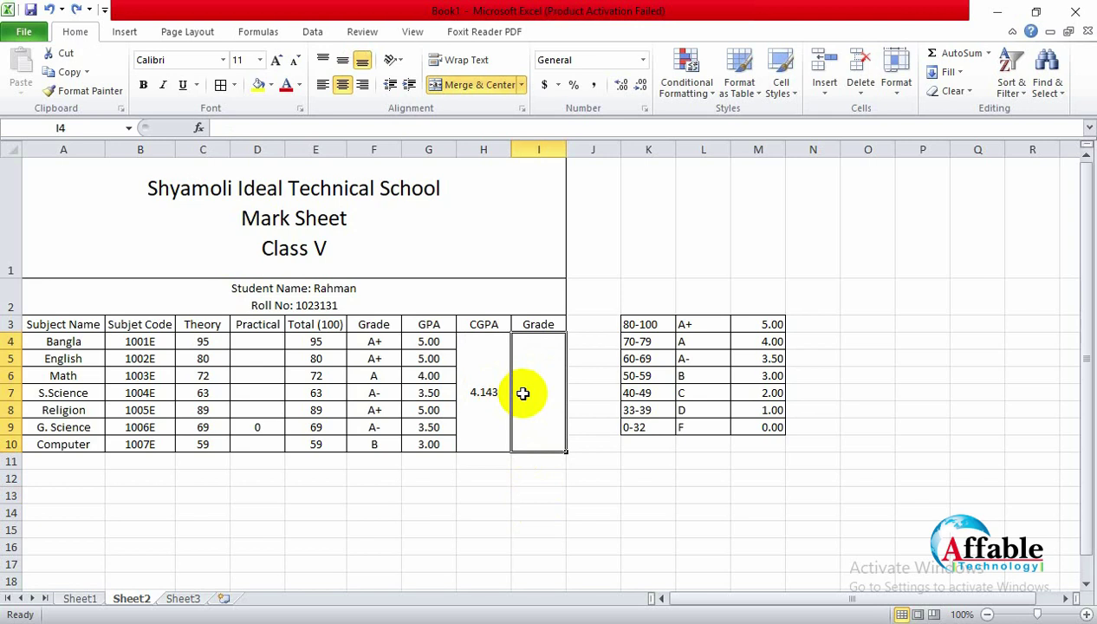
{"action": "type", "text": "=if"}
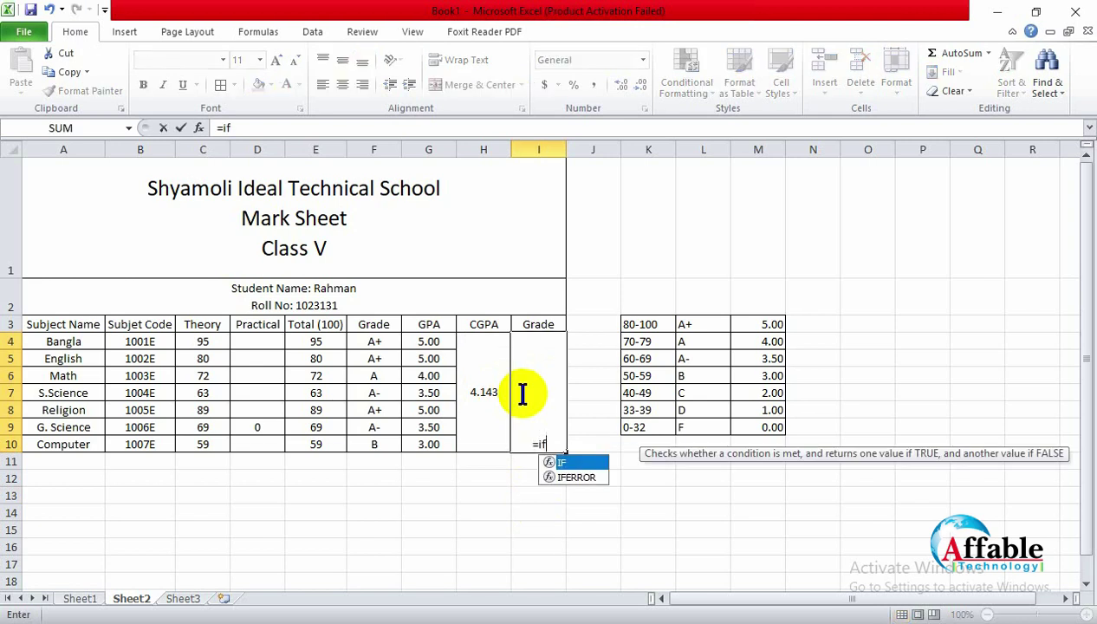
{"action": "left_click", "coordinate": [490, 391]}
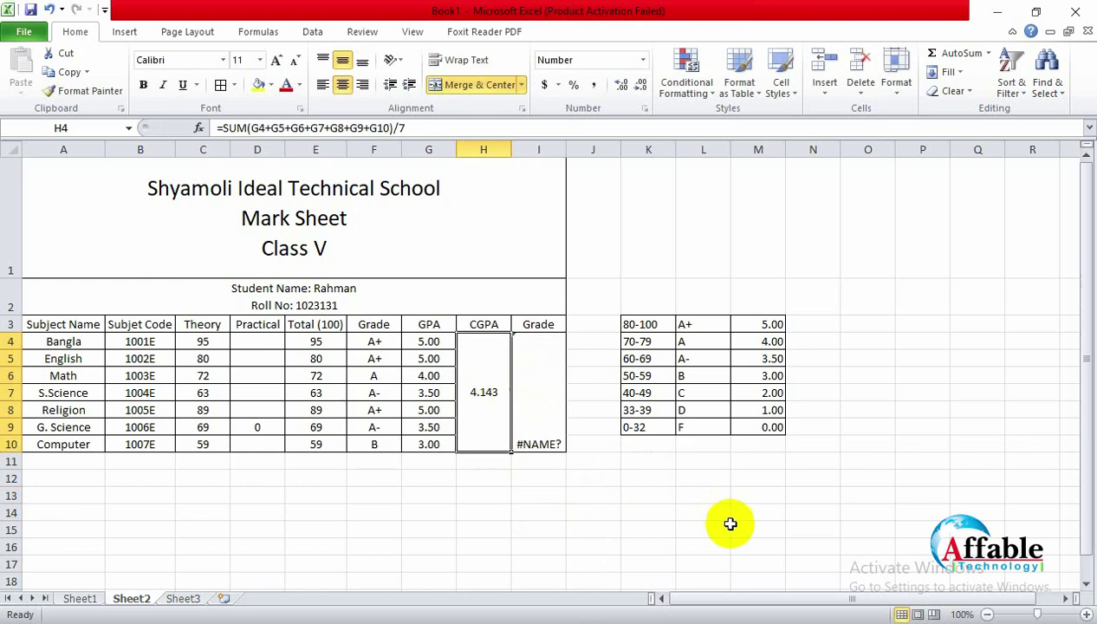
{"action": "left_click", "coordinate": [554, 441]}
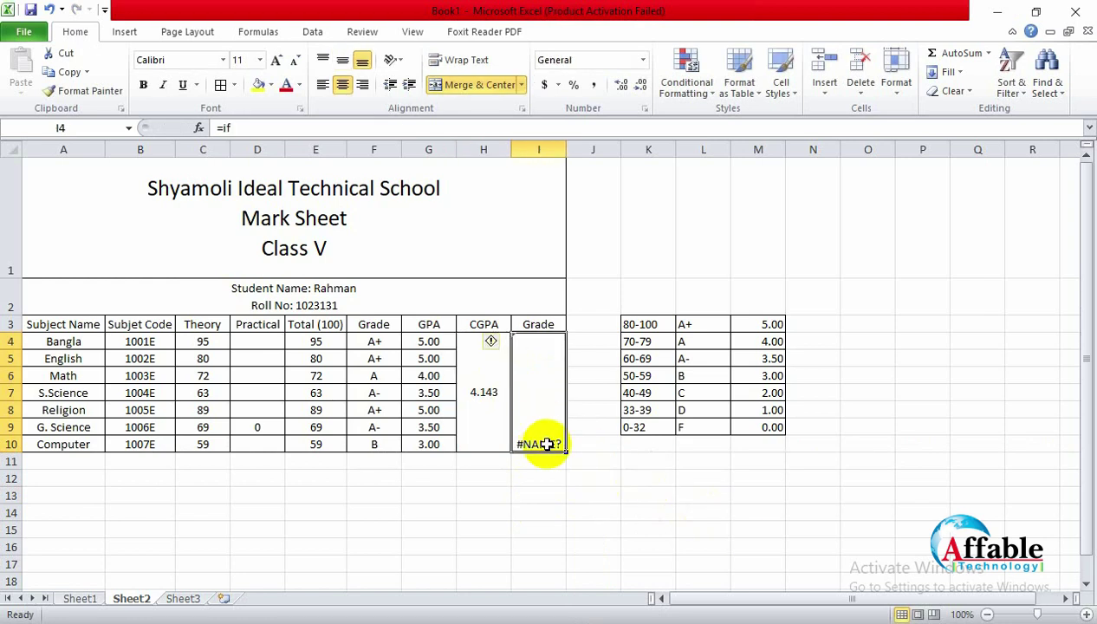
{"action": "left_click", "coordinate": [538, 529]}
{"action": "left_click", "coordinate": [537, 440]}
{"action": "key", "text": "Delete"}
Step: Type =if(H4<1,"F",if(H4<2,"D",if(H4<3,"C",… into the Grade cell
{"action": "type", "text": "="}
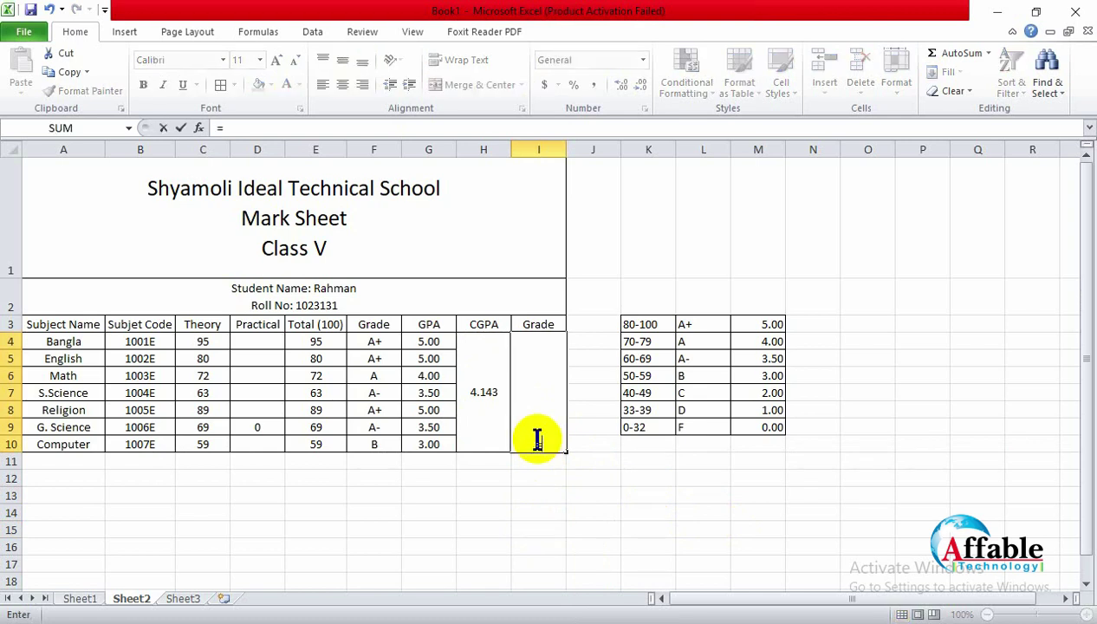
{"action": "type", "text": "if("}
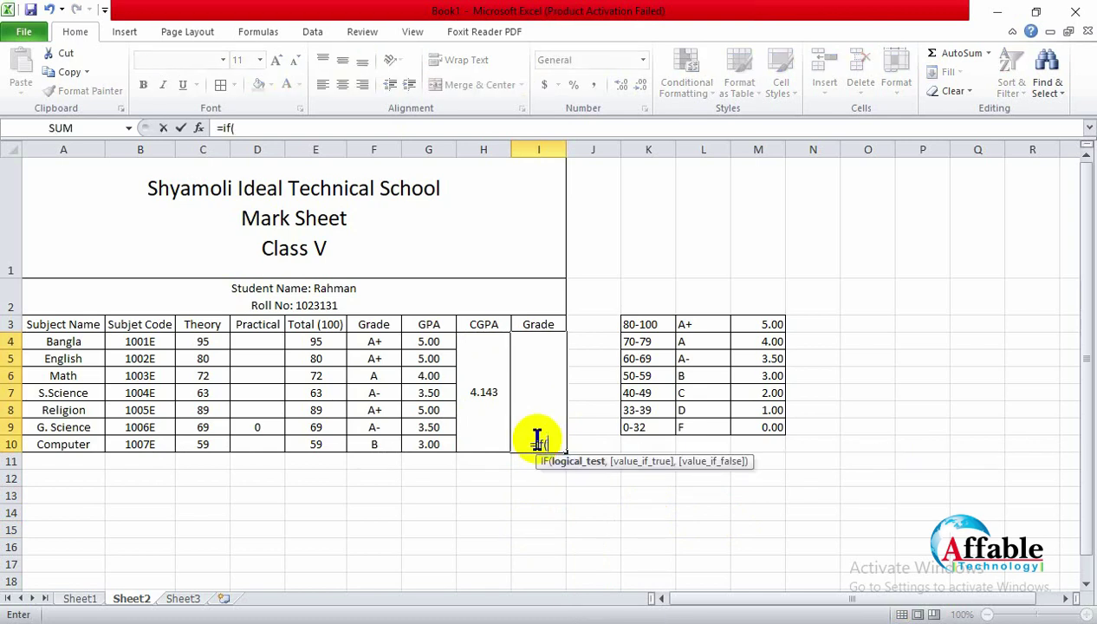
{"action": "left_click", "coordinate": [490, 392]}
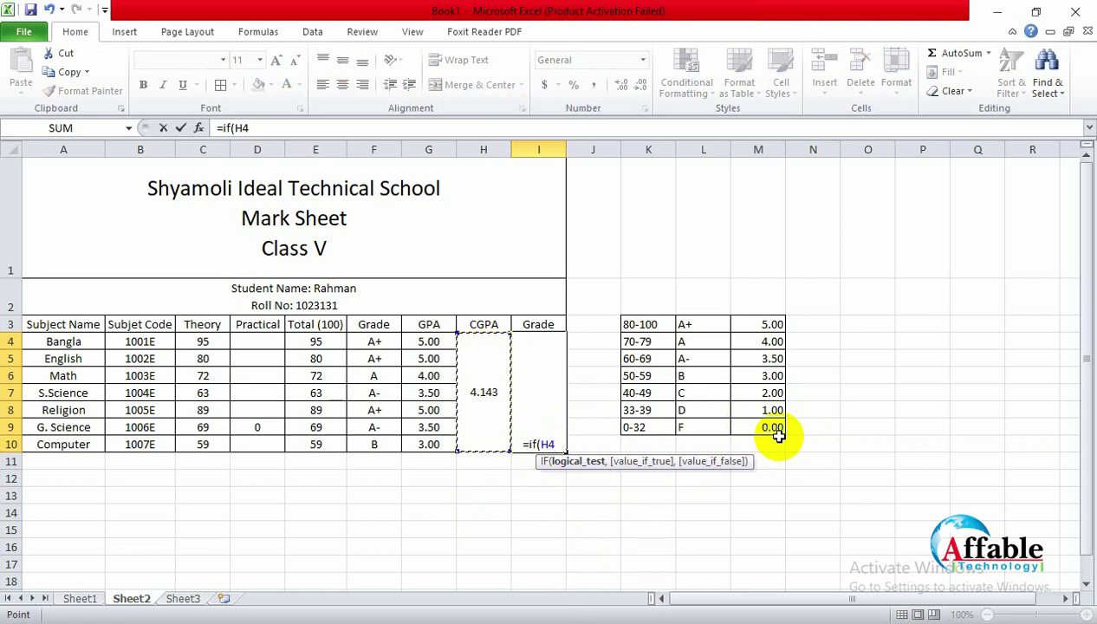
{"action": "type", "text": "<"}
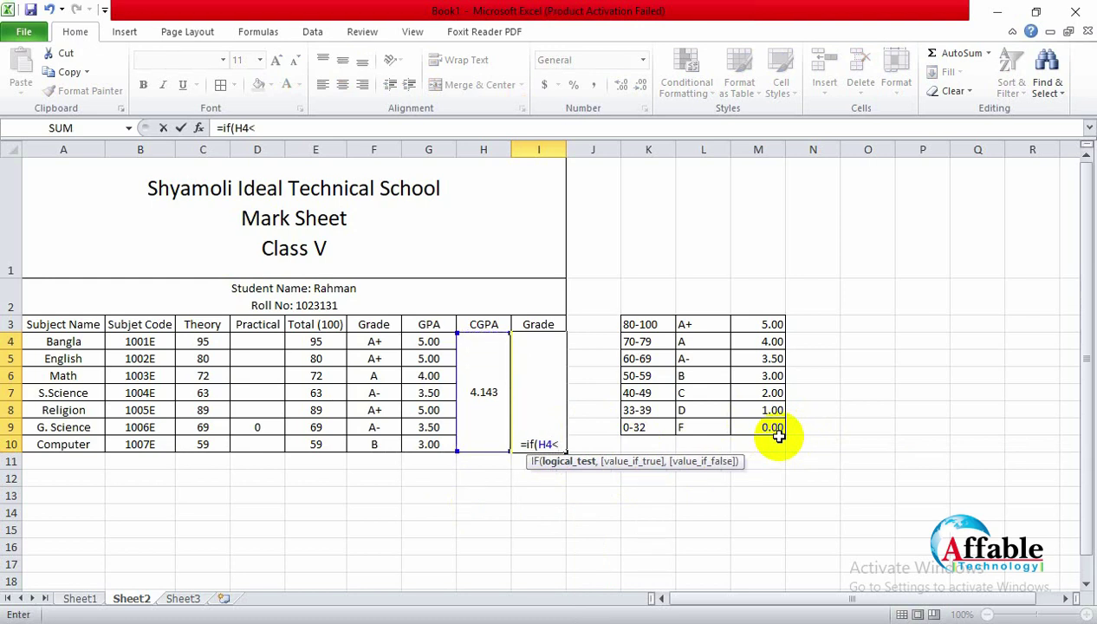
{"action": "type", "text": "1"}
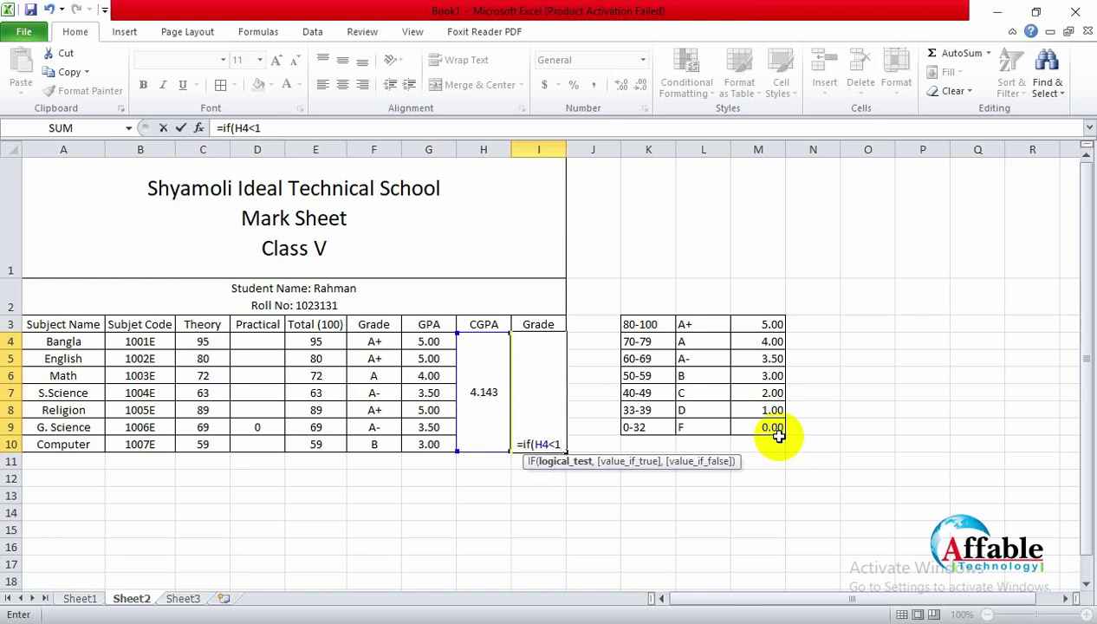
{"action": "type", "text": ","}
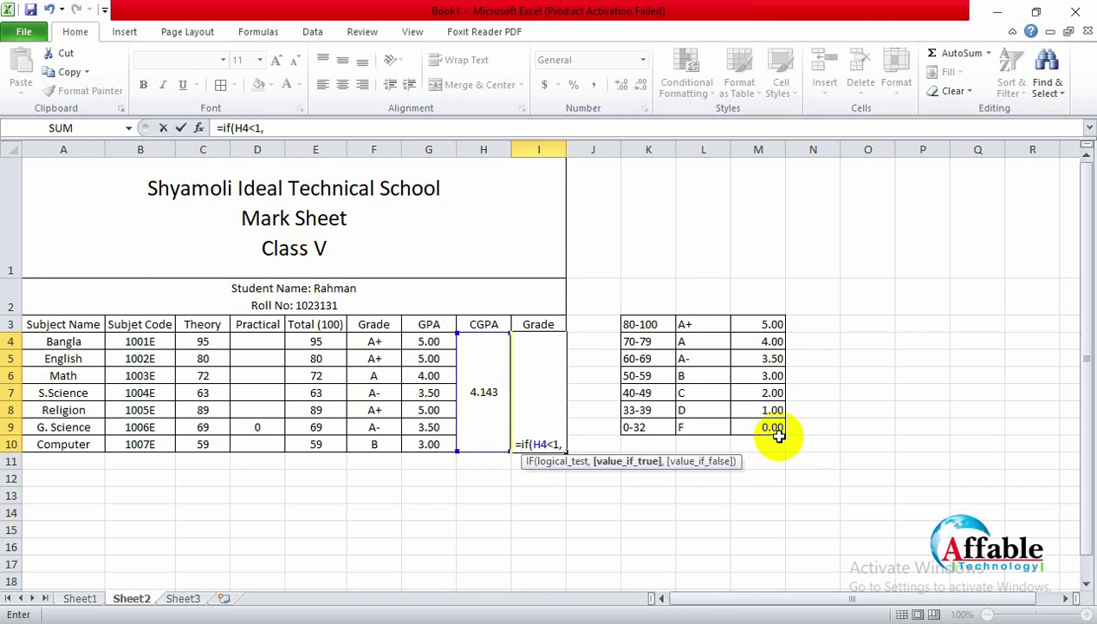
{"action": "type", "text": " \""}
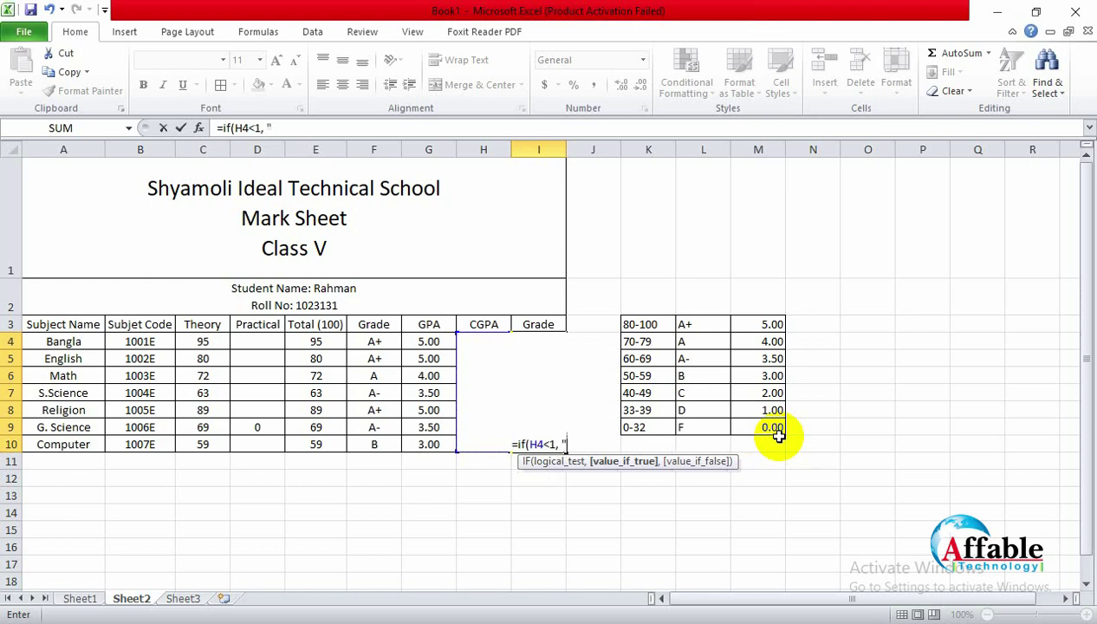
{"action": "type", "text": "F"}
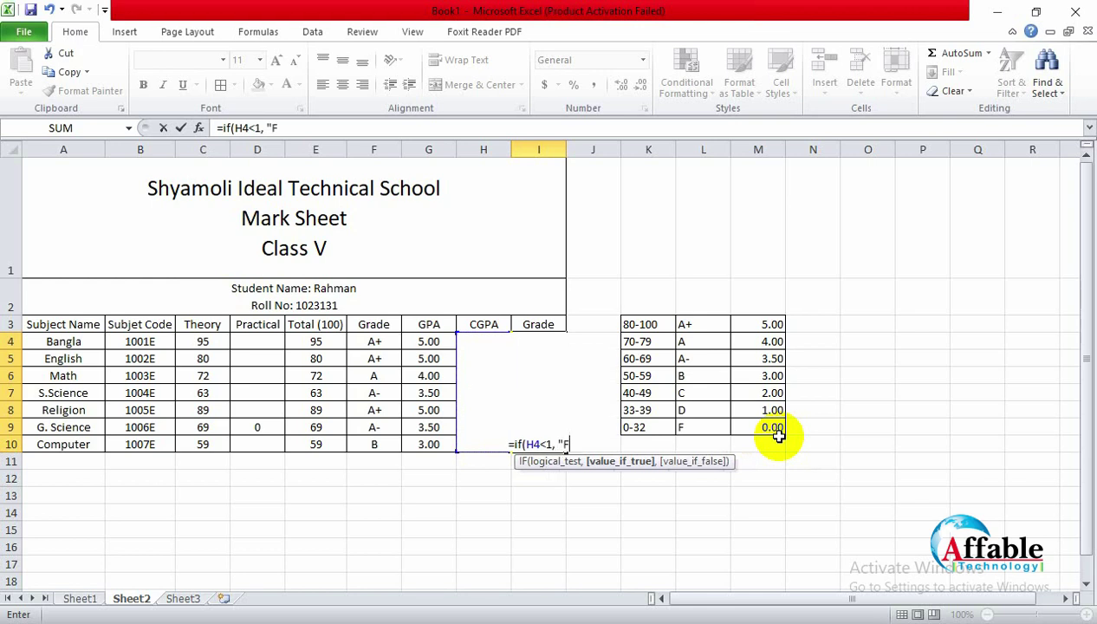
{"action": "type", "text": "\", "}
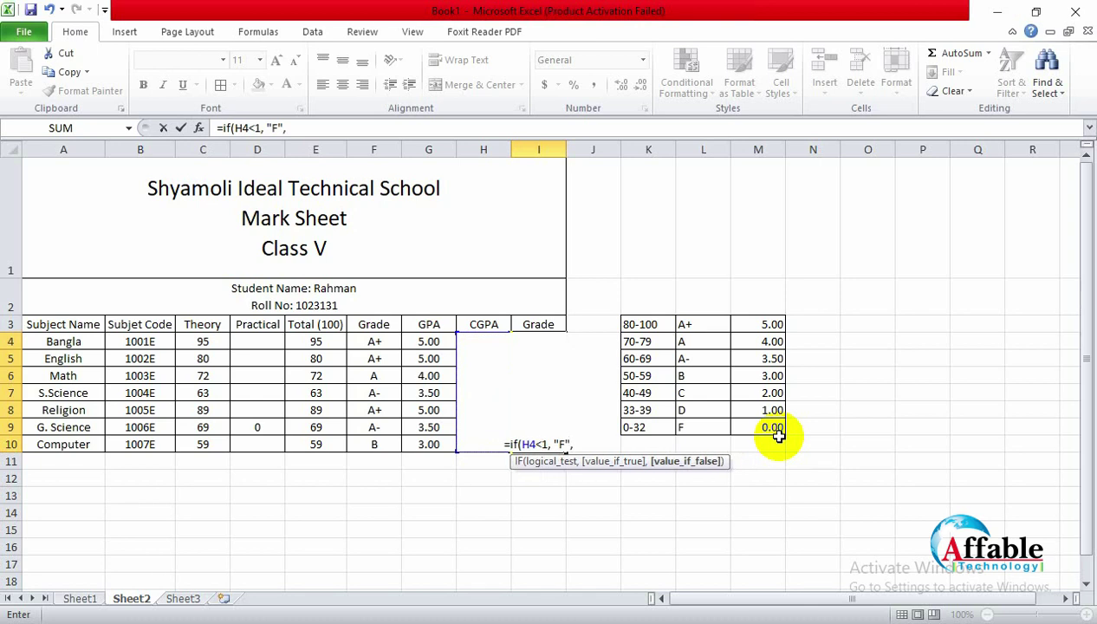
{"action": "type", "text": "if("}
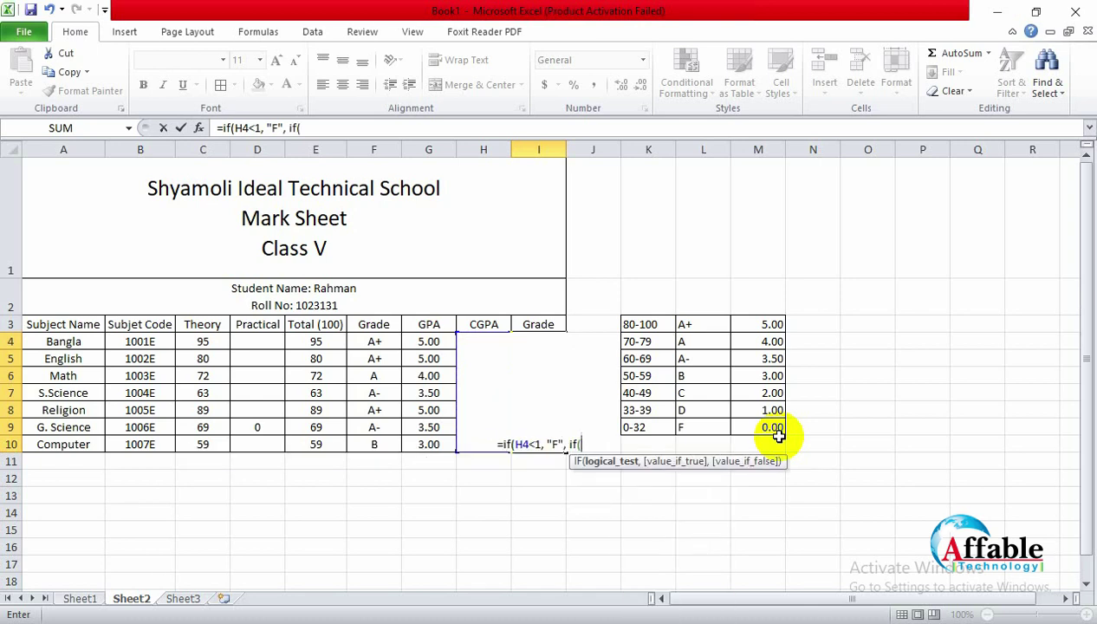
{"action": "type", "text": "H"}
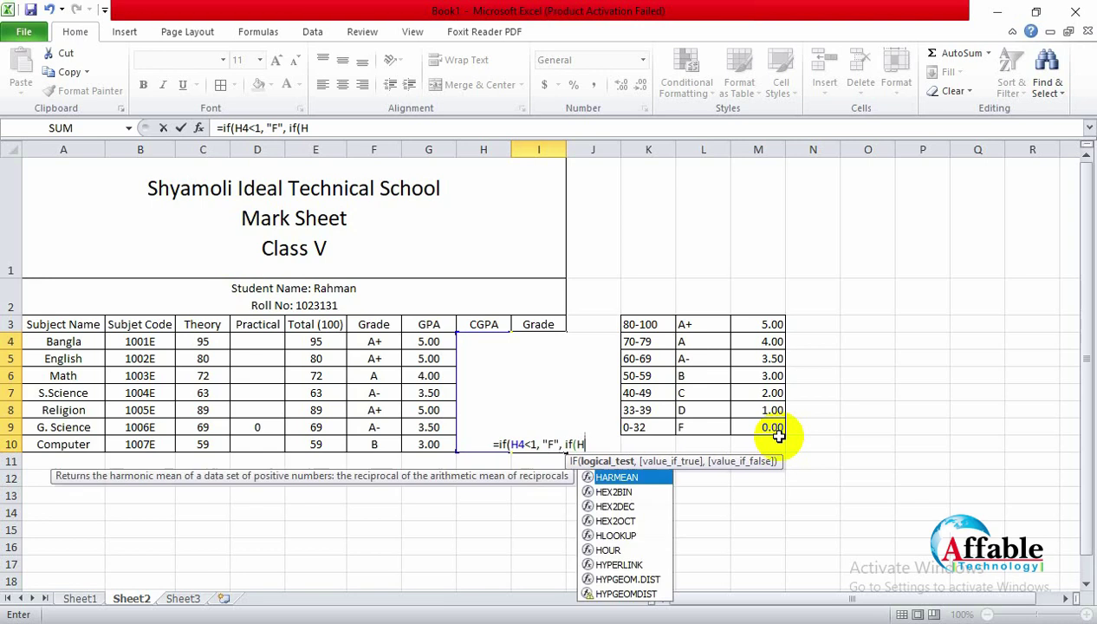
{"action": "type", "text": "4"}
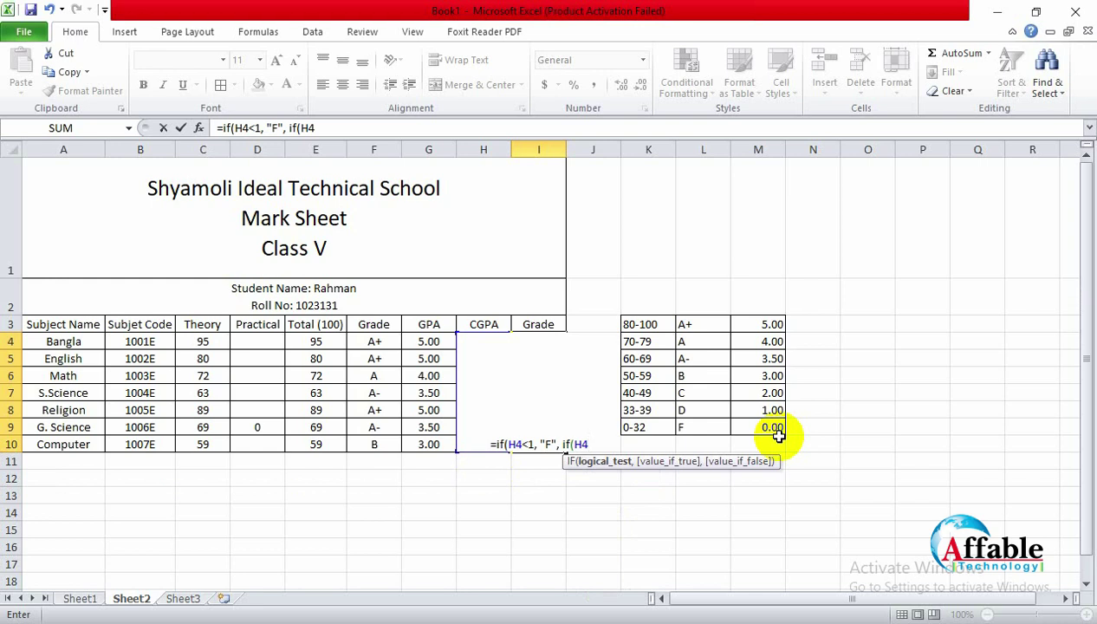
{"action": "type", "text": "<2"}
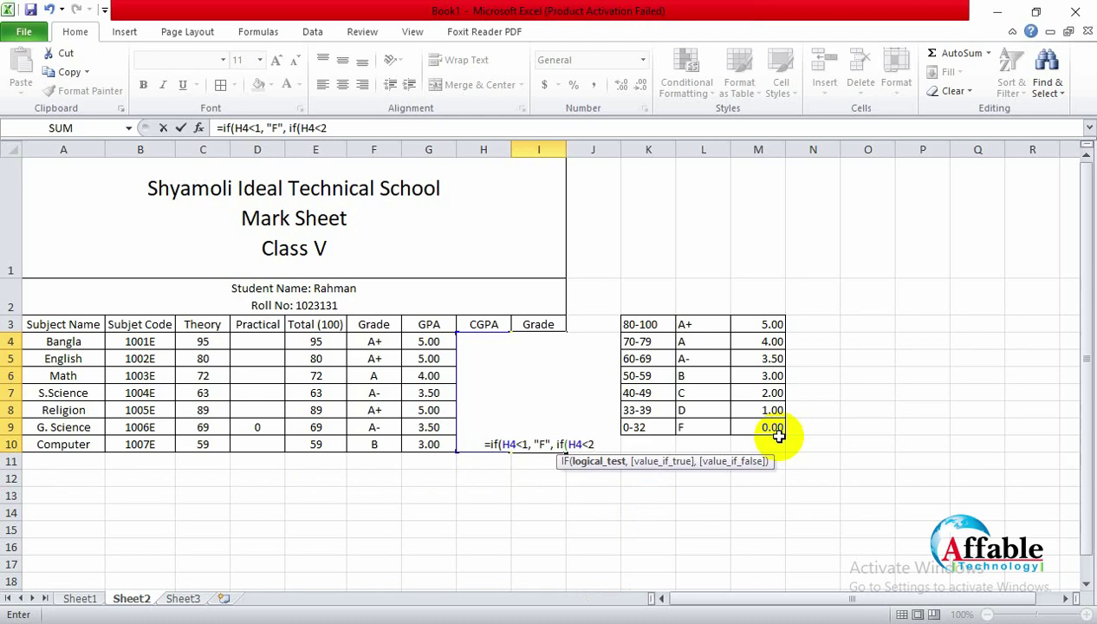
{"action": "type", "text": "D"}
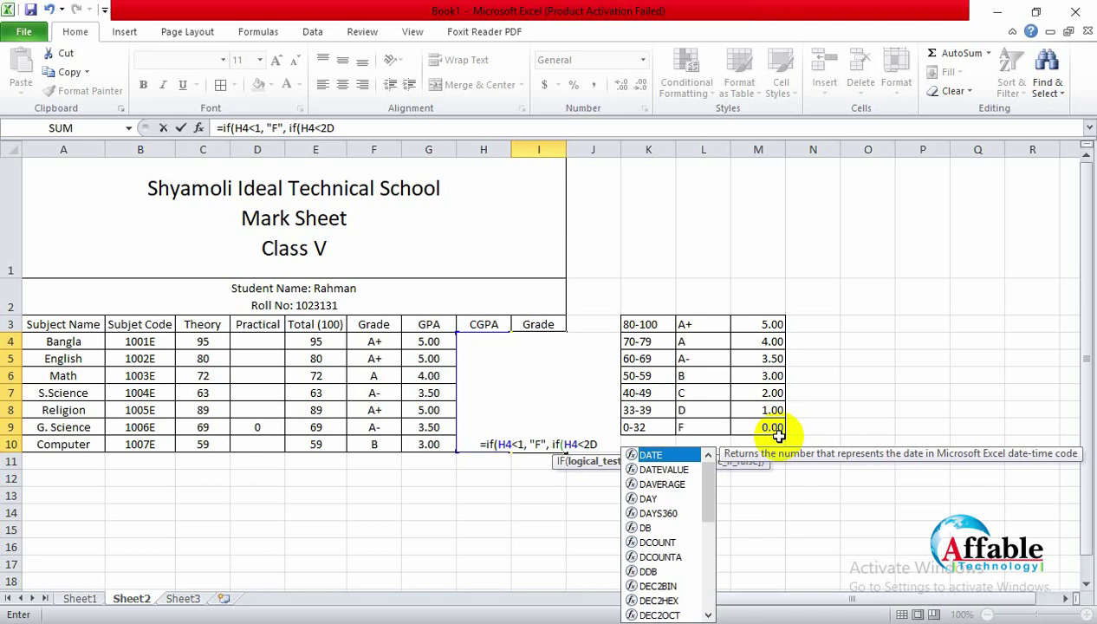
{"action": "key", "text": "BackSpace"}
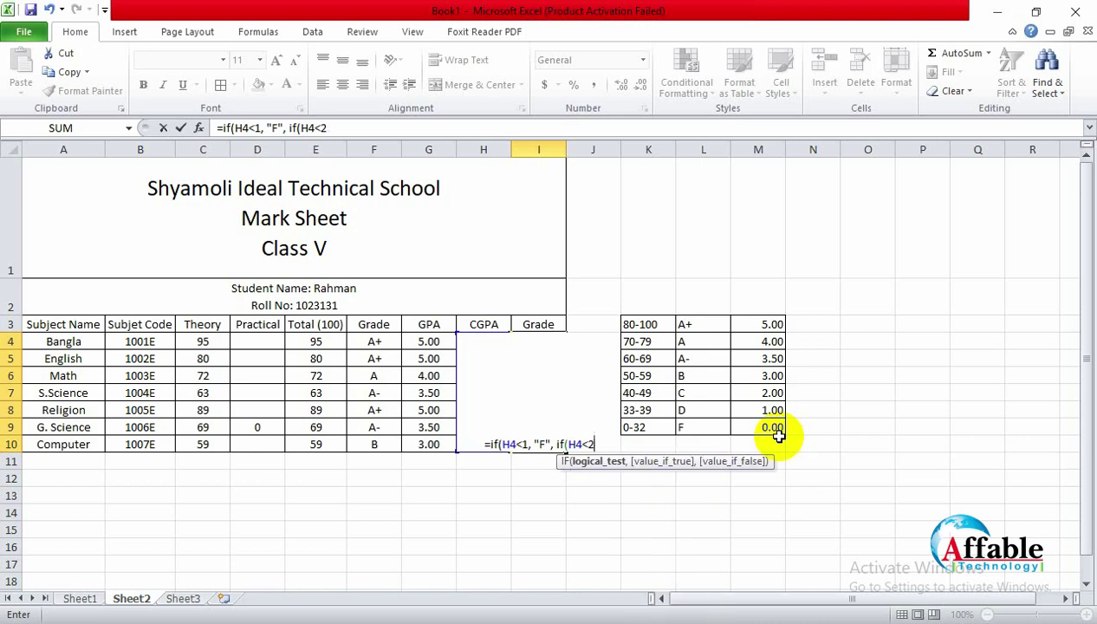
{"action": "type", "text": ", \"d\","}
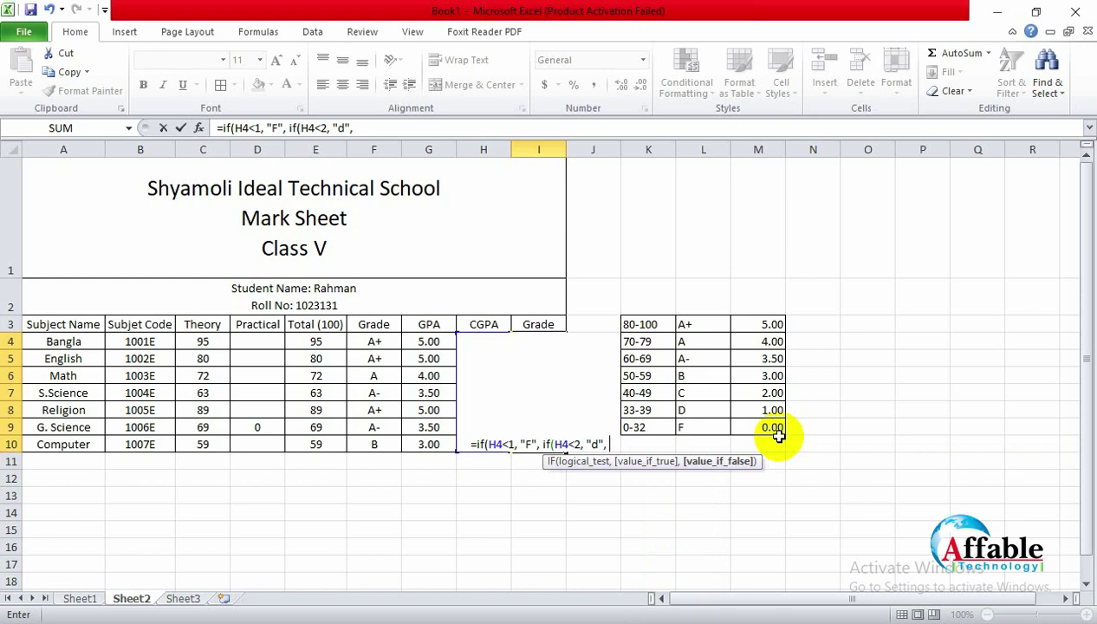
{"action": "key", "text": "BackSpace"}
{"action": "key", "text": "BackSpace"}
{"action": "key", "text": "BackSpace"}
{"action": "key", "text": "BackSpace"}
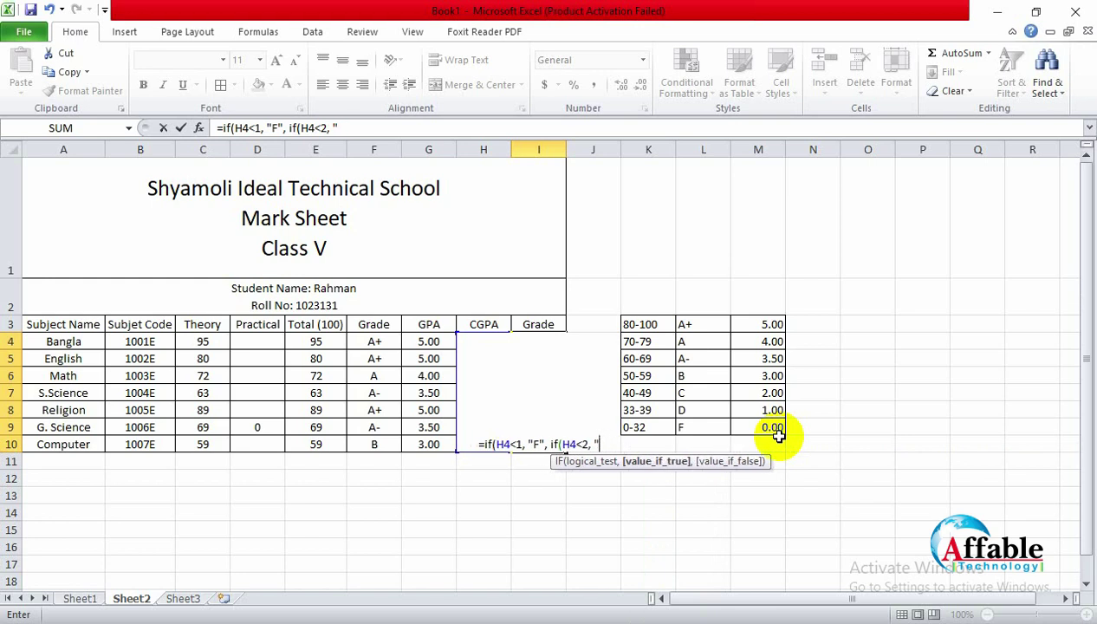
{"action": "type", "text": "D\""}
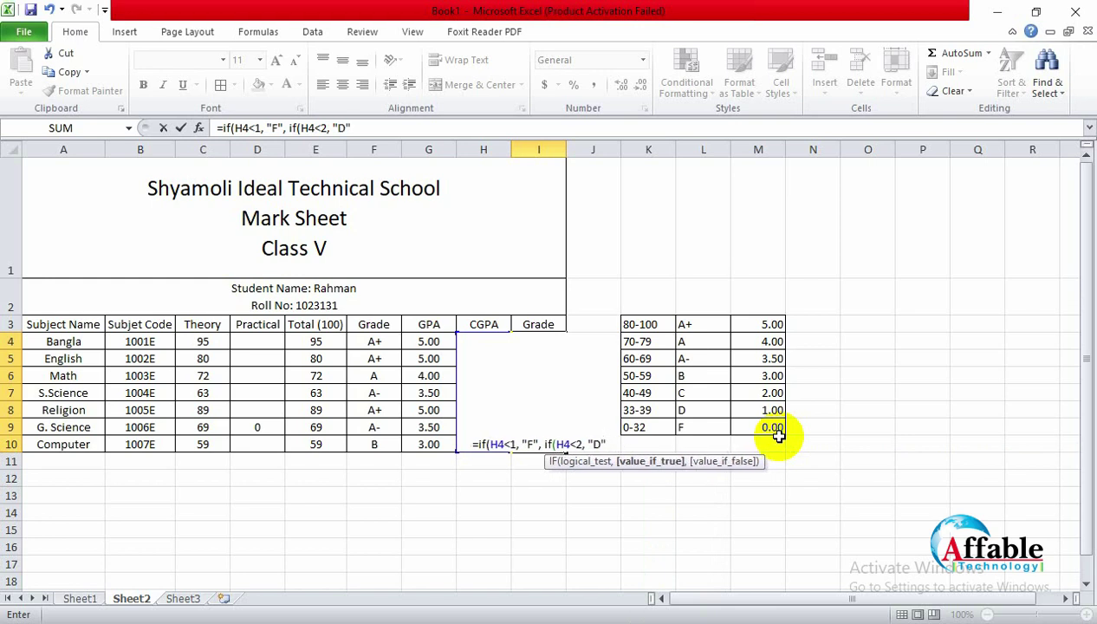
{"action": "type", "text": ", "}
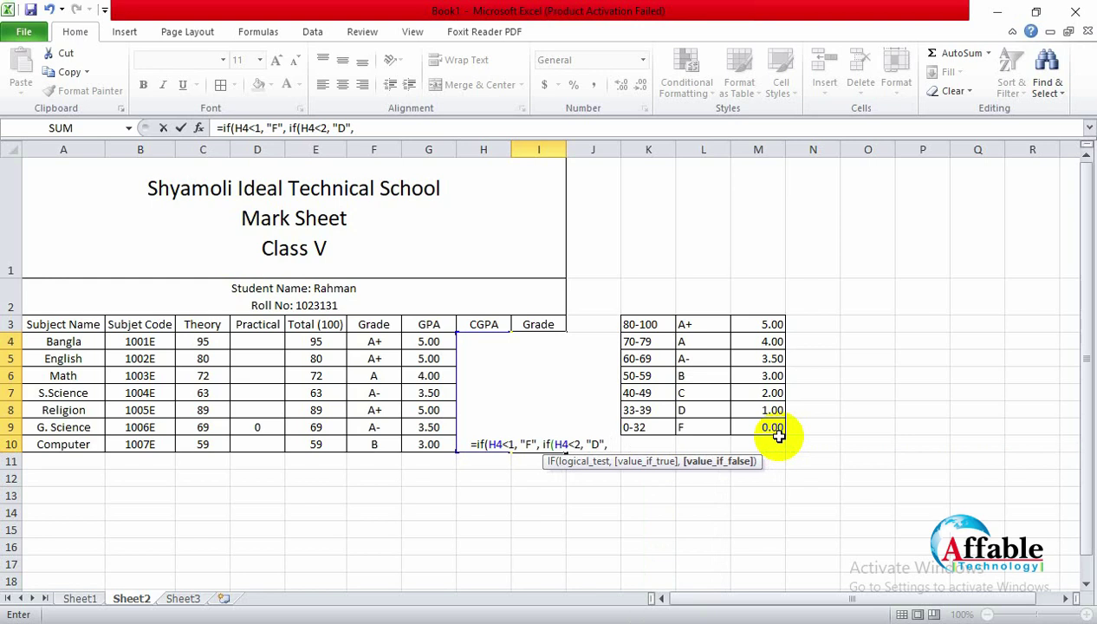
{"action": "type", "text": "if(H$"}
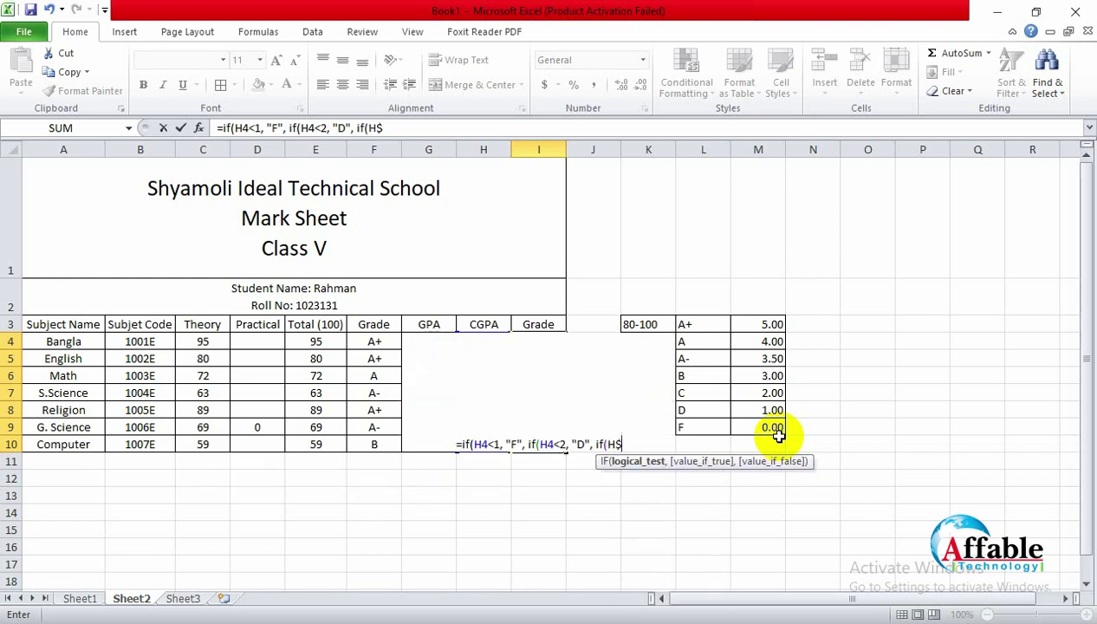
{"action": "key", "text": "BackSpace"}
{"action": "type", "text": "4<"}
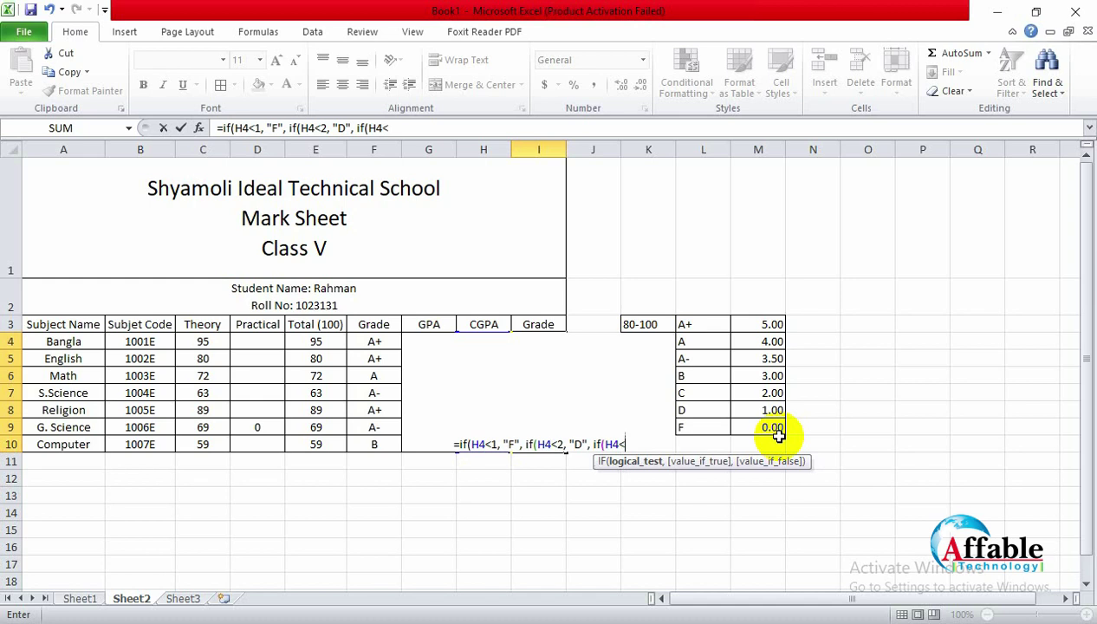
{"action": "type", "text": "3"}
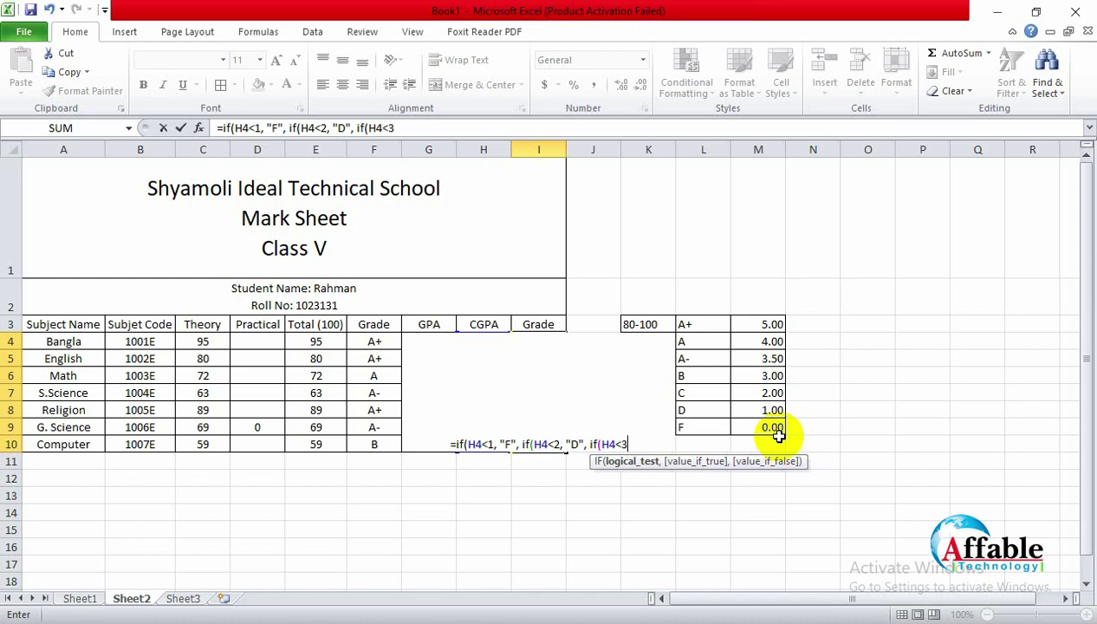
{"action": "type", "text": ", "}
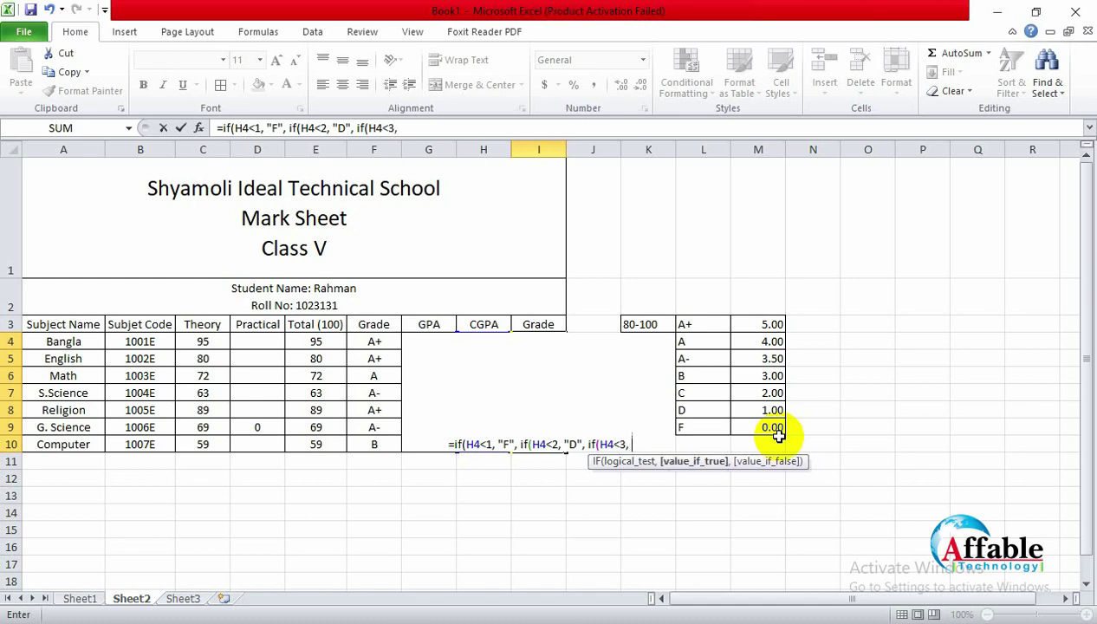
{"action": "type", "text": "\""}
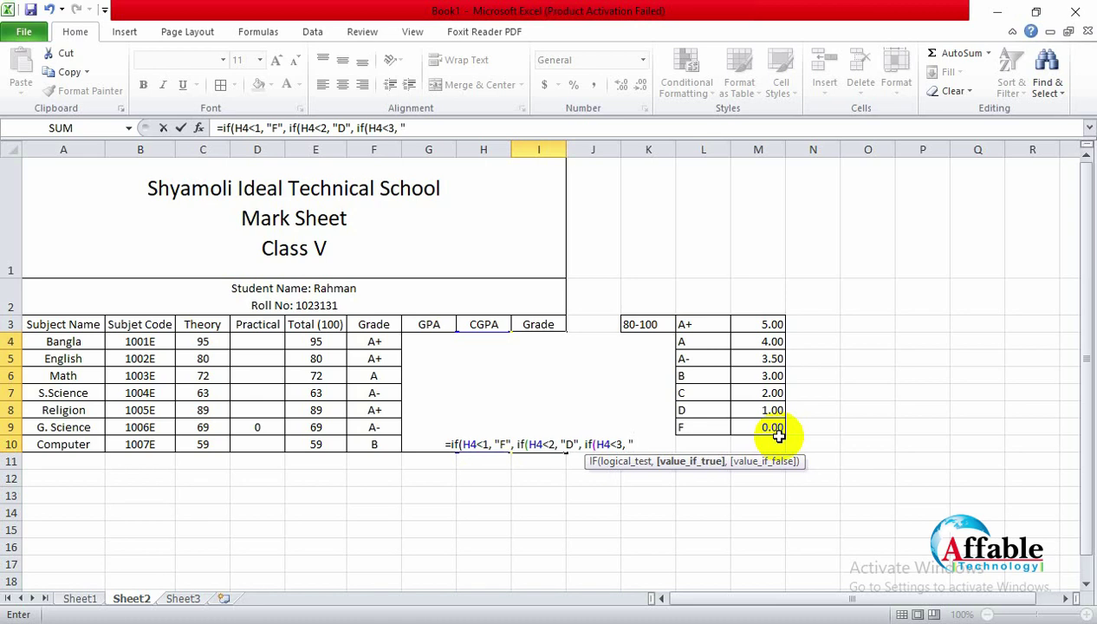
{"action": "type", "text": "C\""}
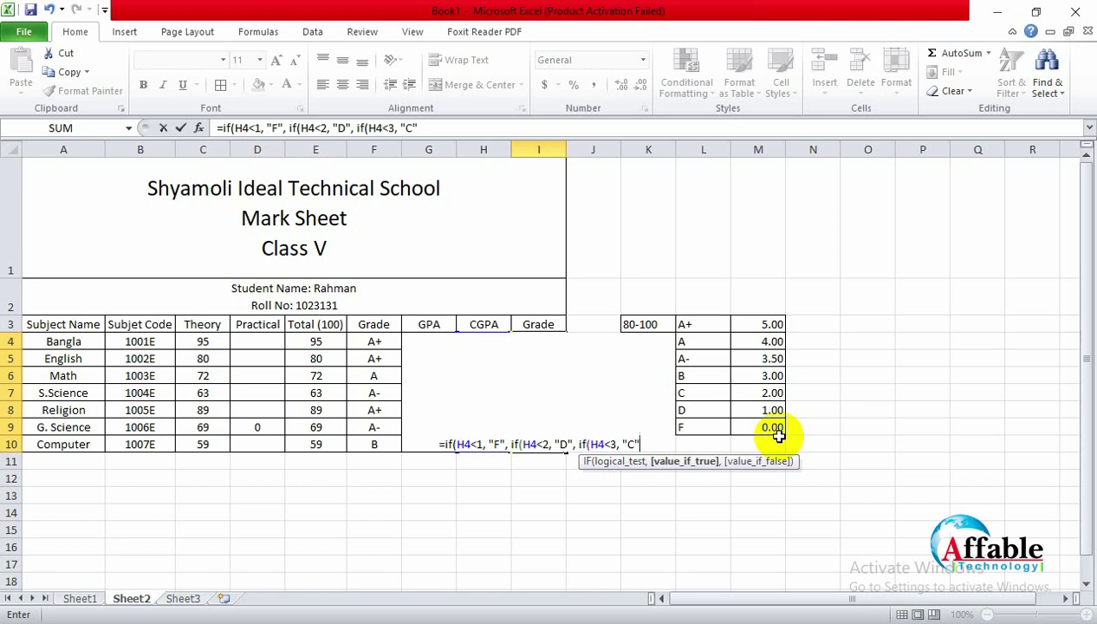
{"action": "type", "text": ", if"}
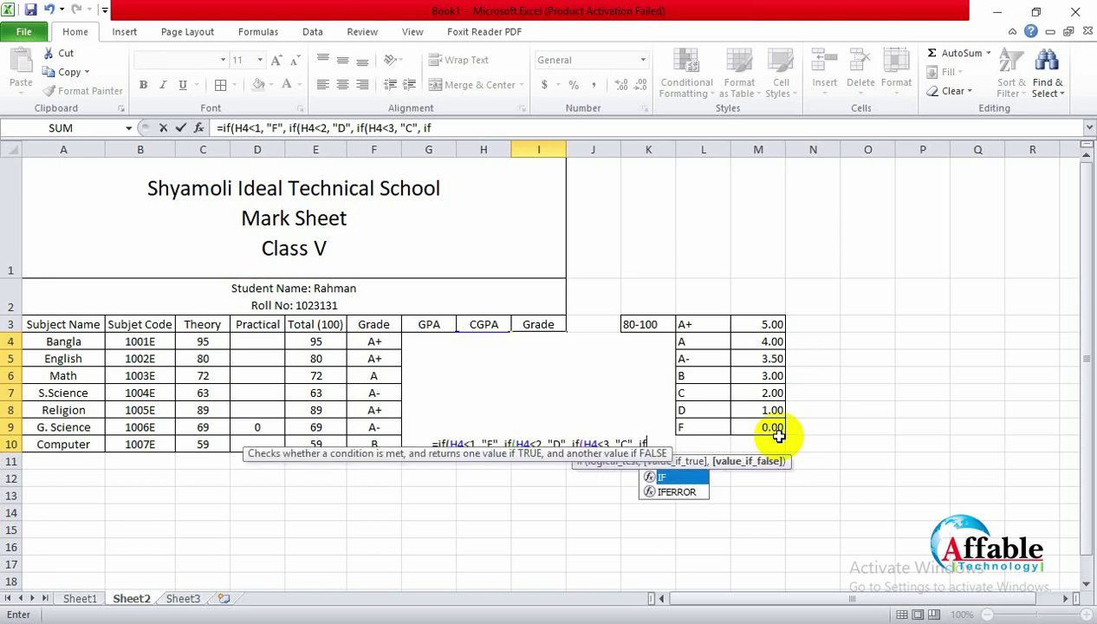
{"action": "type", "text": " H"}
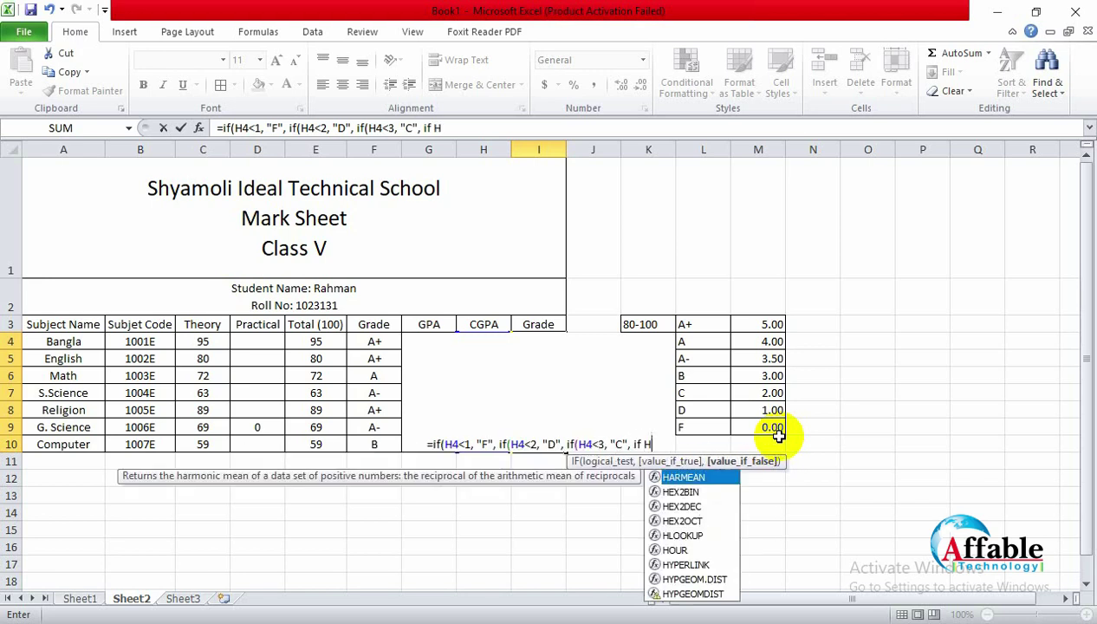
{"action": "type", "text": "4"}
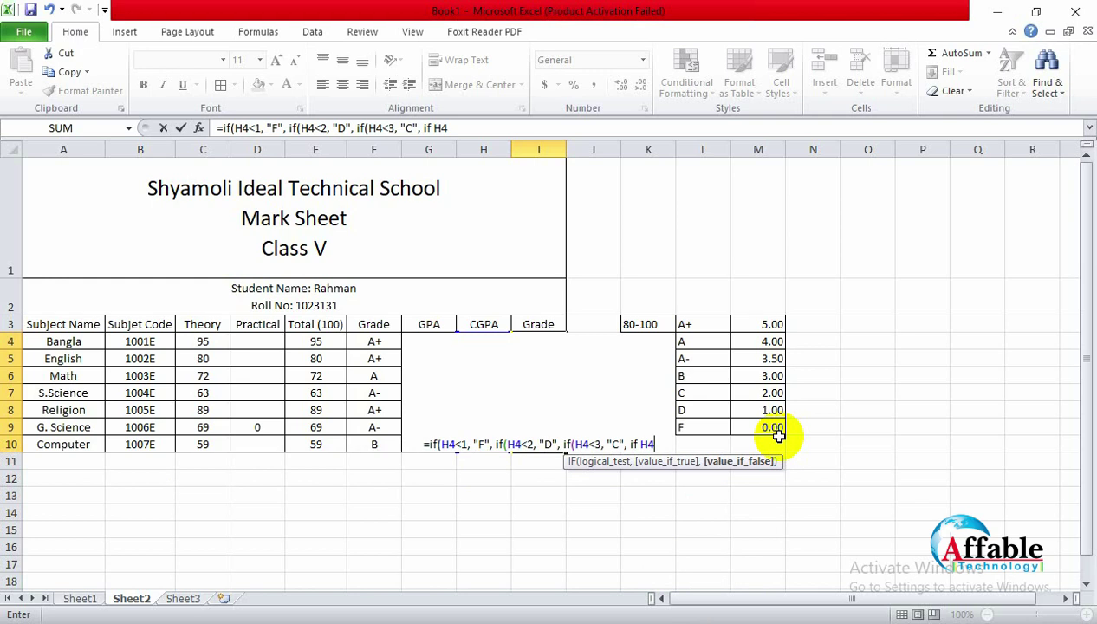
Step: Add the nested branch giving B when the CGPA in H4 is below 3.5
{"action": "key", "text": "BackSpace"}
{"action": "key", "text": "BackSpace"}
{"action": "key", "text": "BackSpace"}
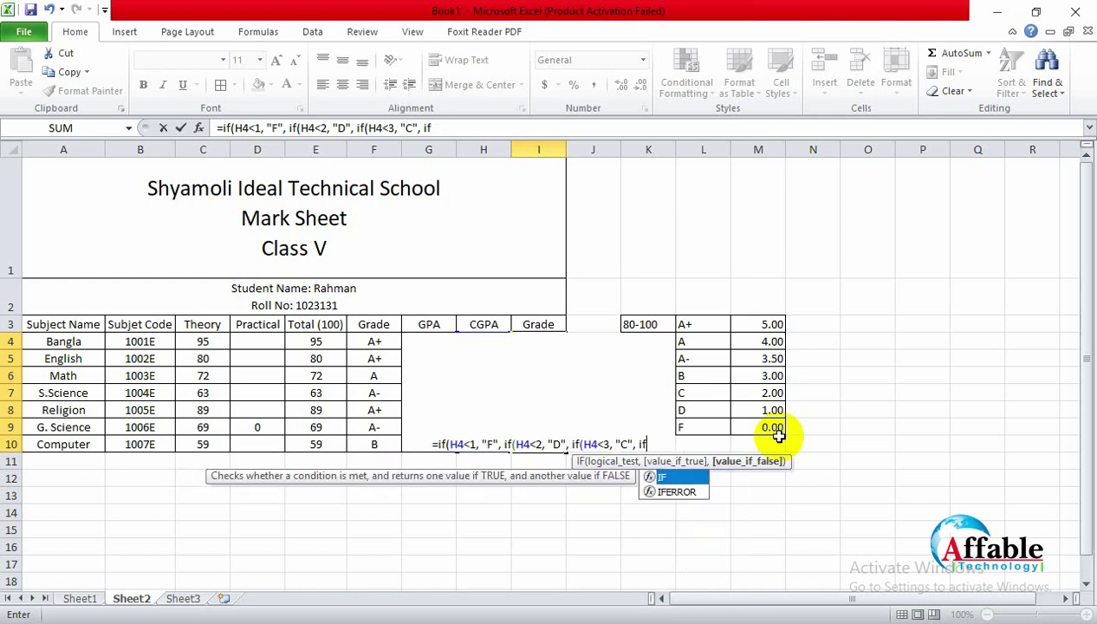
{"action": "type", "text": "(h"}
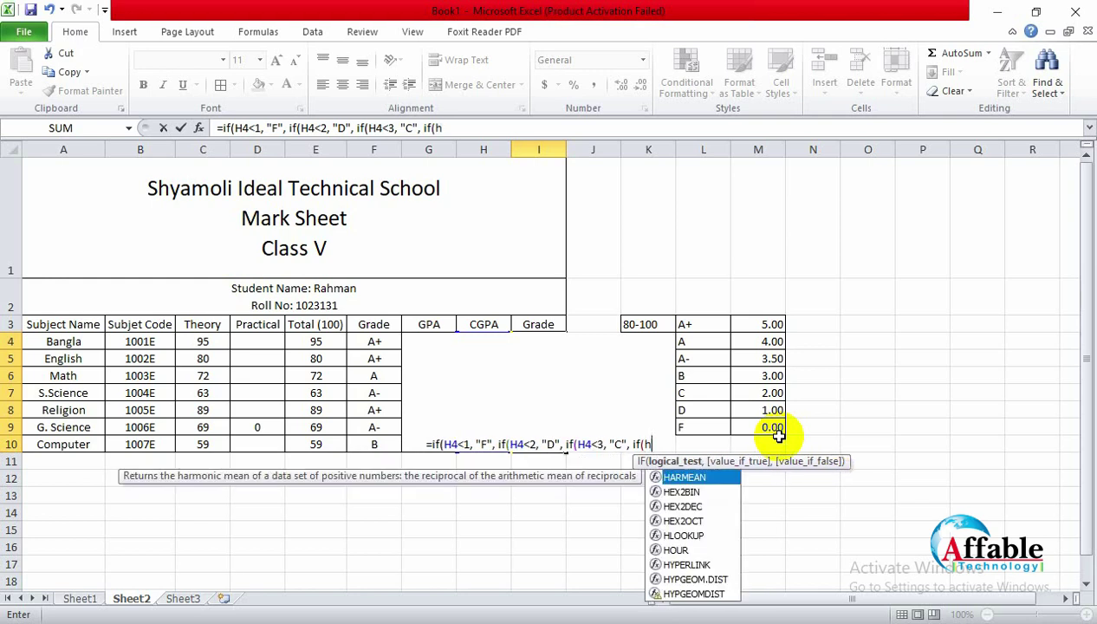
{"action": "key", "text": "BackSpace"}
{"action": "type", "text": "H4"}
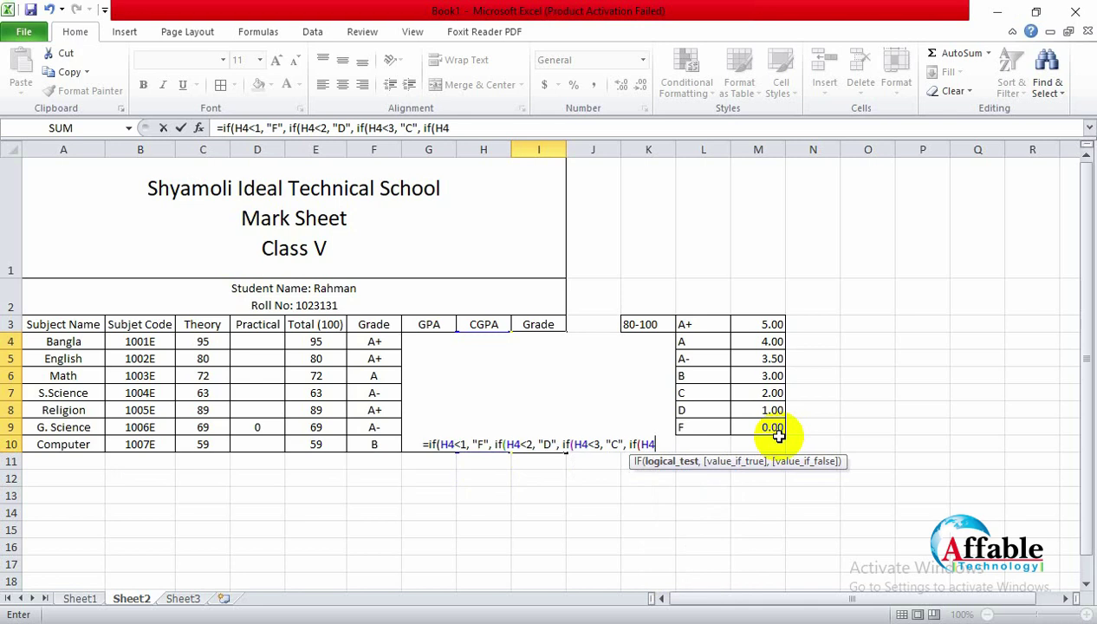
{"action": "type", "text": "<"}
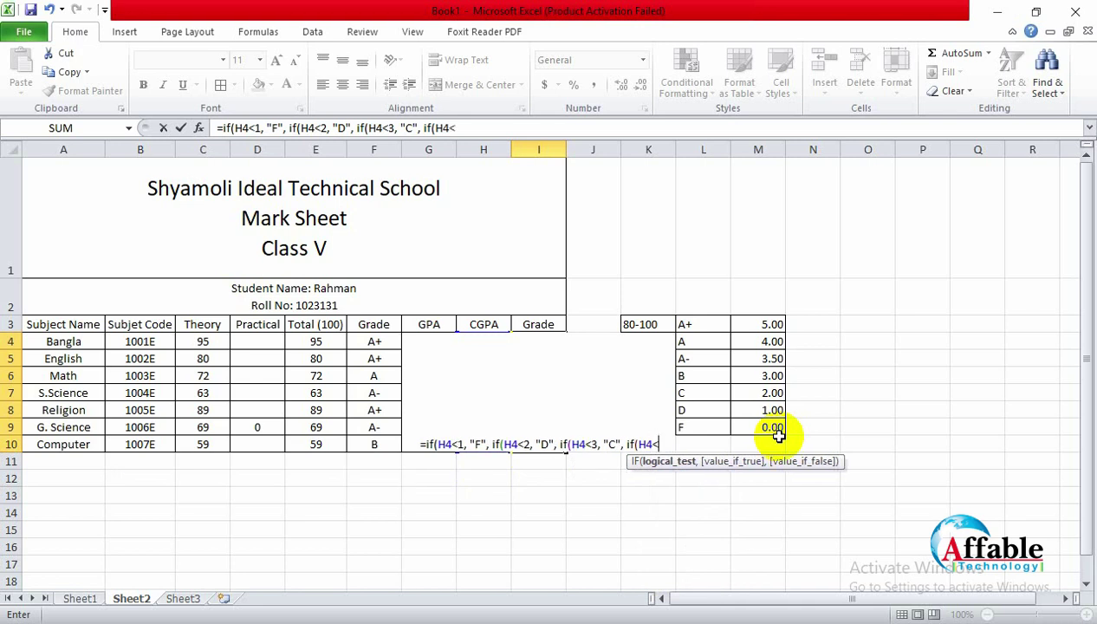
{"action": "type", "text": "4"}
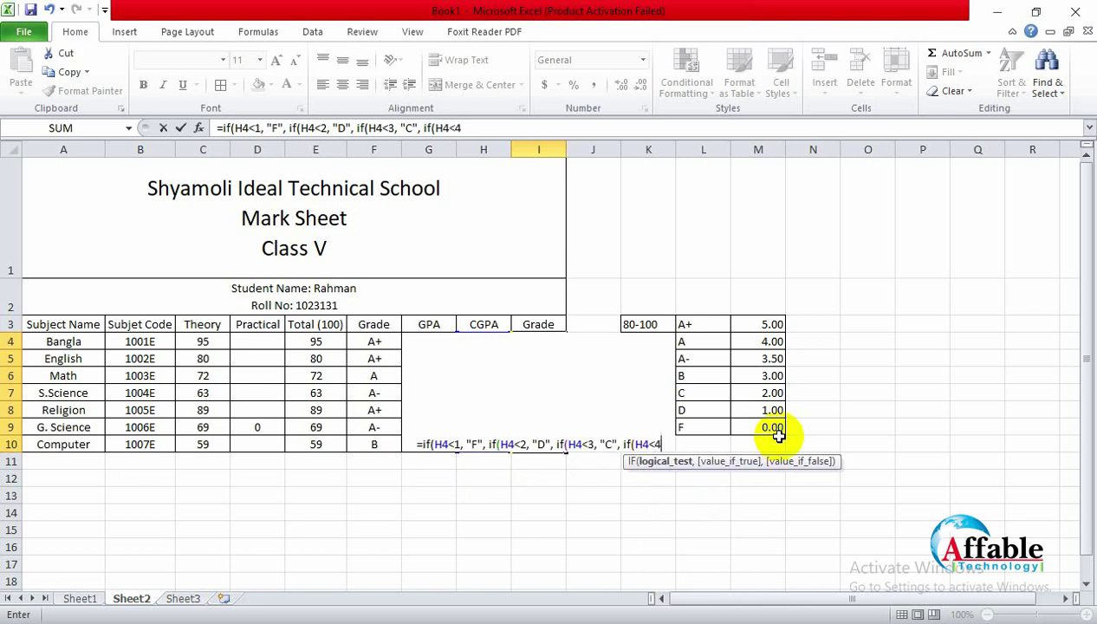
{"action": "key", "text": "BackSpace"}
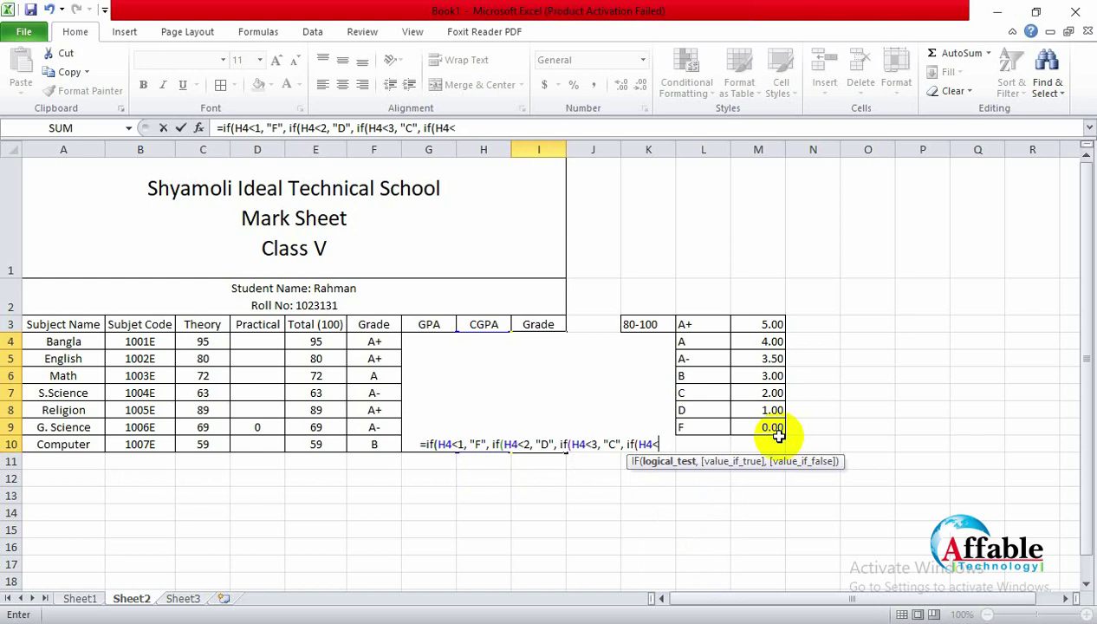
{"action": "type", "text": "3.5"}
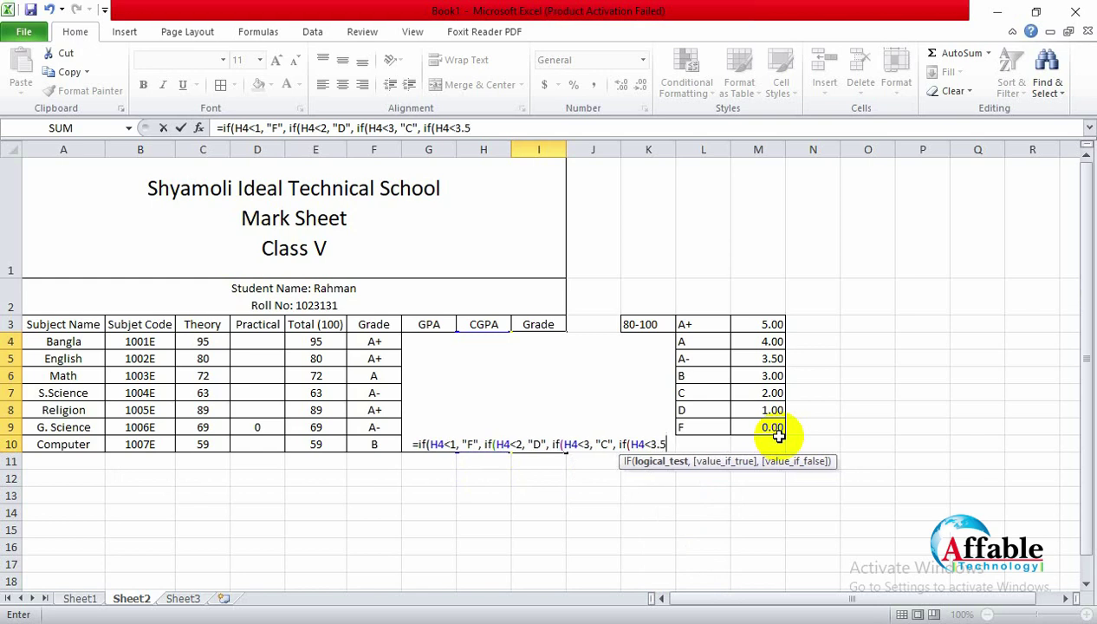
{"action": "type", "text": ","}
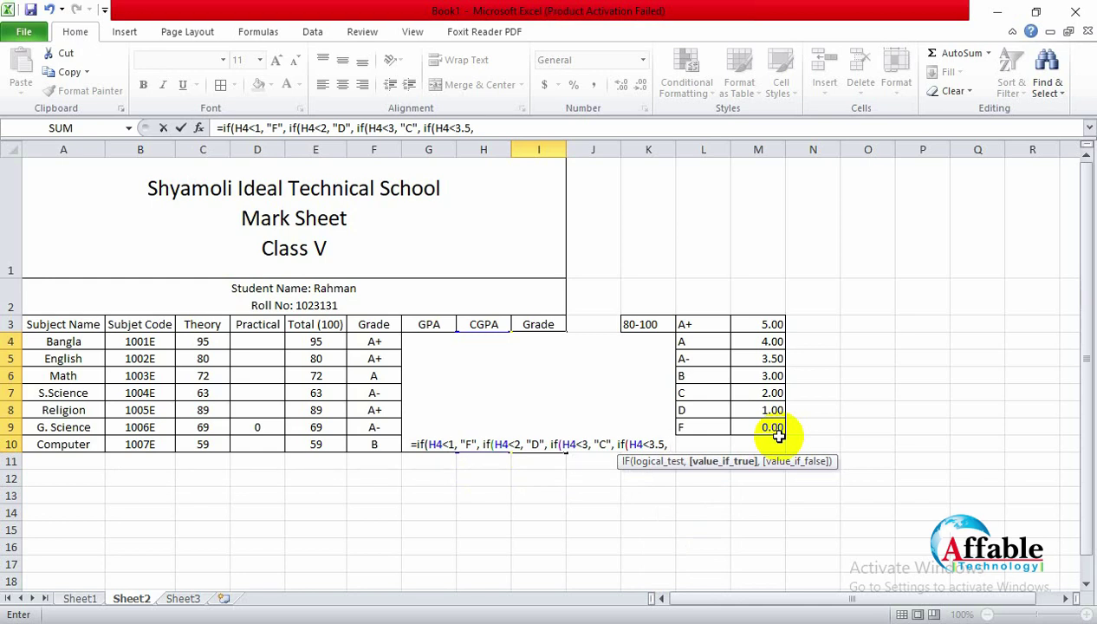
{"action": "type", "text": " \""}
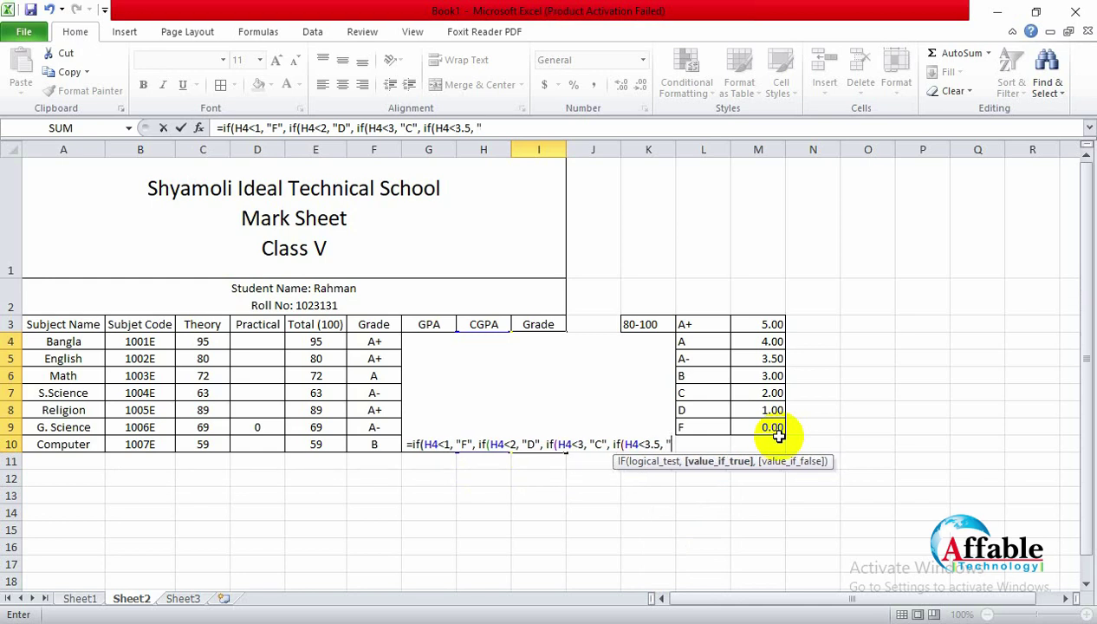
{"action": "type", "text": "B\", if"}
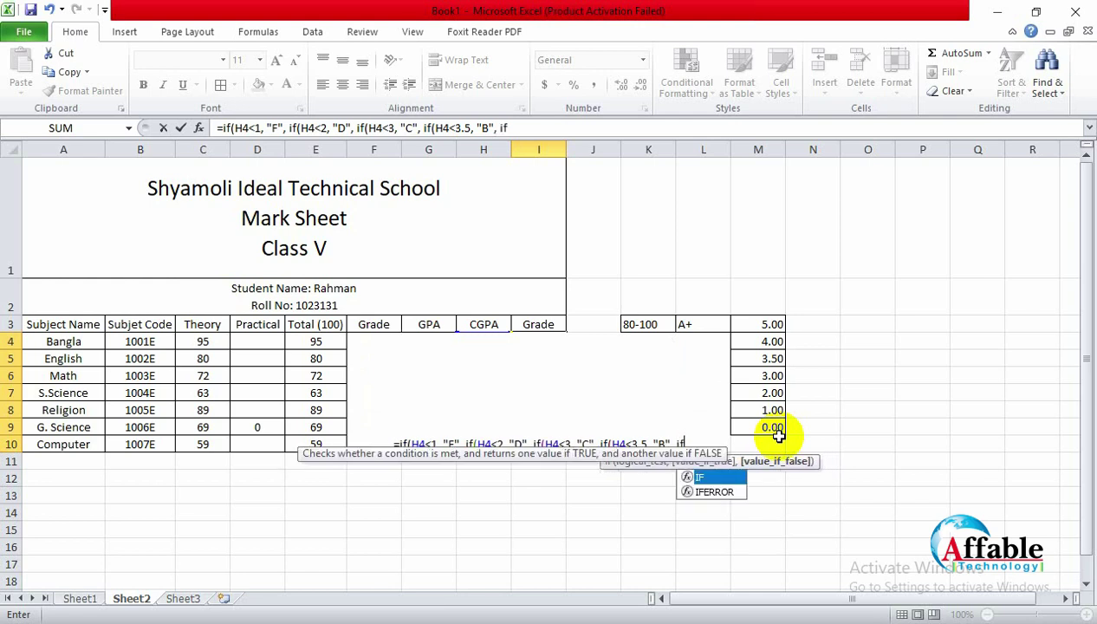
{"action": "type", "text": "(H4"}
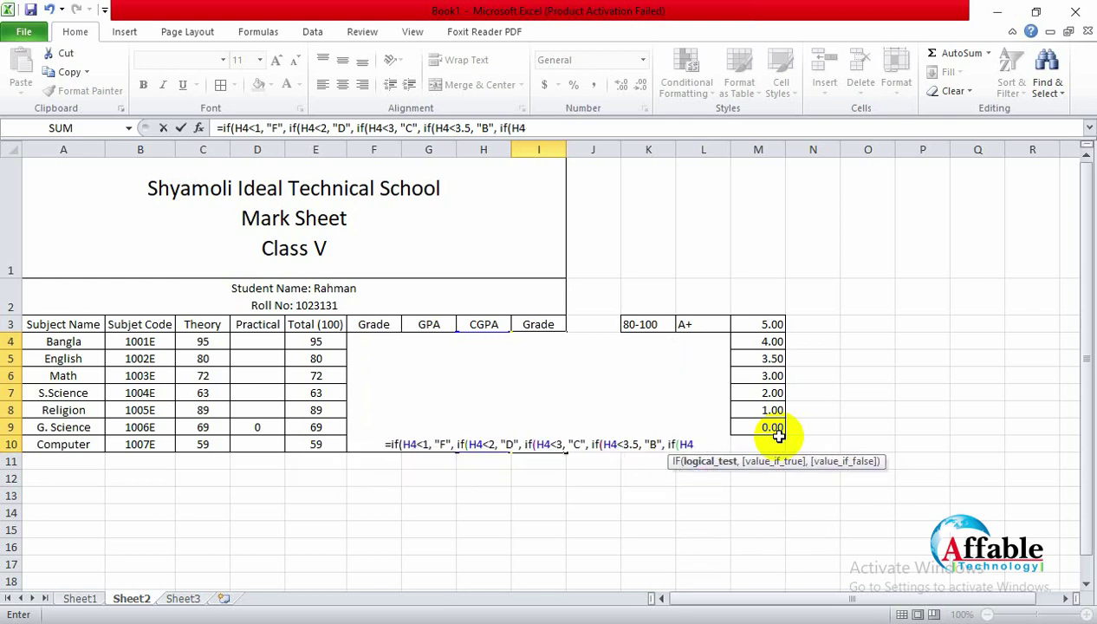
{"action": "type", "text": "<4"}
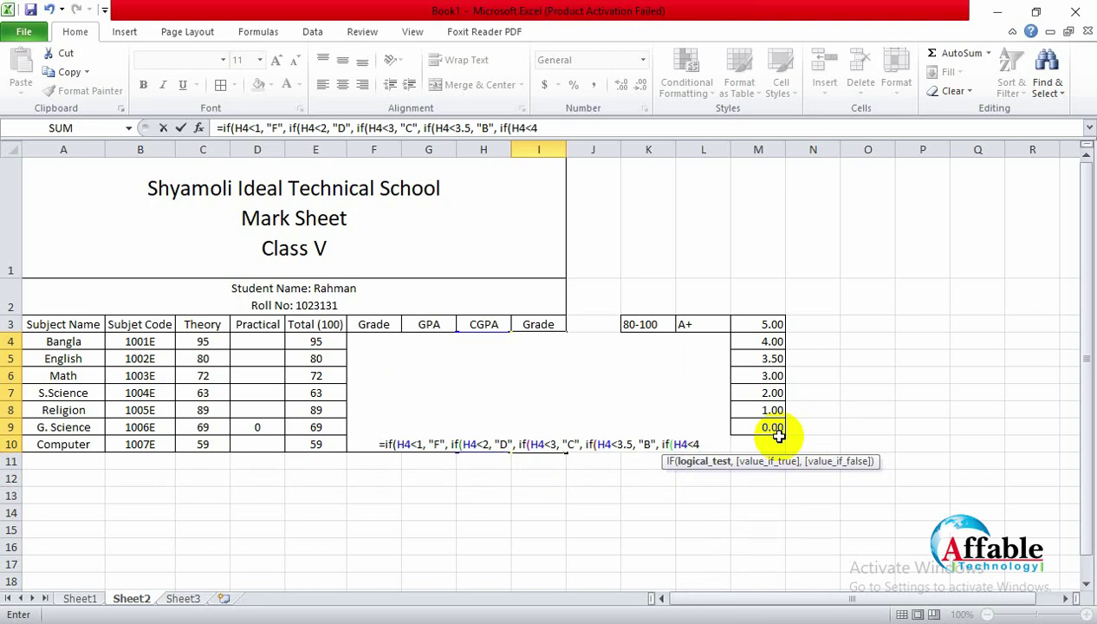
Step: Add A- below 4, A below 5, and A+ when H4 equals 5
{"action": "type", "text": ","}
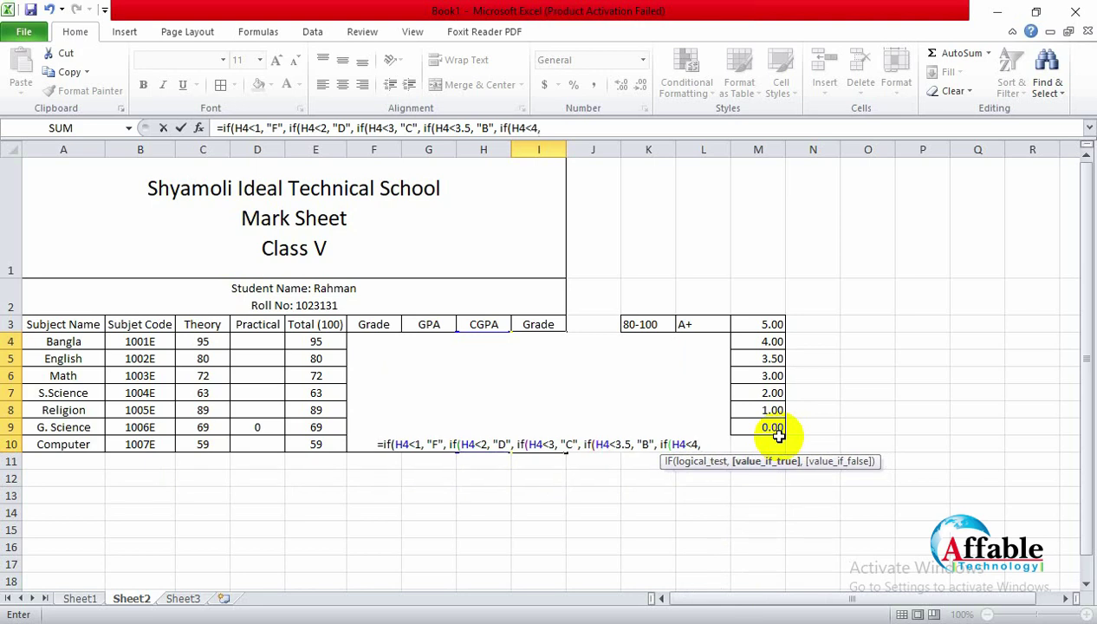
{"action": "type", "text": " \""}
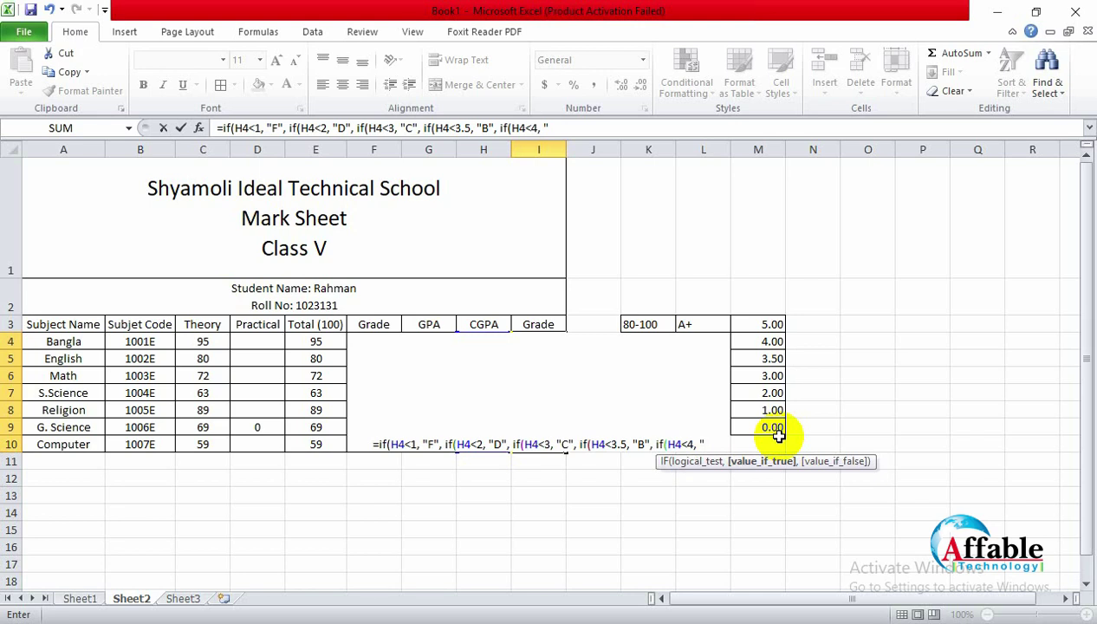
{"action": "type", "text": "A"}
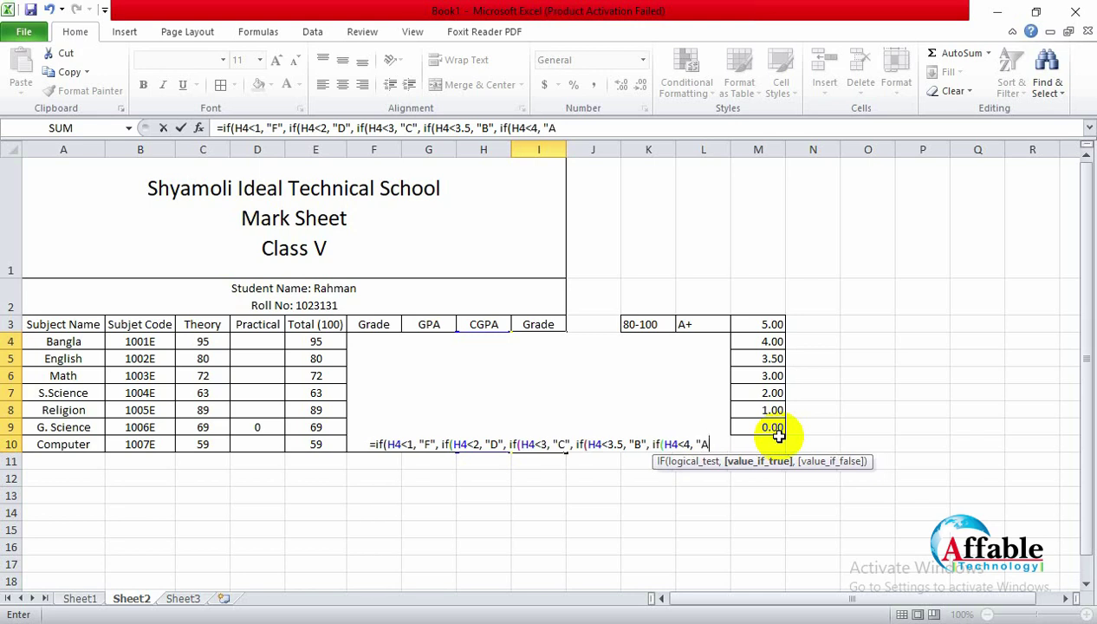
{"action": "type", "text": "-\", "}
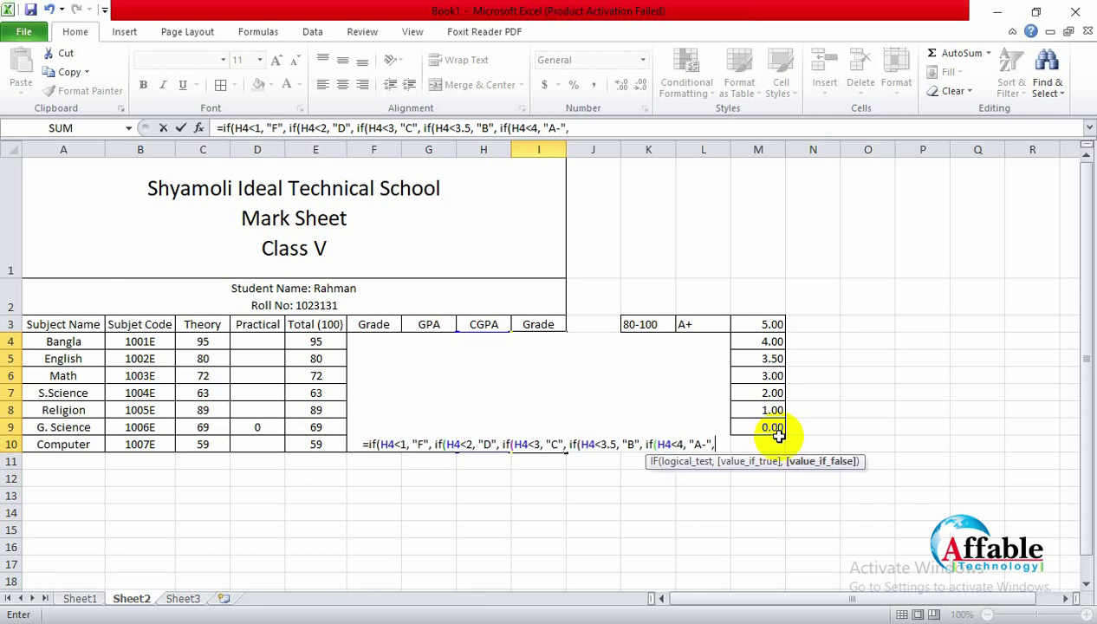
{"action": "type", "text": "if("}
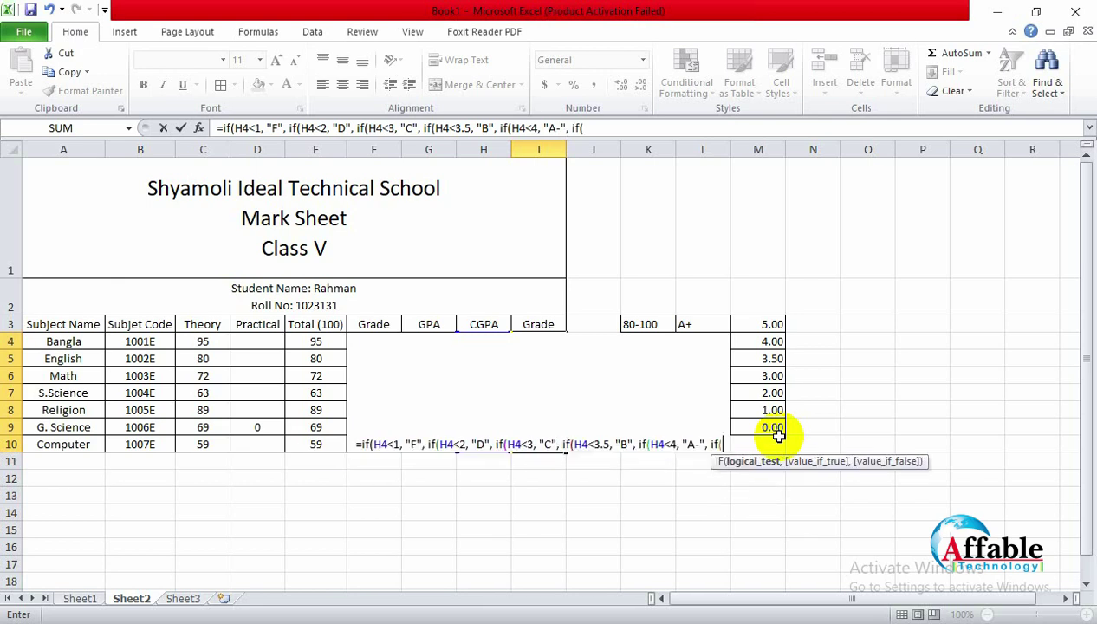
{"action": "type", "text": "H$"}
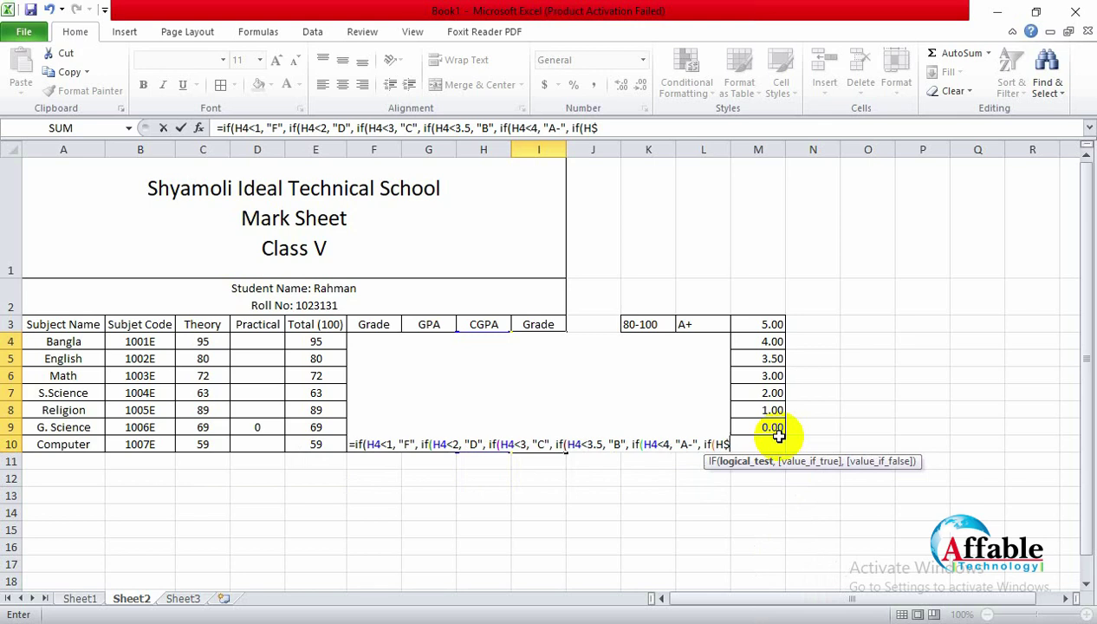
{"action": "key", "text": "BackSpace"}
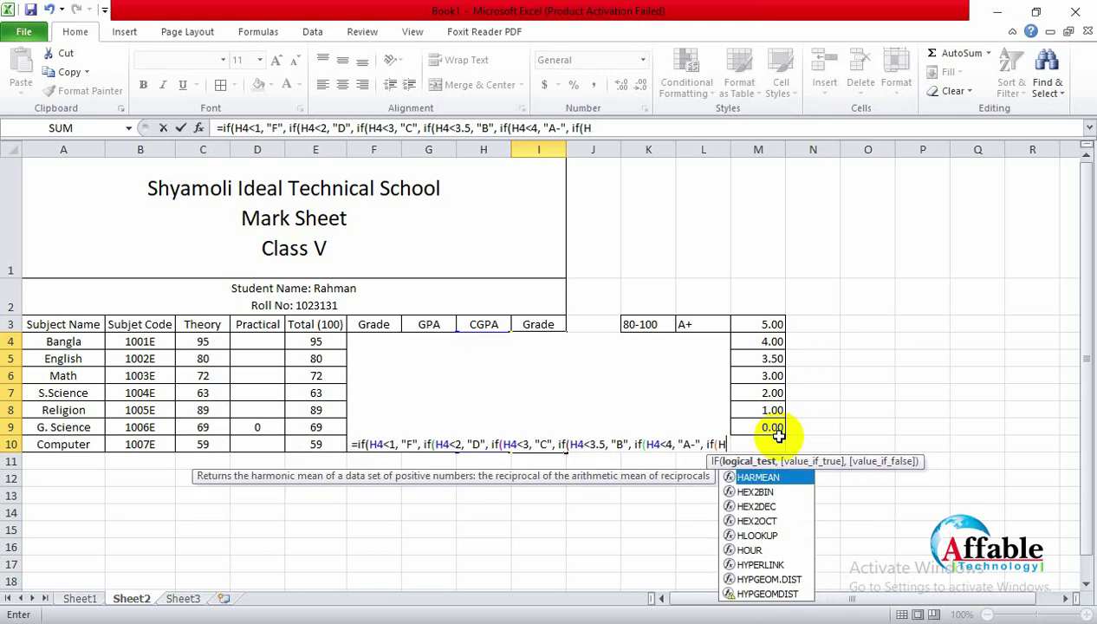
{"action": "type", "text": "4"}
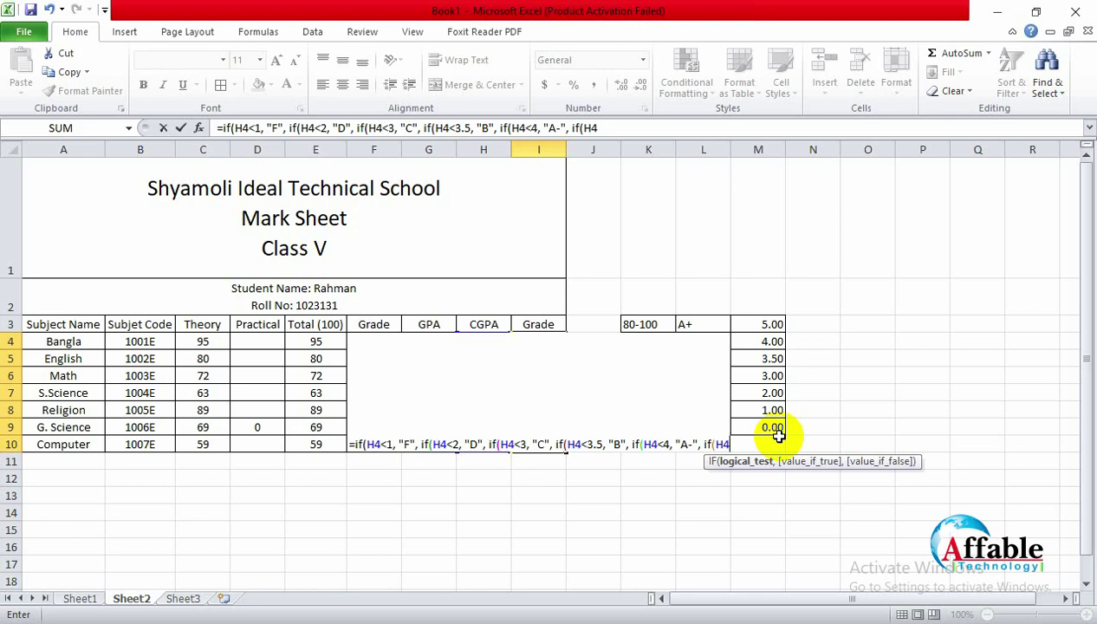
{"action": "type", "text": "<5"}
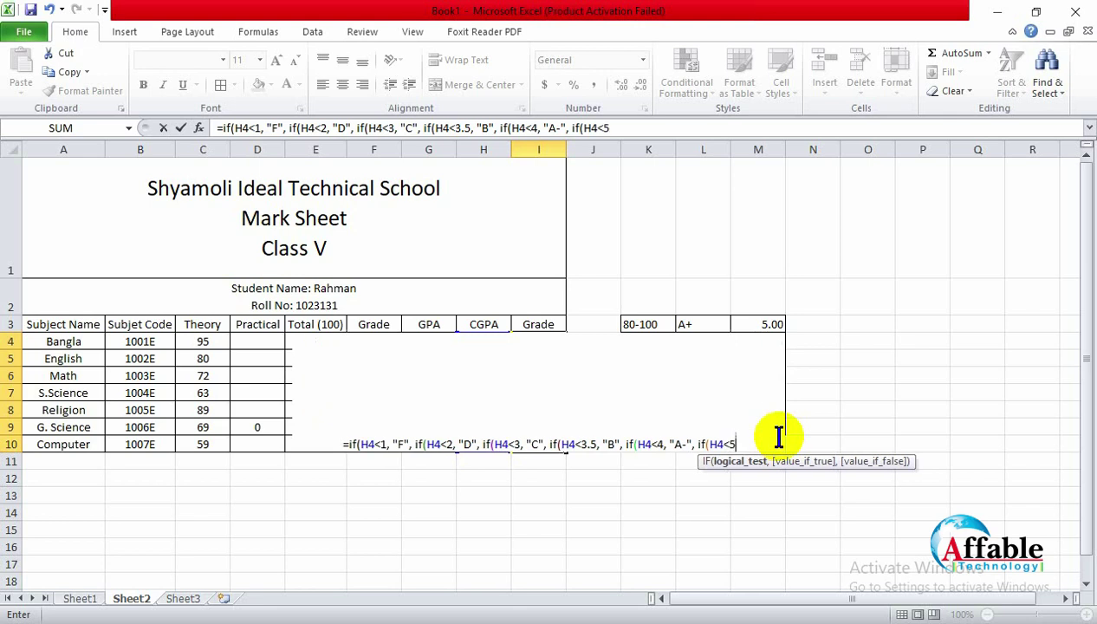
{"action": "type", "text": ", \"A"}
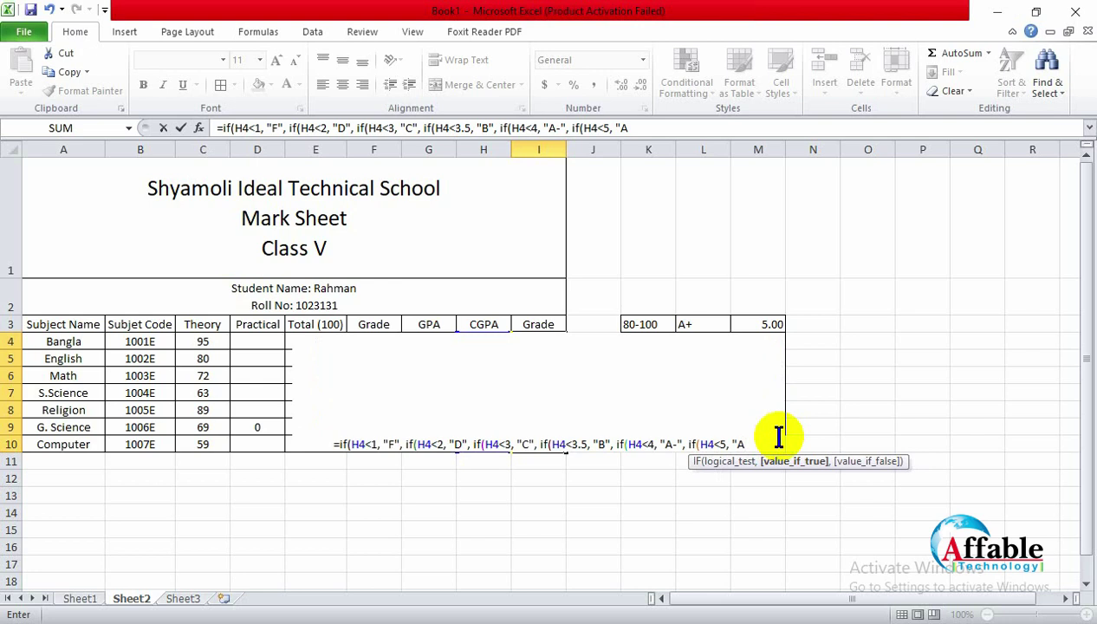
{"action": "type", "text": "\""}
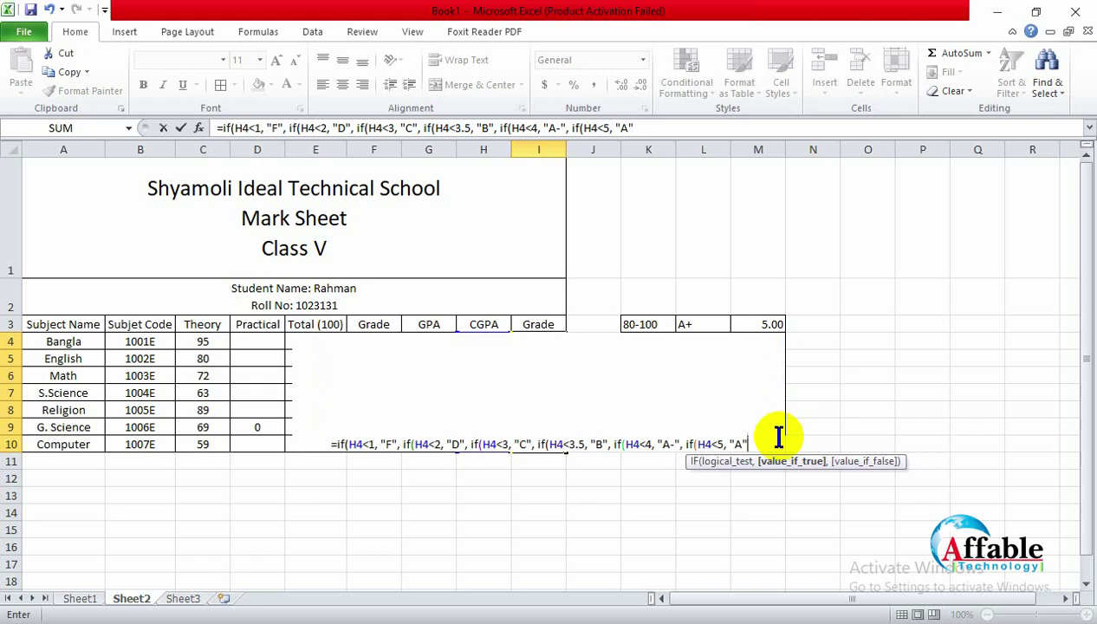
{"action": "type", "text": ", if(H"}
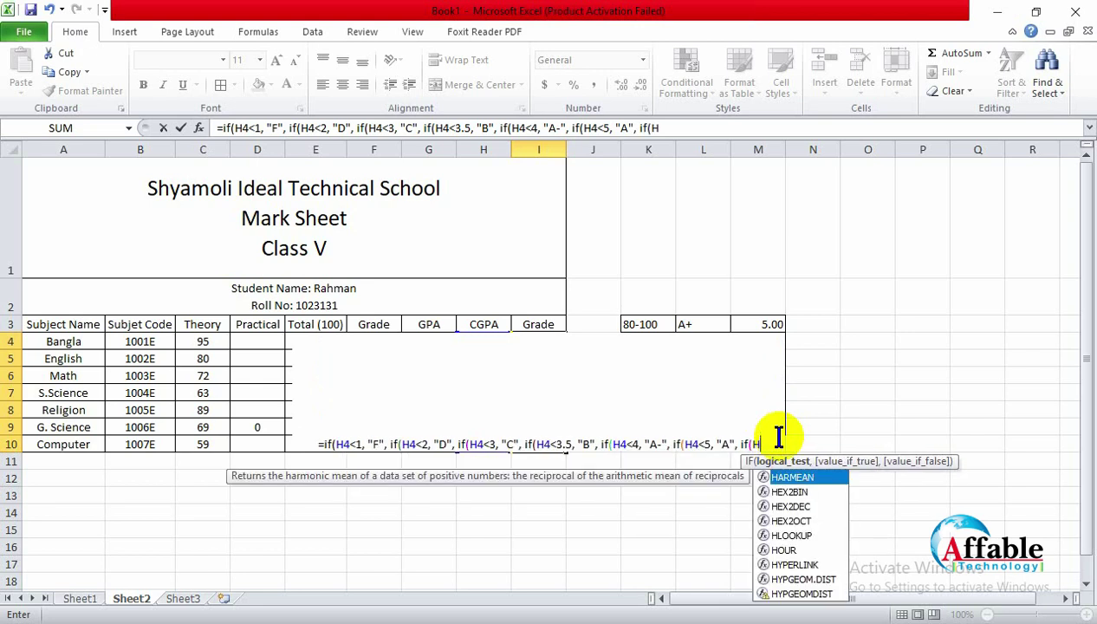
{"action": "type", "text": "4=5"}
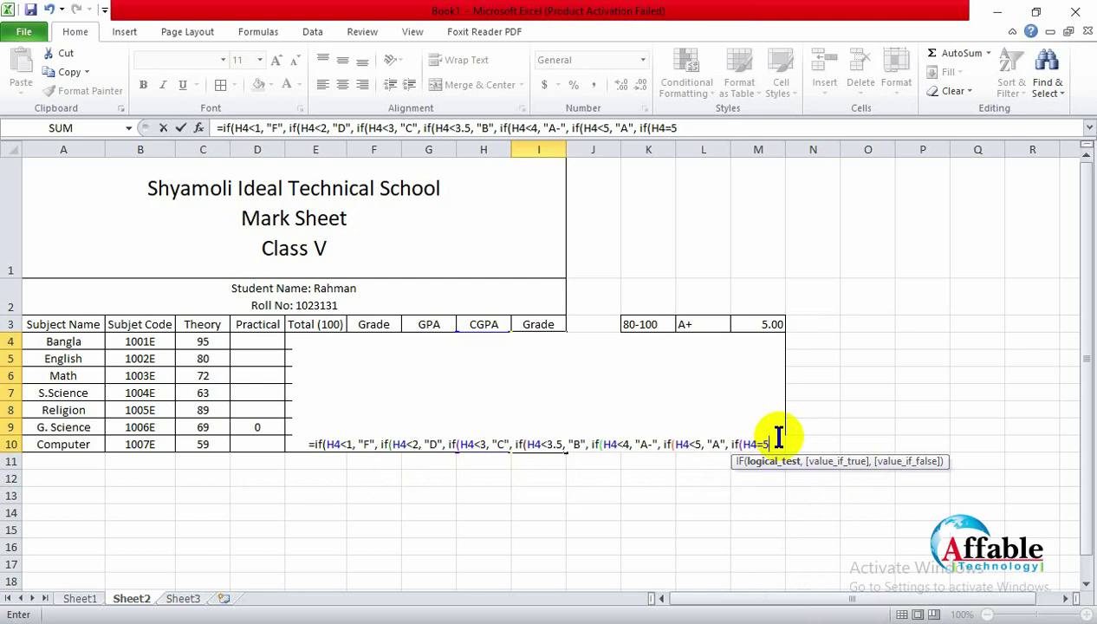
{"action": "type", "text": ", \""}
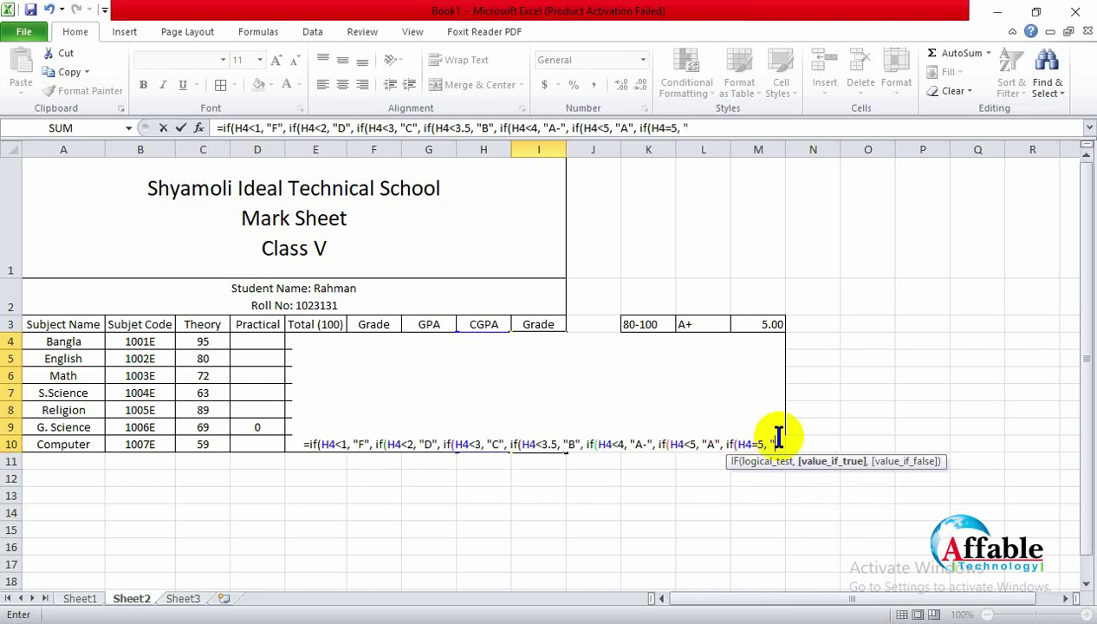
{"action": "type", "text": "A+)"}
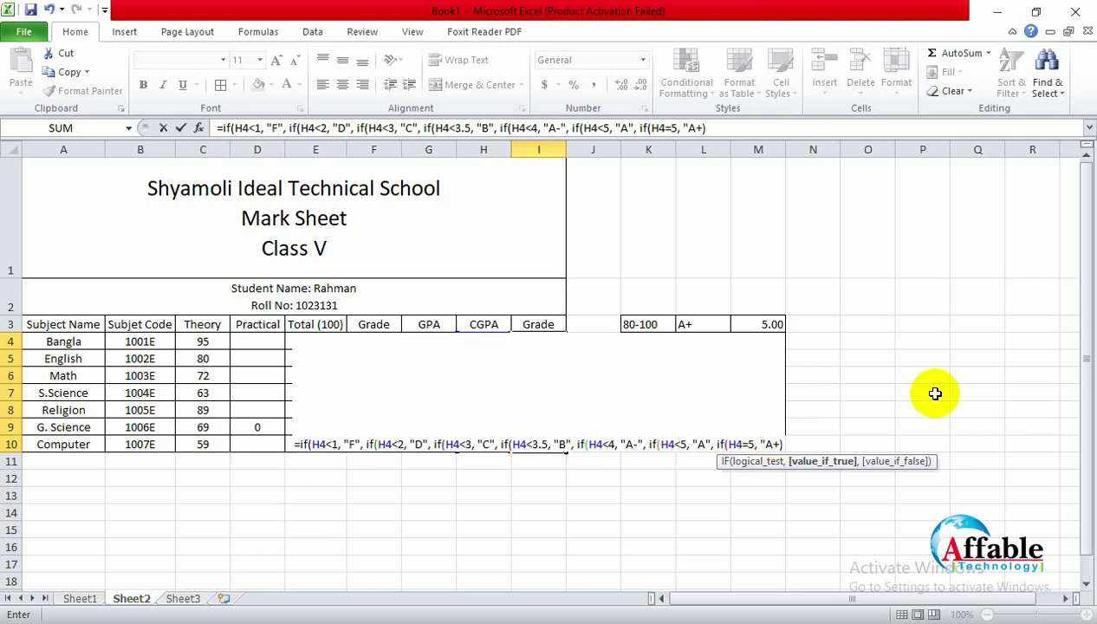
Step: Add the missing closing parentheses after A+ to finish the nested IF grade formula
{"action": "key", "text": "Return"}
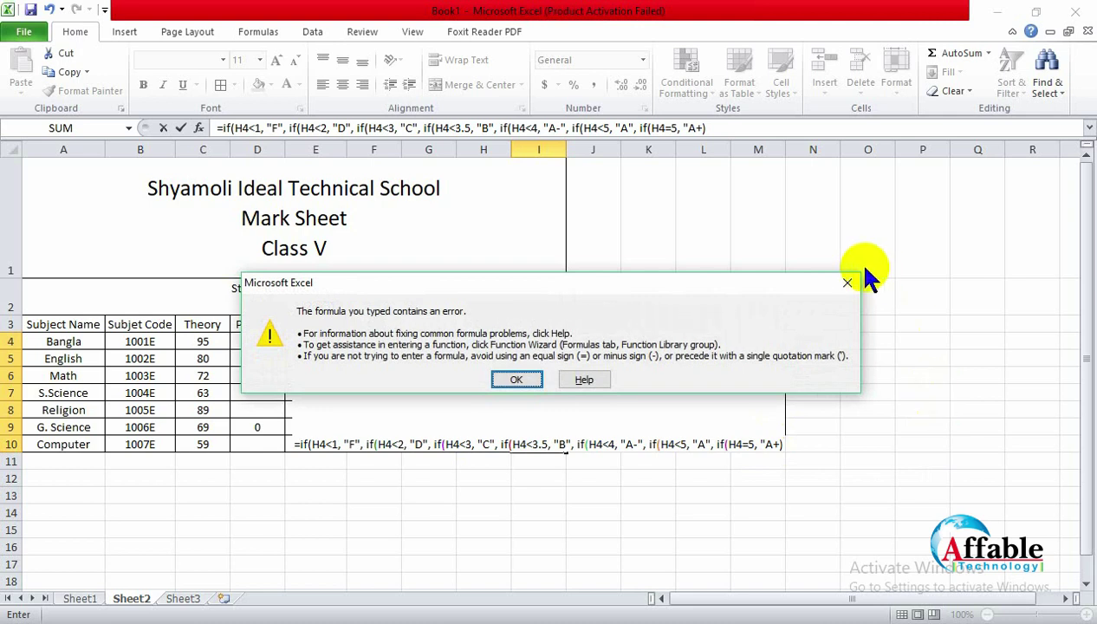
{"action": "left_click", "coordinate": [847, 283]}
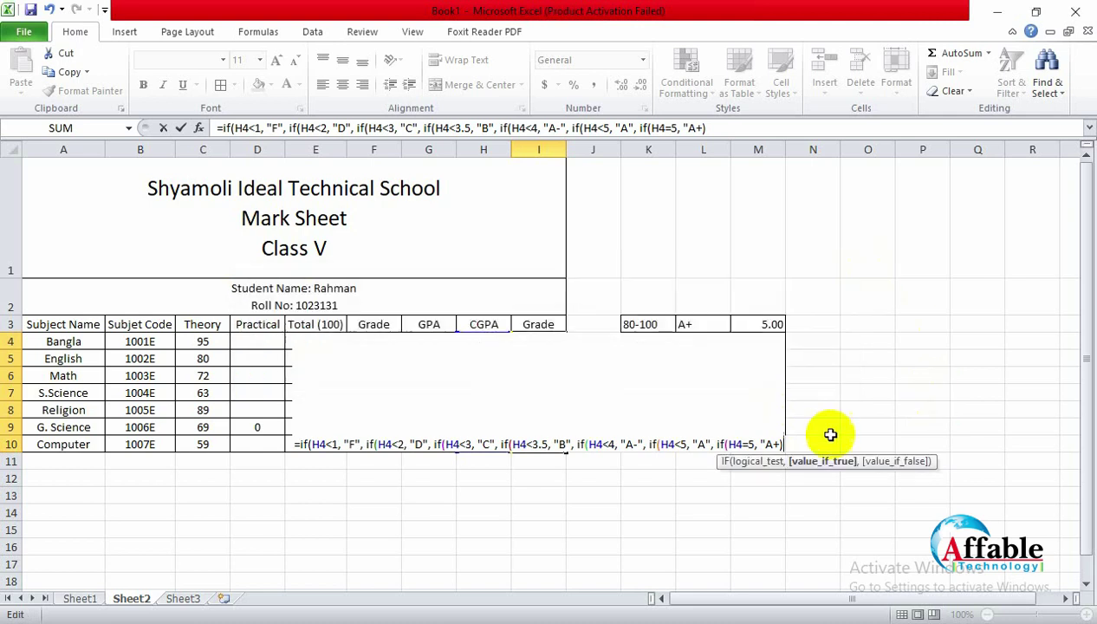
{"action": "left_click", "coordinate": [777, 444]}
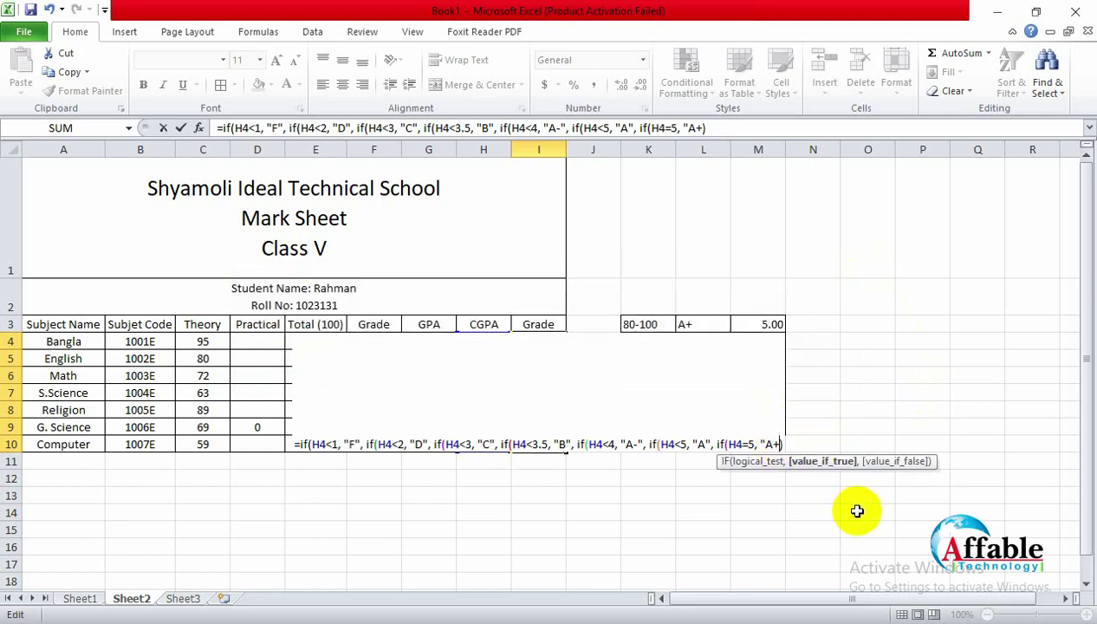
{"action": "type", "text": "\""}
{"action": "key", "text": "Right"}
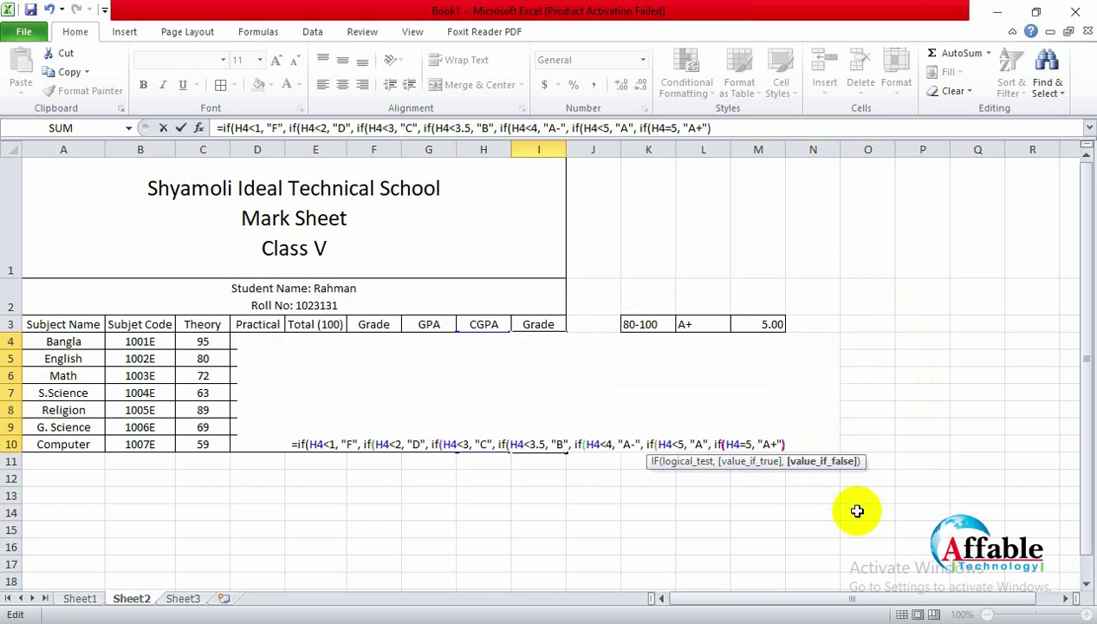
{"action": "key", "text": "Left"}
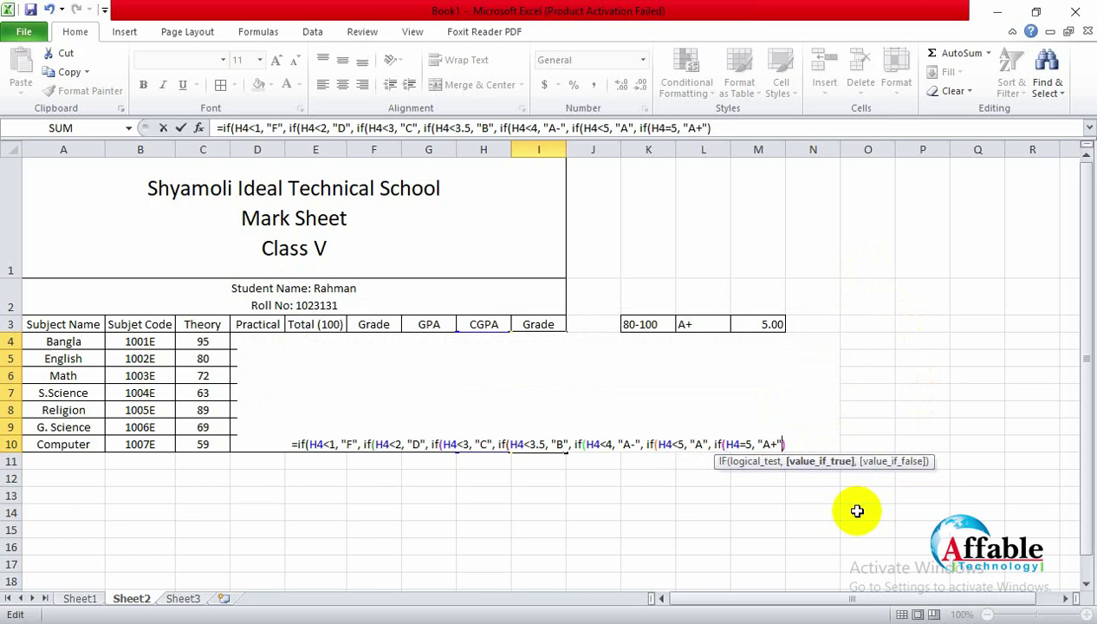
{"action": "key", "text": "Right"}
{"action": "key", "text": "Left"}
{"action": "type", "text": ")))"}
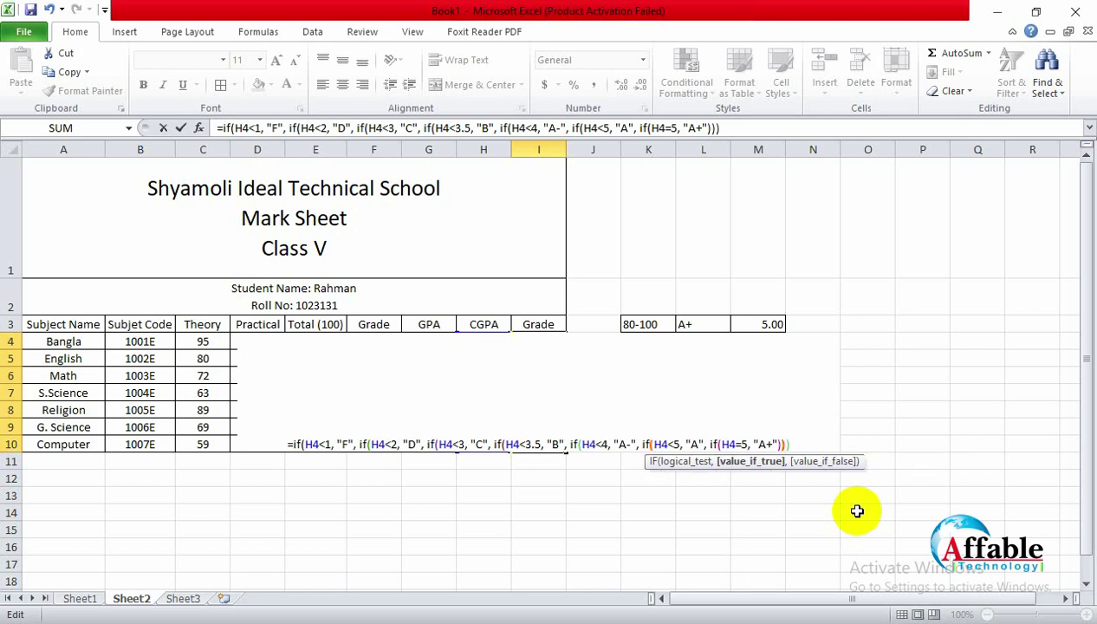
{"action": "type", "text": ")))"}
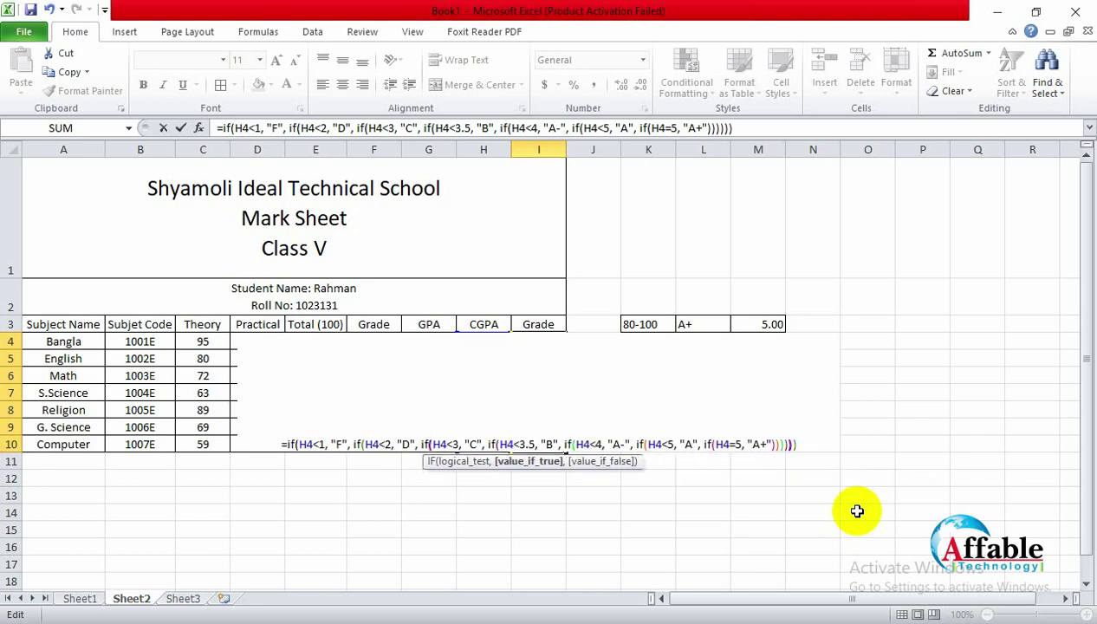
{"action": "type", "text": "))"}
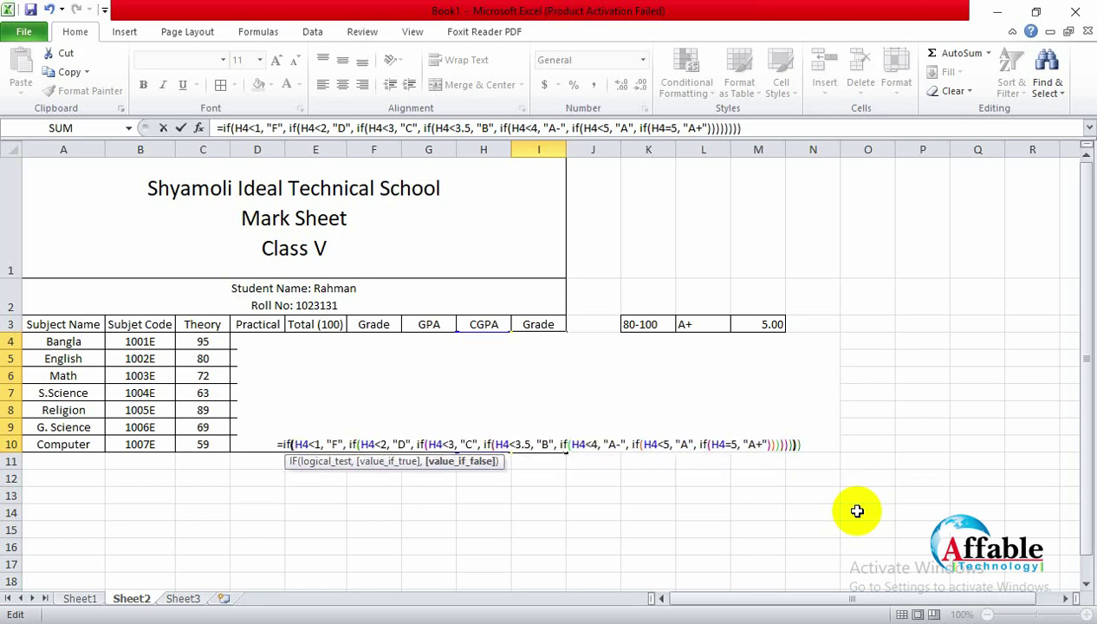
{"action": "type", "text": ")"}
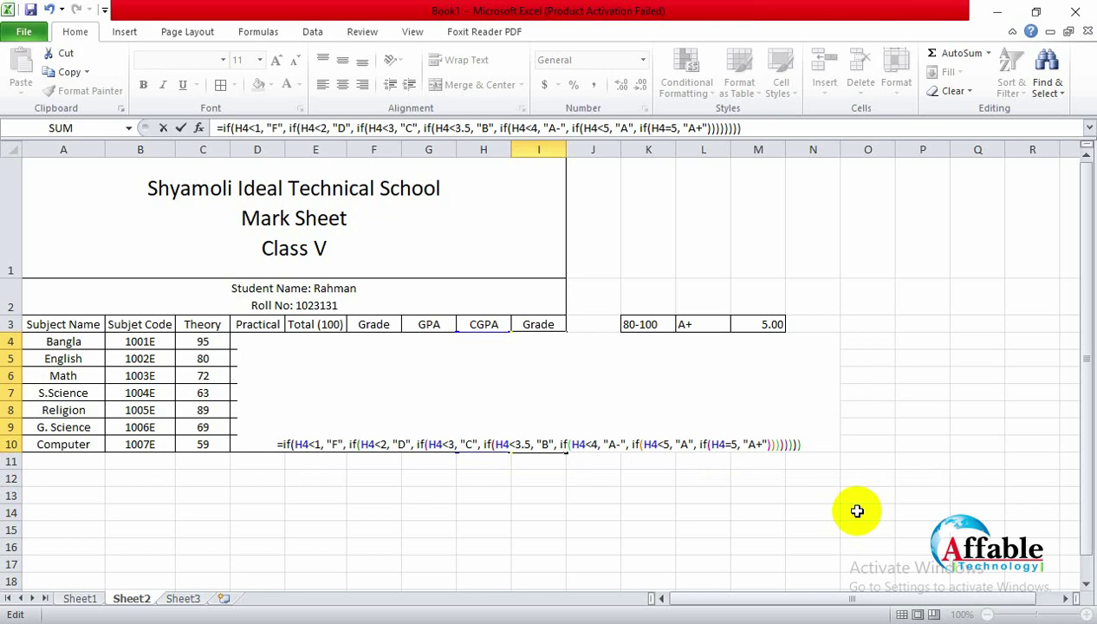
Step: Decline Excel's correction, remove the extra parenthesis and commit the formula so Grade shows A
{"action": "key", "text": "Return"}
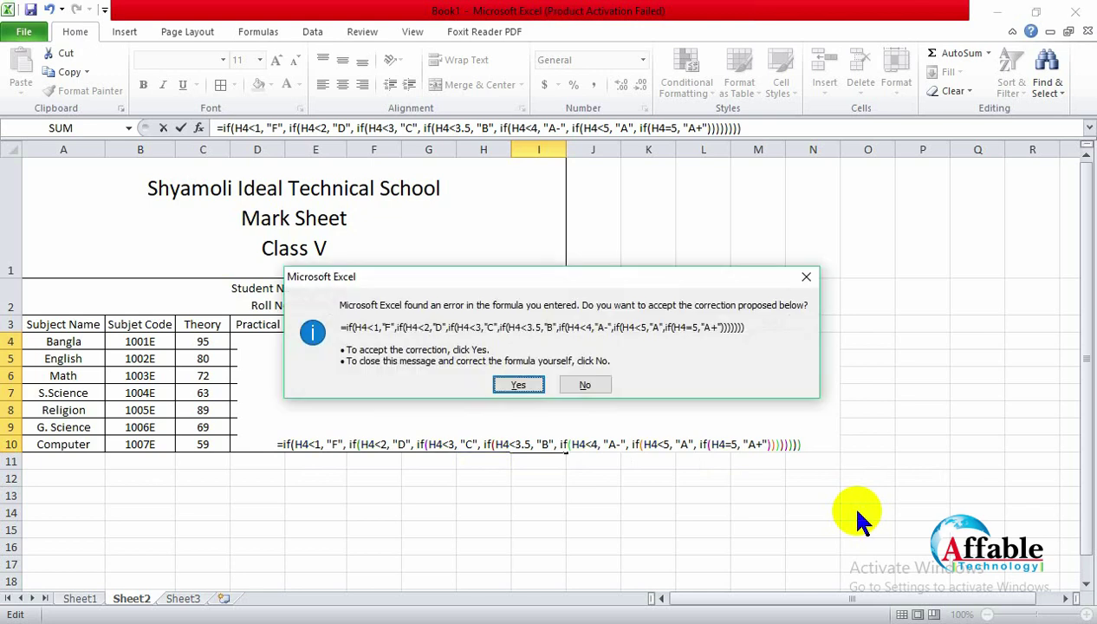
{"action": "left_click", "coordinate": [805, 276]}
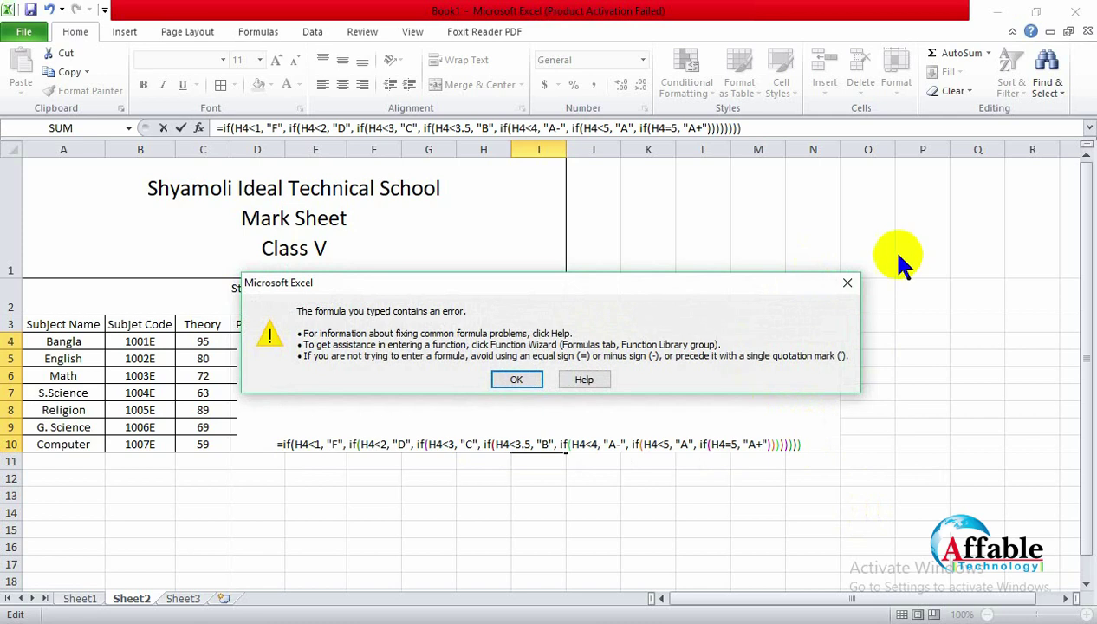
{"action": "left_click", "coordinate": [851, 280]}
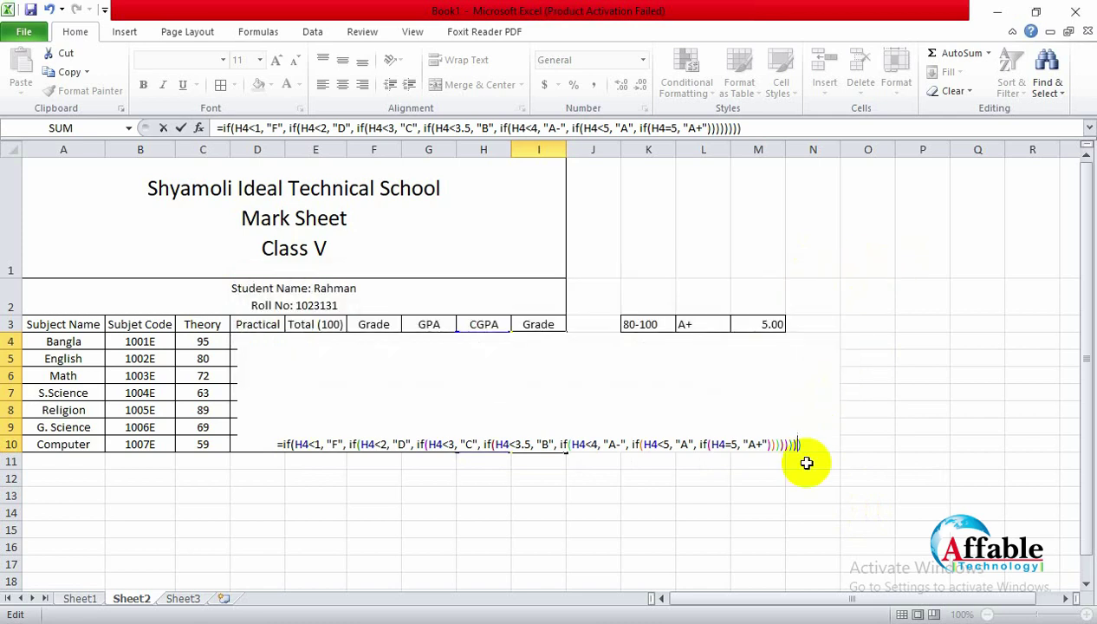
{"action": "key", "text": "BackSpace"}
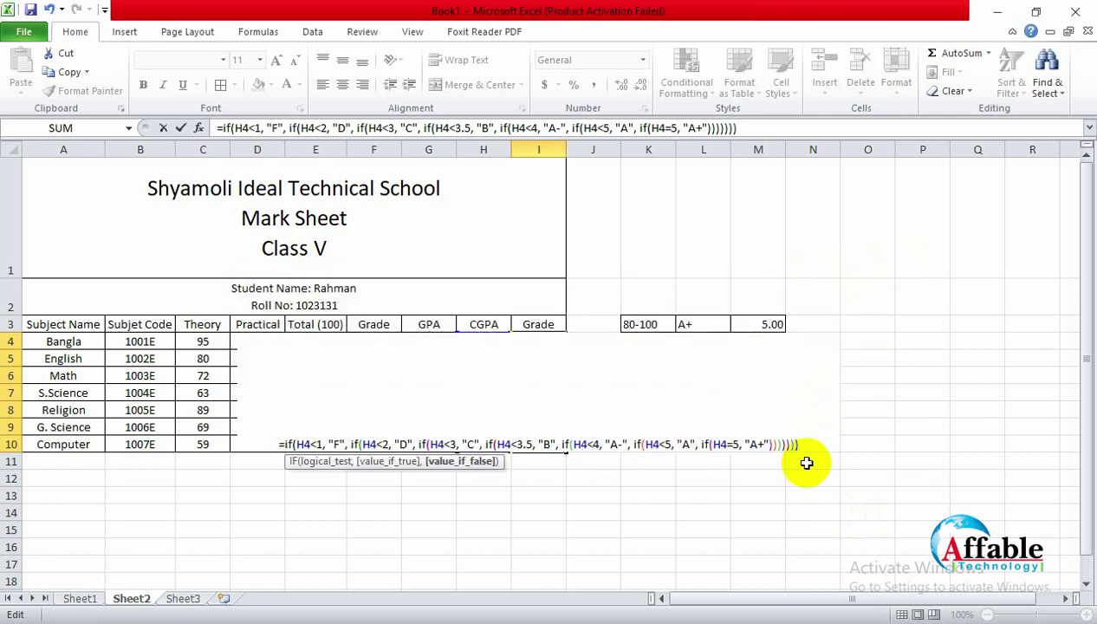
{"action": "key", "text": "Return"}
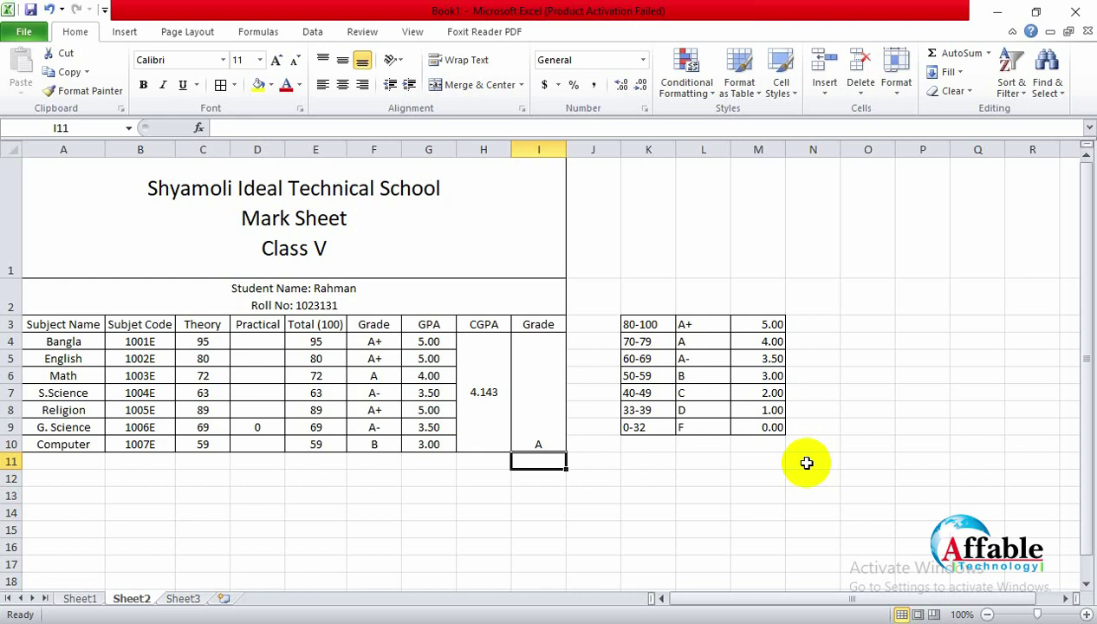
Step: Middle-align grade A in merged cell I4:I10, then check the Math total formula
{"action": "left_click", "coordinate": [522, 363]}
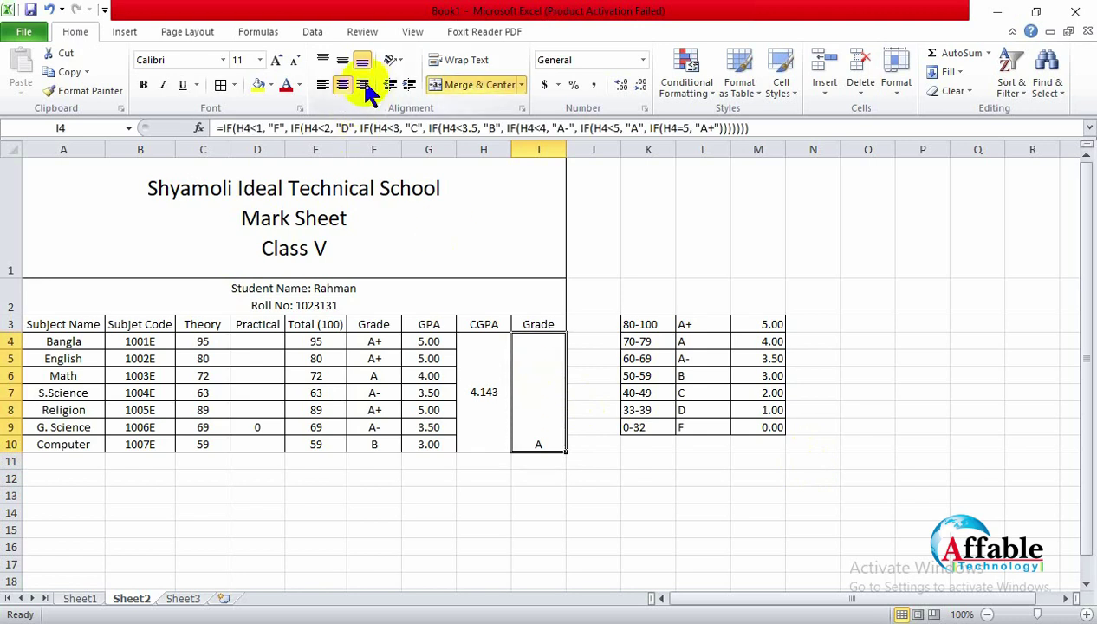
{"action": "left_click", "coordinate": [342, 60]}
{"action": "left_click", "coordinate": [577, 479]}
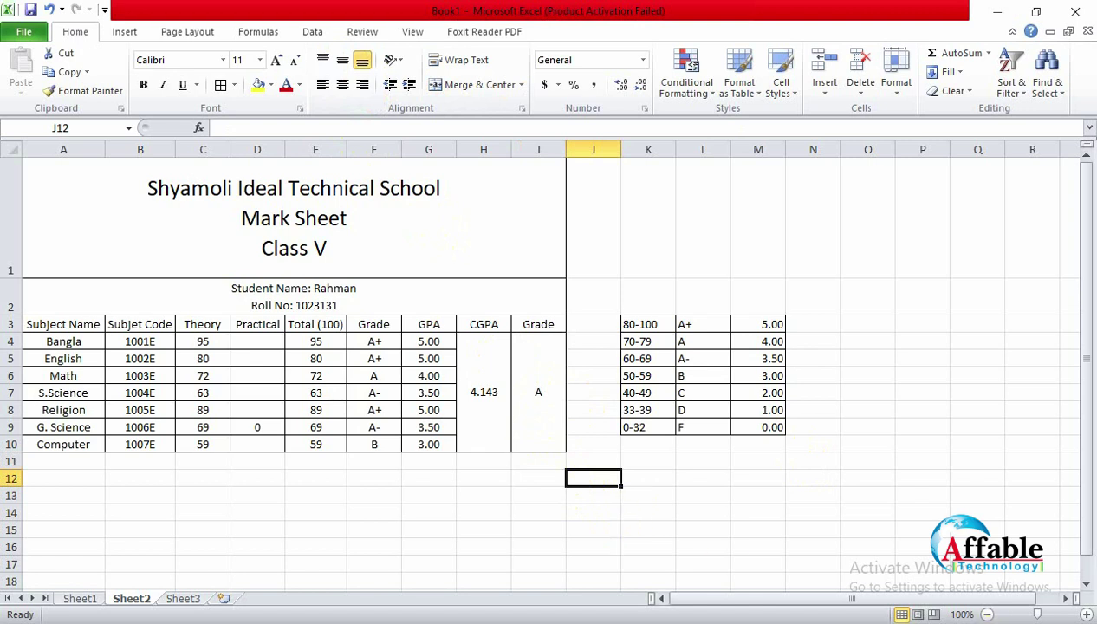
{"action": "left_click", "coordinate": [945, 622]}
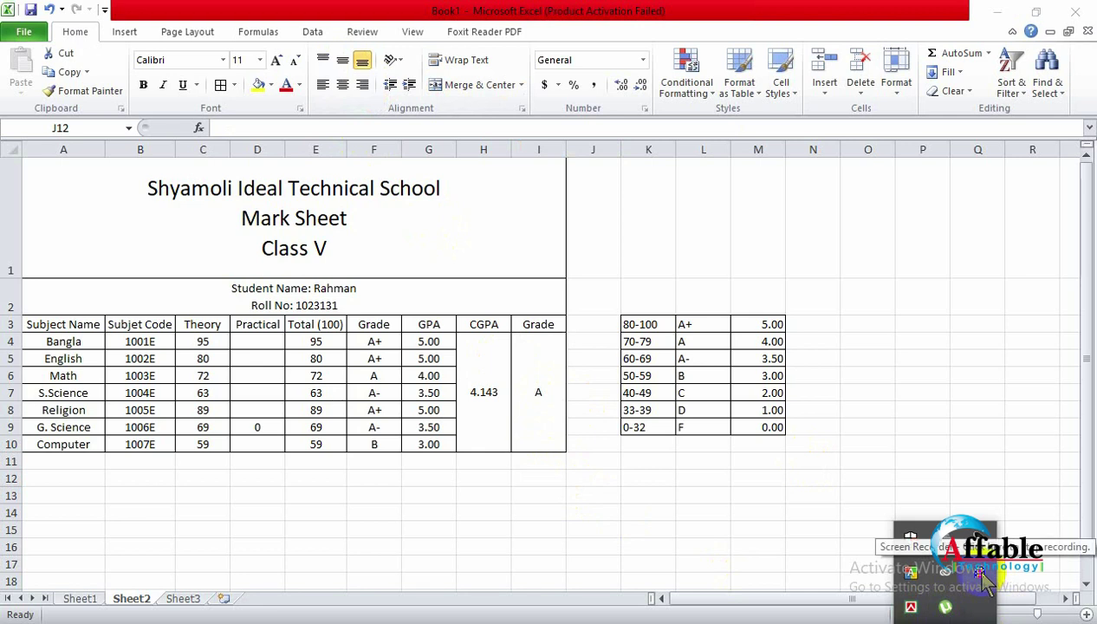
{"action": "left_click", "coordinate": [313, 378]}
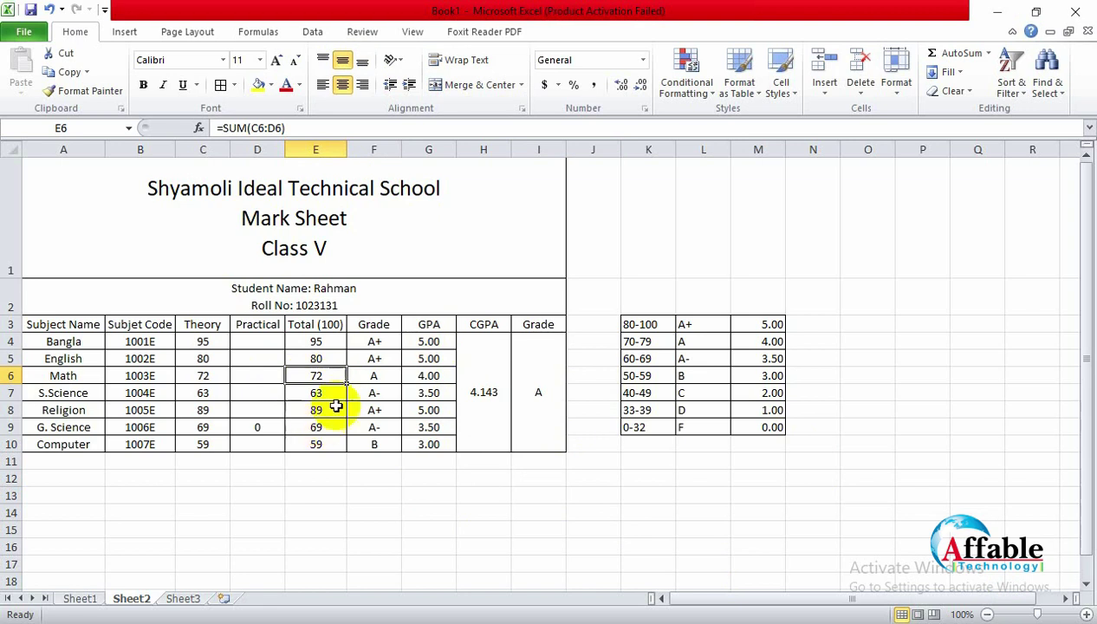
Step: Change the S.Science theory mark to 33, then 32, making it Fail with GPA 0 and CGPA 3.643
{"action": "left_click", "coordinate": [208, 395]}
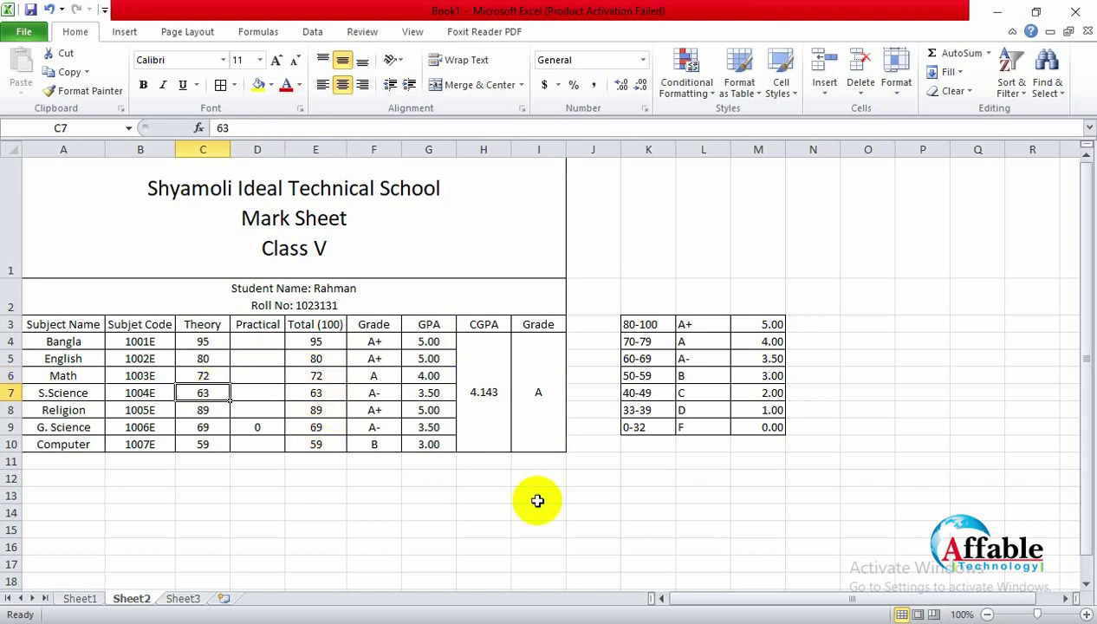
{"action": "type", "text": "33"}
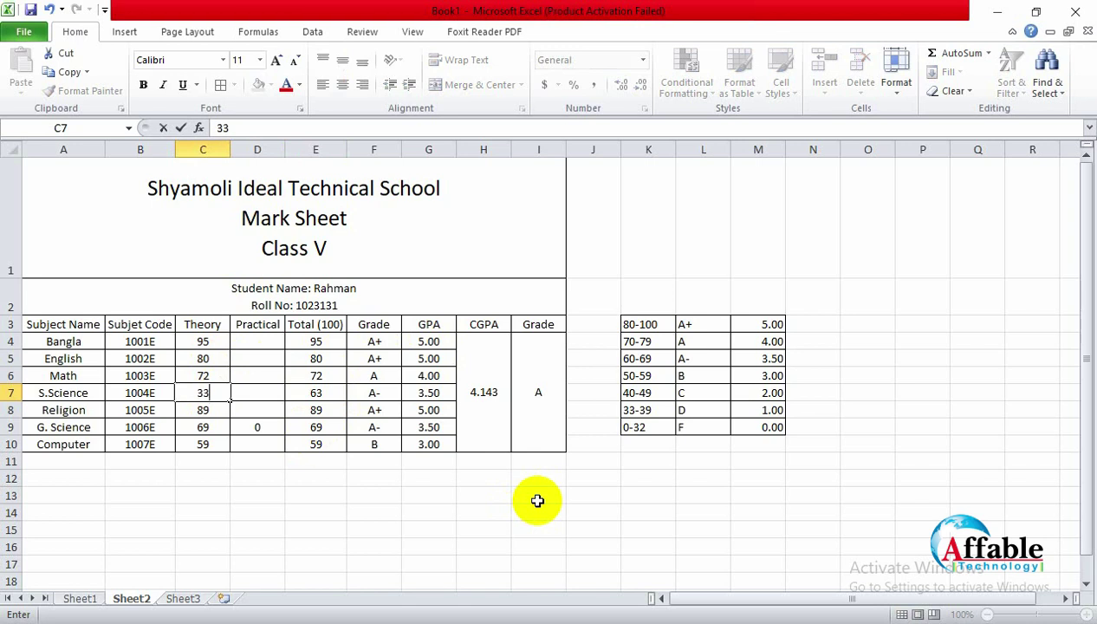
{"action": "left_click", "coordinate": [354, 502]}
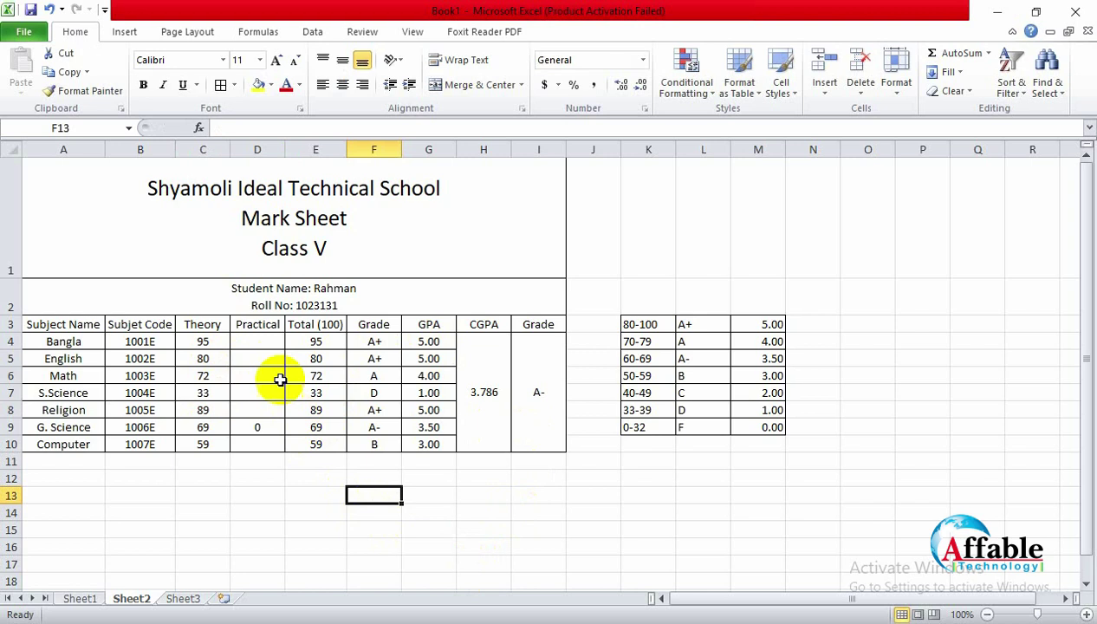
{"action": "left_click", "coordinate": [206, 396]}
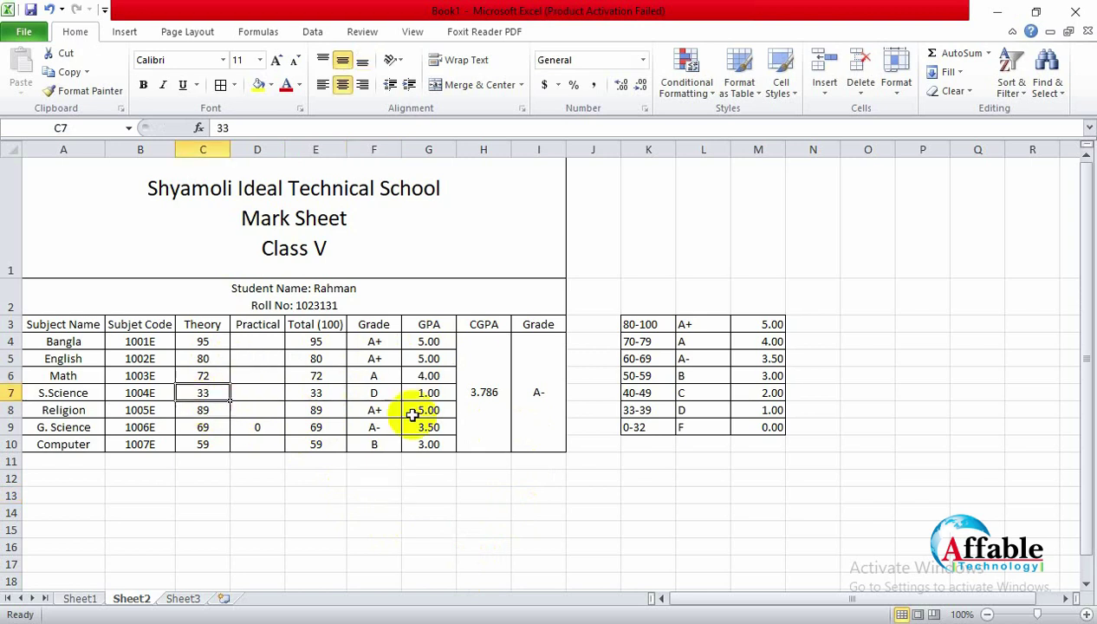
{"action": "type", "text": "32"}
{"action": "key", "text": "Return"}
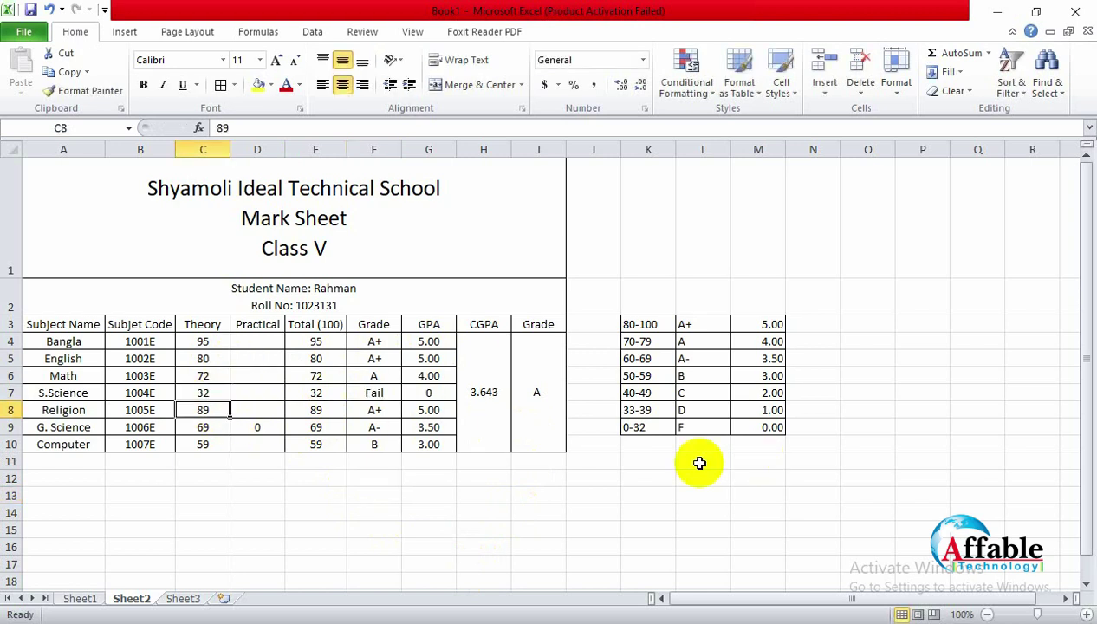
{"action": "left_click", "coordinate": [260, 396]}
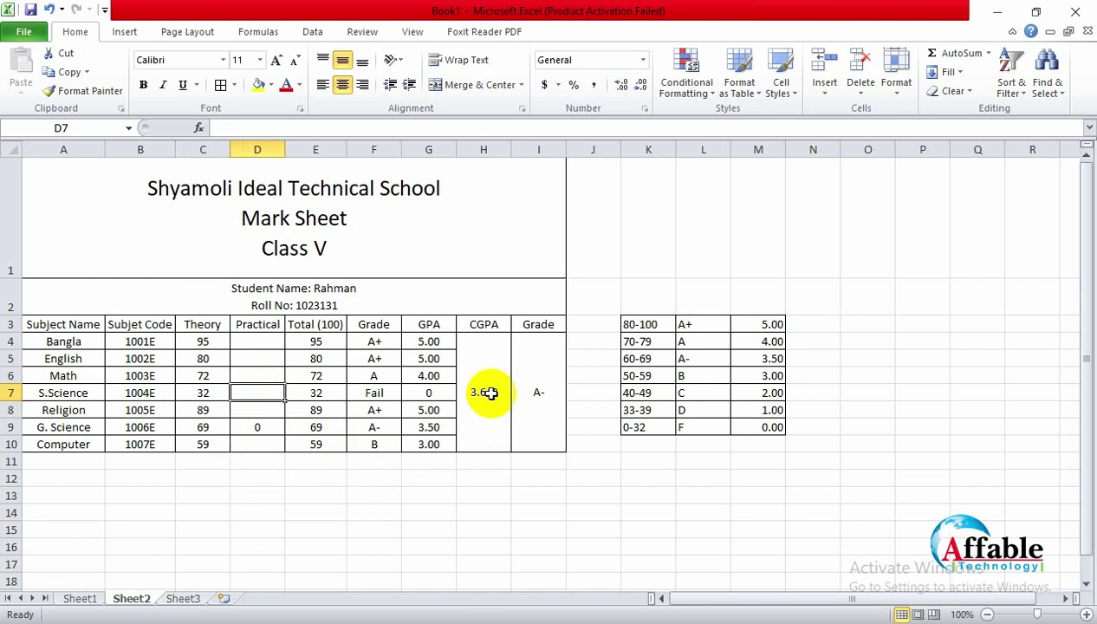
Step: Undo the CGPA edit and the S.Science changes, restoring its theory mark to 63
{"action": "left_click", "coordinate": [489, 393]}
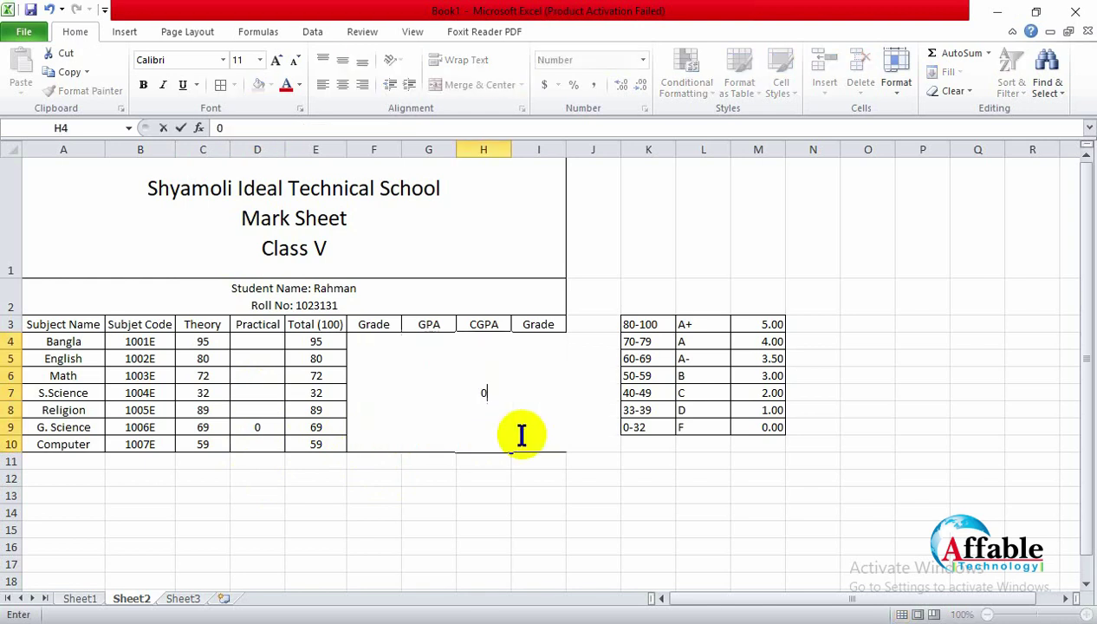
{"action": "left_click", "coordinate": [502, 513]}
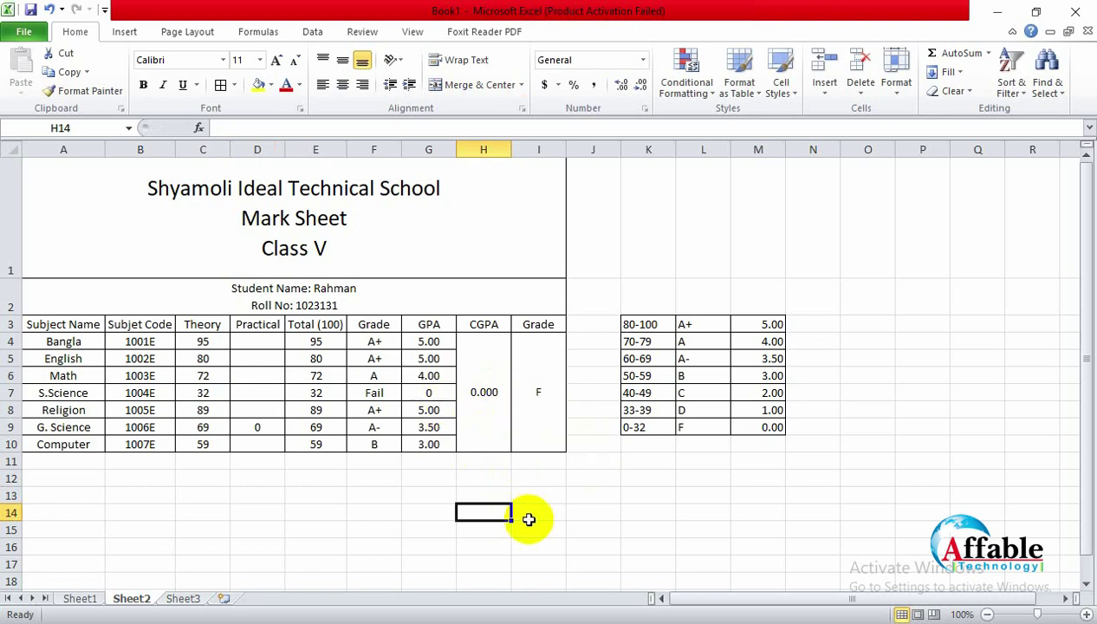
{"action": "key", "text": "ctrl+z"}
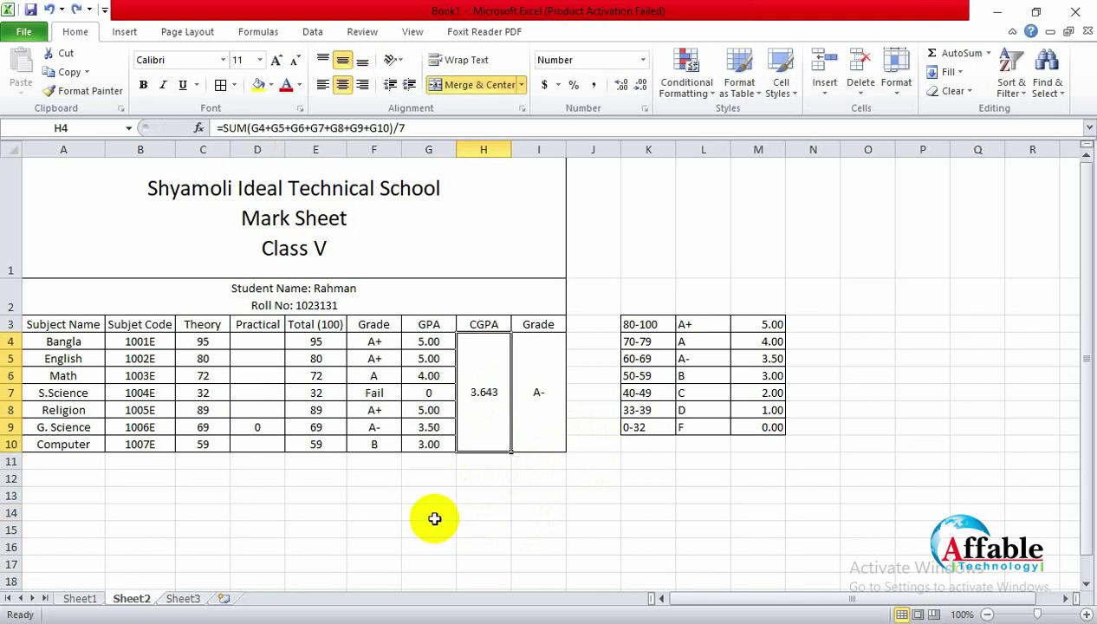
{"action": "left_click", "coordinate": [433, 518]}
{"action": "key", "text": "ctrl+z"}
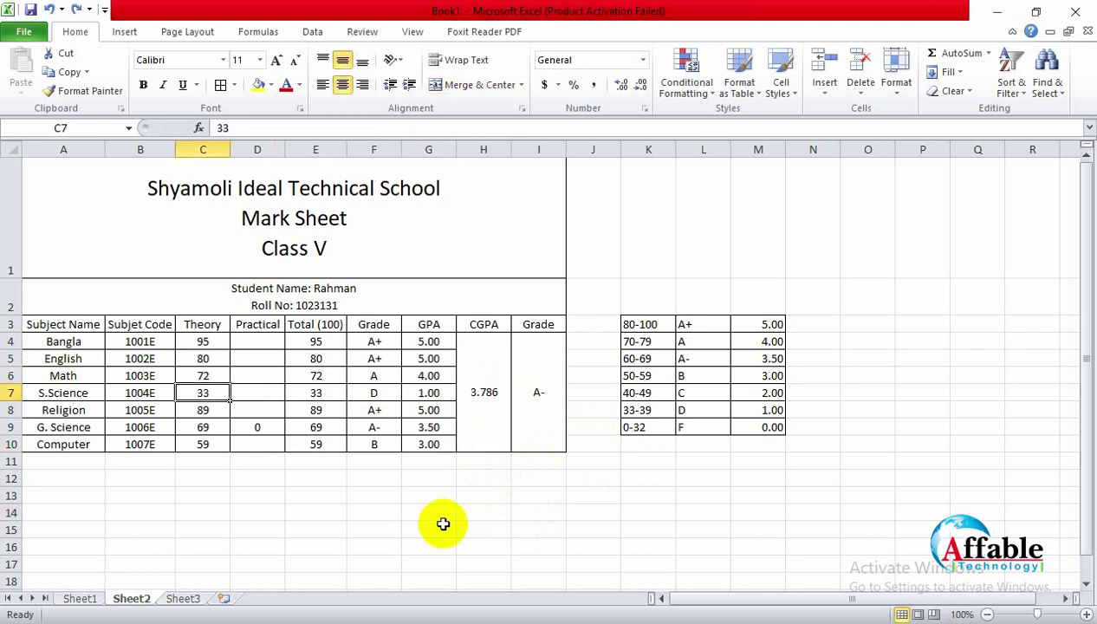
{"action": "left_click", "coordinate": [442, 523]}
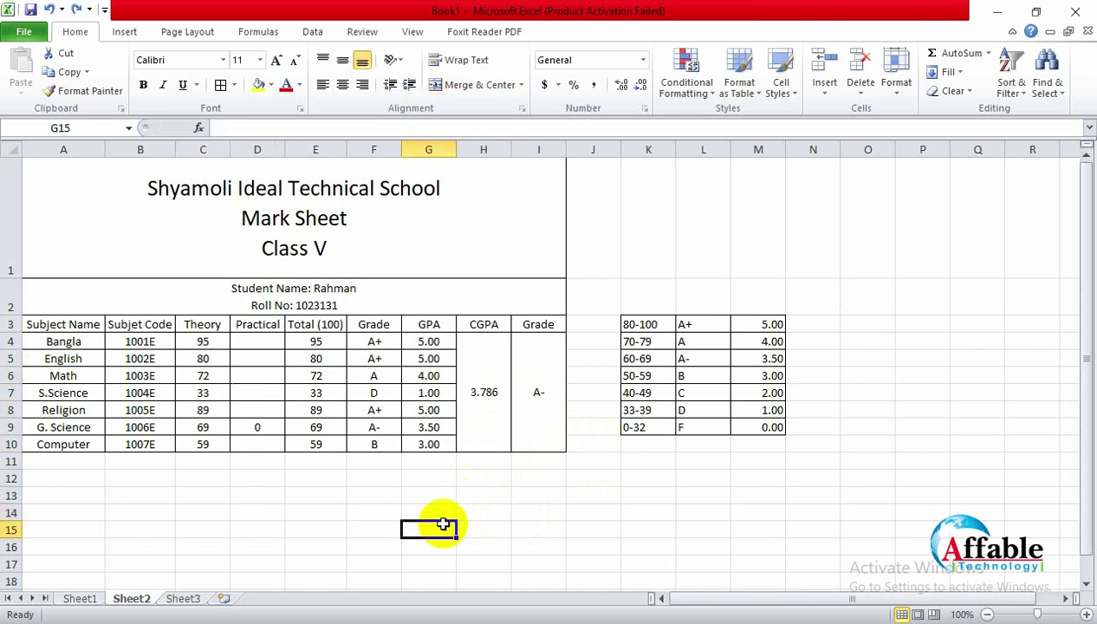
{"action": "key", "text": "ctrl+z"}
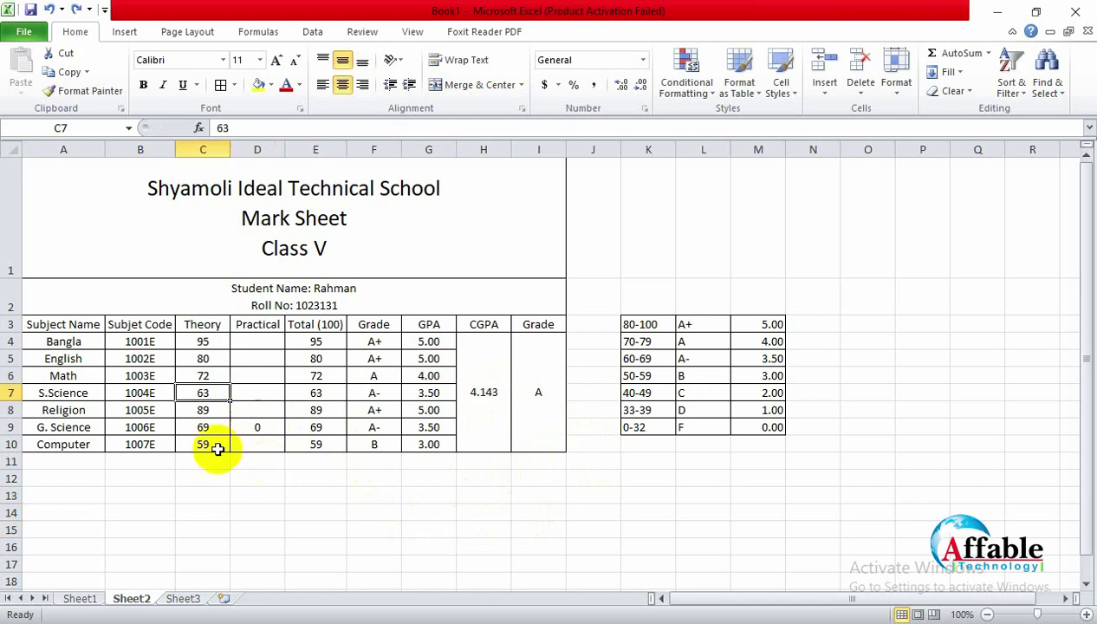
Step: Enter 32 as the Math theory mark and re-commit CGPA cell H4, giving 0 and grade F
{"action": "left_click", "coordinate": [208, 461]}
{"action": "left_click", "coordinate": [203, 427]}
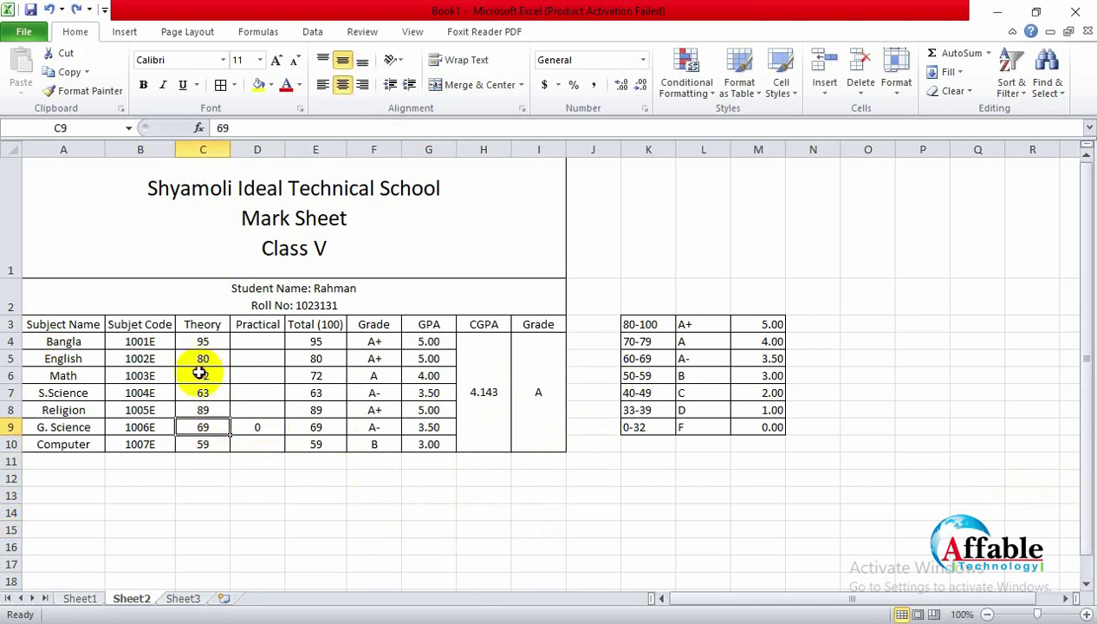
{"action": "left_click", "coordinate": [199, 373]}
{"action": "type", "text": "32"}
{"action": "key", "text": "Return"}
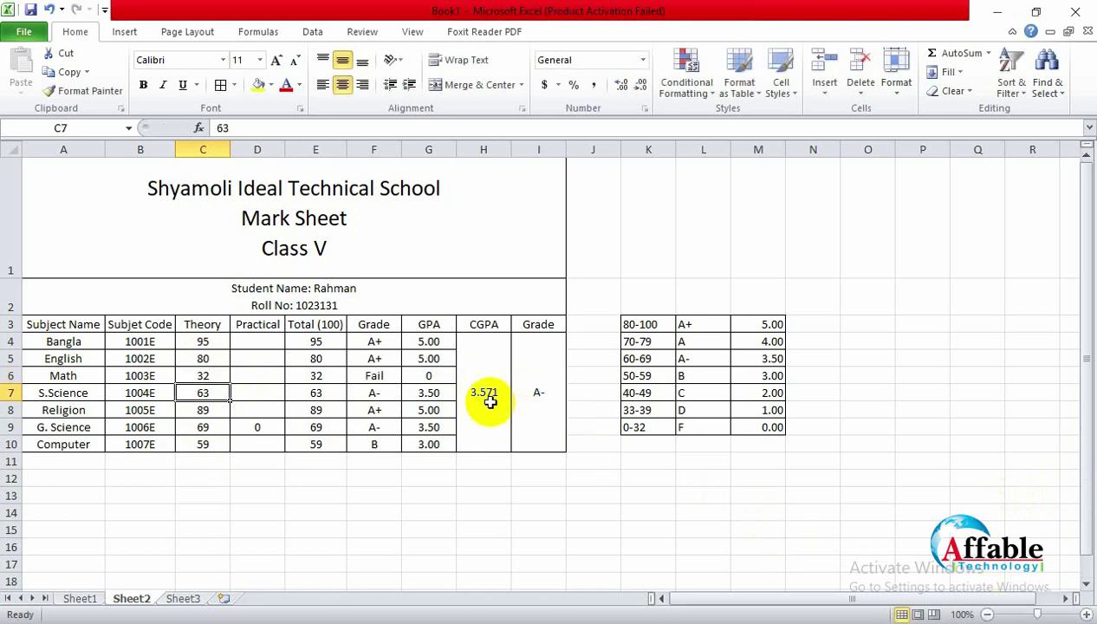
{"action": "left_click", "coordinate": [488, 394]}
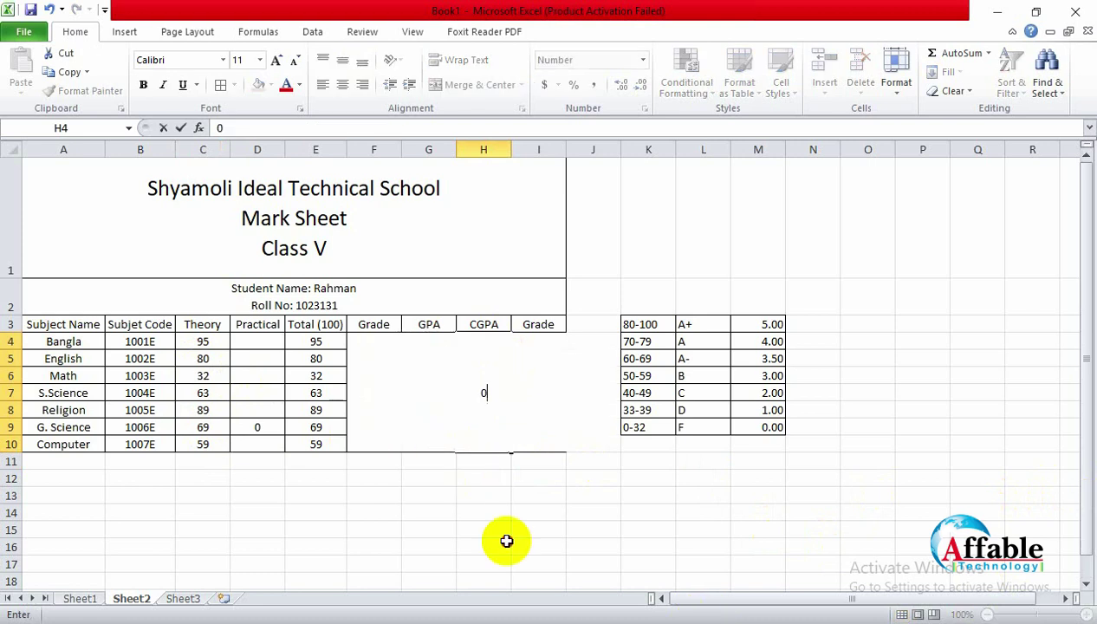
{"action": "left_click", "coordinate": [505, 544]}
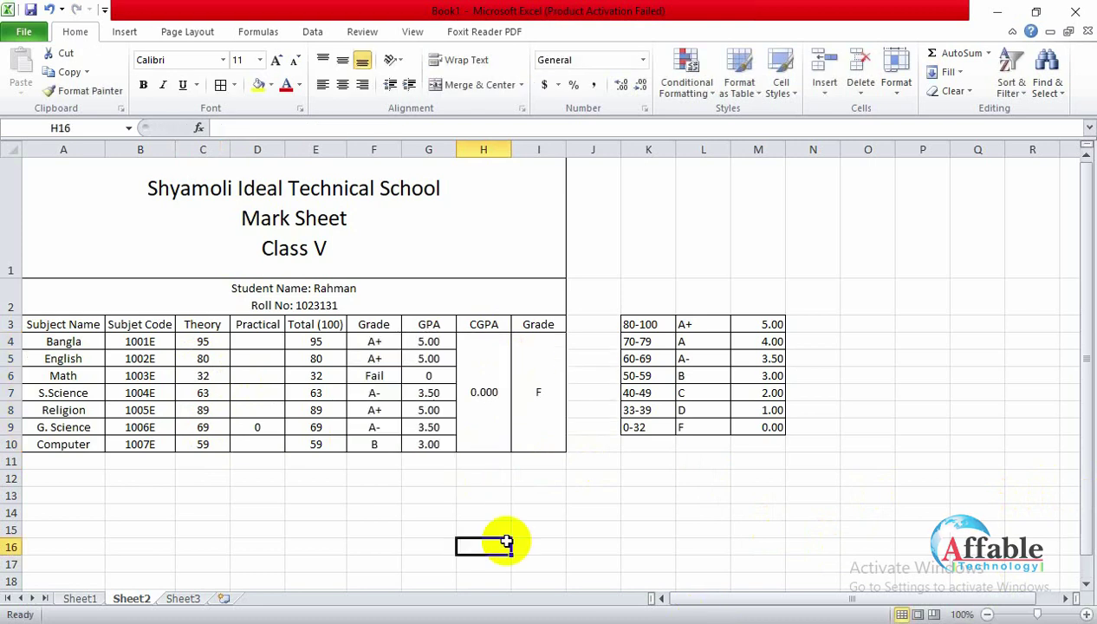